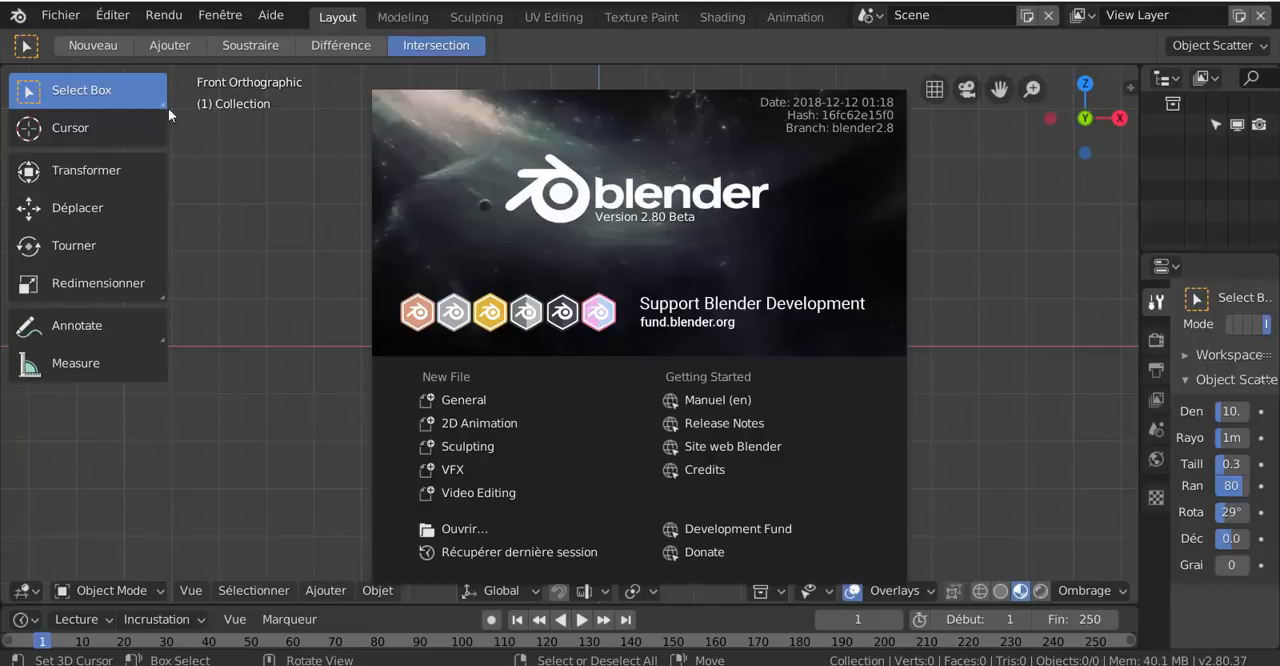
Dismiss the splash screen, open the Preferences window and move it towards the middle of the workspace
click(57, 18)
click(57, 18)
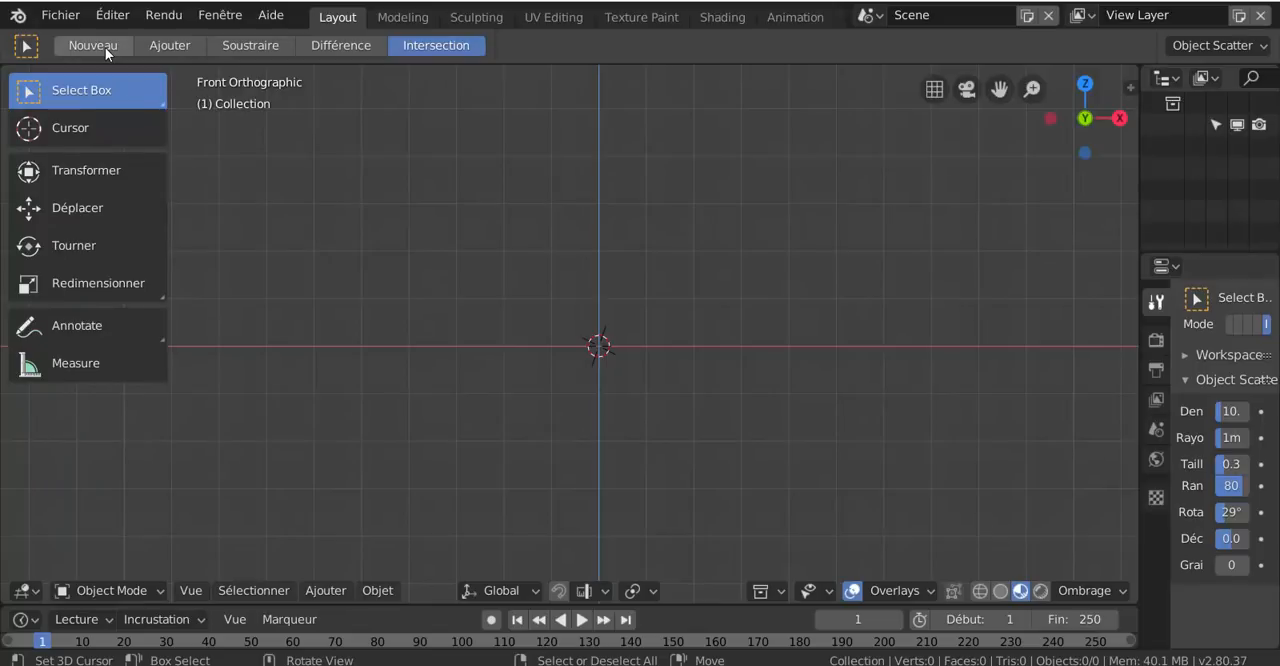
click(113, 17)
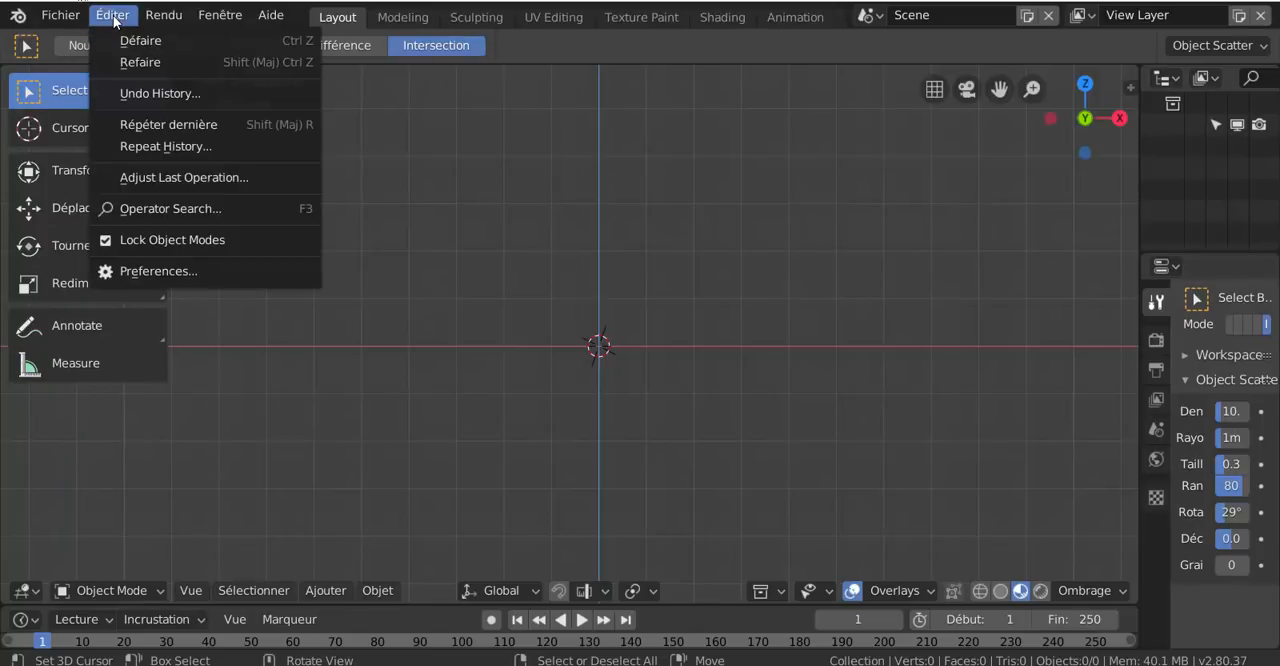
click(169, 272)
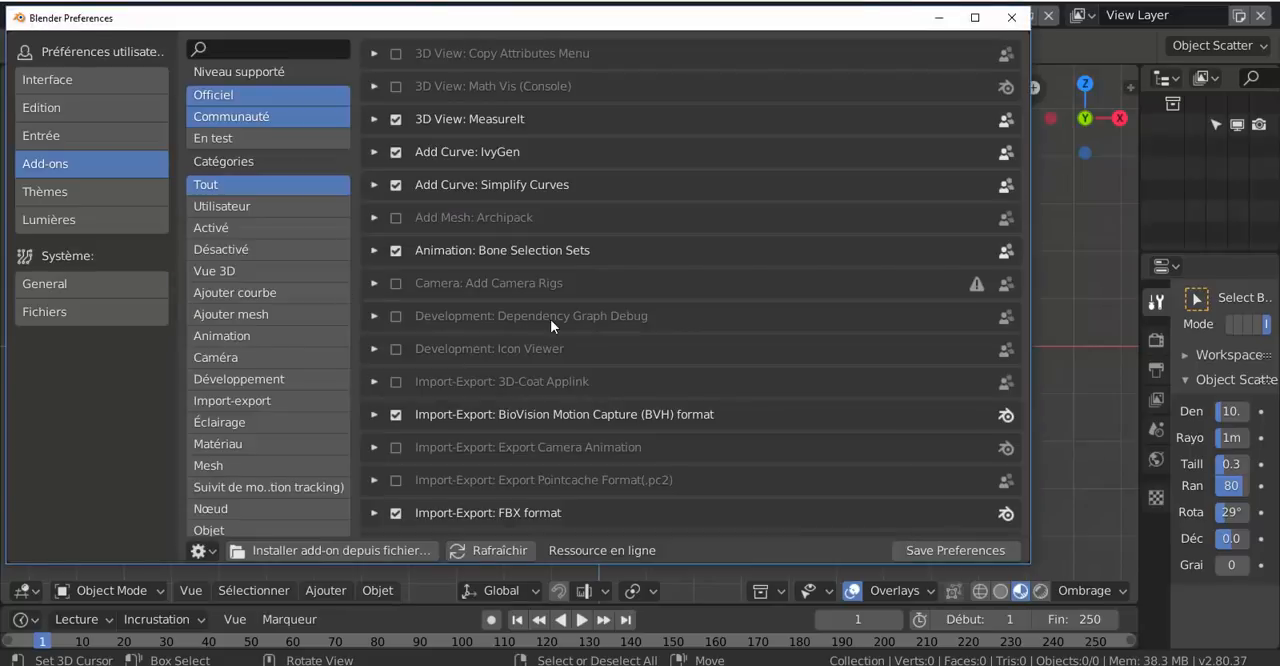
drag(462, 18, 569, 47)
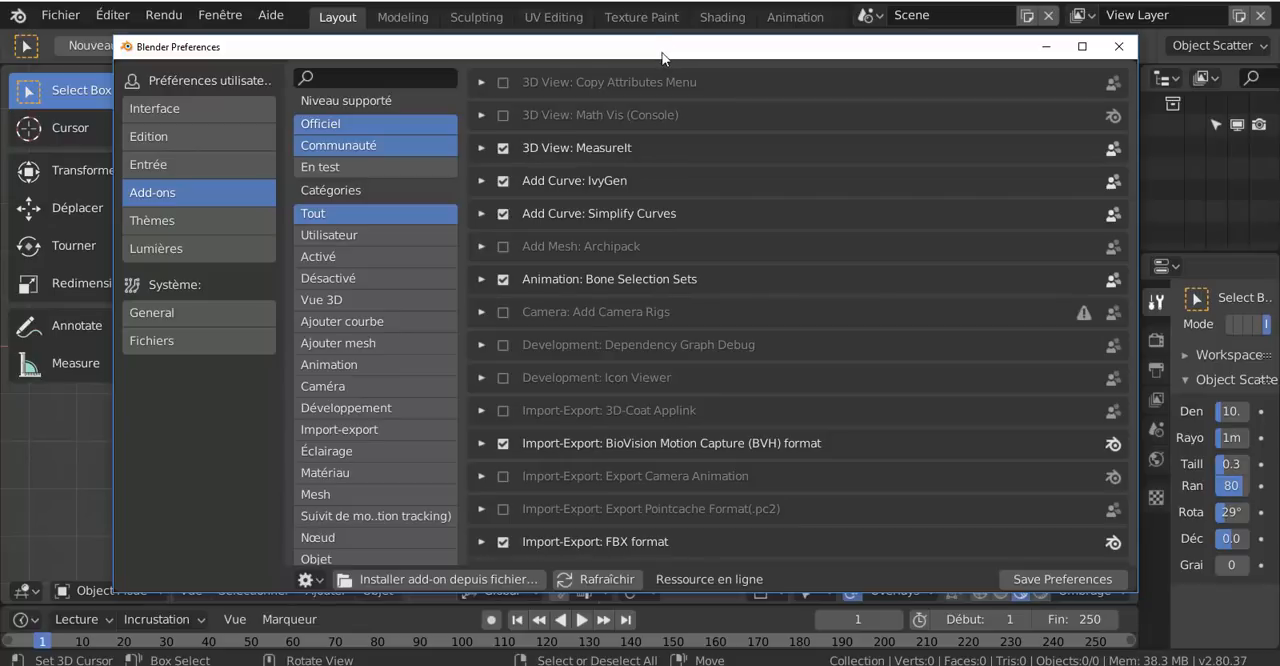
drag(669, 57, 672, 65)
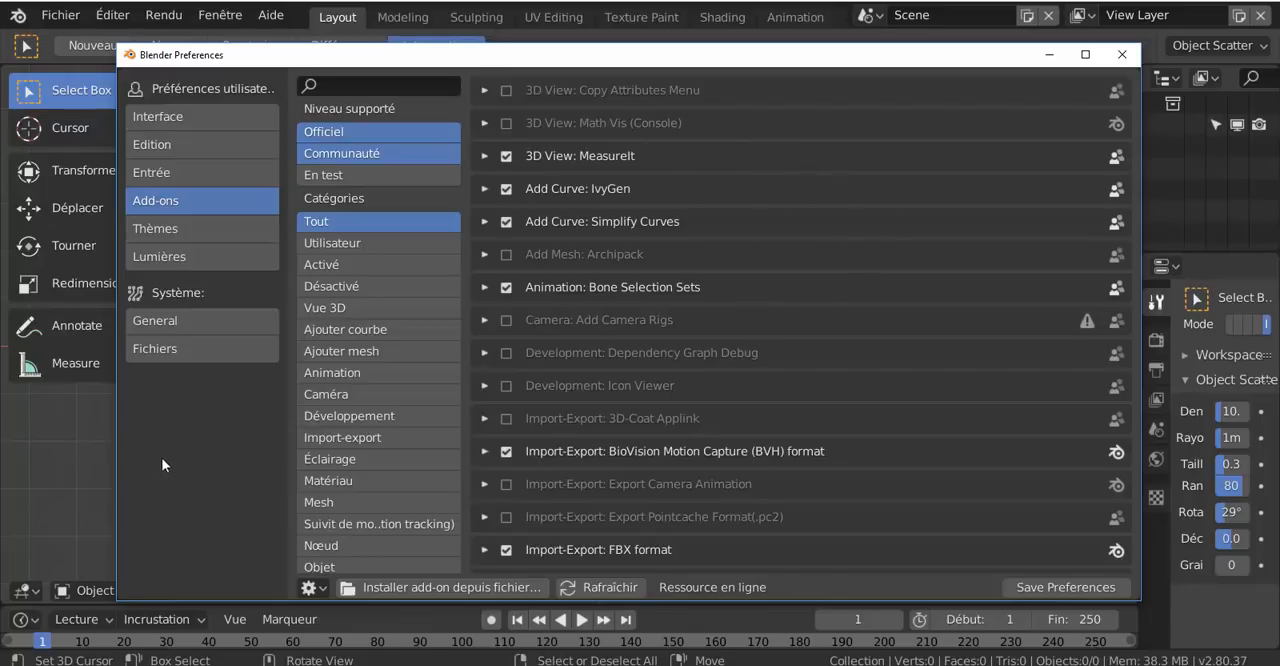
Look through the Interface, Edition and Entrée (Input) categories of the preferences
click(188, 117)
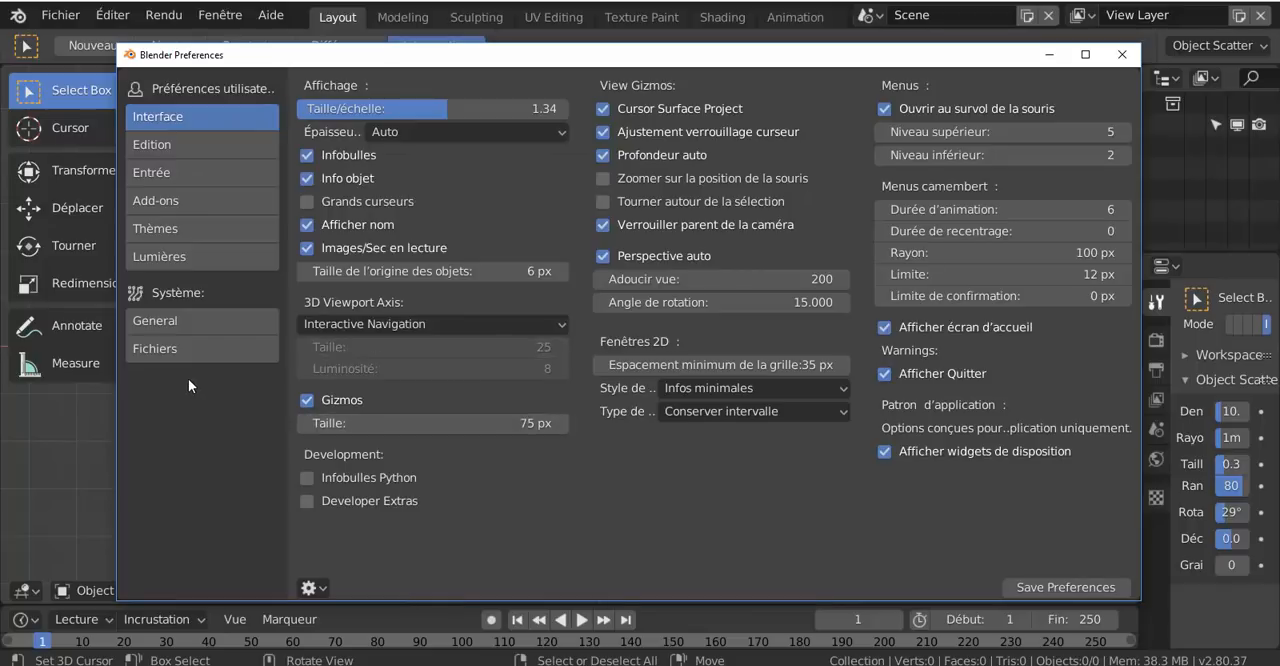
click(175, 148)
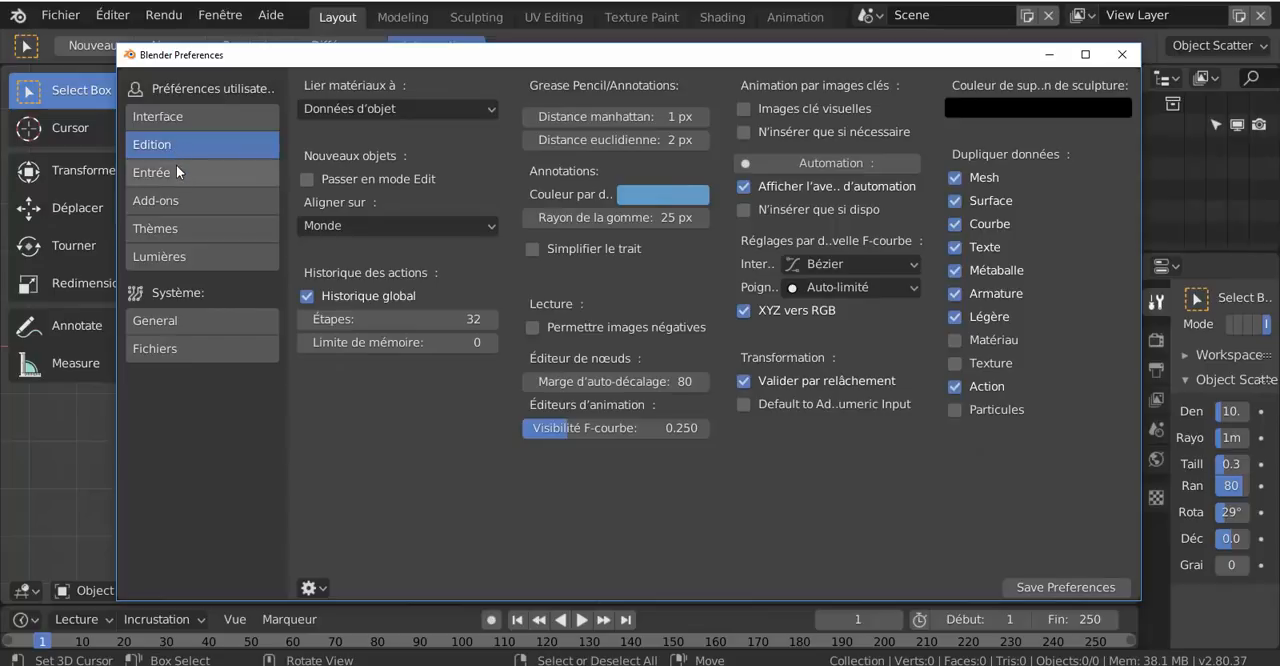
click(175, 171)
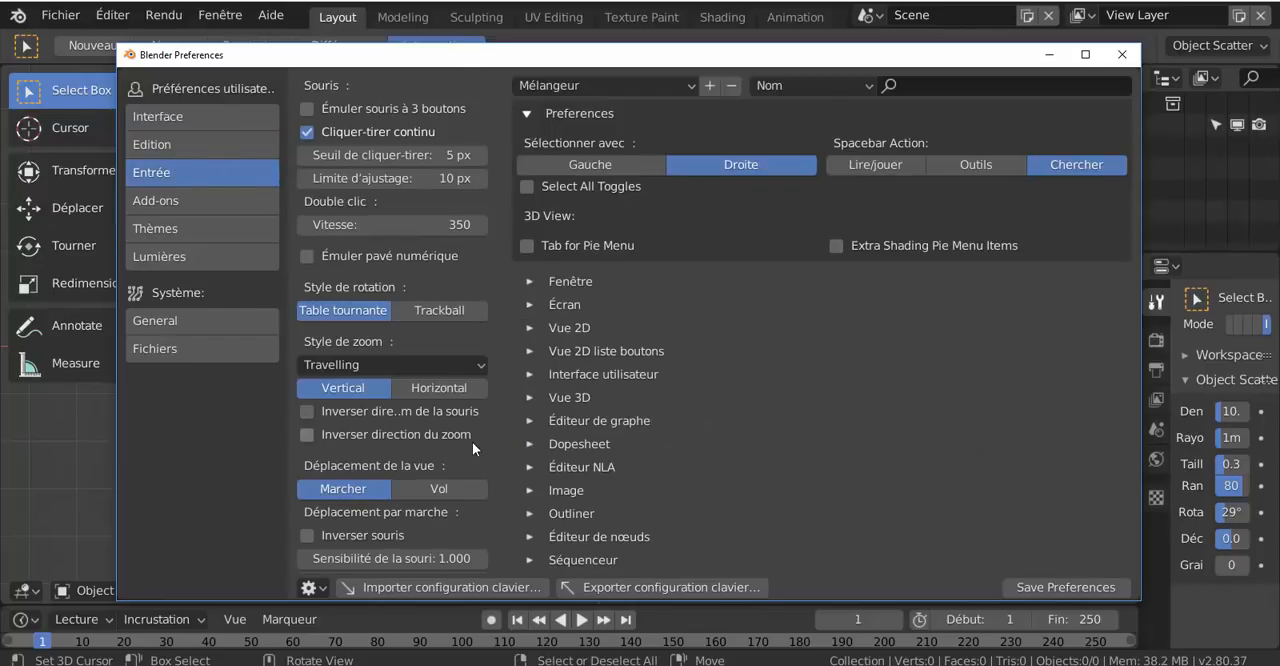
Examine the mouse, rotation, zoom, walk navigation, tablet pressure and NDOF device options in the Input preferences
scroll(467, 439, down, 1)
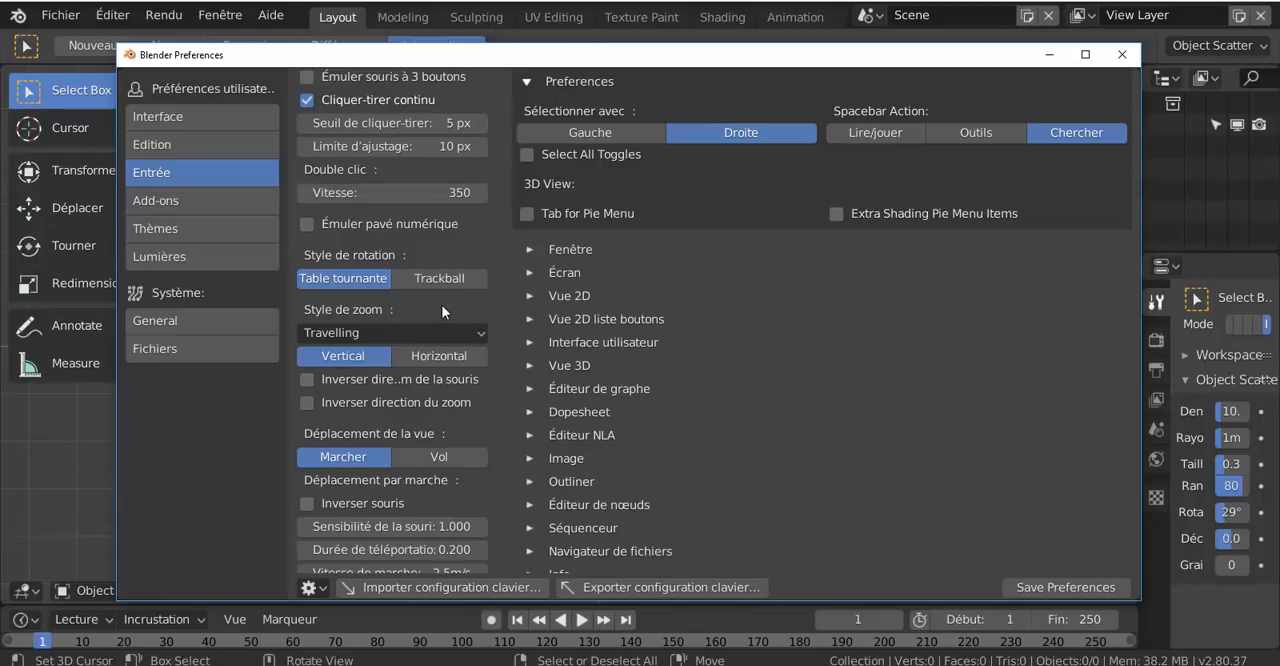
scroll(441, 311, down, 2)
scroll(443, 311, up, 3)
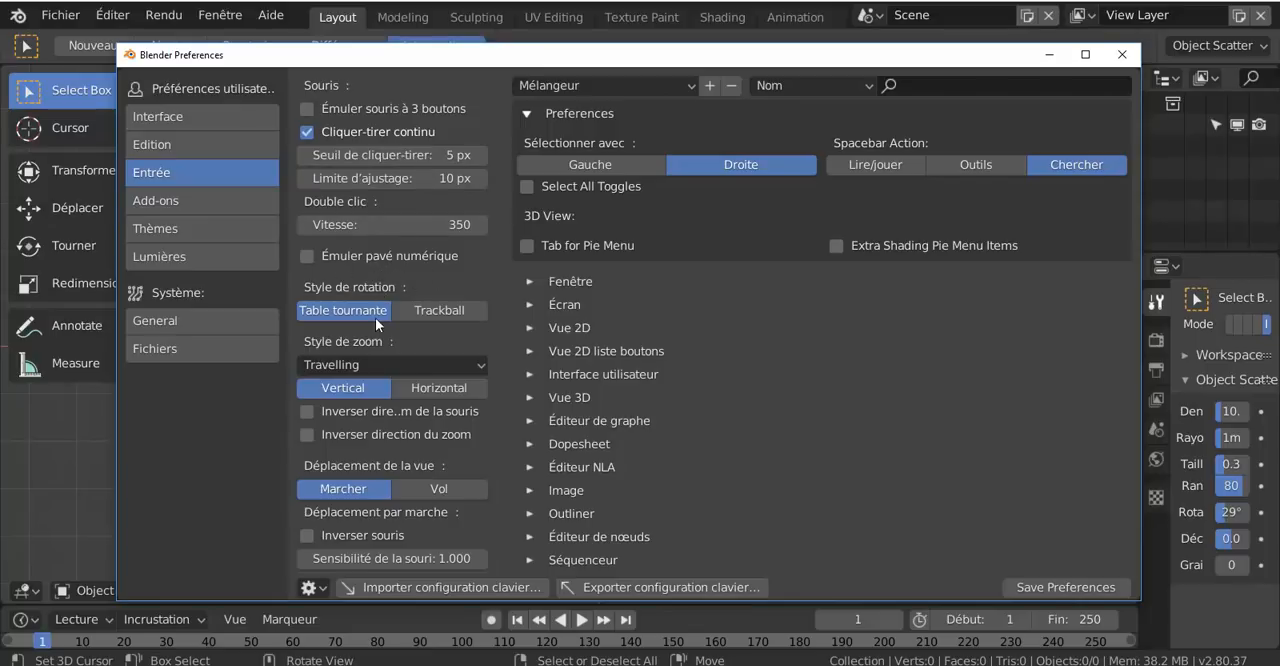
scroll(364, 440, down, 3)
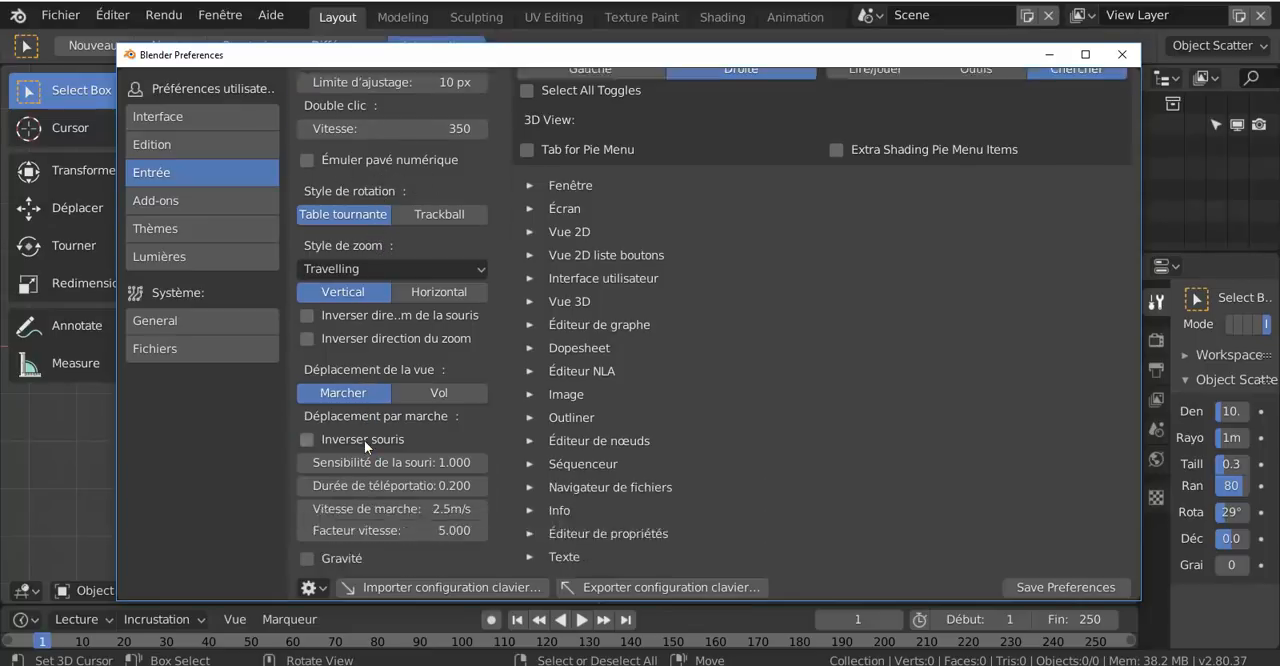
scroll(364, 440, down, 5)
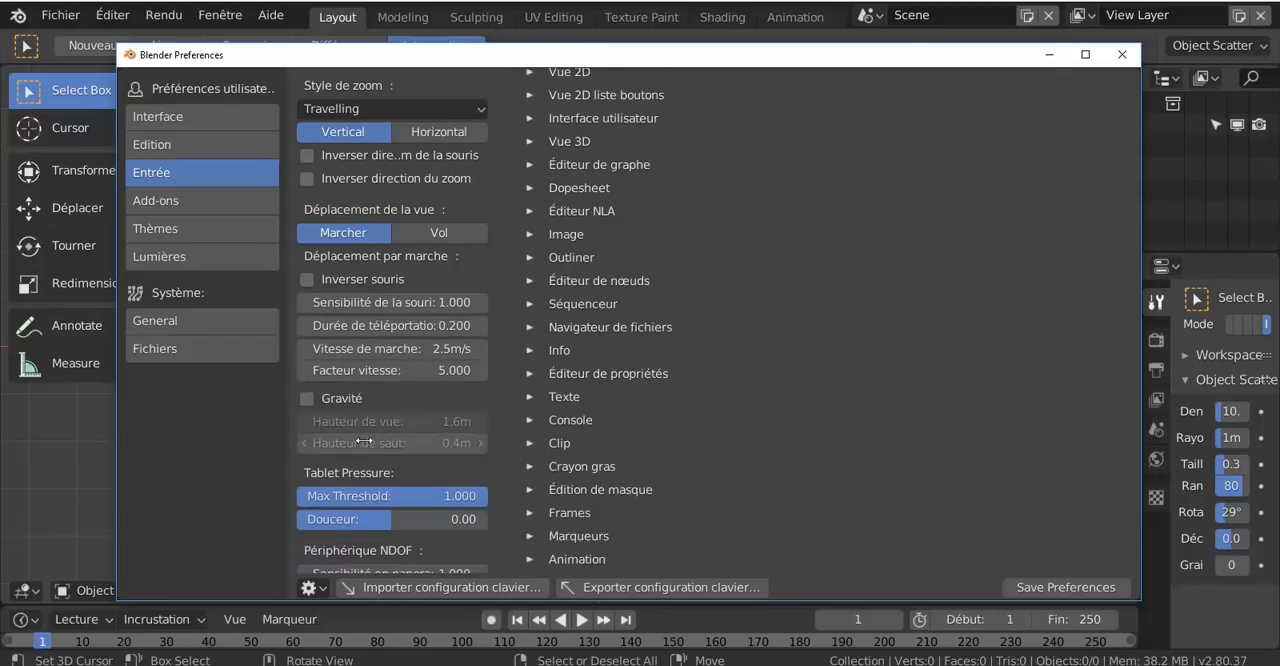
scroll(364, 440, down, 2)
scroll(403, 440, down, 3)
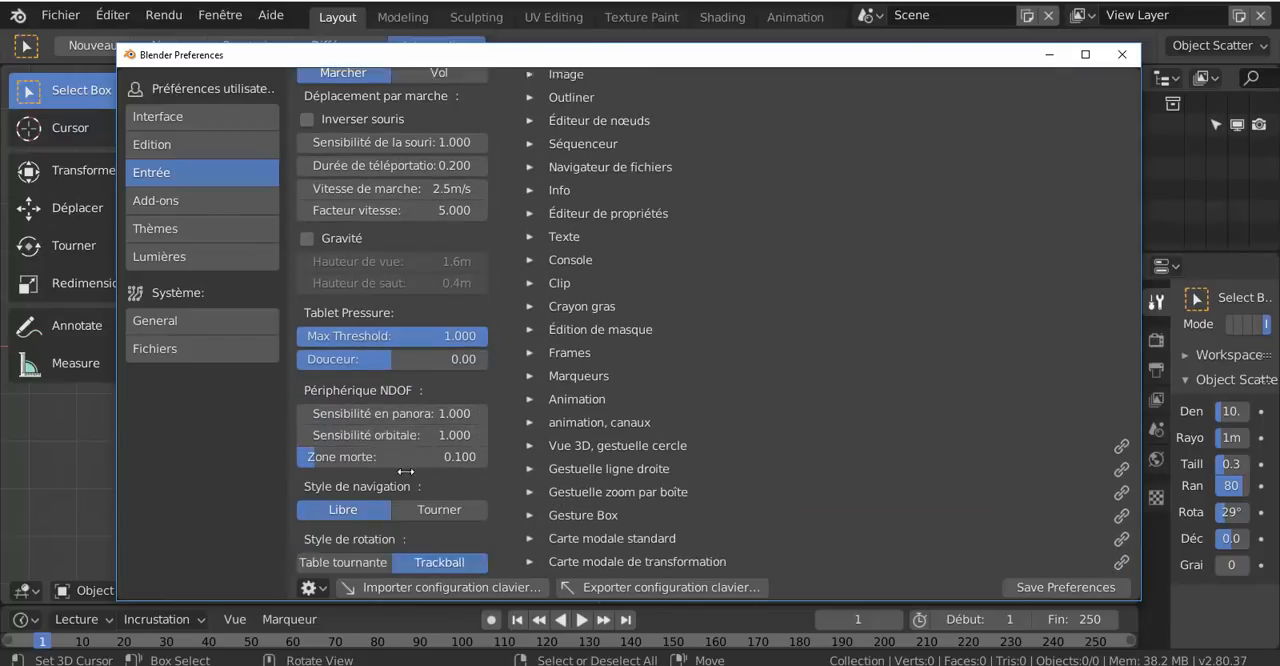
scroll(405, 471, down, 1)
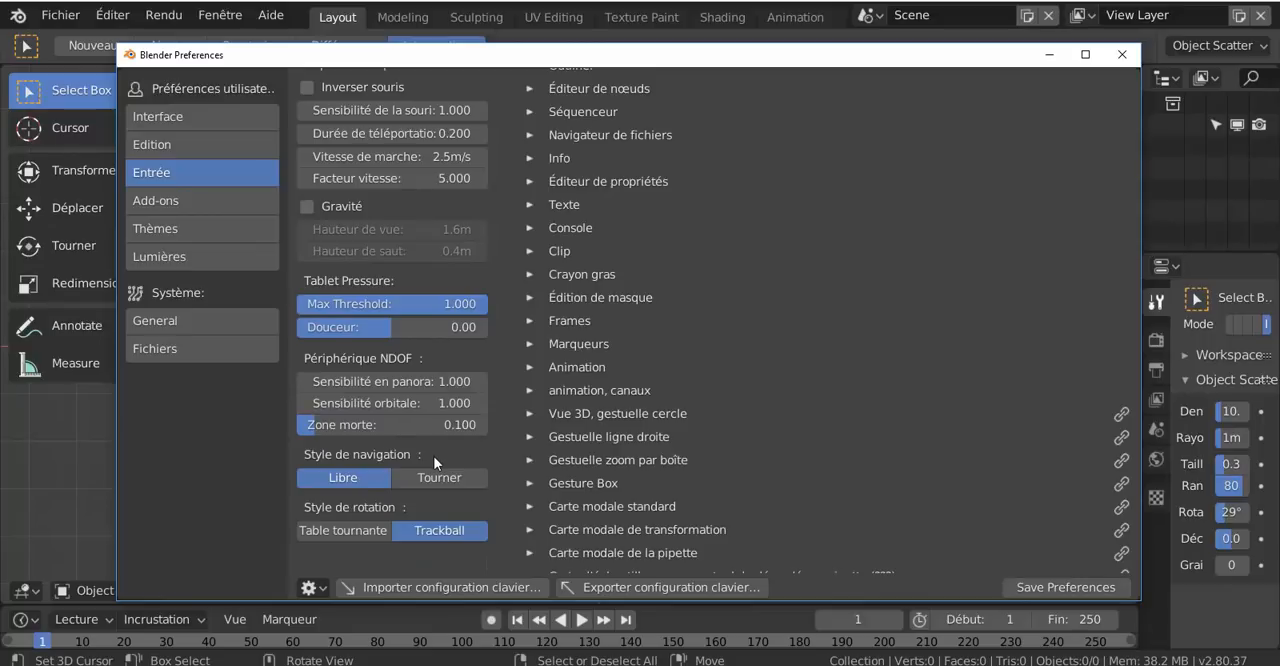
scroll(434, 461, down, 1)
scroll(435, 462, up, 2)
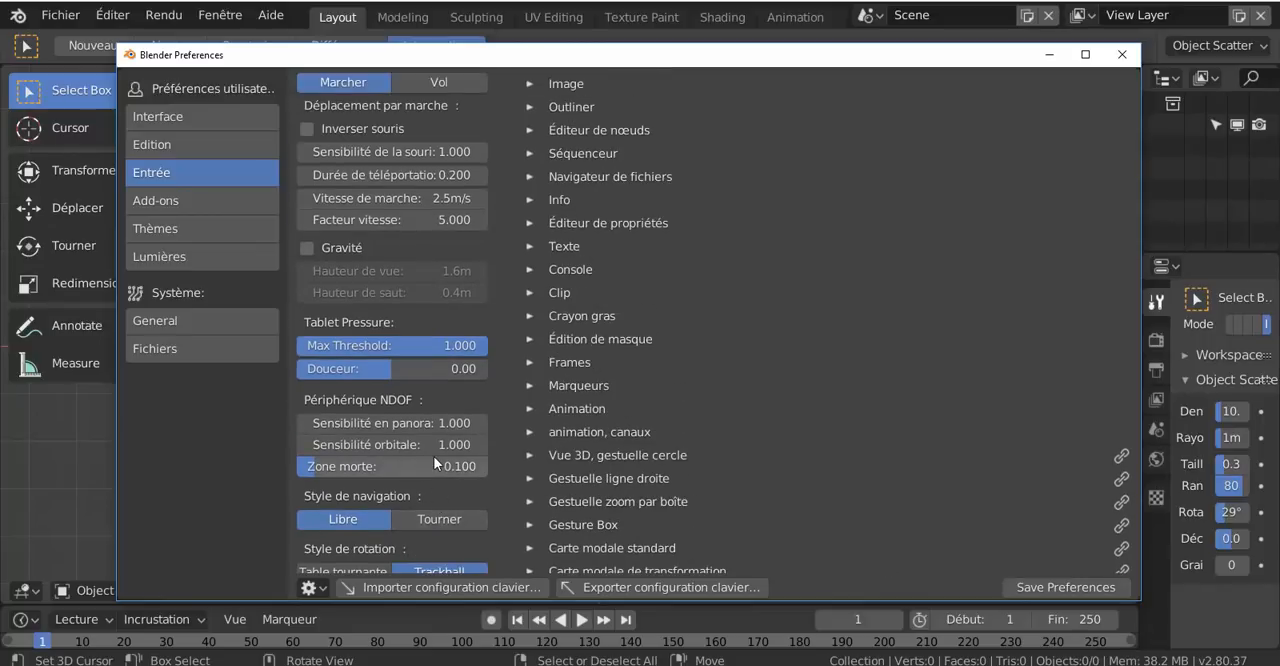
scroll(430, 455, up, 1)
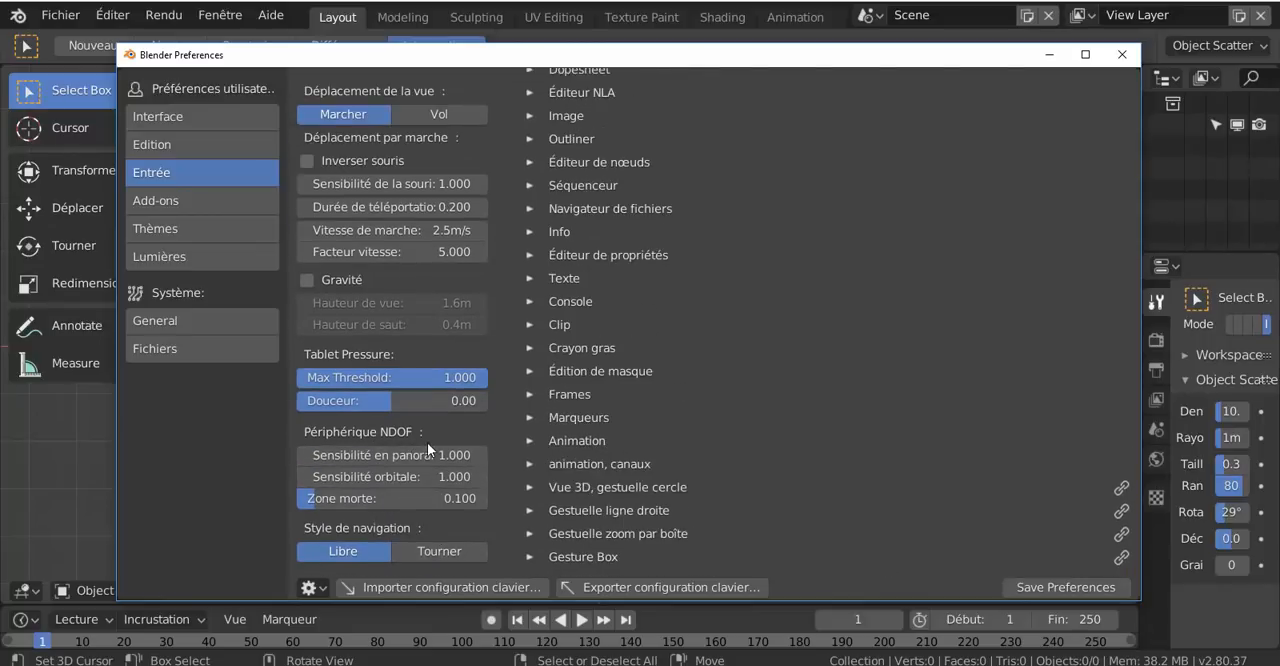
scroll(426, 449, up, 3)
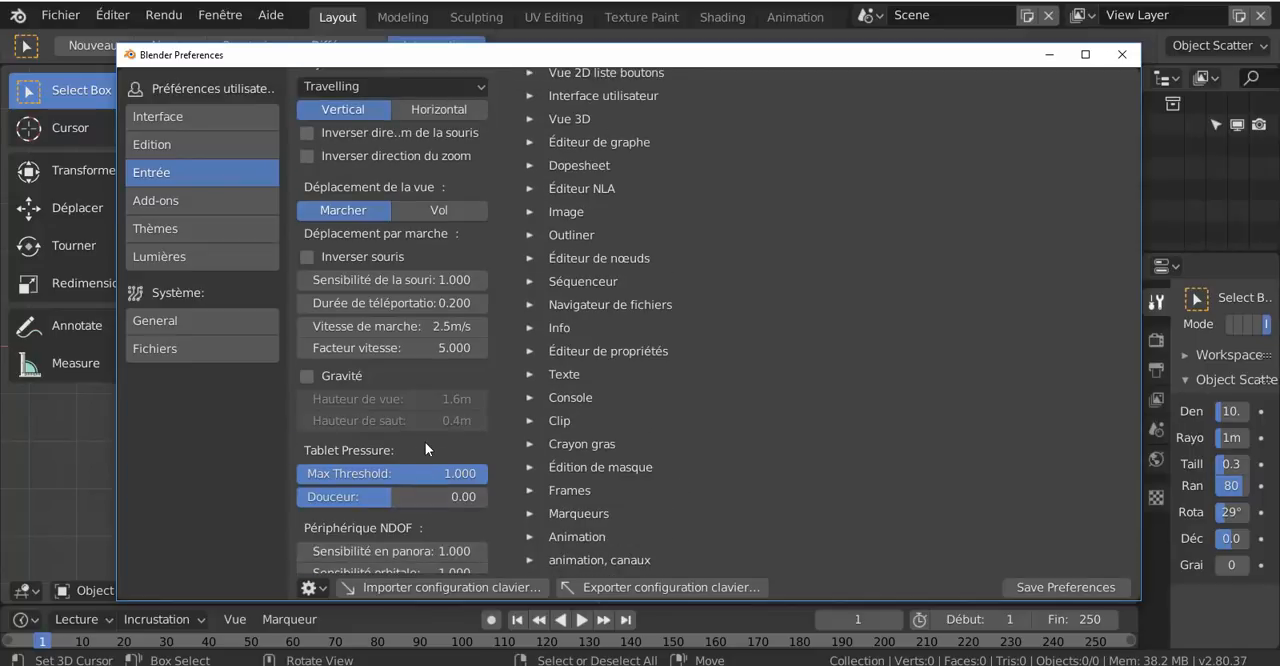
scroll(425, 442, up, 4)
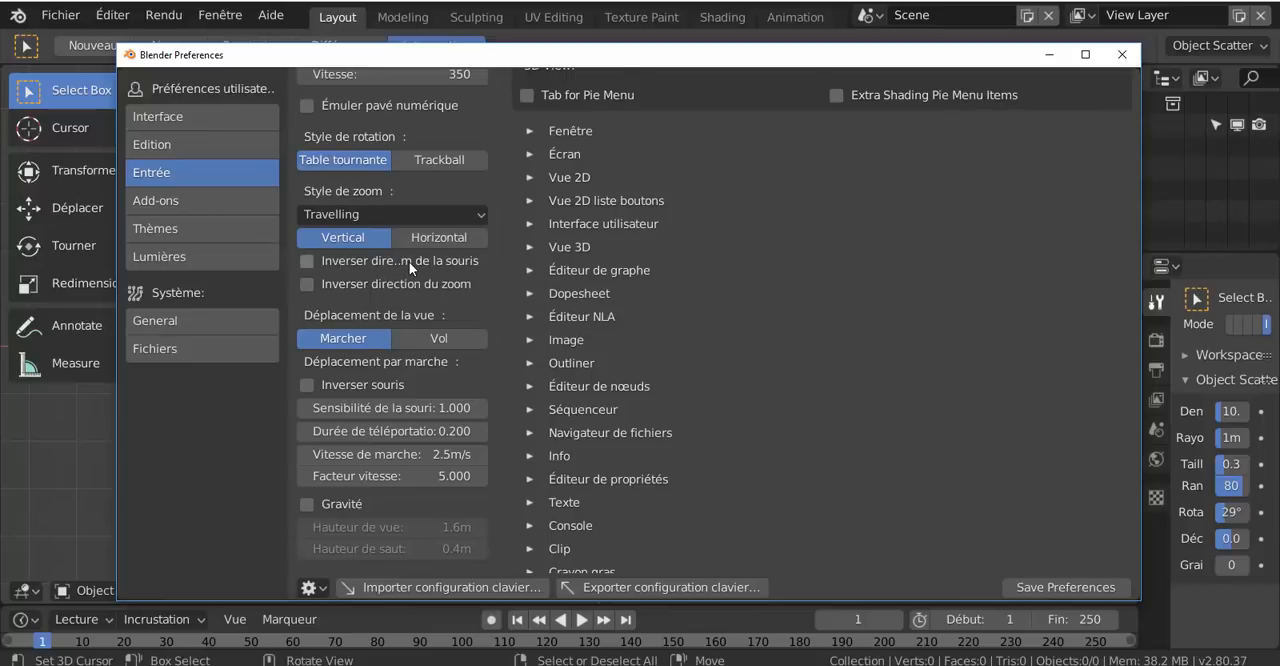
scroll(409, 261, up, 3)
scroll(409, 261, up, 2)
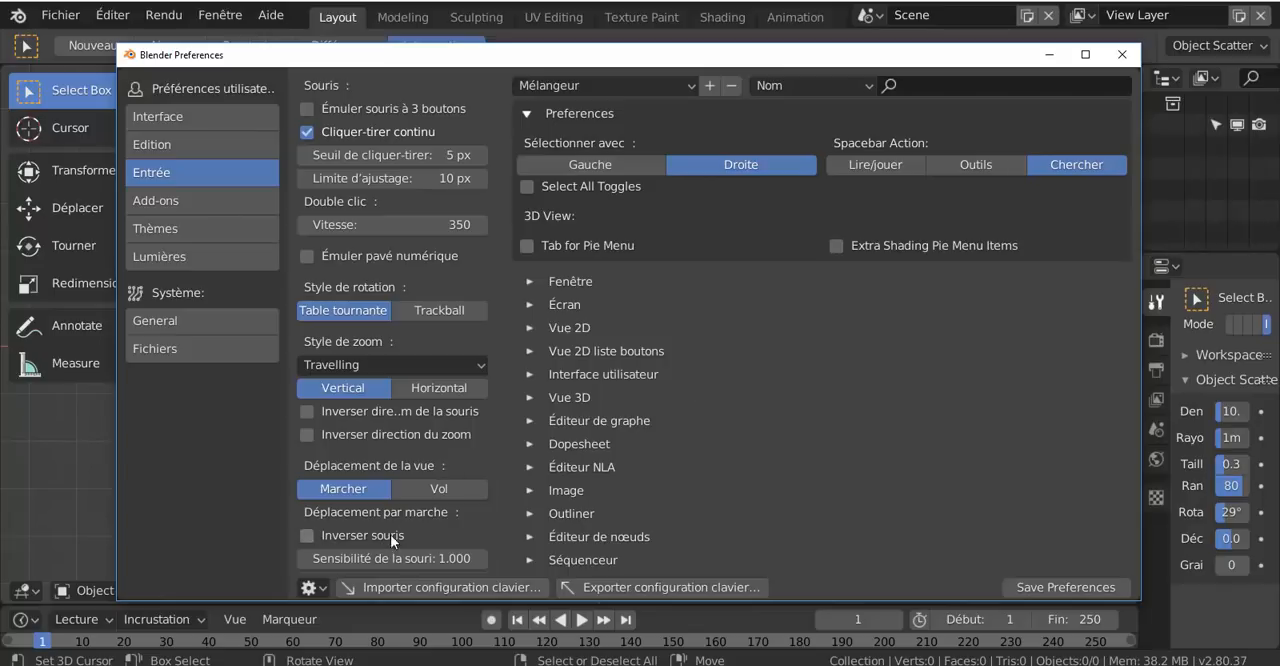
Examine the keymap preferences and the list of shortcut sections, repositioning the Preferences window slightly lower
scroll(761, 429, down, 3)
scroll(800, 418, up, 2)
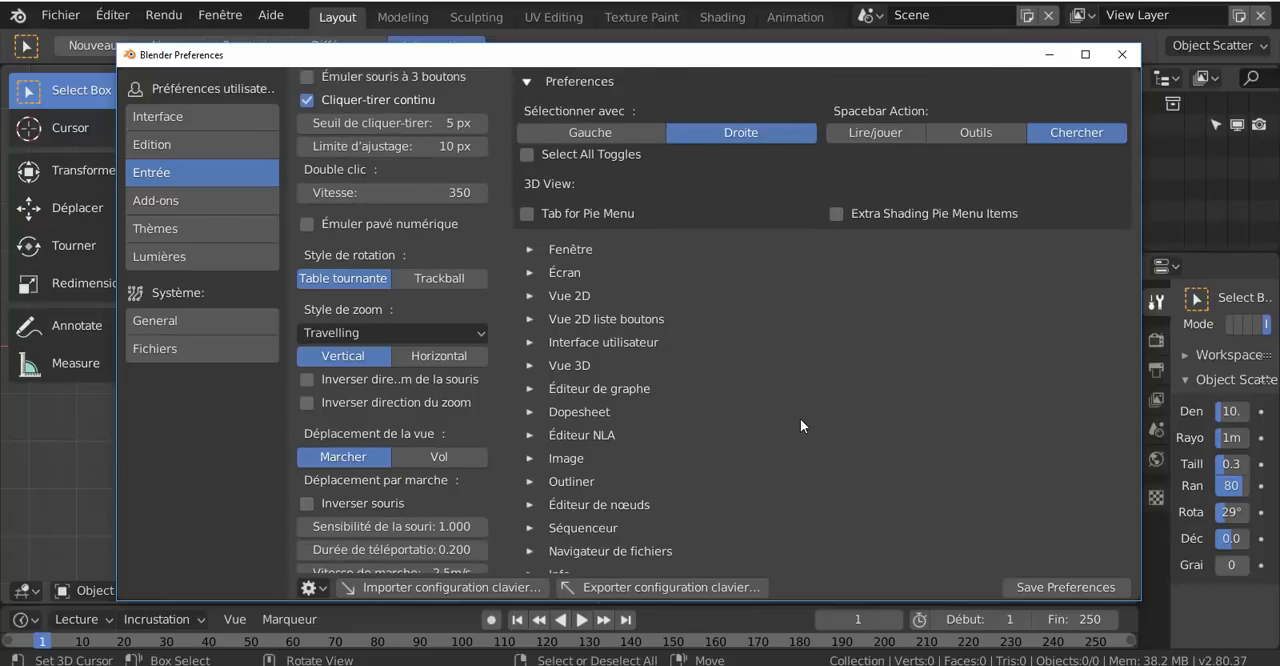
scroll(801, 419, up, 1)
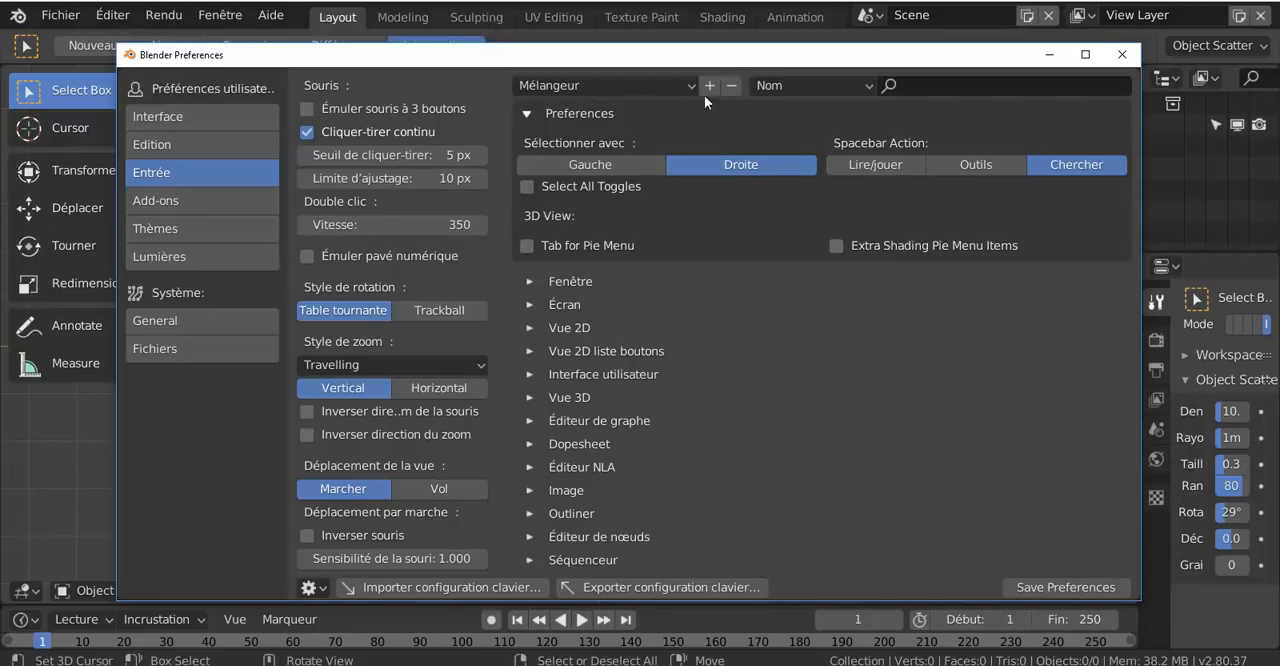
drag(713, 50, 693, 90)
scroll(762, 400, down, 1)
scroll(762, 398, down, 8)
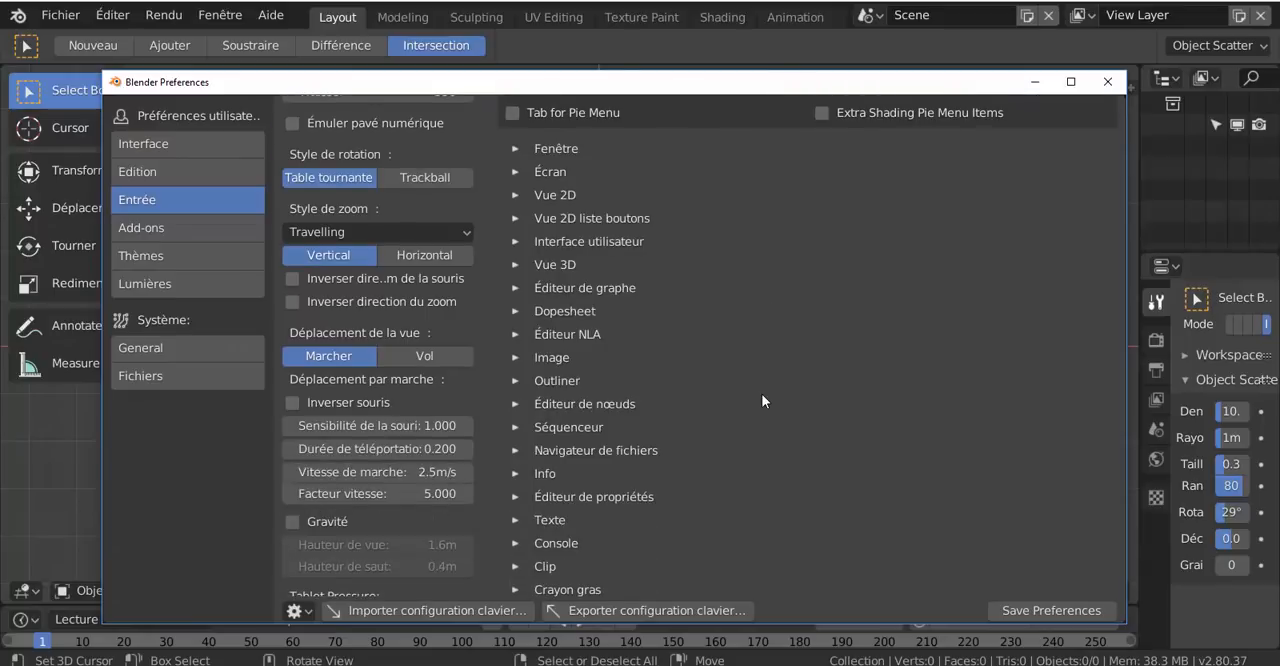
scroll(761, 400, up, 9)
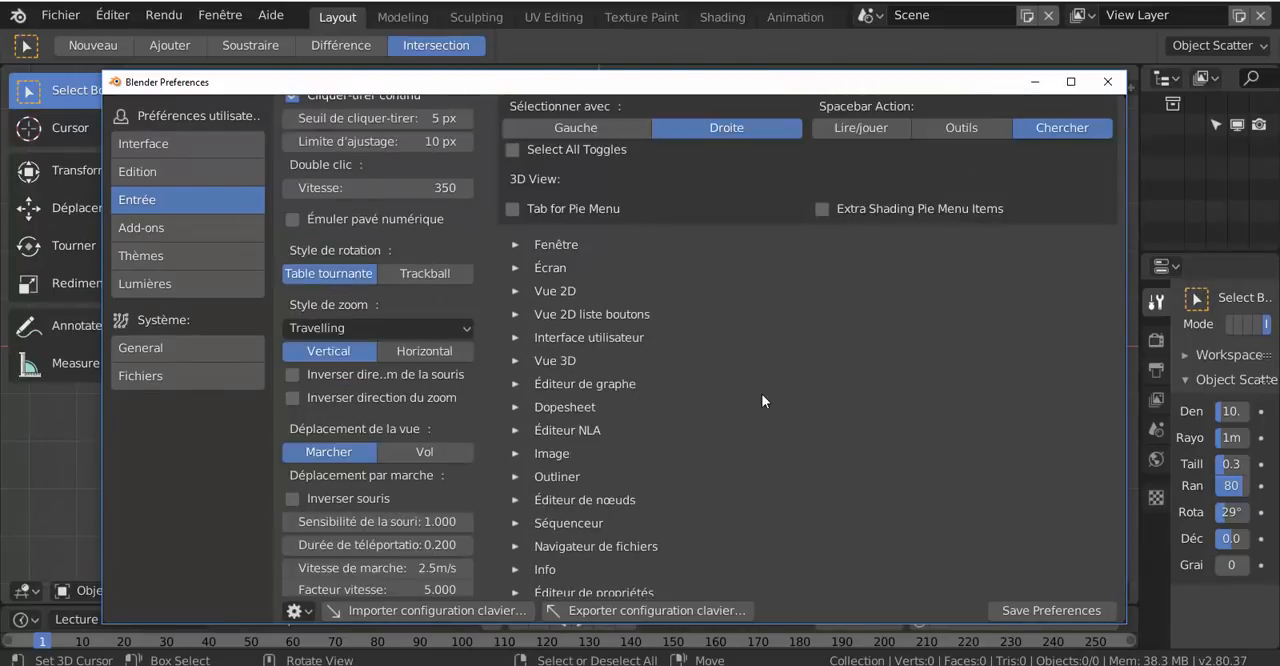
View the General system preferences and return to the Input preferences
click(152, 347)
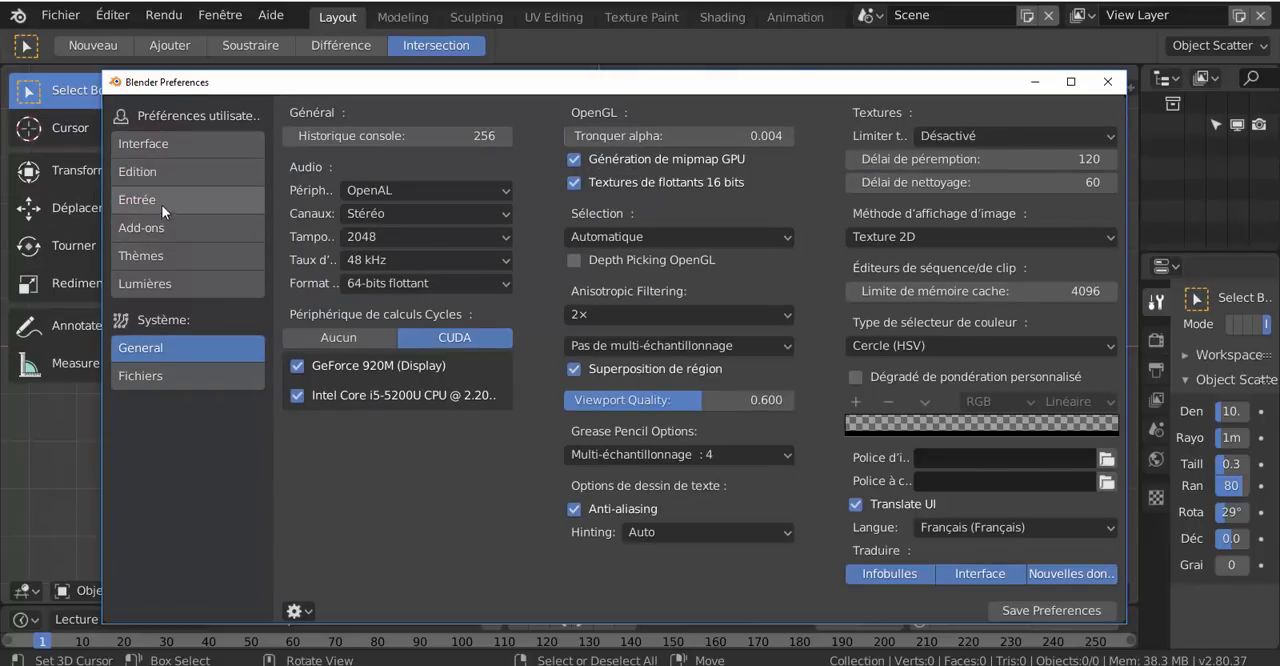
click(161, 202)
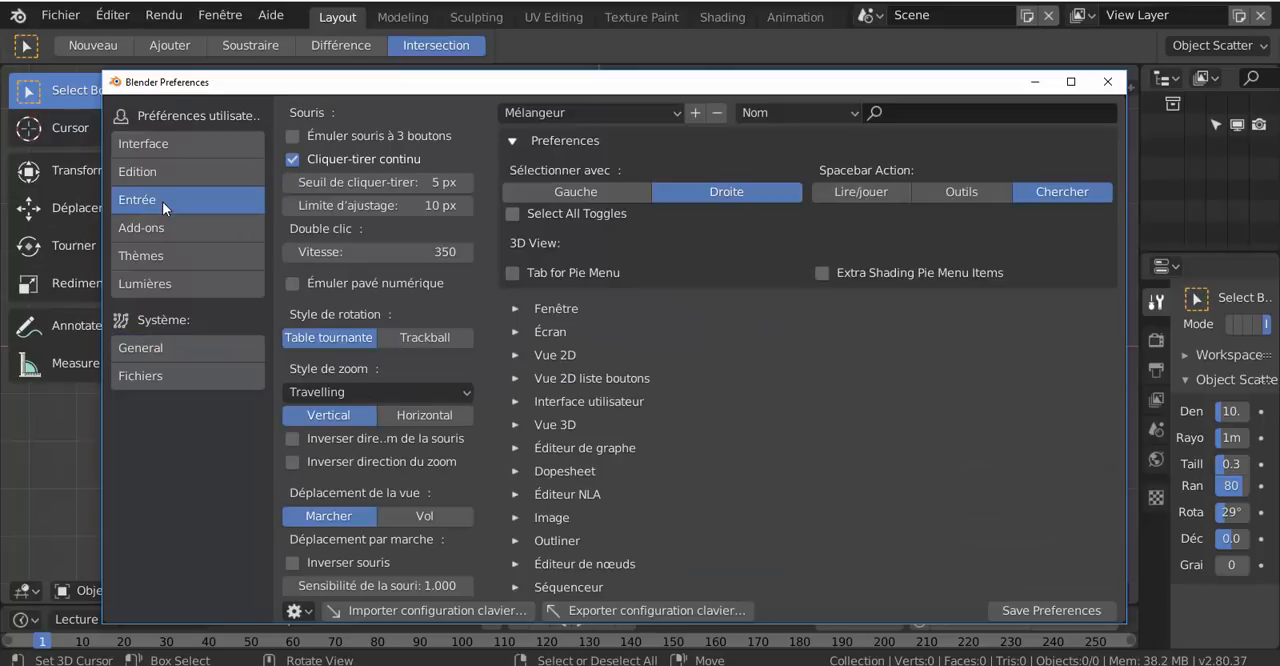
Try the Blender Light theme preset and switch the theme back to Blender Dark
click(163, 253)
click(390, 136)
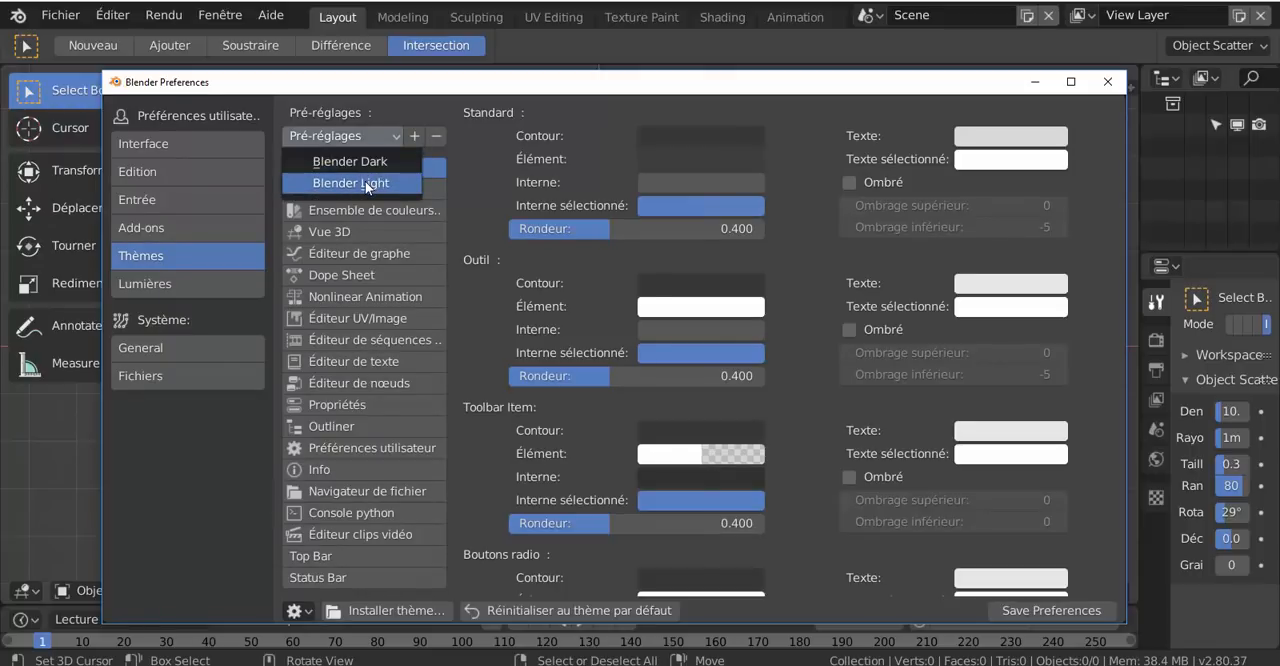
click(365, 181)
click(363, 137)
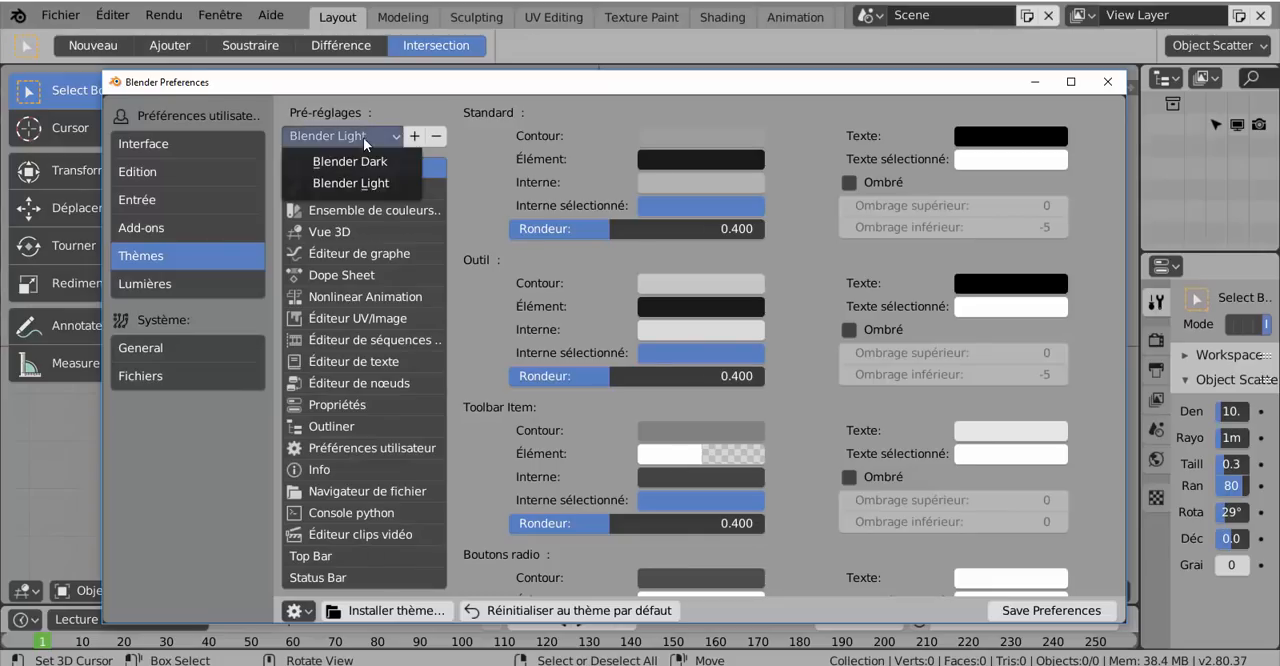
click(369, 158)
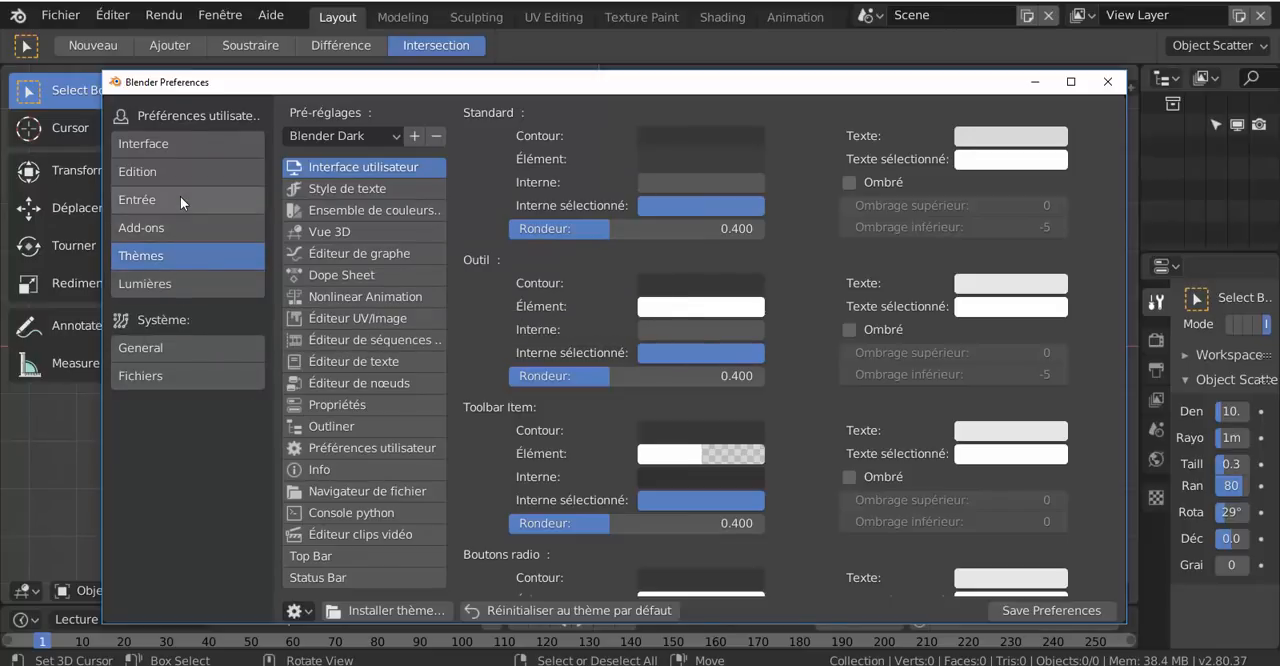
Look at the Interface preferences and the Fichiers (Files) path and save settings, repositioning the Preferences window
click(178, 142)
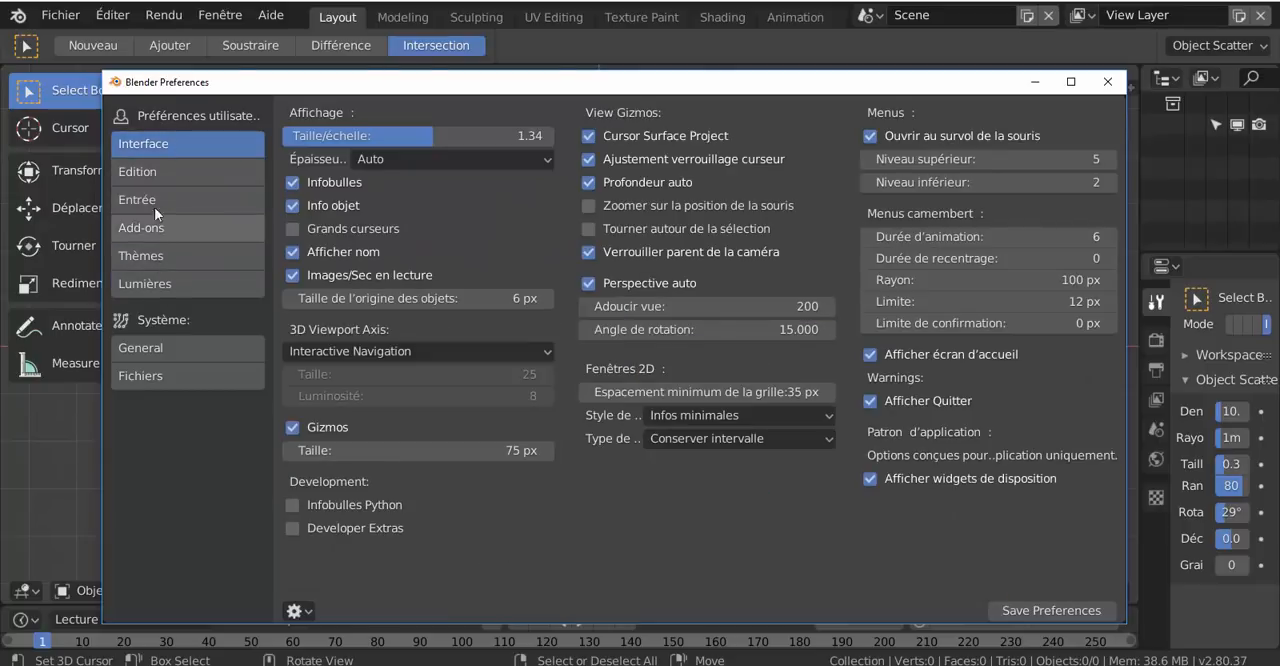
click(150, 376)
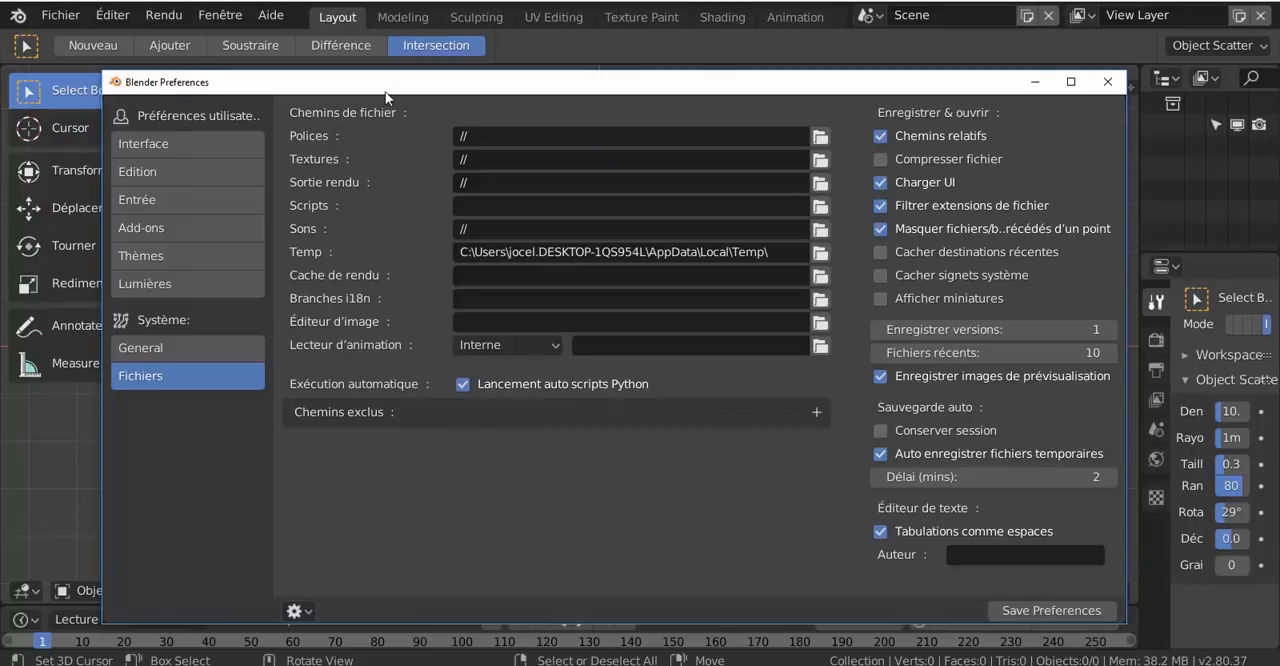
drag(386, 89, 409, 70)
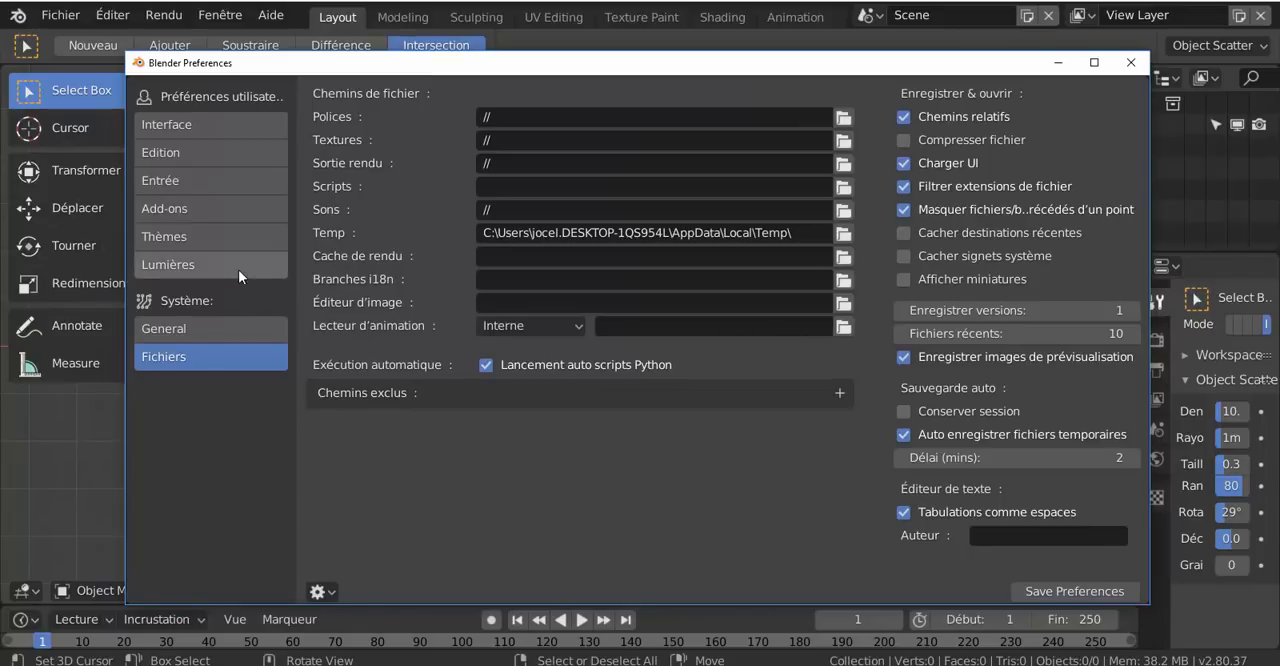
drag(741, 70, 714, 69)
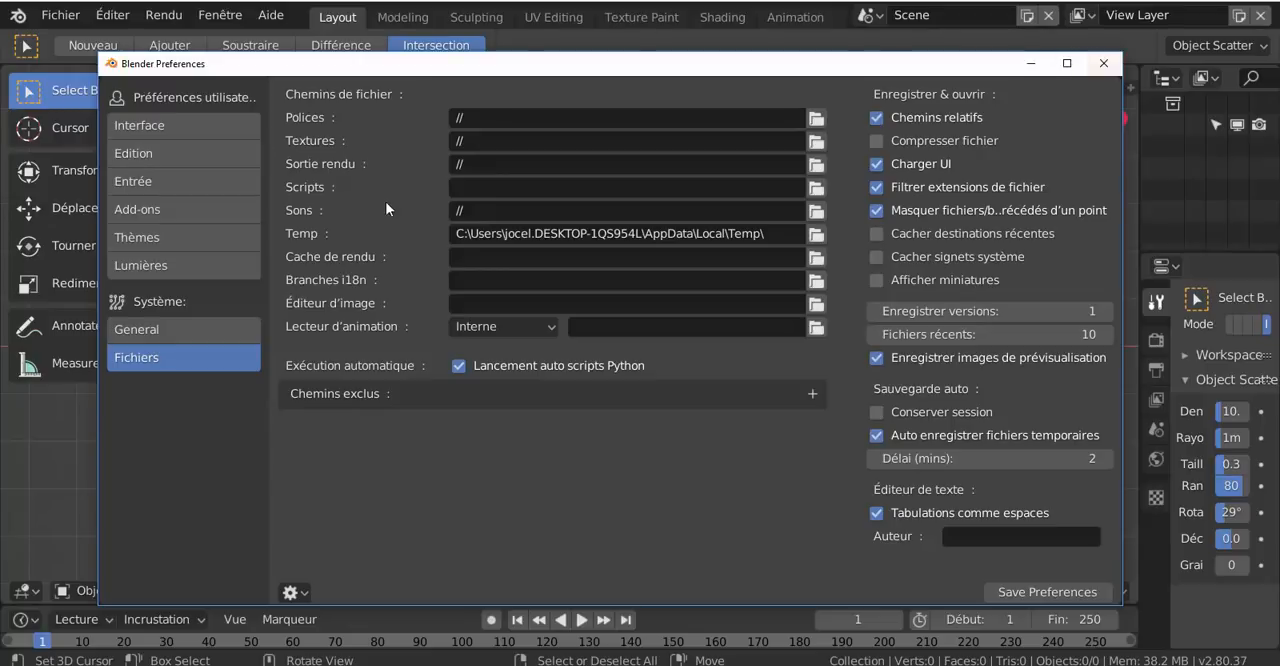
Check the Interface preferences, and inspect the interface language choice in the General system preferences
click(149, 127)
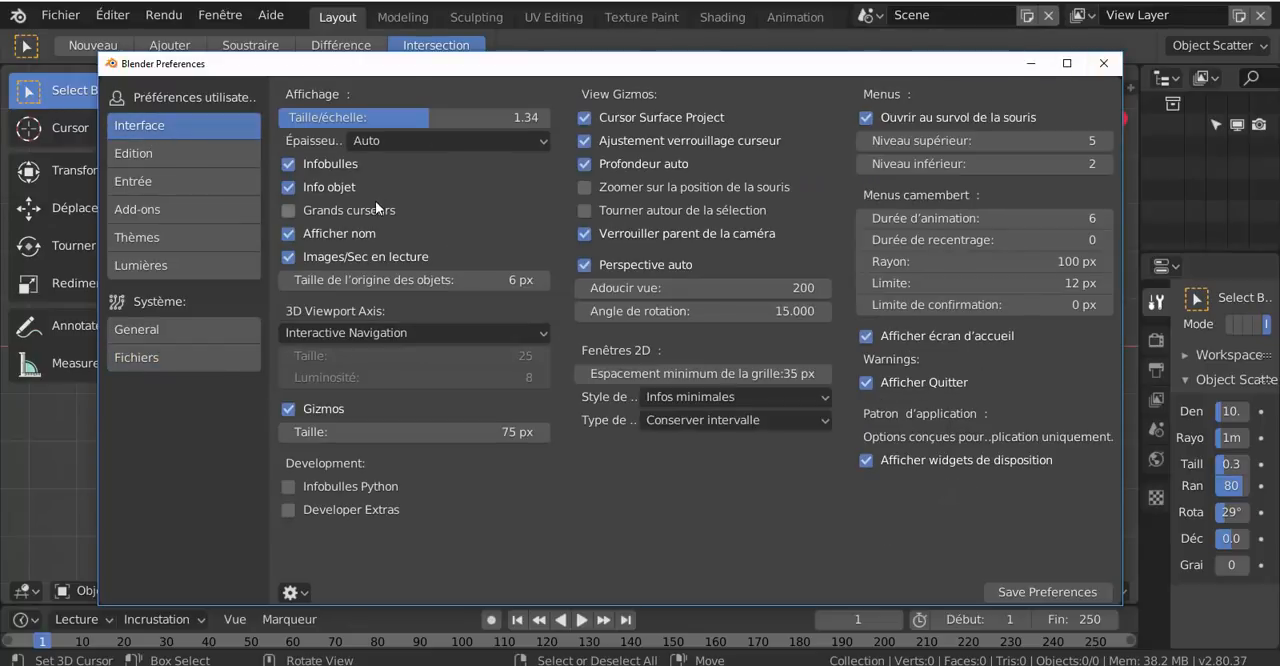
click(154, 333)
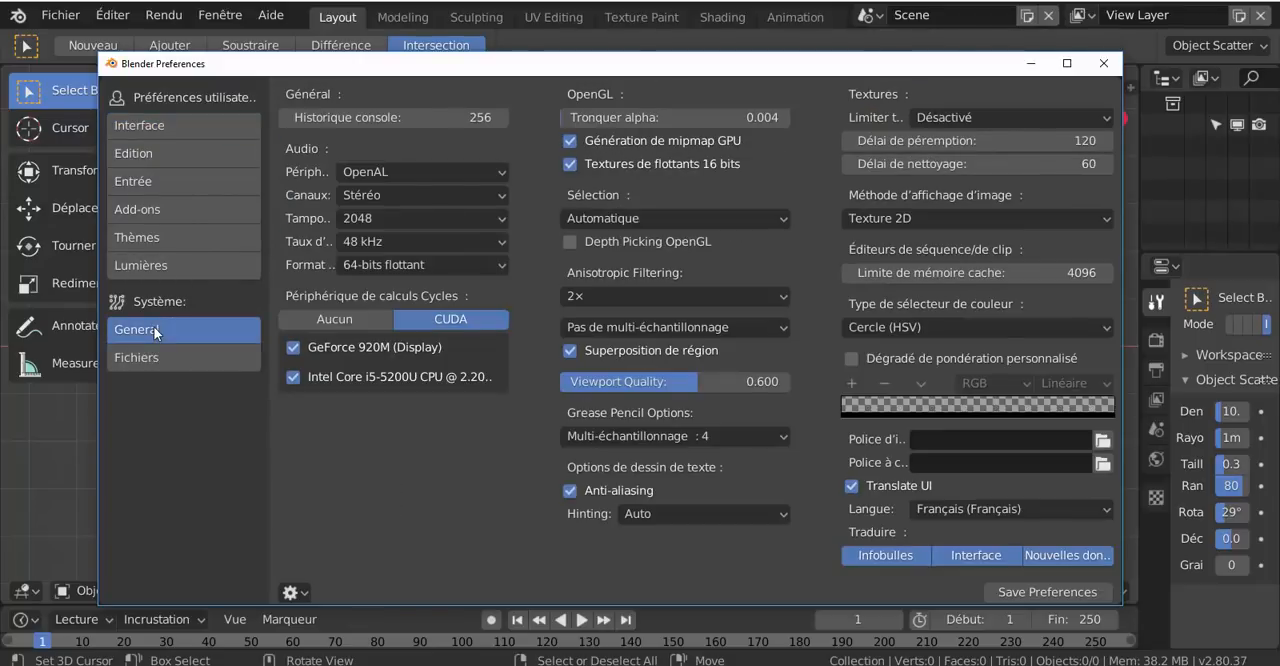
click(1009, 508)
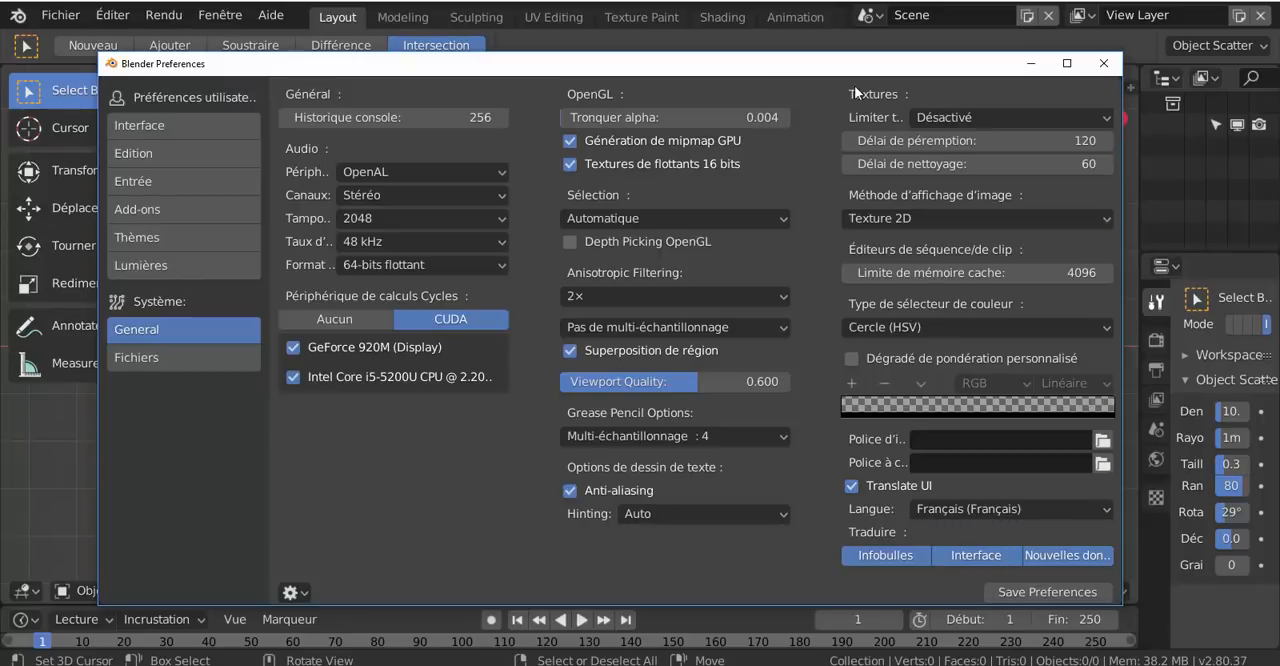
Close the Preferences window and move the Shading workspace's 3D viewport header to the bottom of its area
mouse_move(726, 64)
mouse_down()
mouse_move(698, 68)
mouse_move(738, 68)
mouse_up()
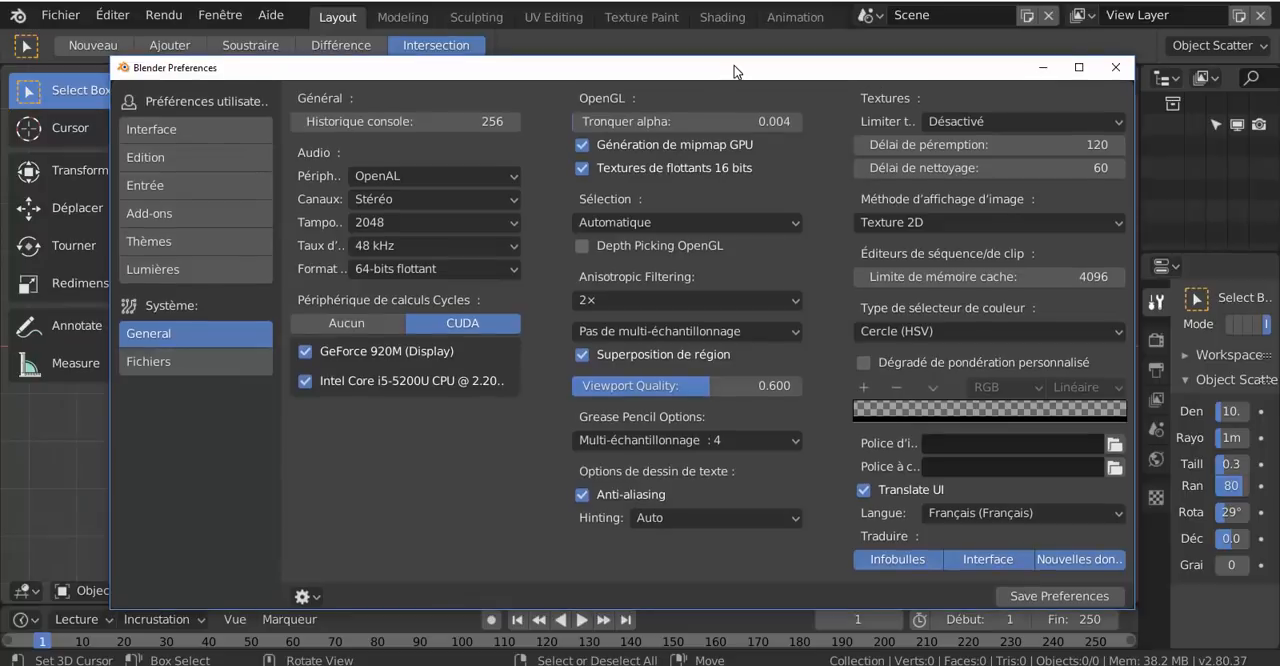
click(1115, 68)
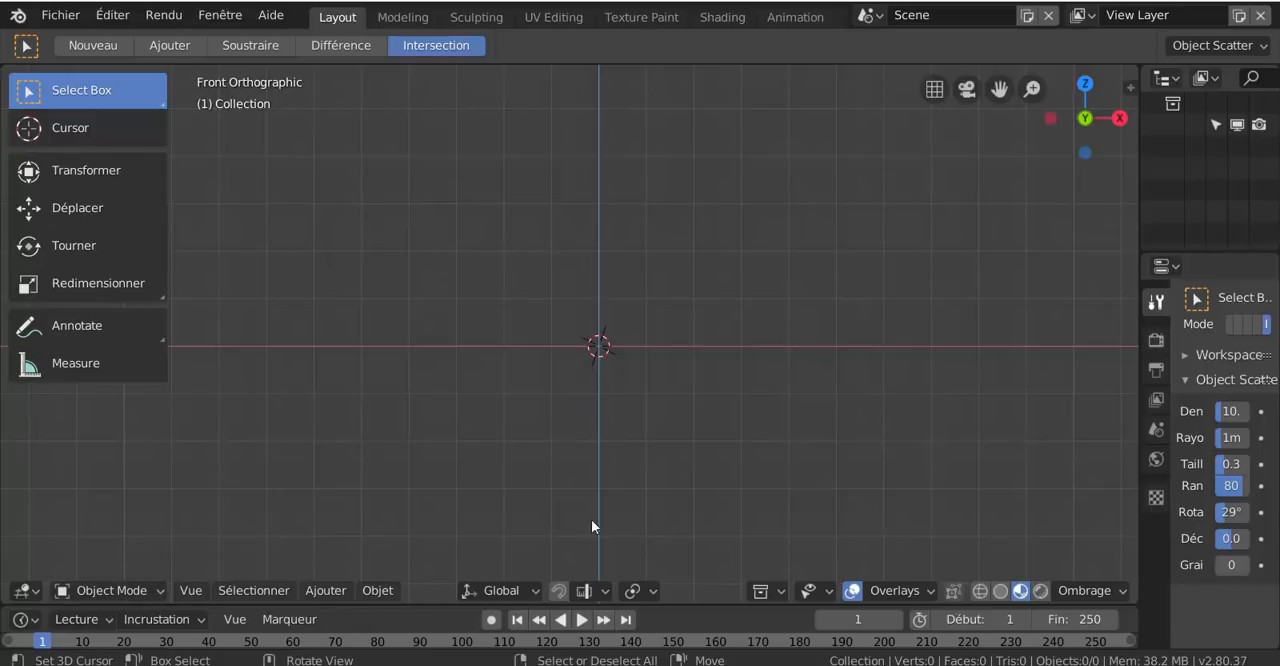
click(721, 18)
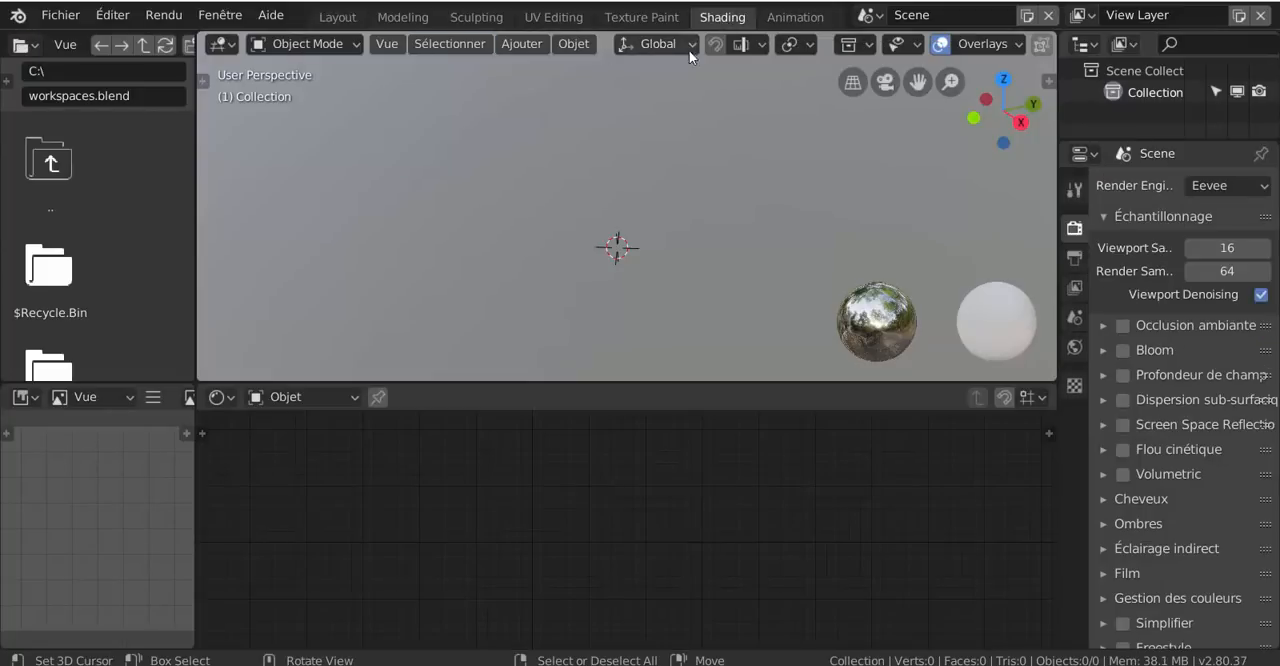
click(990, 44)
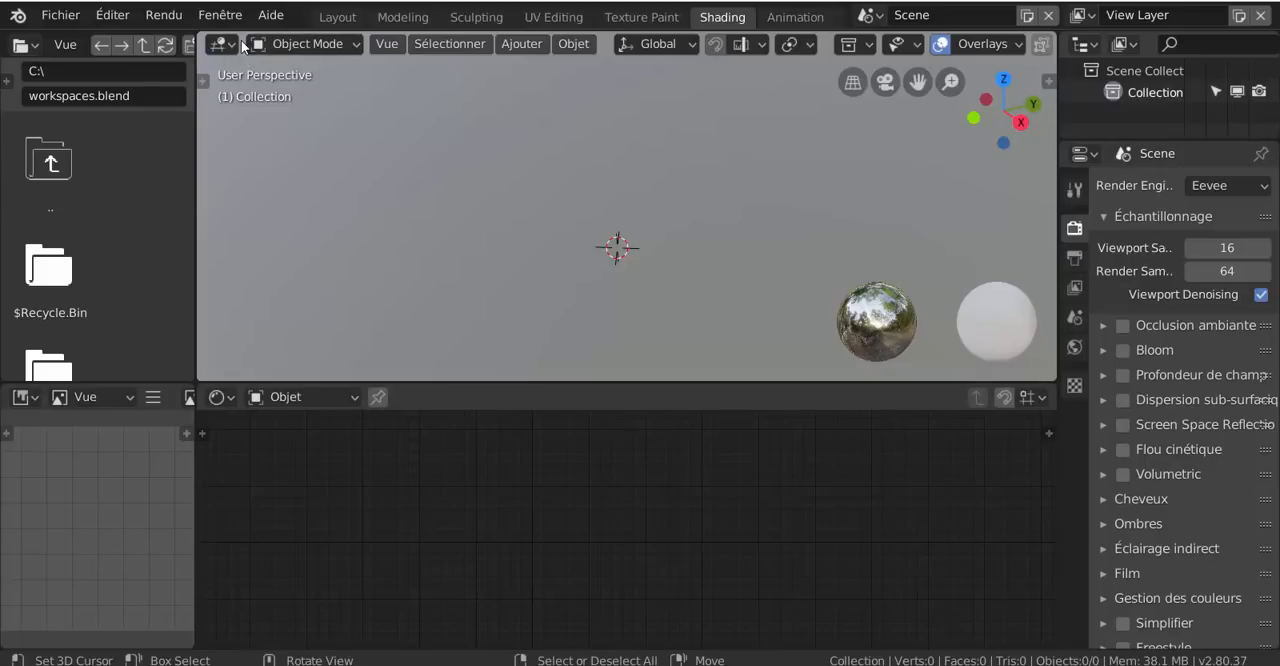
right_click(241, 43)
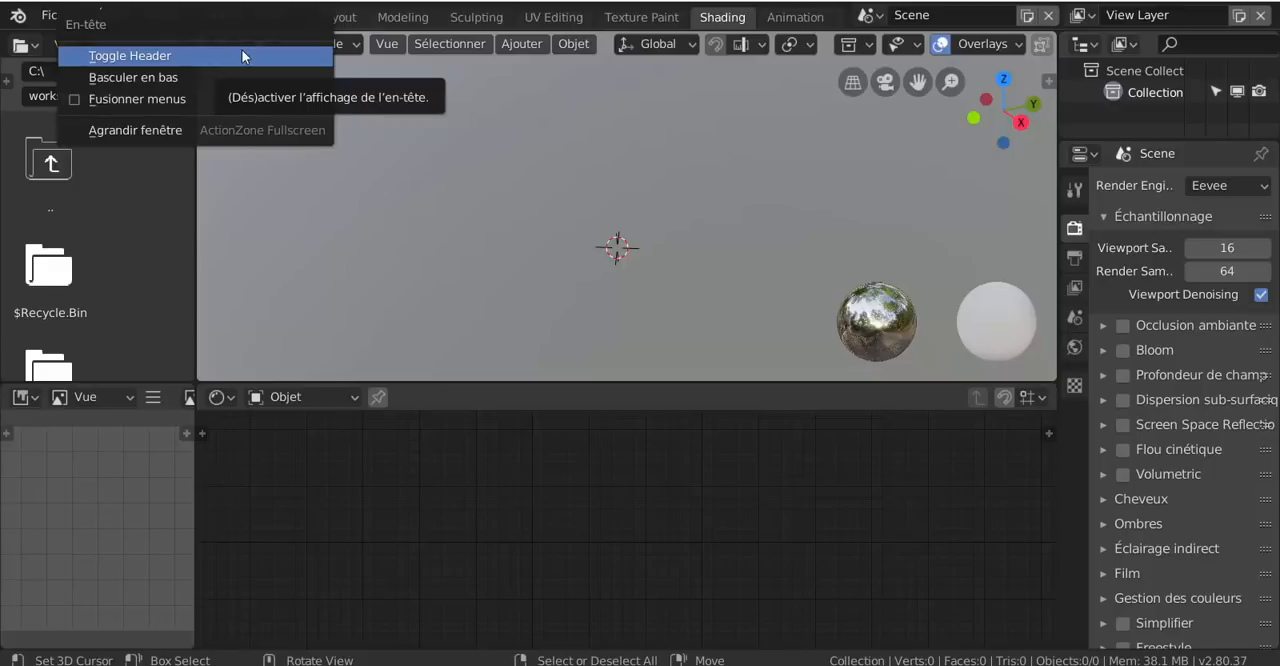
click(126, 78)
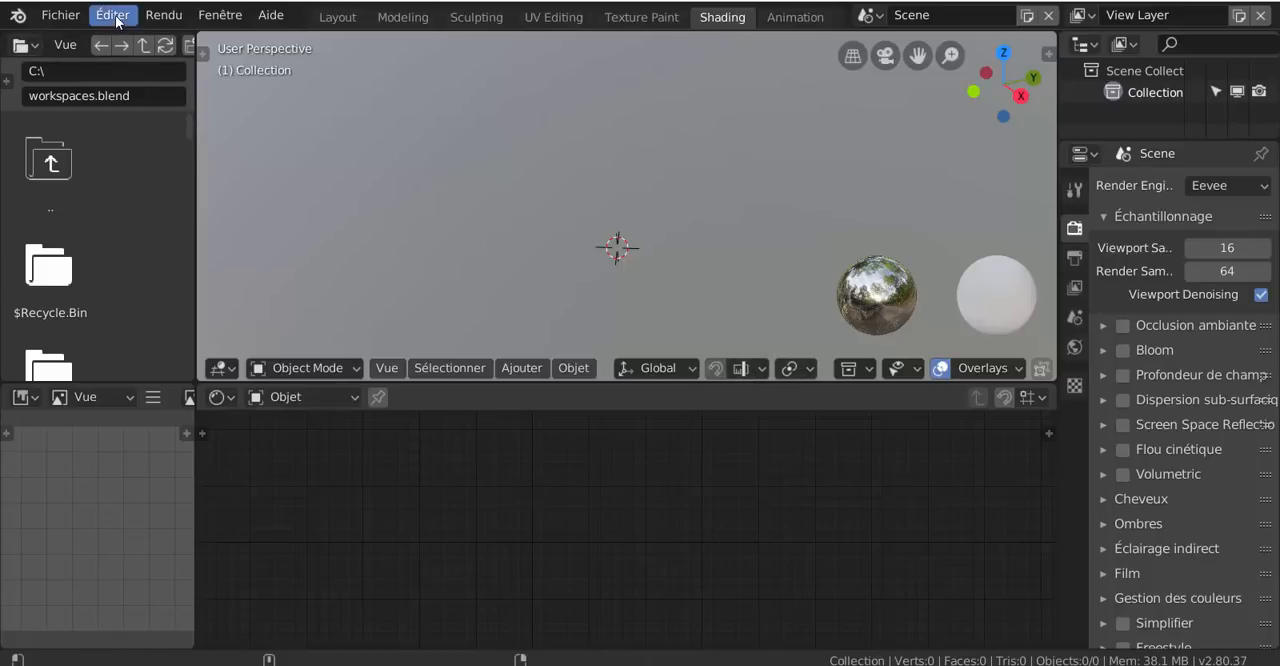
Compare the Layout and Sculpting workspaces, ending in the Layout workspace
click(163, 15)
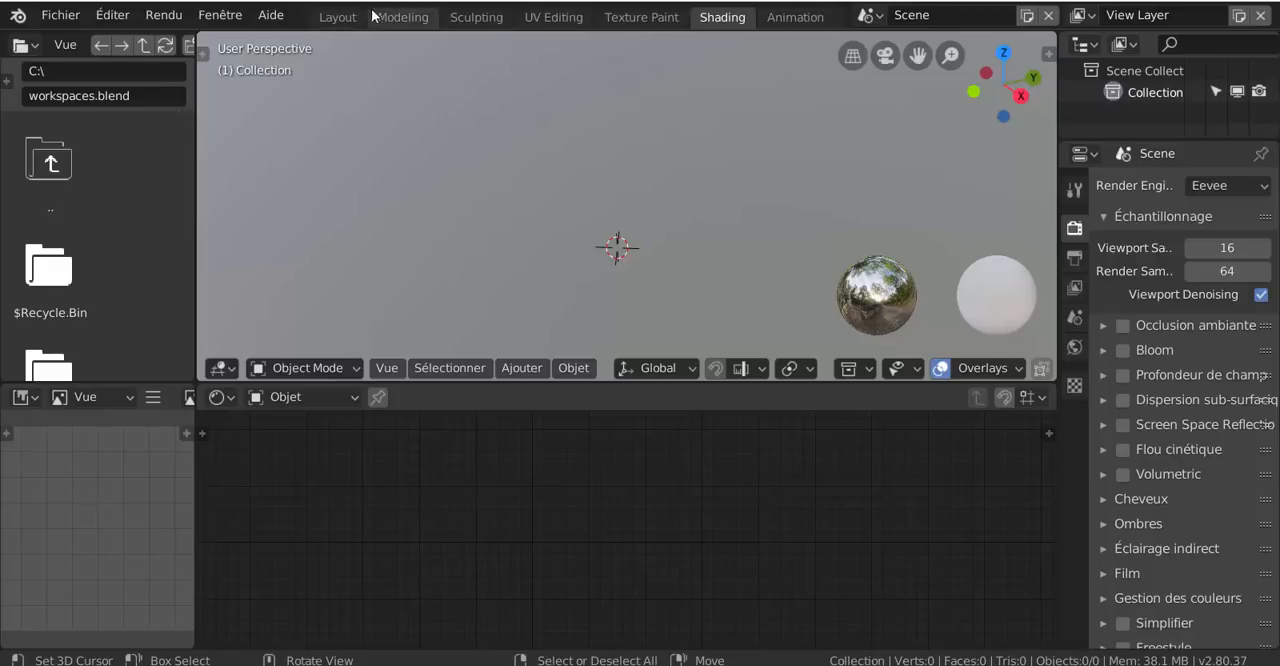
click(338, 17)
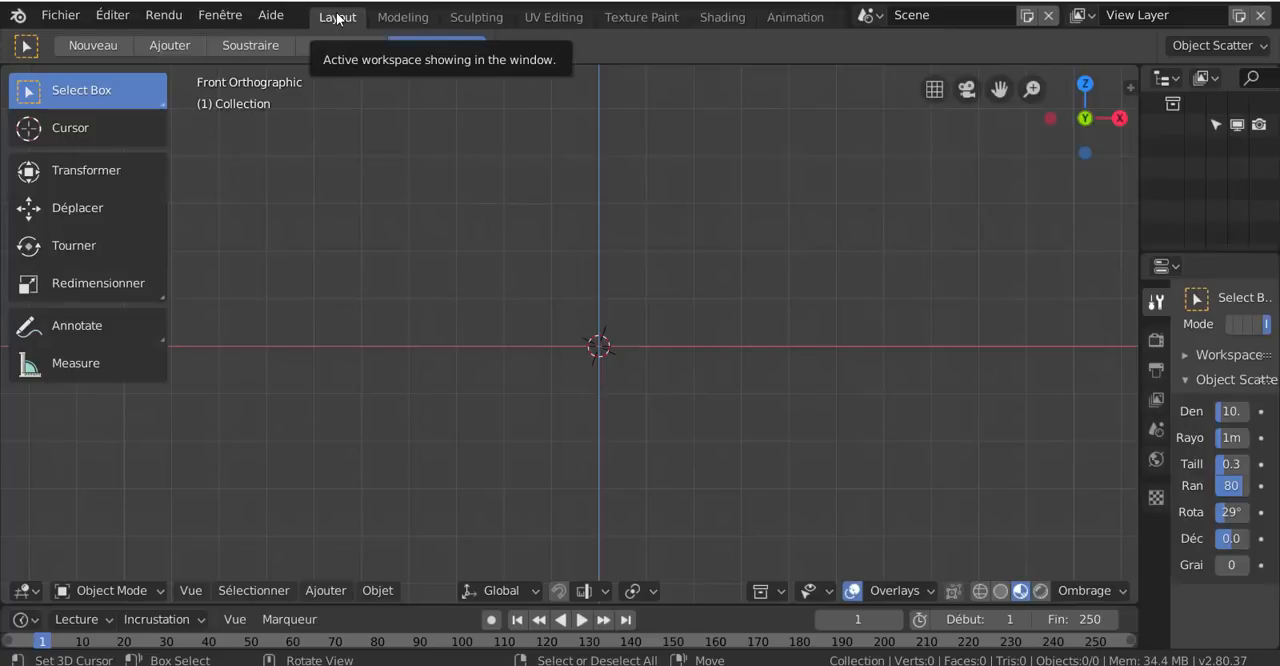
click(476, 19)
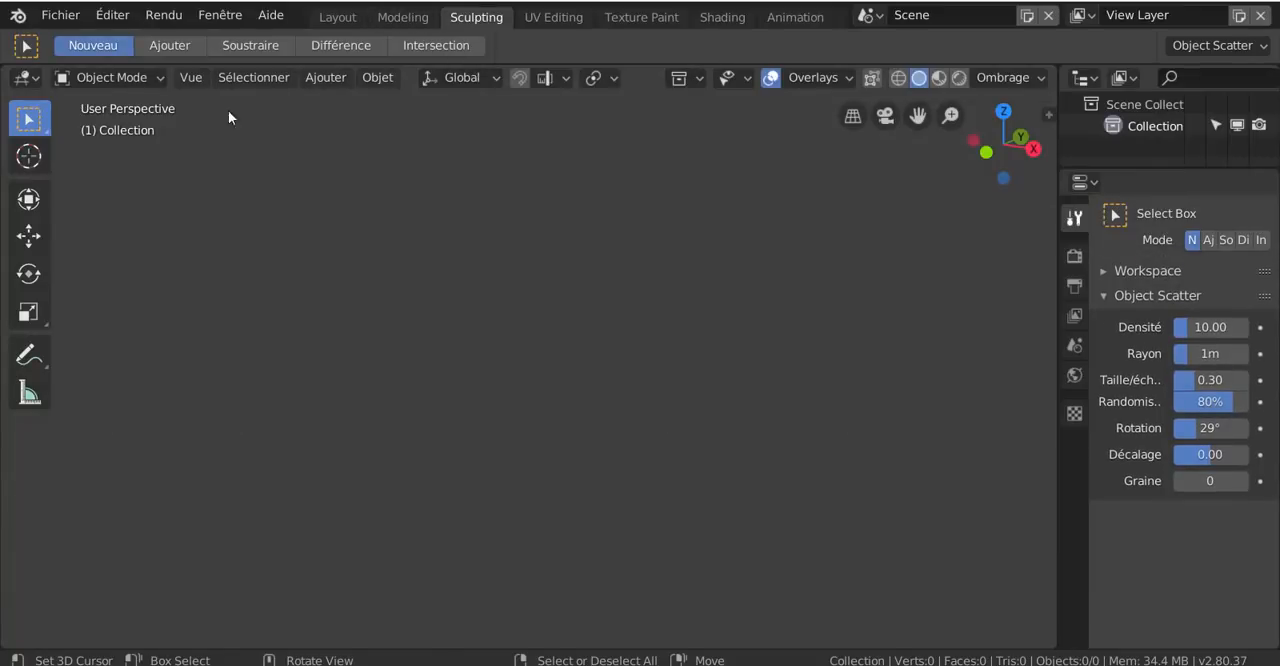
click(355, 16)
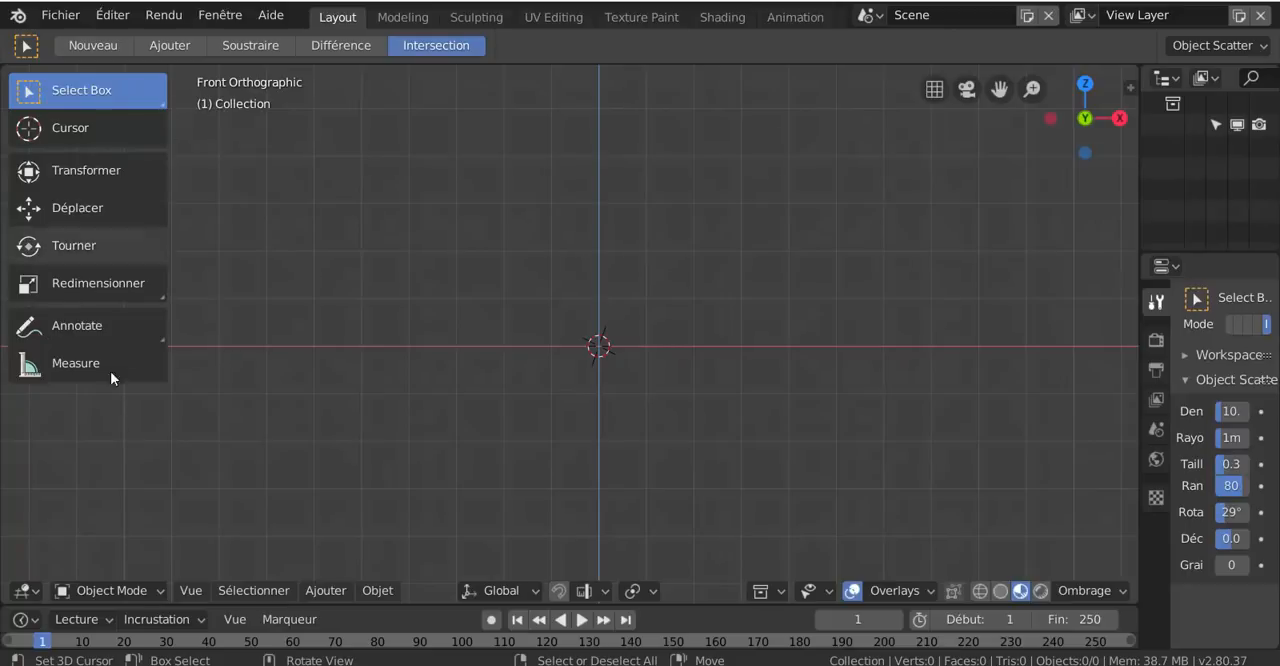
Look through the Fichier commands and open the Add-ons section of the Preferences
click(61, 14)
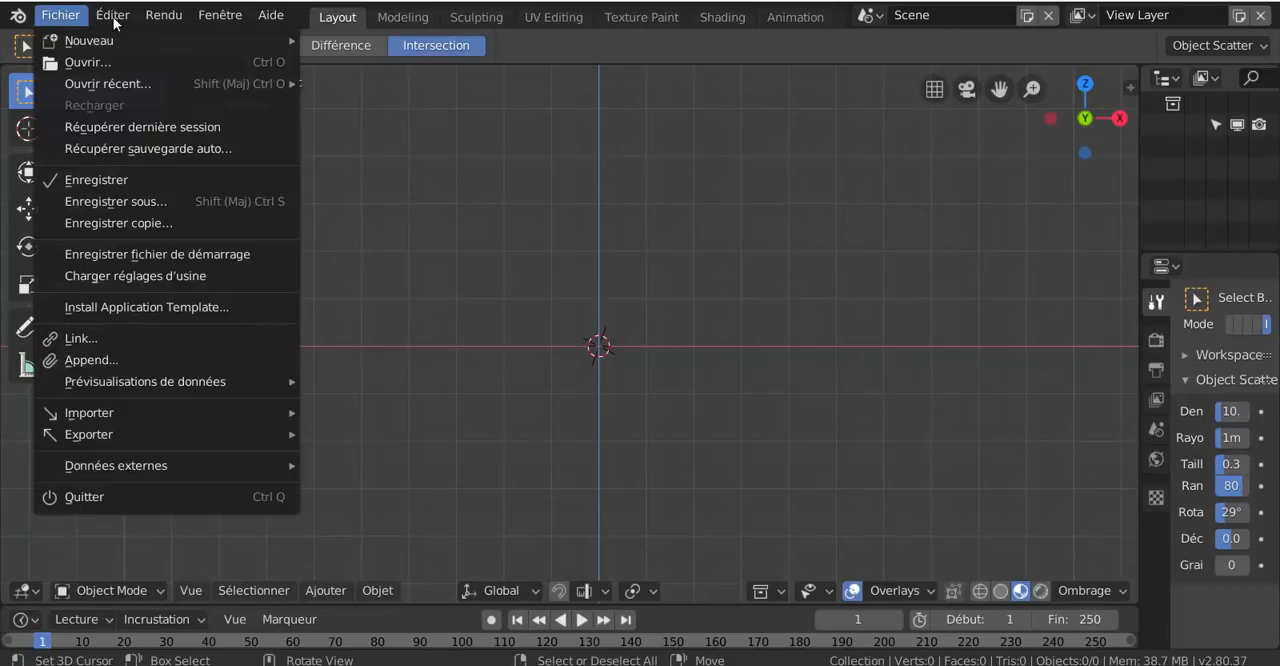
click(62, 16)
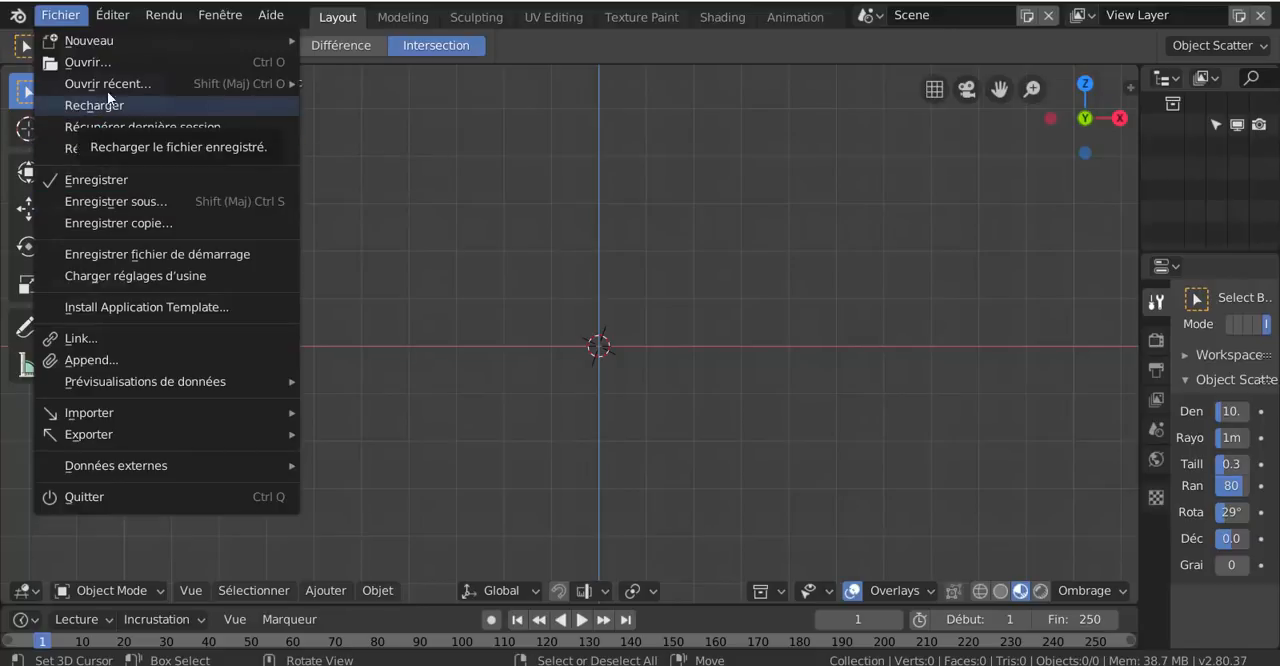
mouse_move(113, 16)
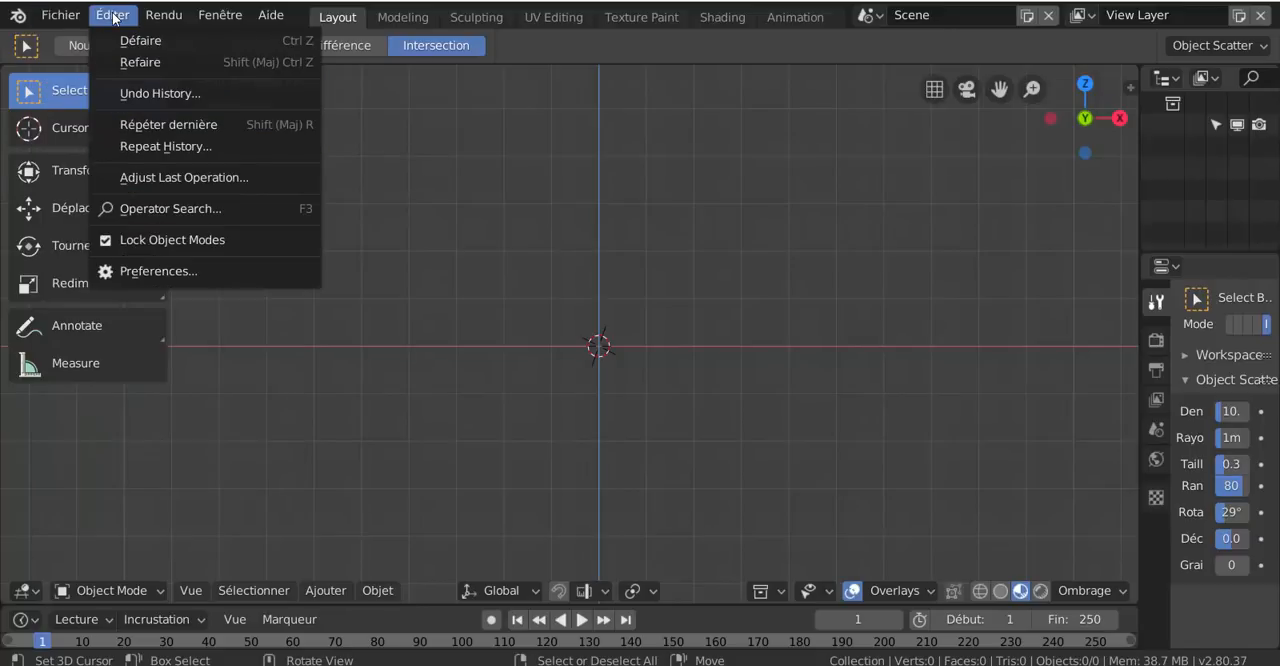
click(137, 270)
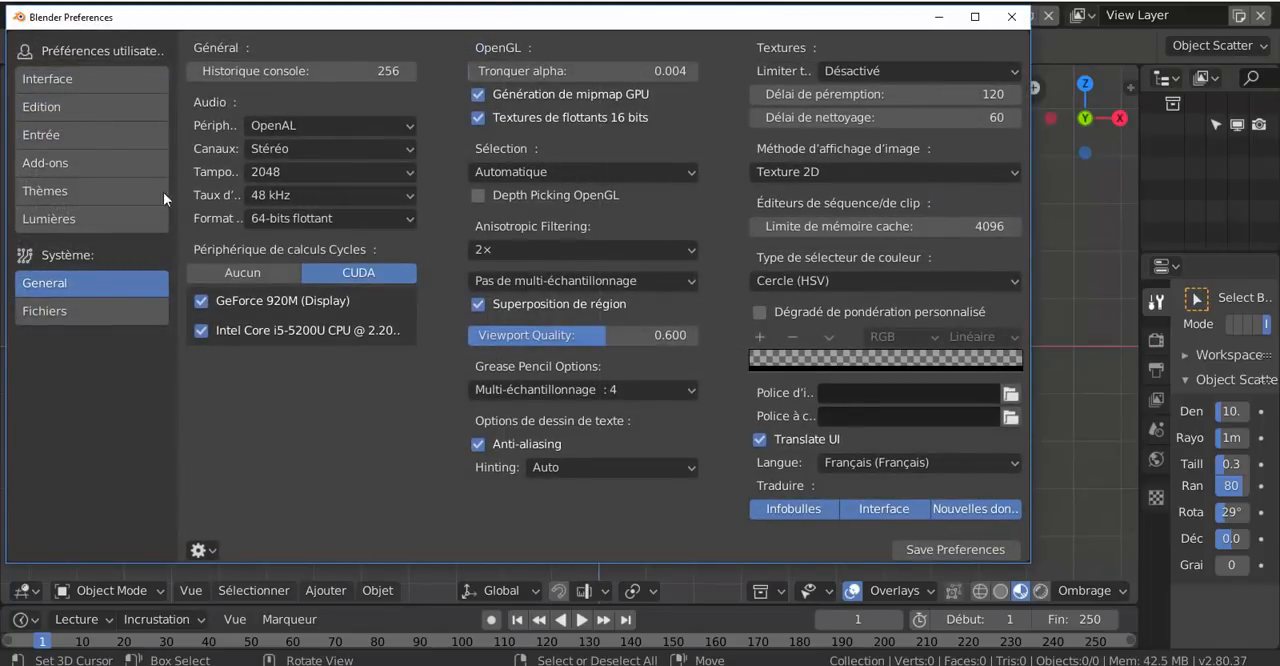
click(53, 164)
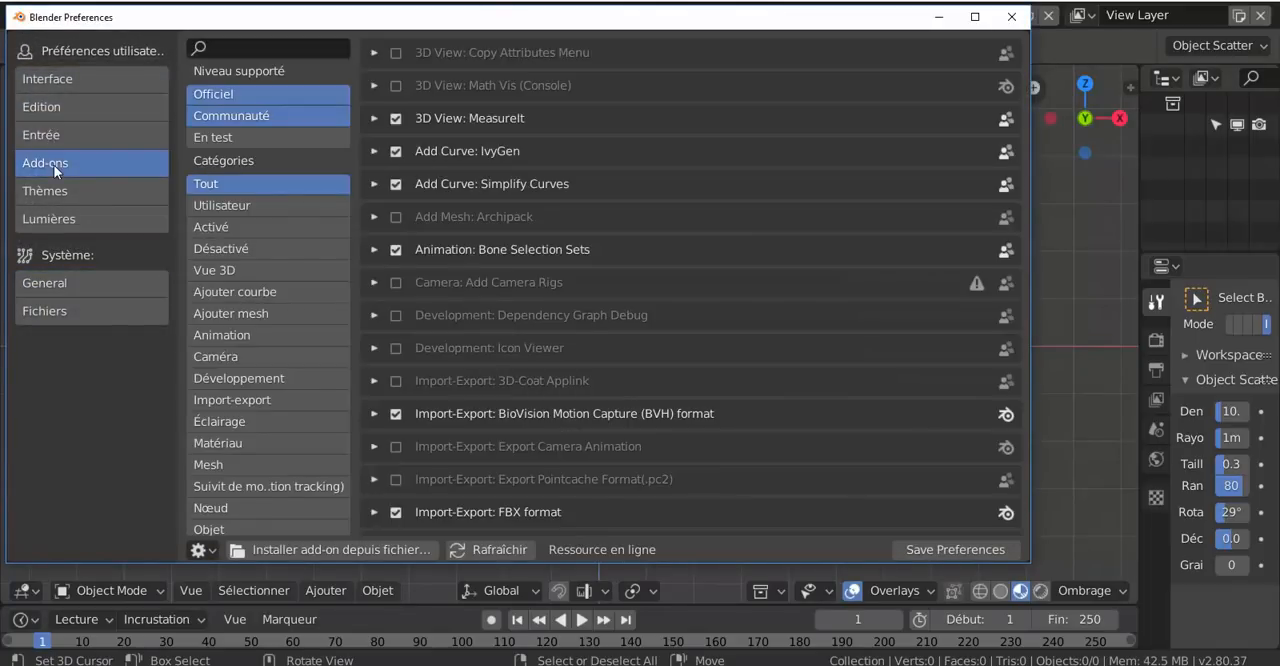
Search the add-ons for "pie"
click(226, 47)
text(meu)
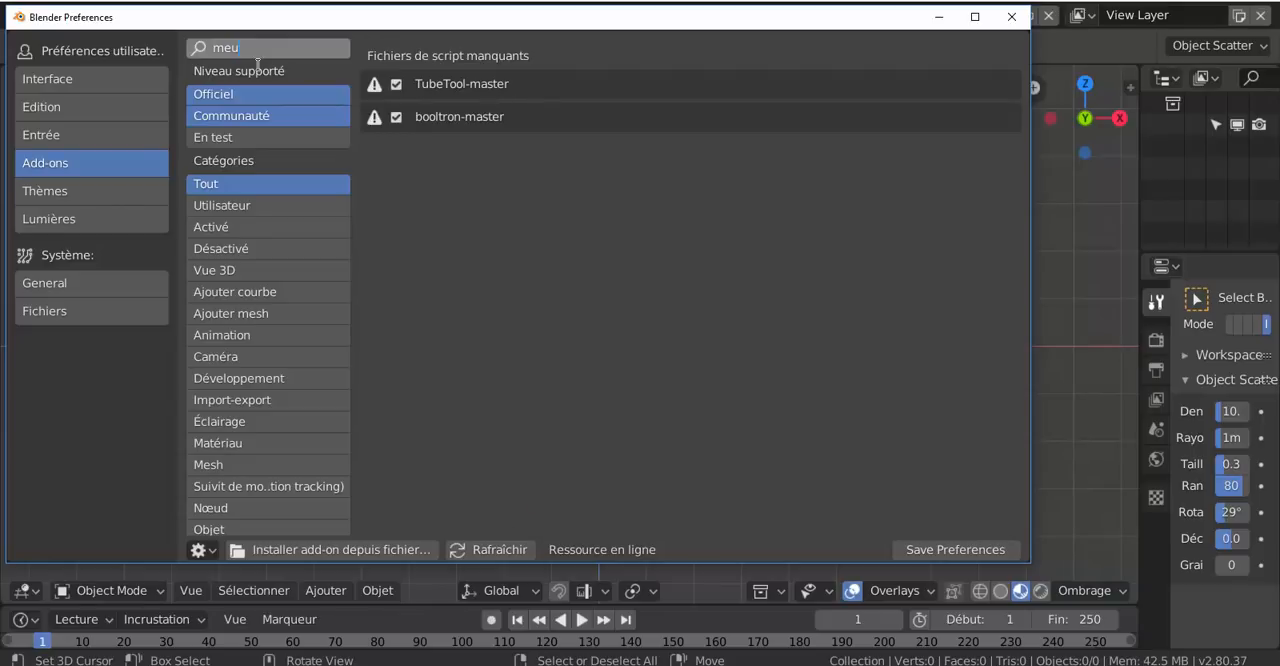
key(BackSpace)
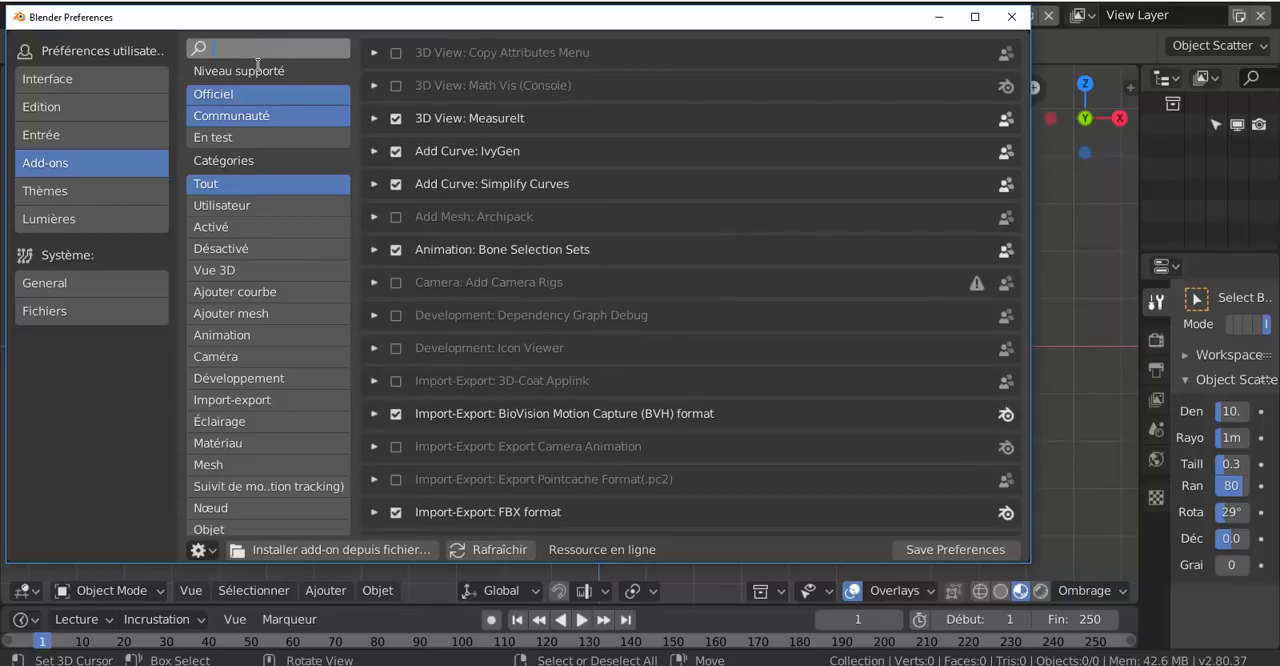
text(pi)
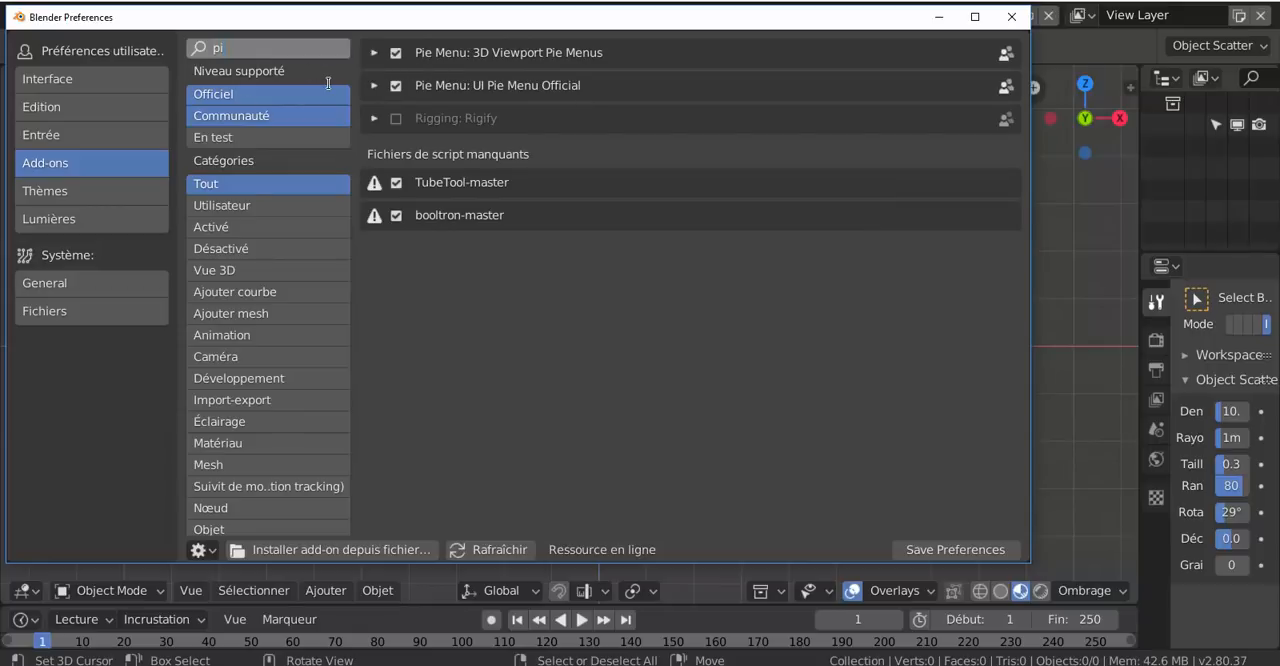
text(e)
Disable the missing-script add-ons TubeTool-master and booltron-master, and close the Preferences window
click(397, 182)
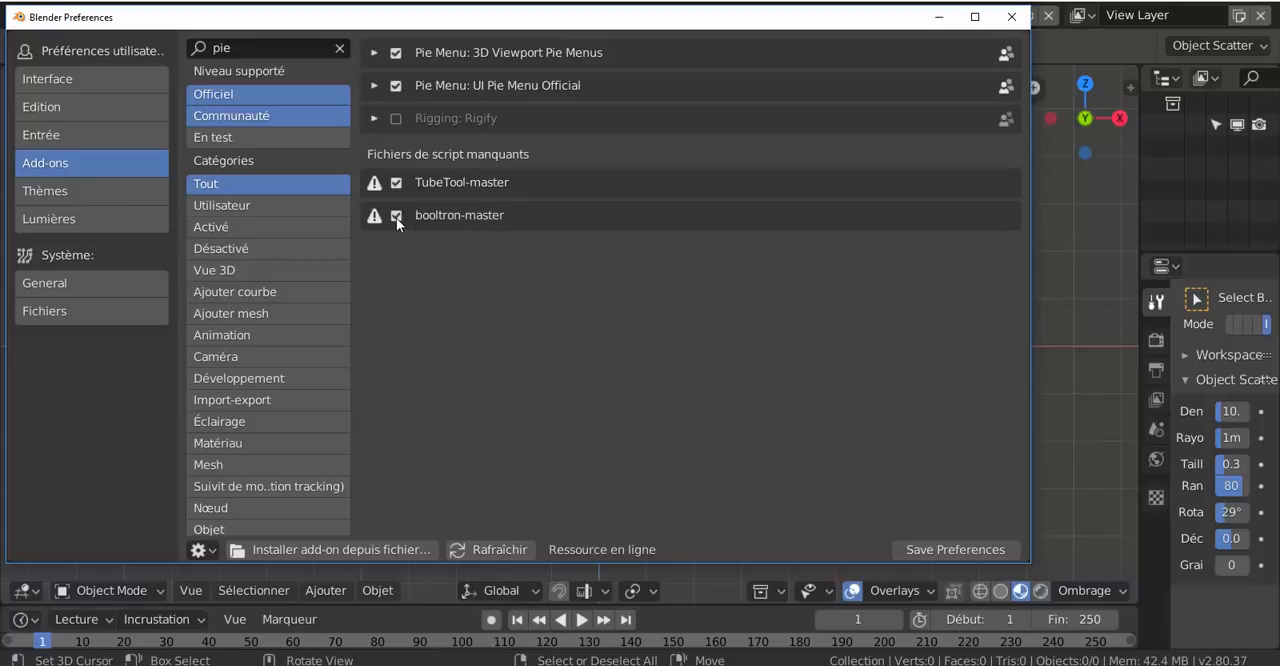
click(396, 183)
click(396, 183)
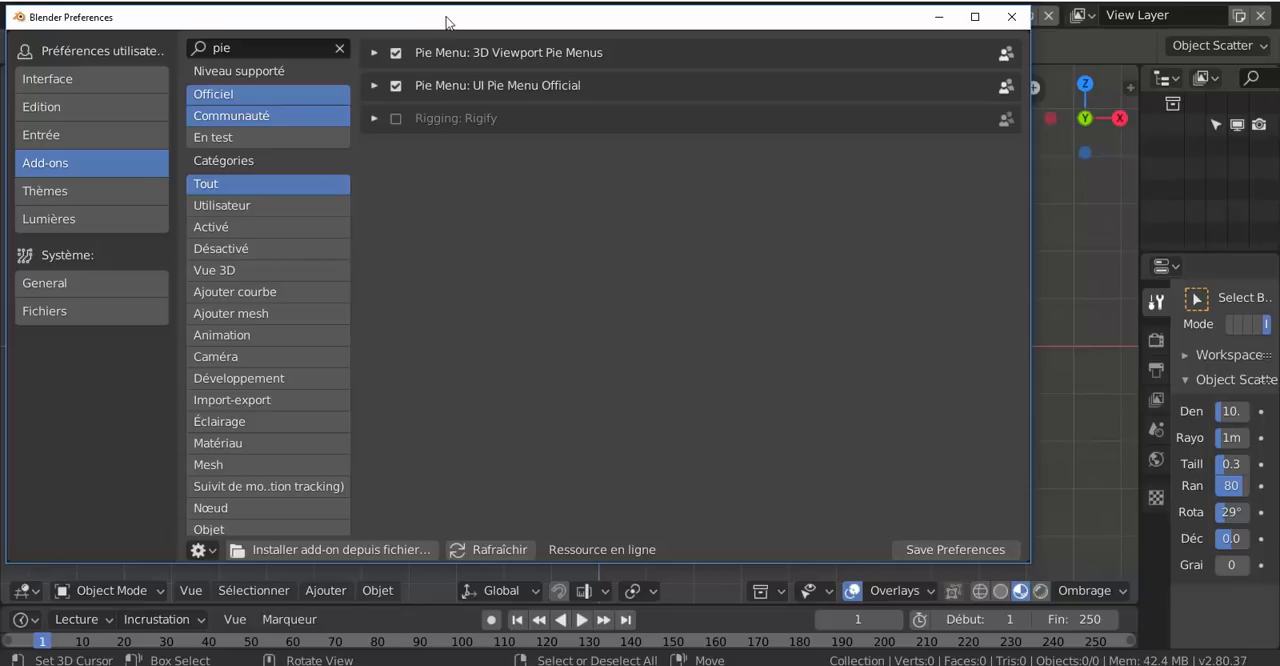
drag(447, 30, 468, 46)
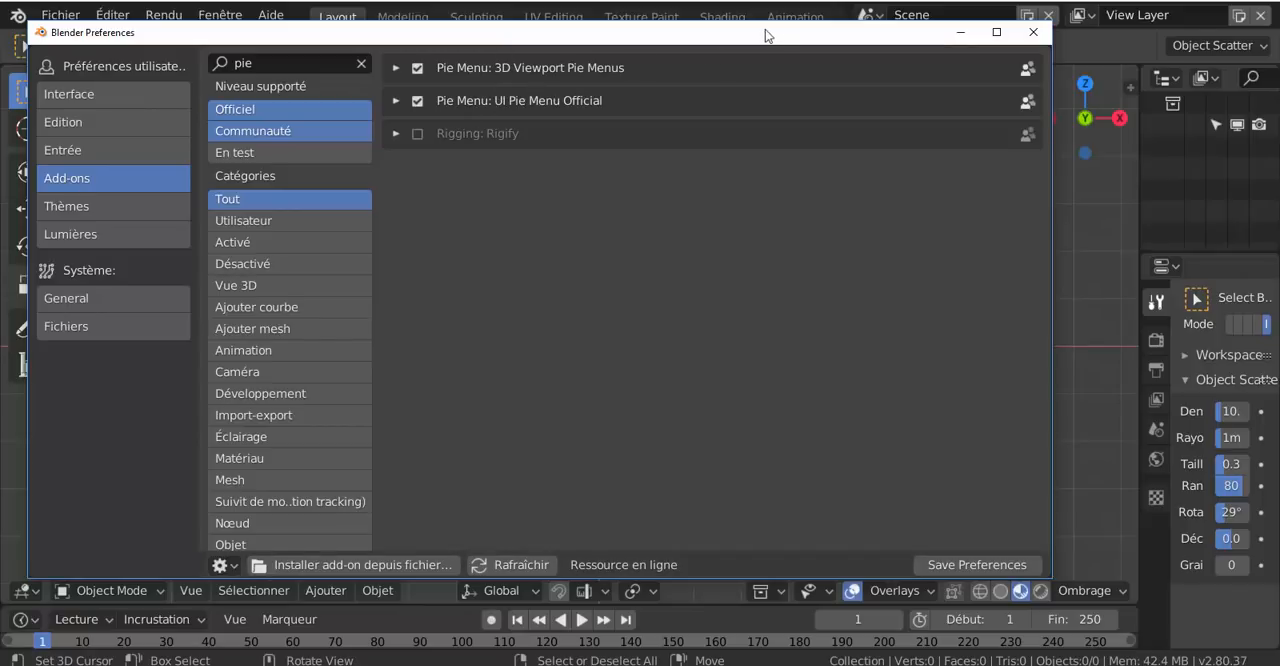
click(1034, 37)
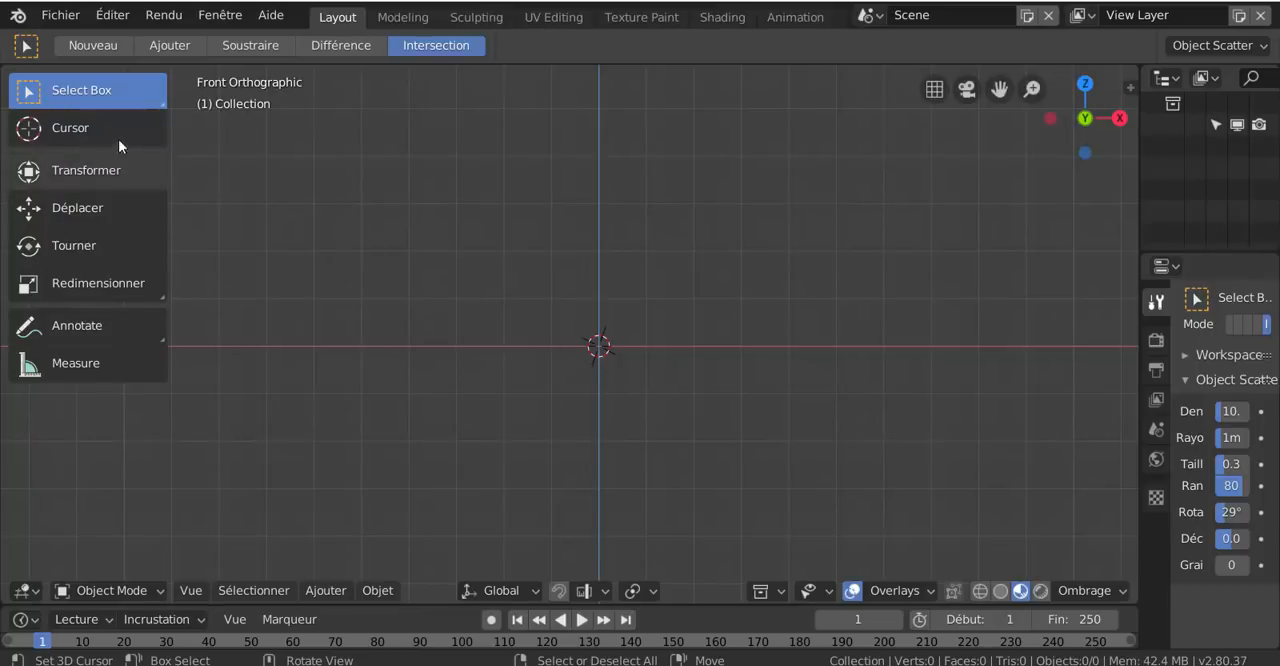
Add a mesh cube at the 3D cursor in the Layout workspace
click(320, 590)
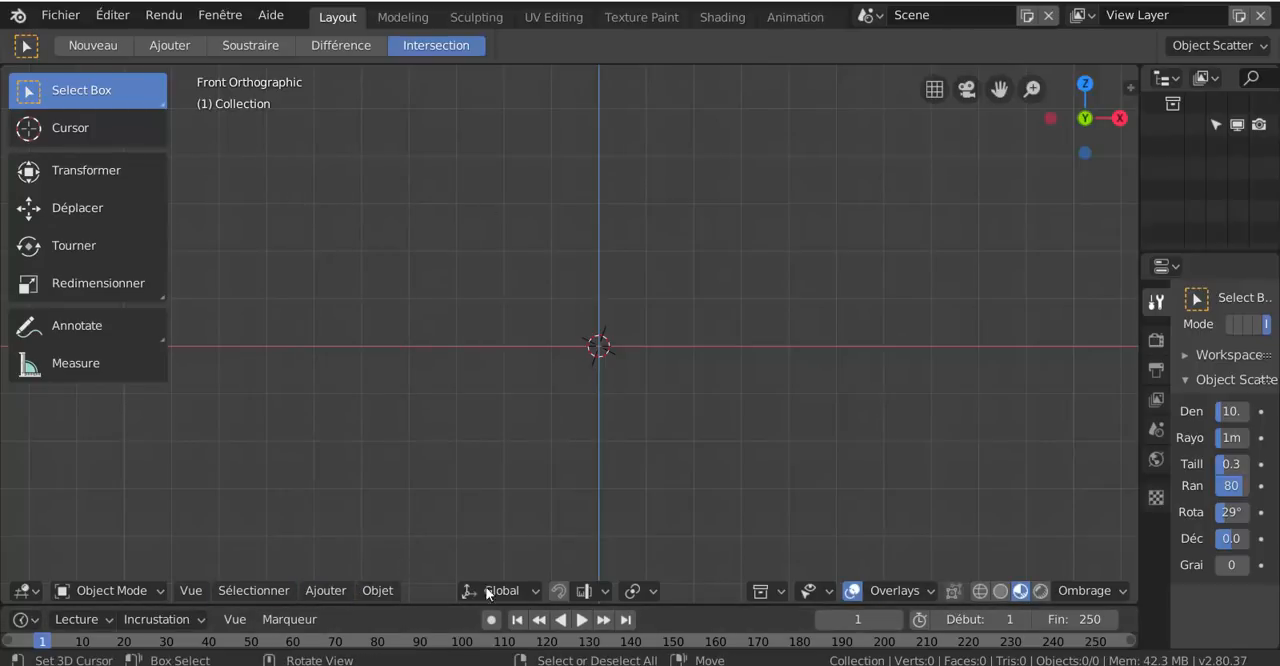
click(325, 590)
mouse_move(329, 570)
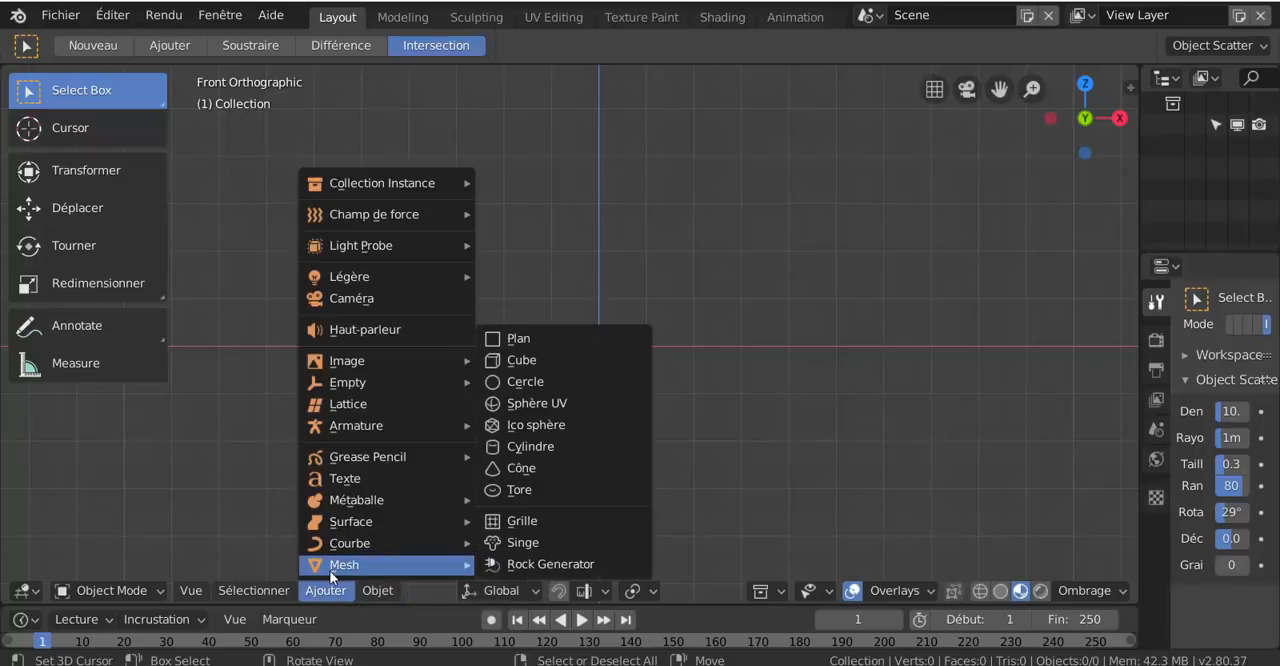
click(519, 361)
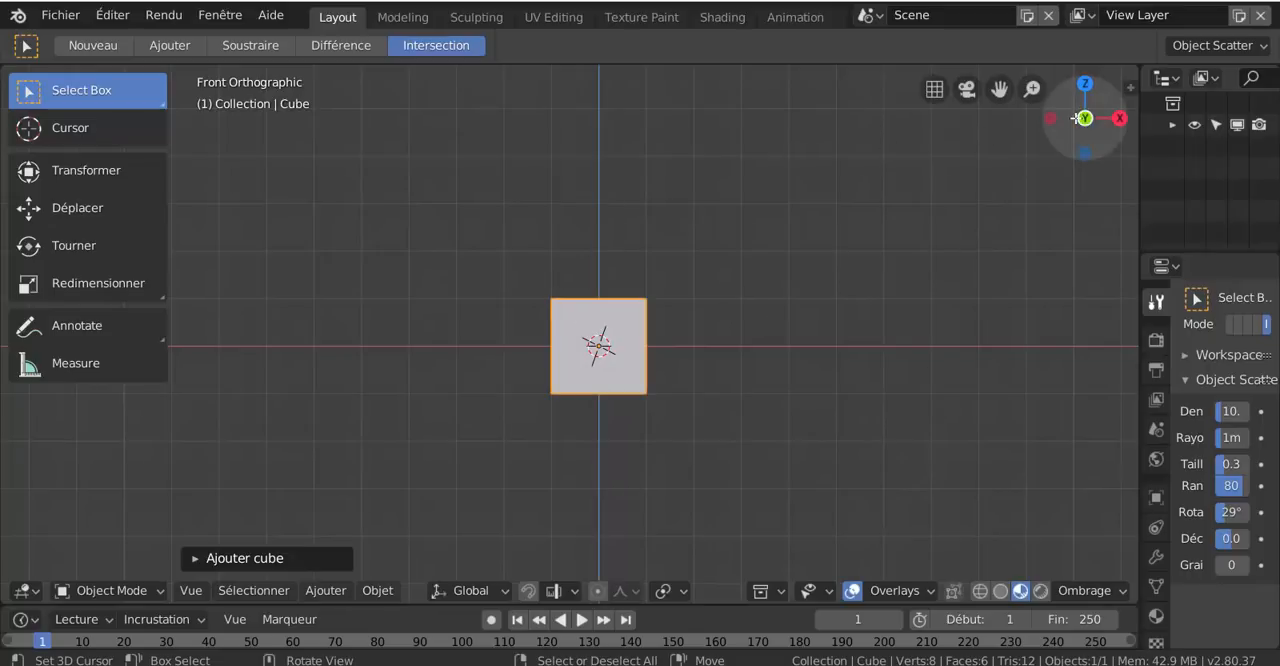
Frame the cube and orbit around it with the navigation gizmo to inspect it from several angles
drag(1084, 120, 897, 250)
key(KP_Decimal)
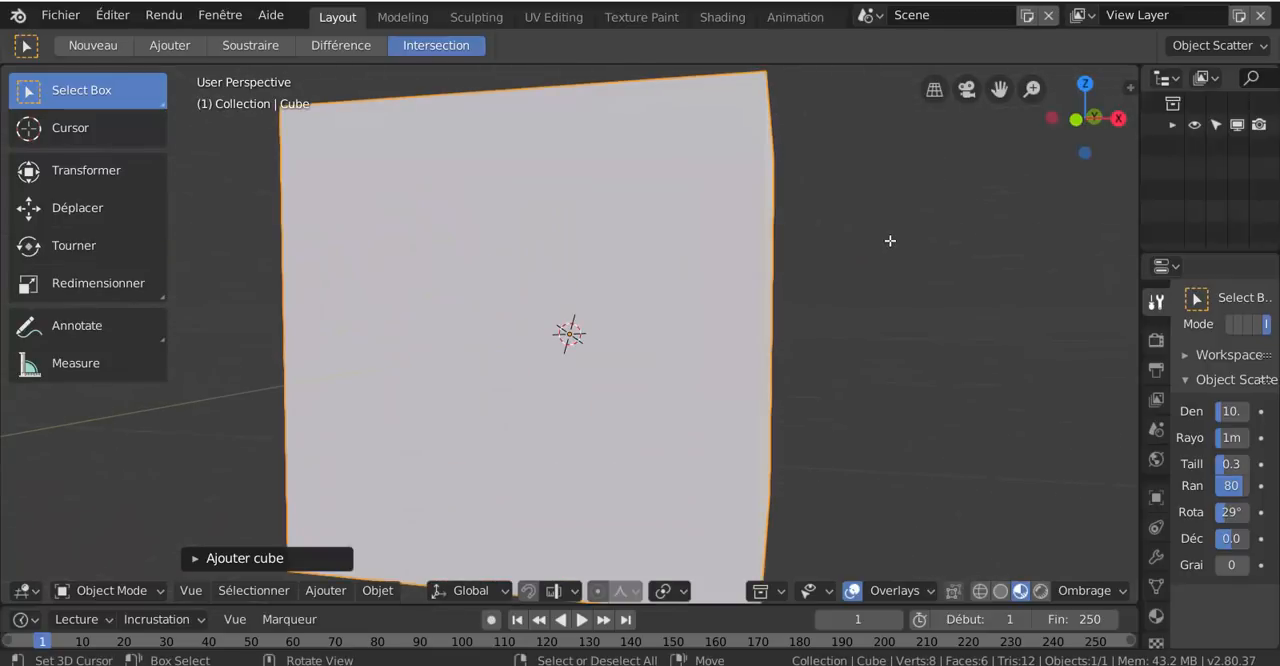
scroll(1025, 204, down, 1)
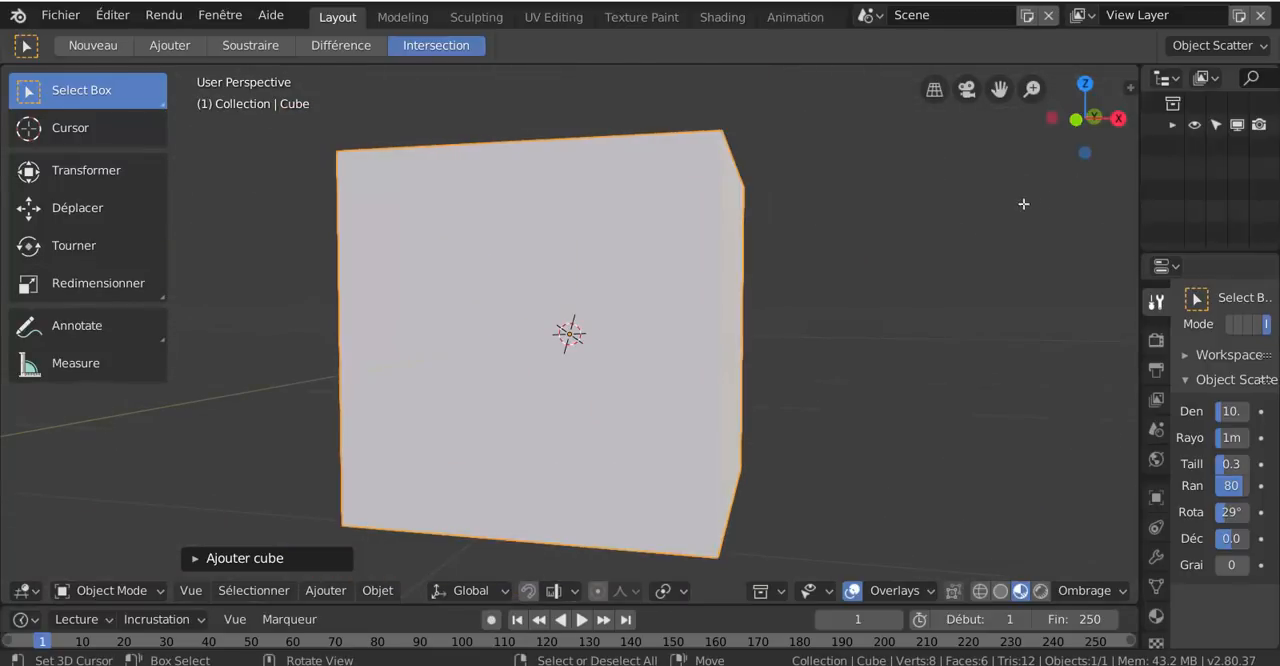
drag(1077, 131, 1023, 209)
scroll(1023, 209, down, 4)
mouse_move(1070, 127)
mouse_down()
mouse_move(1072, 145)
mouse_move(1070, 120)
mouse_move(1072, 138)
mouse_move(1080, 130)
mouse_up()
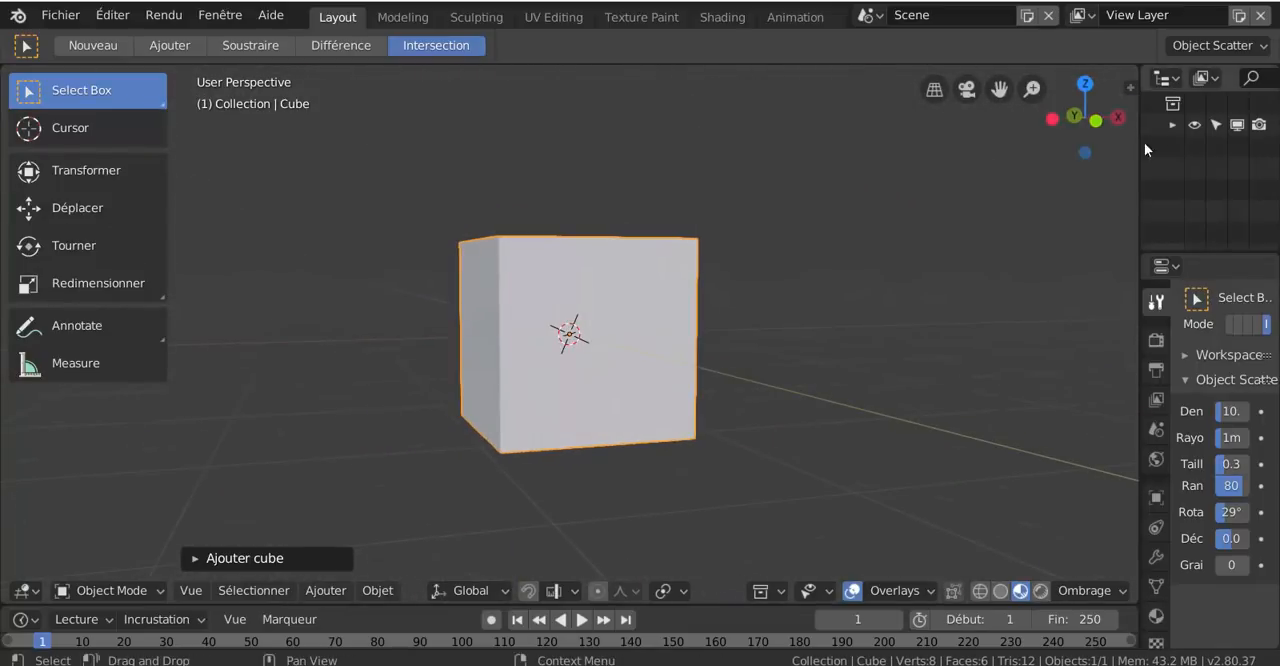
View the cube in Bottom, Left and Front orthographic, and switch the front view to perspective
click(1085, 153)
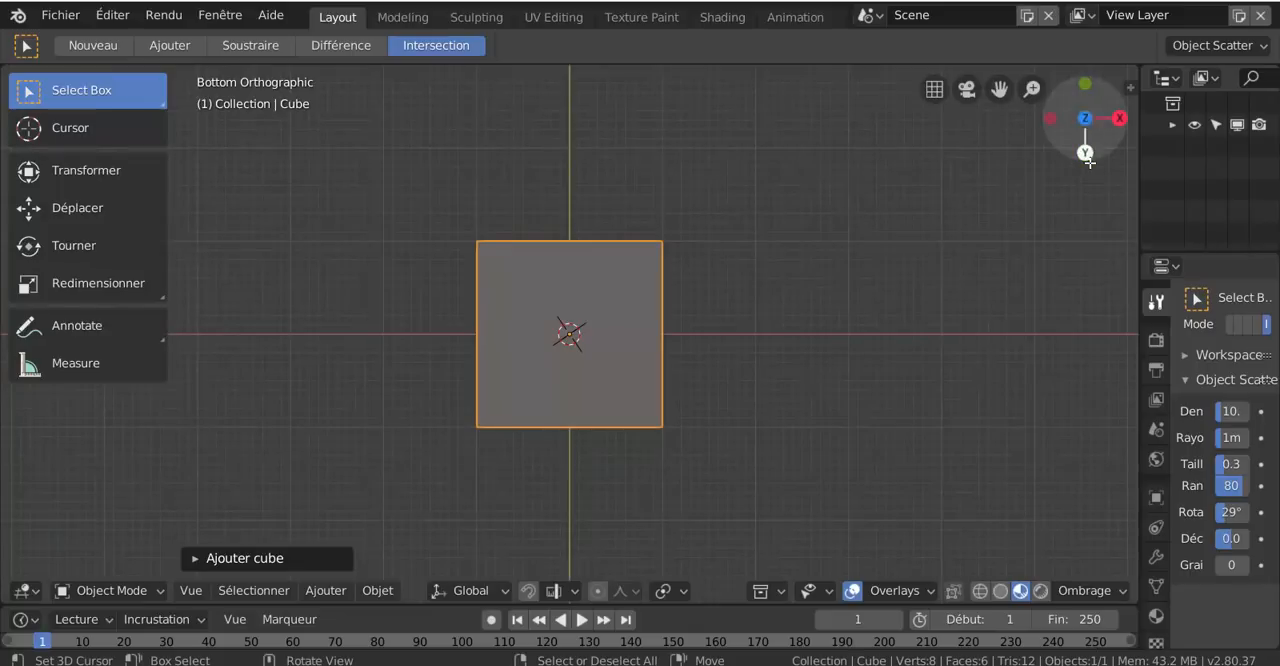
click(1050, 120)
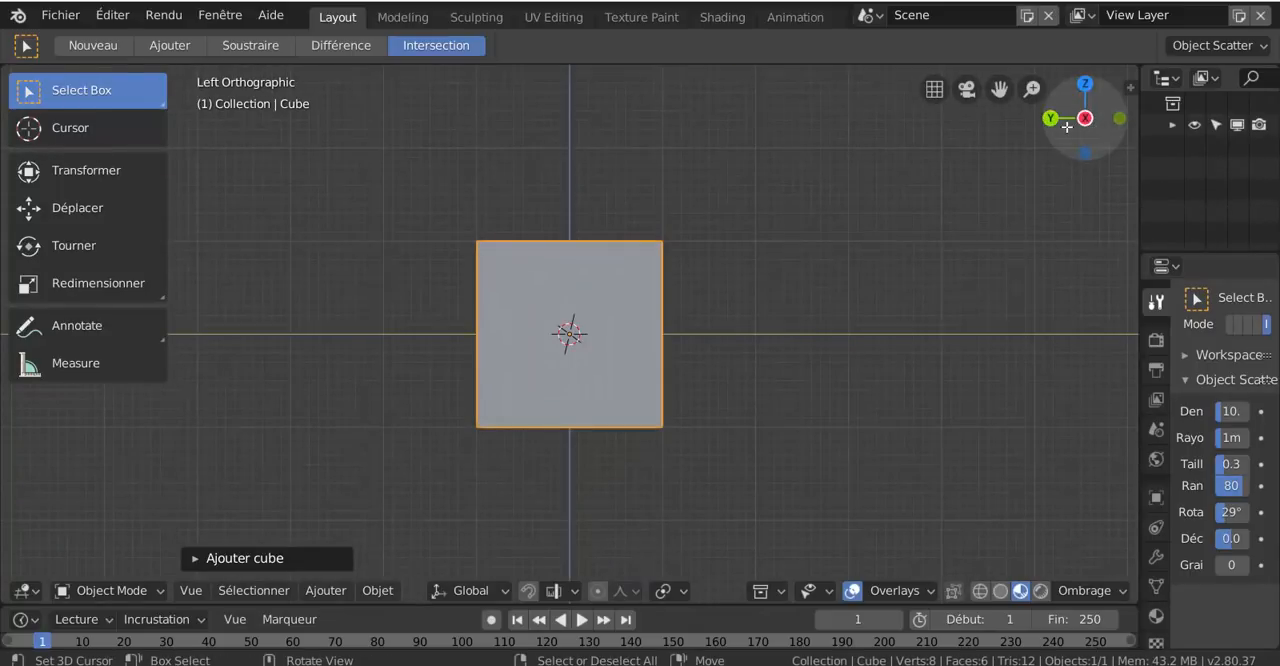
click(1119, 118)
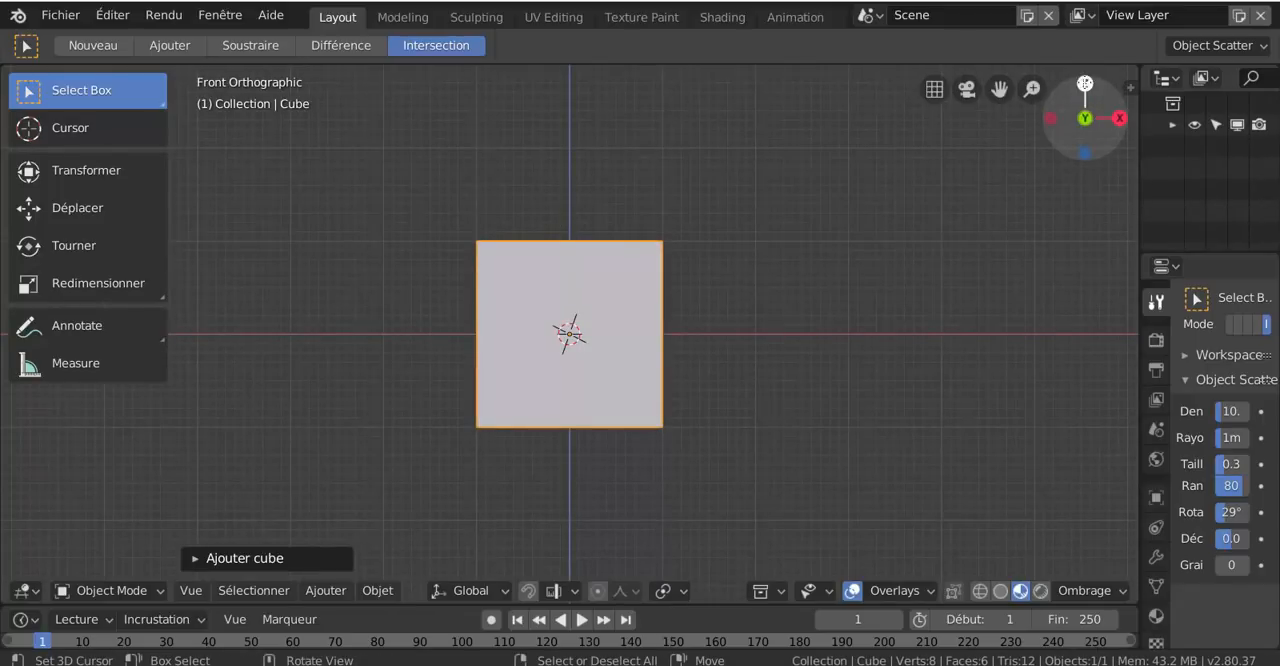
key(KP_5)
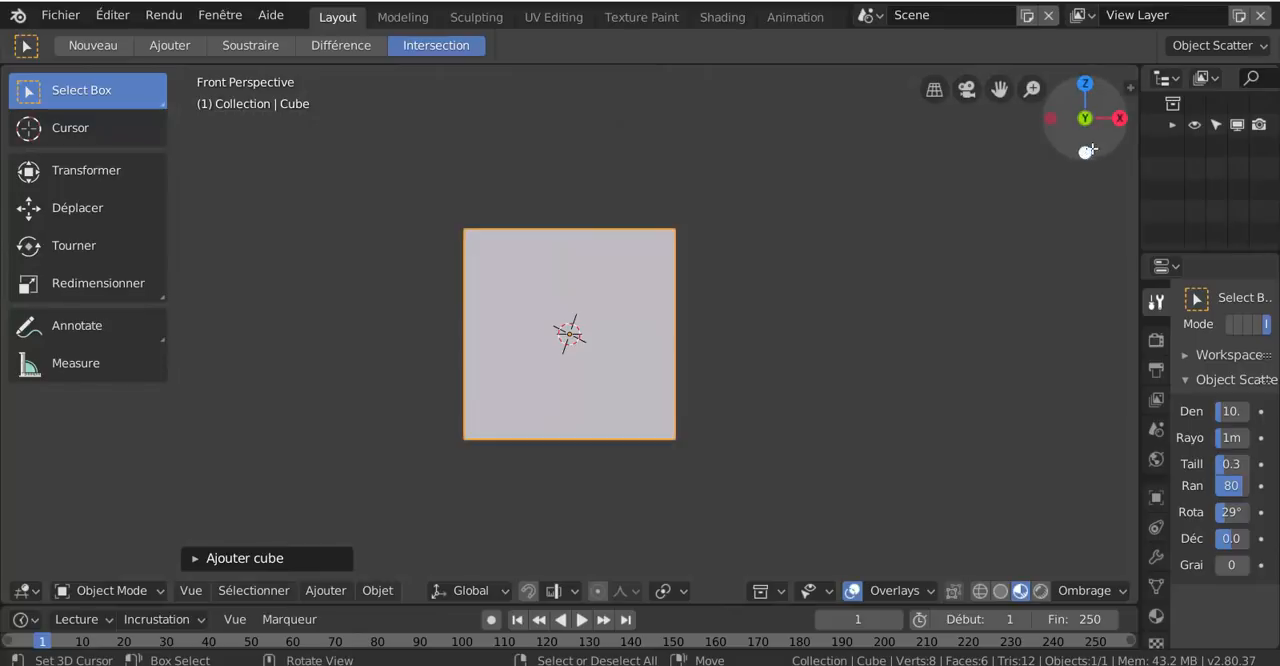
Show the cube in Bottom Orthographic view, pan the view and zoom in on the cube
click(1085, 153)
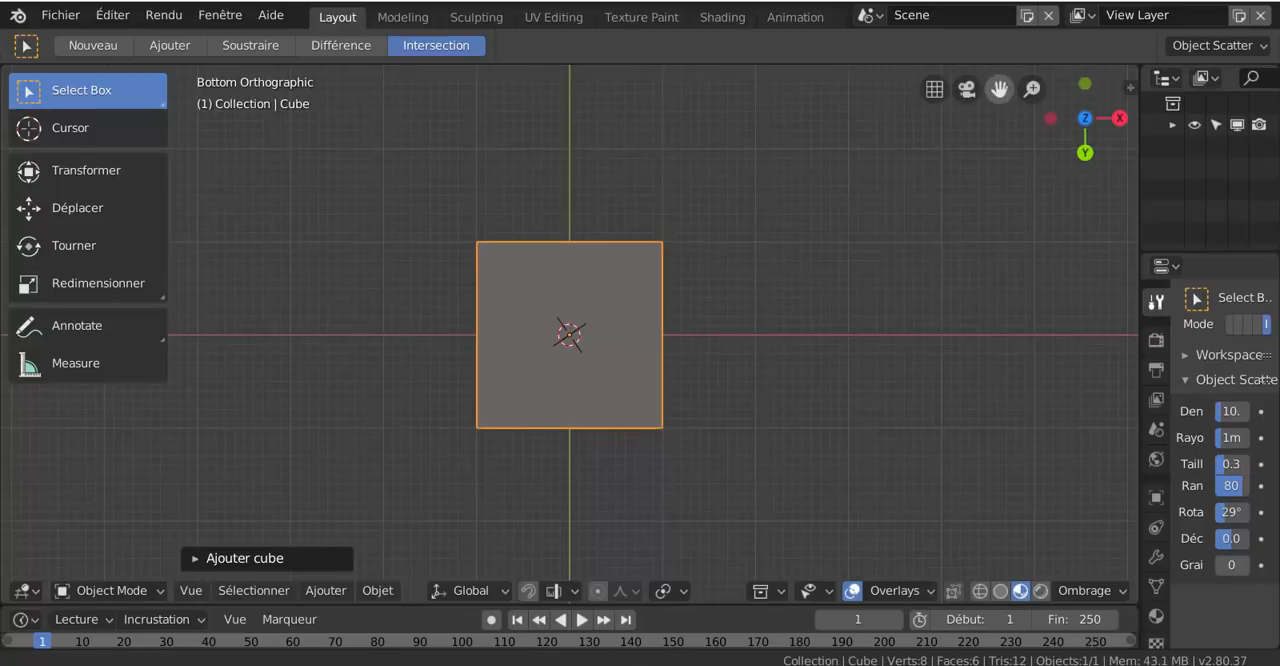
drag(999, 89, 1048, 25)
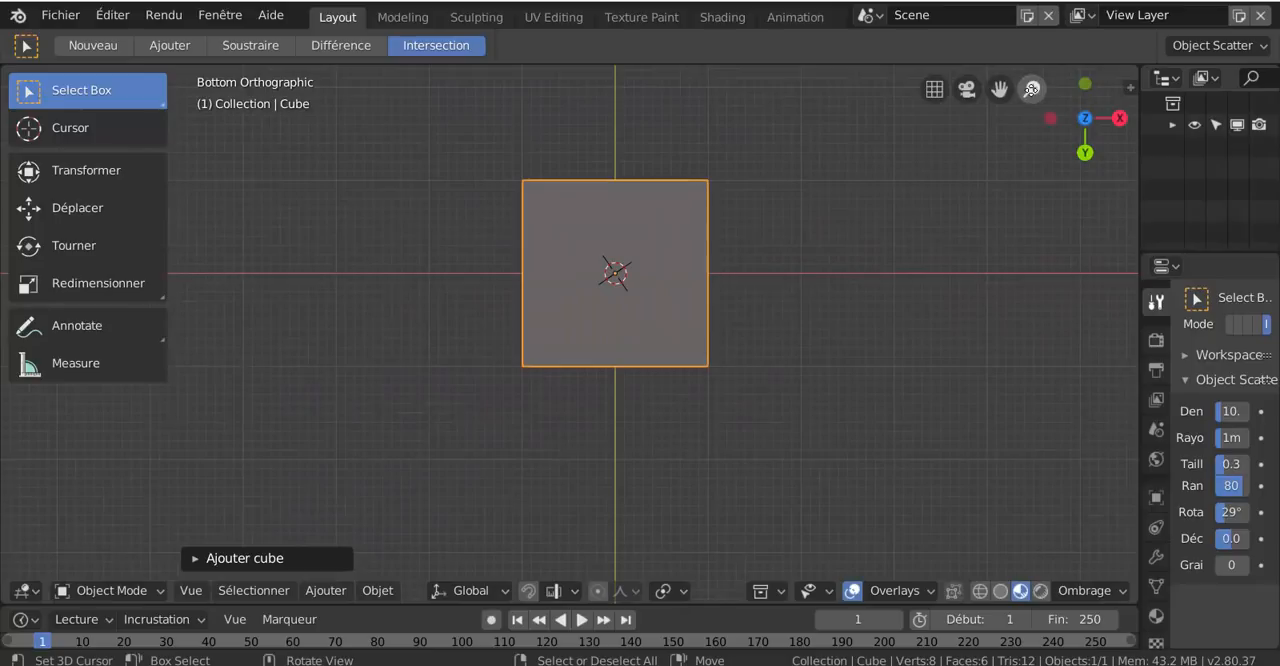
drag(1032, 89, 1032, 48)
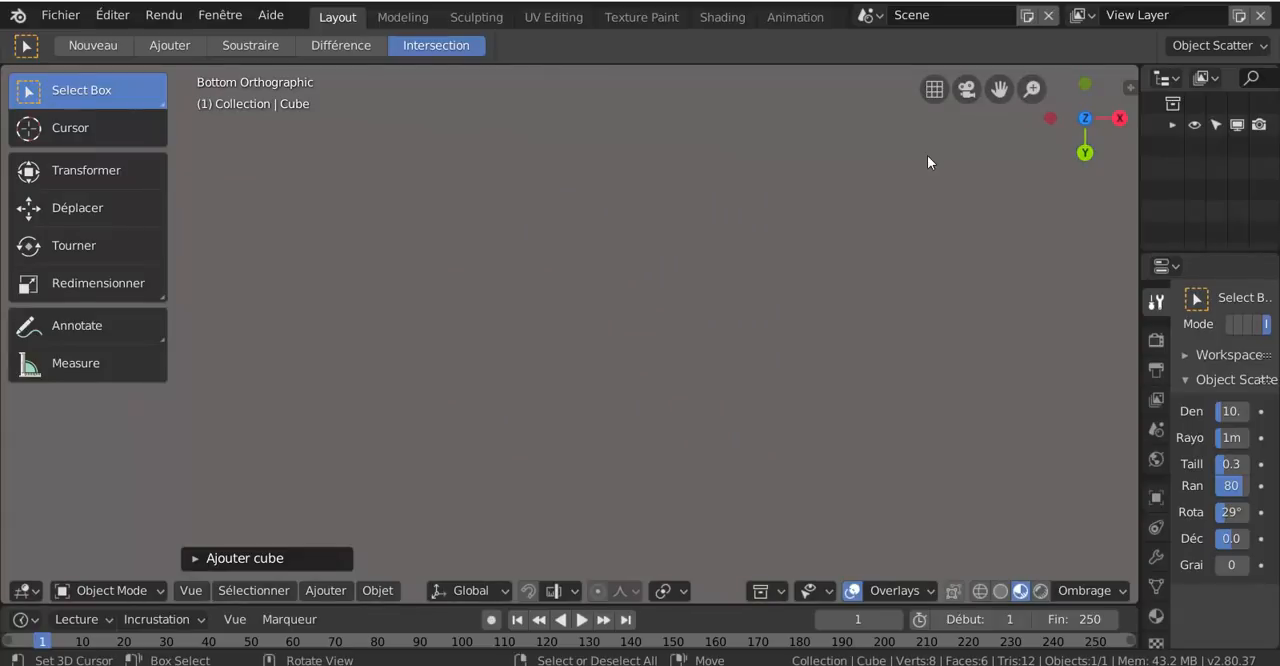
Show the cube in Front Orthographic view, zoom out until it is fully visible, and pan and zoom the view
drag(1027, 85, 1027, 74)
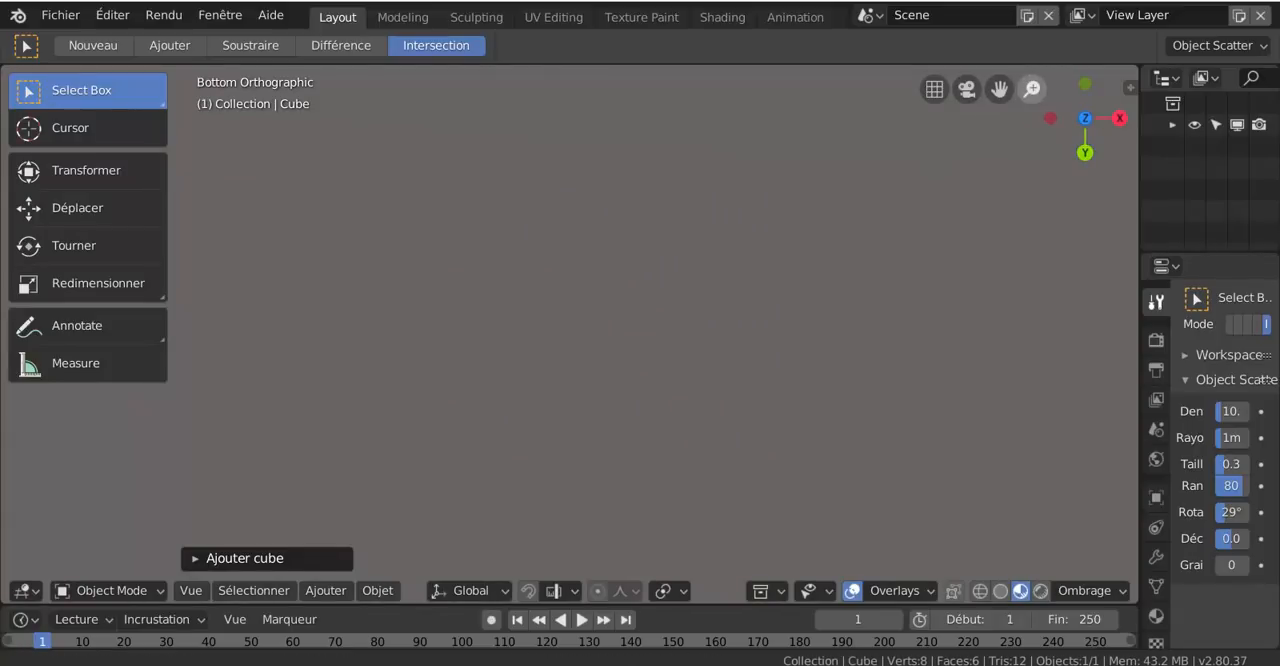
scroll(638, 160, down, 1)
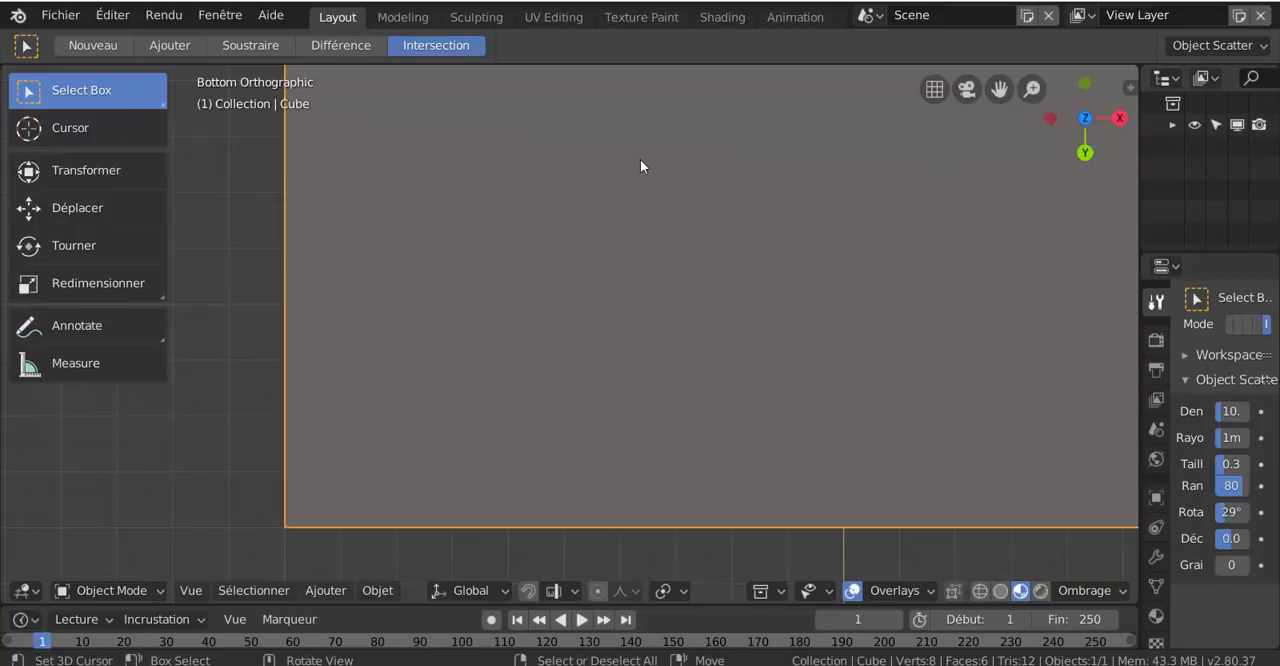
key(KP_1)
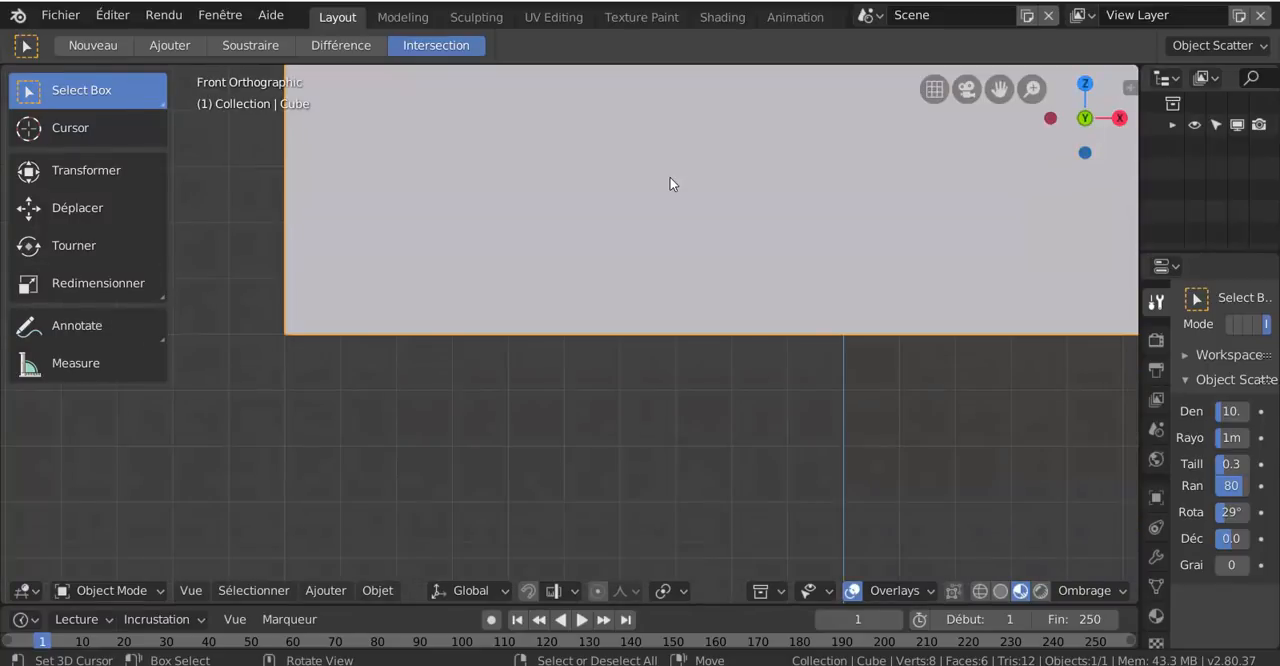
scroll(672, 184, down, 10)
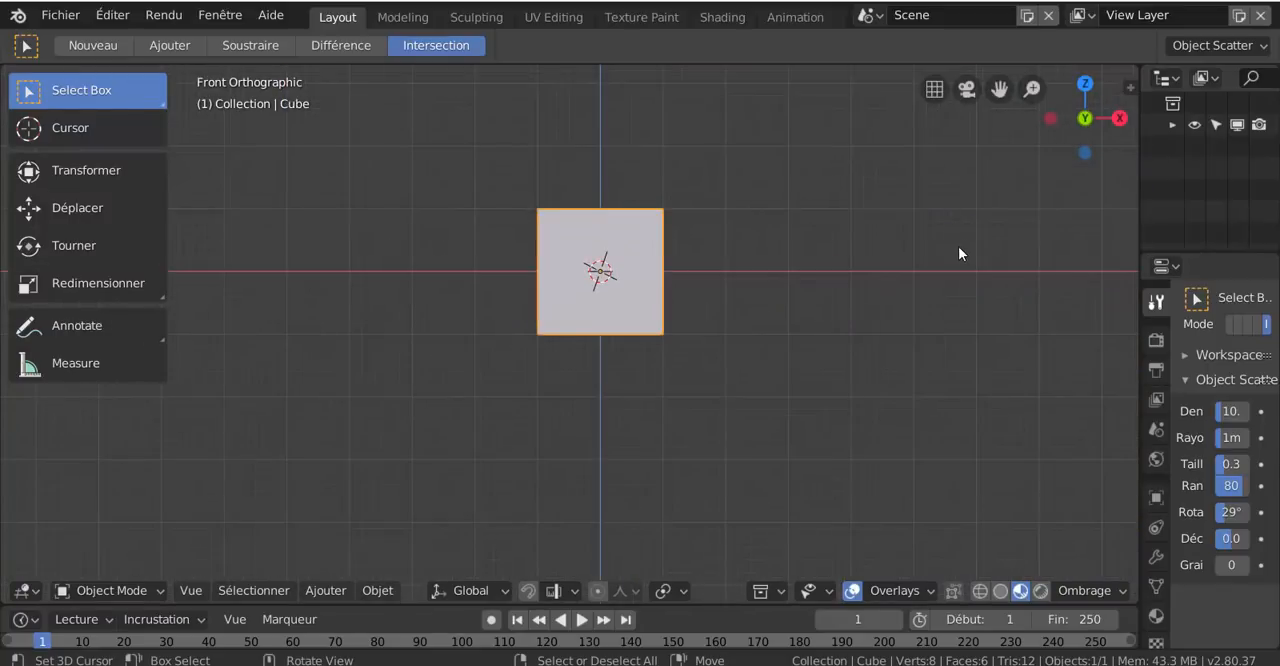
middle_drag(958, 246, 963, 242)
key(KP_1)
shift+middle_drag(970, 292, 930, 330)
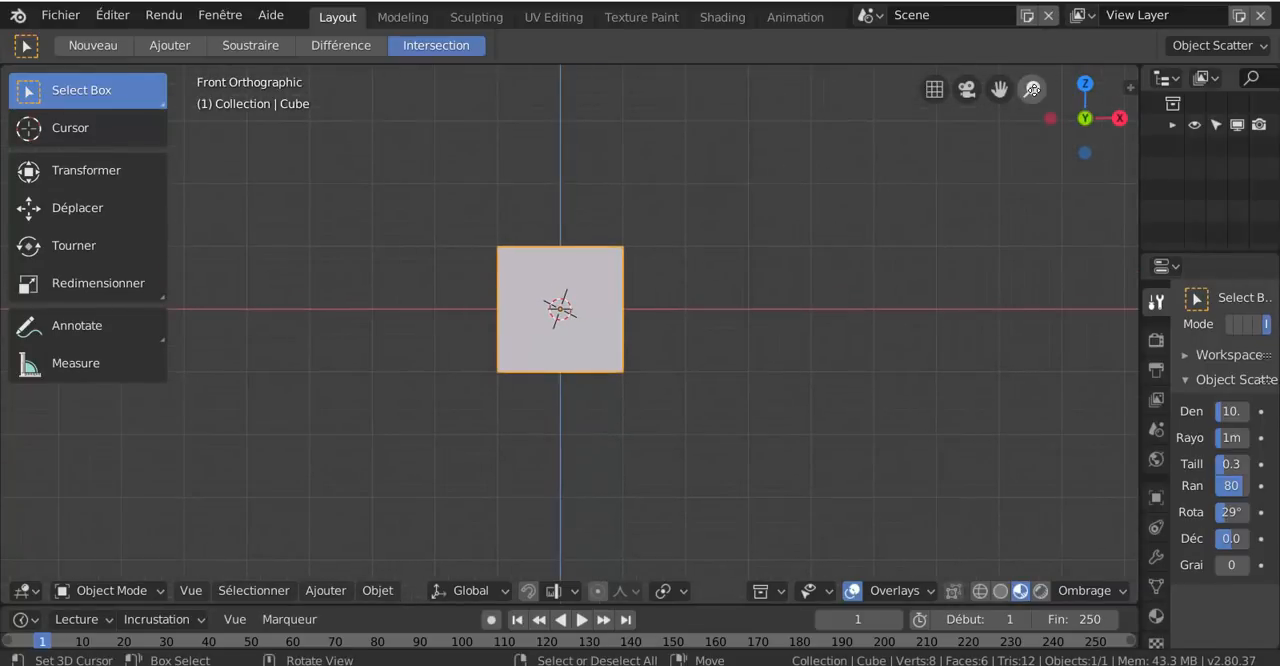
mouse_move(1032, 89)
mouse_down()
mouse_move(1032, 60)
mouse_move(1032, 78)
mouse_up()
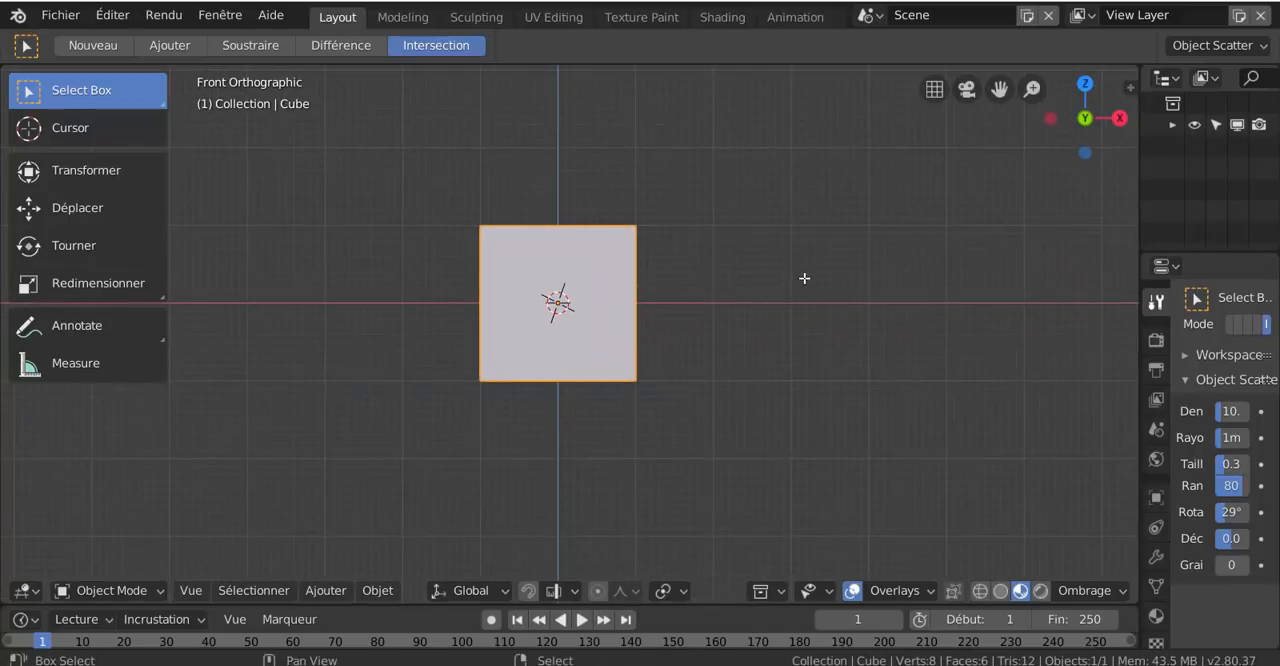
Orbit around the cube and toggle the view between perspective and orthographic, ending in perspective
shift+middle_drag(804, 278, 815, 410)
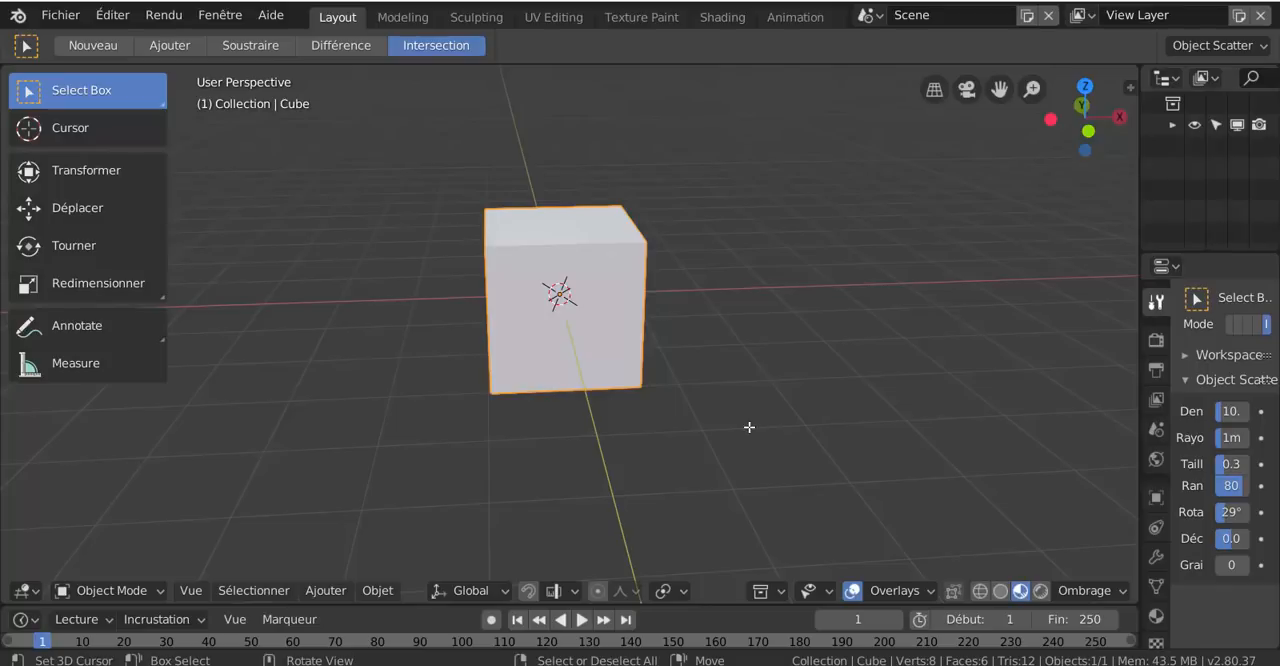
middle_drag(706, 429, 731, 385)
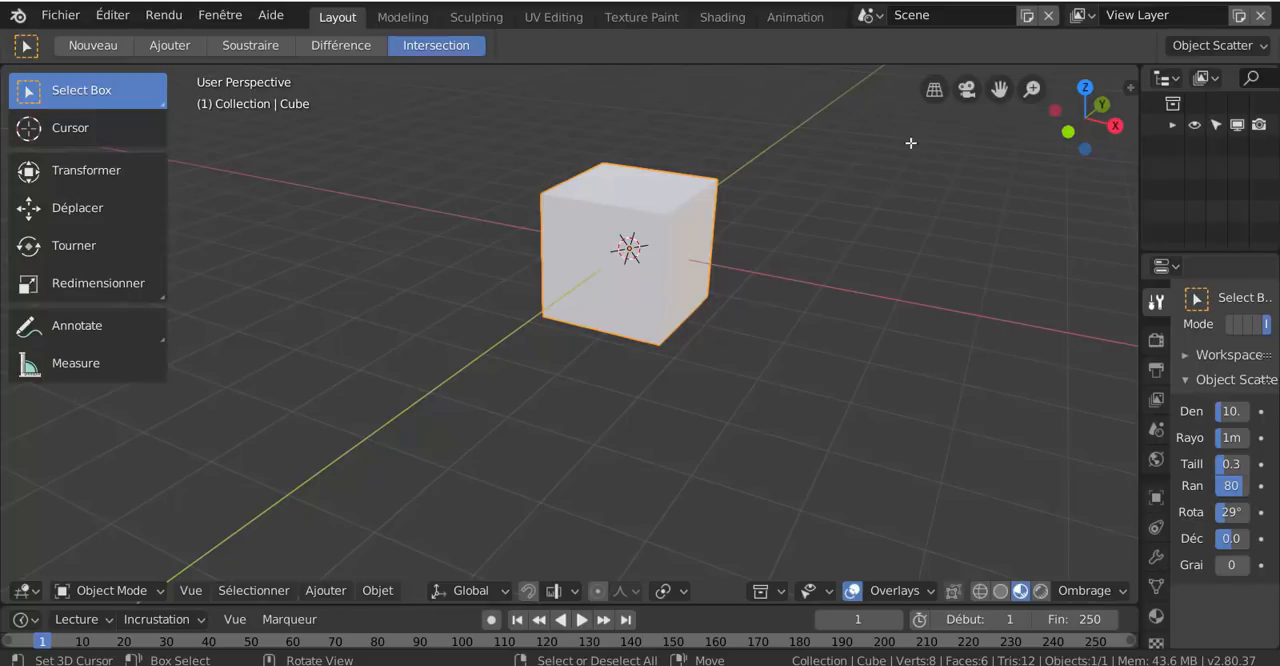
click(933, 91)
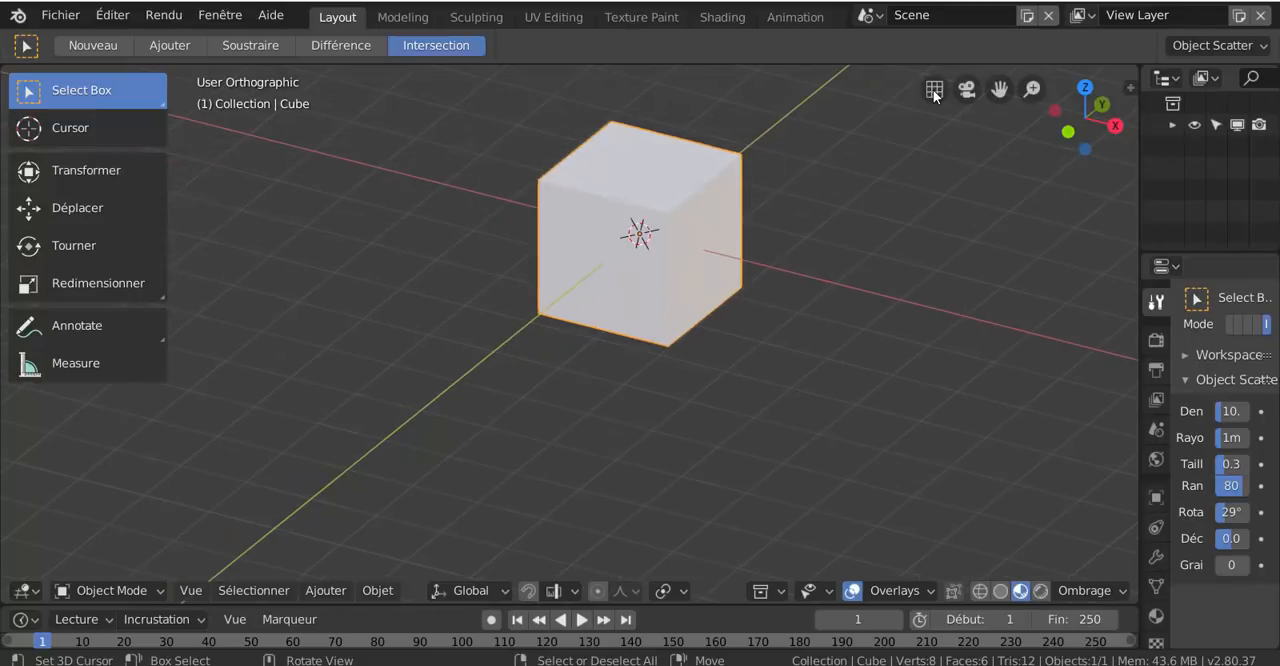
middle_drag(741, 336, 822, 298)
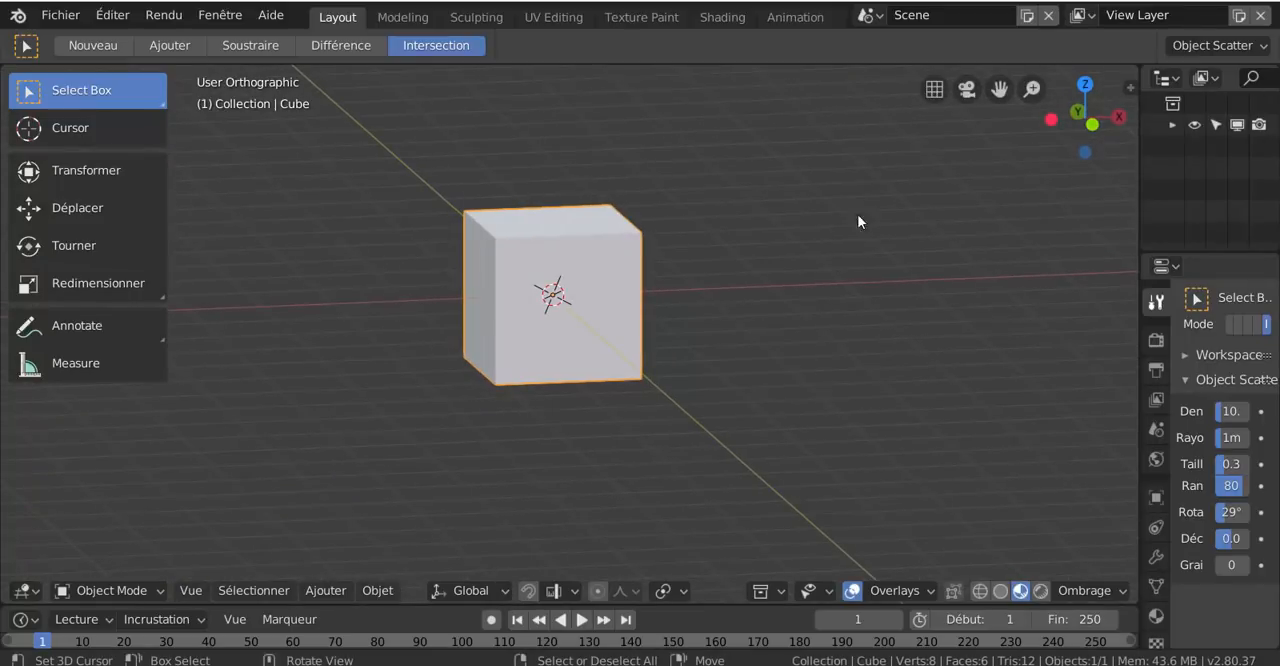
click(935, 90)
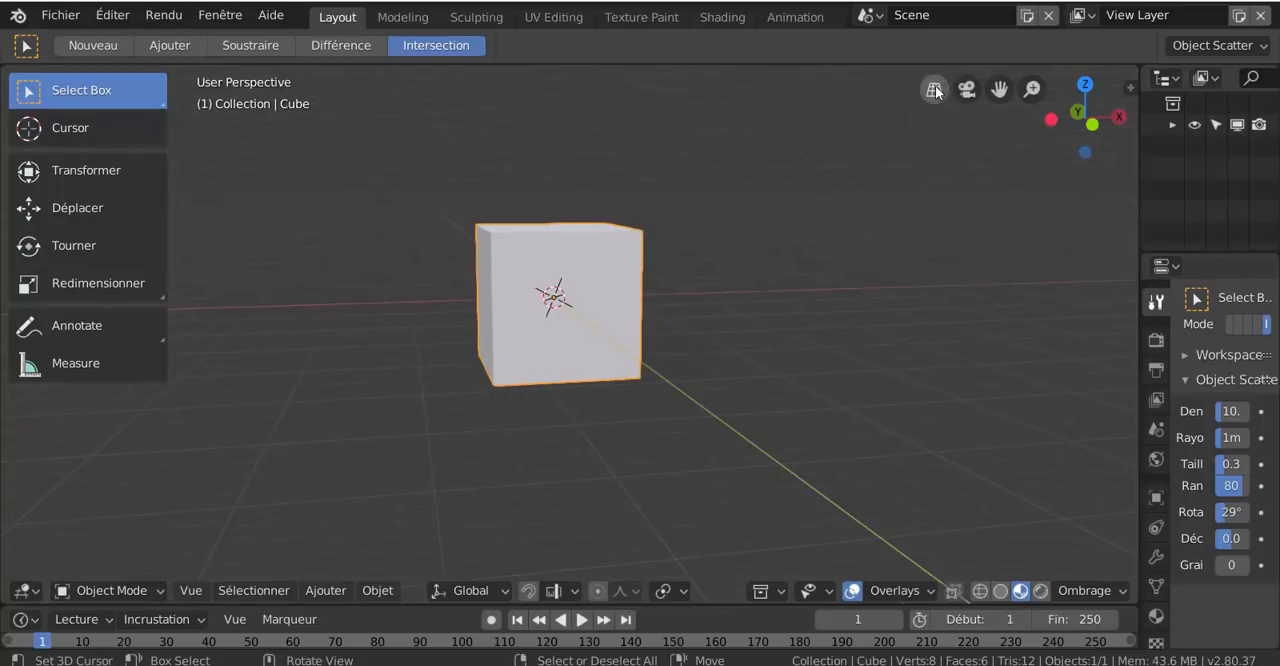
click(935, 90)
click(935, 88)
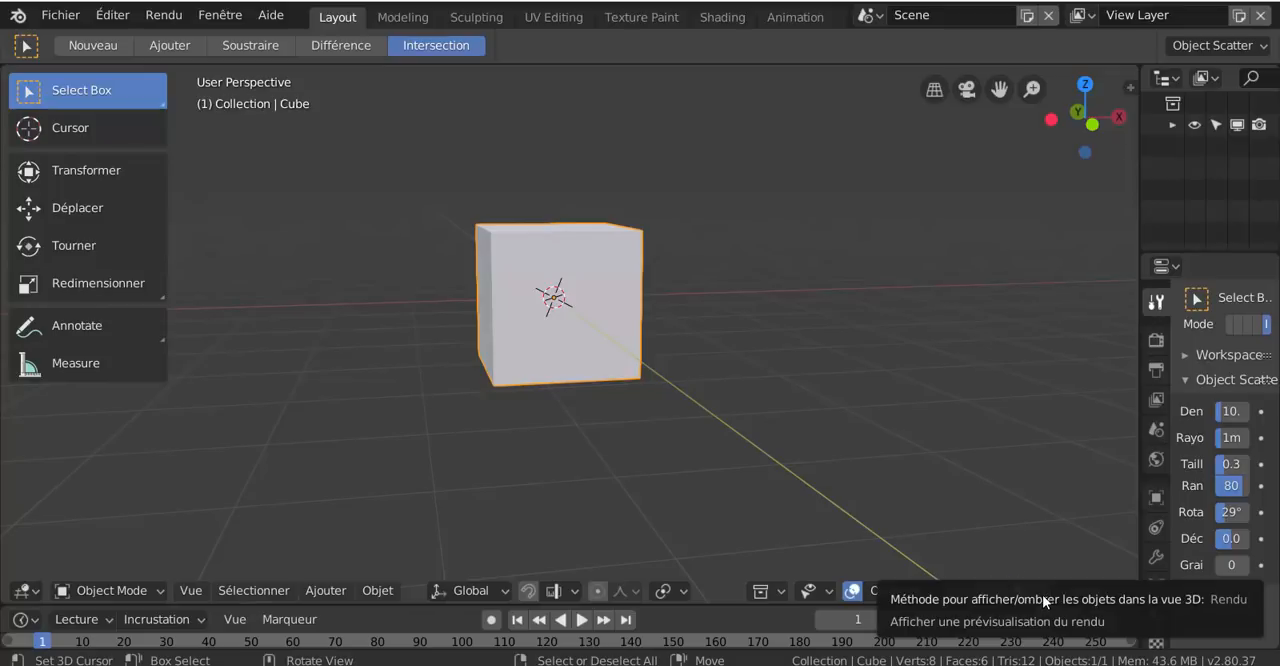
Set the viewport shading's lighting environment to the daylight street sphere and orbit around the cube to inspect it
click(1086, 590)
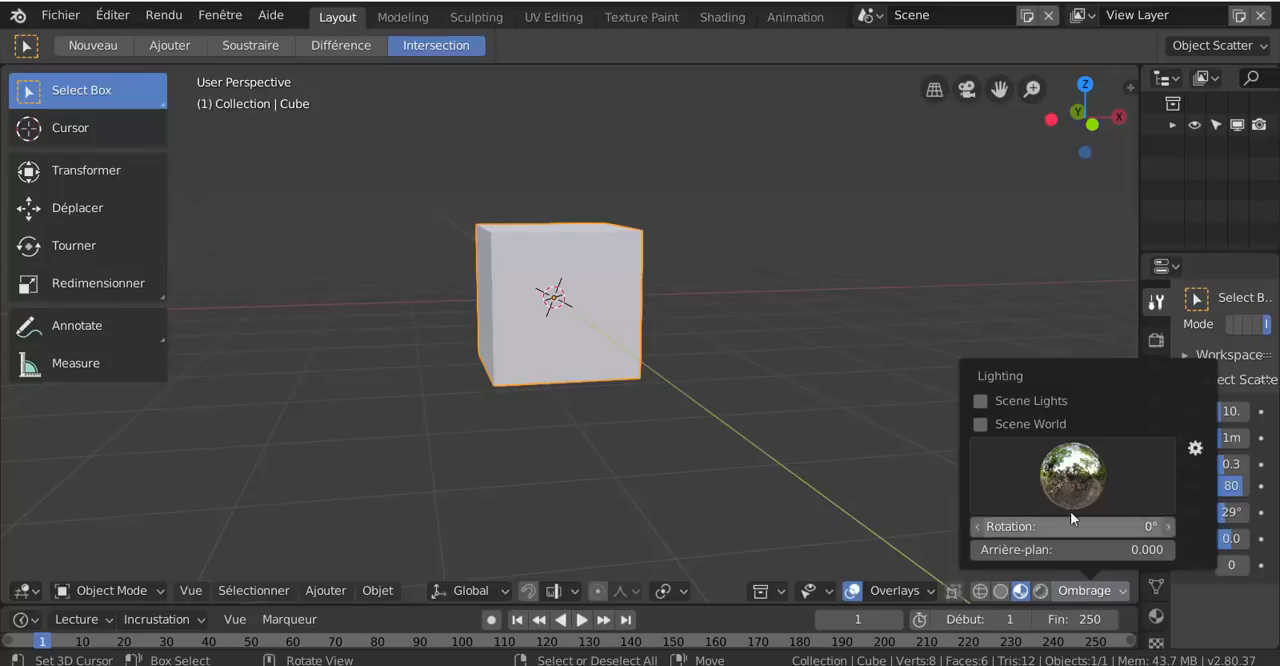
click(1069, 482)
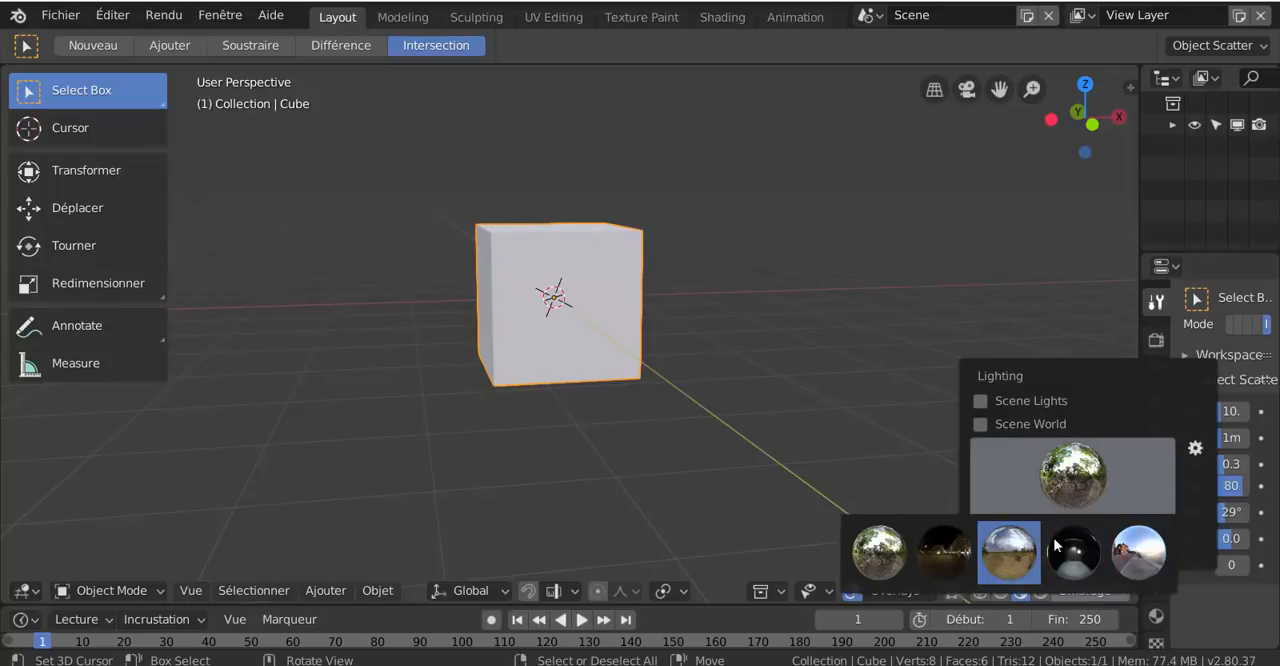
click(1139, 552)
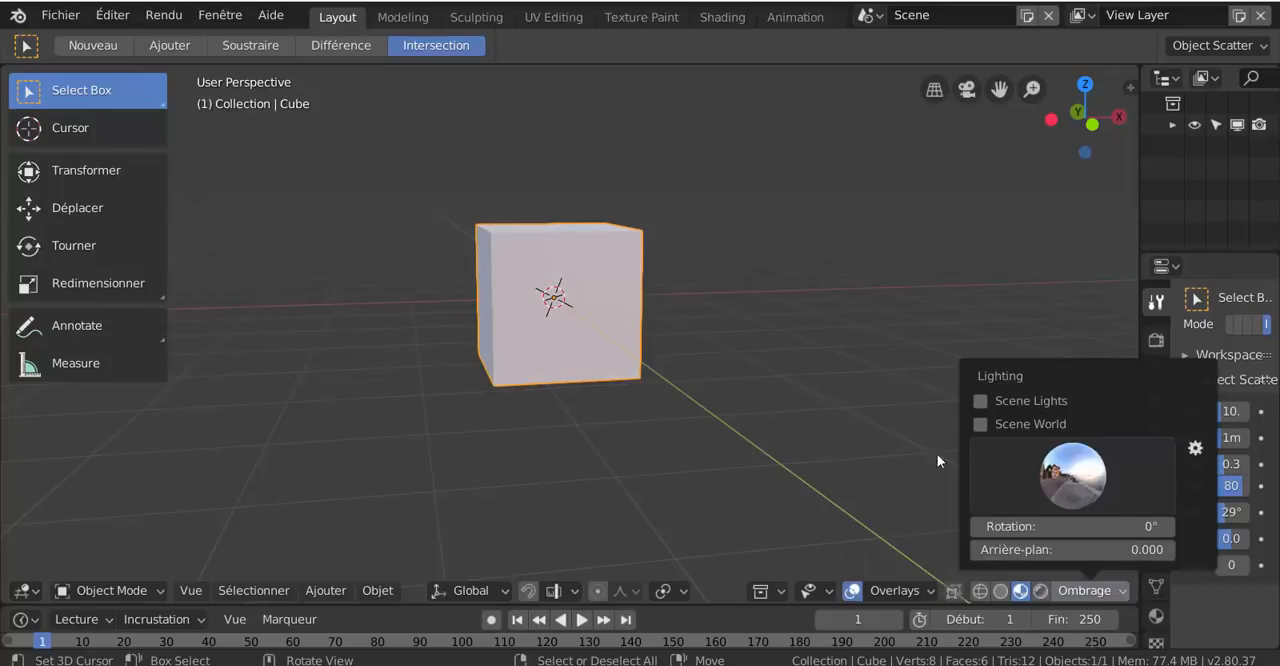
mouse_move(729, 394)
middle_down()
mouse_move(683, 405)
mouse_move(701, 390)
mouse_move(620, 394)
middle_up()
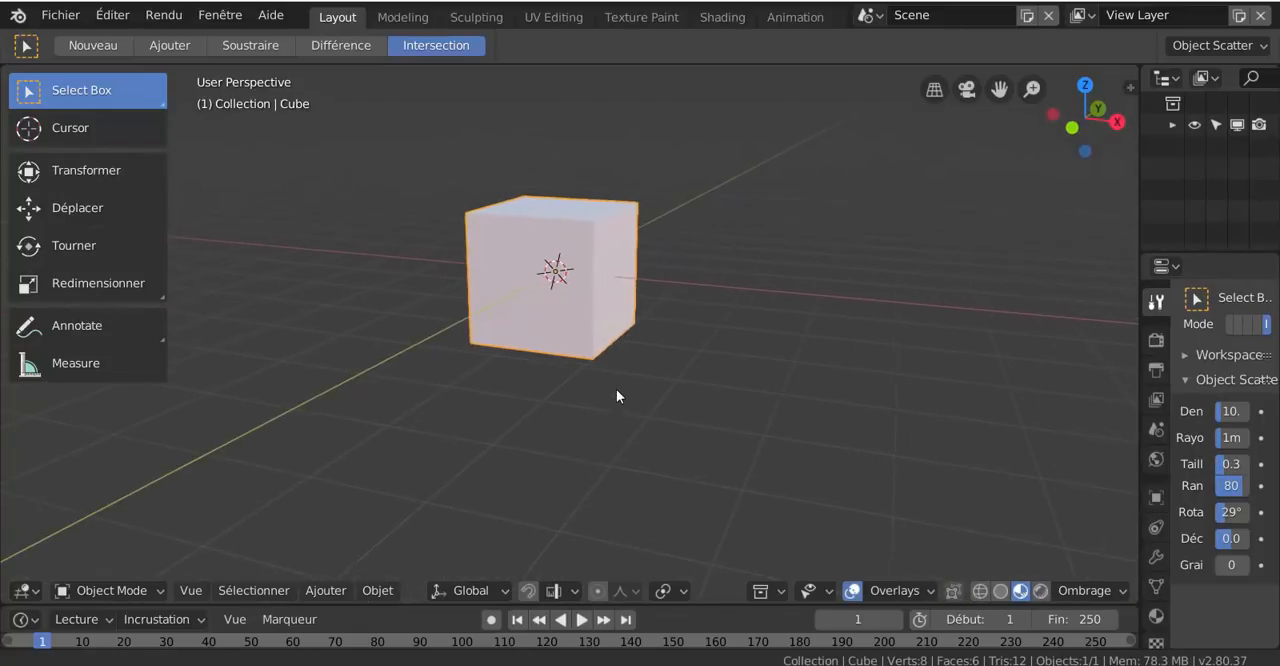
Change the viewport shading's lighting environment to the dark interior sphere with the small bright light
click(1084, 590)
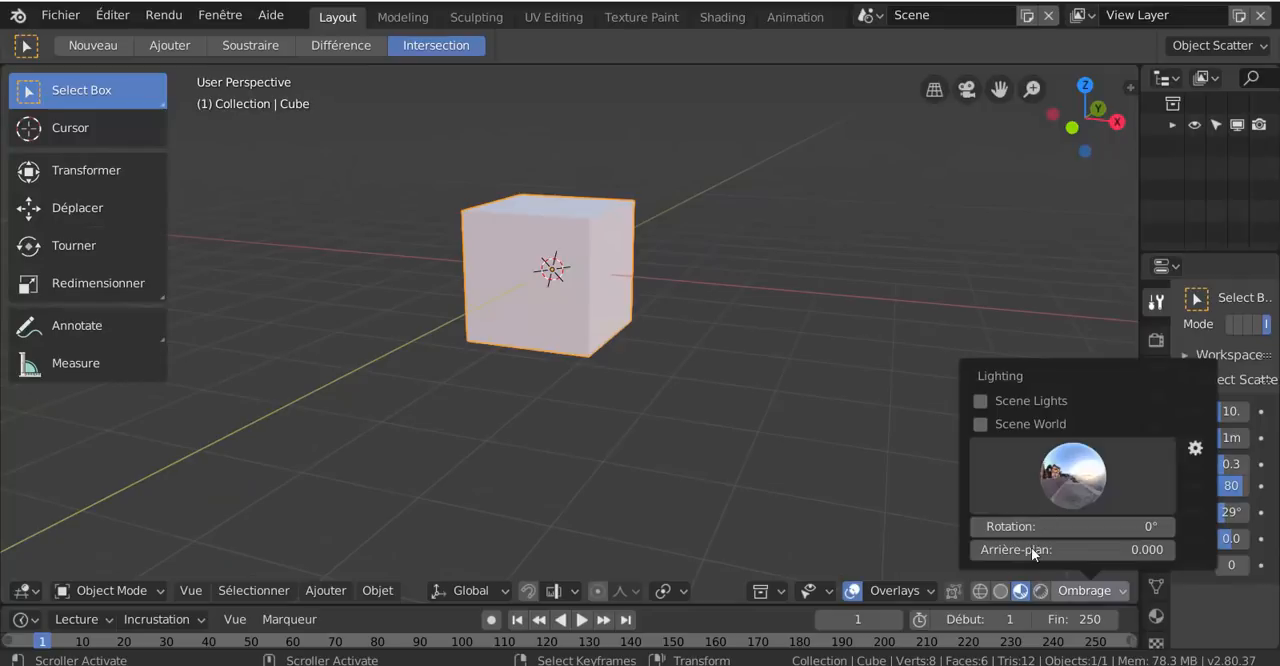
click(1022, 473)
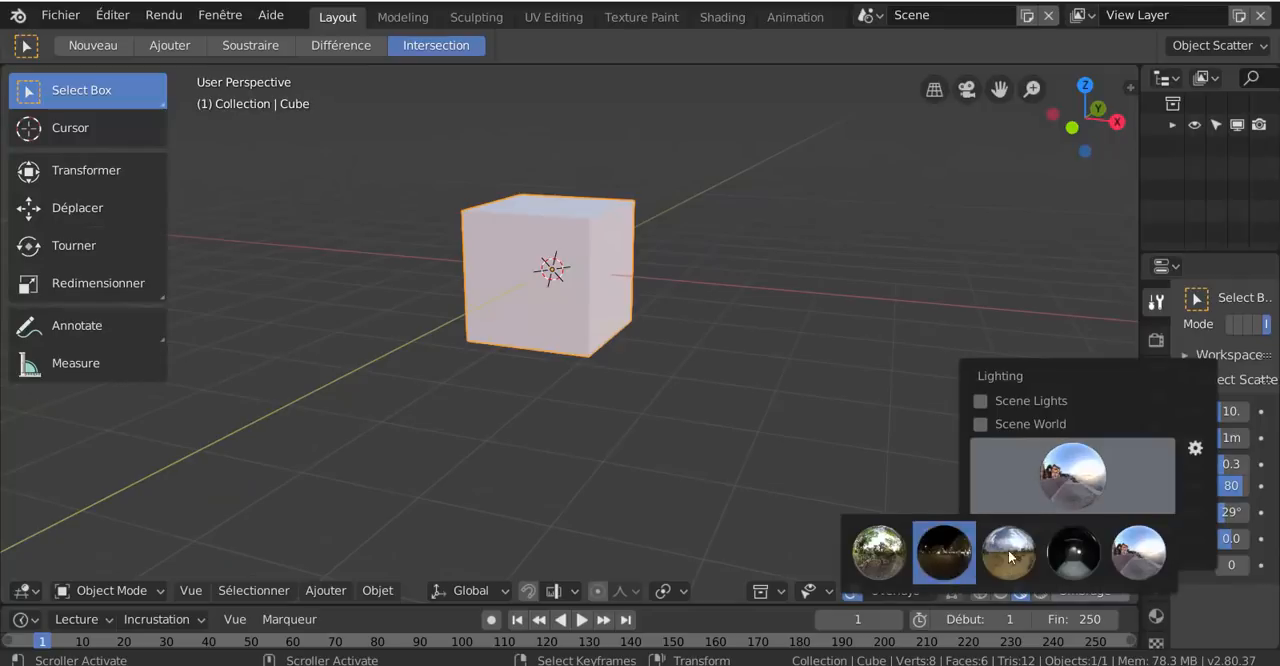
click(1073, 552)
click(1053, 482)
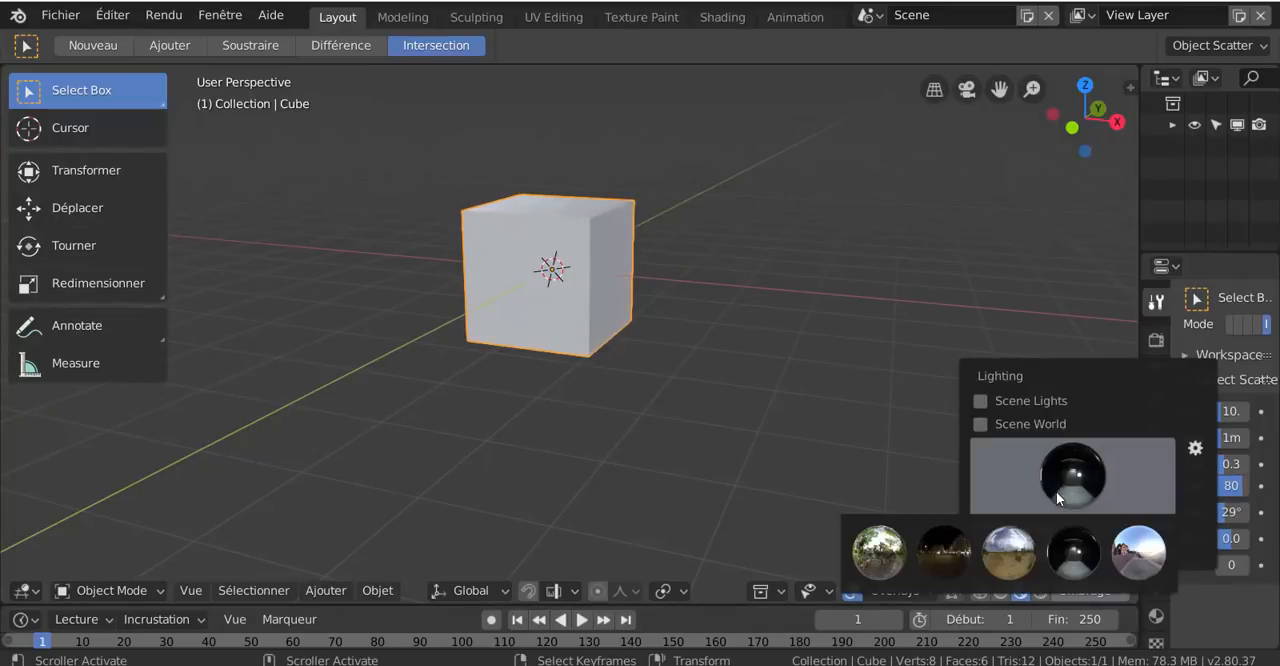
click(1059, 481)
Switch the viewport to Rendered shading and widen the Outliner and Properties editors to show their full contents
click(1043, 591)
click(1042, 591)
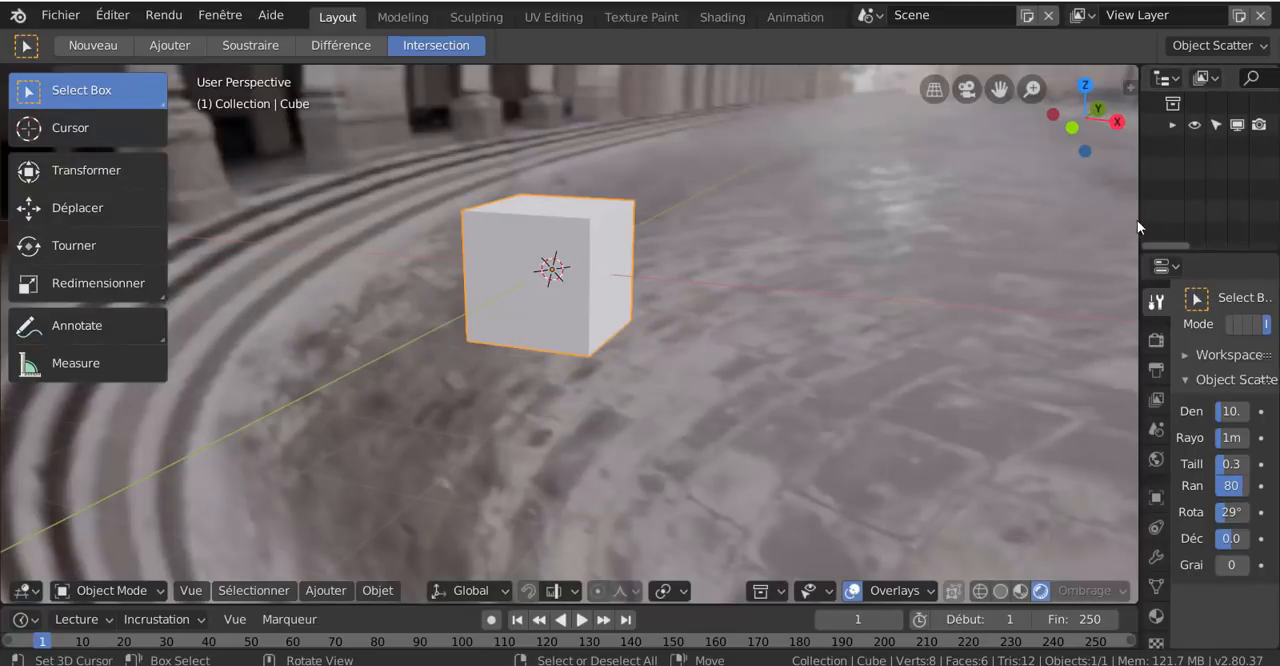
drag(1140, 213, 955, 220)
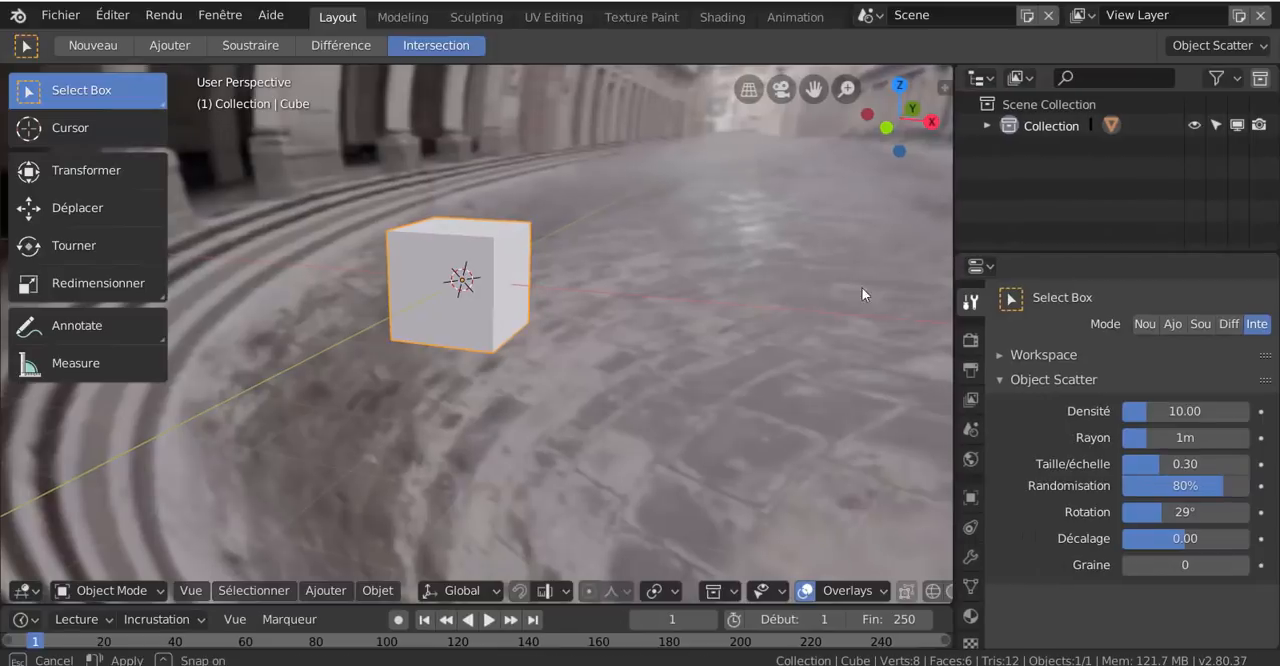
scroll(584, 357, down, 2)
scroll(454, 358, up, 5)
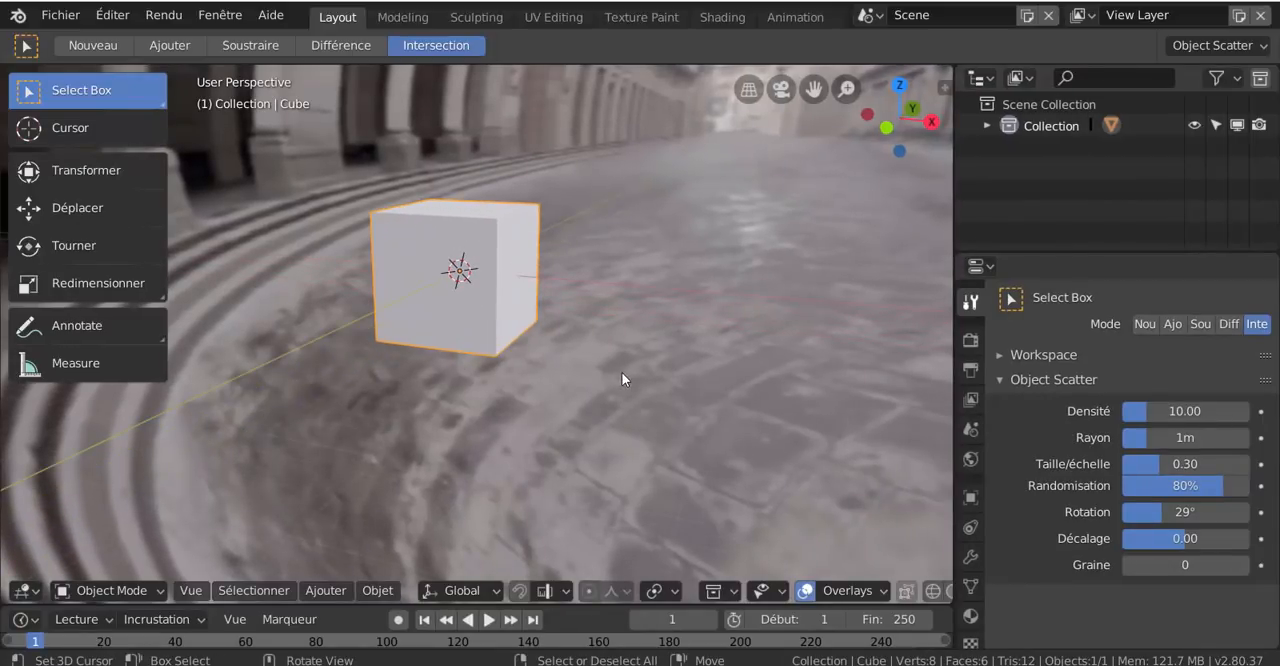
shift+middle_drag(642, 378, 669, 396)
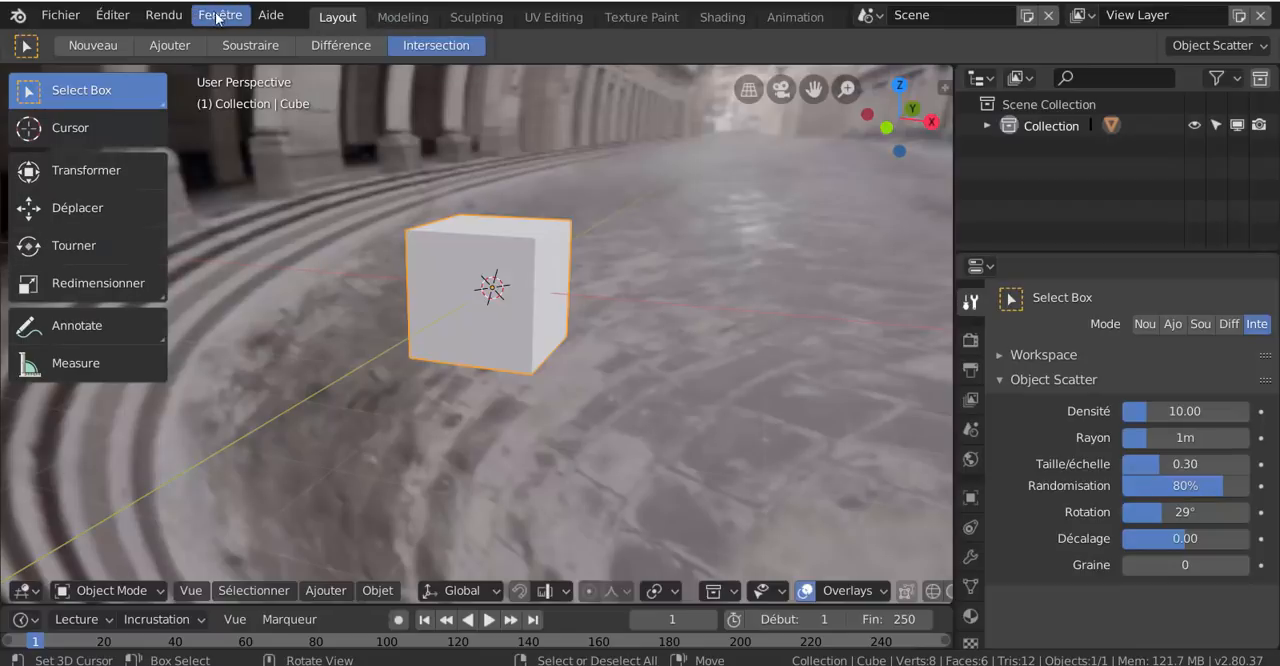
click(271, 15)
click(340, 18)
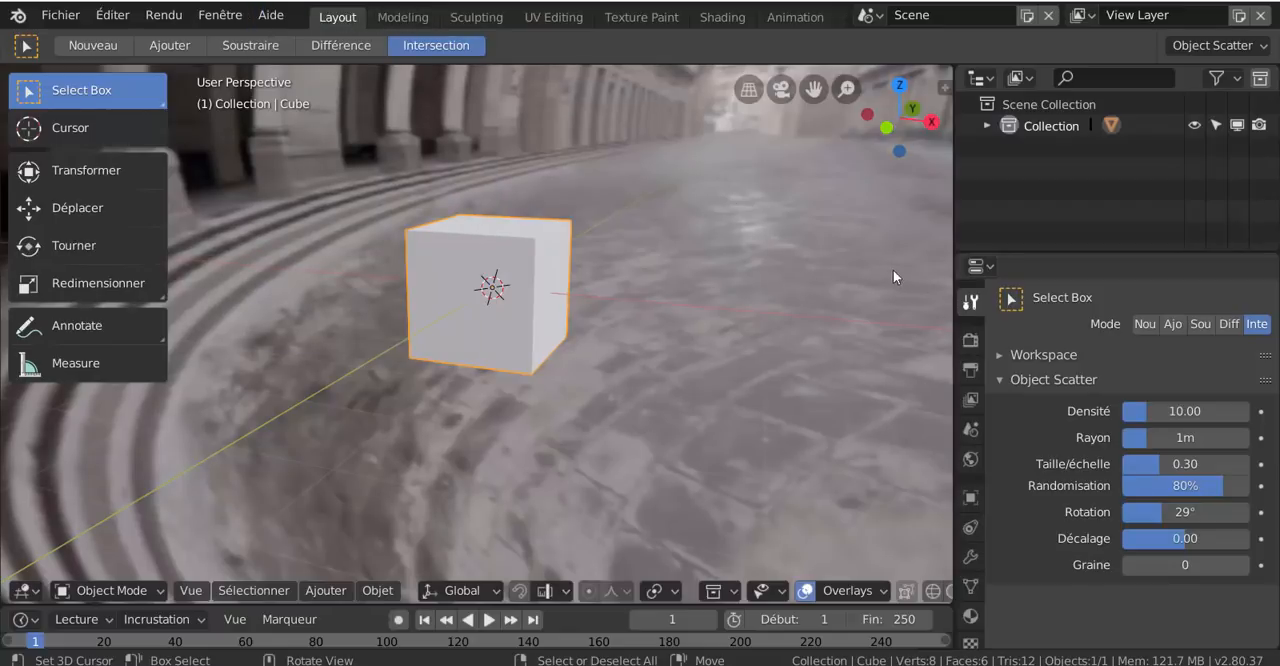
Compare material preview (LookDev) with Solid viewport shading on the cube, and leave the viewport in material preview
scroll(913, 597, down, 4)
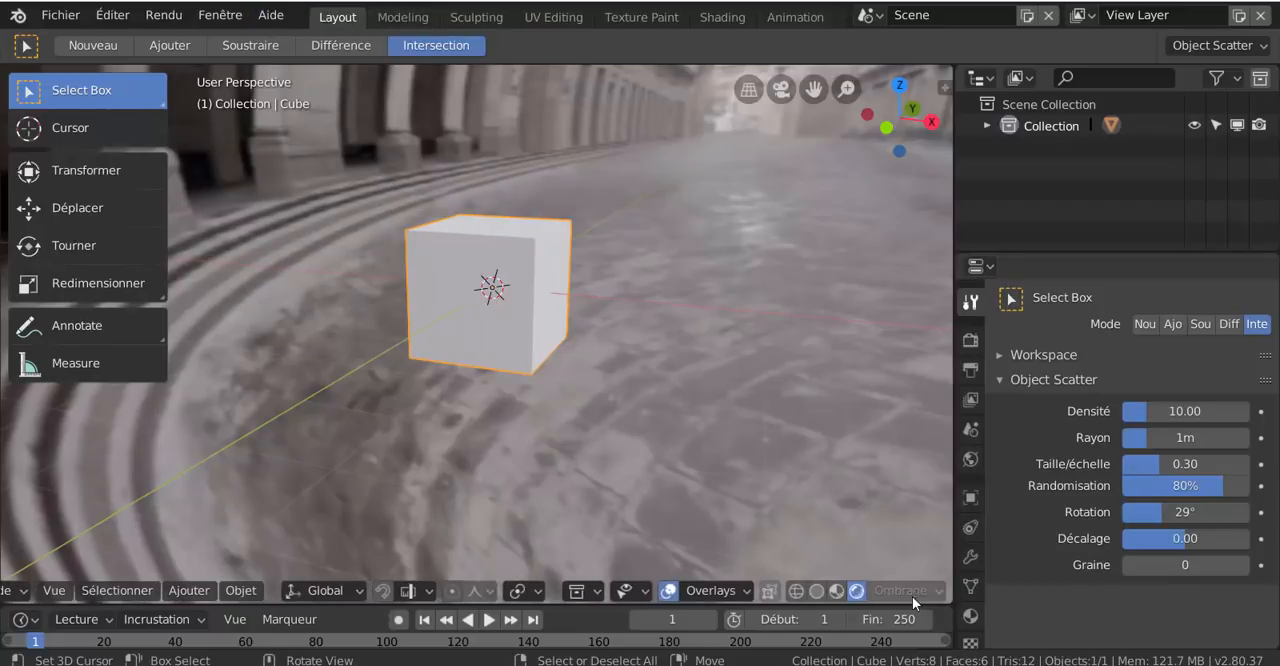
click(836, 590)
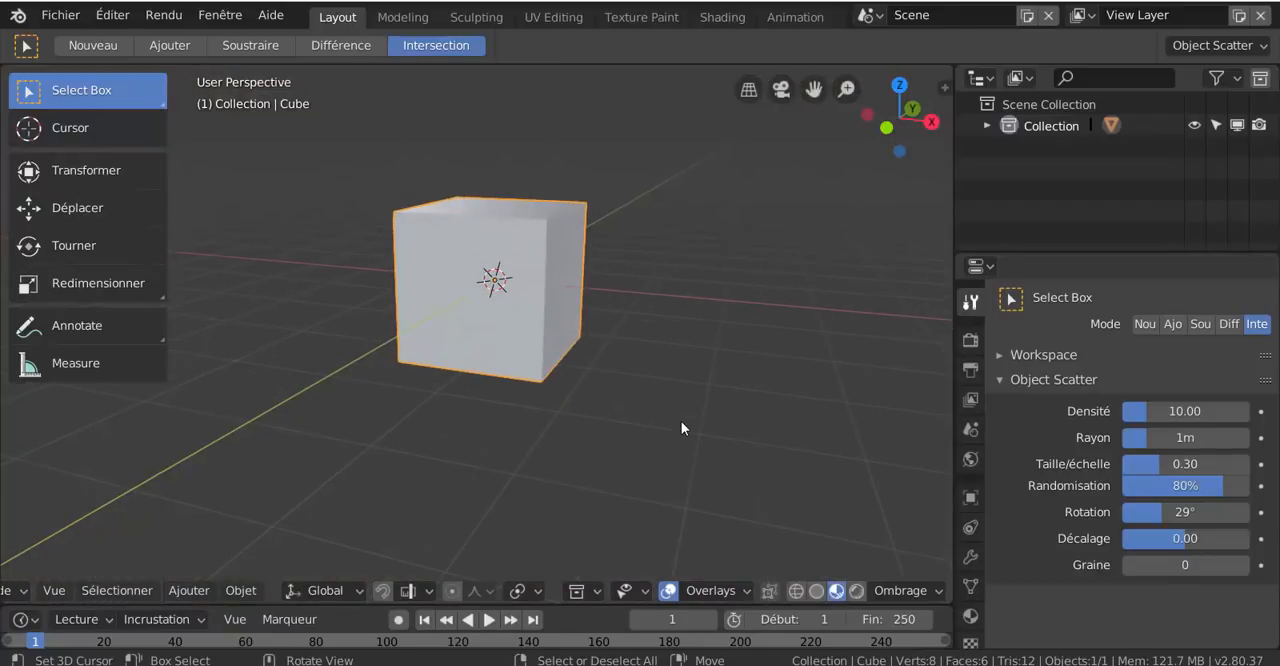
click(816, 590)
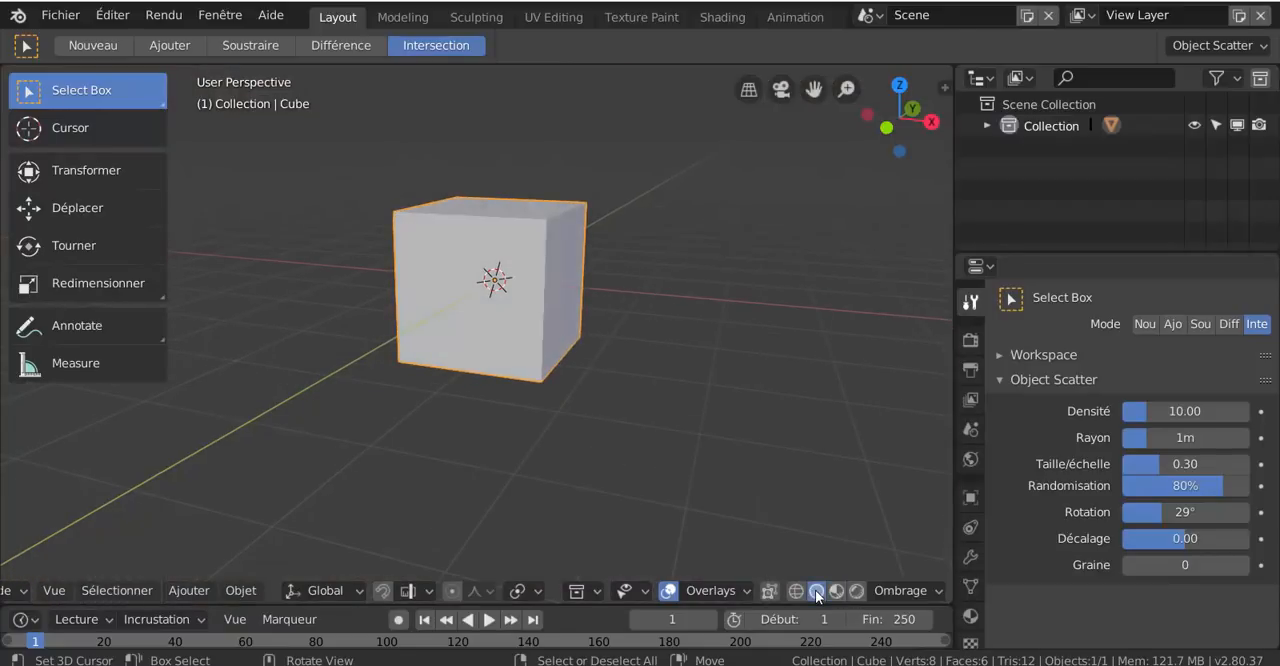
click(836, 590)
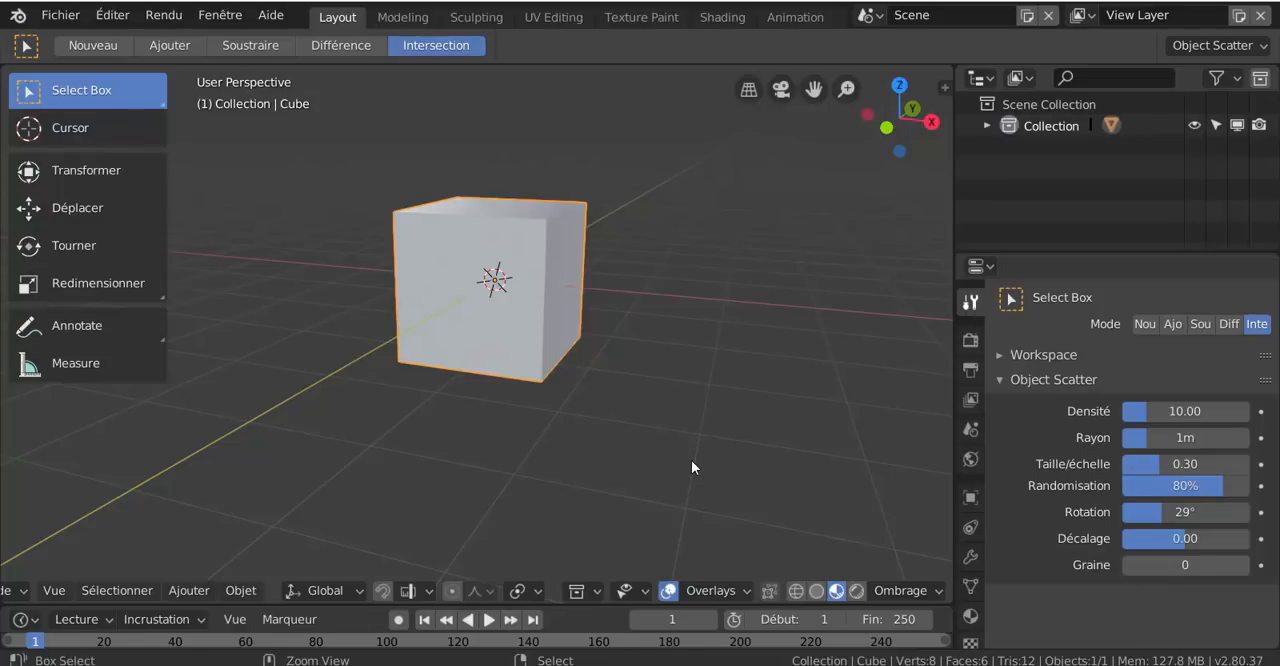
Zoom and orbit around the cube, briefly bringing up the Mode pie menu and dismissing it without changing the mode
scroll(692, 467, down, 3)
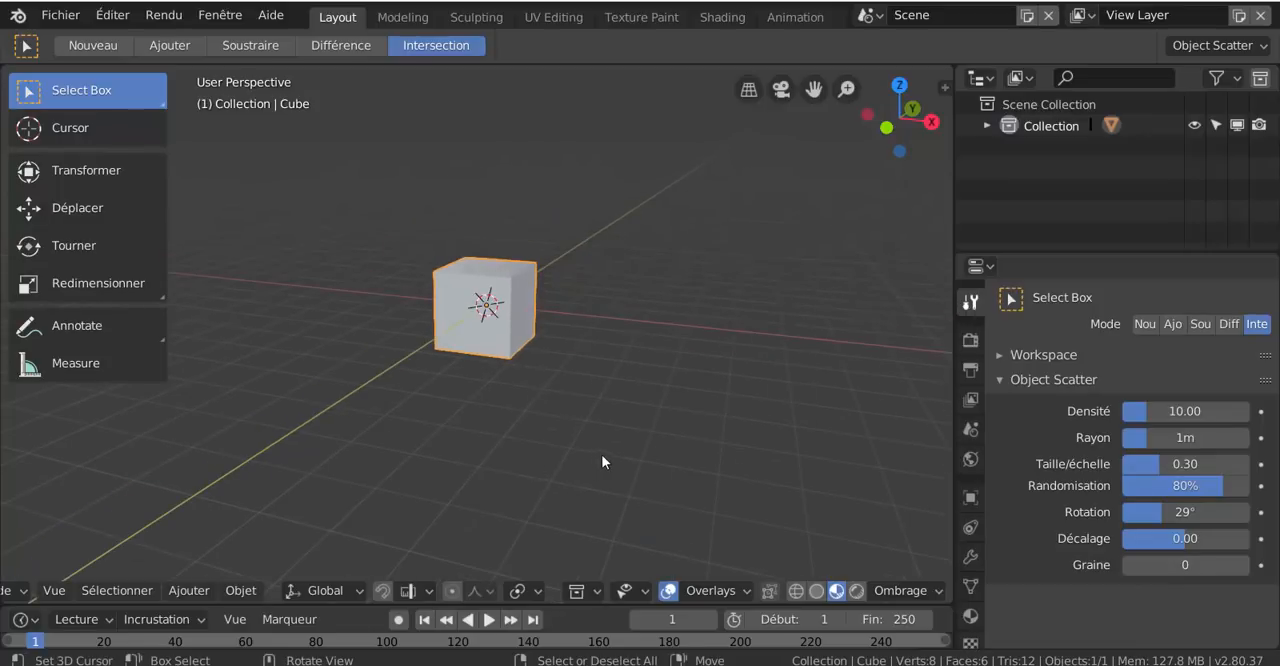
middle_drag(601, 454, 616, 450)
key(ctrl+Tab)
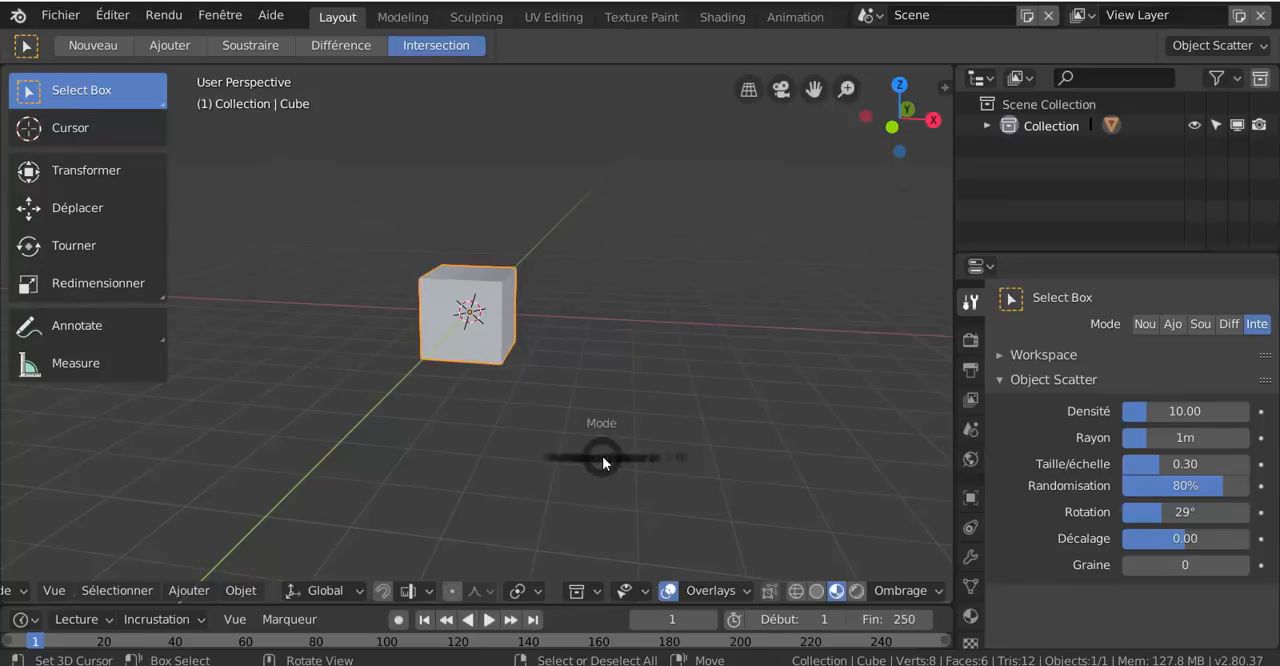
key(Escape)
scroll(762, 265, up, 2)
scroll(762, 267, up, 2)
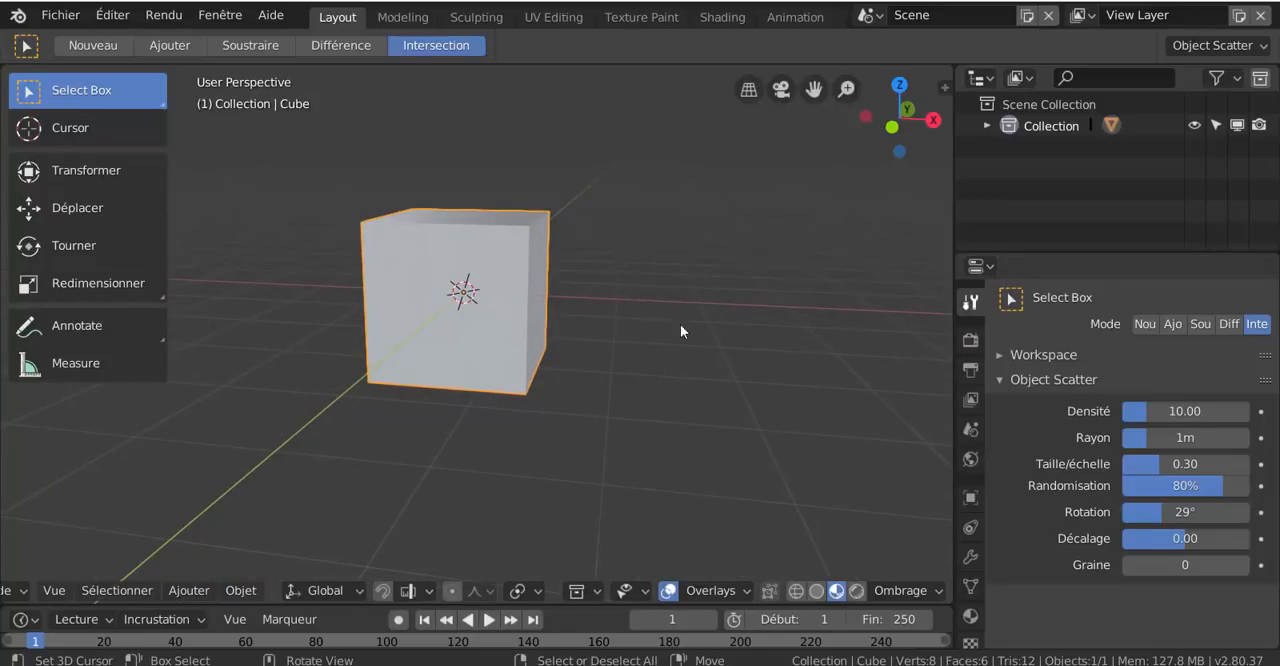
Orbit around the cube, frame the selected cube in the viewport, and zoom out to see all of it
click(56, 18)
middle_drag(670, 397, 602, 392)
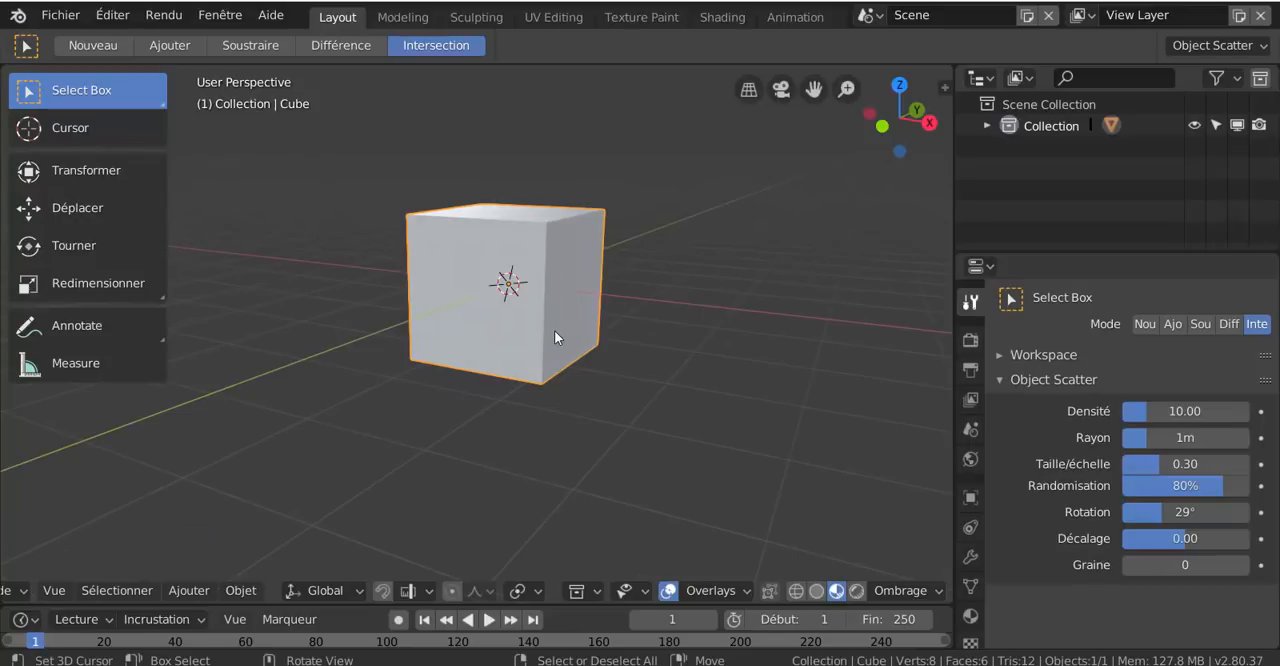
middle_drag(508, 414, 507, 476)
key(KP_Decimal)
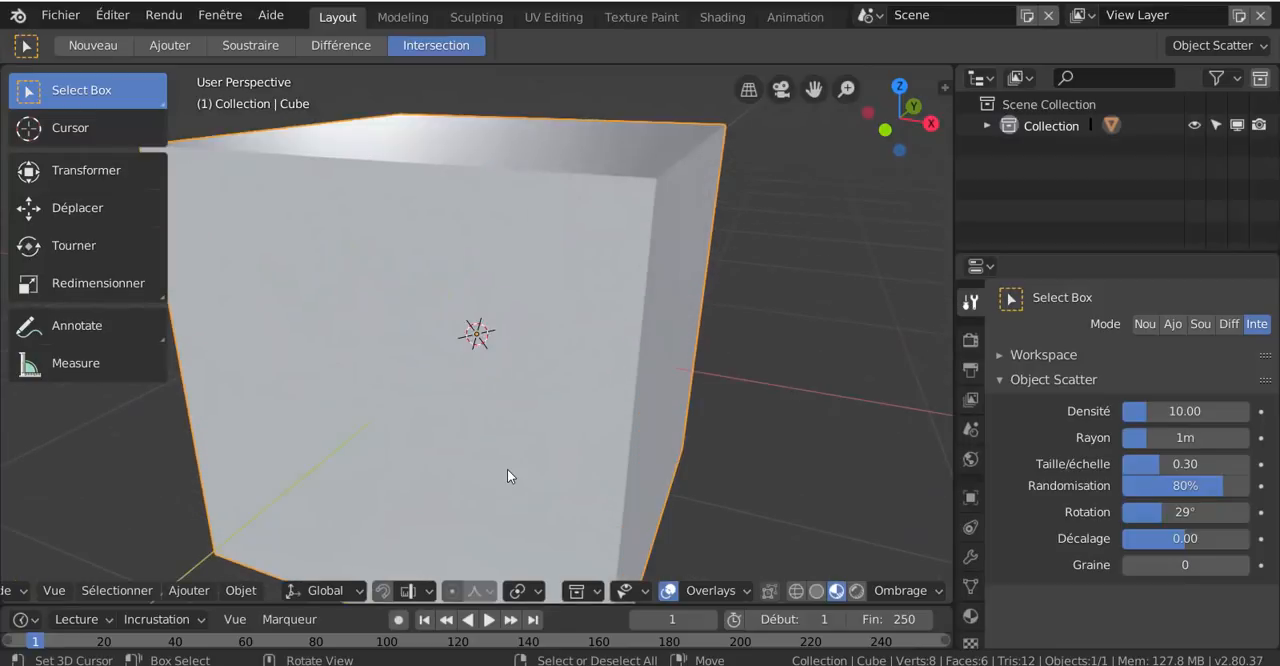
scroll(507, 476, down, 6)
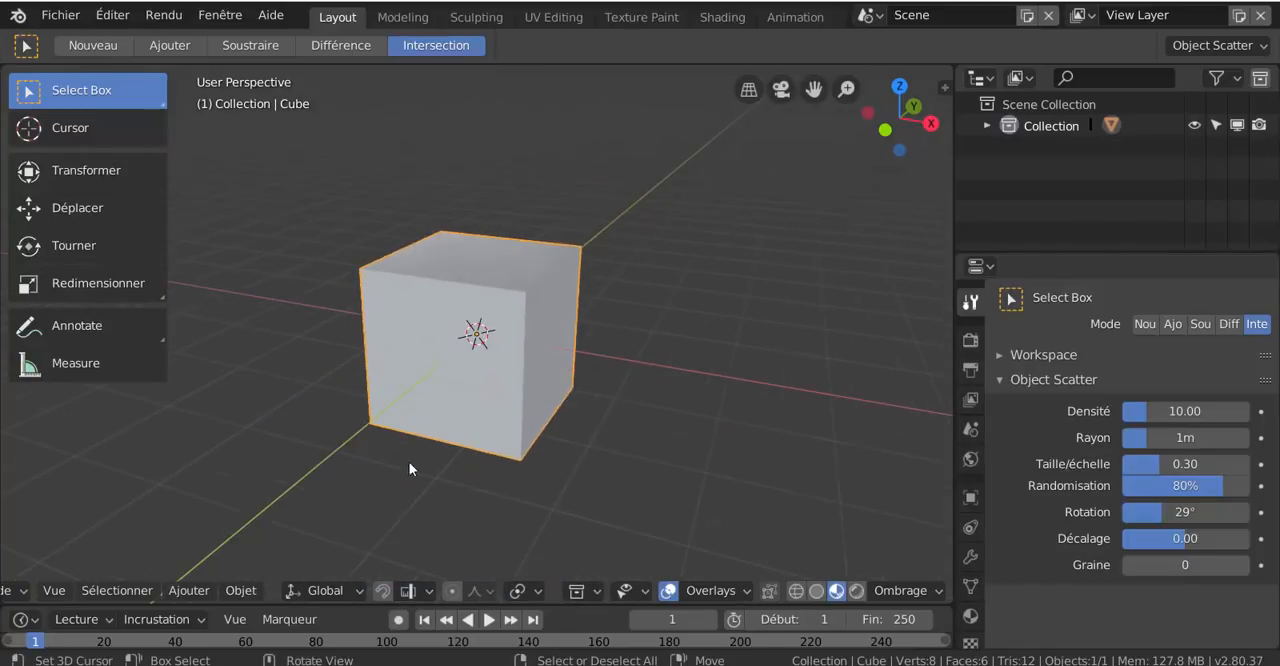
Isolate the selected cube in local view and frame it from an angle above
middle_drag(411, 471, 380, 406)
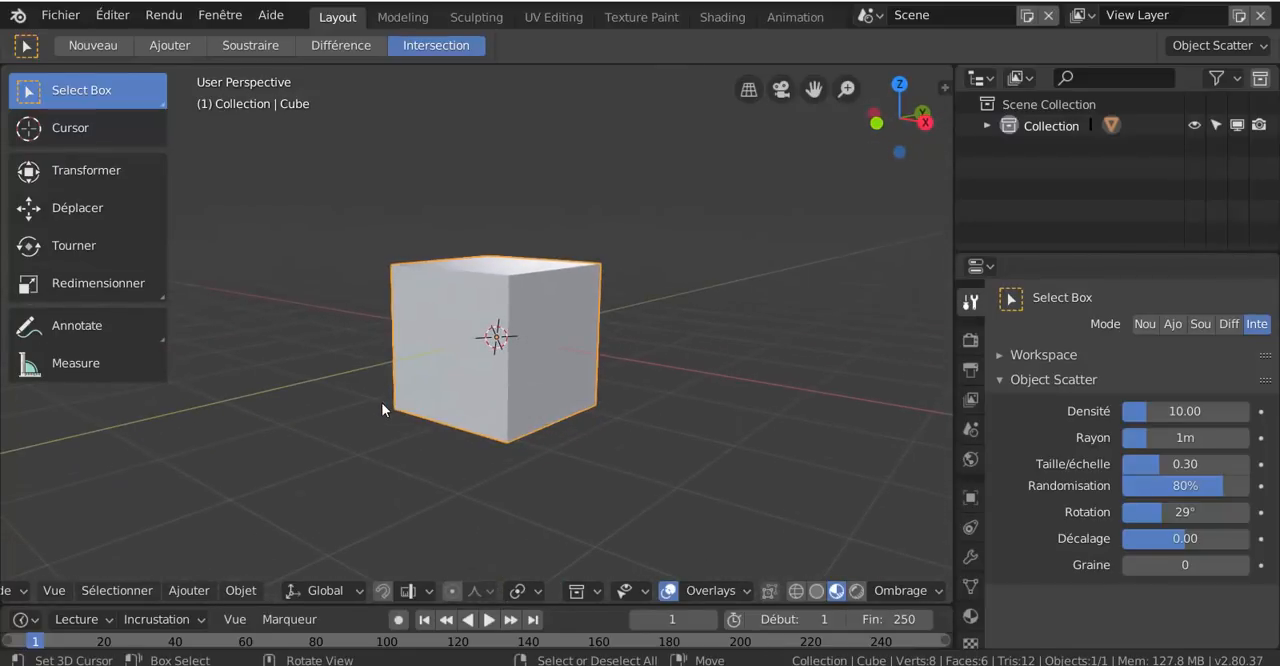
scroll(381, 403, up, 5)
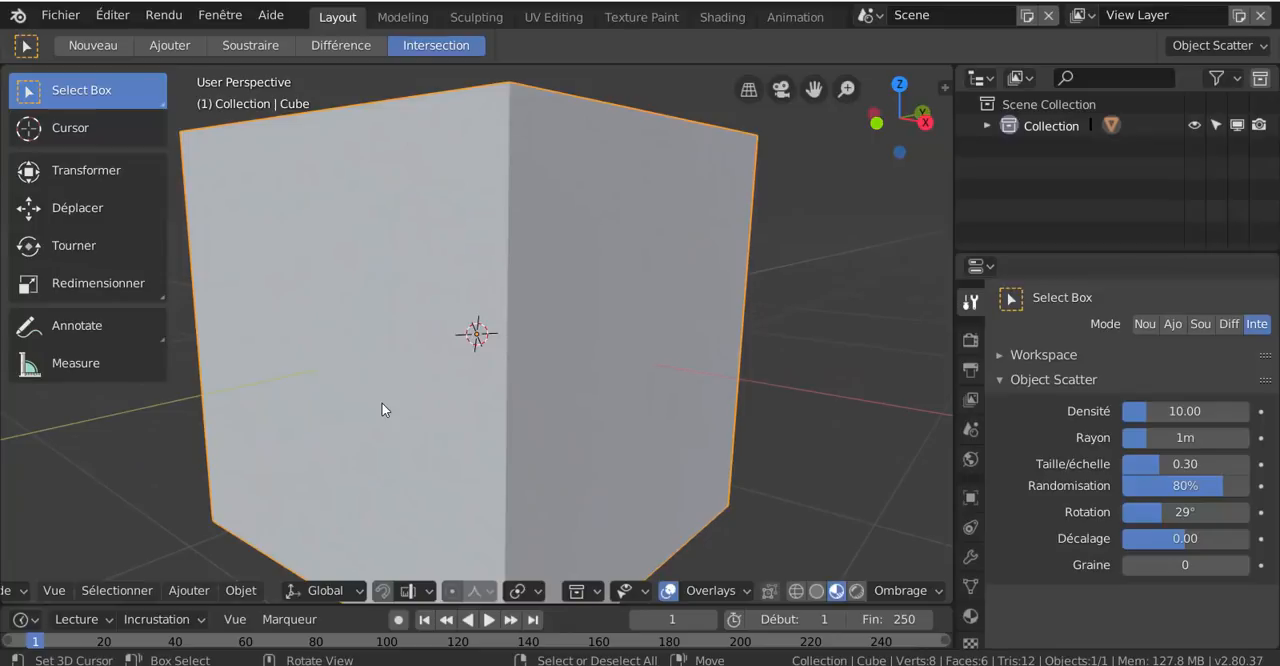
key(KP_Divide)
scroll(383, 395, down, 5)
middle_drag(571, 420, 698, 457)
scroll(593, 430, up, 3)
scroll(698, 457, up, 1)
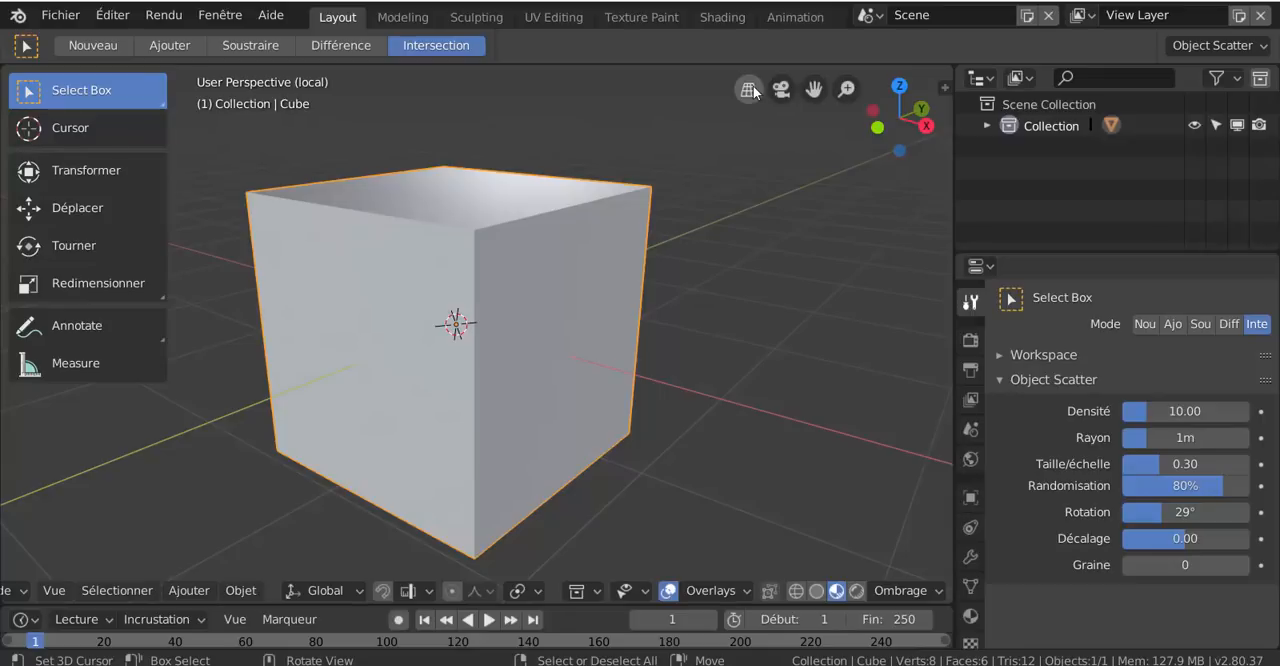
Check the material preview's lighting environment options and add a new material to the cube
click(894, 593)
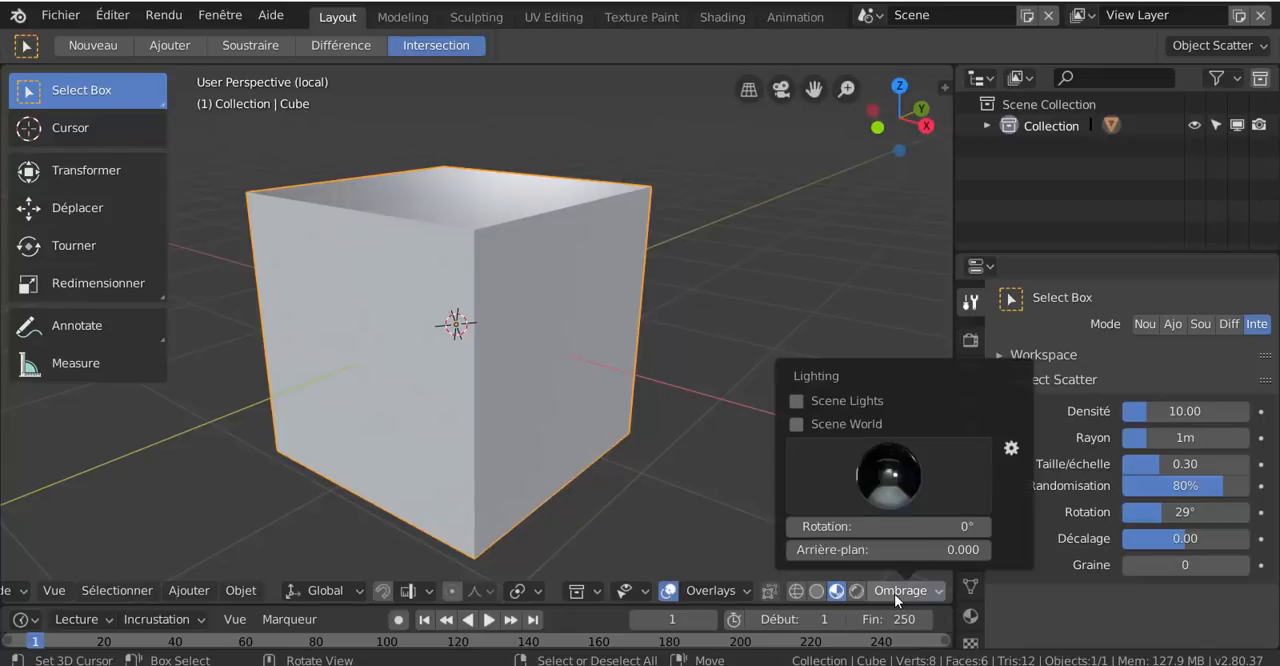
click(895, 480)
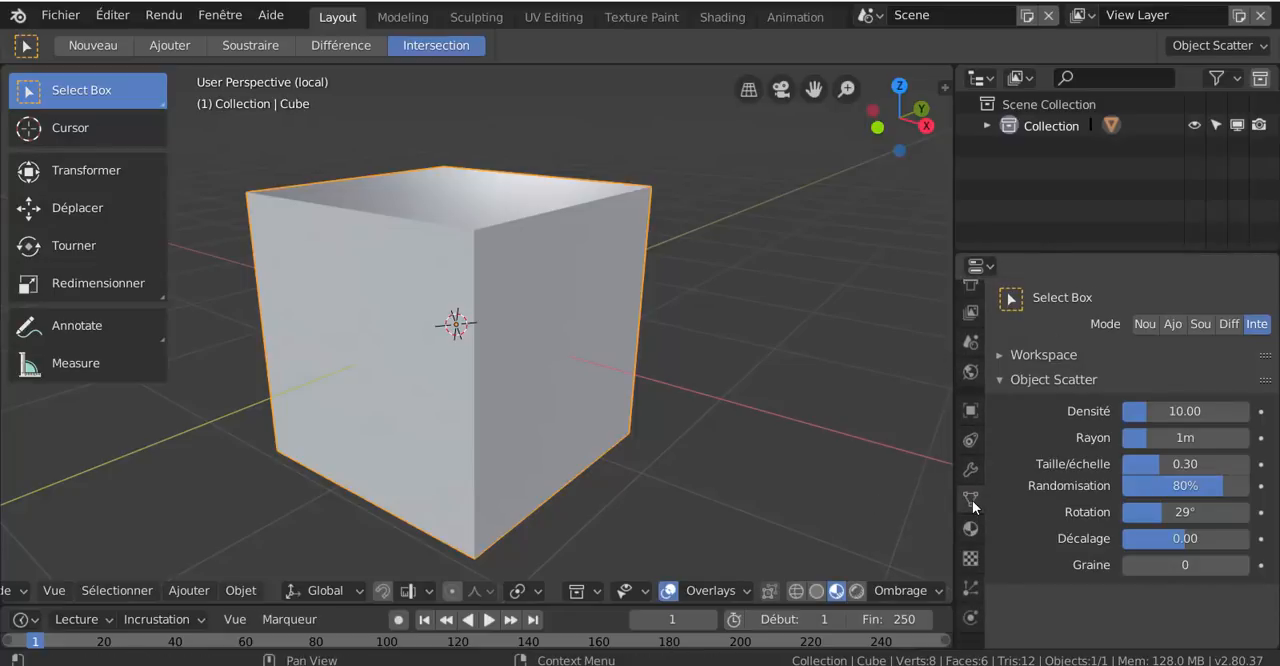
scroll(963, 606, down, 3)
click(967, 531)
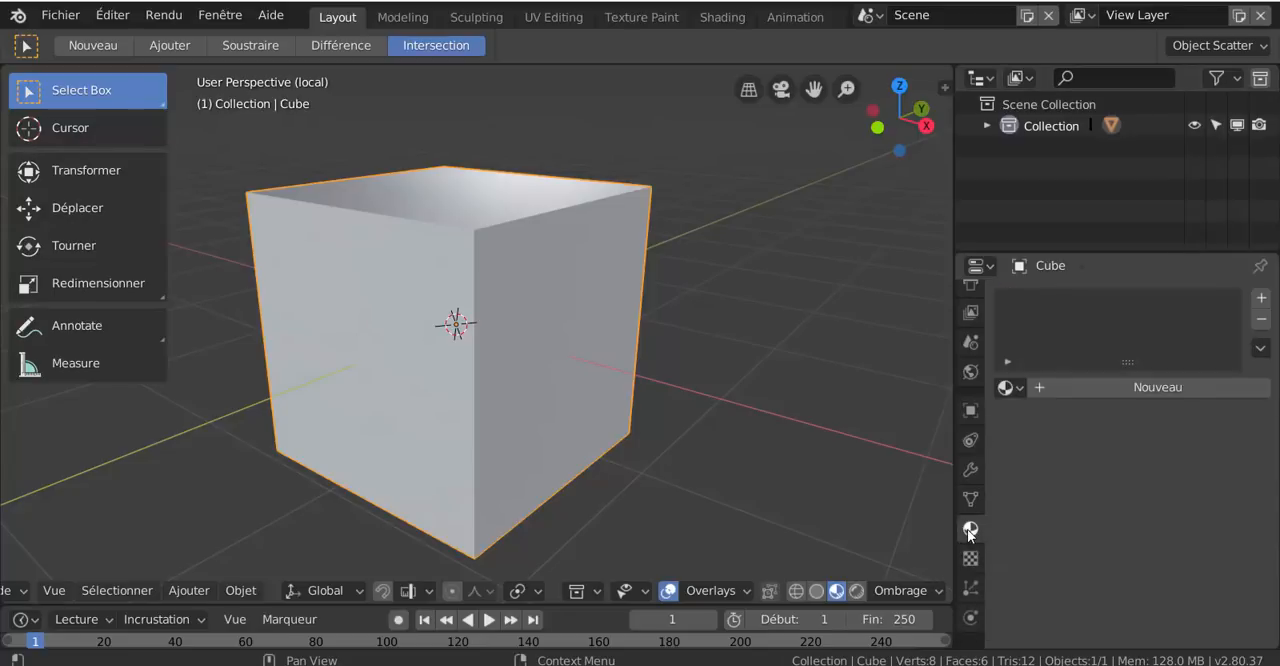
click(1150, 389)
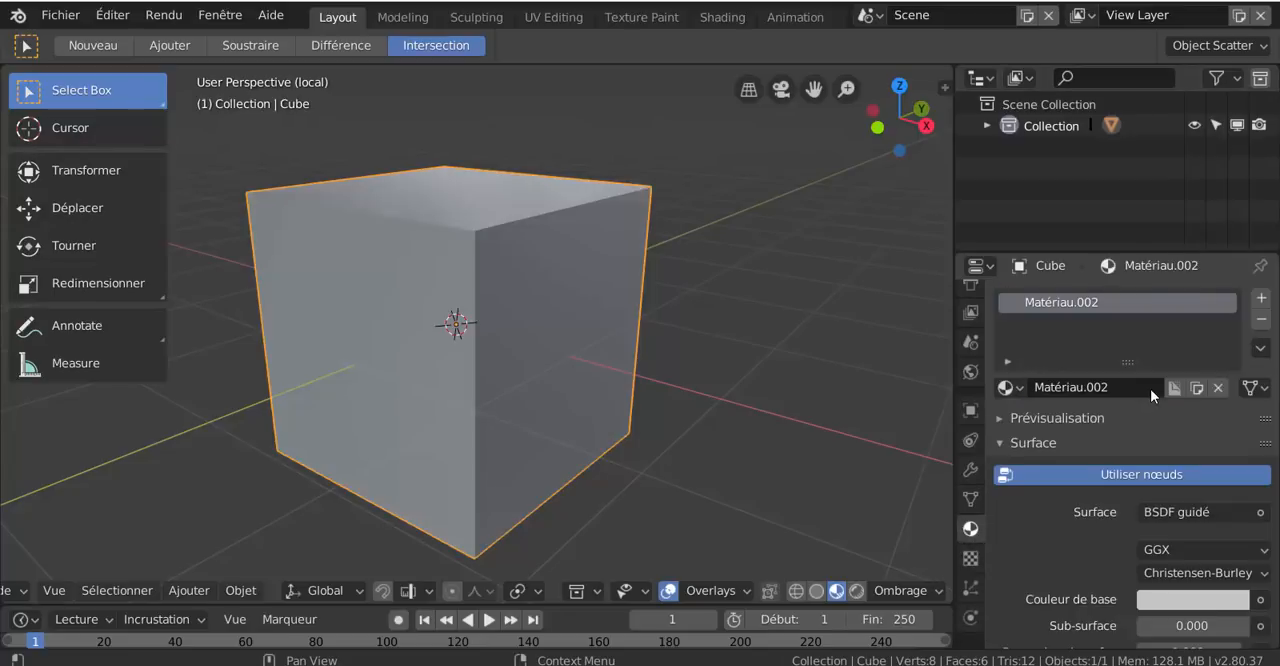
Set the cube material's Spéculaire and Rugosité values to 0
scroll(1183, 512, down, 2)
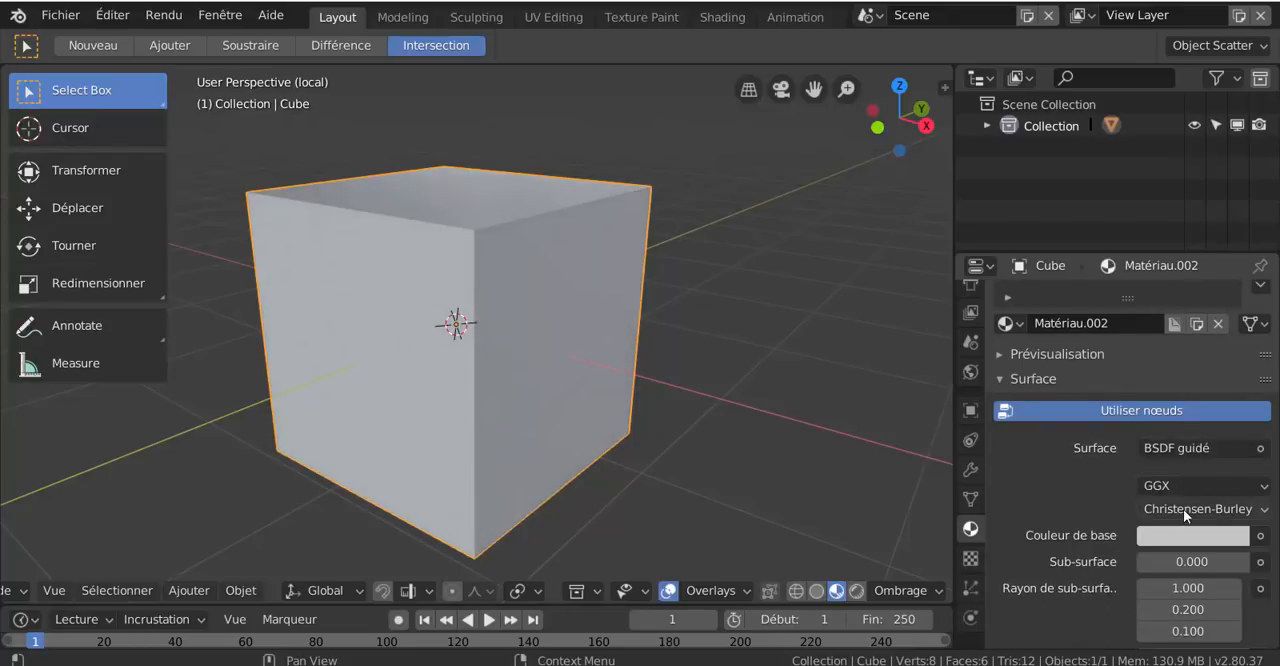
scroll(1160, 522, down, 4)
scroll(1157, 524, up, 5)
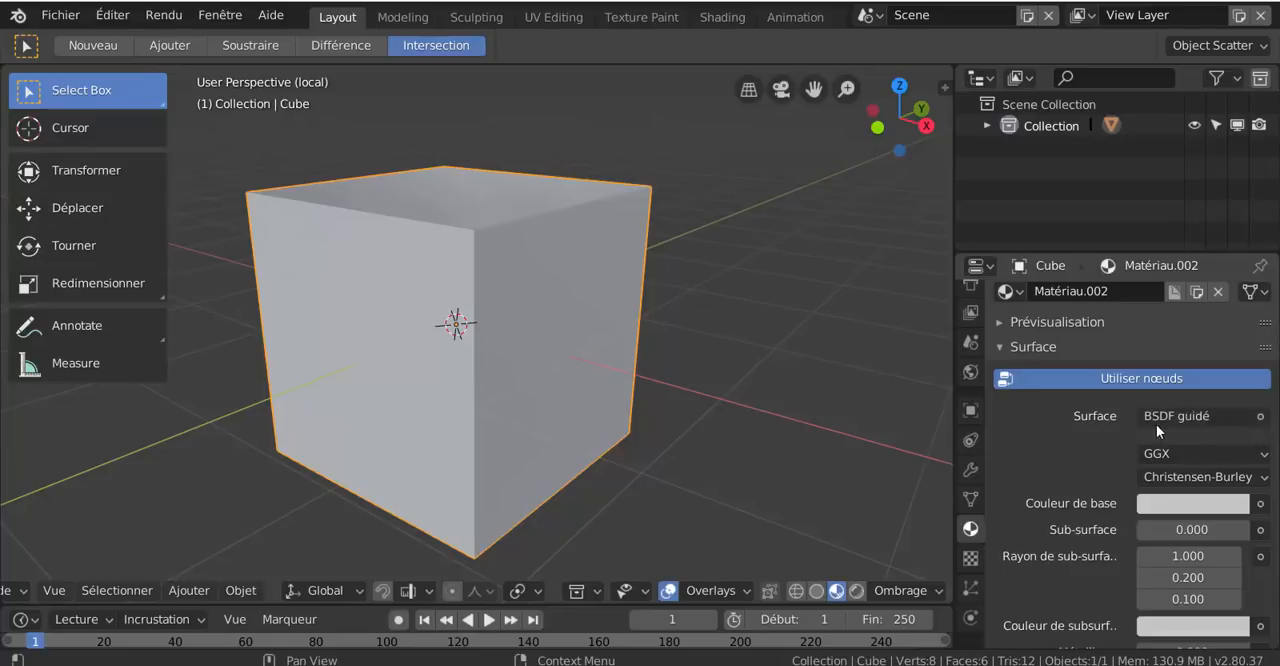
scroll(1089, 461, down, 3)
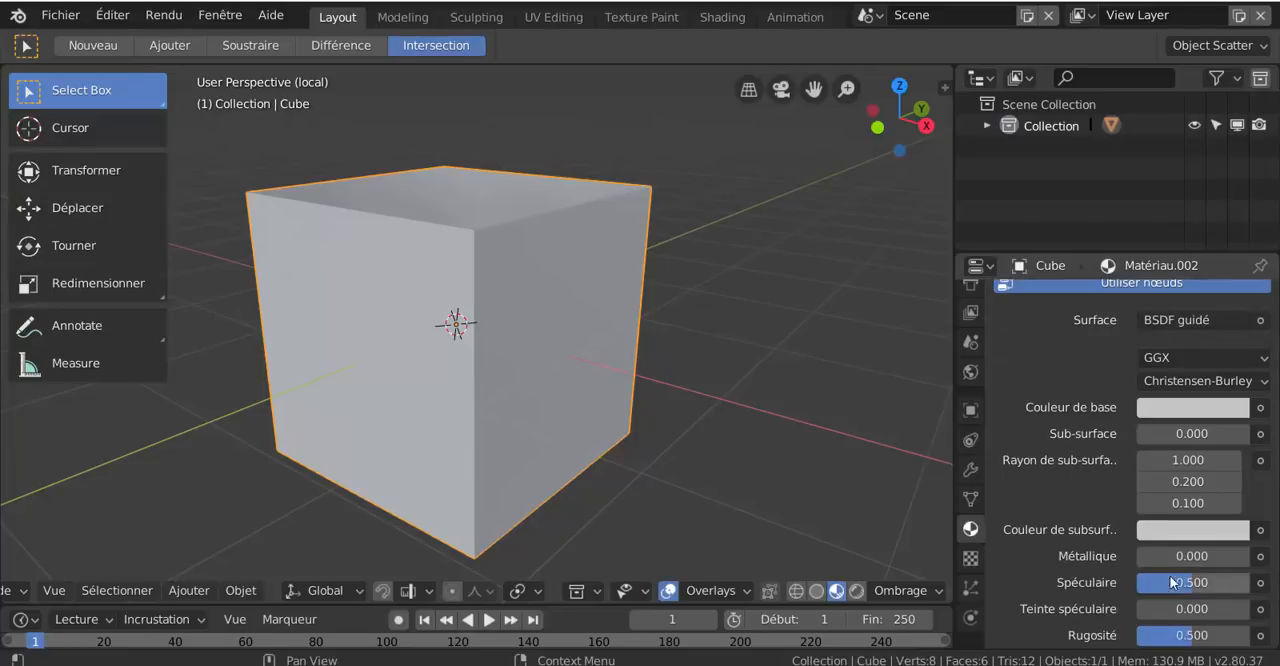
drag(1172, 583, 1120, 583)
drag(1190, 635, 1143, 635)
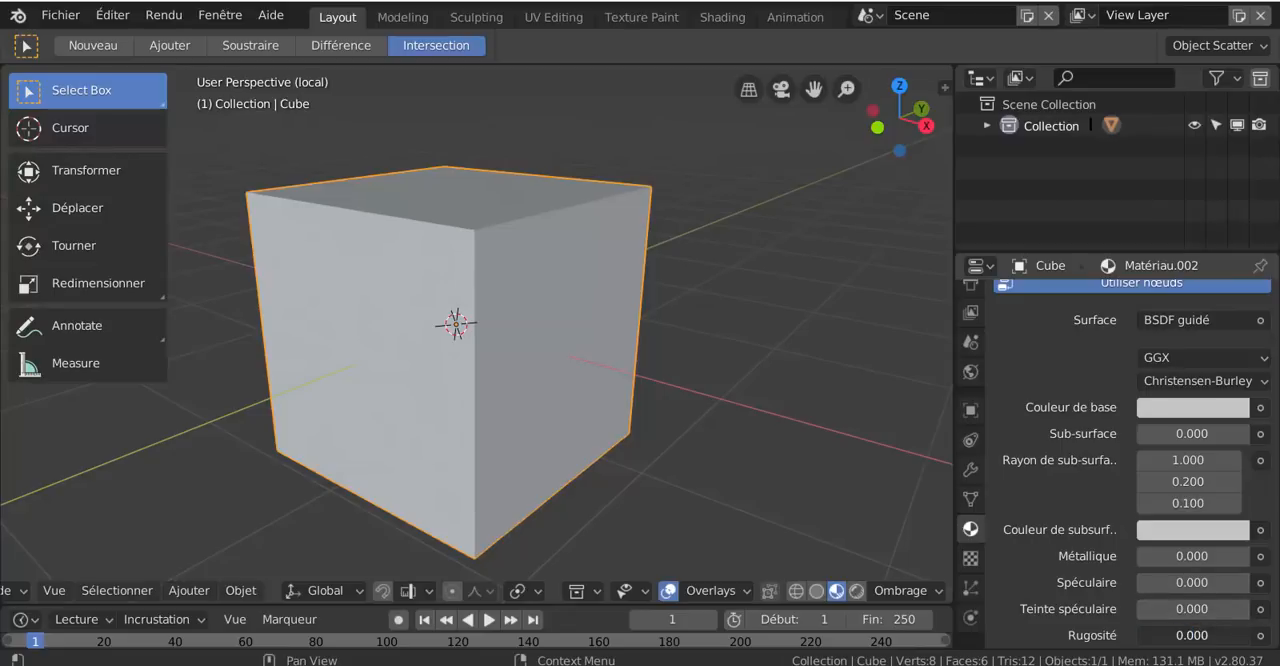
Set the cube material's Teinte de lustre and Rugosité de vernis values to 0
scroll(1165, 420, down, 6)
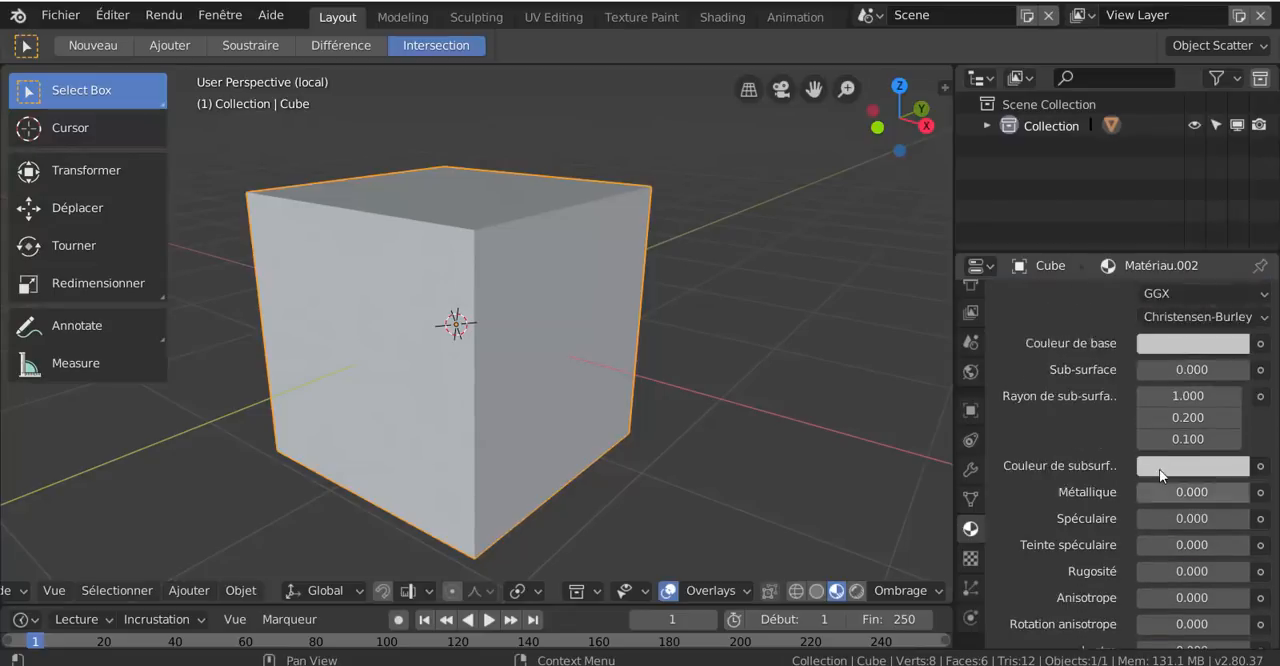
drag(1196, 548, 1140, 548)
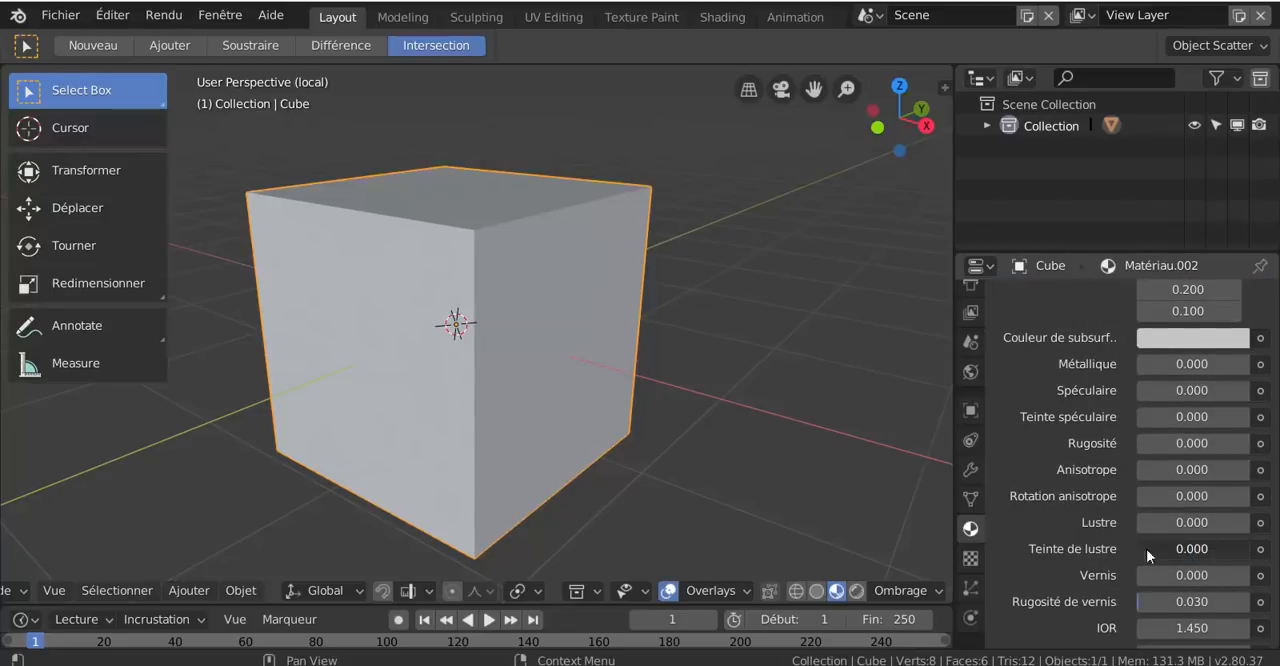
drag(1150, 601, 1110, 601)
scroll(1105, 477, up, 5)
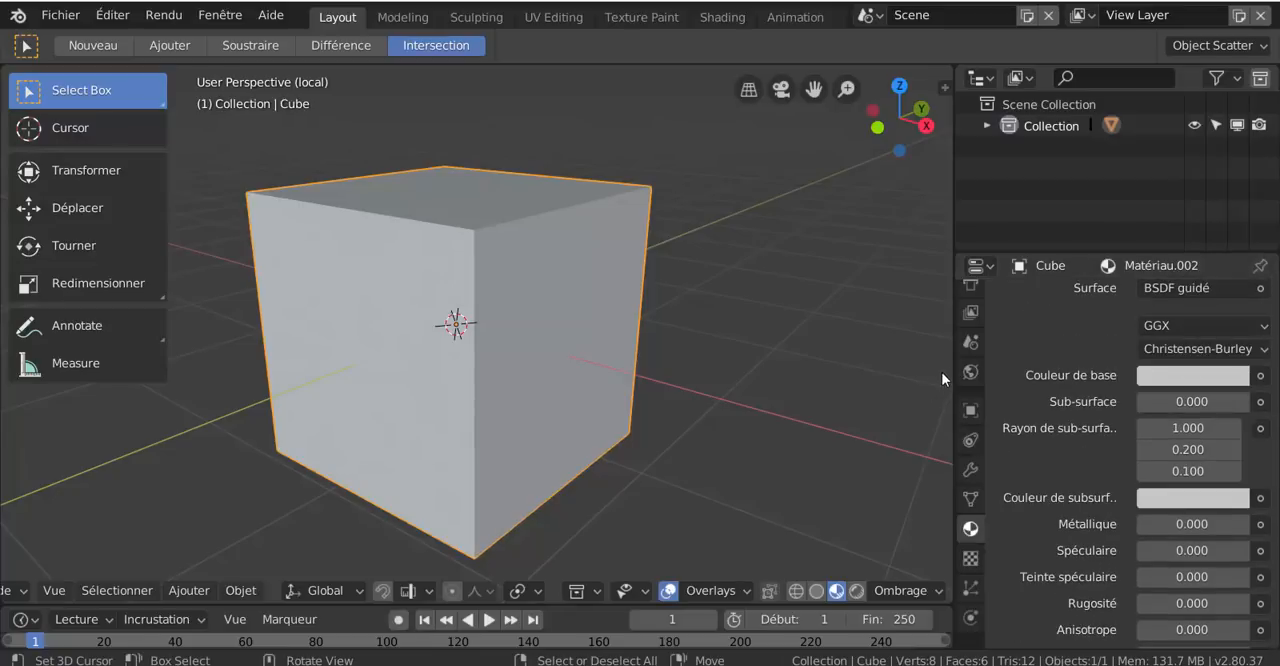
Widen the Properties editor and set the cube material's base colour to red
drag(953, 364, 858, 366)
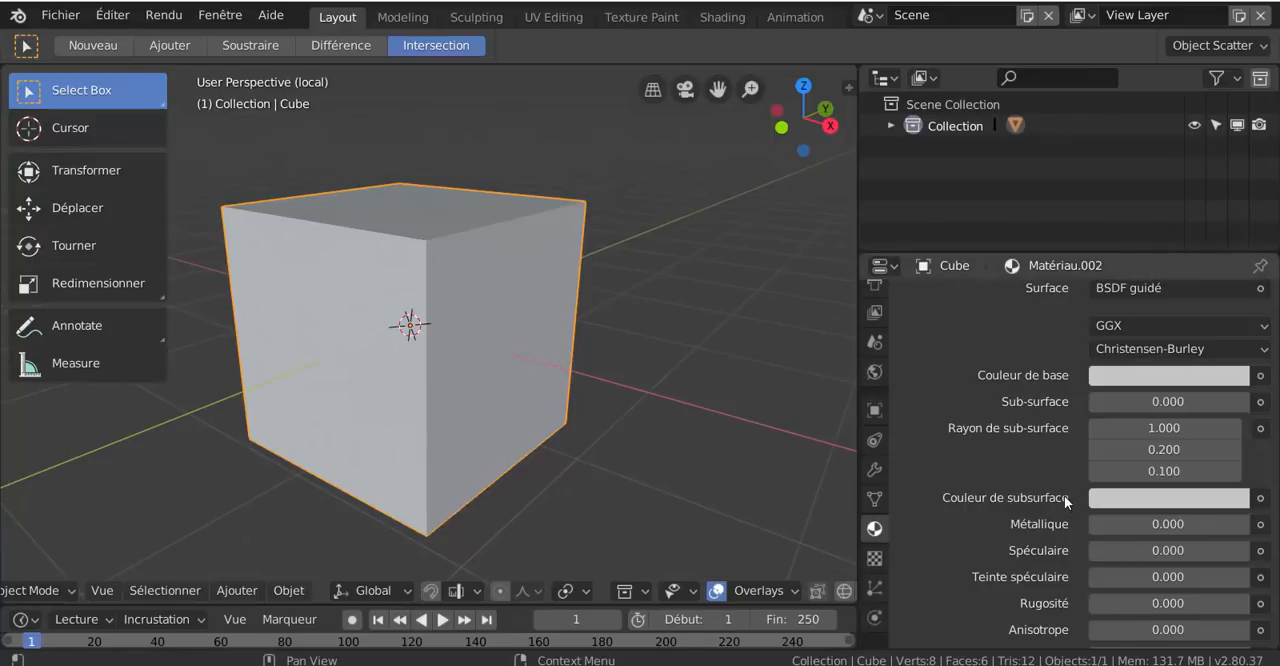
scroll(1064, 495, up, 1)
scroll(1065, 473, down, 3)
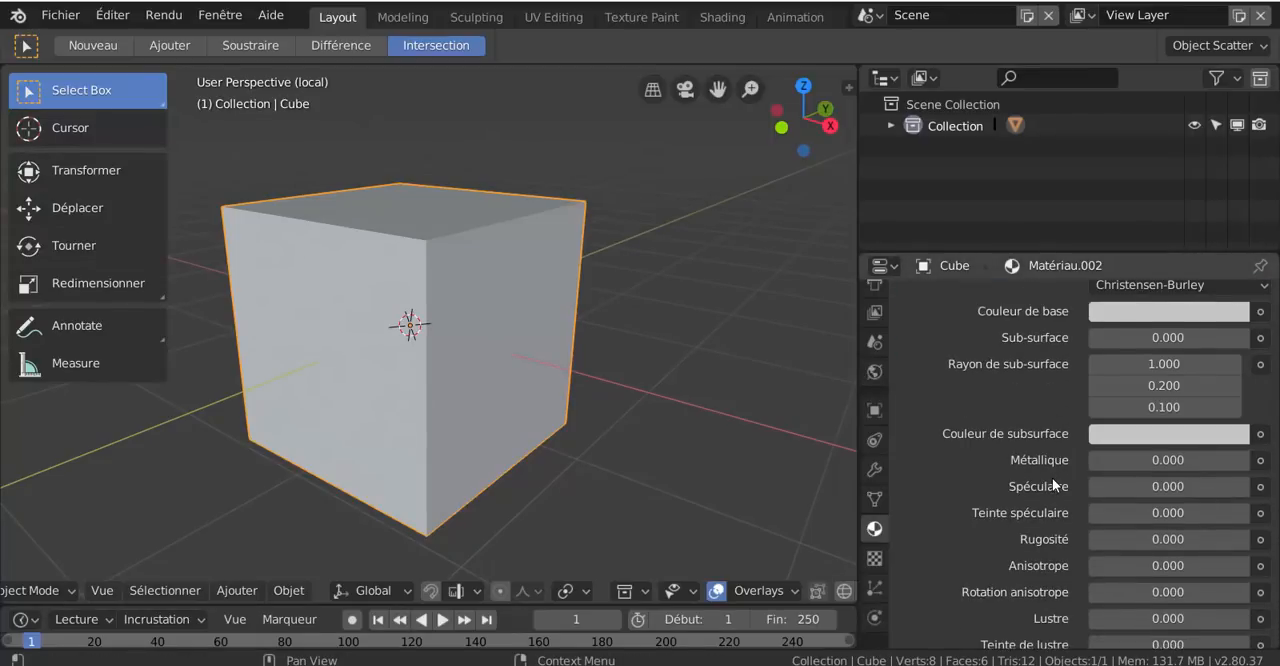
scroll(1053, 484, down, 2)
scroll(1052, 484, up, 4)
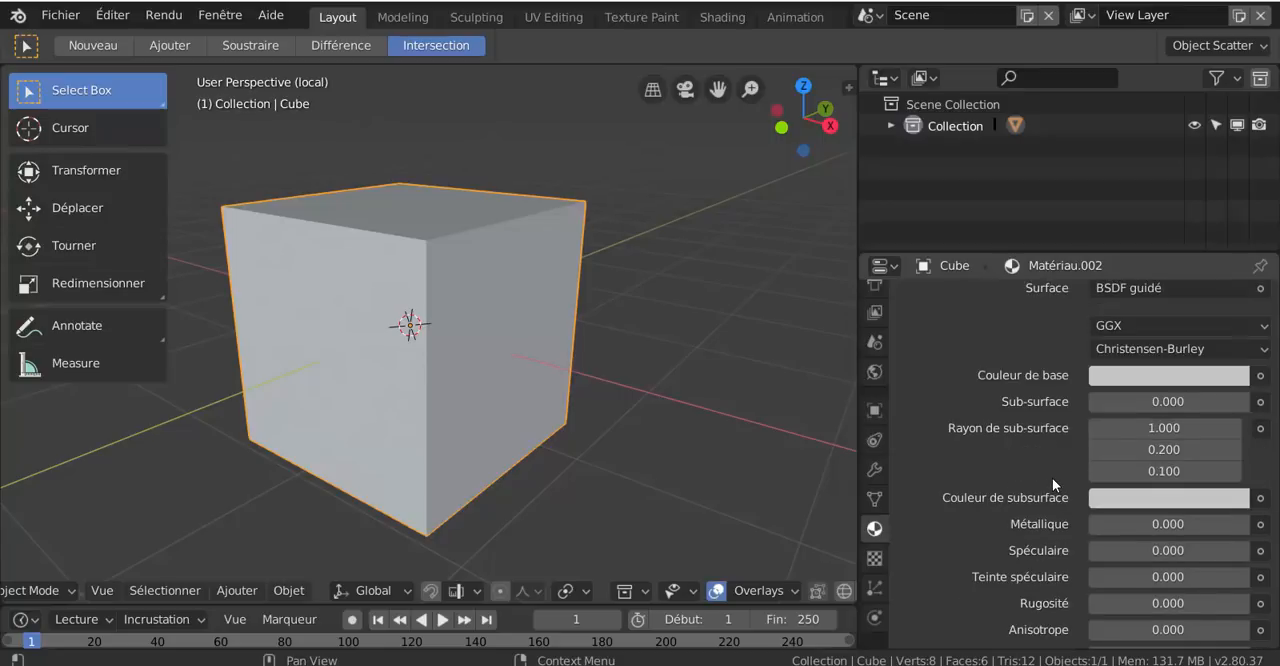
click(1155, 377)
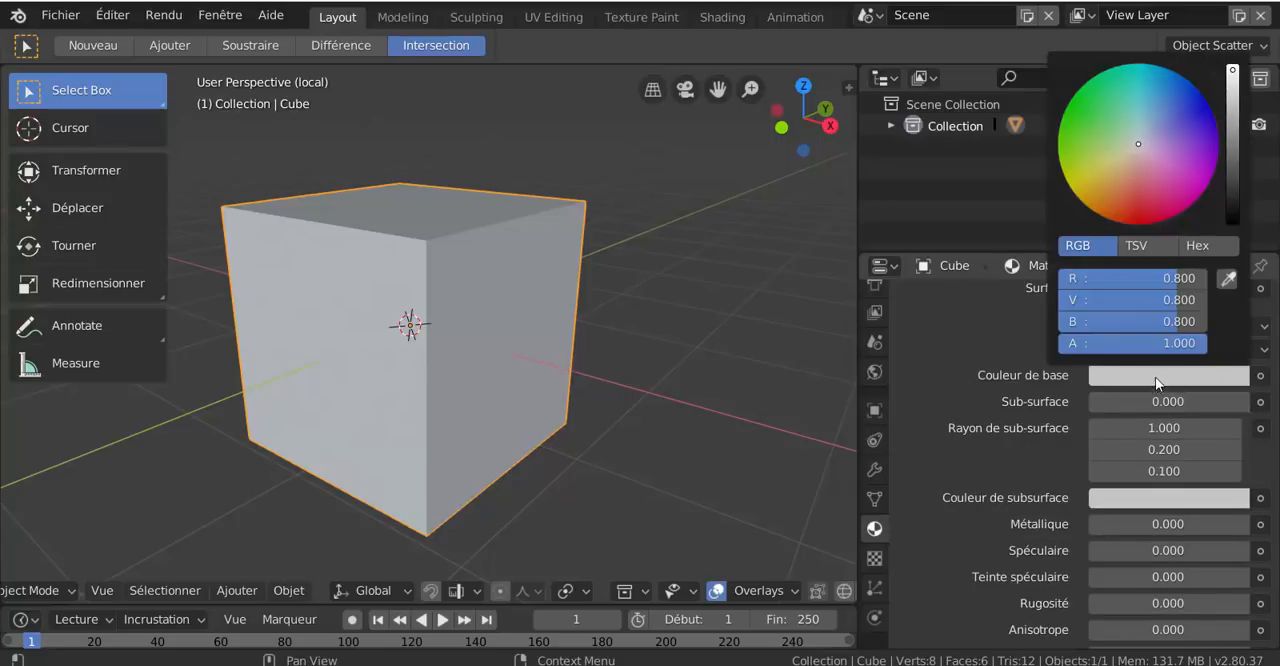
click(1141, 216)
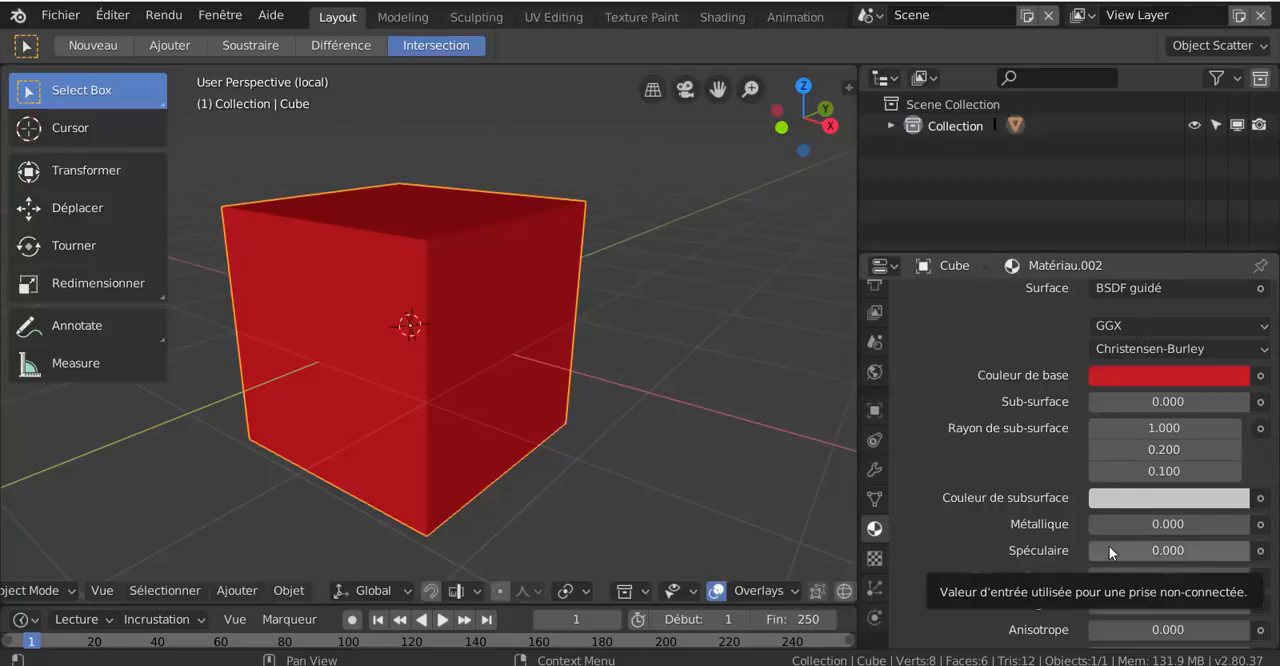
Raise the red material's Métallique value to 0.174 and orbit slightly to check the reflections
scroll(1114, 559, down, 4)
scroll(1114, 559, up, 2)
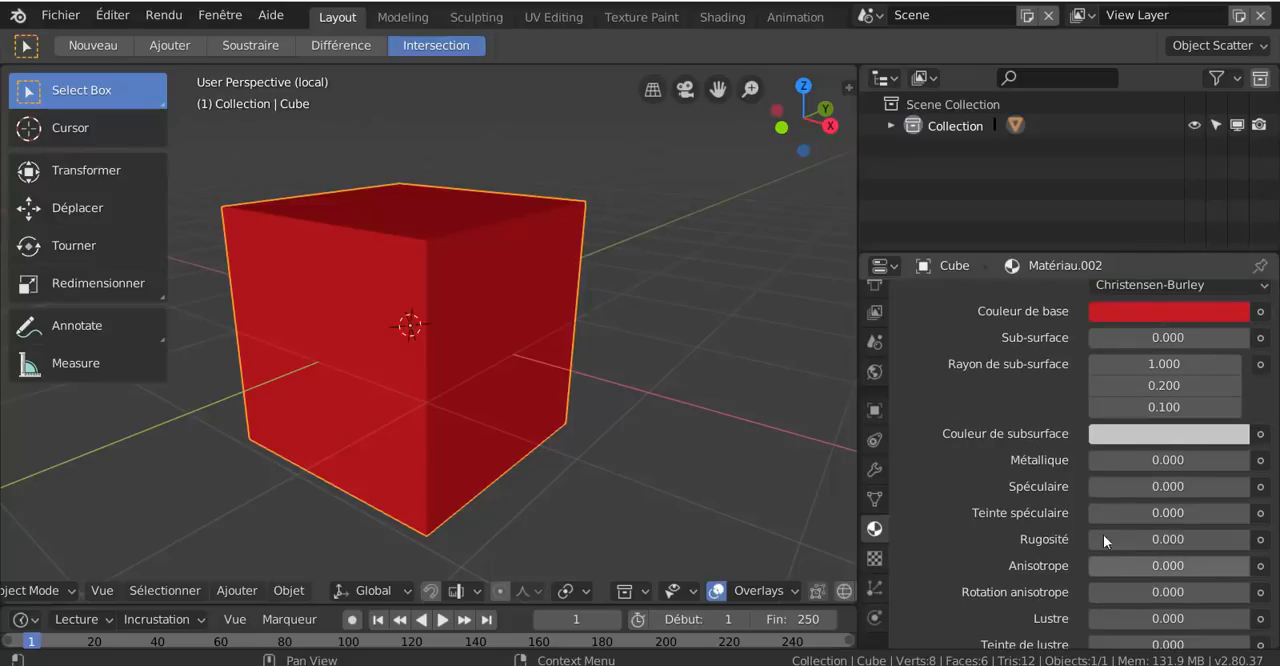
drag(1117, 462, 1140, 461)
middle_drag(717, 430, 737, 447)
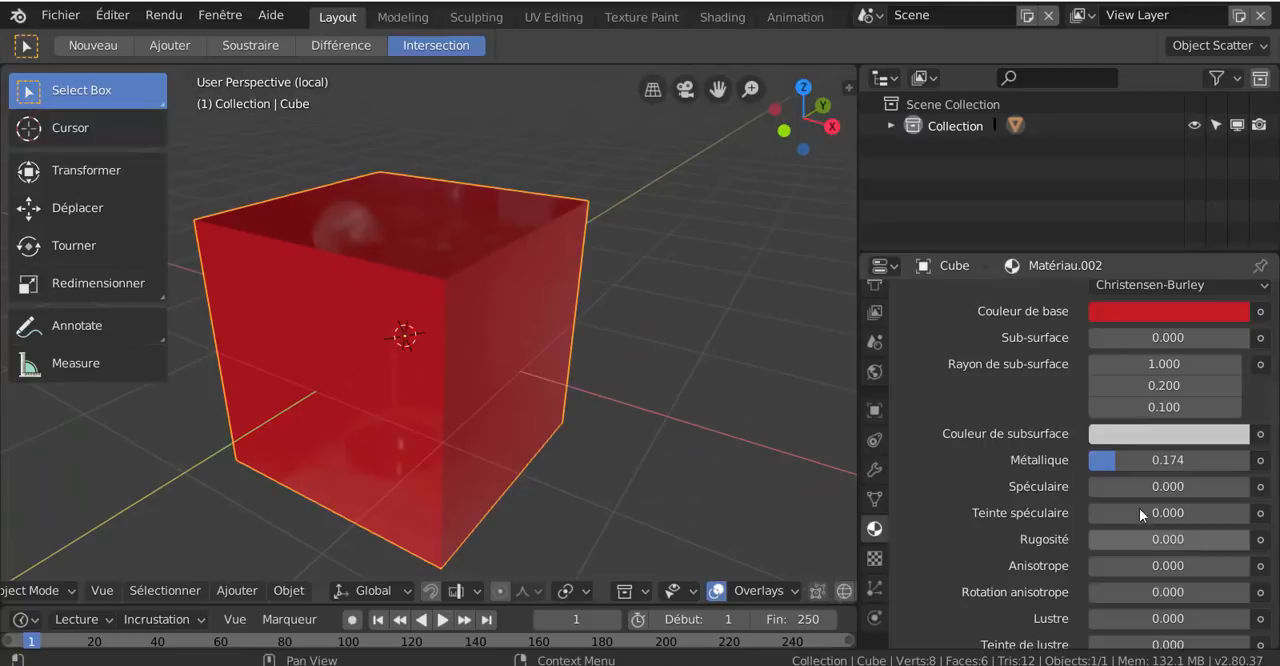
Change the material preview lighting to the outdoor environment with blue sky and buildings, and orbit to see its reflections on the cube
middle_drag(617, 403, 664, 364)
scroll(801, 590, down, 3)
click(802, 589)
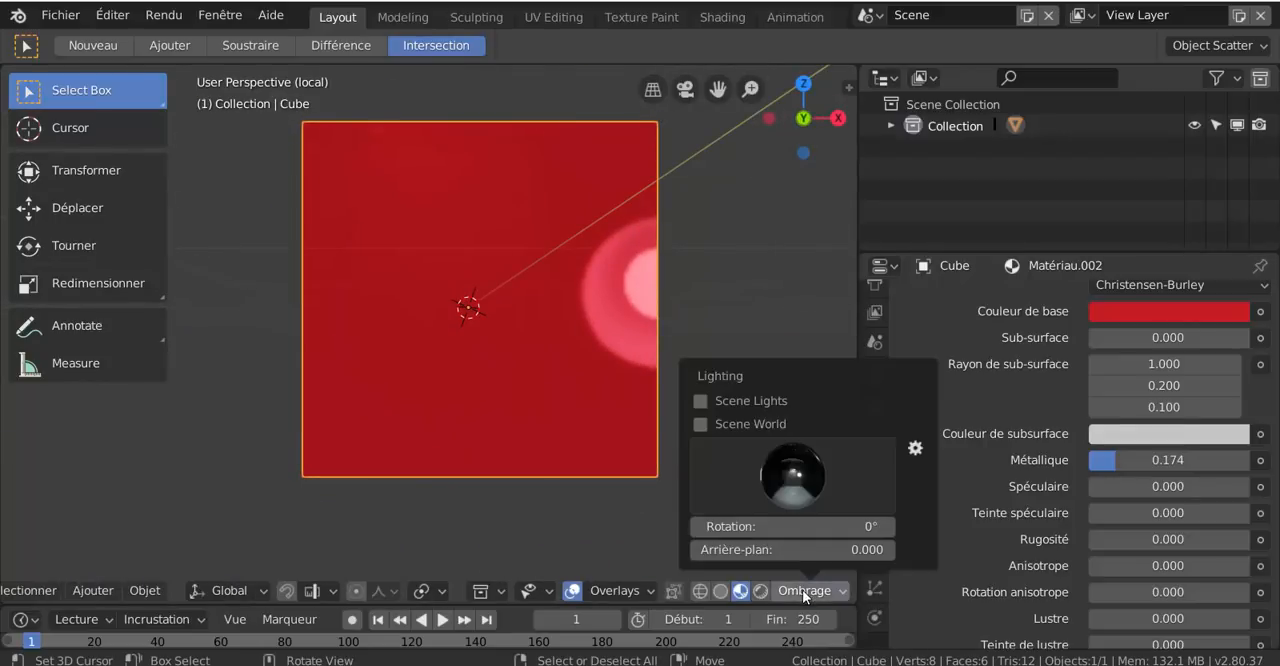
click(795, 483)
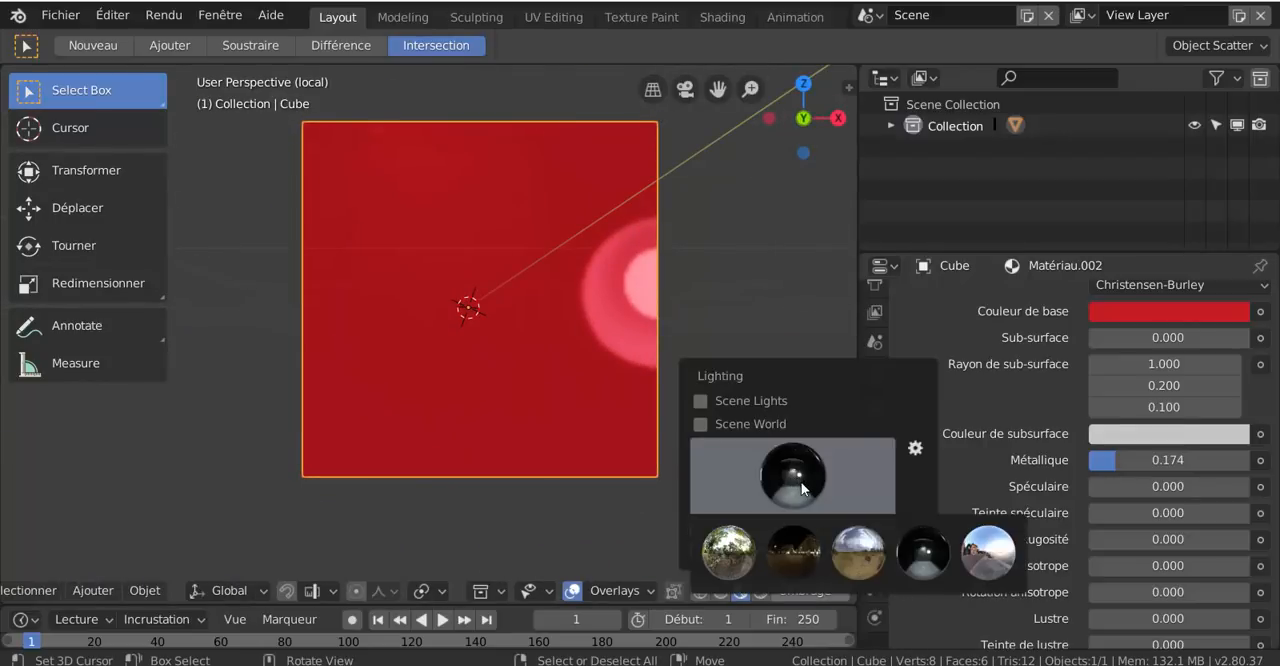
click(975, 550)
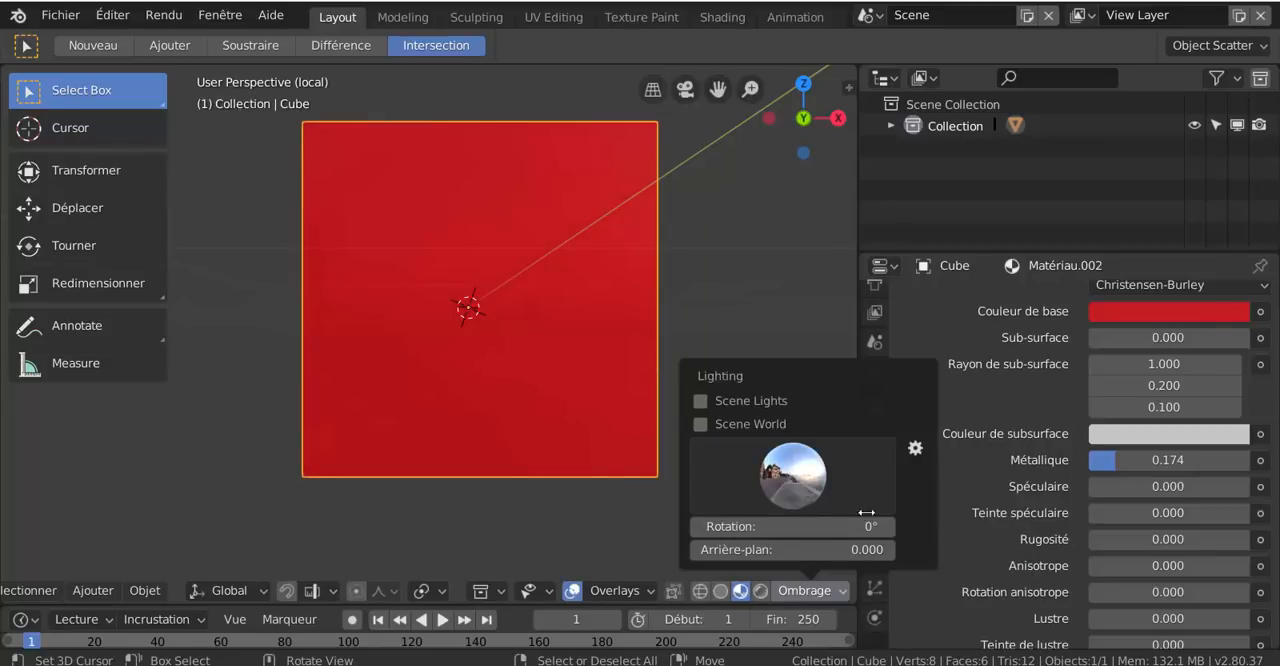
middle_drag(602, 359, 548, 395)
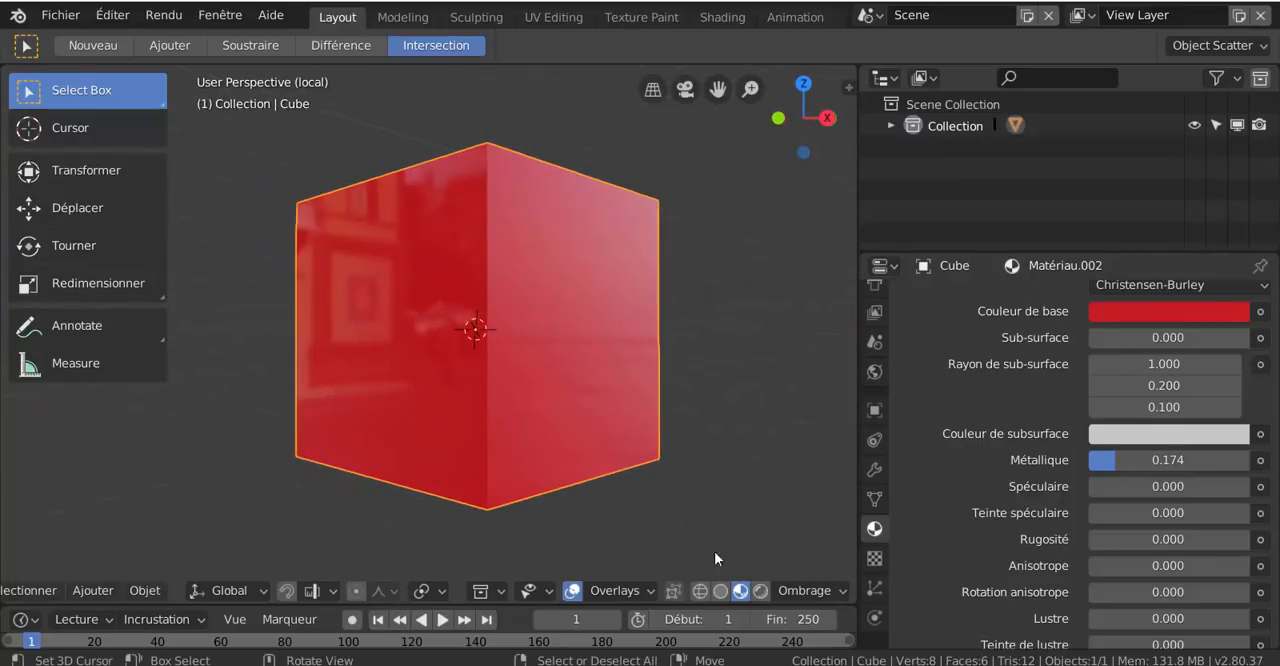
Switch the viewport to Rendered shading and view the red cube against the world background from another angle
click(761, 591)
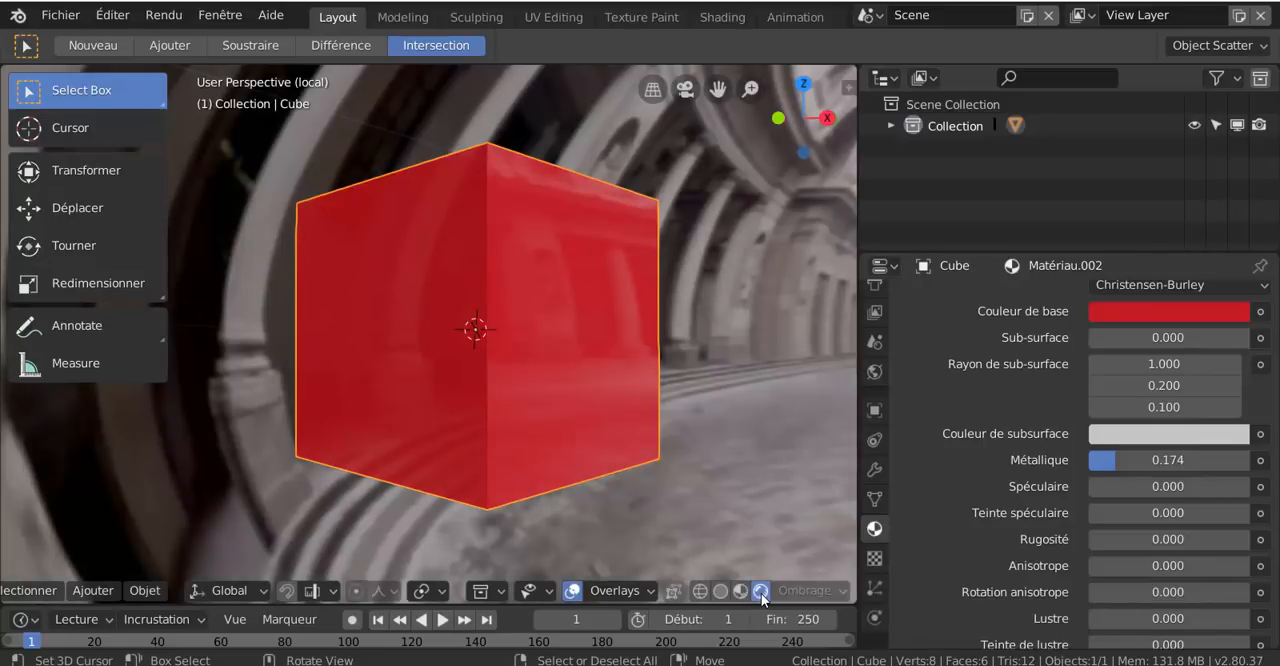
scroll(701, 454, down, 3)
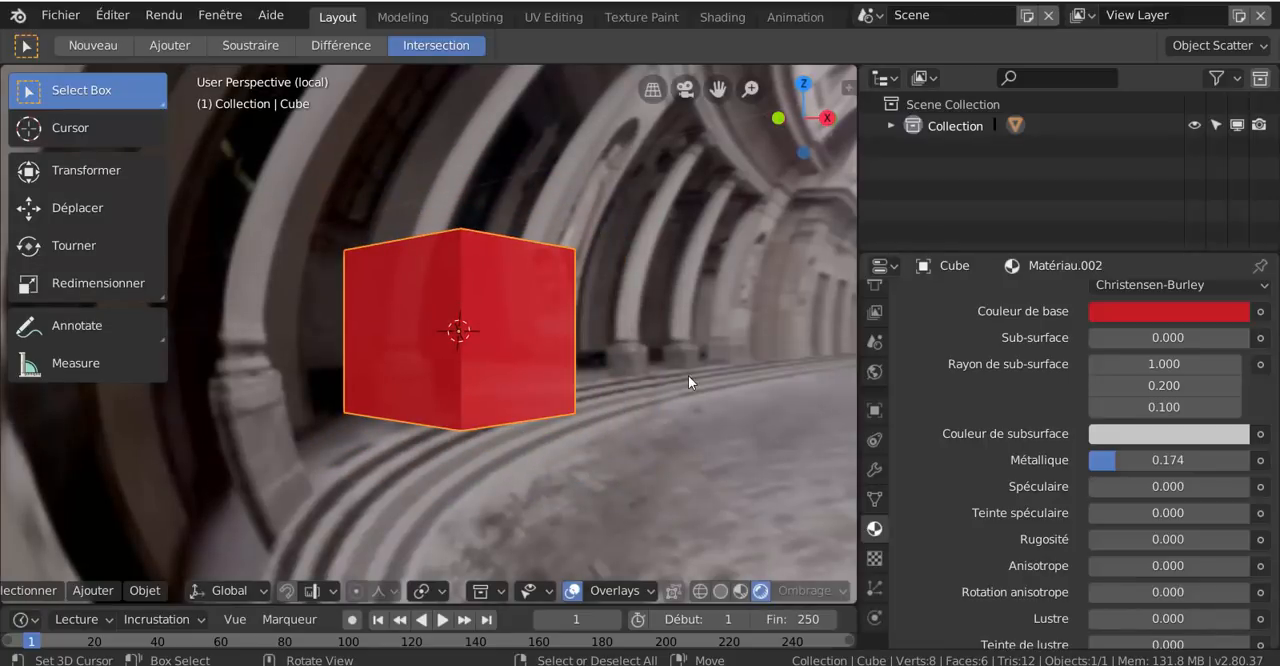
middle_drag(569, 446, 590, 428)
scroll(622, 451, up, 2)
scroll(670, 474, down, 3)
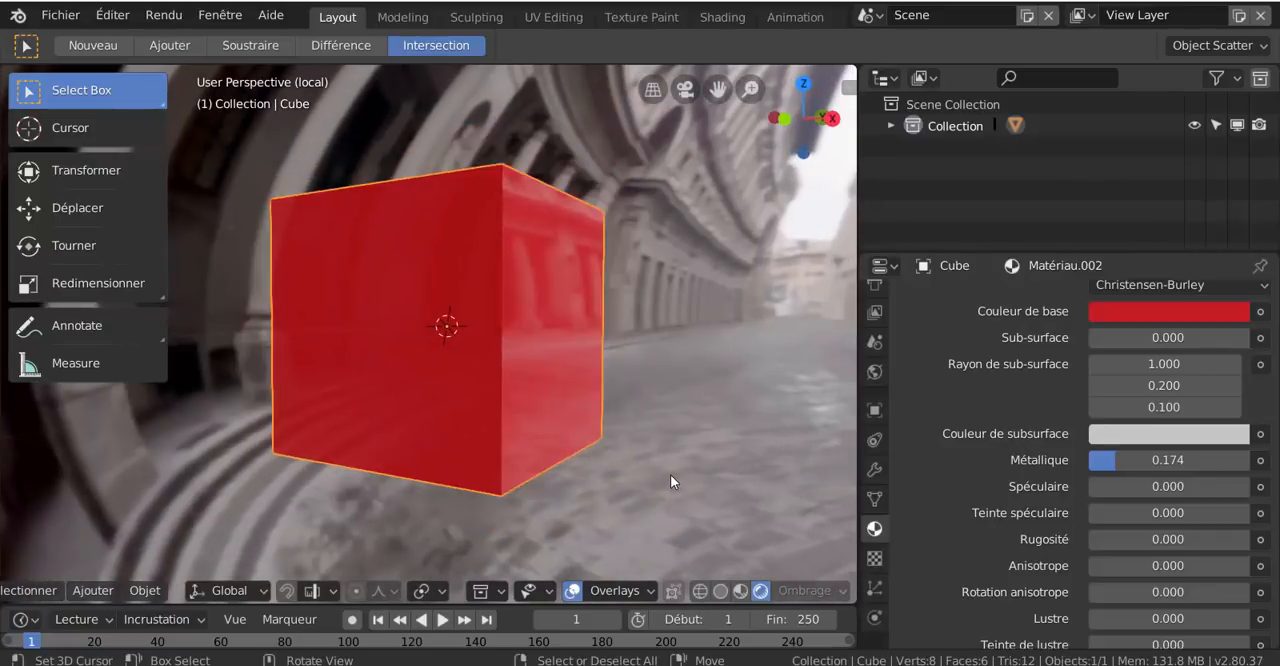
Look through the red cube material's surface parameters, from Métallique down to Transmission, Normale and Tangent
scroll(670, 474, up, 2)
scroll(993, 484, down, 6)
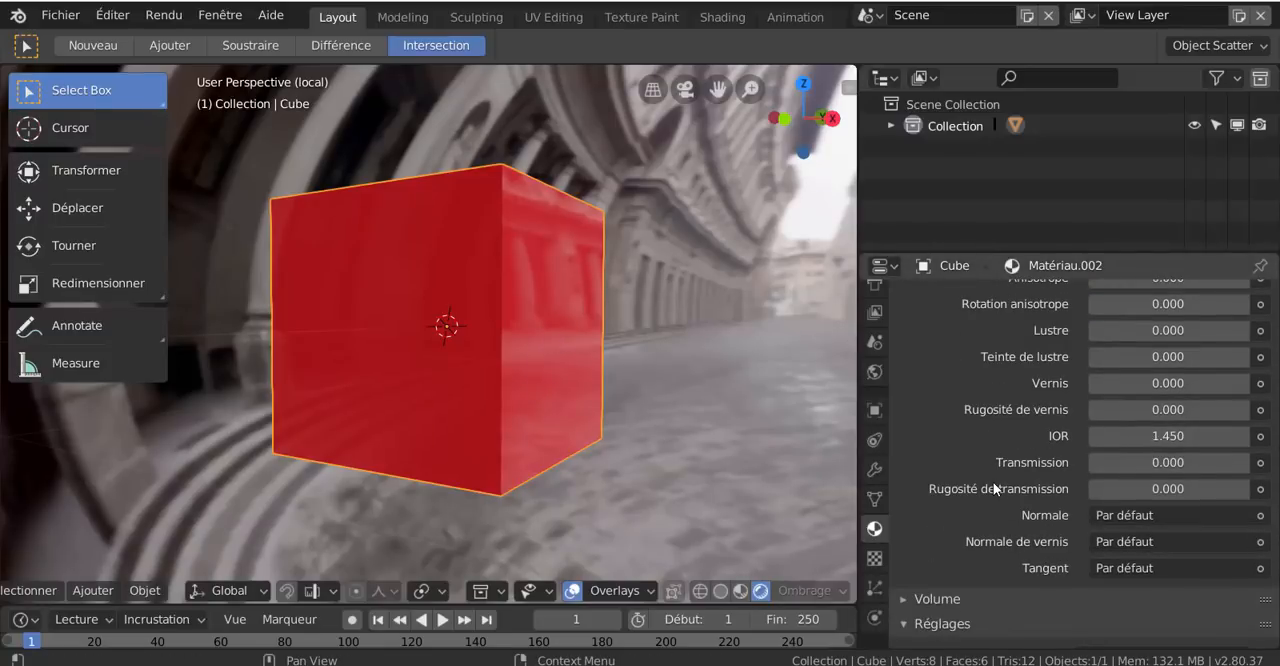
scroll(993, 482, up, 5)
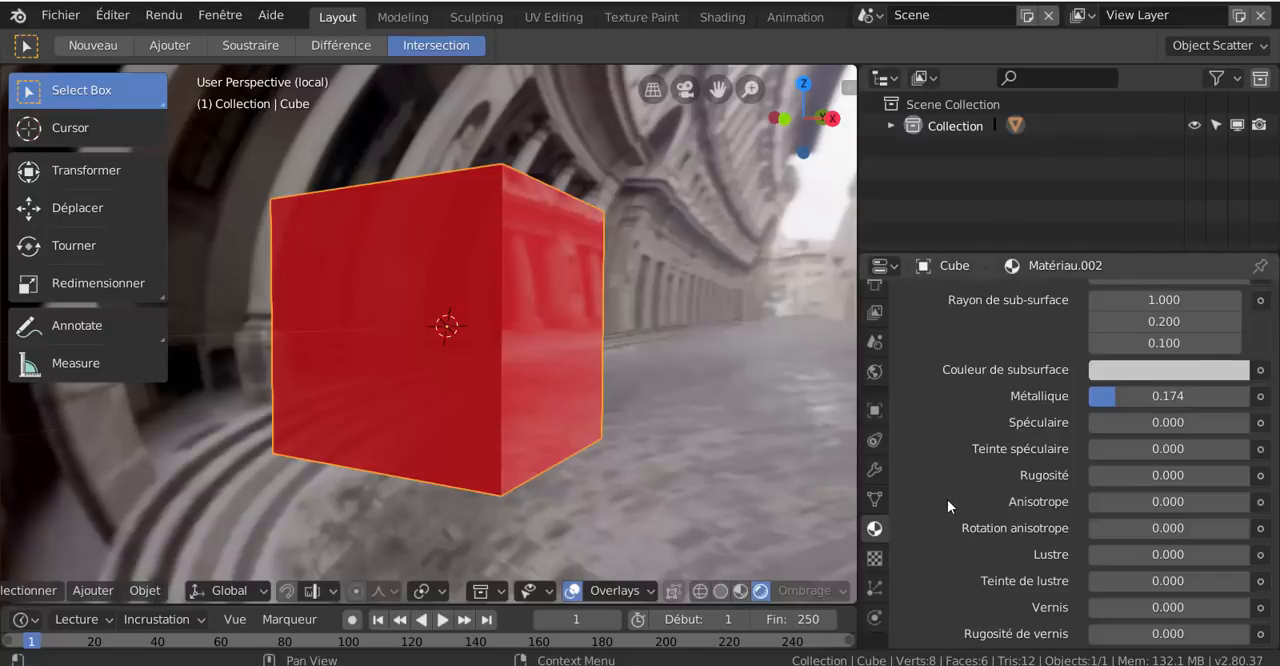
scroll(956, 513, down, 5)
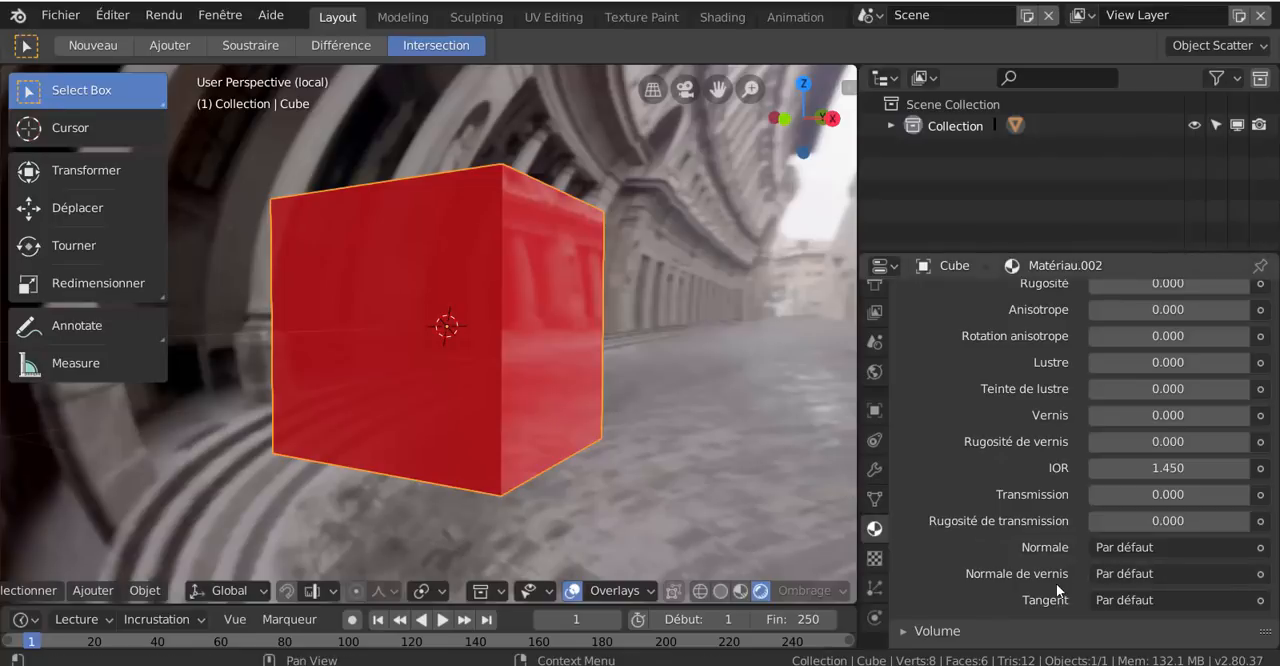
scroll(1027, 550, up, 4)
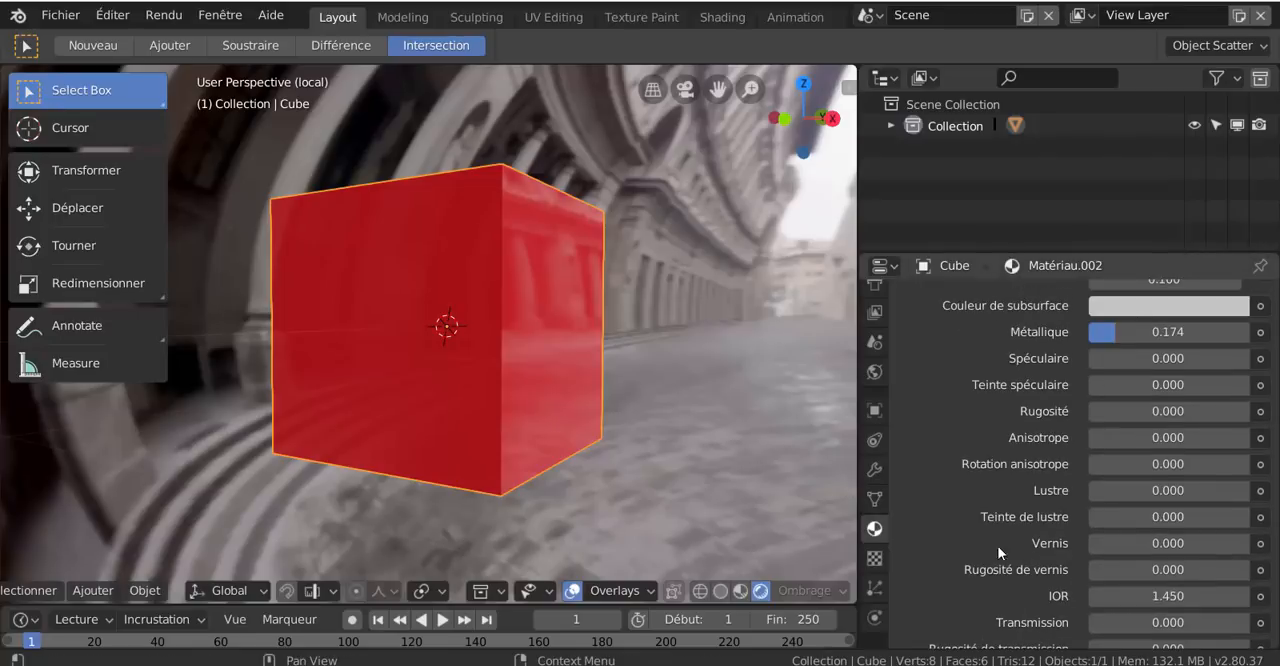
Link the world background's Force to the light path's Profondeur de diffusion output and view the cube from another angle
click(874, 371)
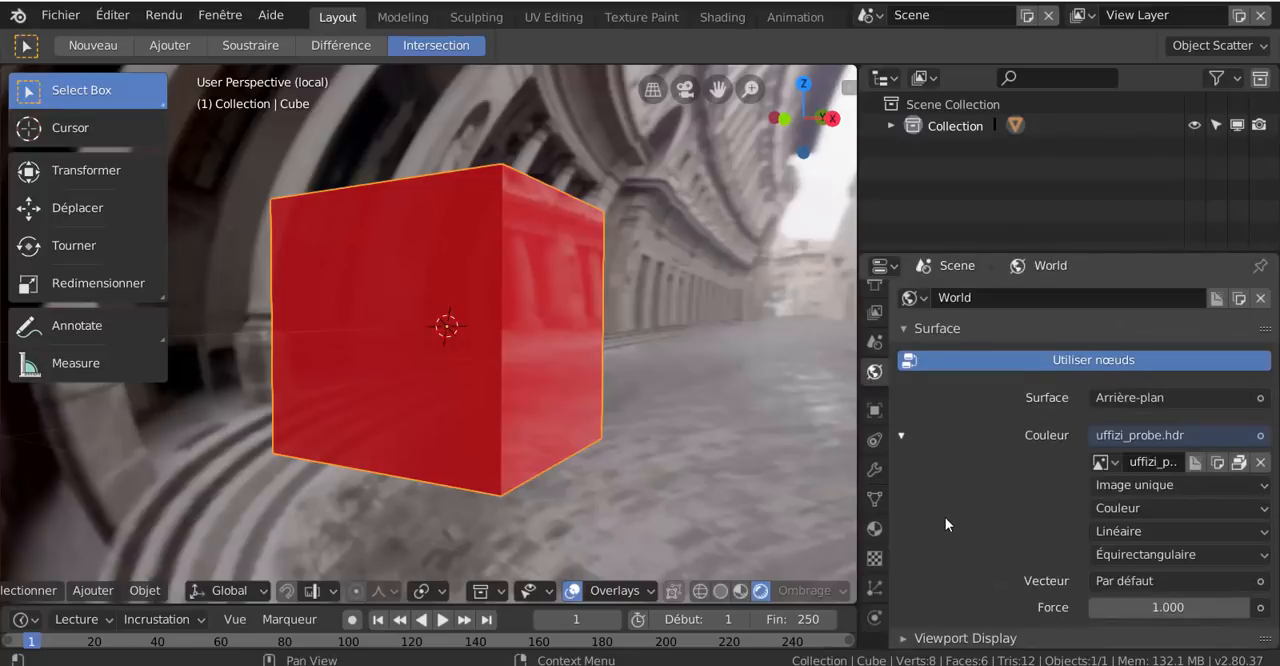
scroll(945, 517, down, 1)
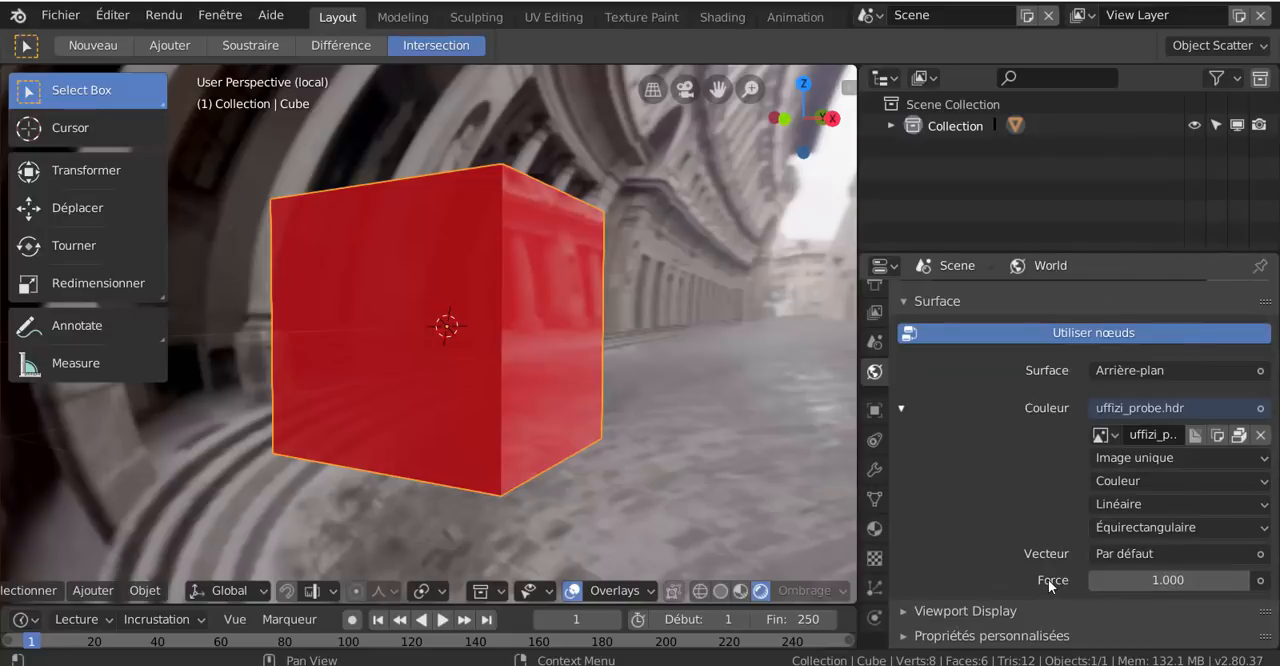
click(1259, 582)
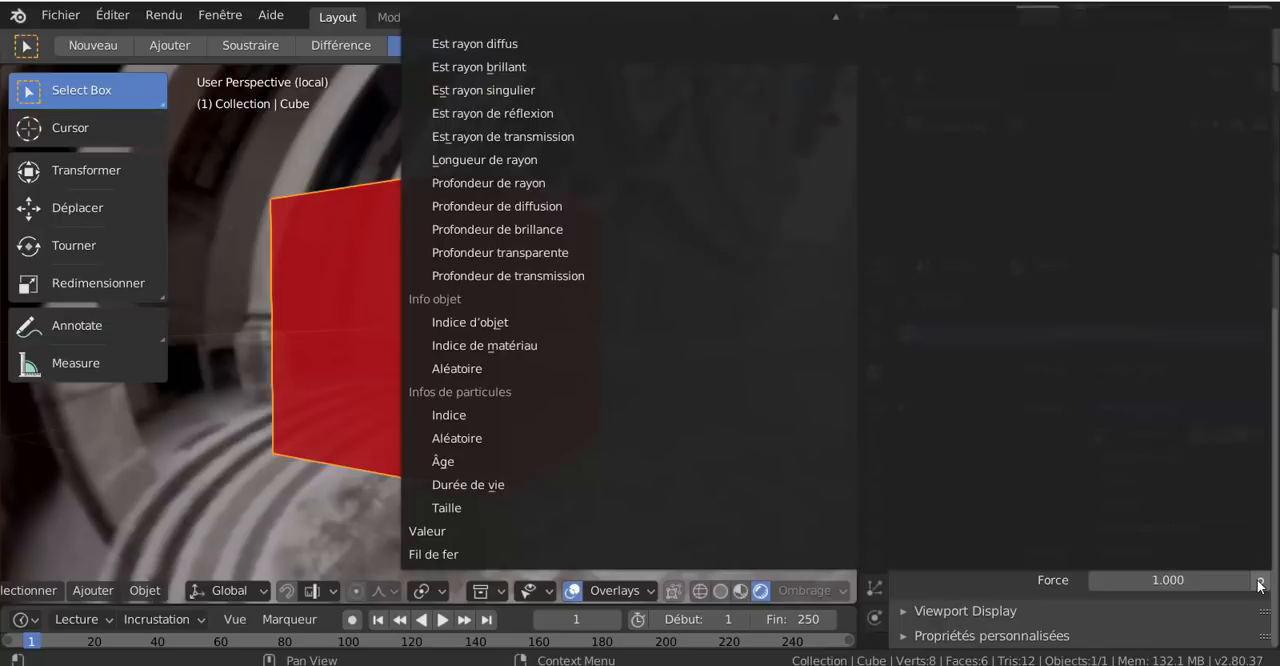
key(Escape)
click(1259, 582)
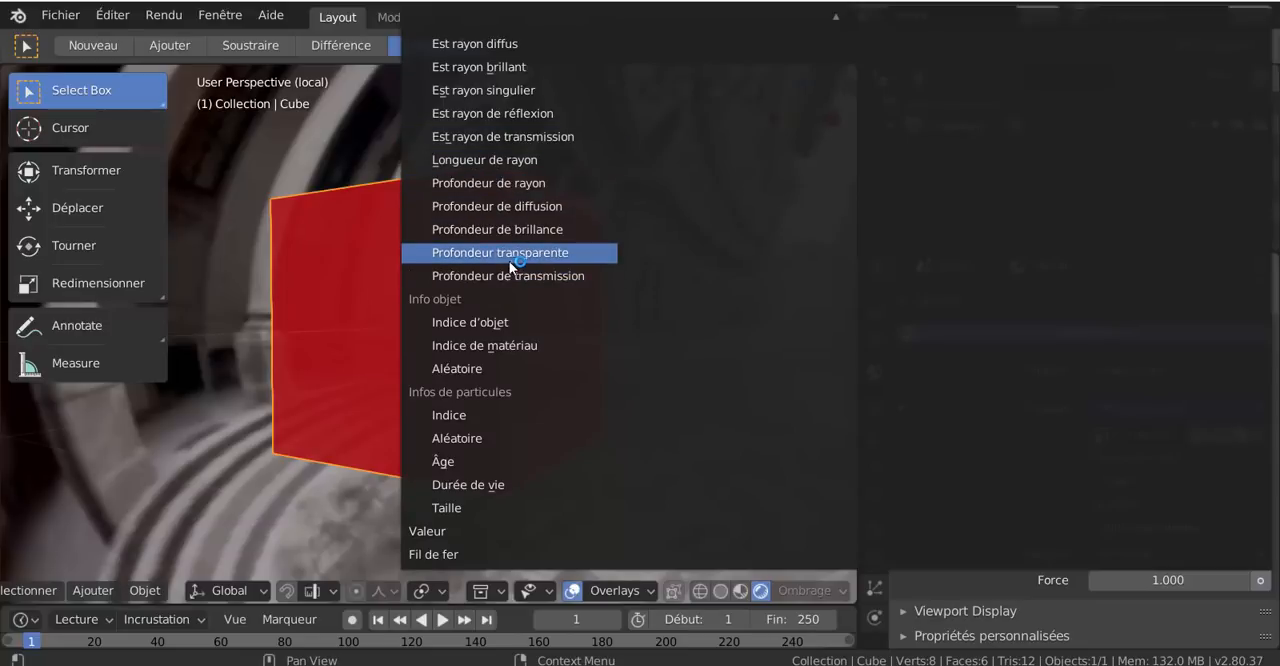
click(491, 209)
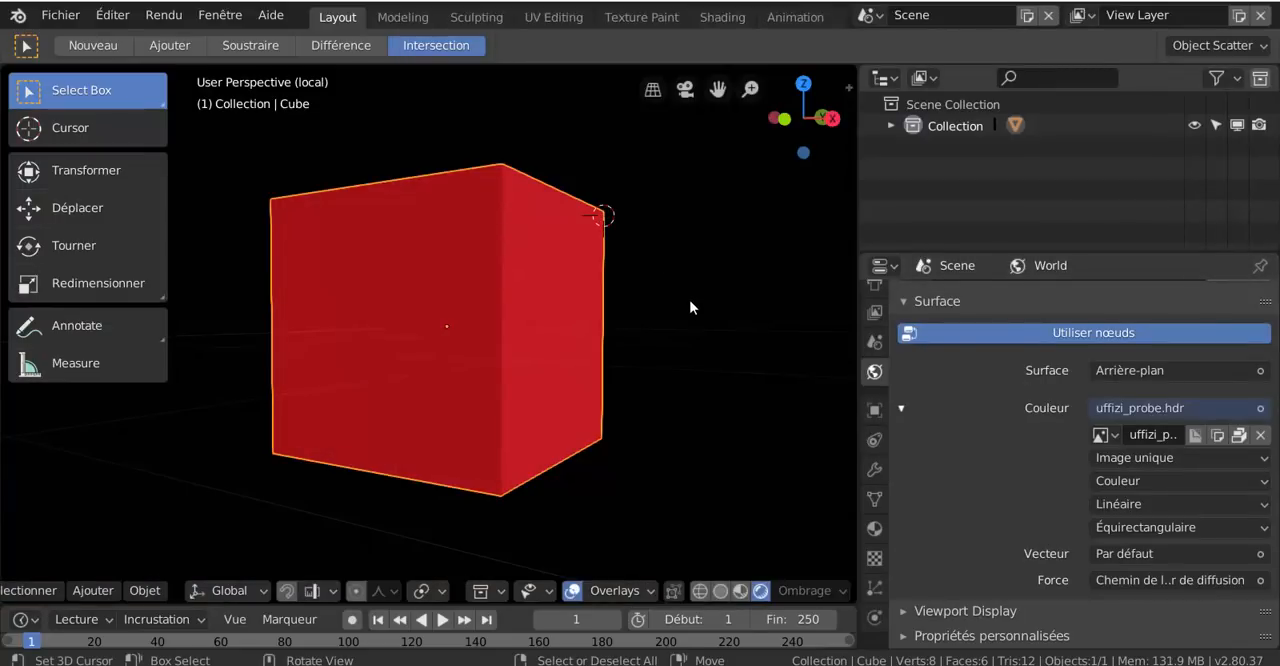
middle_drag(689, 306, 460, 426)
scroll(455, 399, up, 5)
middle_drag(479, 355, 535, 312)
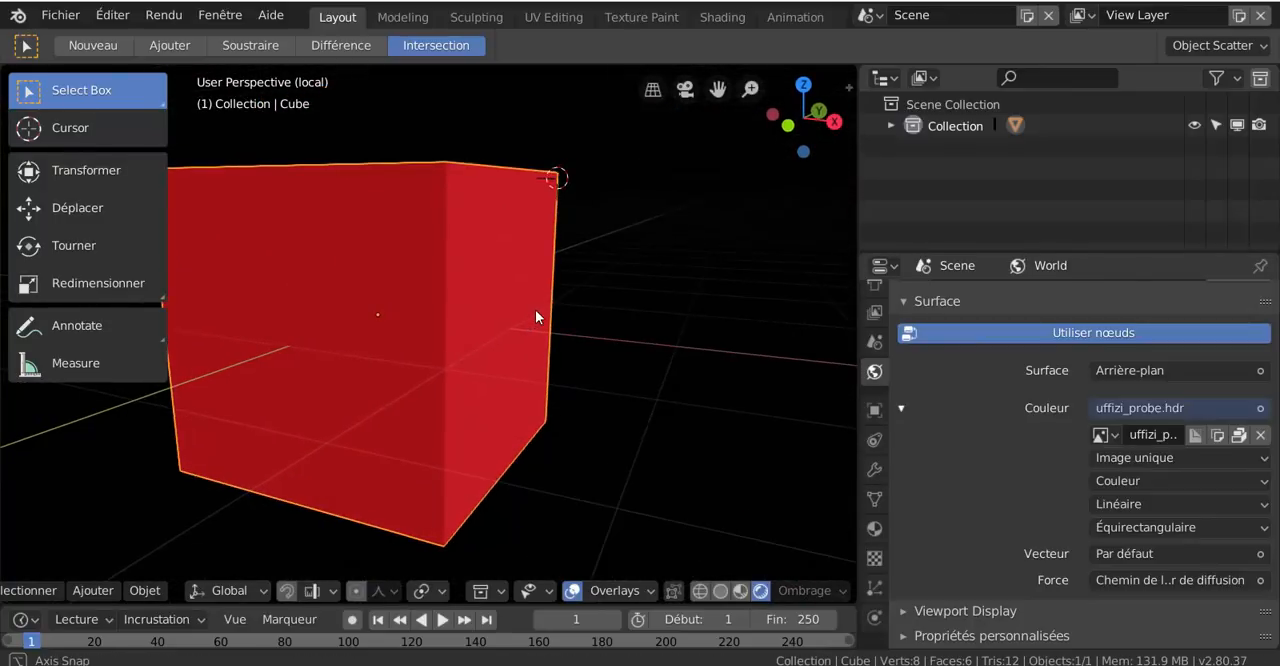
scroll(535, 315, down, 3)
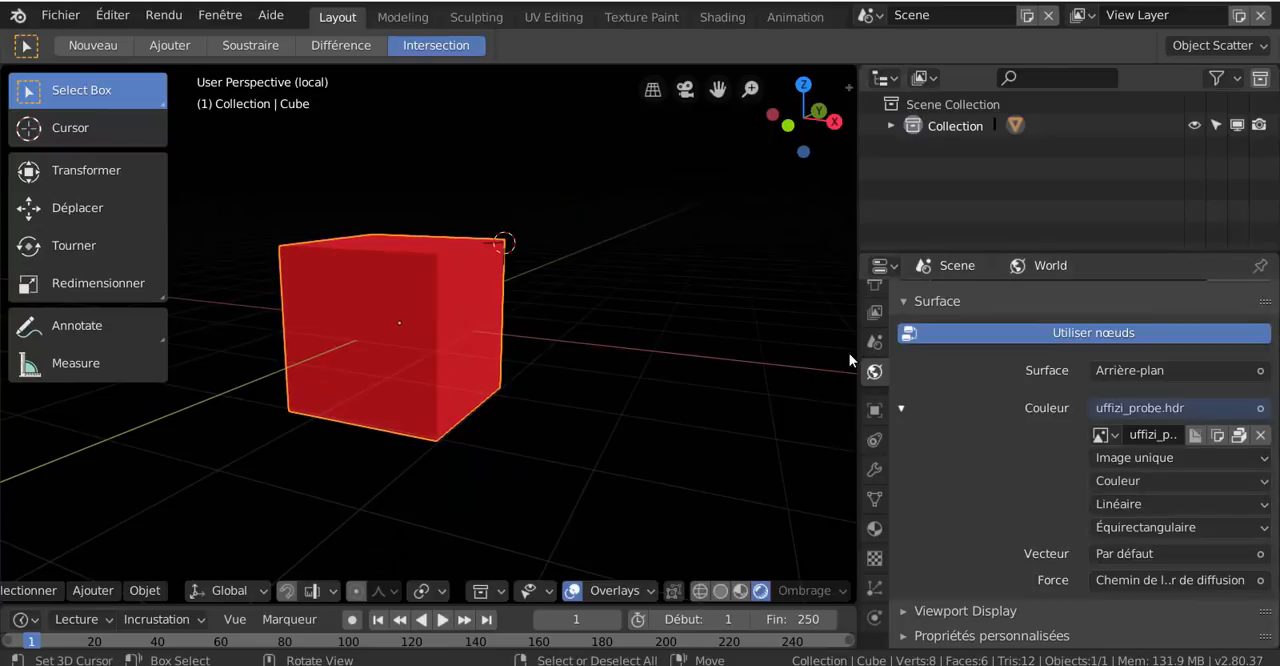
Set the cube material's Métallique to 0.612 and Spéculaire to 0.470, and look at the cube up close
click(874, 528)
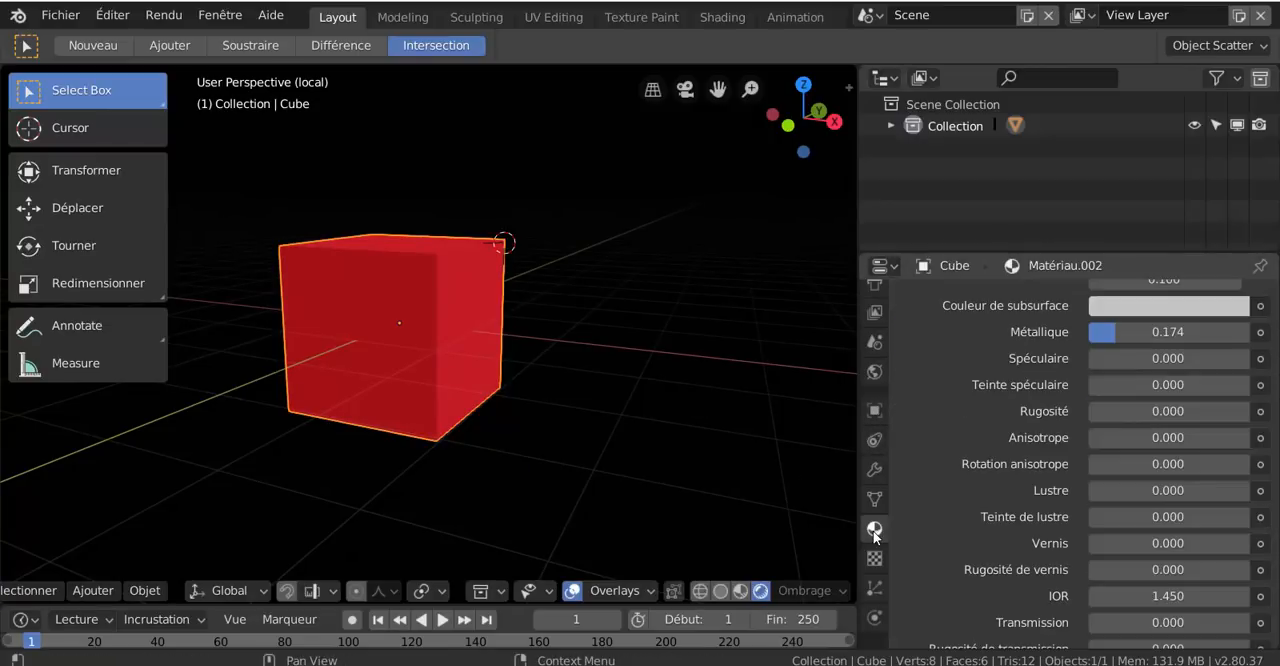
scroll(1110, 480, up, 3)
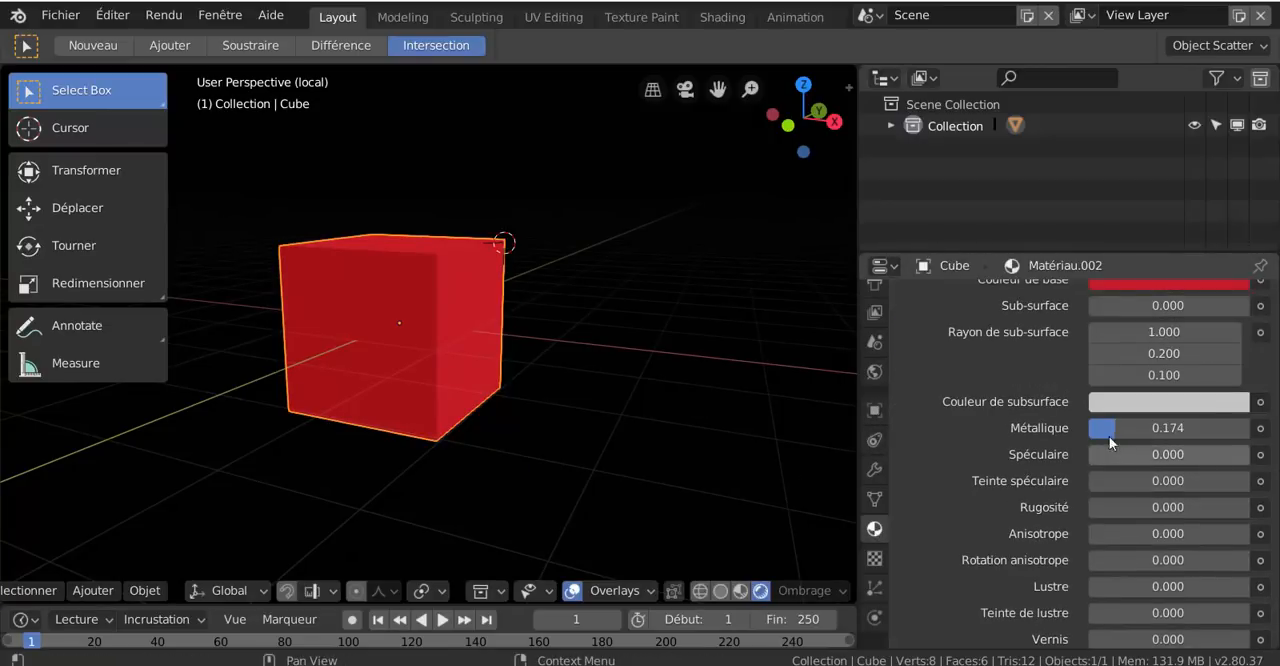
drag(1093, 454, 1201, 430)
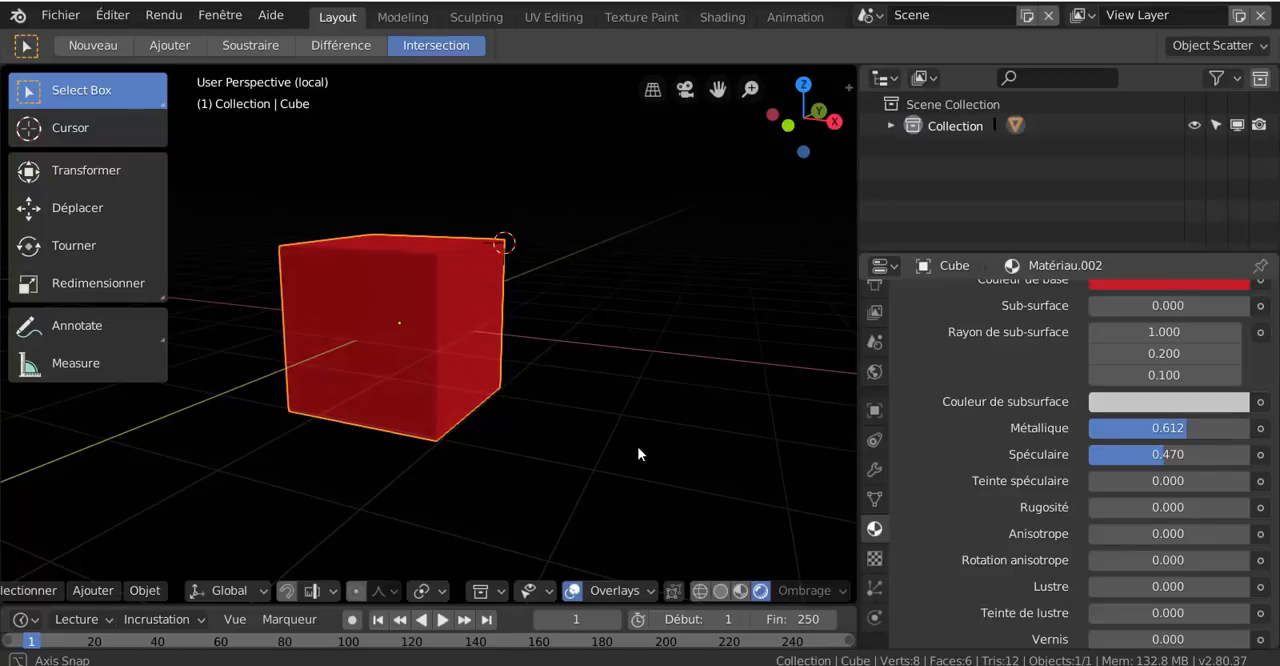
middle_drag(637, 446, 679, 465)
scroll(676, 460, up, 4)
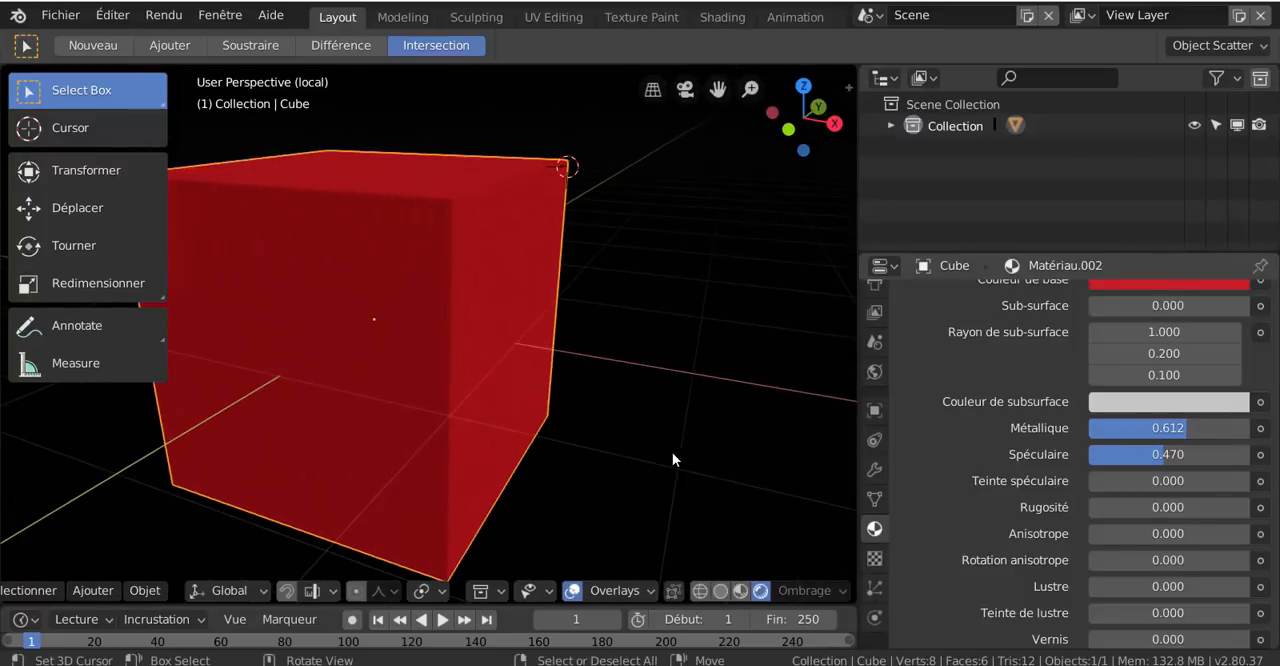
scroll(1063, 430, down, 3)
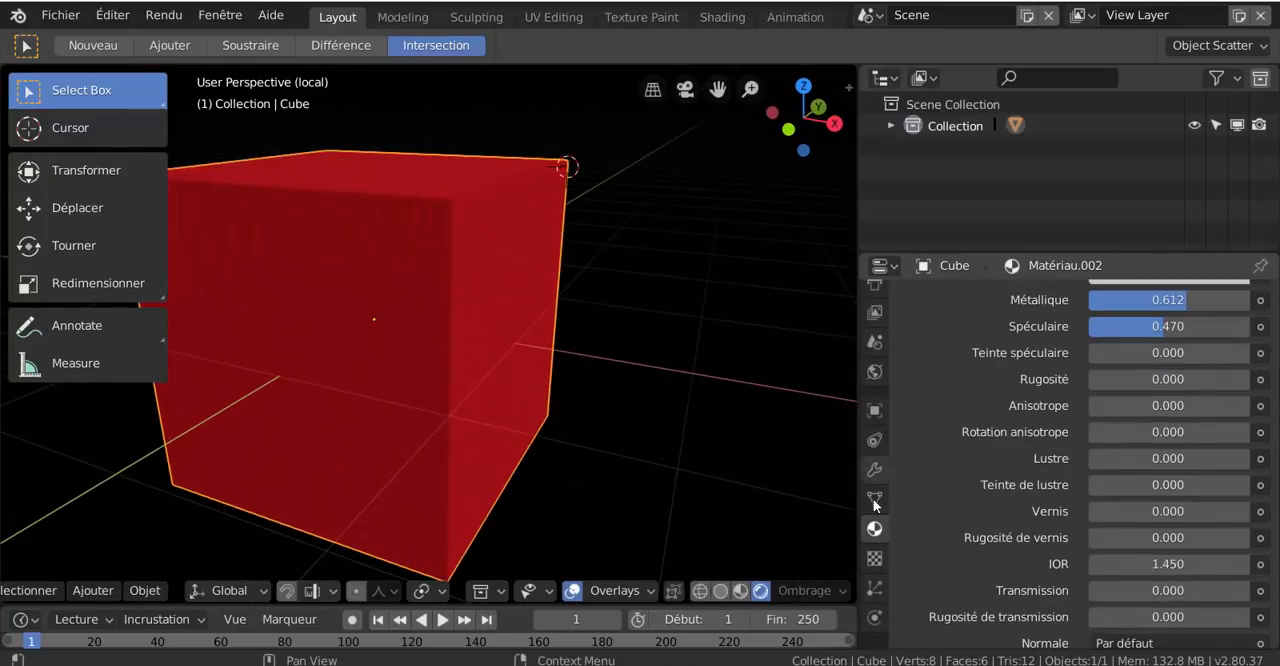
Change the world background's Force link to the light path's Profondeur de rayon output and orbit to check the cube's reflections
click(875, 374)
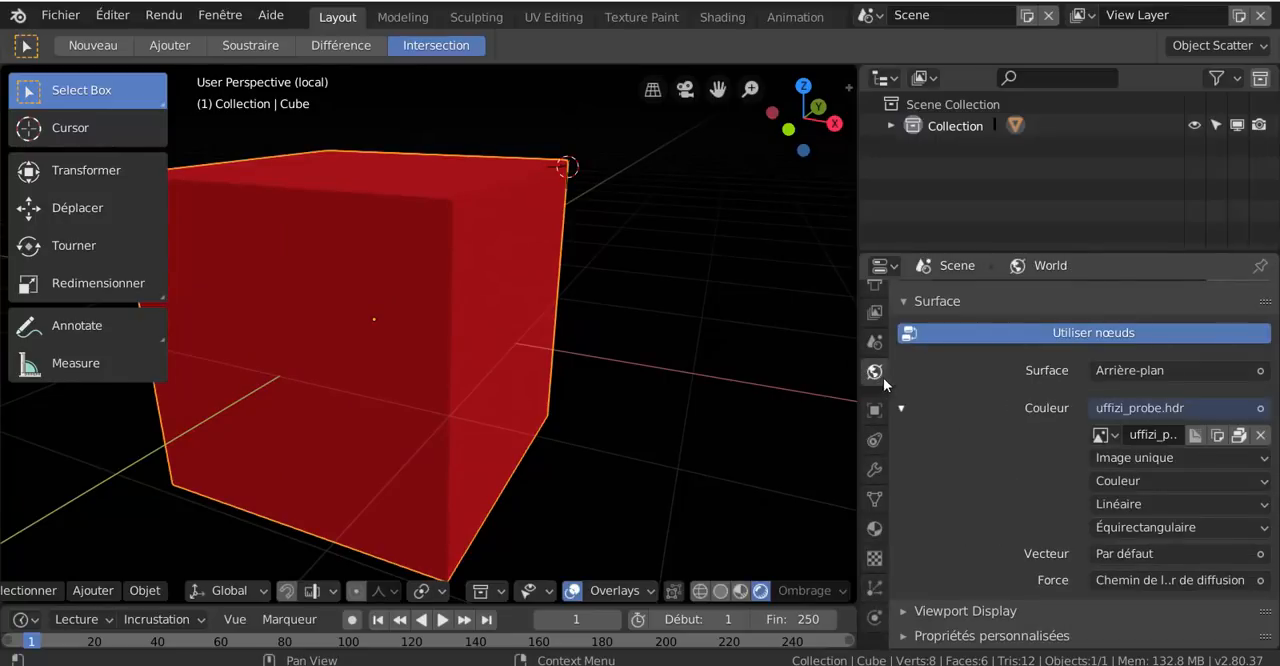
click(1177, 579)
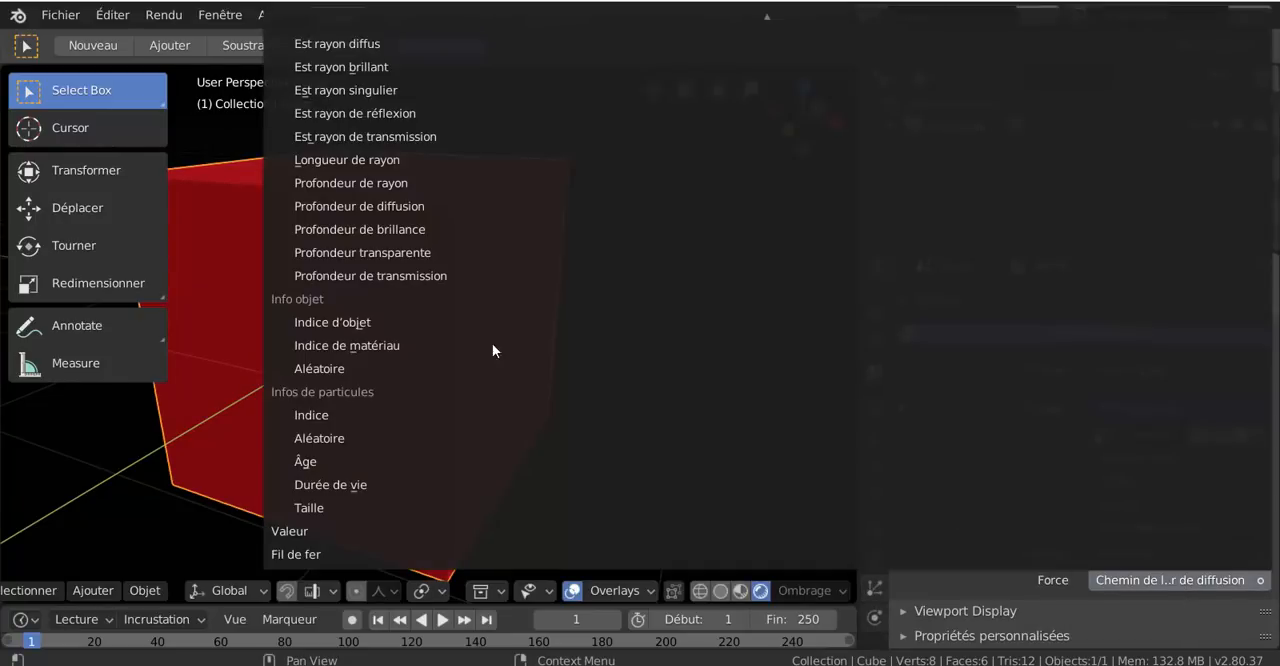
click(351, 188)
scroll(600, 335, down, 5)
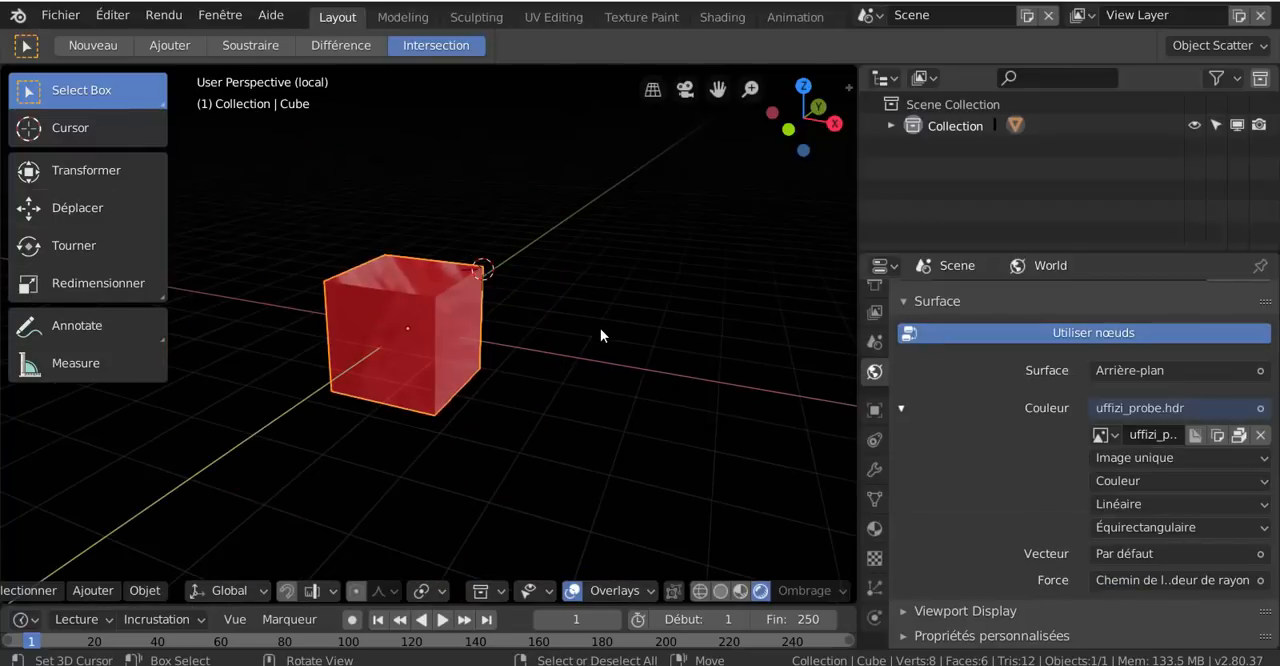
mouse_move(600, 335)
middle_down()
mouse_move(523, 360)
mouse_move(534, 331)
mouse_move(523, 357)
mouse_move(588, 343)
middle_up()
scroll(453, 359, up, 3)
middle_drag(441, 346, 427, 340)
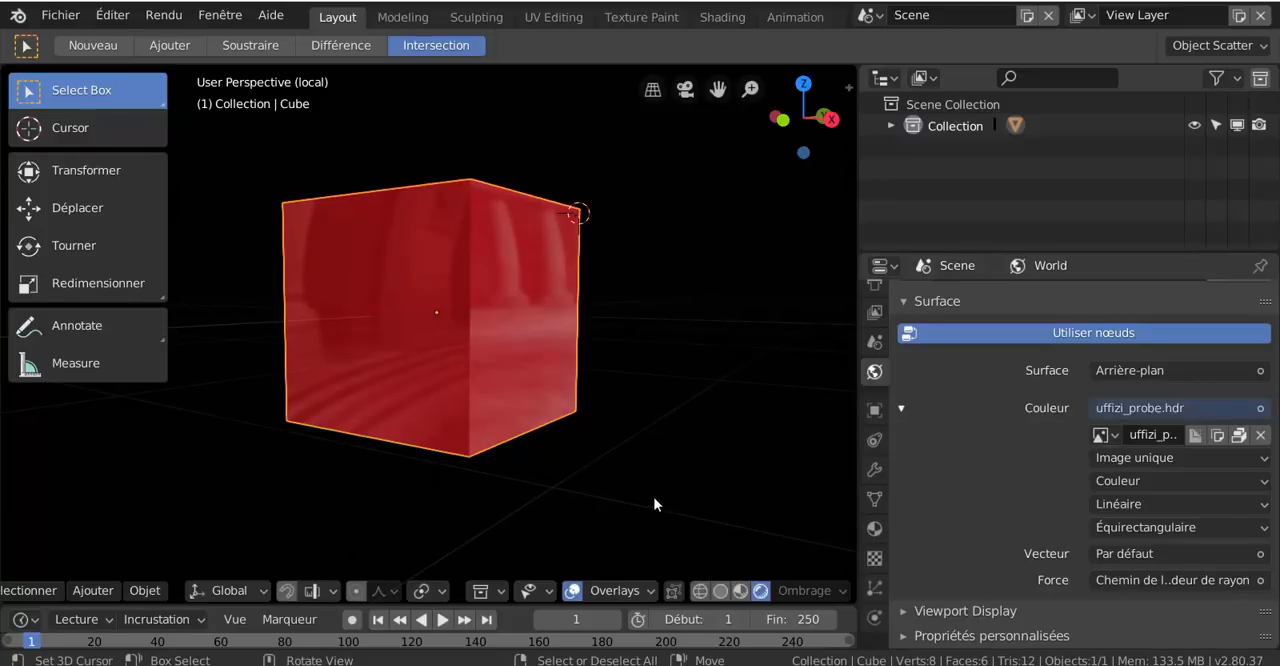
middle_drag(654, 504, 579, 473)
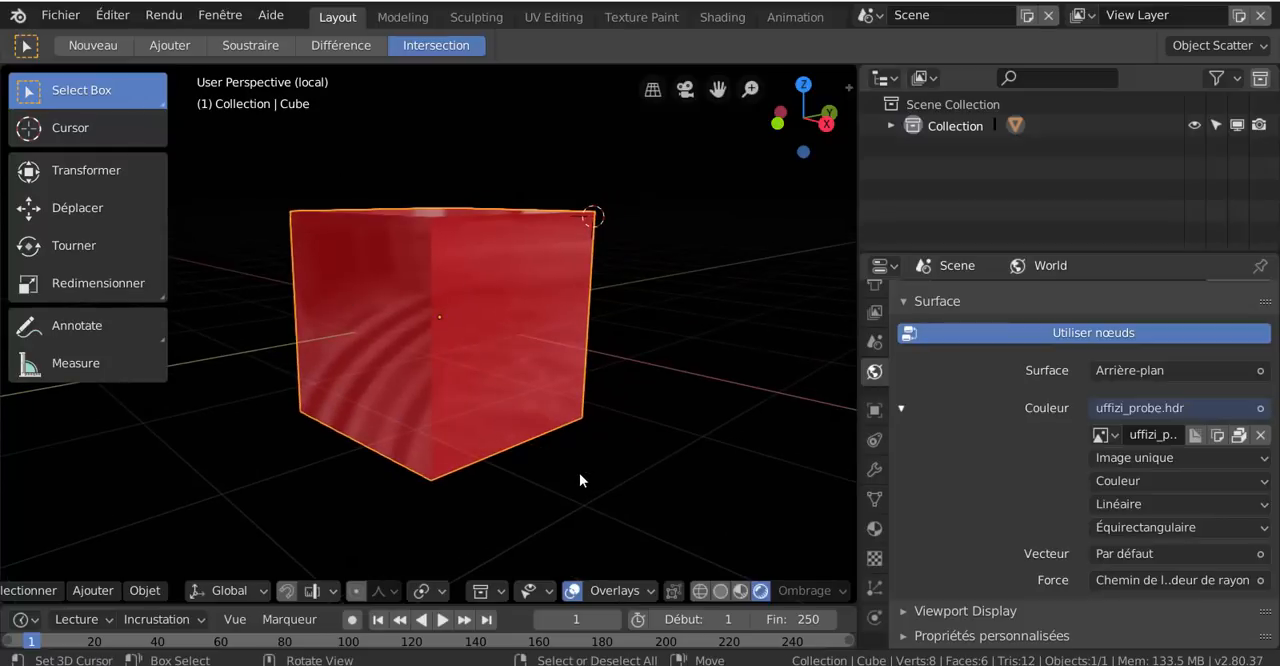
Switch the viewport to Solid shading and light it with the glossy red MatCap, viewing the cube from another angle
click(701, 592)
click(721, 592)
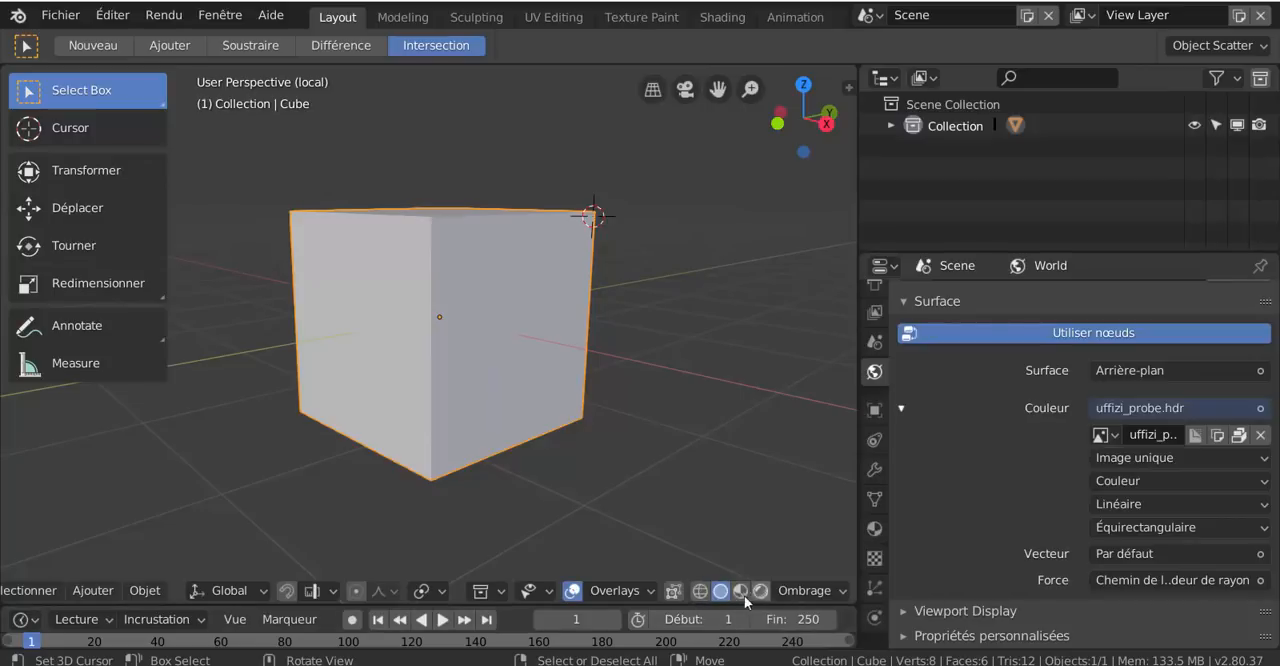
click(793, 590)
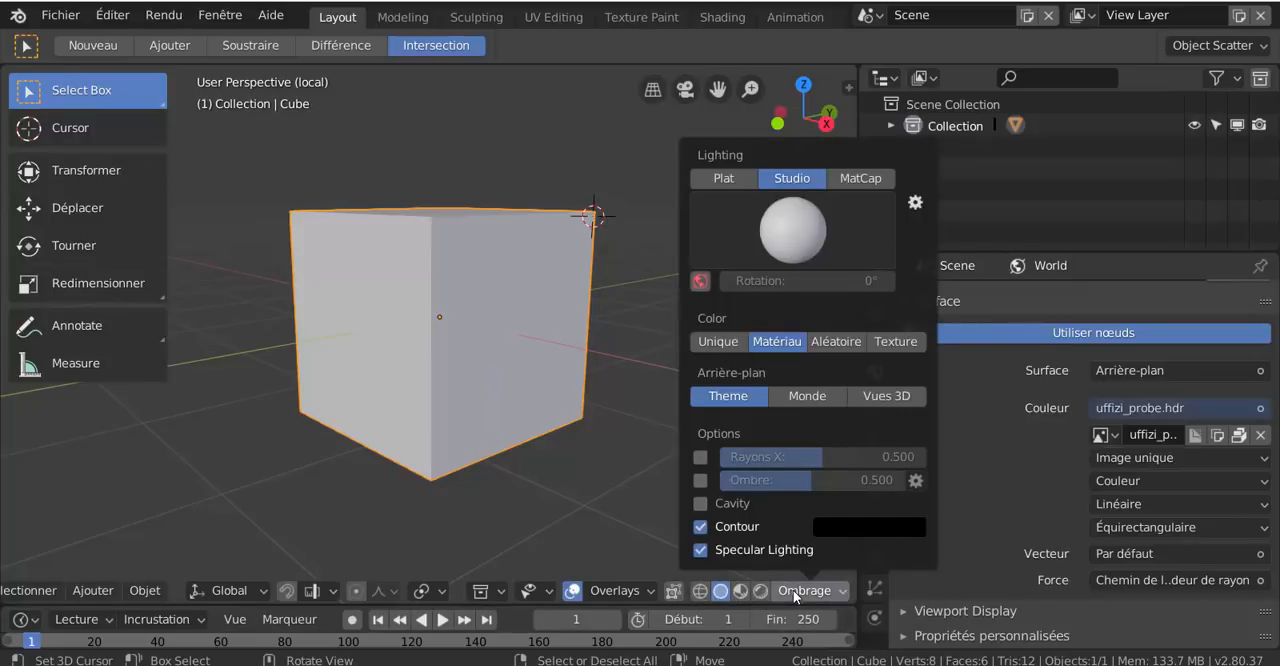
click(798, 223)
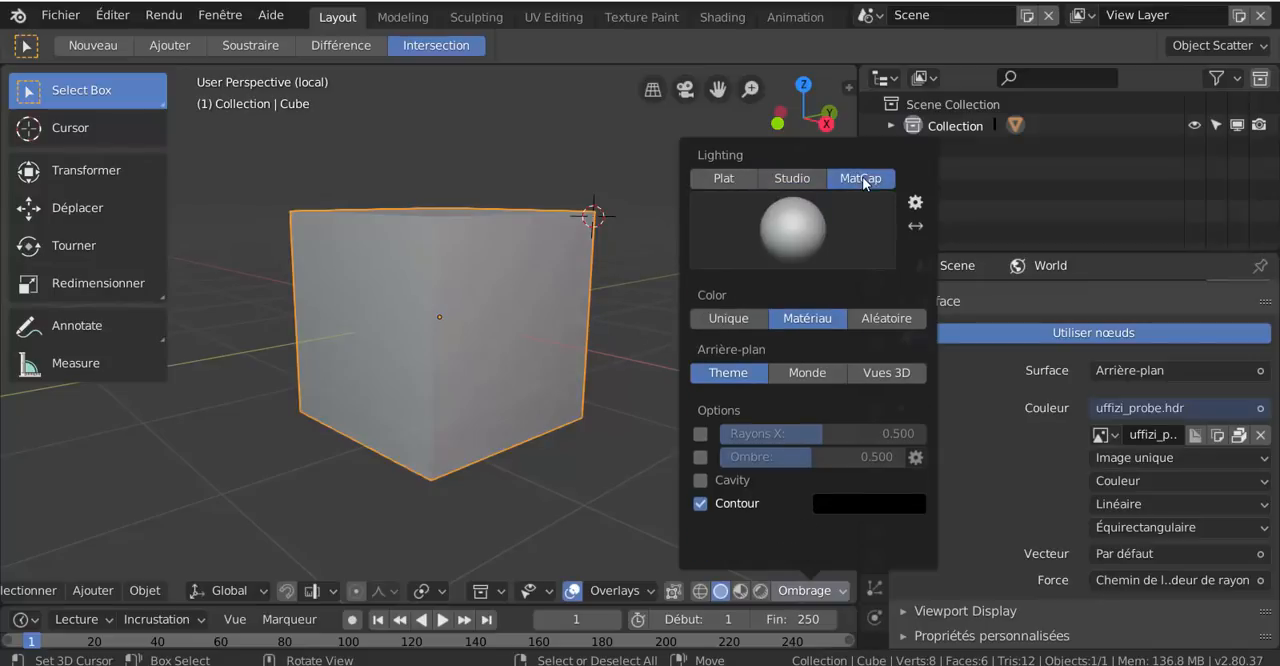
click(830, 234)
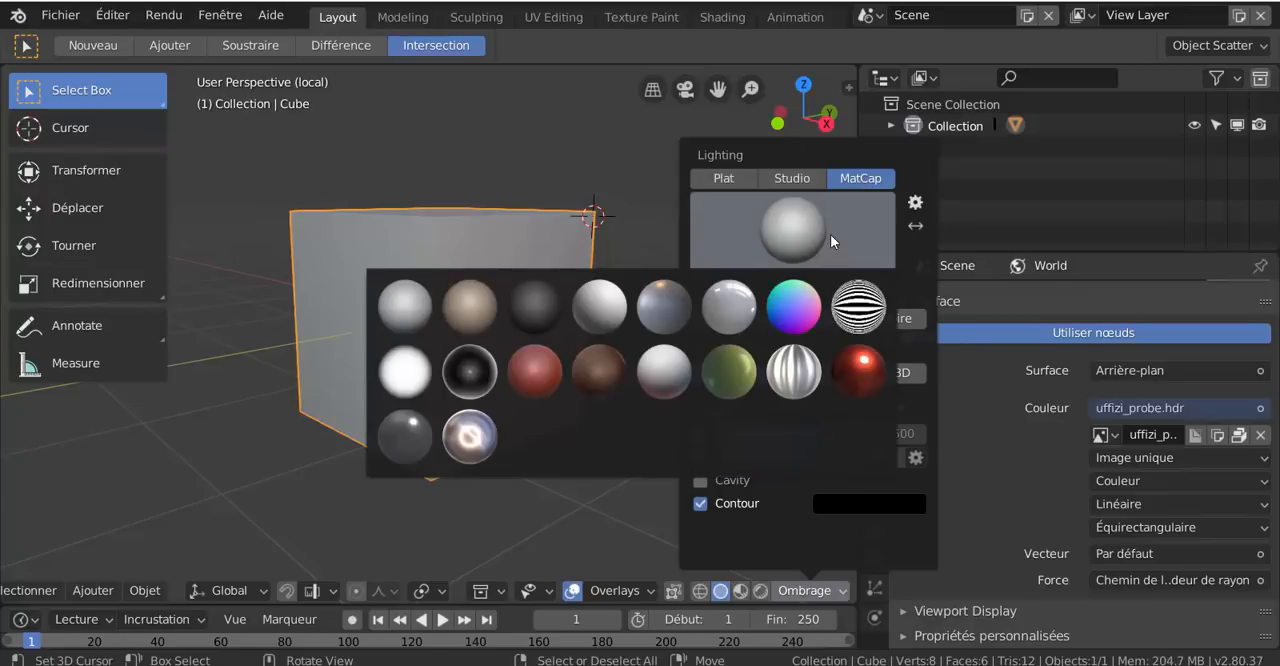
click(862, 376)
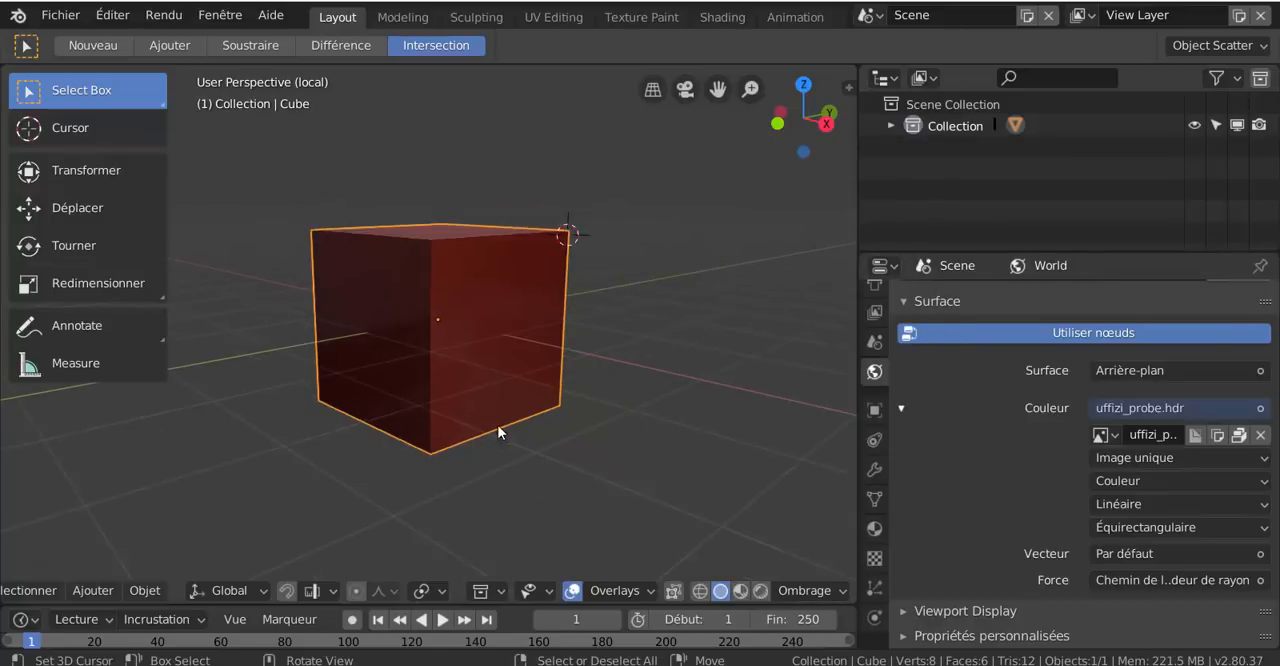
mouse_move(500, 429)
middle_down()
mouse_move(474, 420)
mouse_move(517, 354)
mouse_move(597, 330)
mouse_move(544, 333)
mouse_move(436, 416)
mouse_move(497, 411)
mouse_move(658, 352)
middle_up()
scroll(676, 335, up, 3)
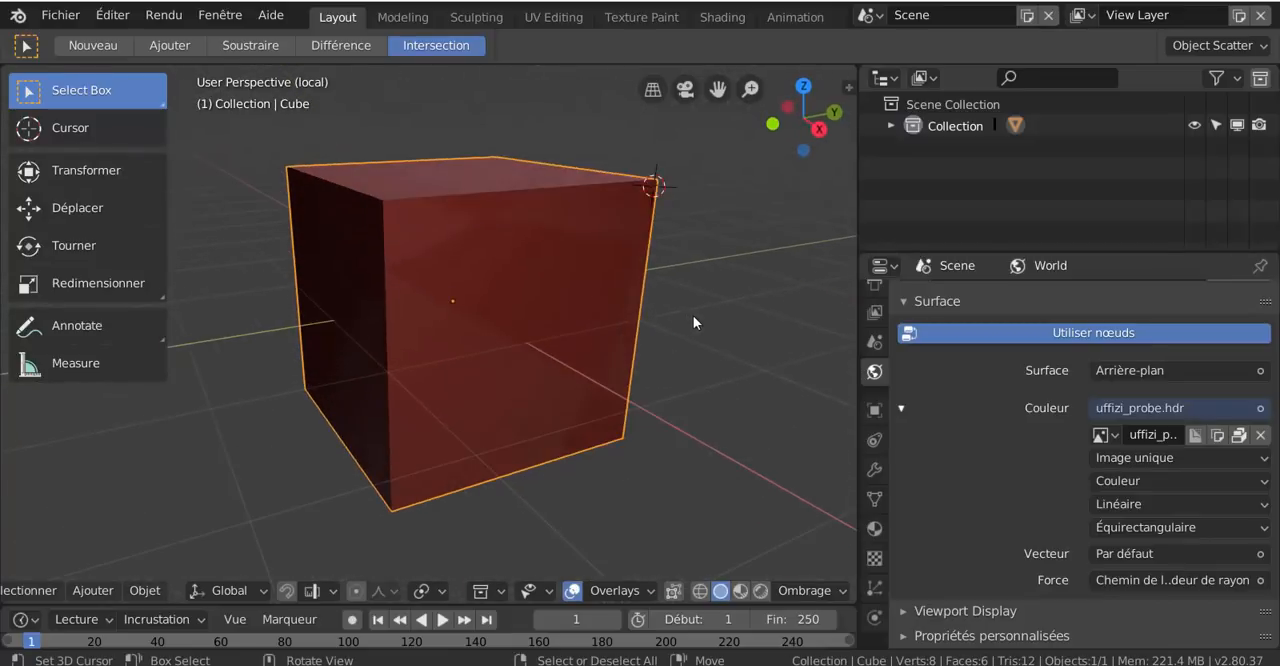
Set the Solid shading's lighting back from MatCap to Studio
click(806, 591)
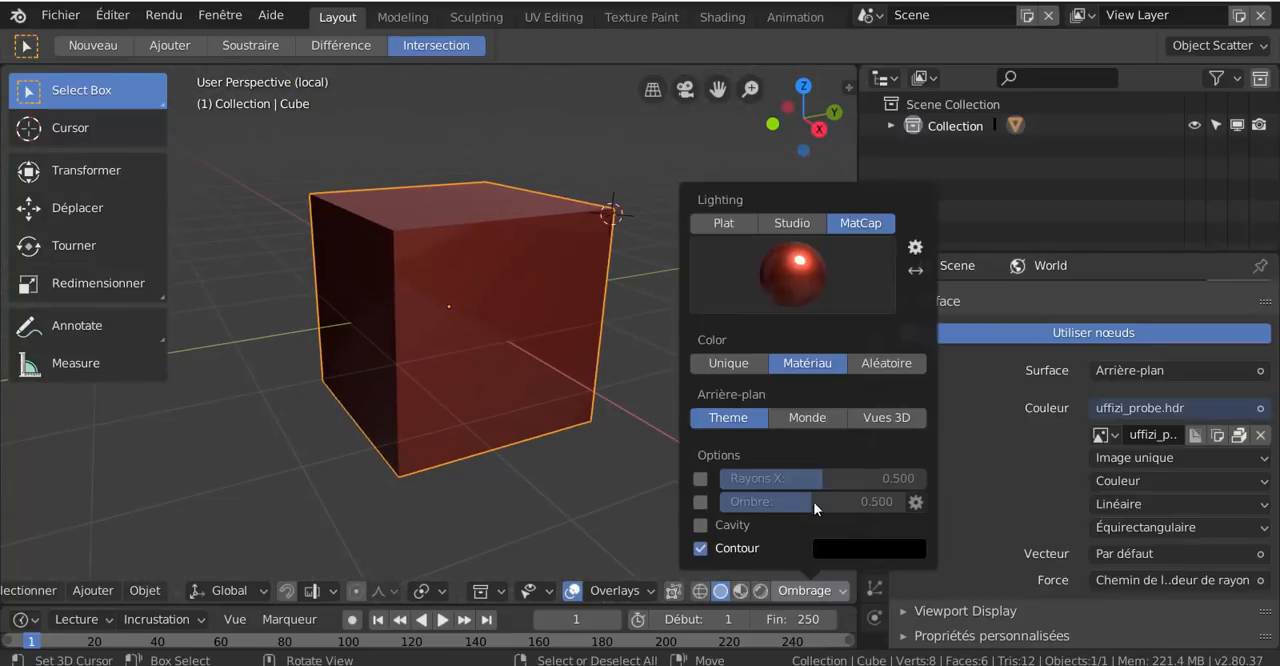
click(814, 296)
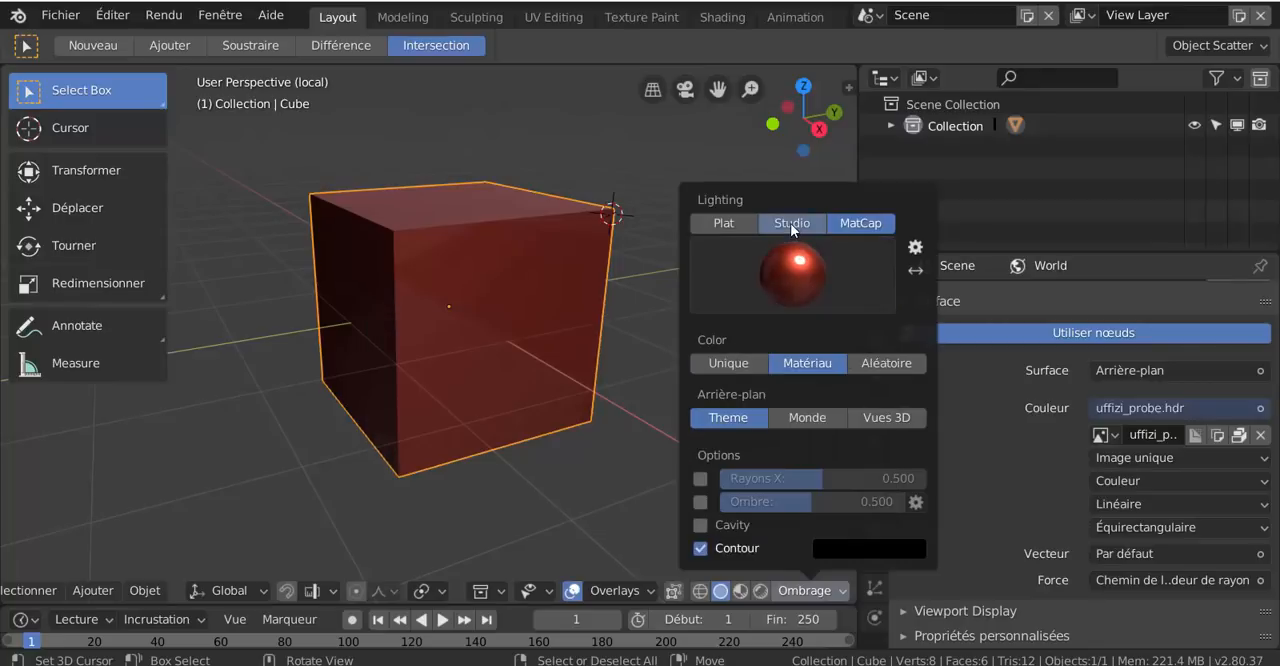
click(790, 223)
click(790, 225)
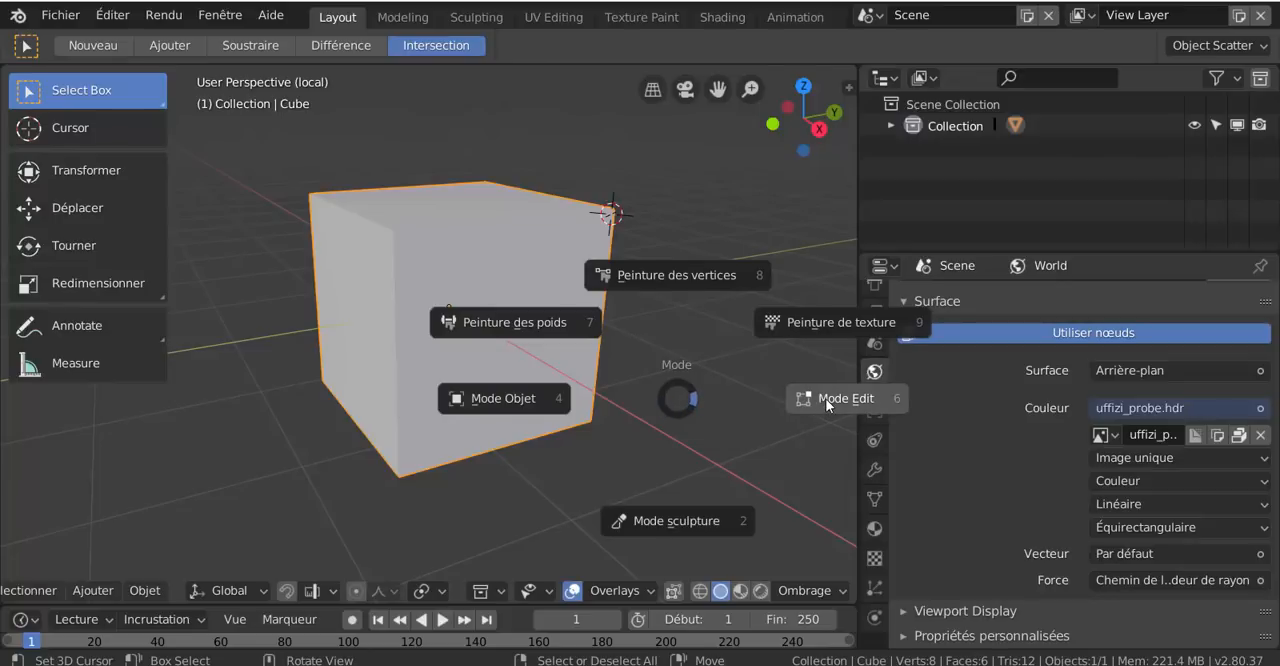
Put the cube in Edit mode and widen the 3D viewport by narrowing the Outliner and Properties editors
click(763, 422)
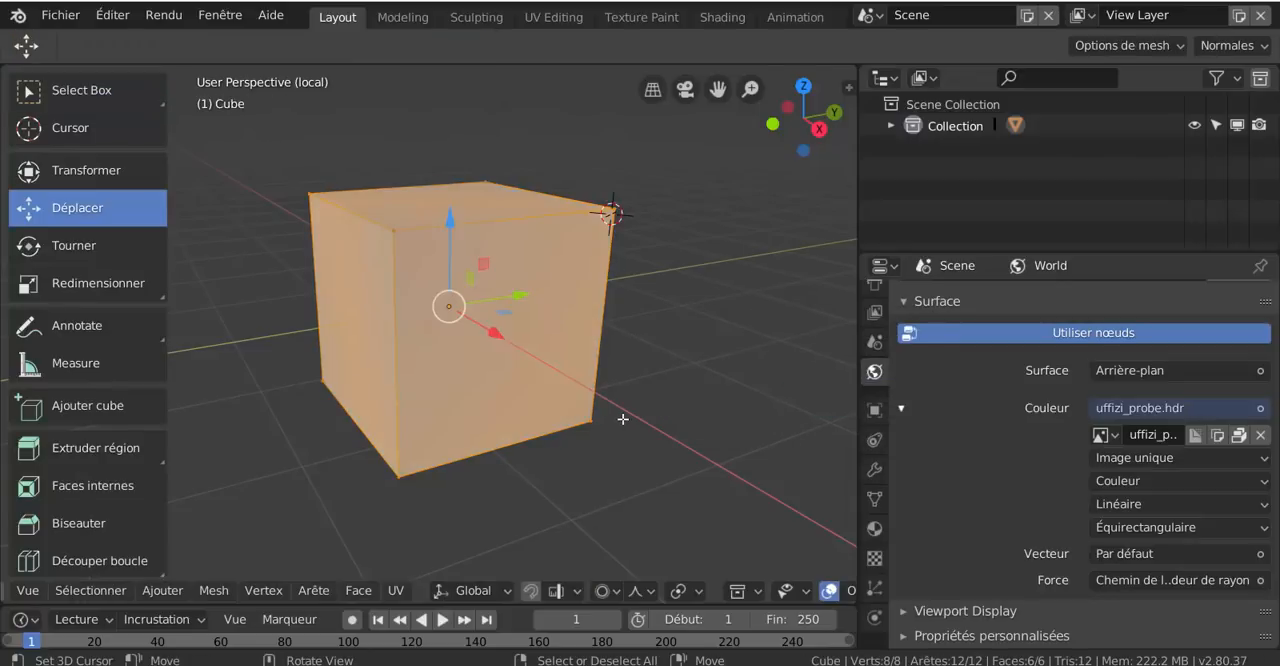
middle_drag(612, 410, 592, 374)
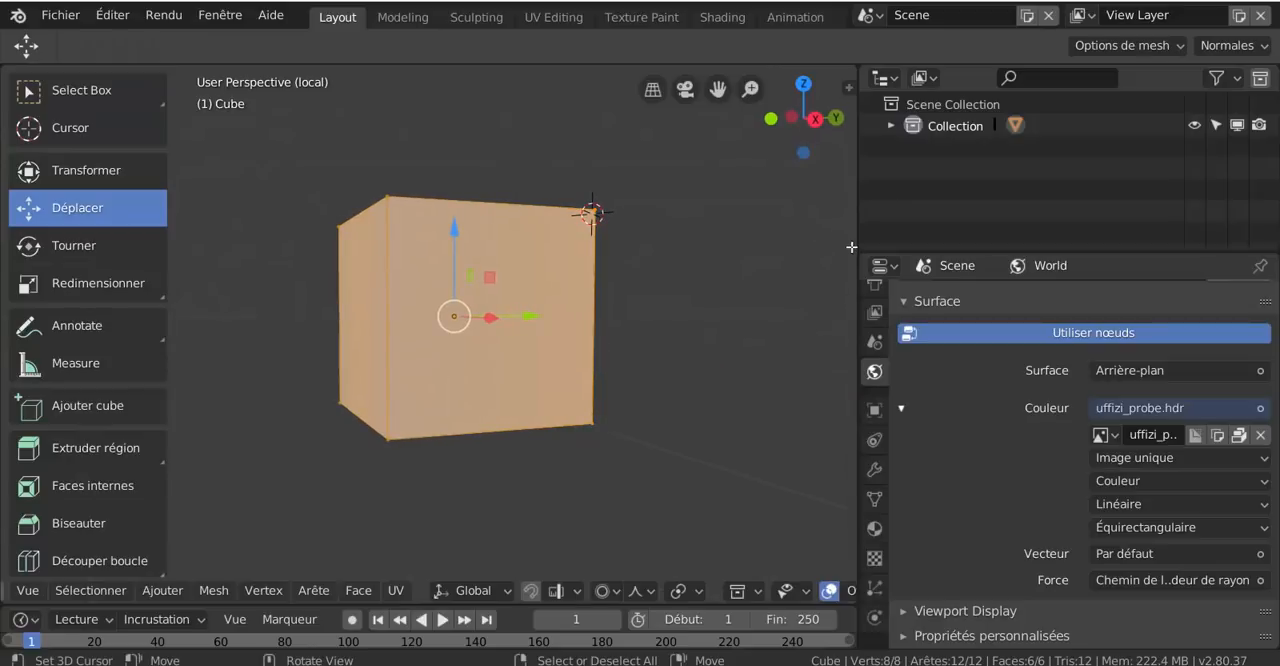
drag(859, 228, 1077, 226)
scroll(737, 340, down, 3)
scroll(377, 422, up, 1)
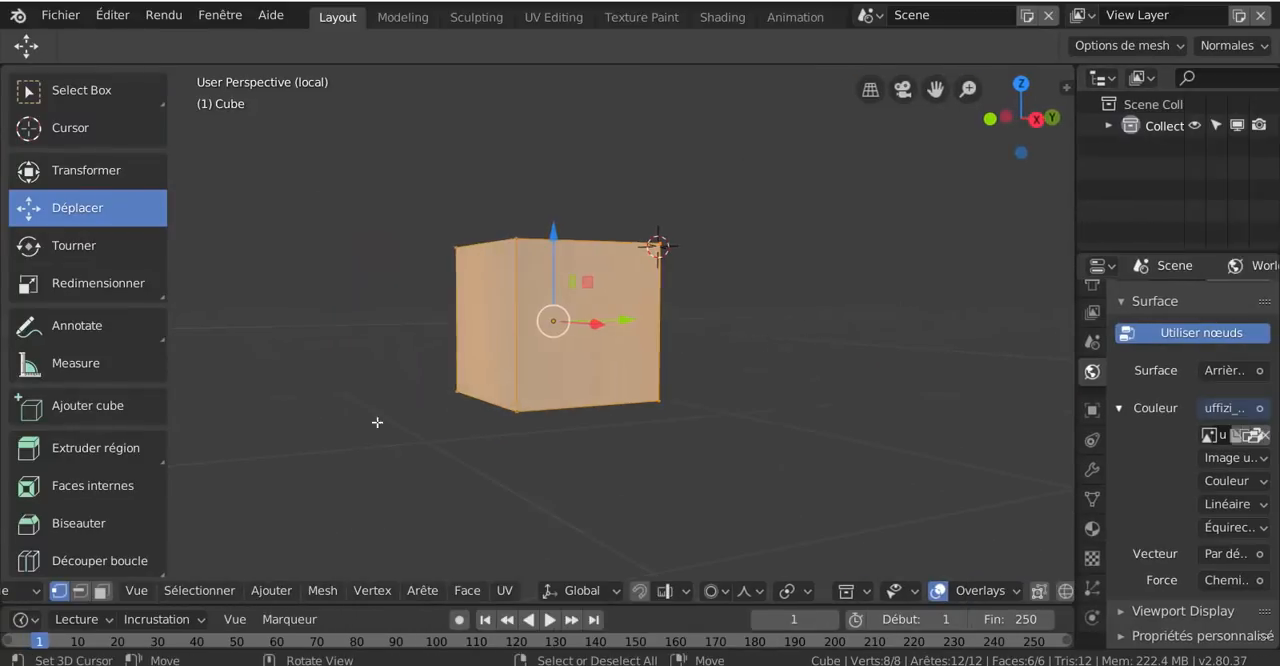
Look through the mesh tools available in Edit mode, from Extruder région down to Rip Region
scroll(56, 476, down, 2)
scroll(57, 478, up, 2)
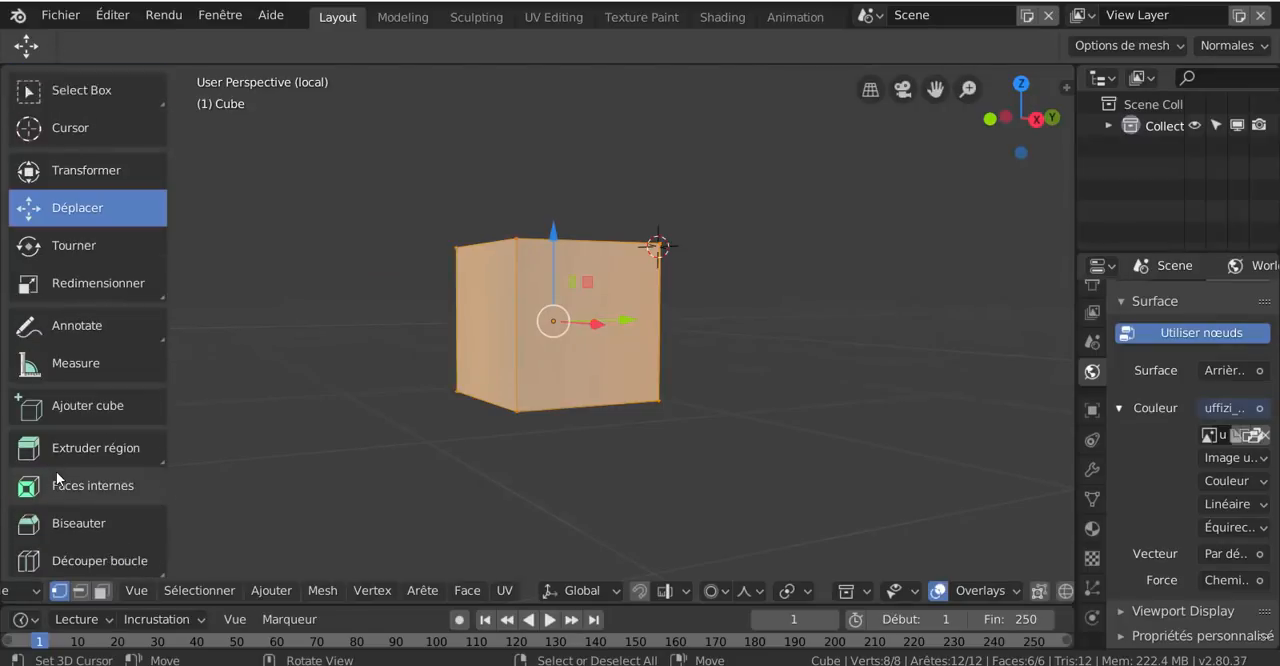
scroll(58, 476, down, 8)
scroll(60, 472, up, 1)
scroll(56, 474, up, 7)
scroll(60, 482, down, 7)
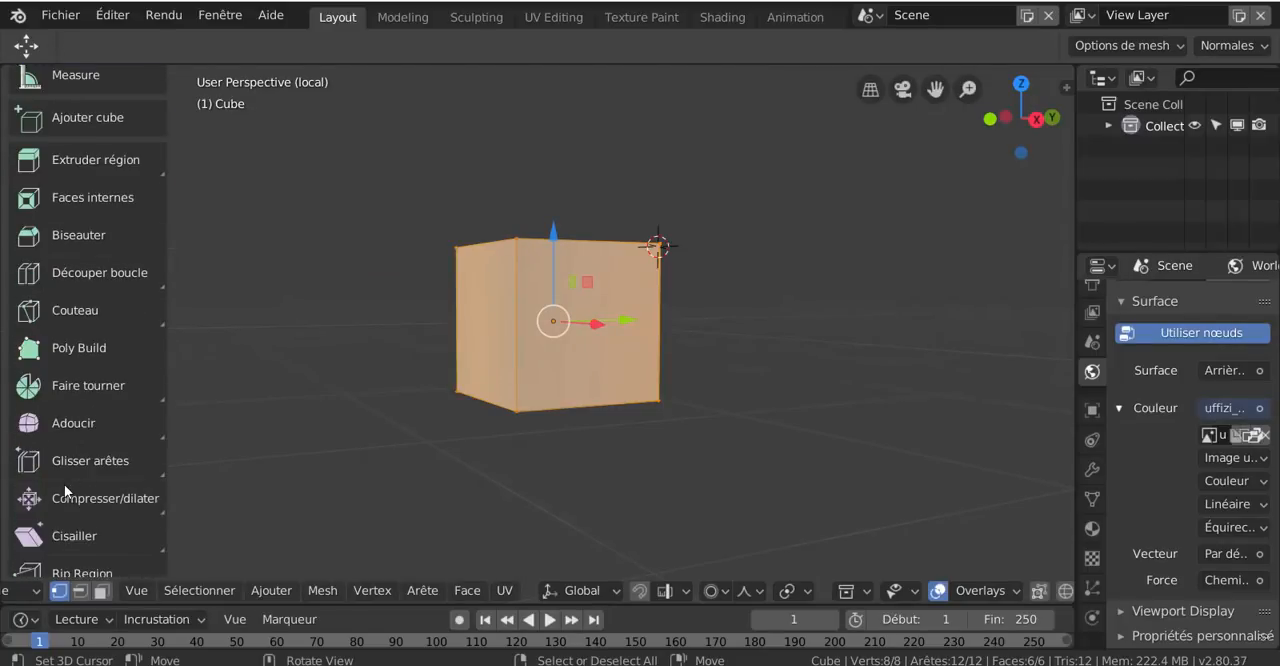
Switch to face selection mode and select only the cube's side face that points along the X axis
scroll(64, 486, down, 1)
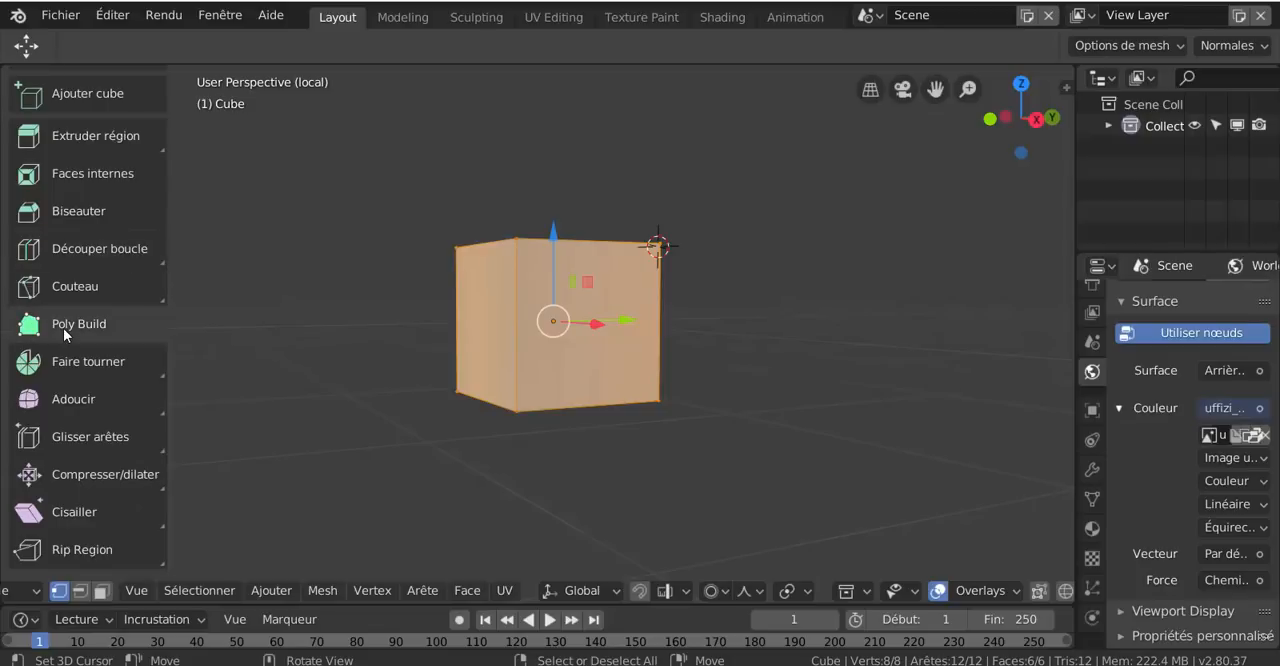
scroll(70, 398, up, 3)
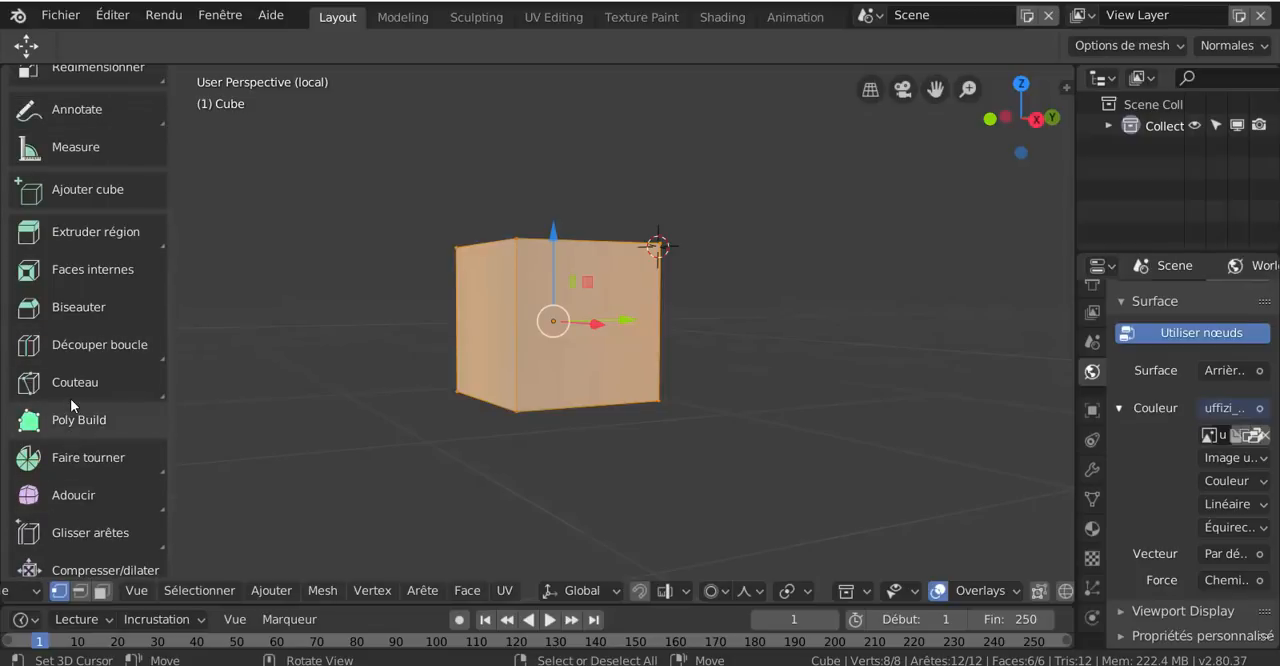
scroll(70, 398, up, 2)
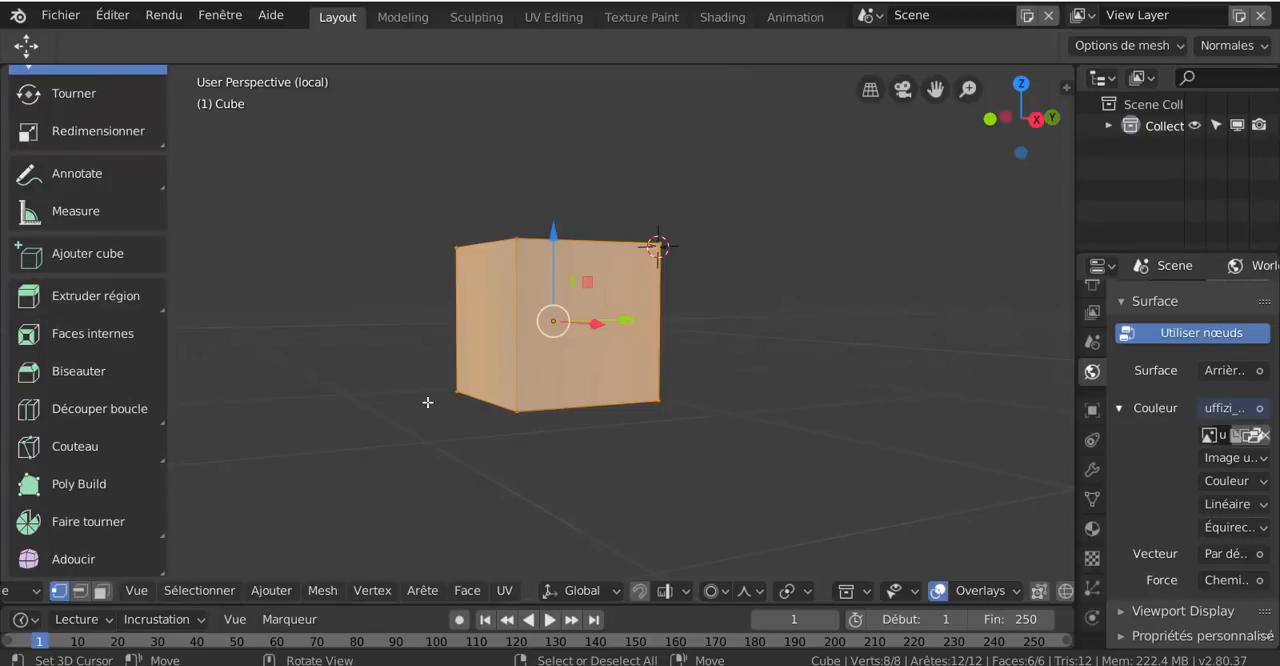
click(102, 592)
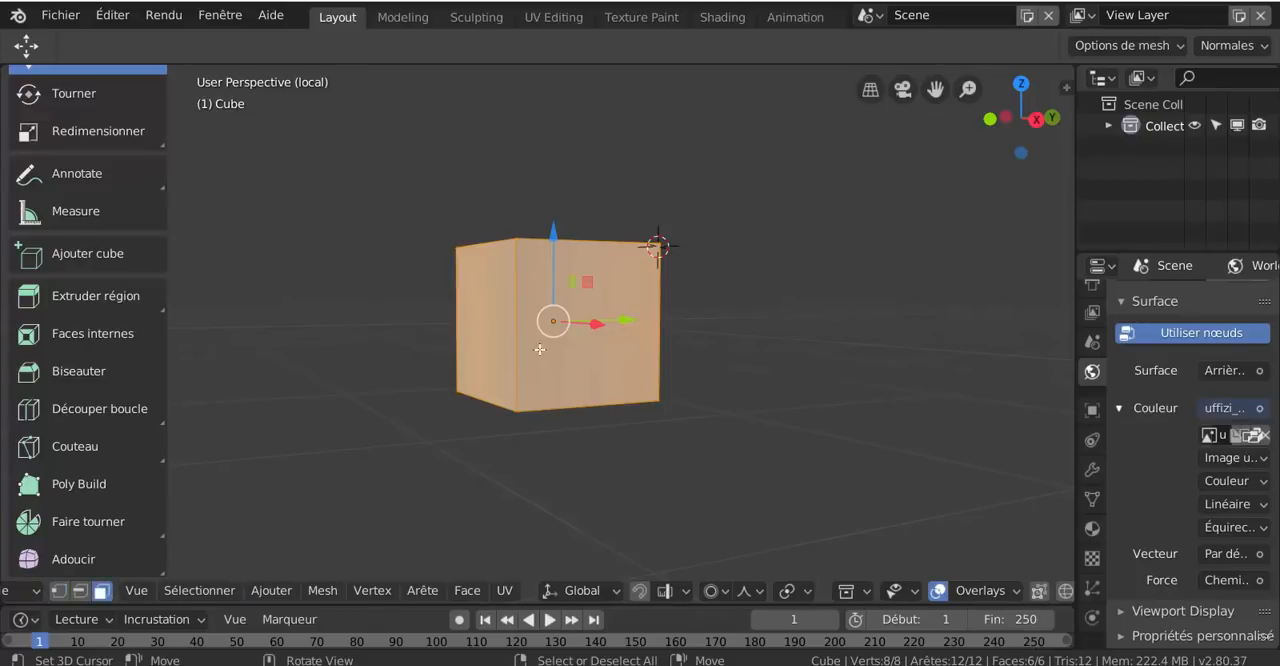
click(555, 322)
middle_drag(440, 429, 563, 431)
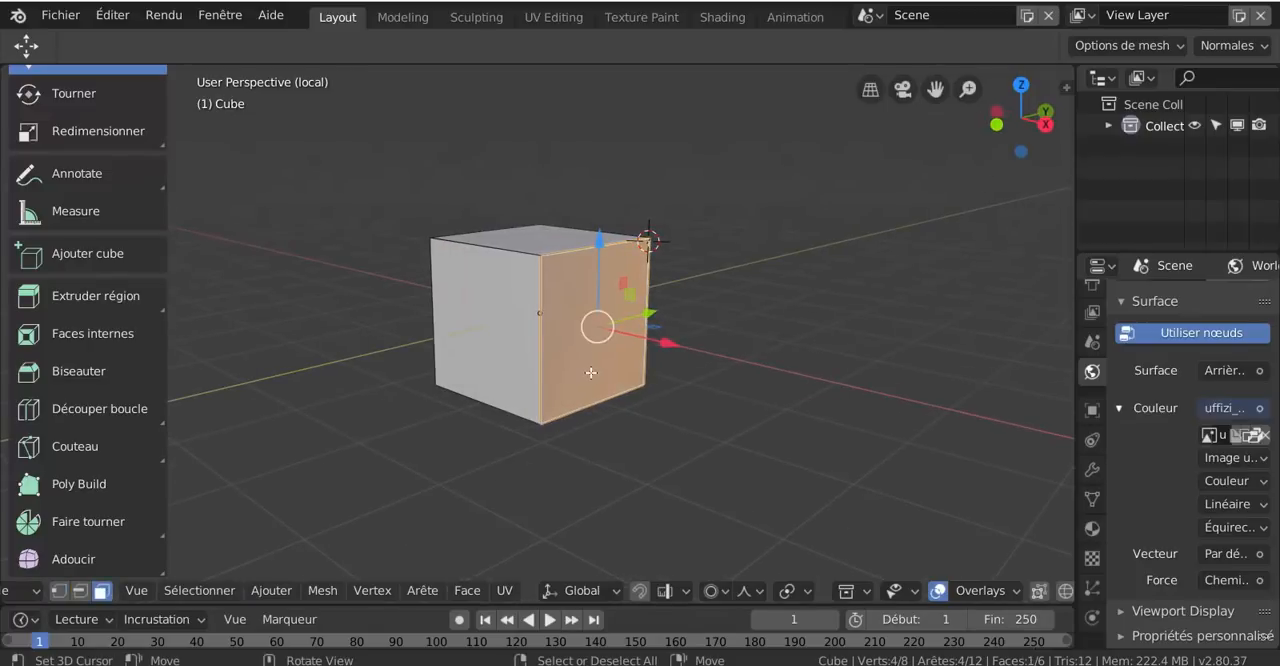
scroll(590, 373, up, 1)
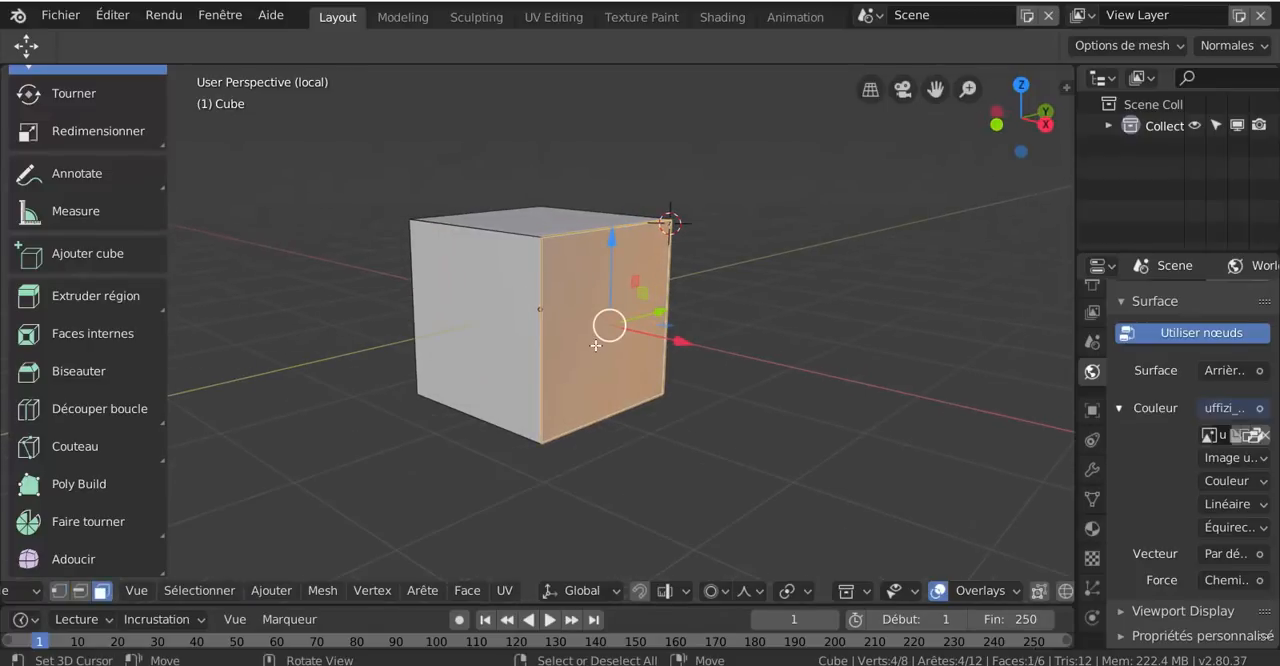
Try two successive extrusions of the selected face with the Extruder région tool in Normale mode, and undo both
click(90, 299)
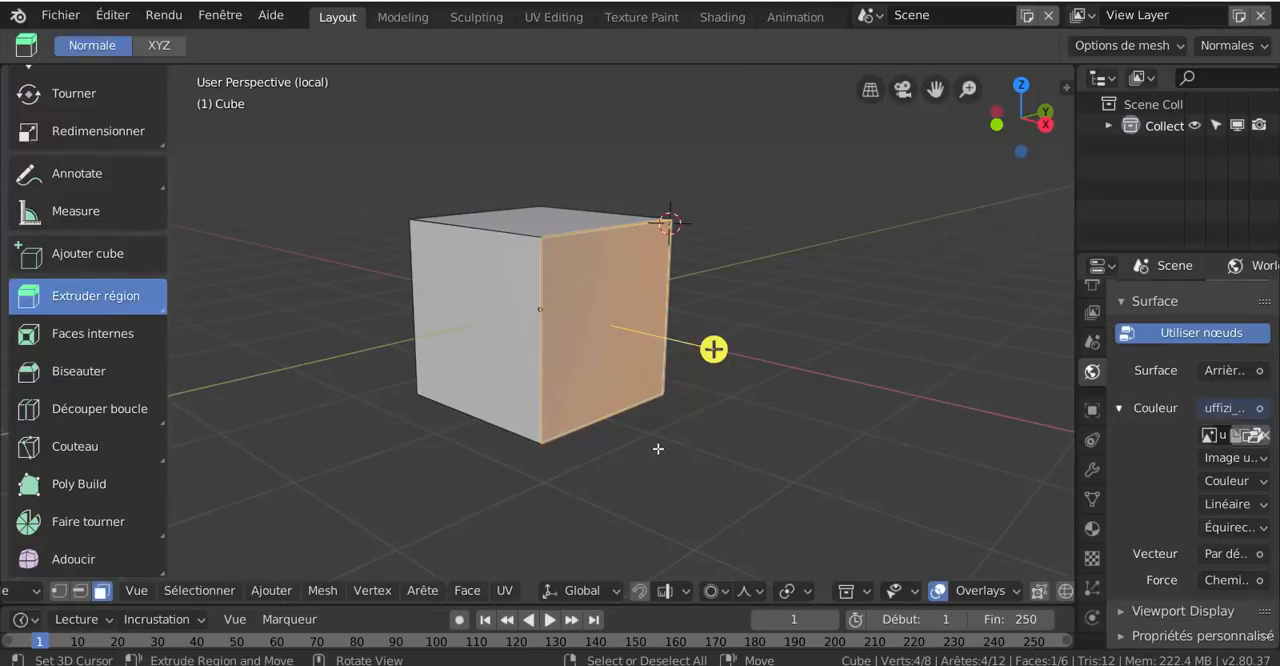
drag(744, 429, 770, 450)
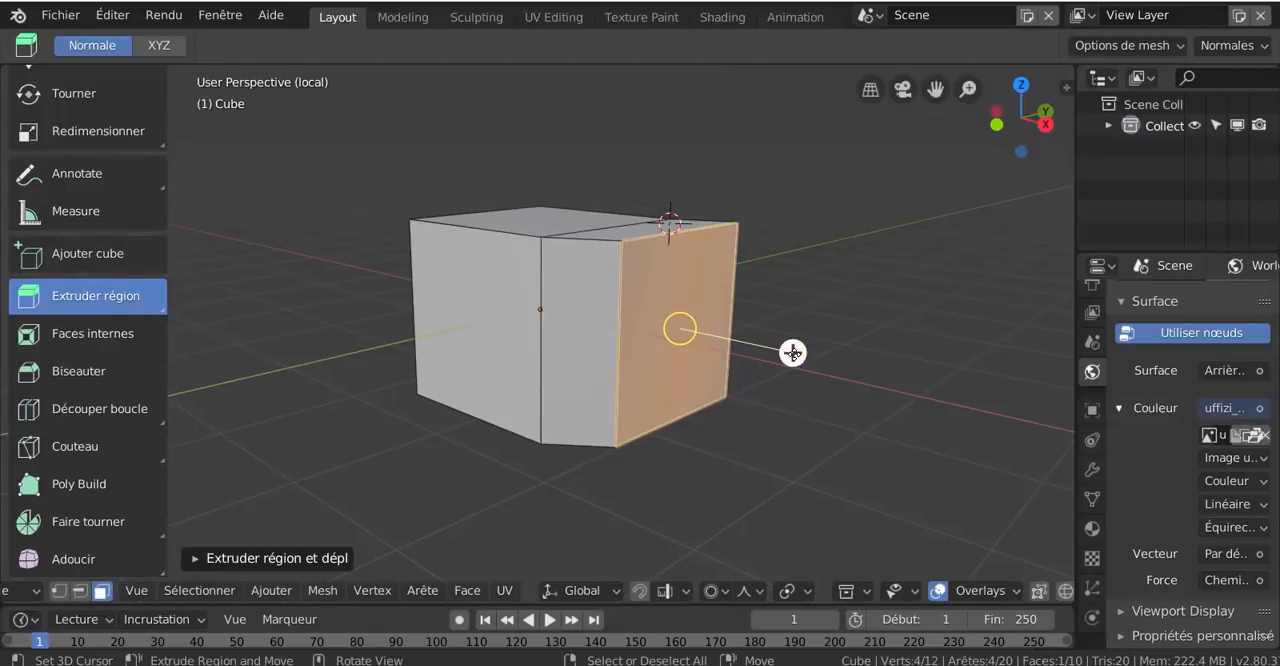
drag(794, 352, 870, 388)
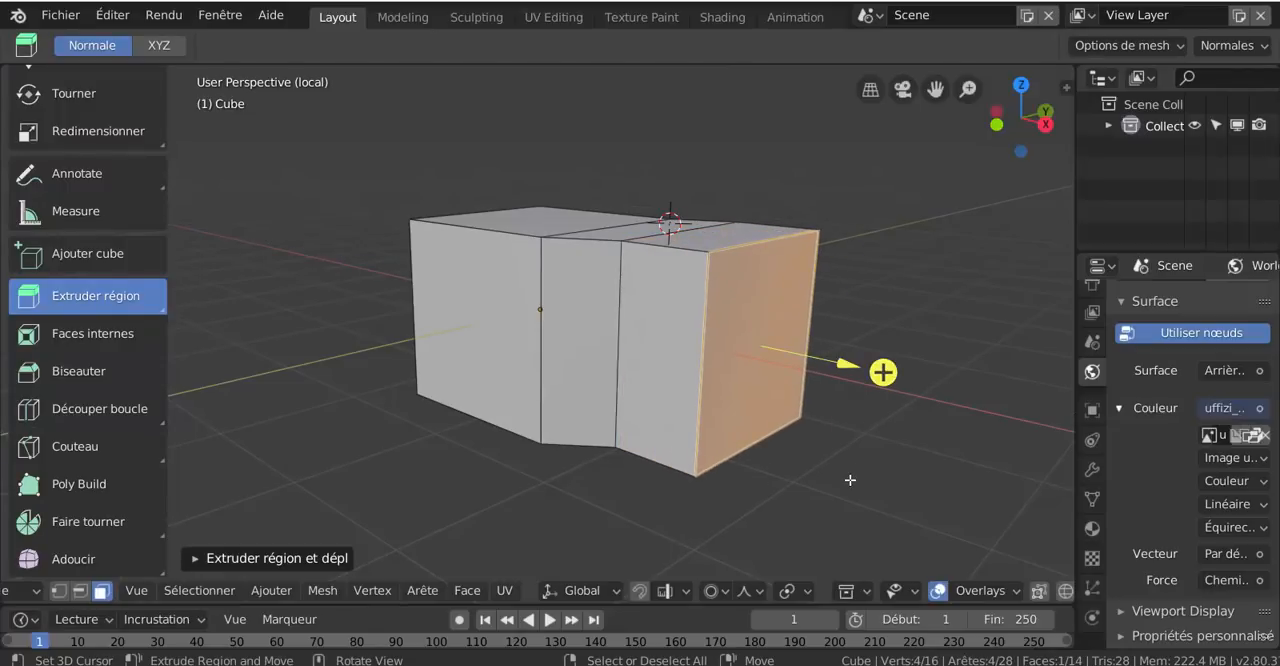
key(ctrl+z)
key(ctrl+z)
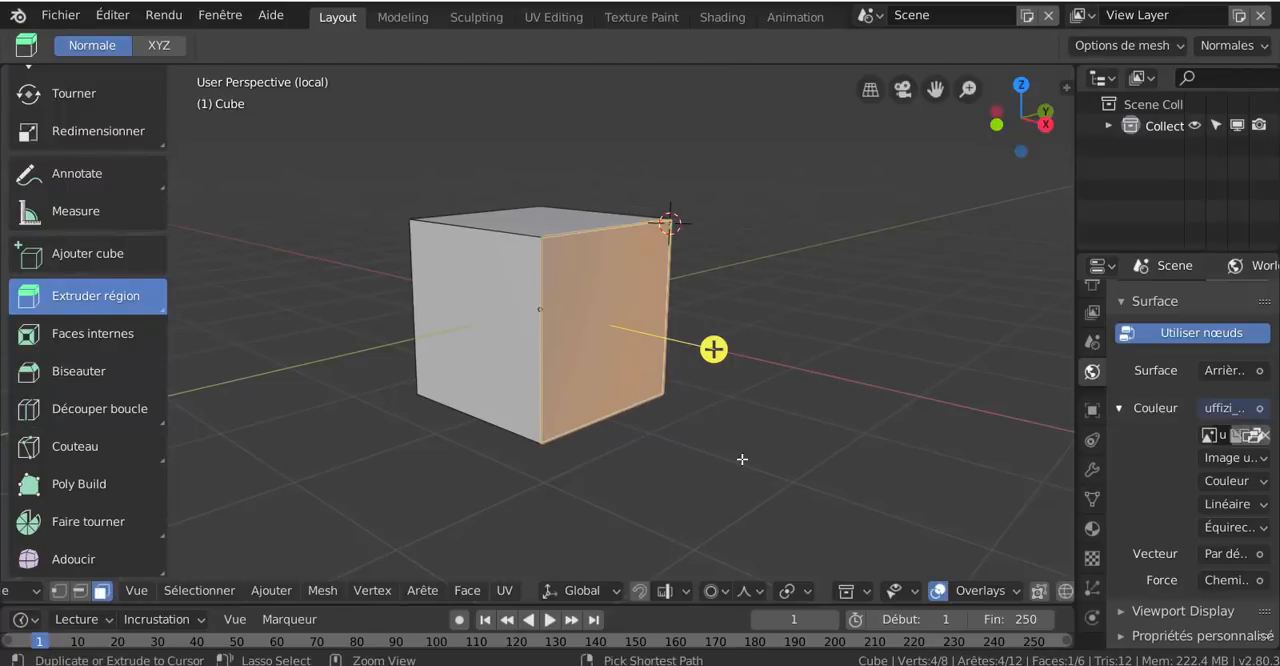
Extrude the cube's selected side face outward along its normal to form a second block
drag(786, 466, 847, 505)
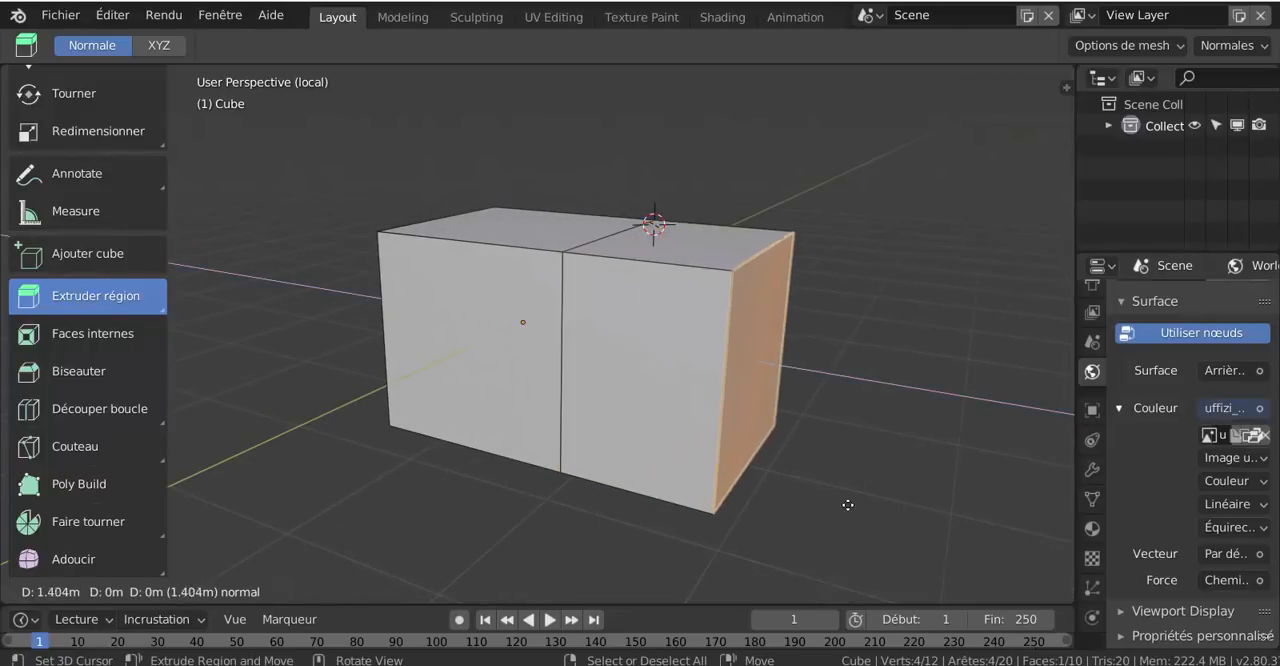
right_click(934, 534)
scroll(861, 498, down, 1)
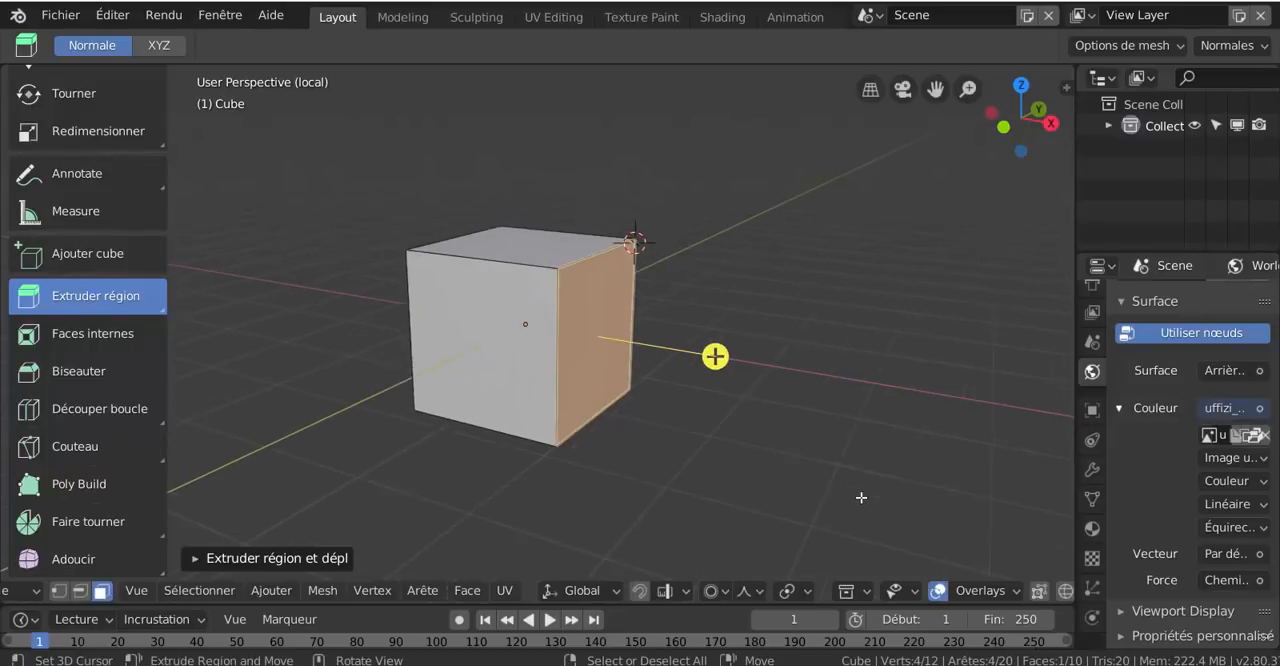
drag(795, 484, 835, 494)
middle_drag(758, 510, 771, 503)
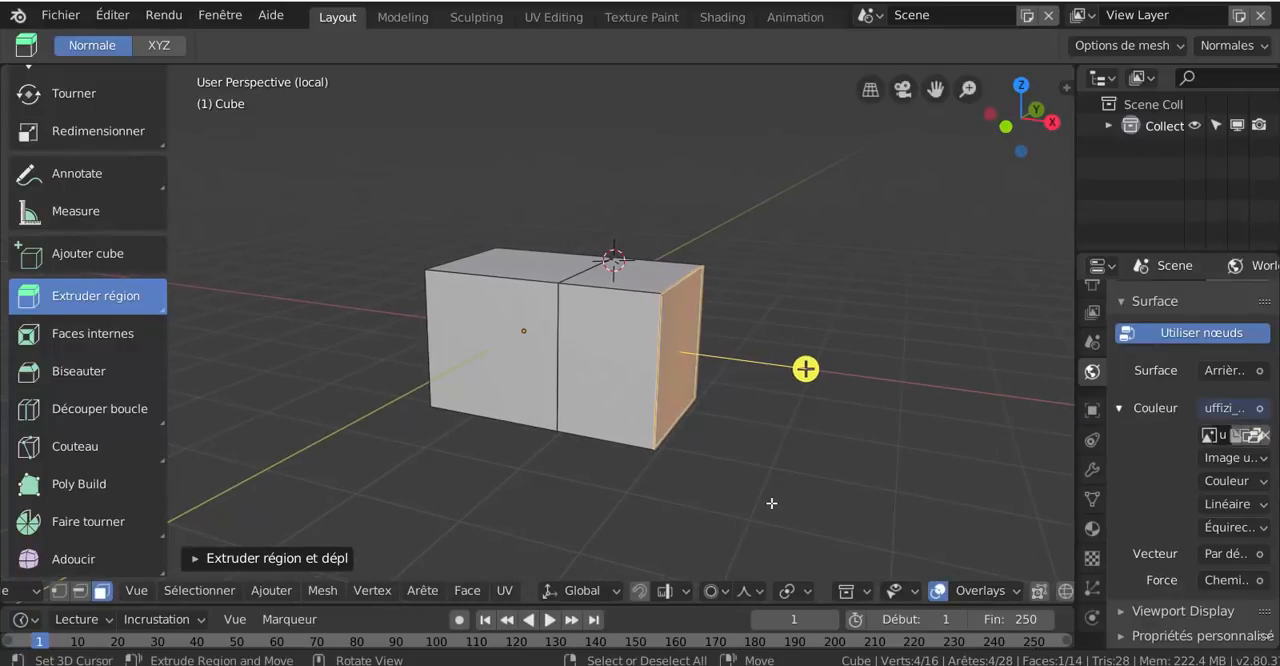
Turn off proportional editing and tilt the extruded end face by rotating it about the Y axis
click(711, 591)
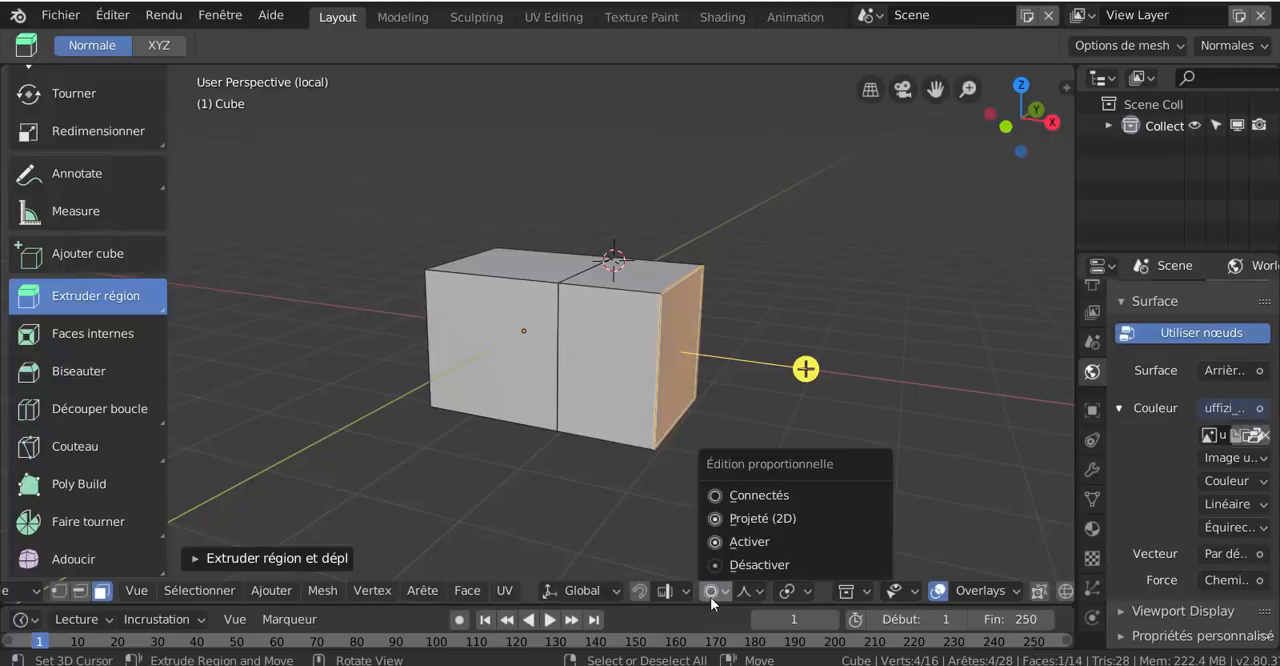
click(759, 566)
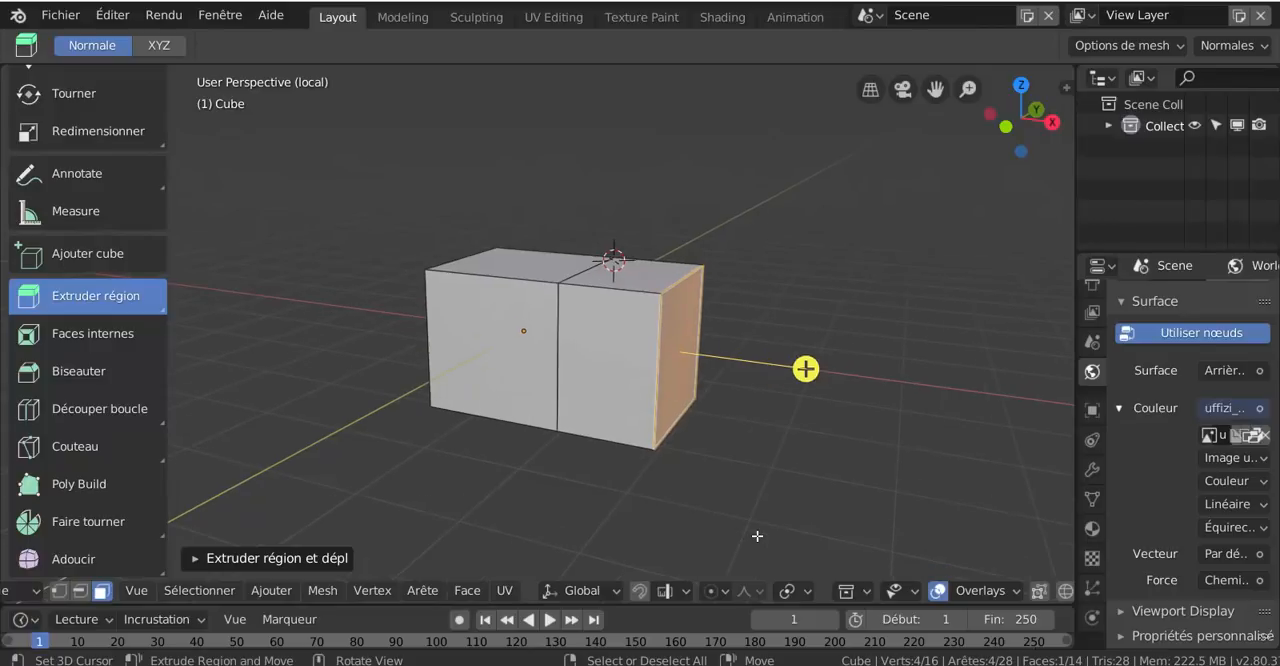
key(r)
key(y)
click(805, 482)
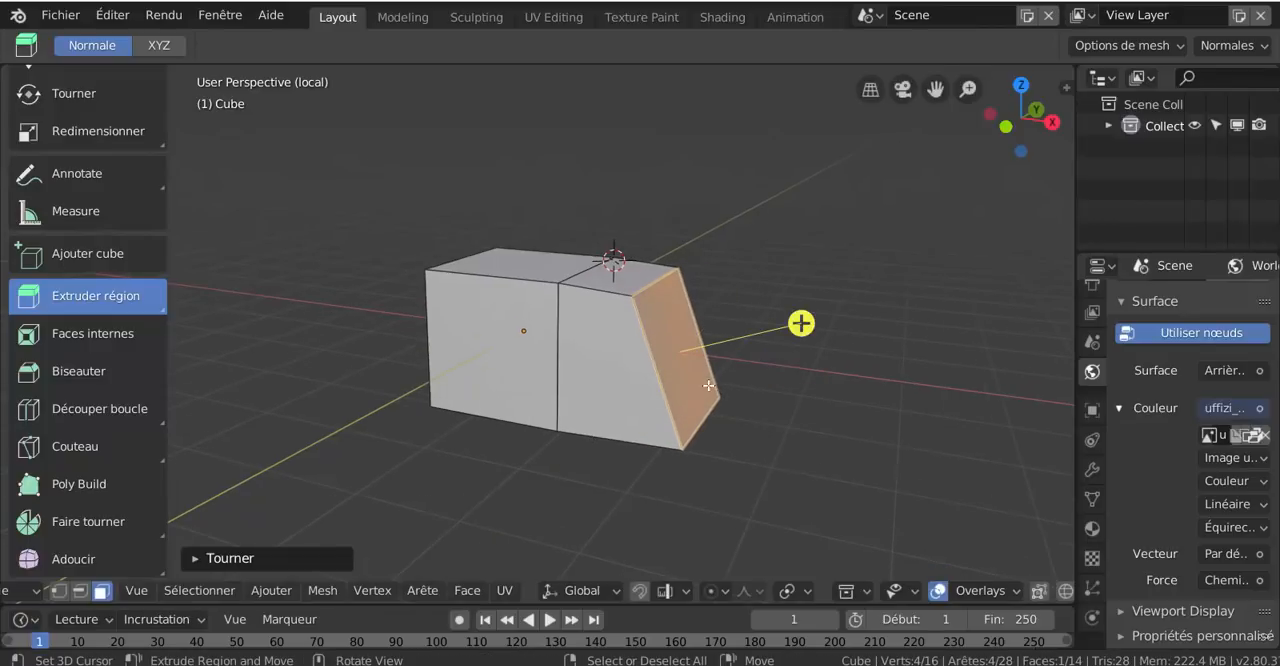
Extrude the tilted end face about 2.5 m along its normal to form an angled block
key(r)
key(Escape)
key(e)
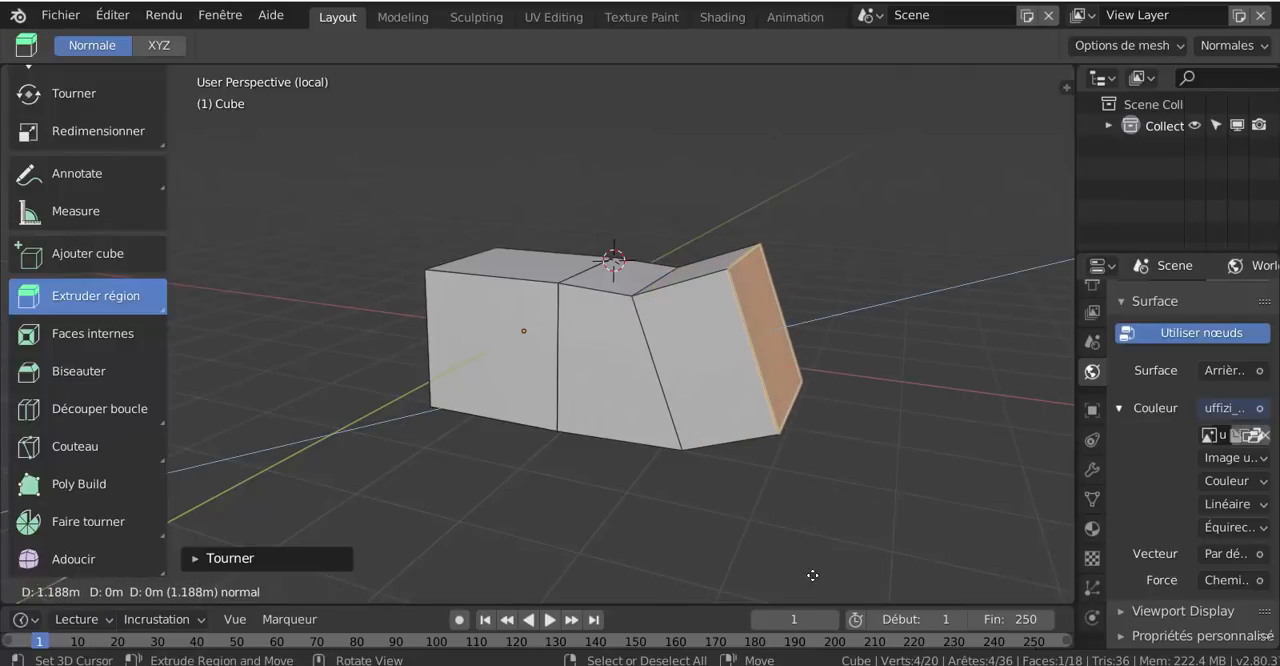
click(860, 480)
Extrude the angled block's near side face outward, and extrude its top face upward along the normal
middle_drag(752, 508, 686, 389)
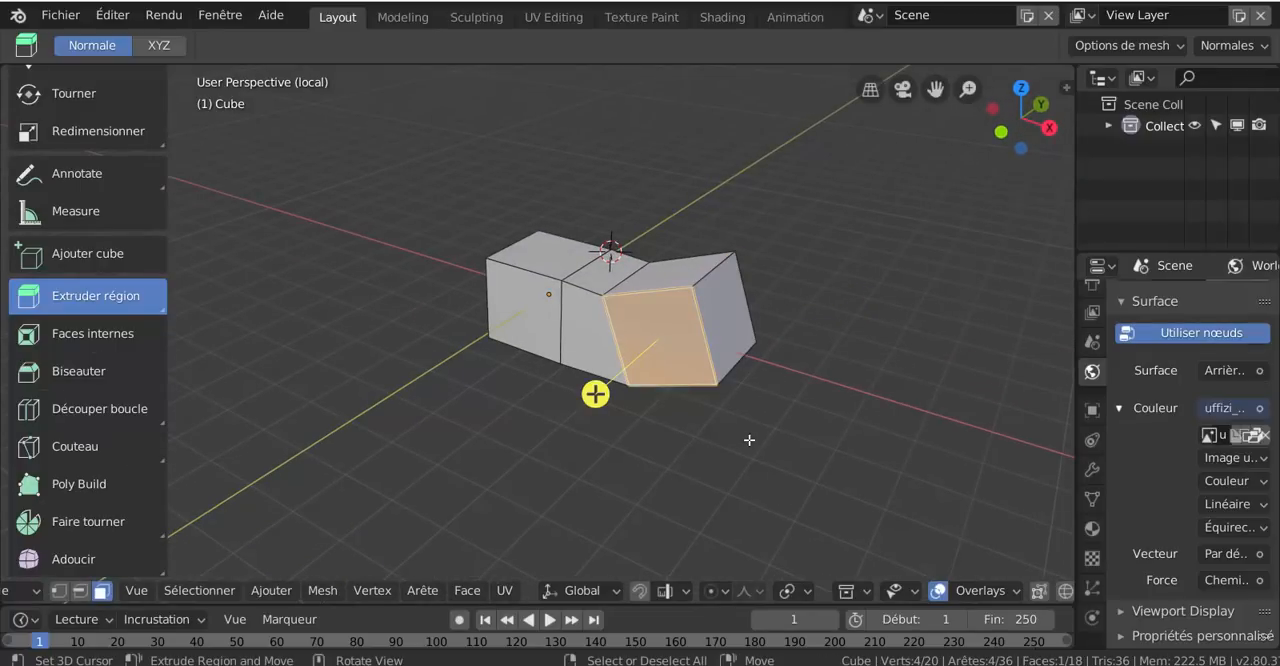
drag(749, 440, 614, 503)
middle_drag(614, 503, 671, 336)
click(622, 340)
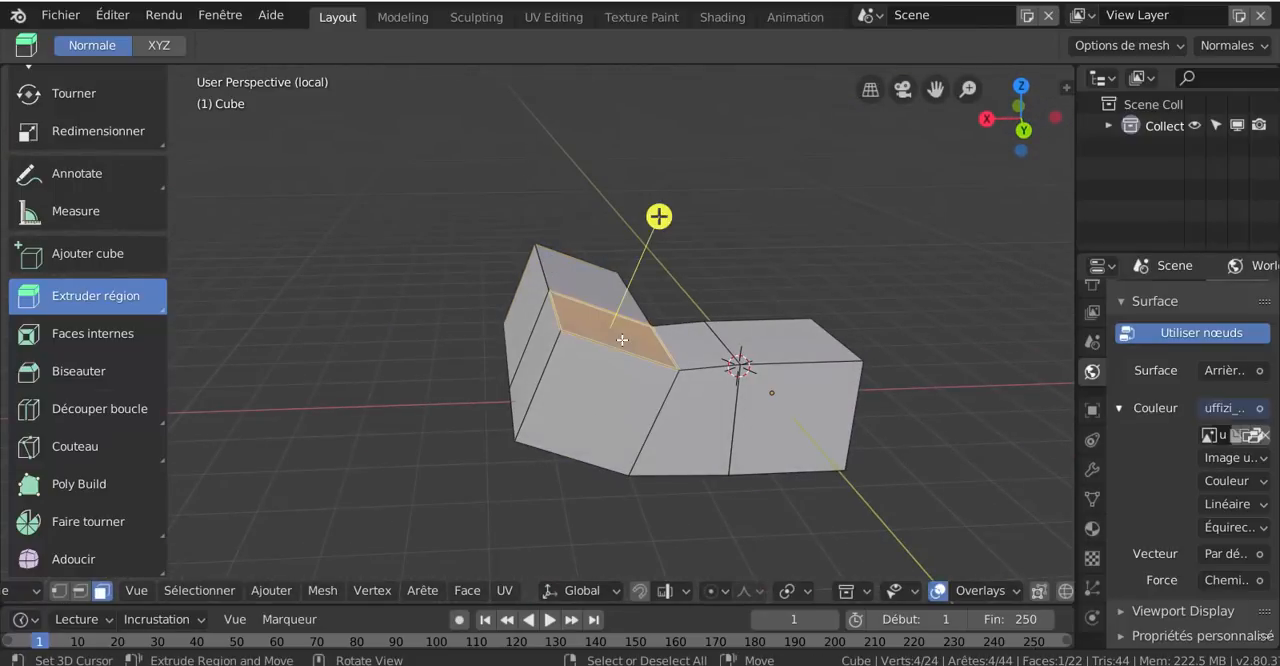
drag(624, 338, 690, 291)
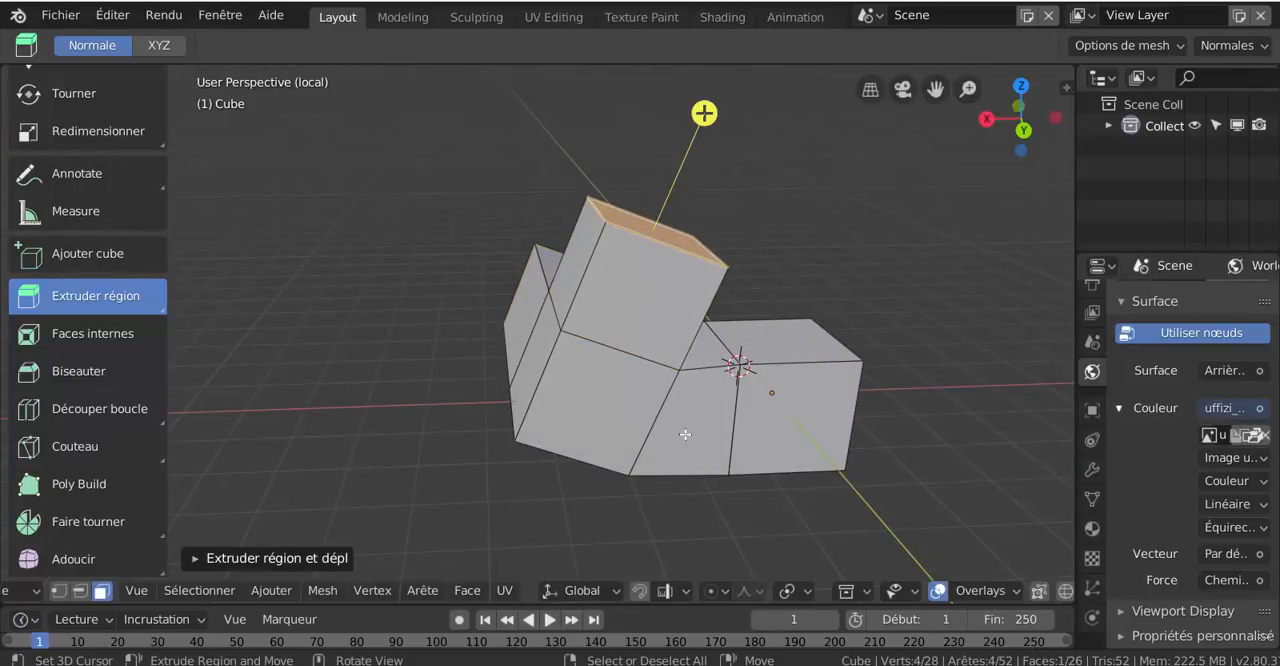
Extrude the opposite side face of the angled block outward along the Y axis
middle_drag(686, 434, 771, 453)
right_click(775, 441)
drag(776, 441, 890, 515)
middle_drag(882, 516, 644, 512)
scroll(645, 513, down, 3)
middle_drag(721, 499, 754, 454)
scroll(571, 457, up, 3)
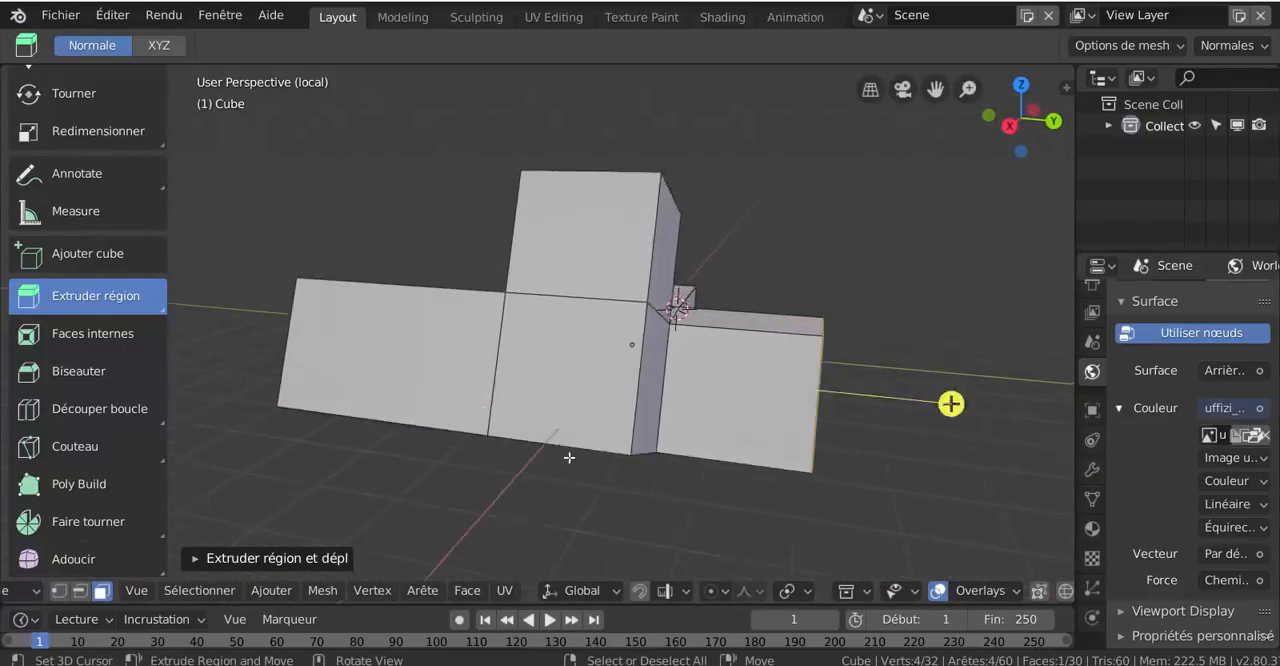
middle_drag(571, 457, 532, 454)
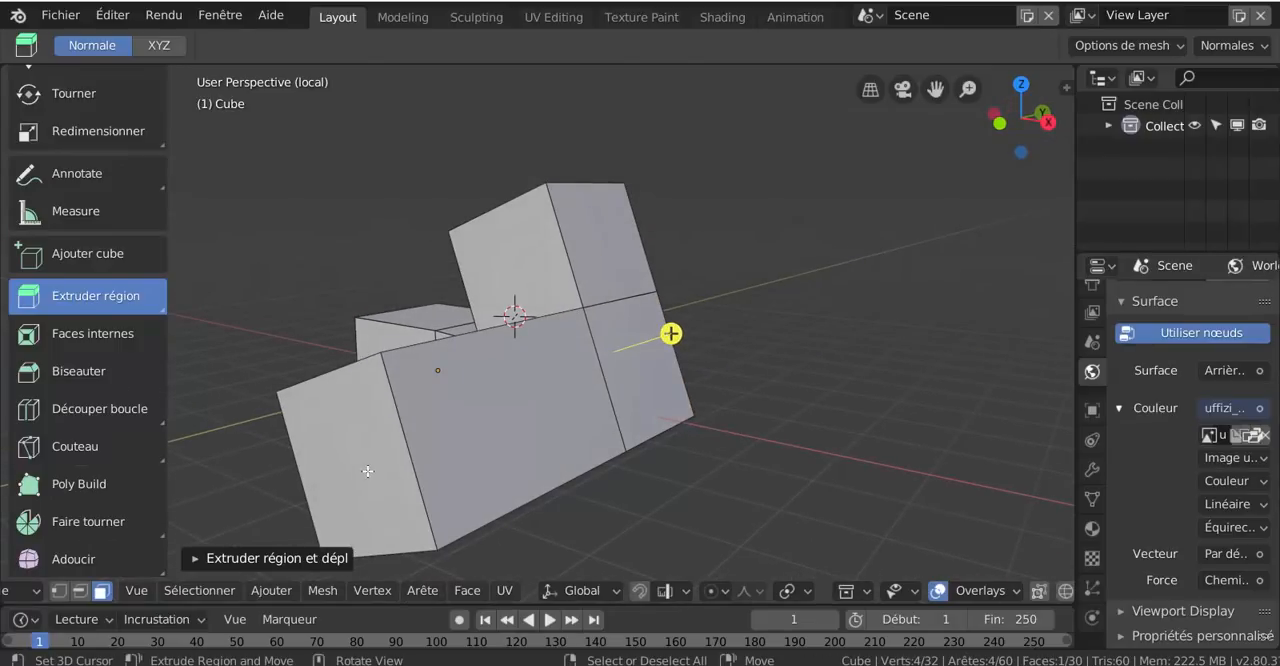
Select the end face of the long side arm and try insetting it
right_click(368, 470)
shift+middle_drag(488, 490, 680, 403)
scroll(602, 484, up, 1)
middle_drag(602, 484, 401, 459)
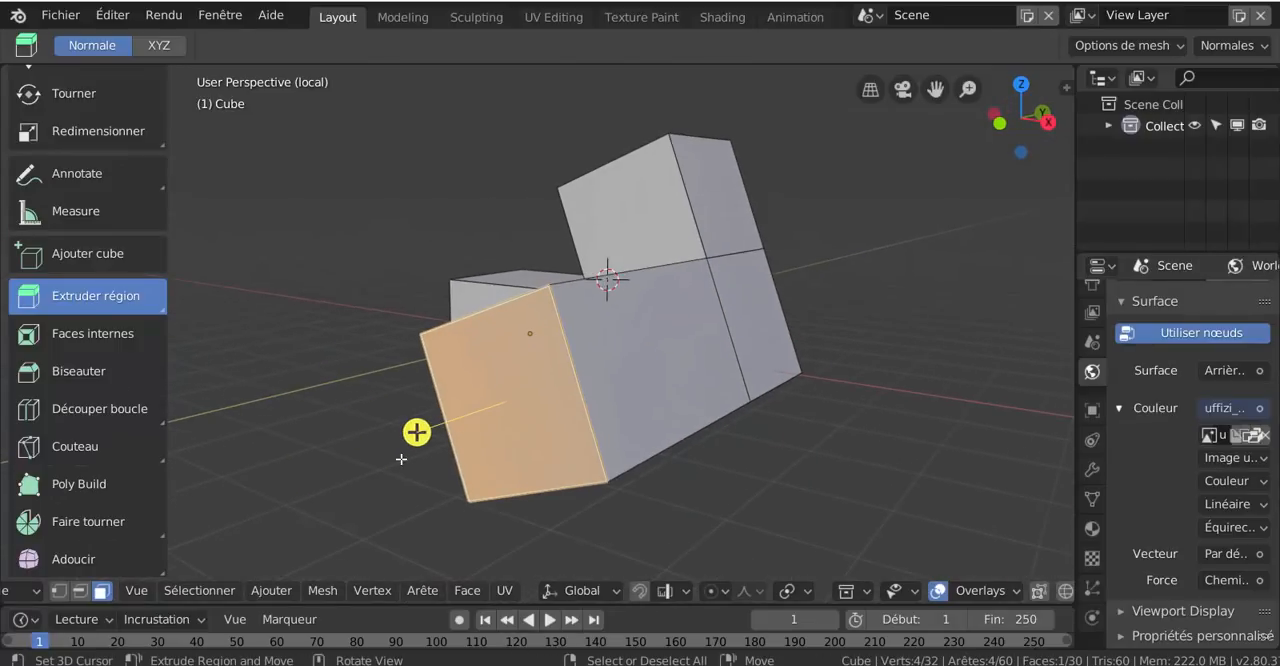
key(i)
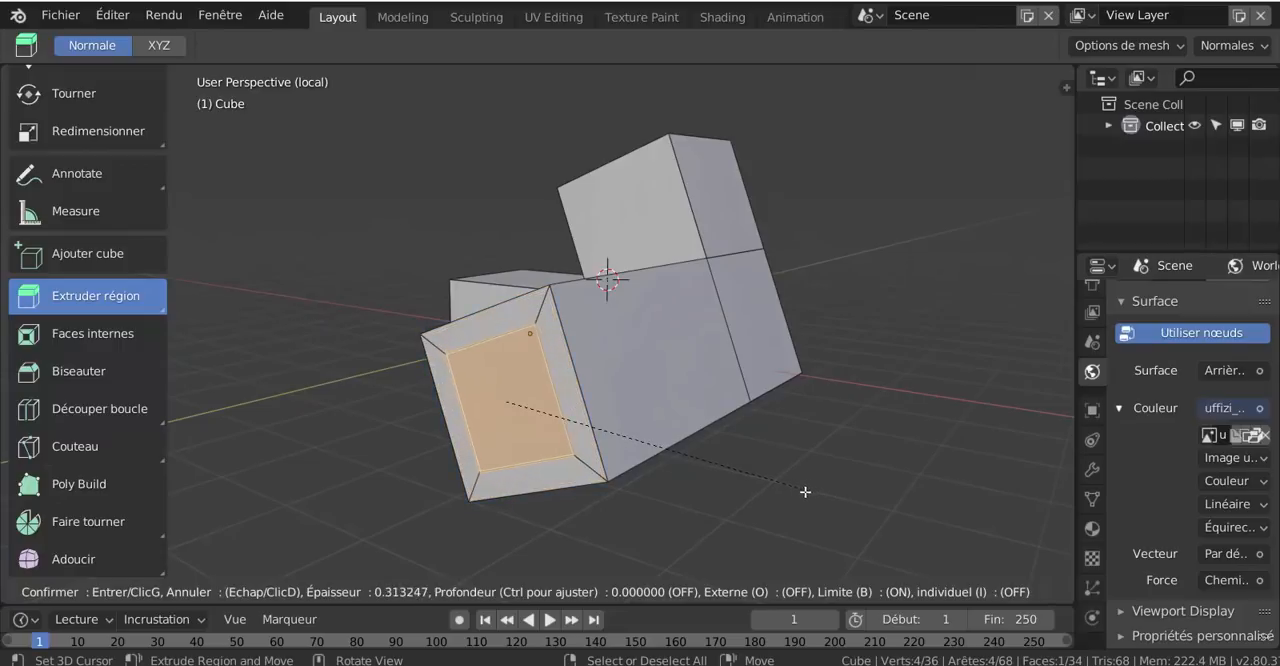
right_click(796, 489)
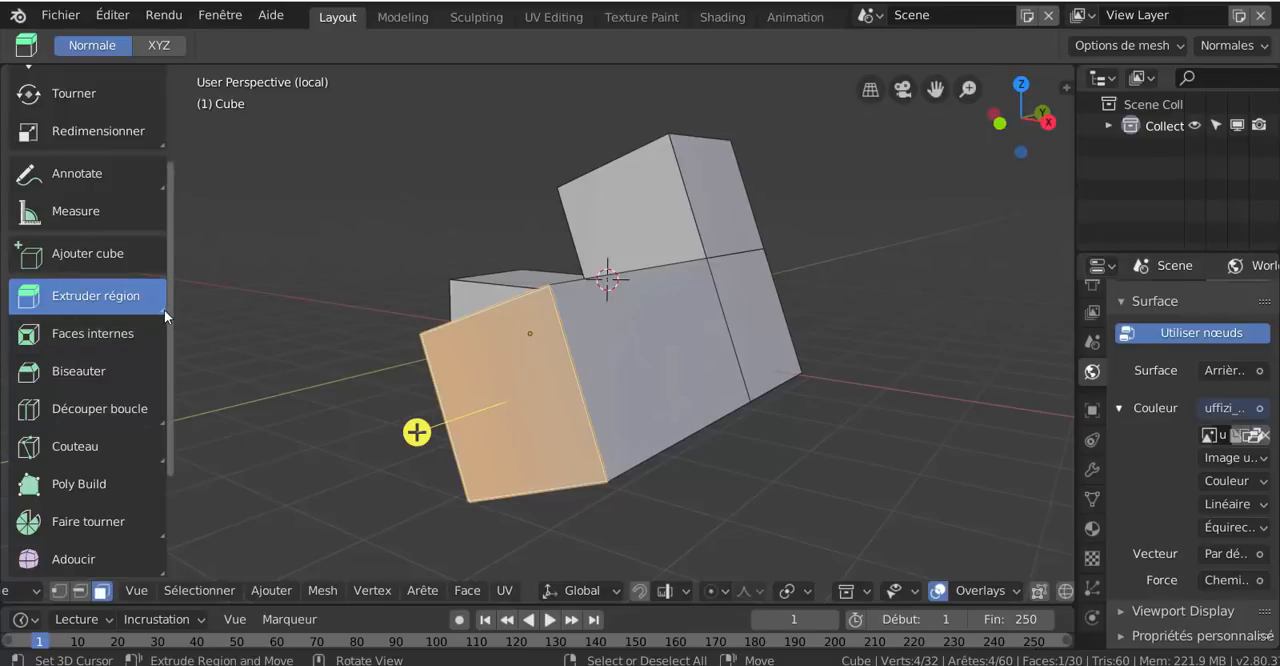
Look through the extrude tool variants, activate Extrude to Cursor, and return to Extruder région
drag(164, 309, 185, 323)
drag(163, 309, 184, 320)
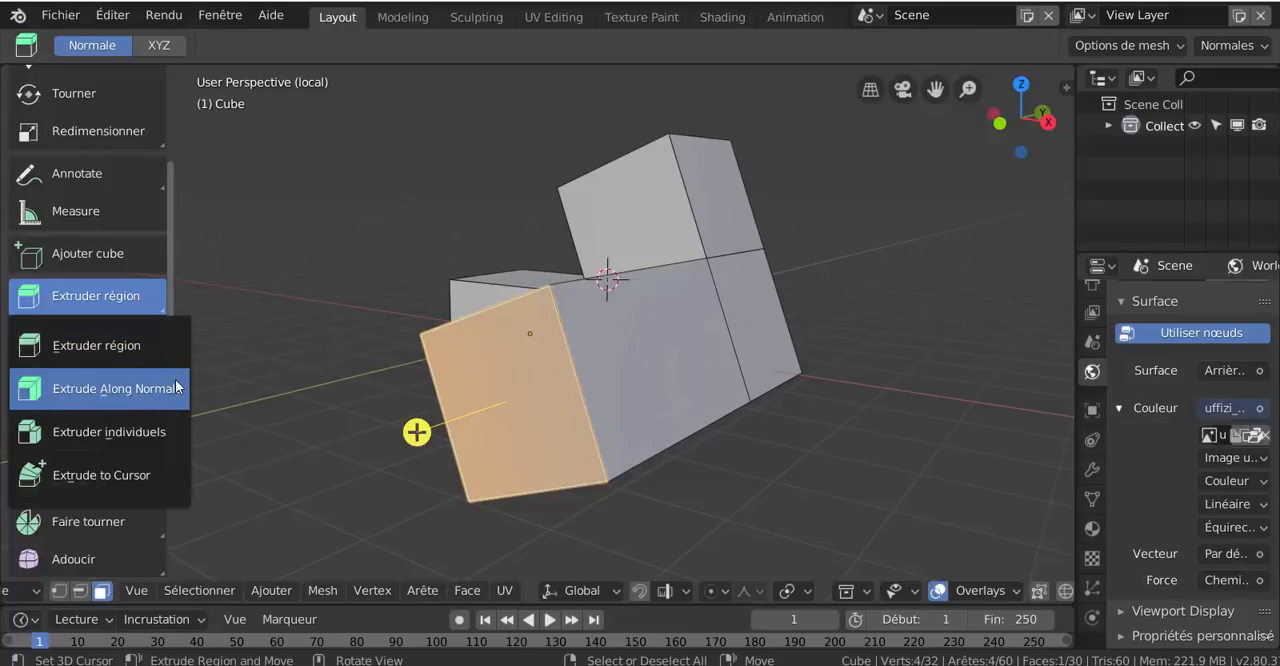
click(147, 476)
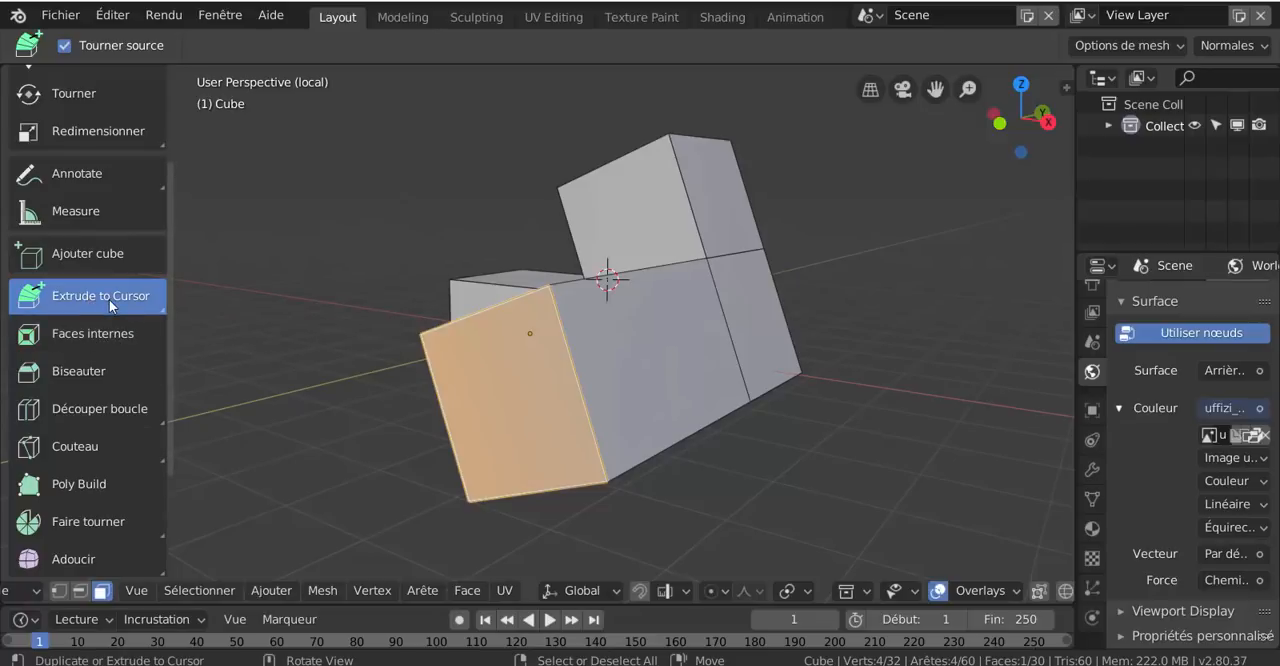
drag(161, 309, 195, 335)
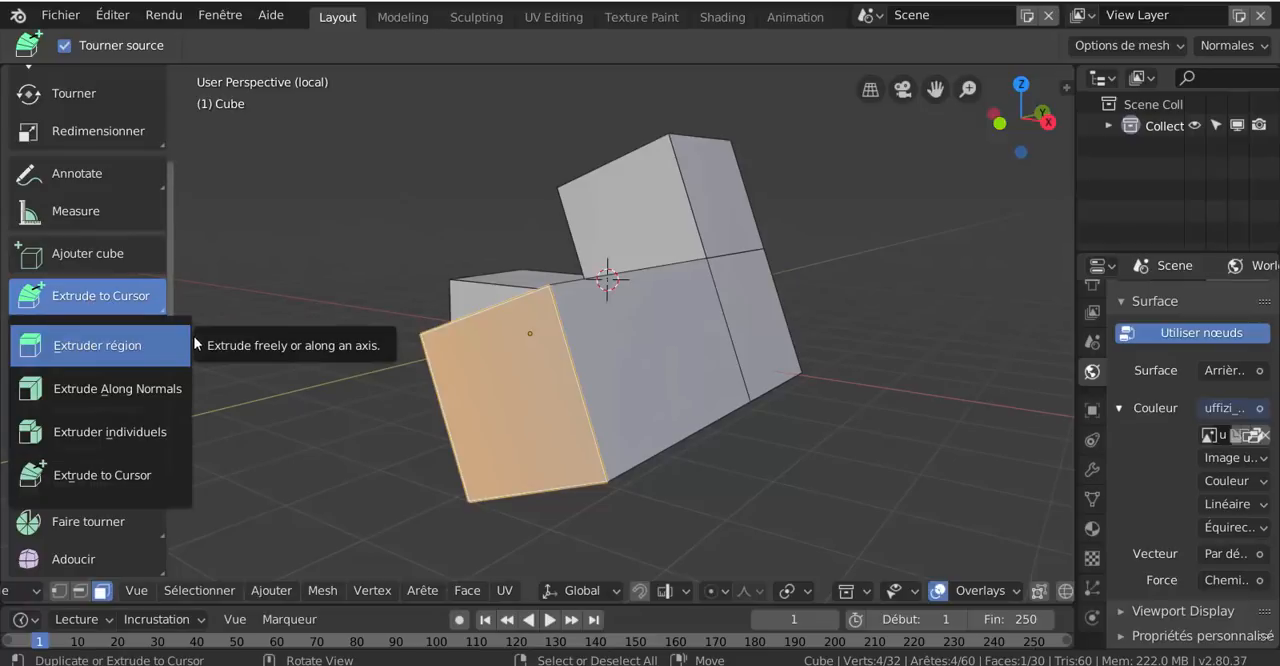
click(156, 345)
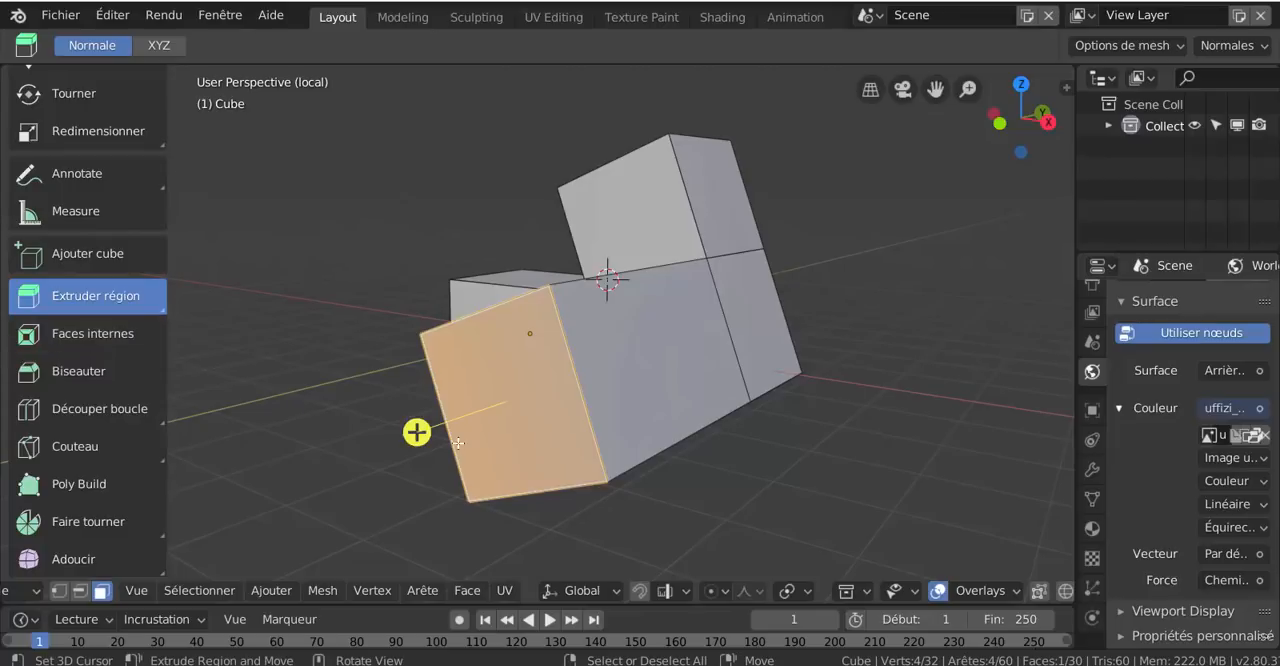
Extrude the long side arm's end face with the Extrude Along Normals tool
click(159, 307)
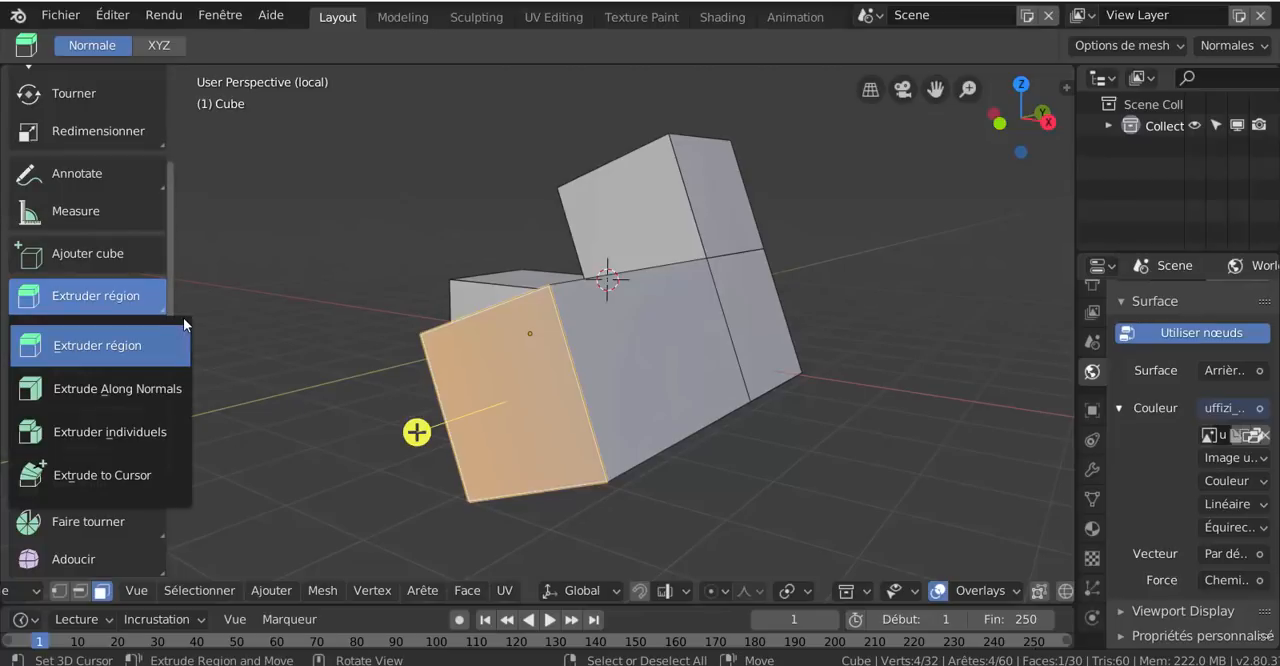
click(156, 398)
scroll(509, 449, down, 3)
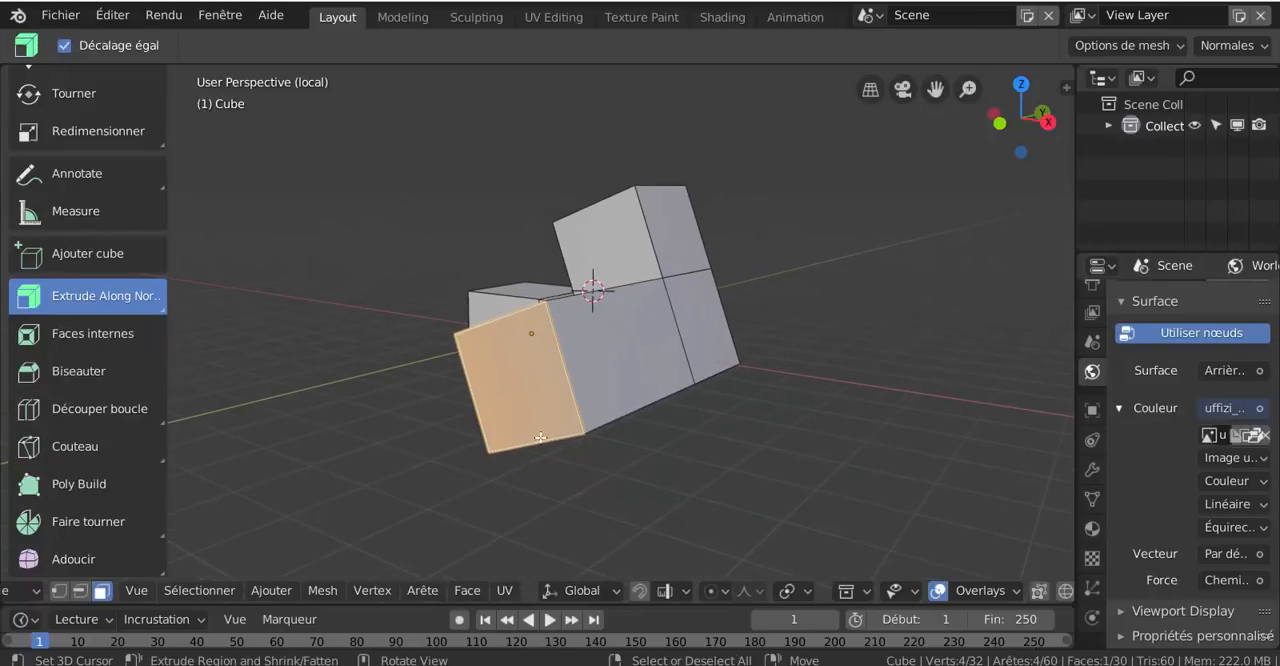
shift+right_click(340, 472)
drag(347, 466, 235, 516)
scroll(235, 516, down, 3)
middle_drag(238, 516, 582, 462)
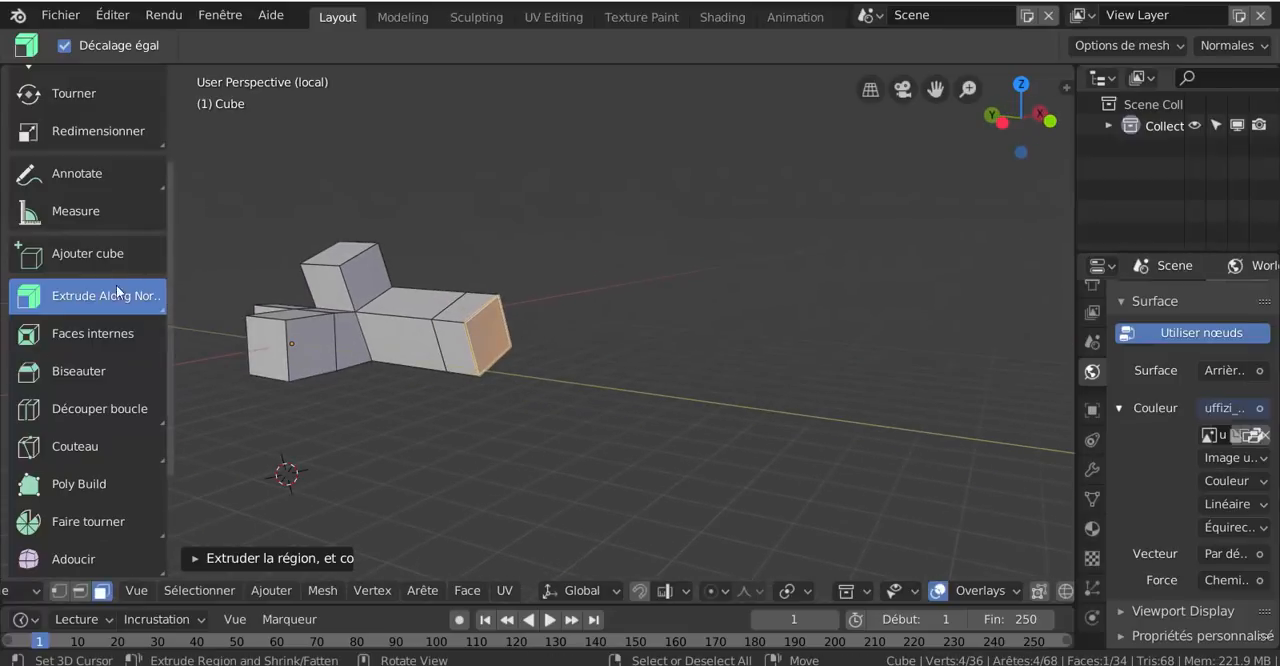
Extrude the arm's end face a short distance further with the Extruder individuels tool
scroll(498, 388, up, 2)
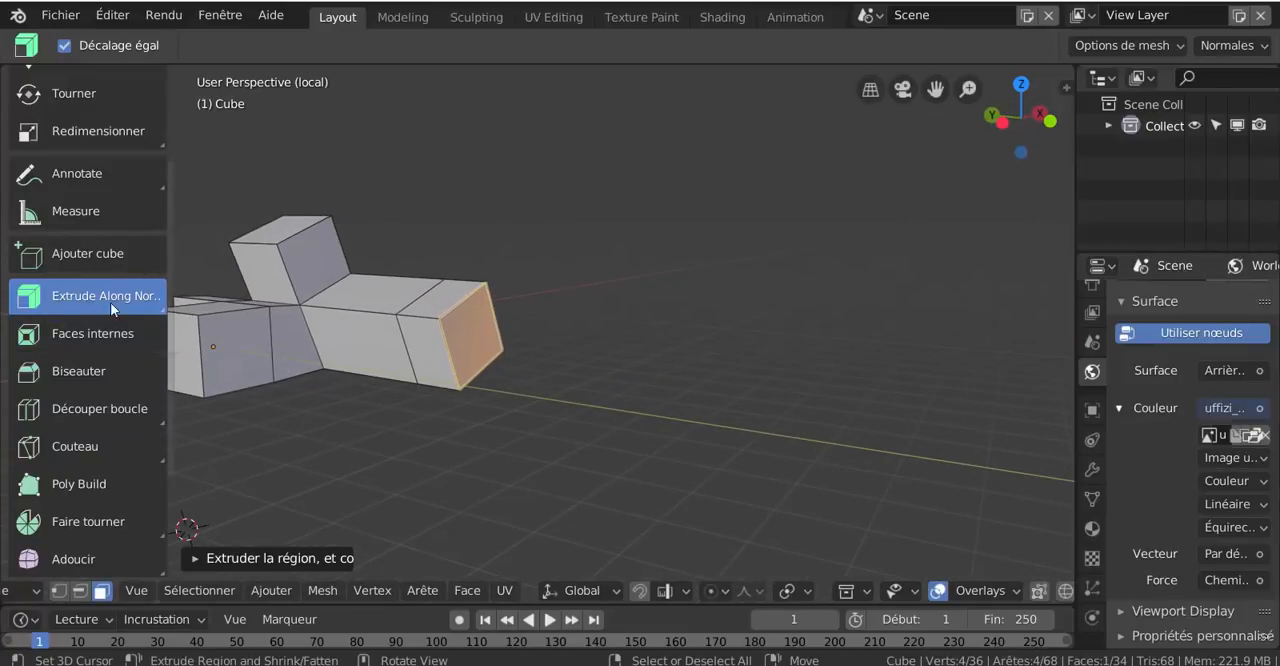
click(163, 316)
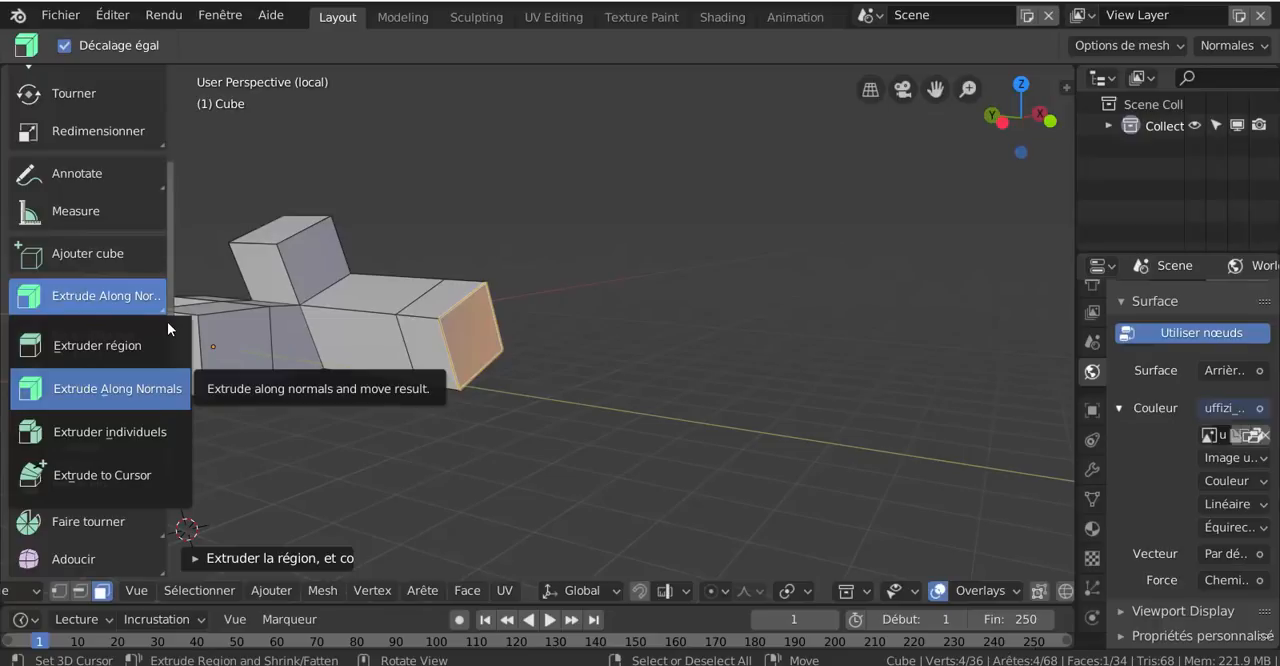
click(145, 419)
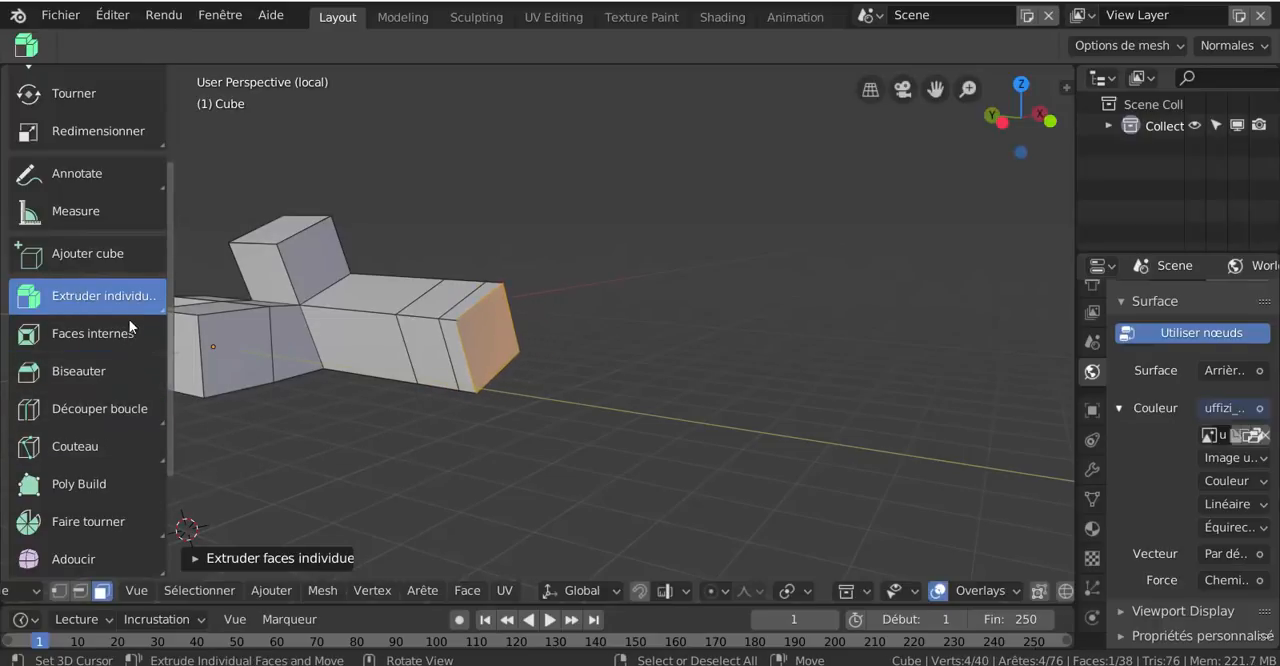
Try adding a loose vertex beside the long arm with the Poly Build tool
click(160, 307)
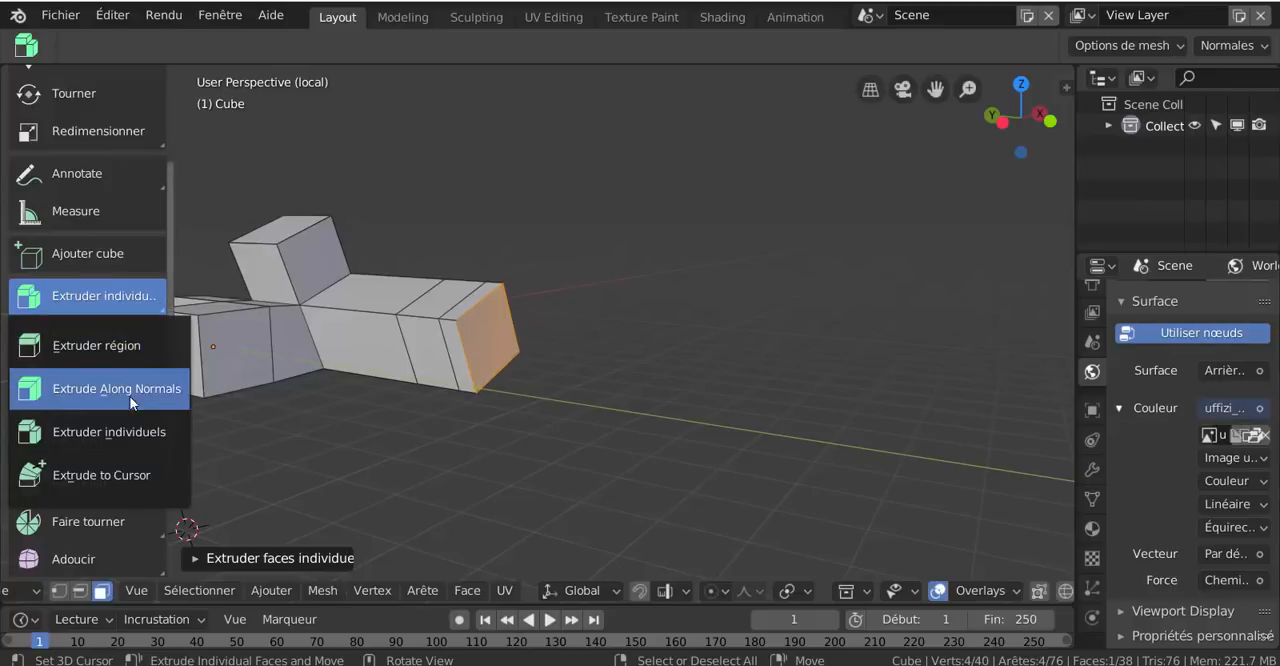
click(108, 466)
click(108, 478)
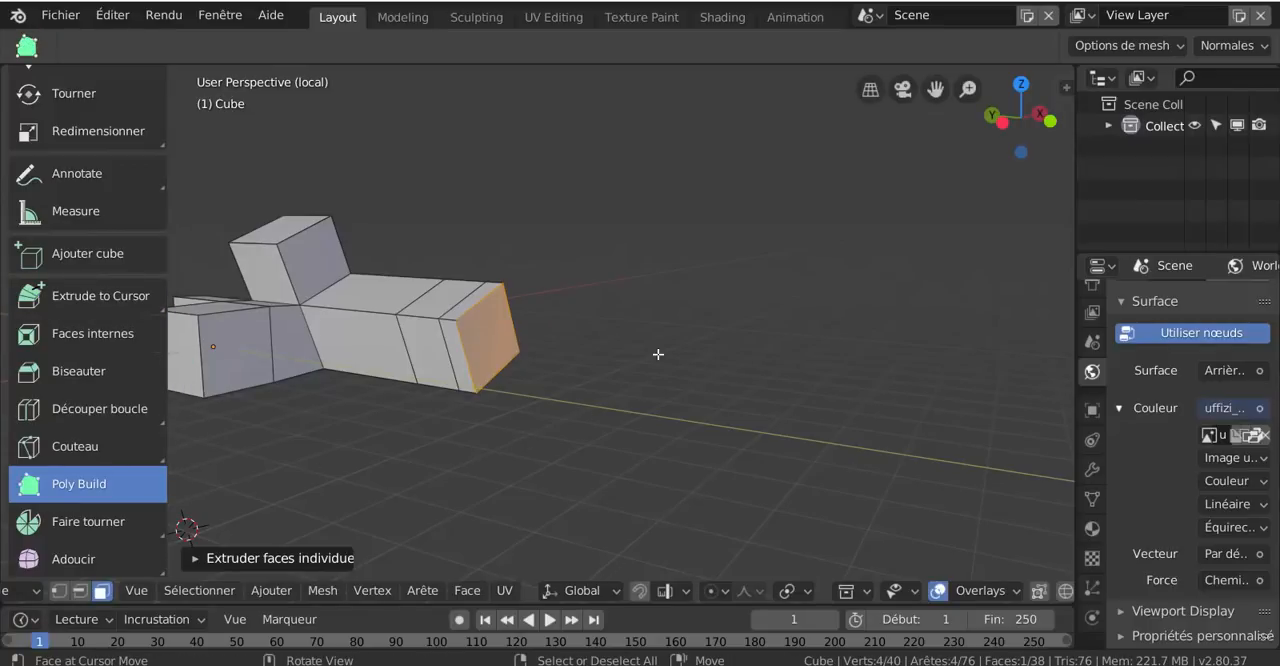
middle_drag(657, 354, 631, 375)
click(875, 281)
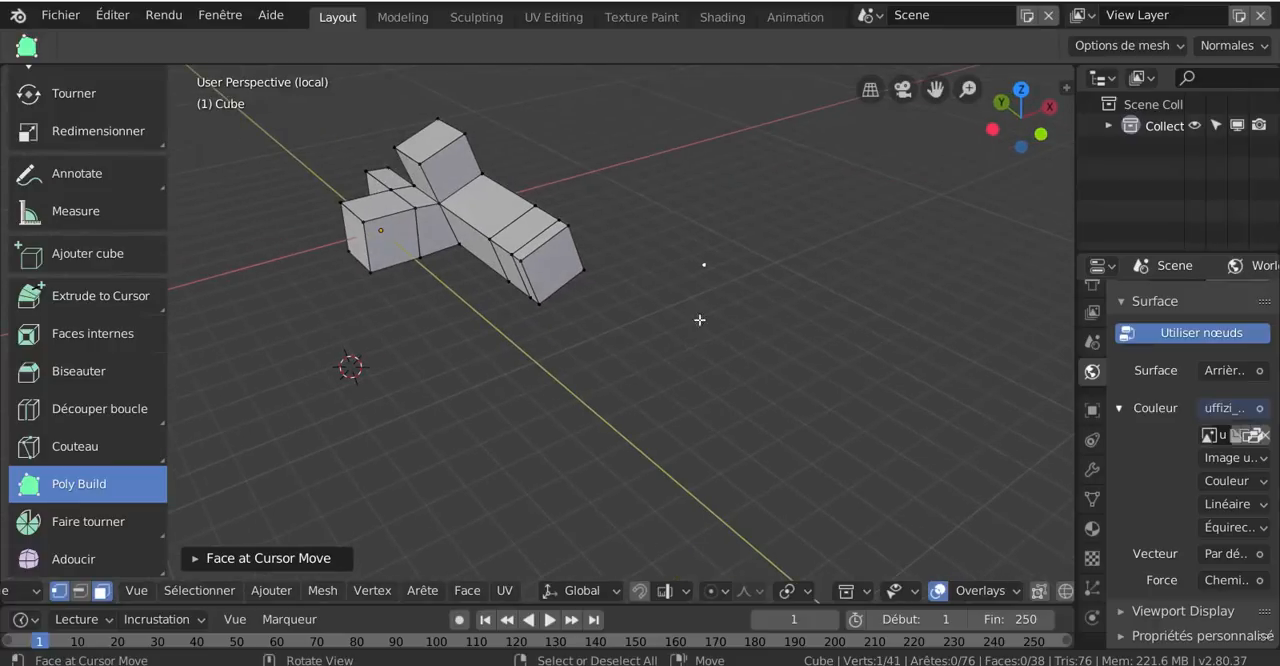
click(705, 265)
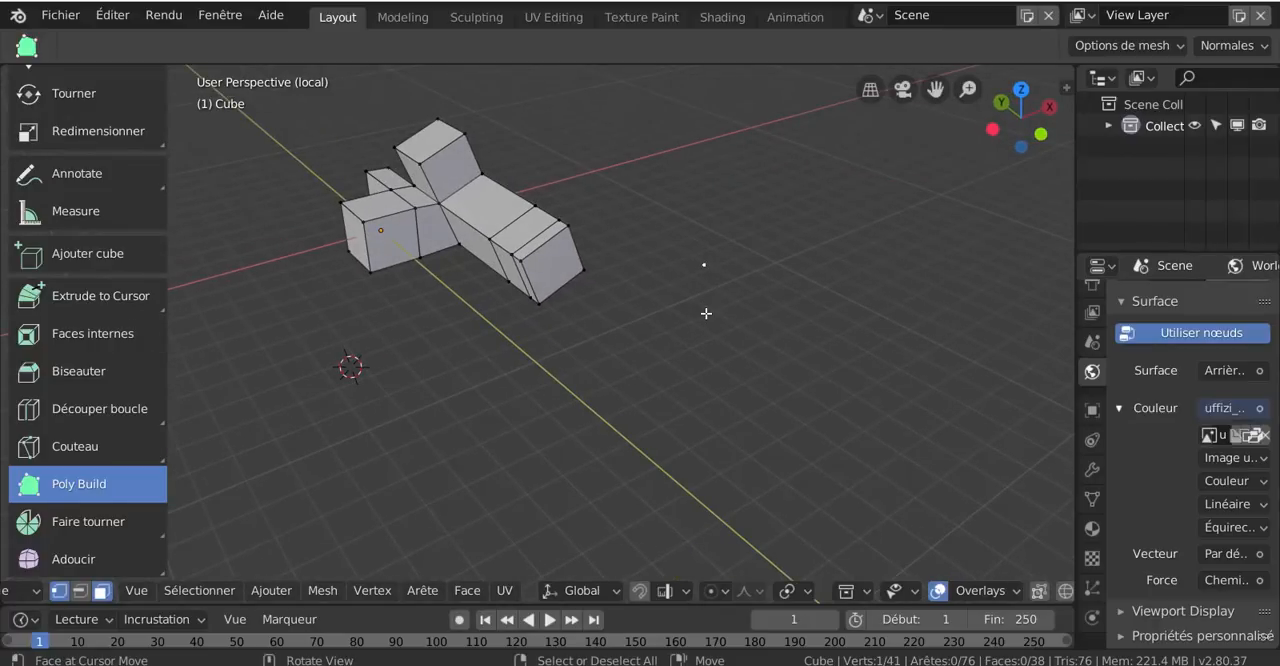
key(ctrl)
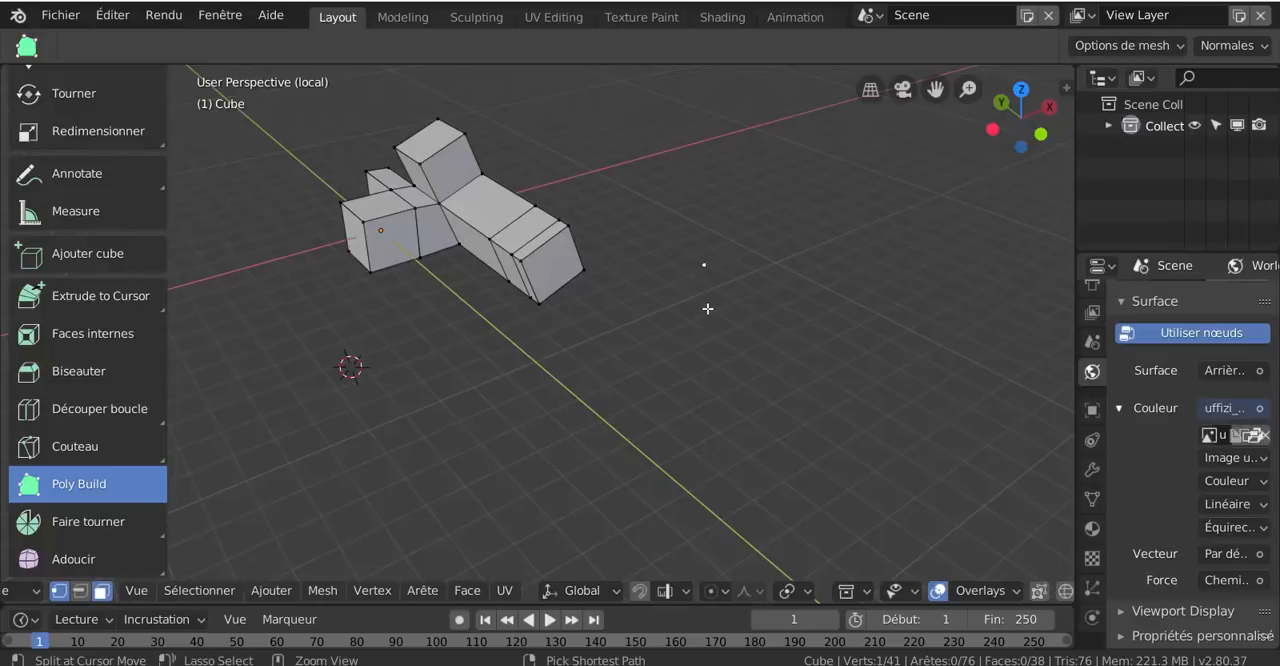
ctrl+click(707, 308)
middle_drag(700, 302, 659, 304)
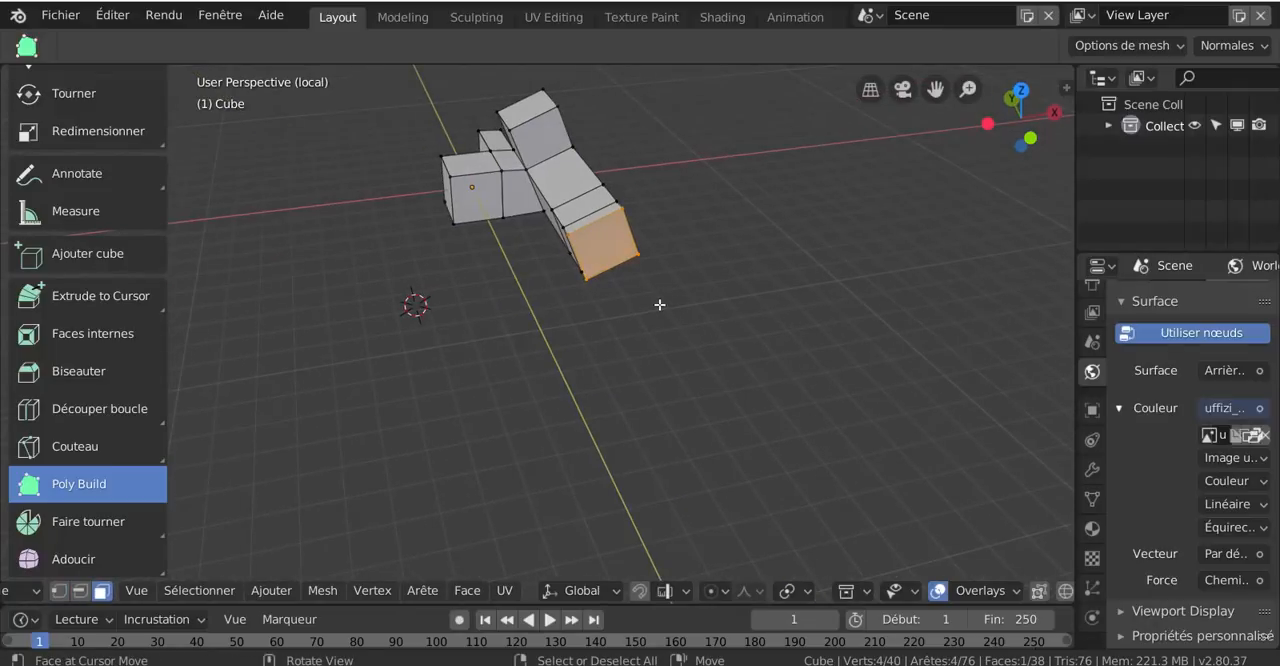
Try extruding the long arm's end face about 3 m along its normal, and activate the Extrude to Cursor tool
key(e)
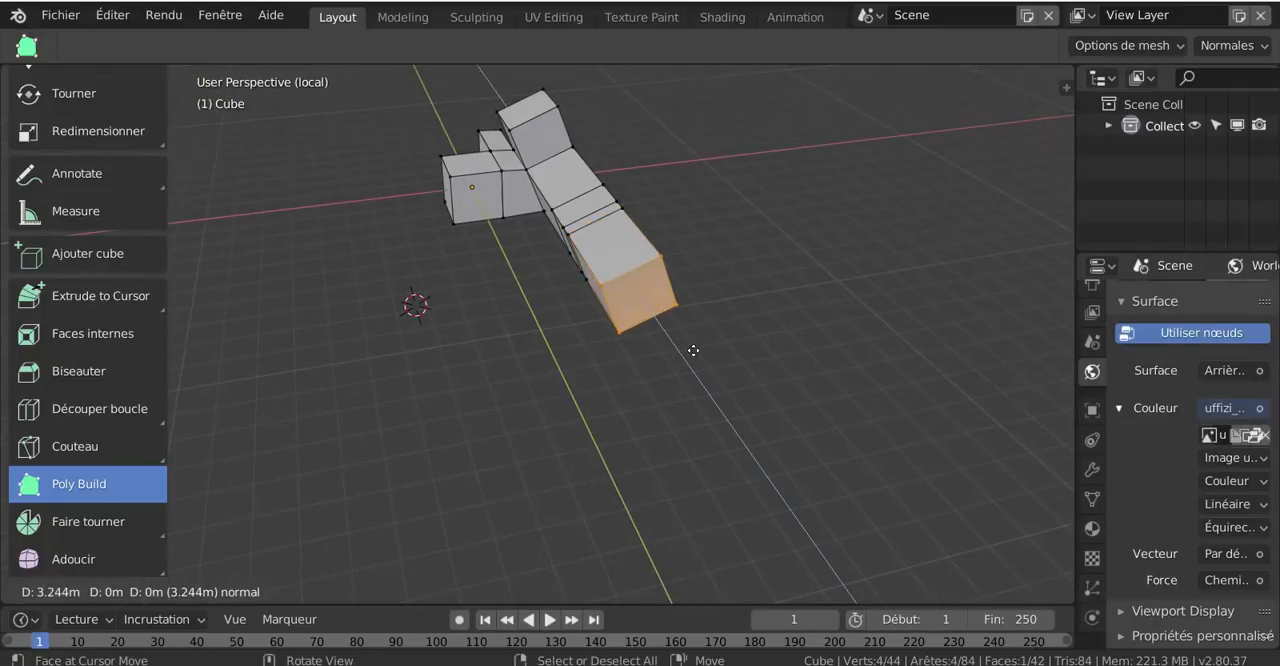
right_click(682, 341)
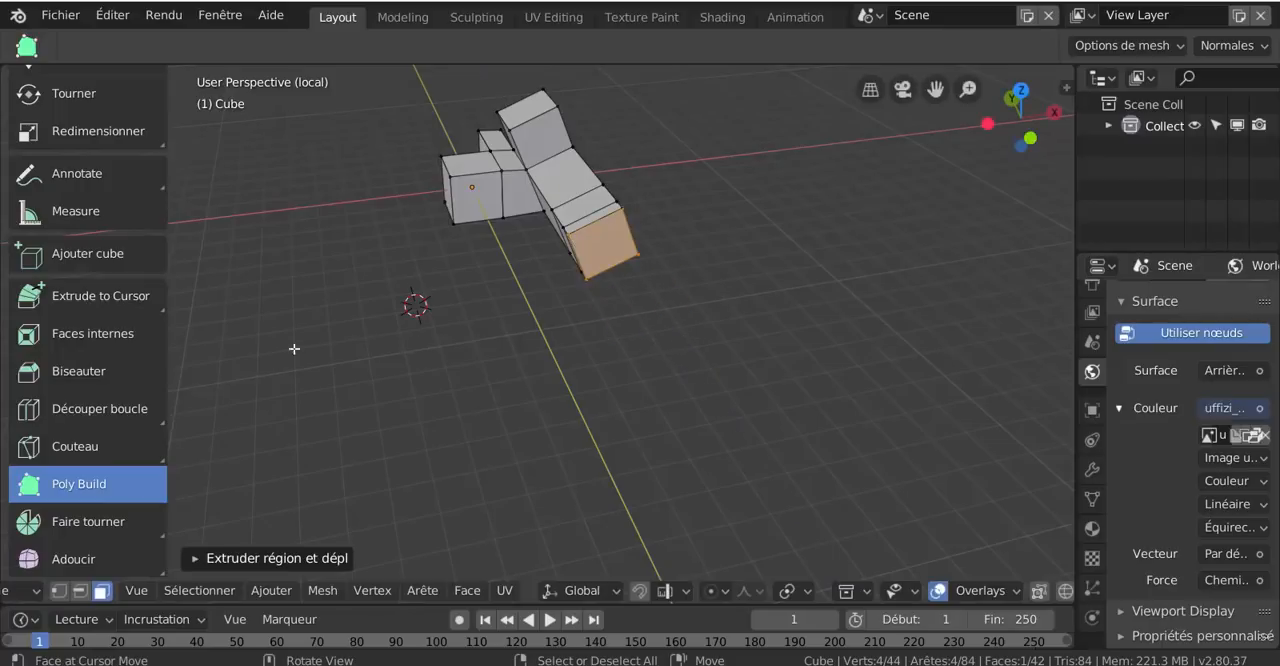
click(89, 294)
key(e)
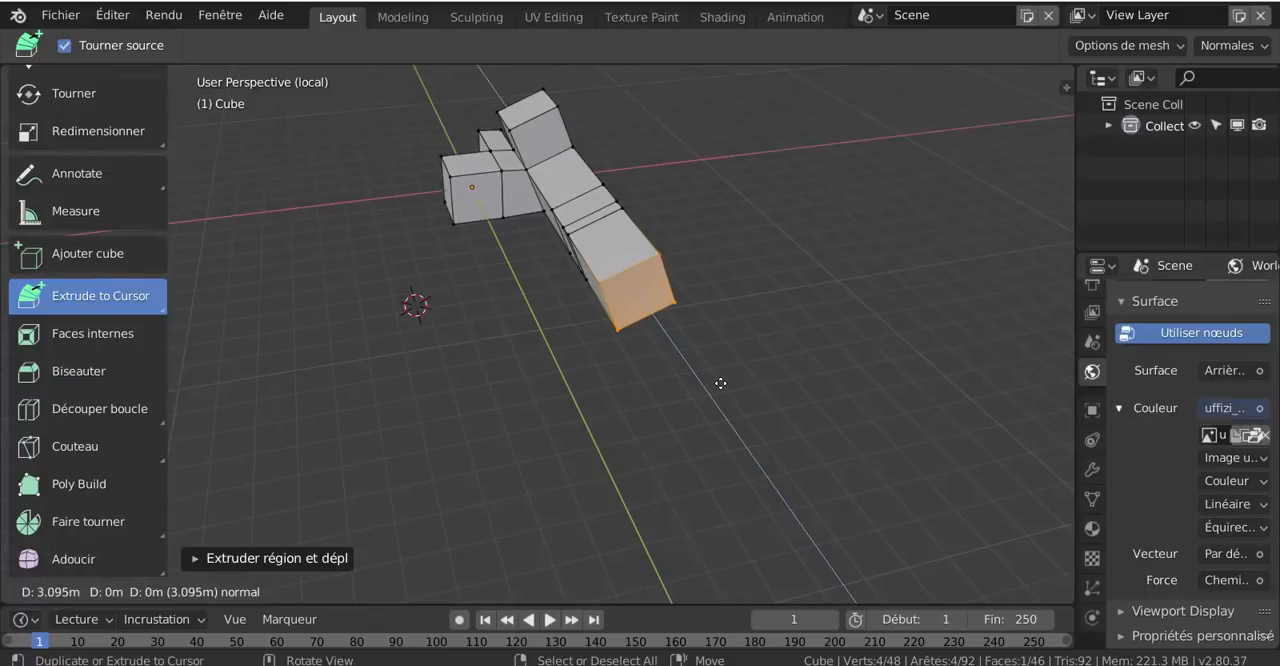
click(538, 448)
In top view, extrude the arm's end face toward successive cursor points, forming a zigzag of four segments
key(KP_7)
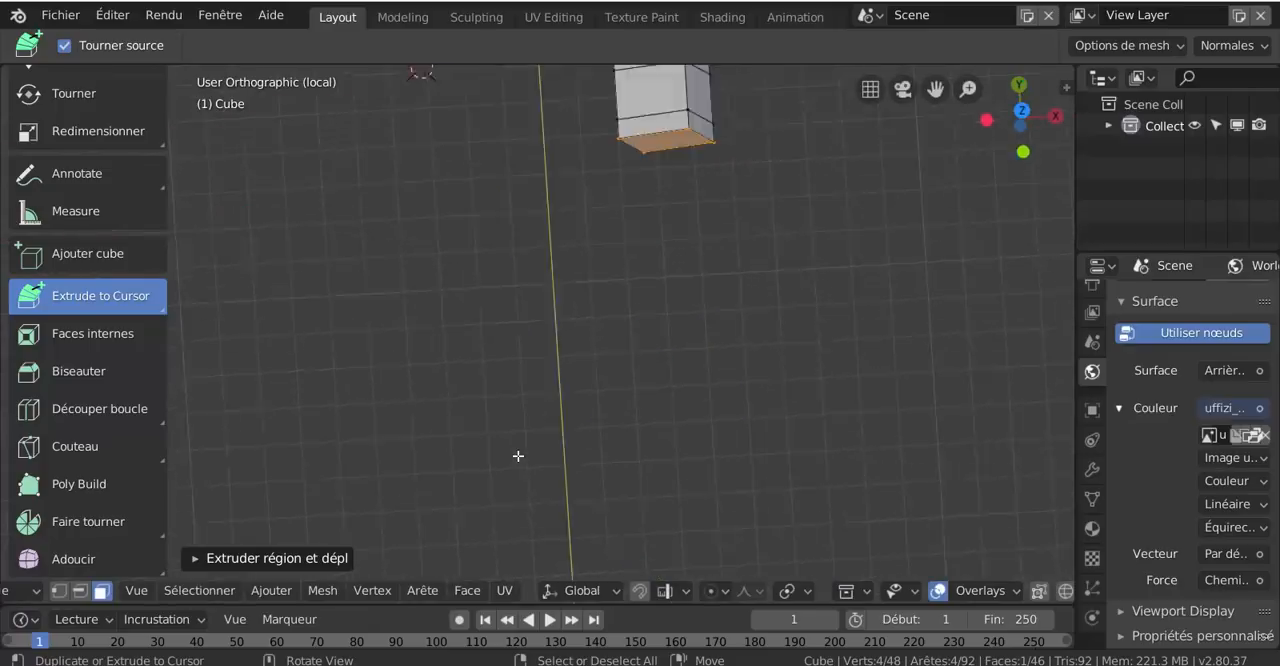
shift+middle_drag(758, 388, 703, 531)
scroll(717, 503, down, 3)
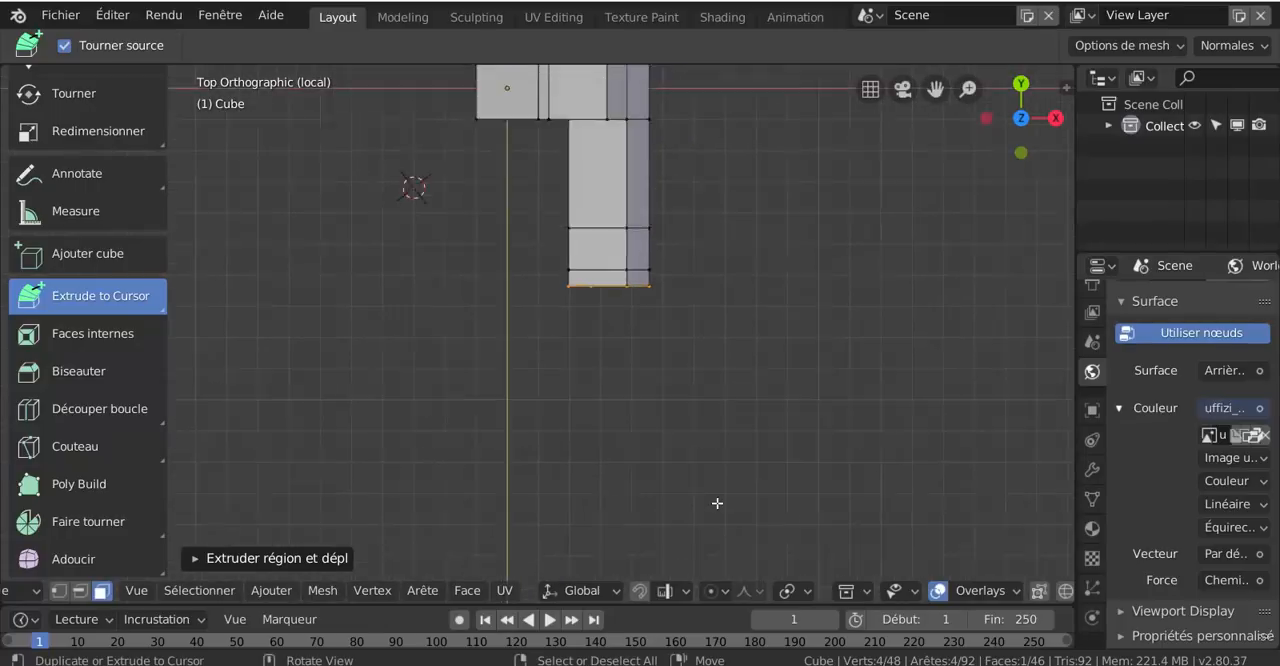
click(404, 302)
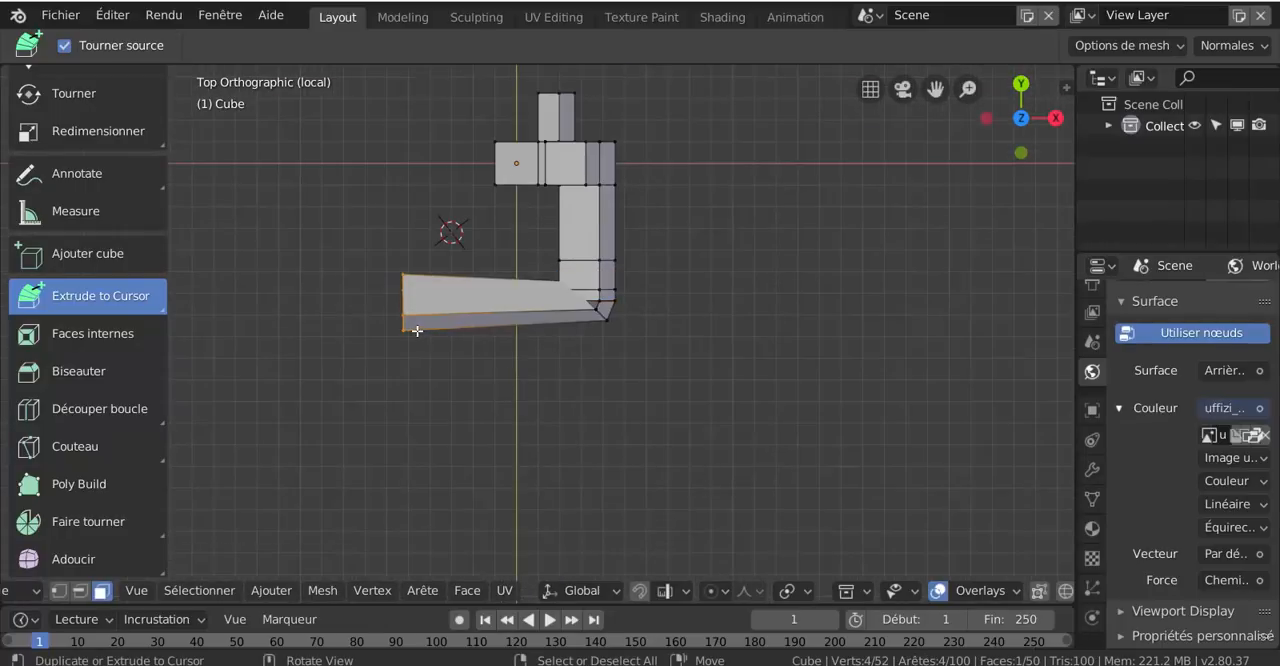
click(806, 321)
middle_drag(686, 408, 748, 446)
click(655, 468)
click(417, 426)
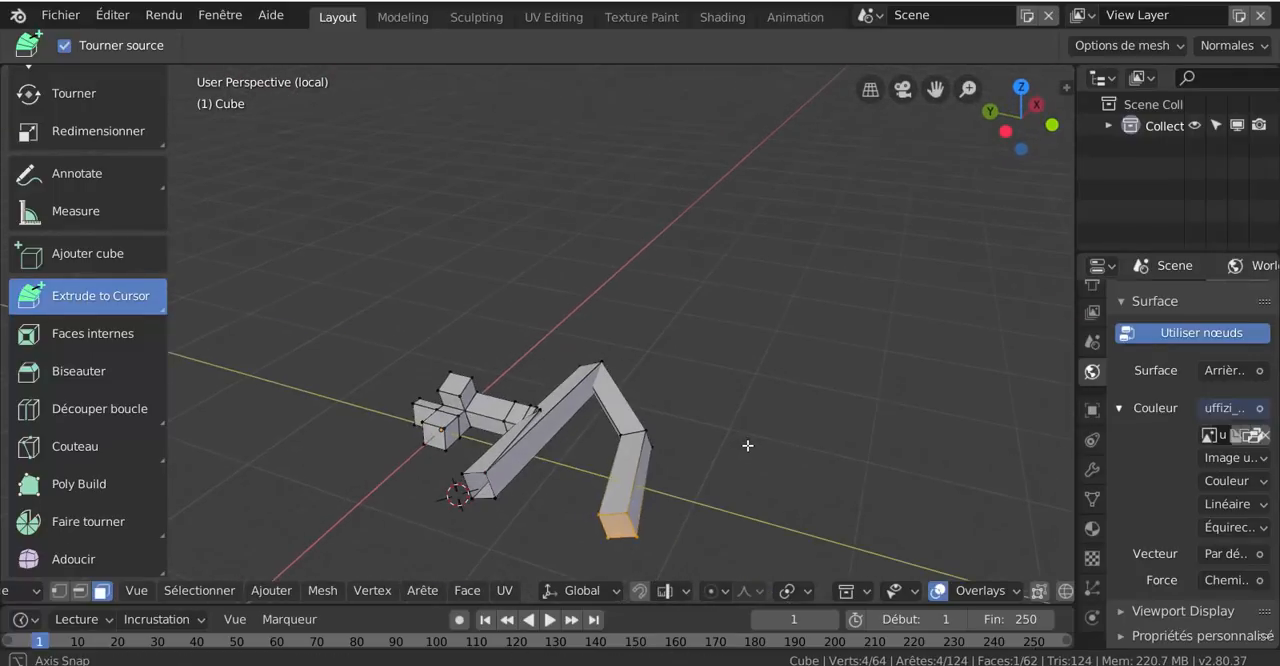
In top view, extrude four more segments from the zigzag's end, running along positive X and bending back toward the X axis
key(KP_7)
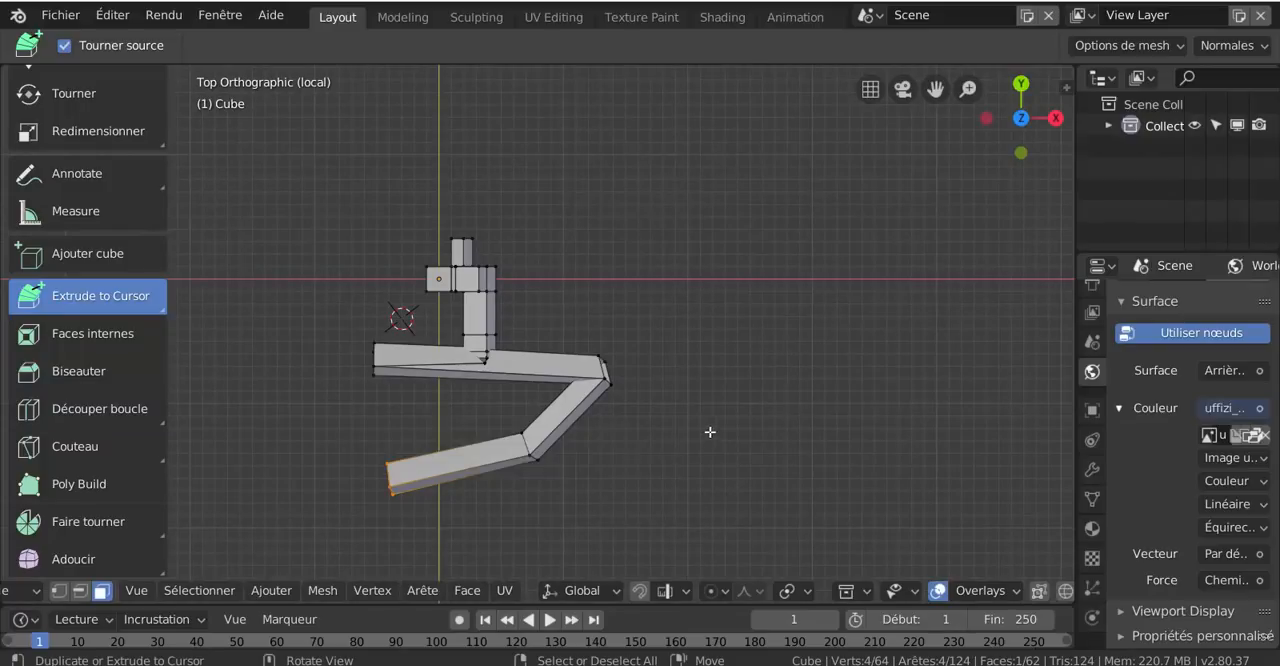
click(710, 432)
click(772, 401)
click(678, 291)
click(658, 258)
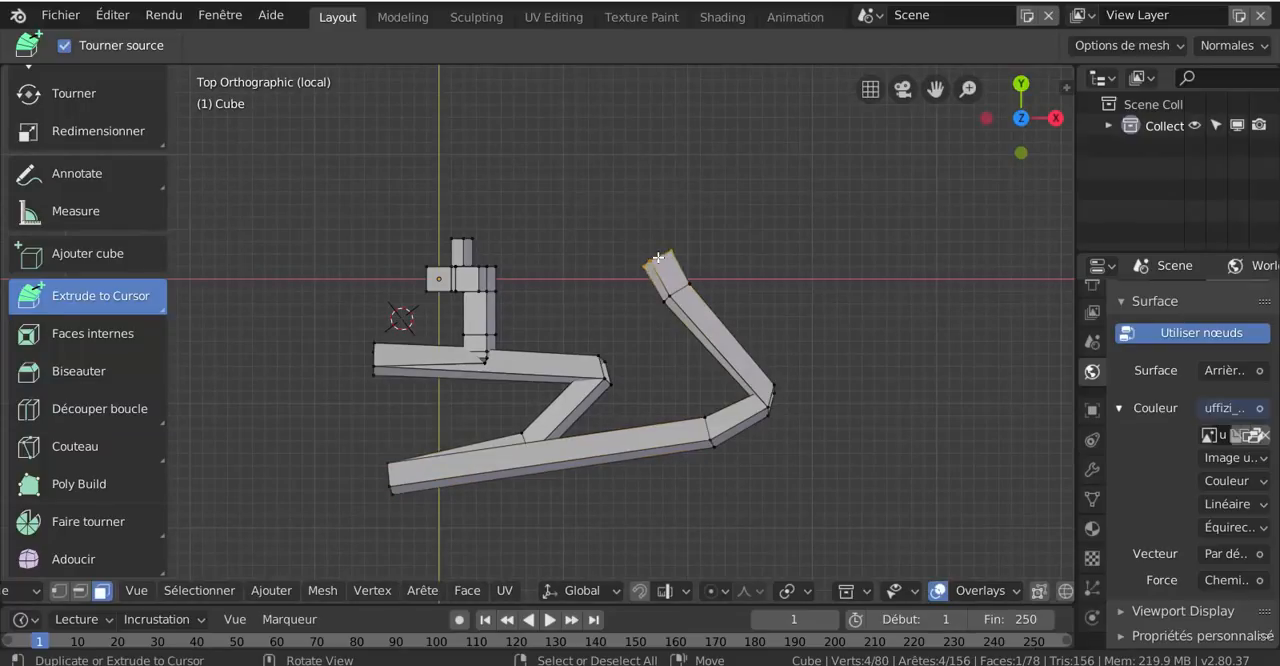
Keep extruding the end face to the cursor in many short segments, tracing a large clockwise arc back below the zigzag
click(665, 235)
click(686, 214)
click(708, 205)
click(731, 207)
click(752, 209)
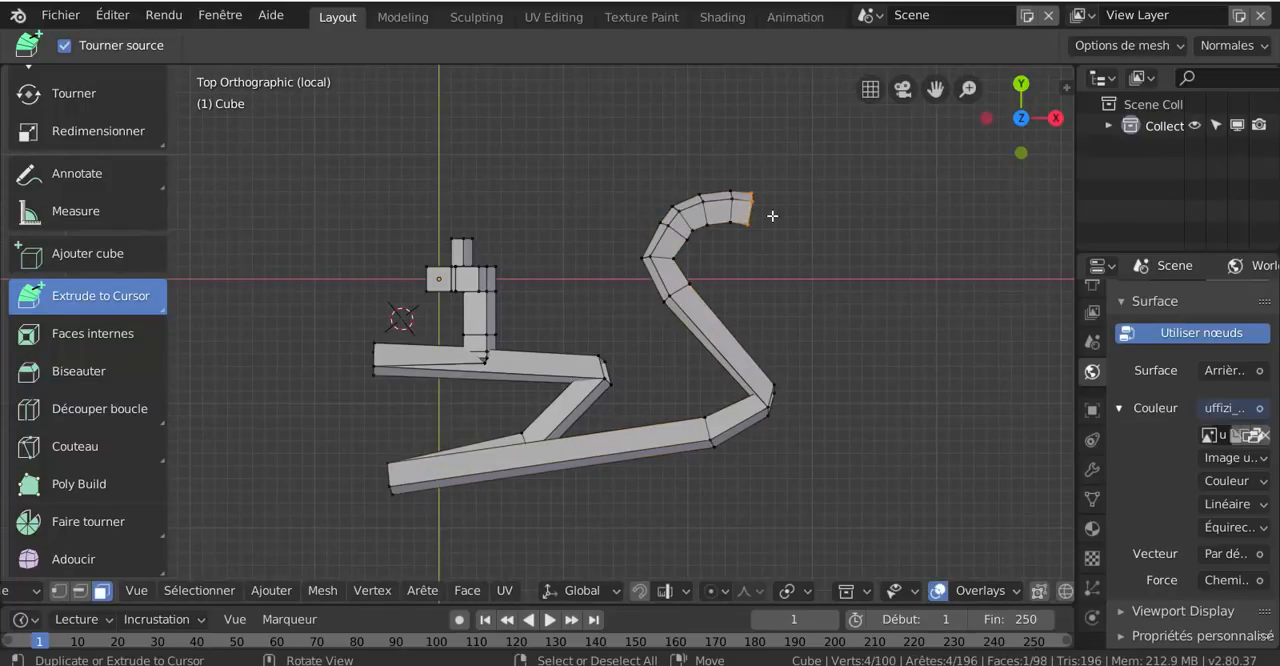
click(767, 216)
click(787, 225)
click(804, 236)
click(818, 250)
click(829, 265)
click(837, 282)
click(843, 300)
click(850, 322)
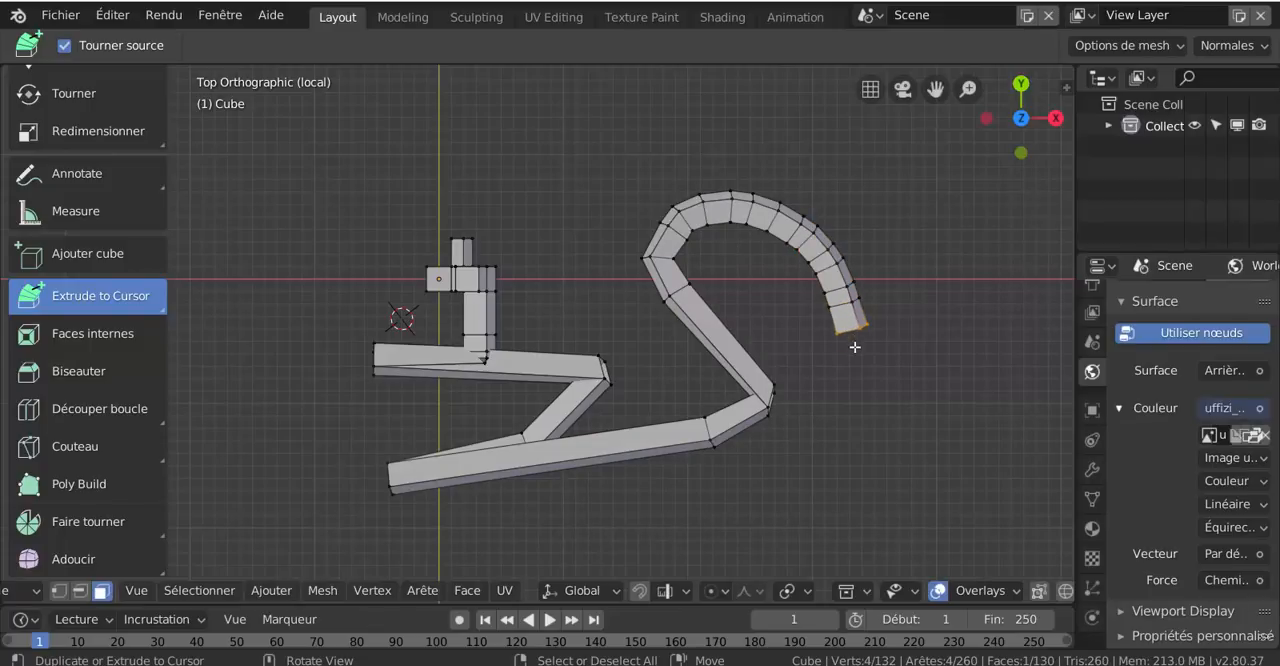
click(856, 347)
click(860, 374)
click(858, 402)
click(847, 425)
click(826, 444)
click(800, 459)
click(727, 466)
click(658, 523)
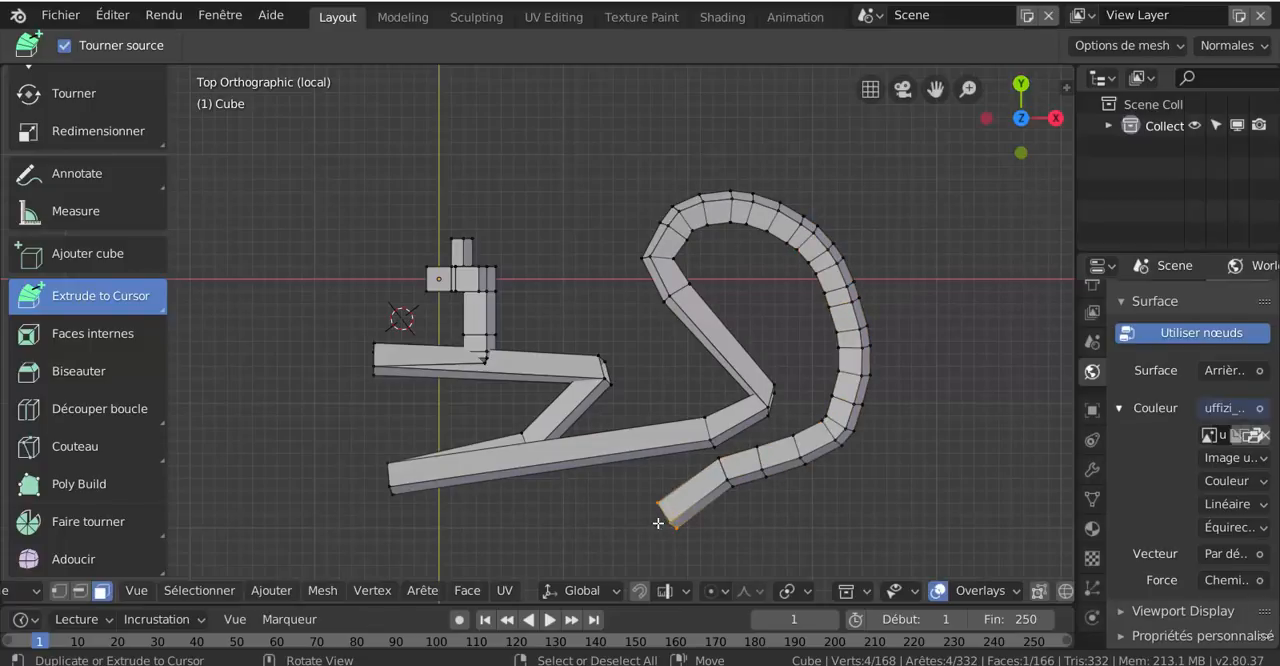
click(646, 535)
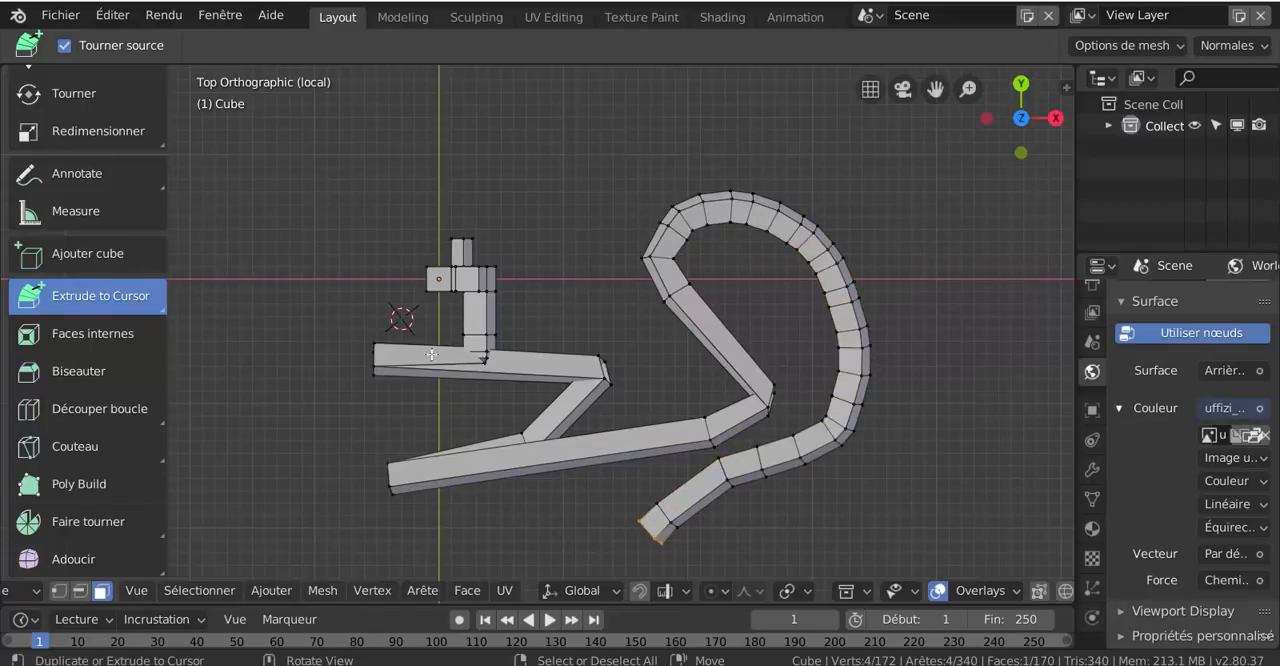
Undo the last few extruded segments at the end of the arc
key(ctrl+z)
key(ctrl+z)
key(ctrl+z)
key(ctrl+z)
key(ctrl+z)
key(ctrl+z)
key(ctrl+z)
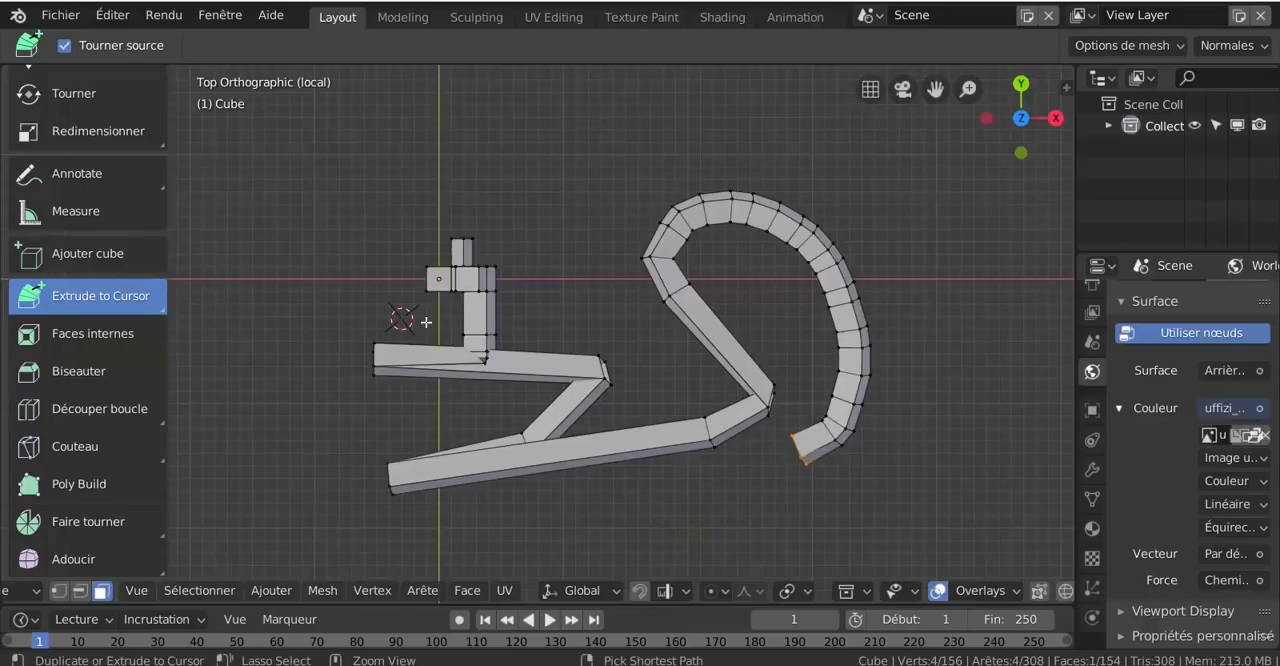
Switch to Object Mode and delete the extruded mesh object
key(ctrl+Tab)
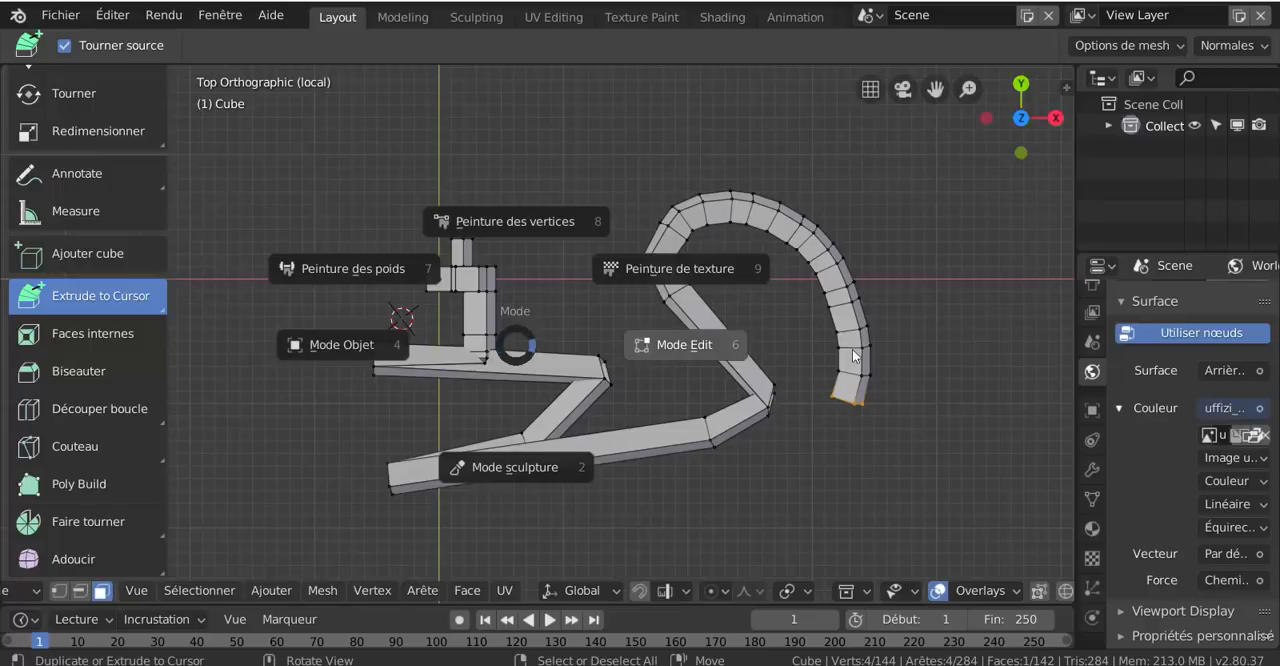
click(348, 347)
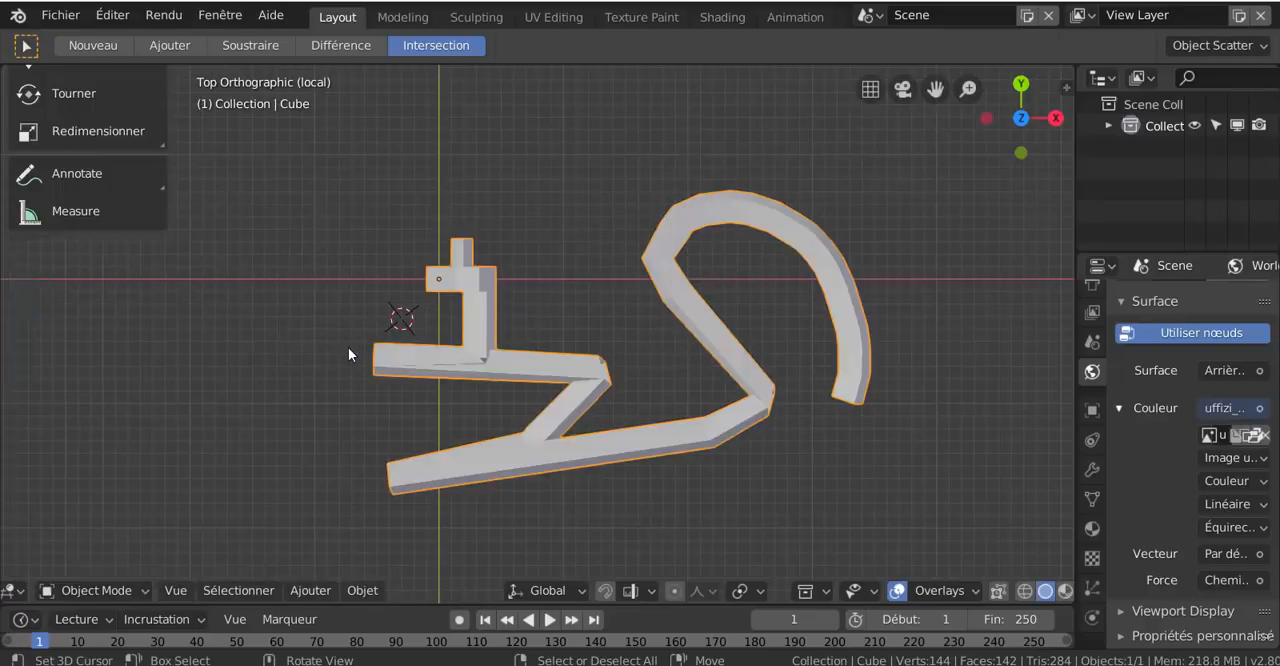
key(x)
click(540, 373)
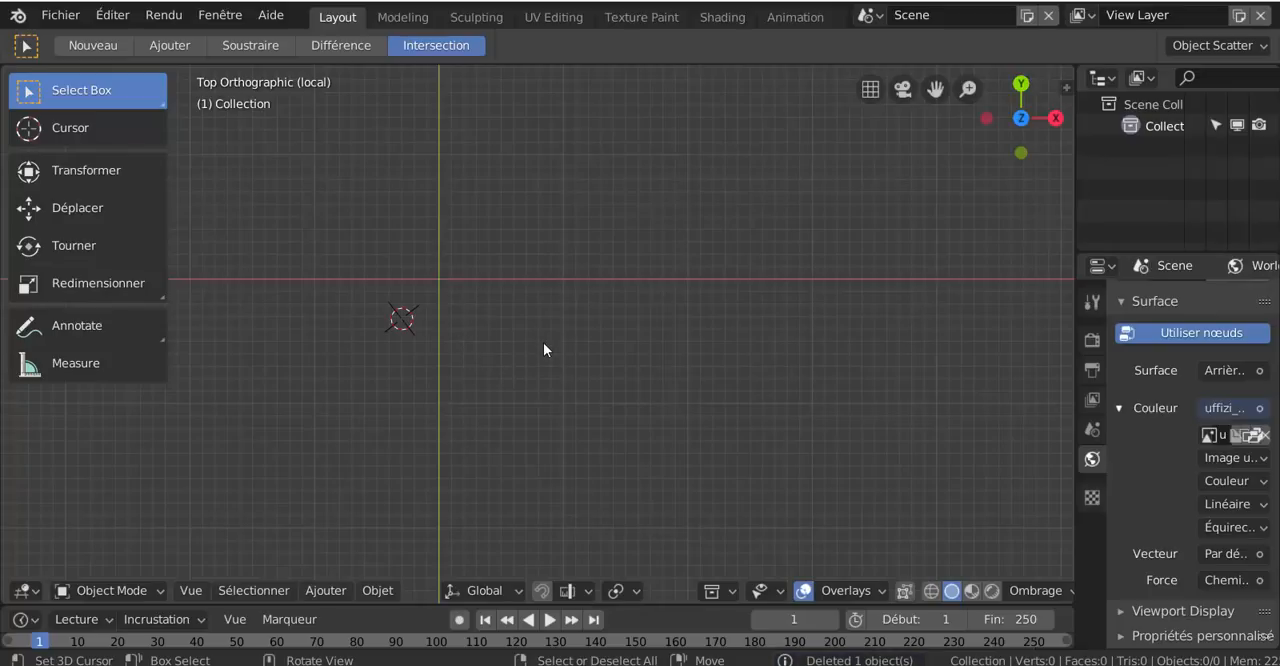
Snap the 3D cursor to the world origin and recentre the view on it
key(shift+s)
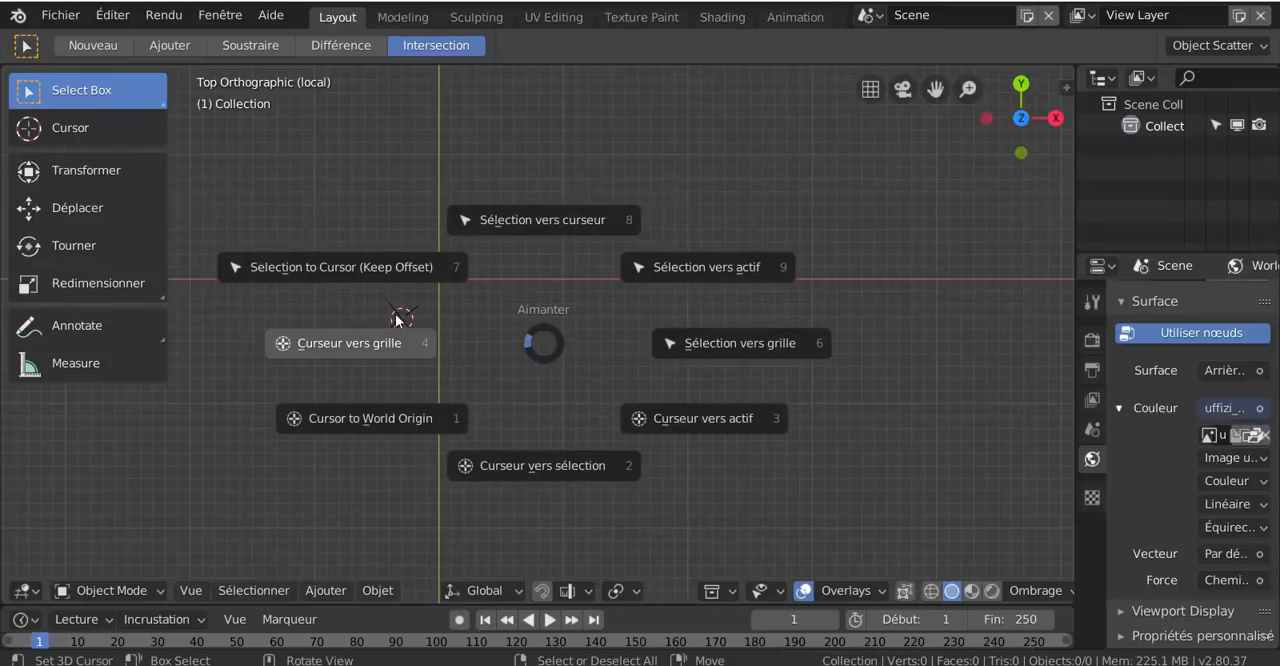
click(366, 423)
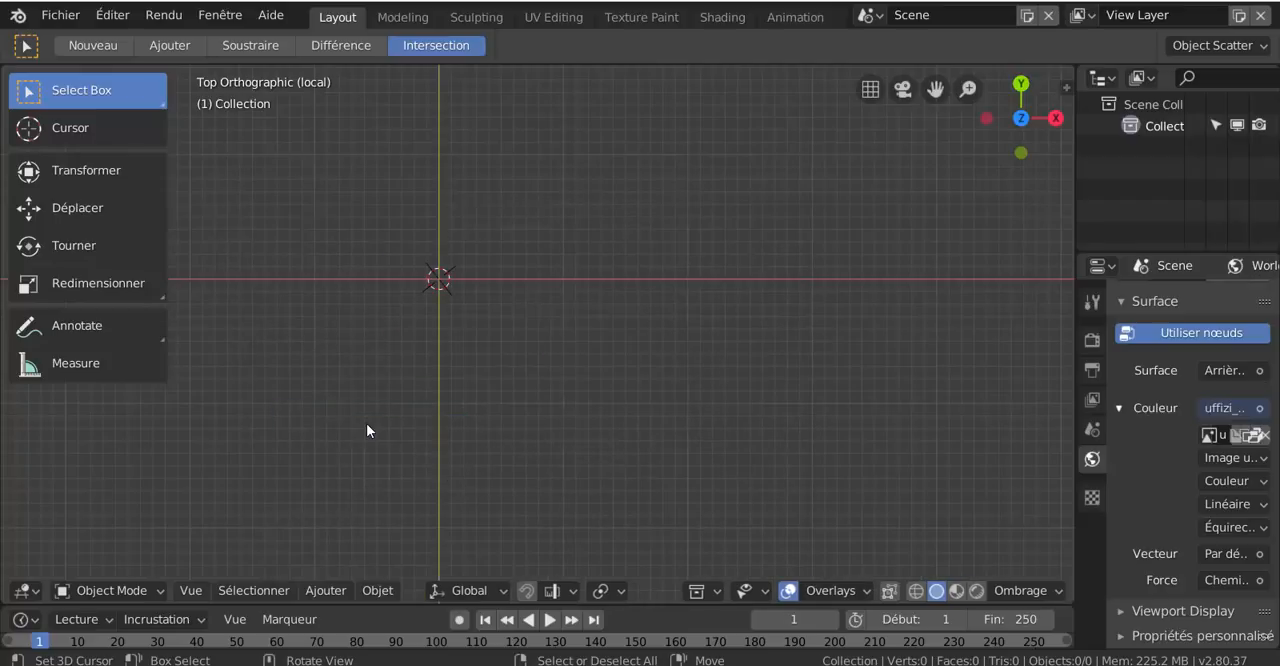
key(shift+c)
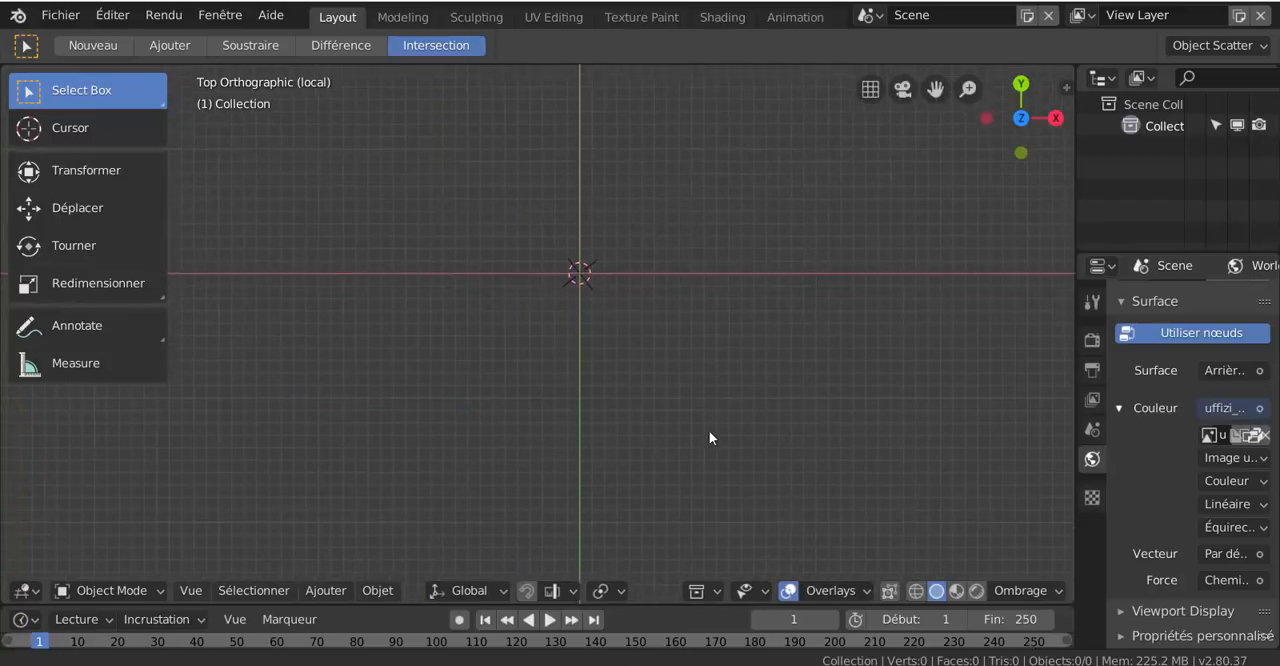
Add a mesh cube at the world origin and scale it up
click(315, 591)
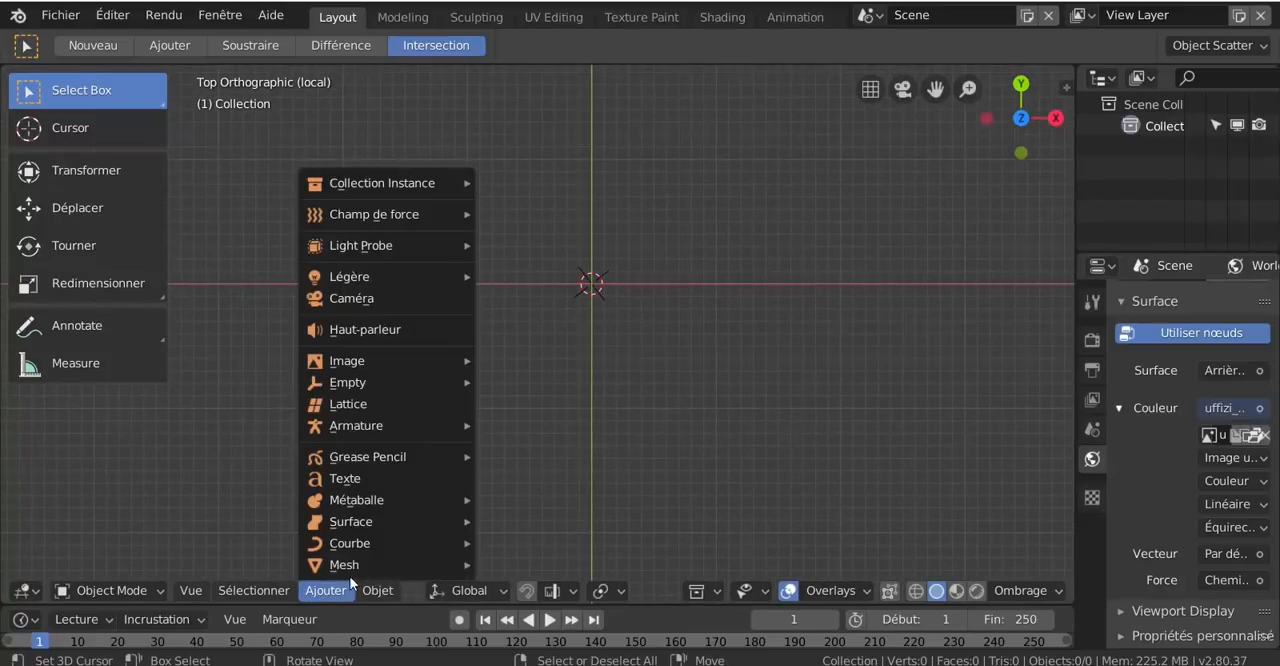
mouse_move(380, 564)
click(502, 362)
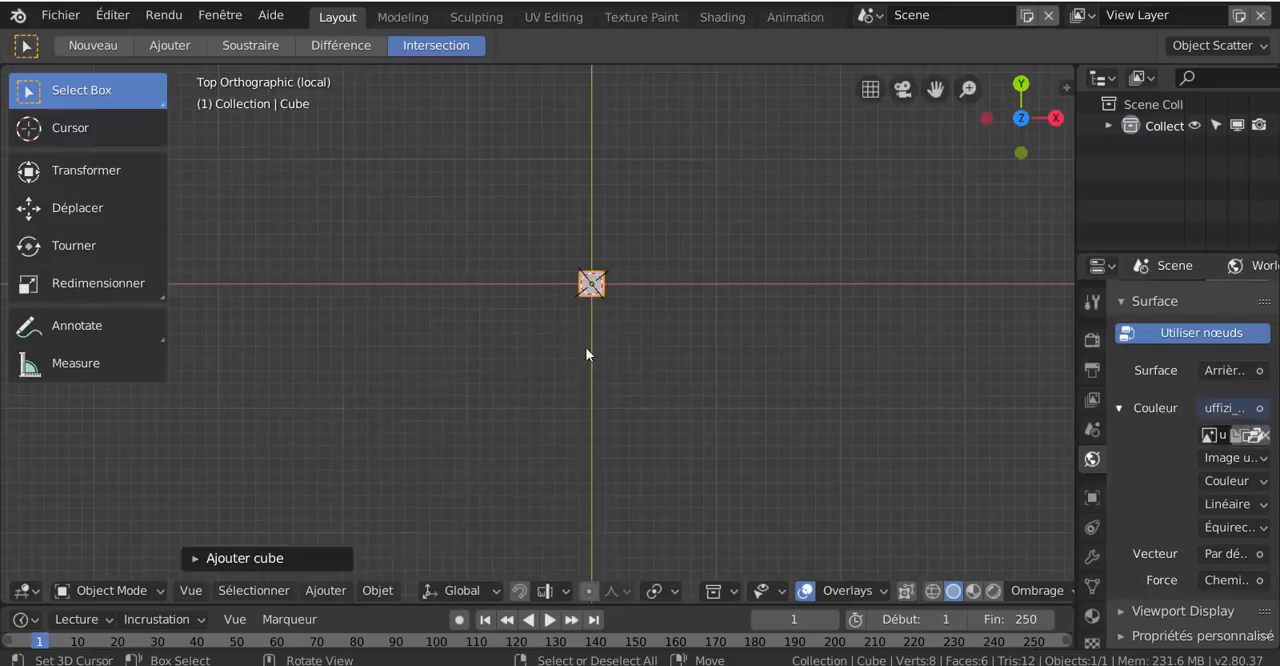
scroll(605, 345, up, 2)
middle_drag(677, 369, 613, 319)
key(s)
click(740, 470)
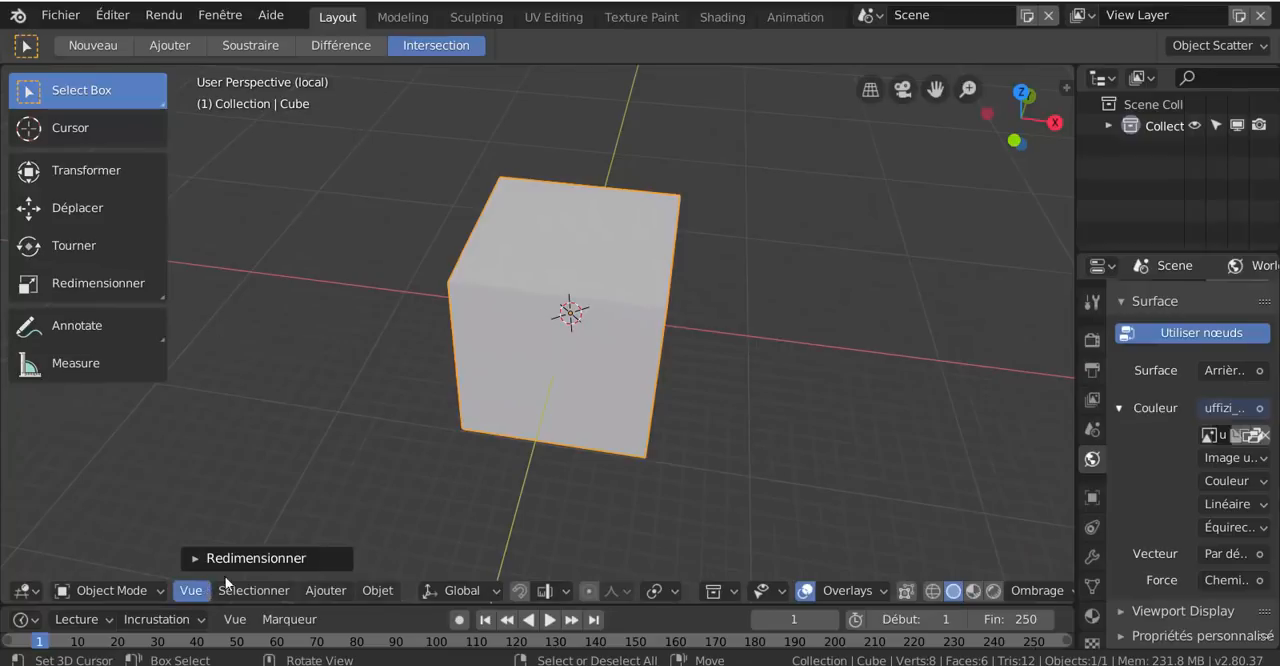
Enter Edit Mode on the new cube and switch the extrude tool to Extruder région
key(ctrl+Tab)
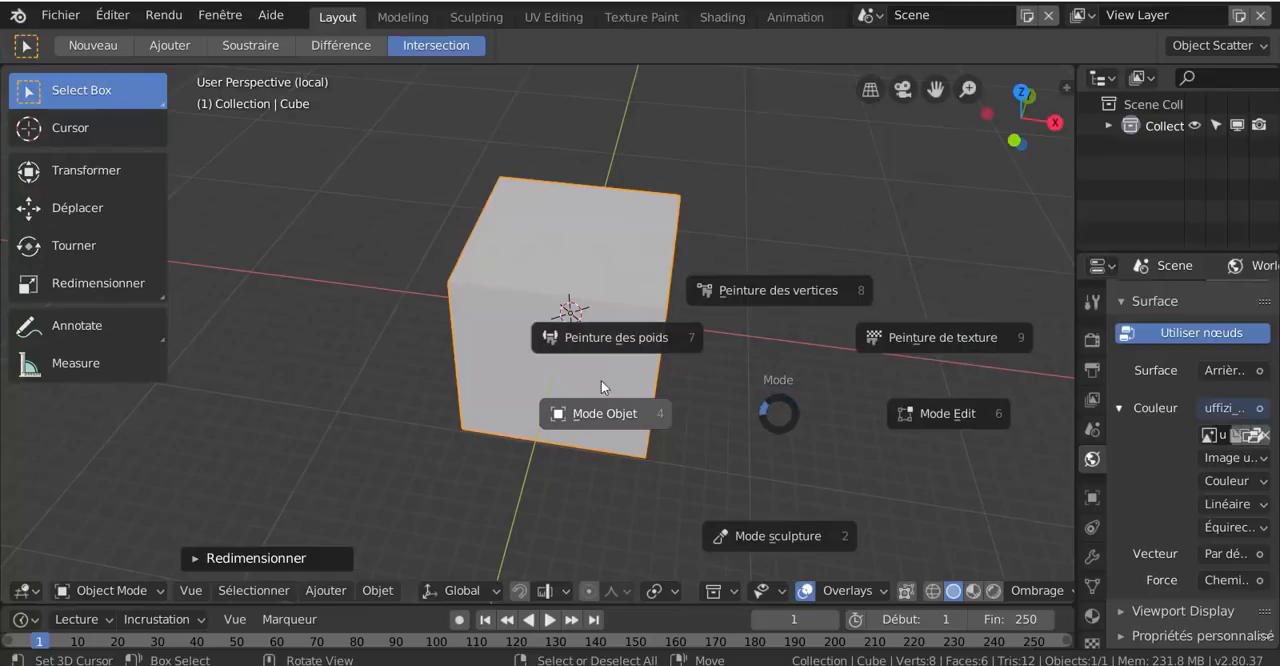
click(940, 422)
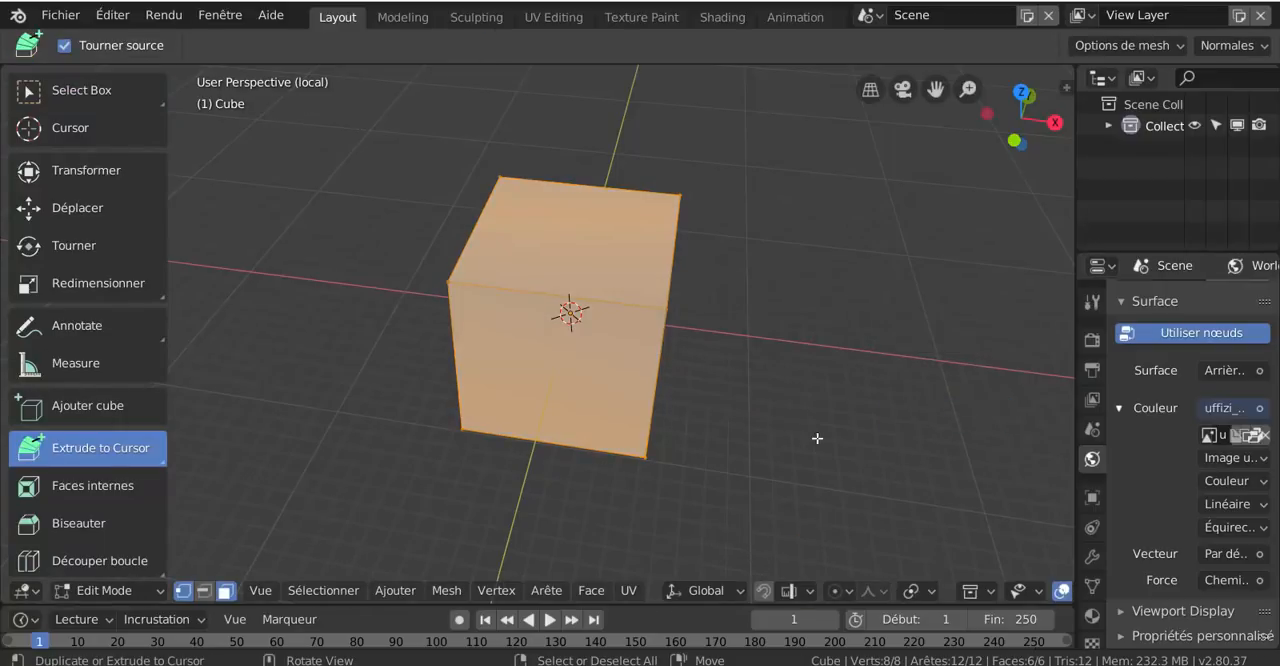
middle_drag(817, 438, 474, 495)
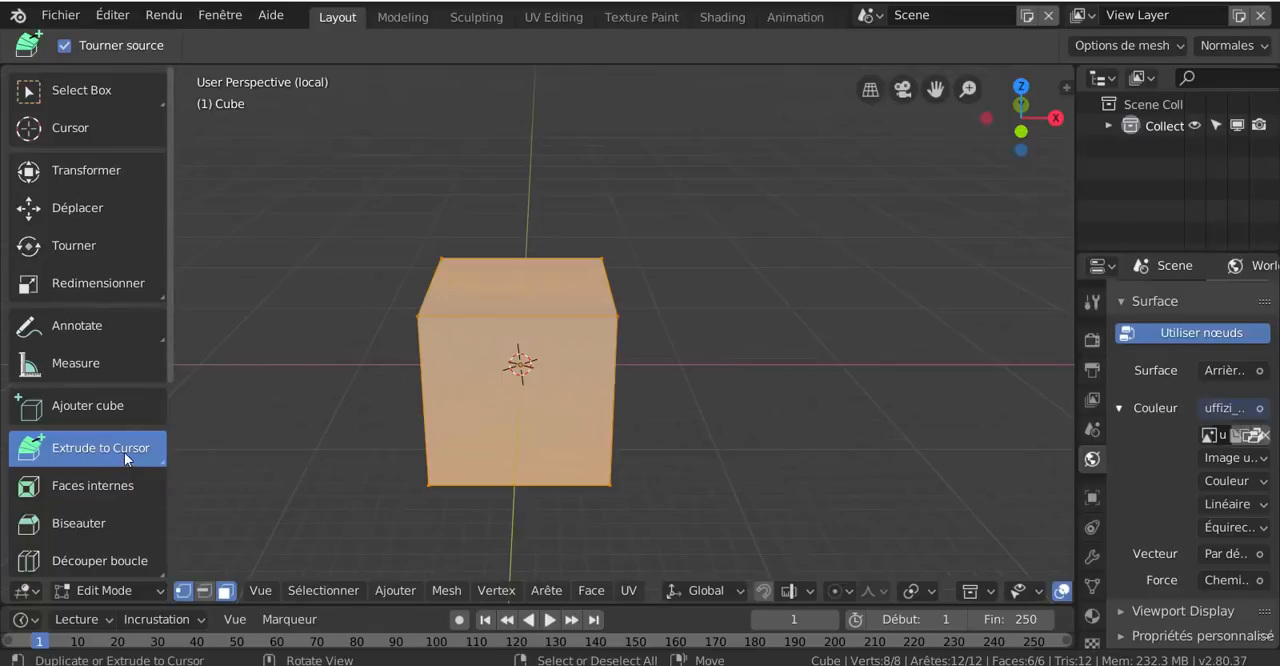
click(163, 465)
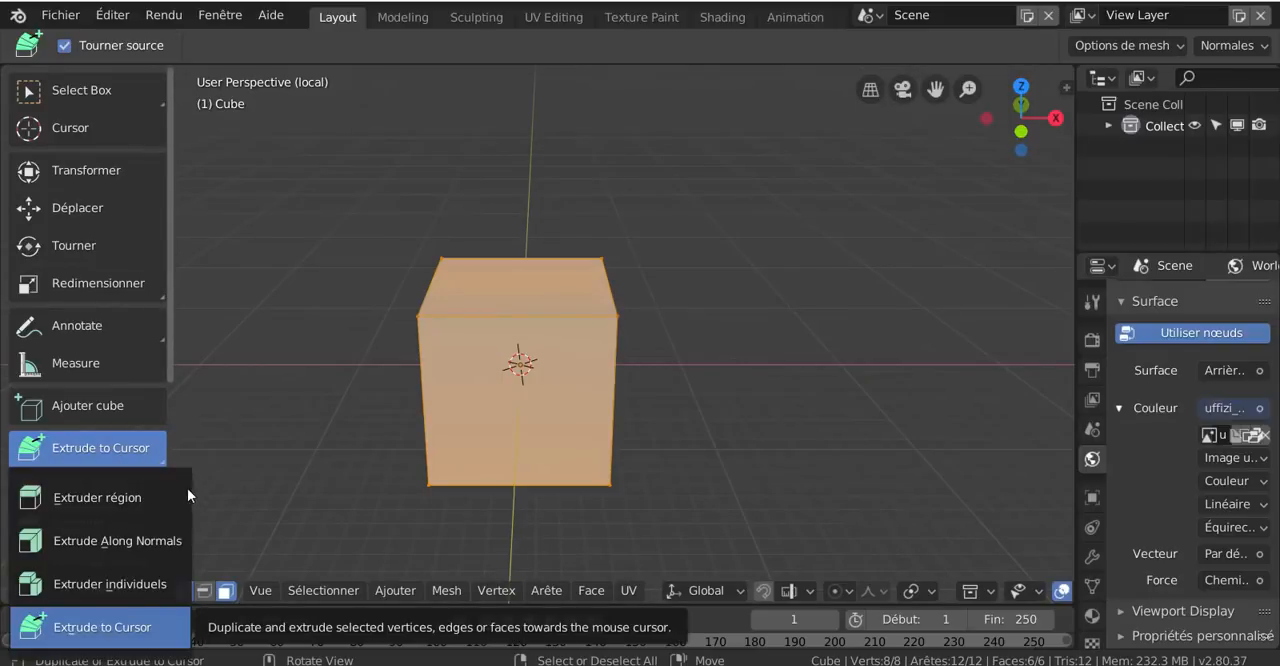
click(172, 511)
scroll(349, 472, down, 3)
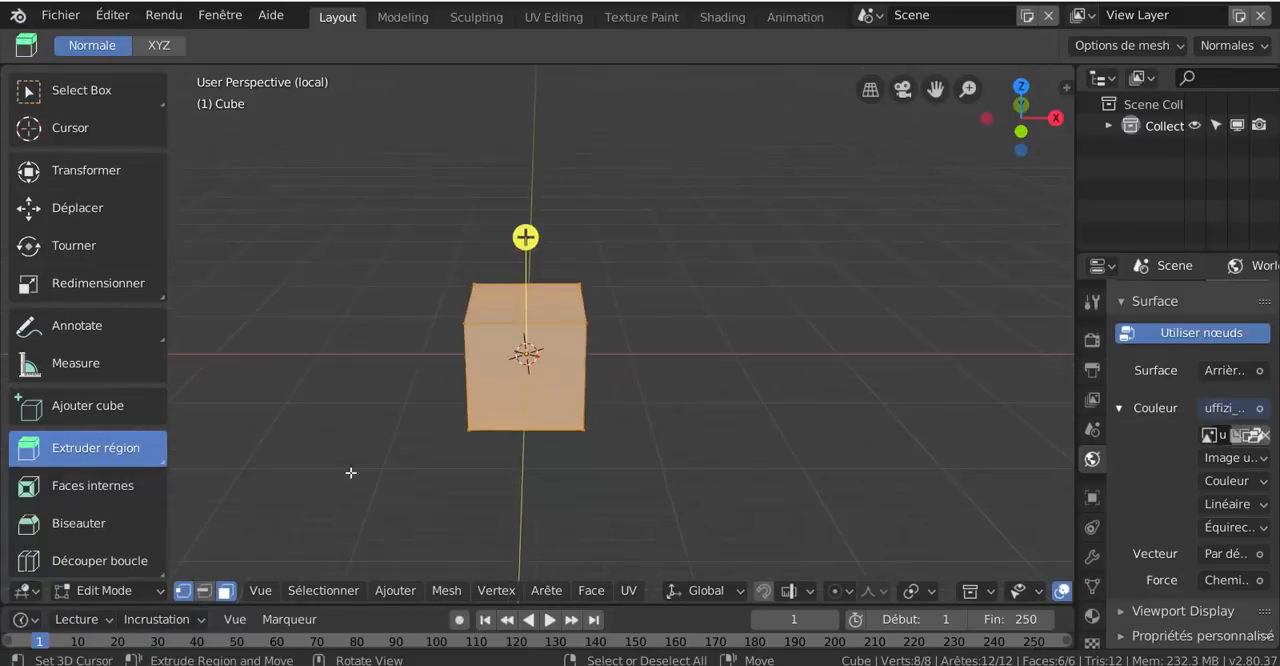
middle_drag(349, 472, 438, 455)
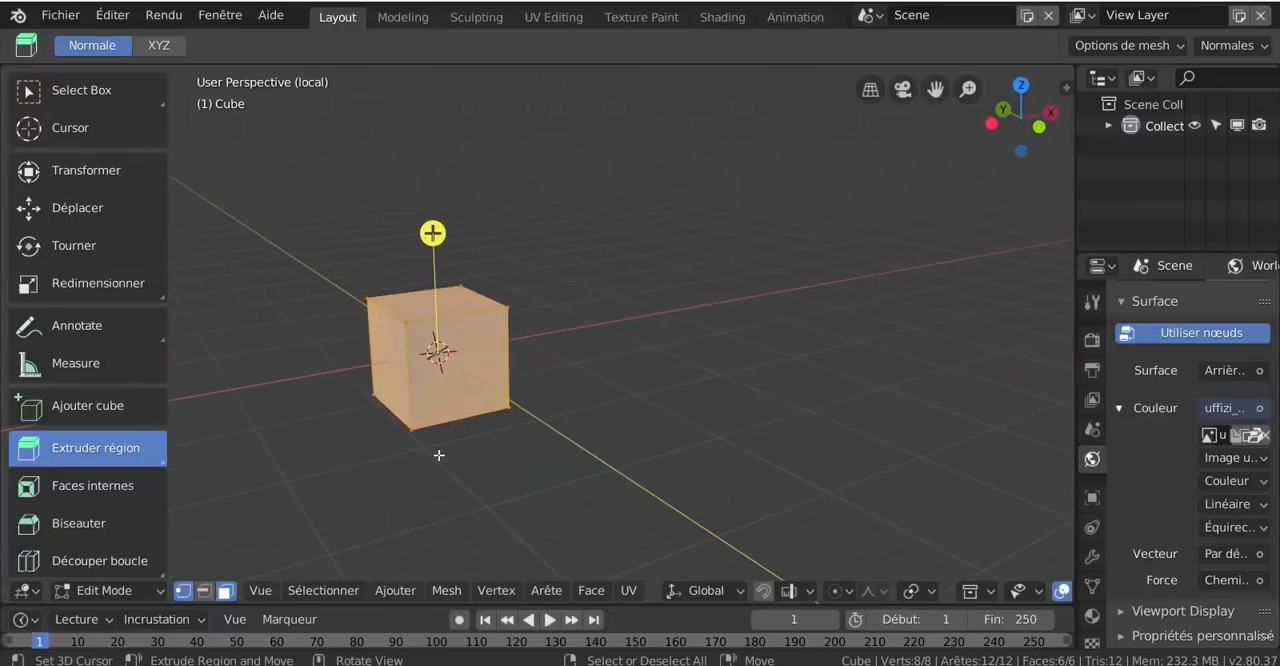
Select the cube's front face, try insetting it with Faces internes, and undo the inset
click(88, 483)
click(460, 360)
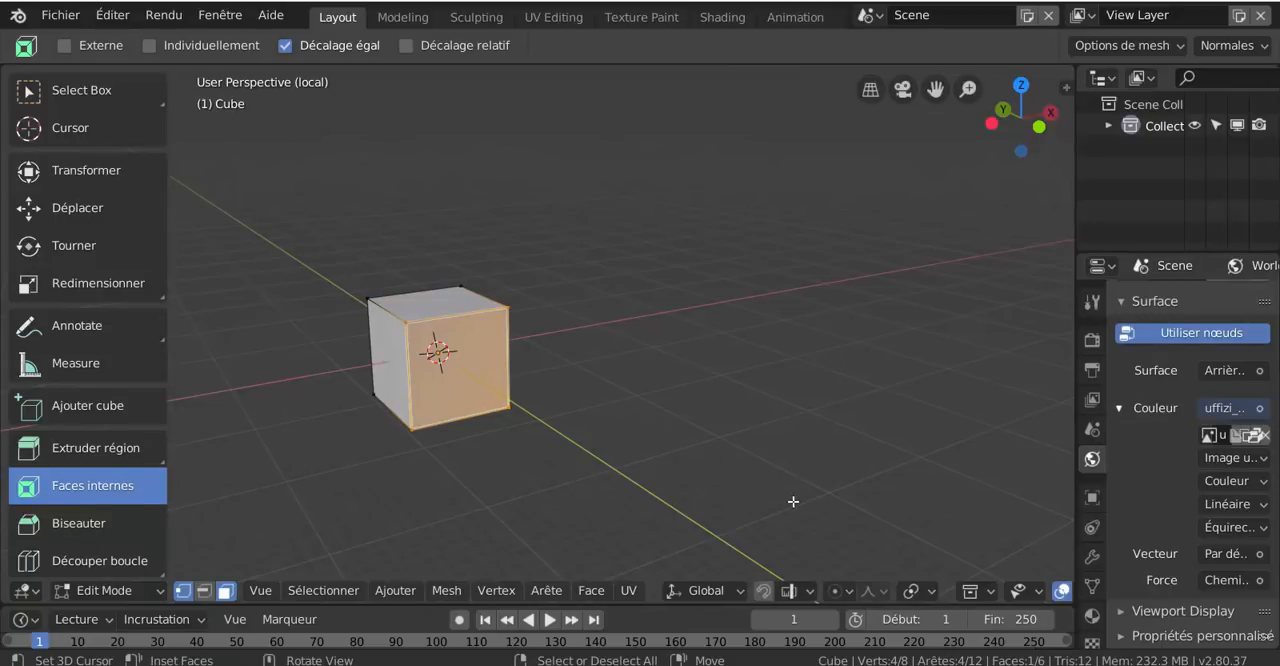
drag(792, 501, 797, 474)
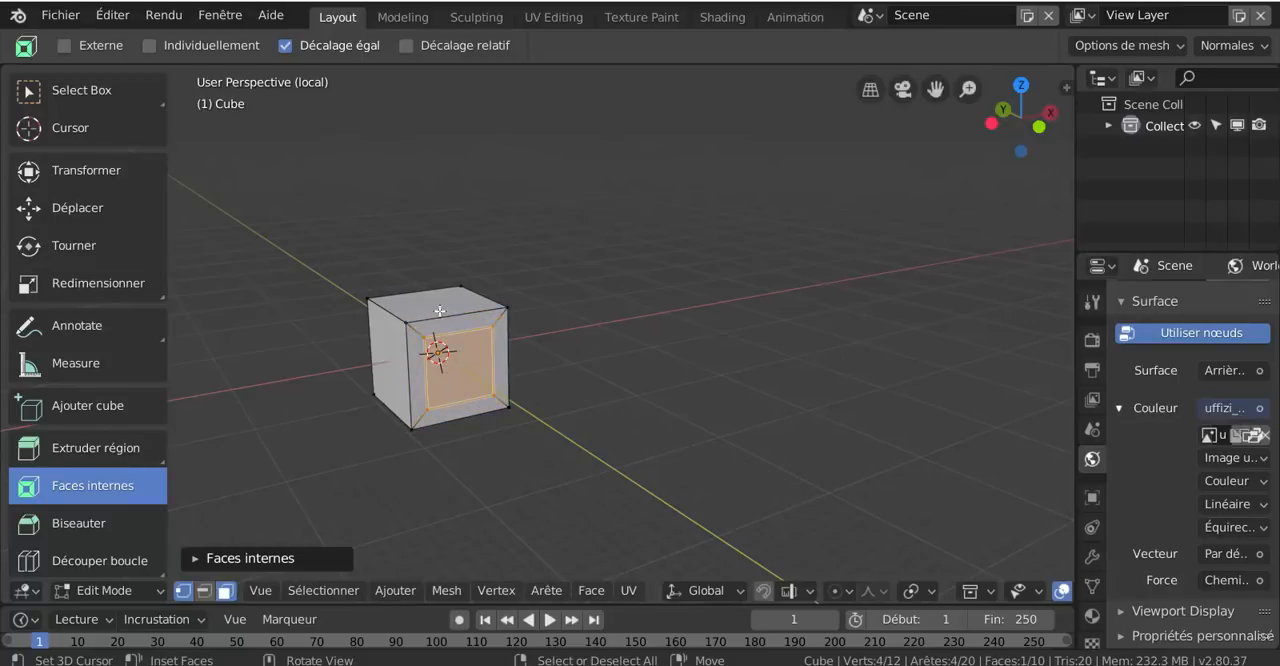
scroll(480, 377, up, 3)
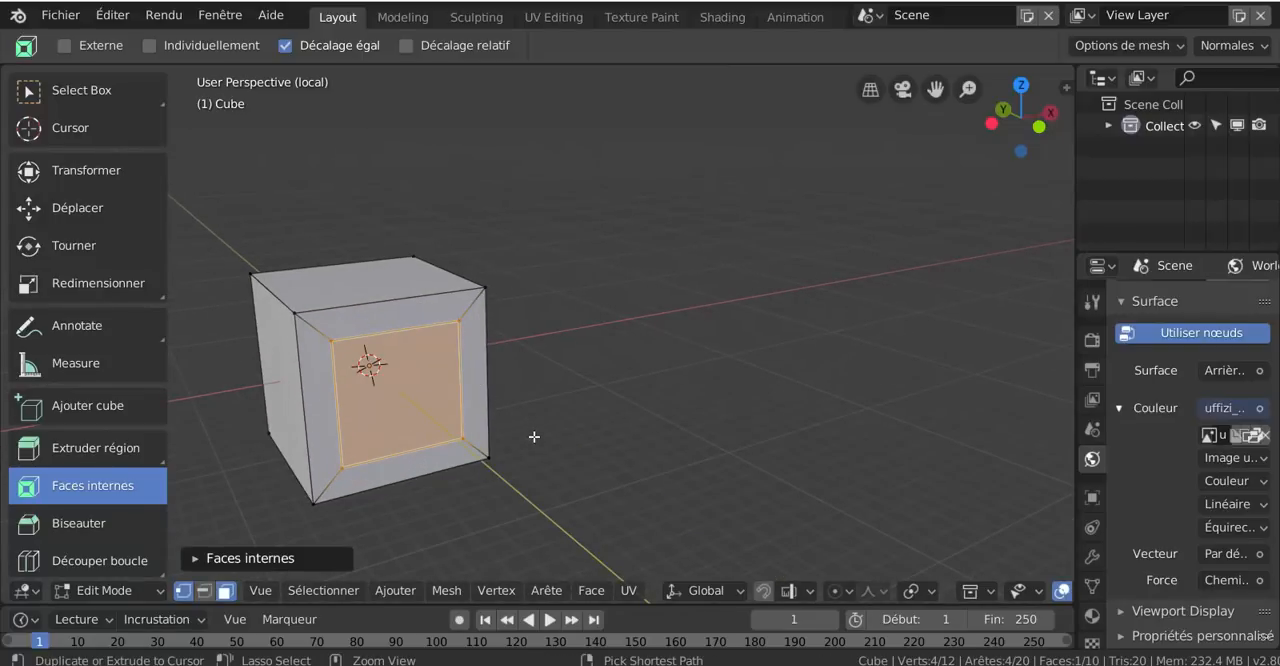
key(ctrl+z)
scroll(700, 437, down, 2)
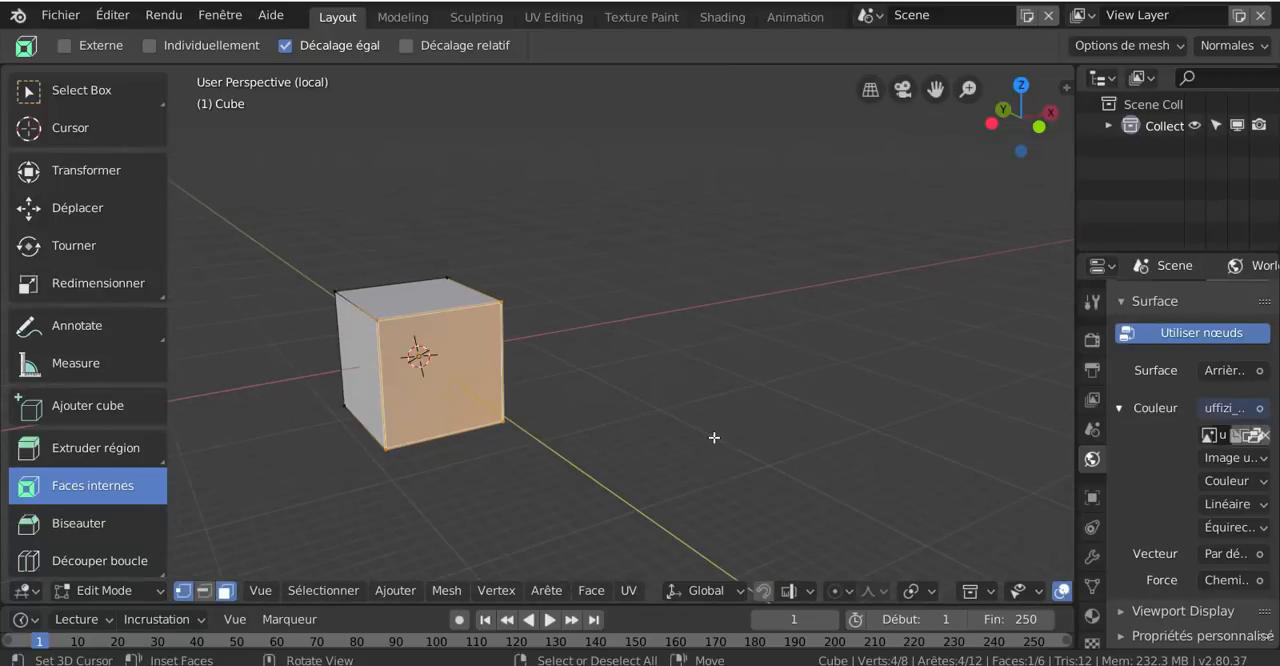
Inset the cube's front face with a narrow even border and extrude the inner face outward into a smaller block
mouse_move(714, 437)
mouse_down()
mouse_move(690, 432)
mouse_move(712, 437)
mouse_up()
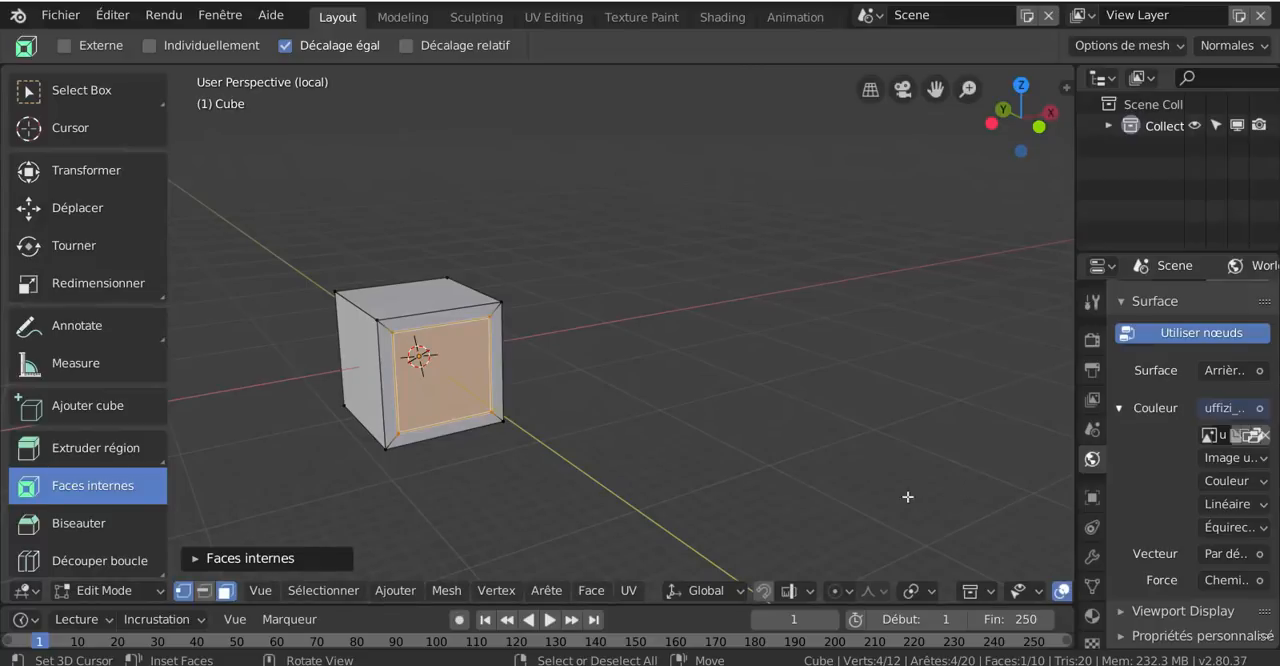
scroll(496, 413, up, 2)
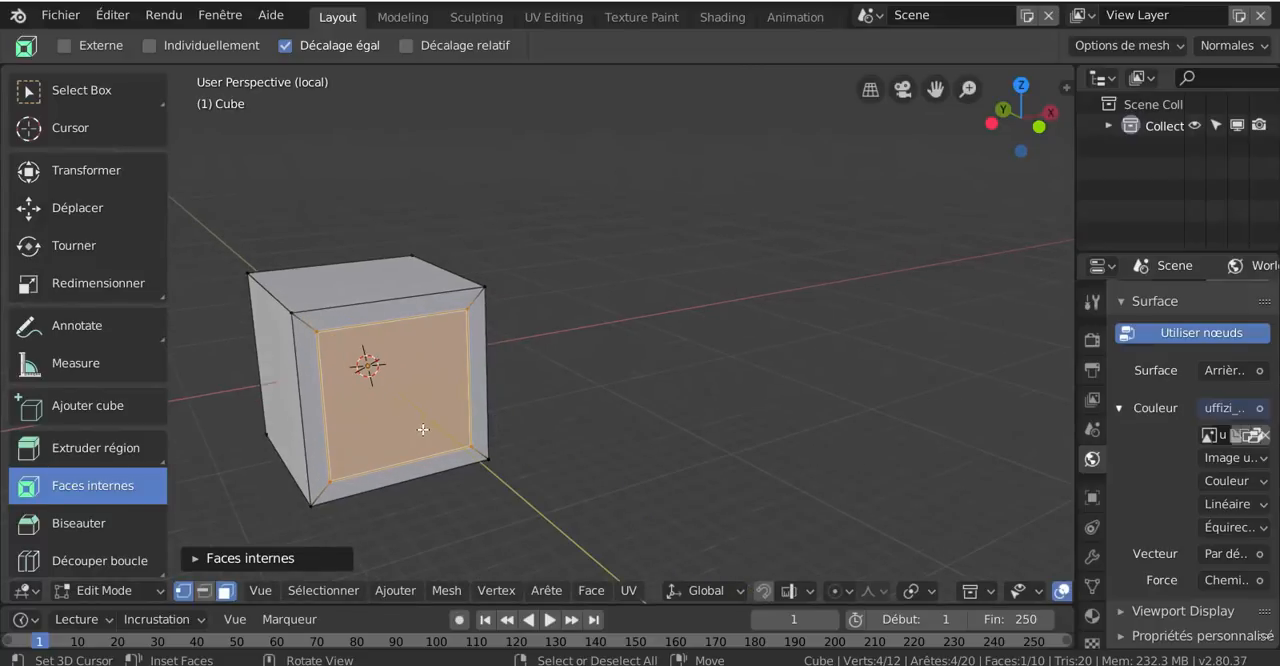
scroll(489, 437, down, 3)
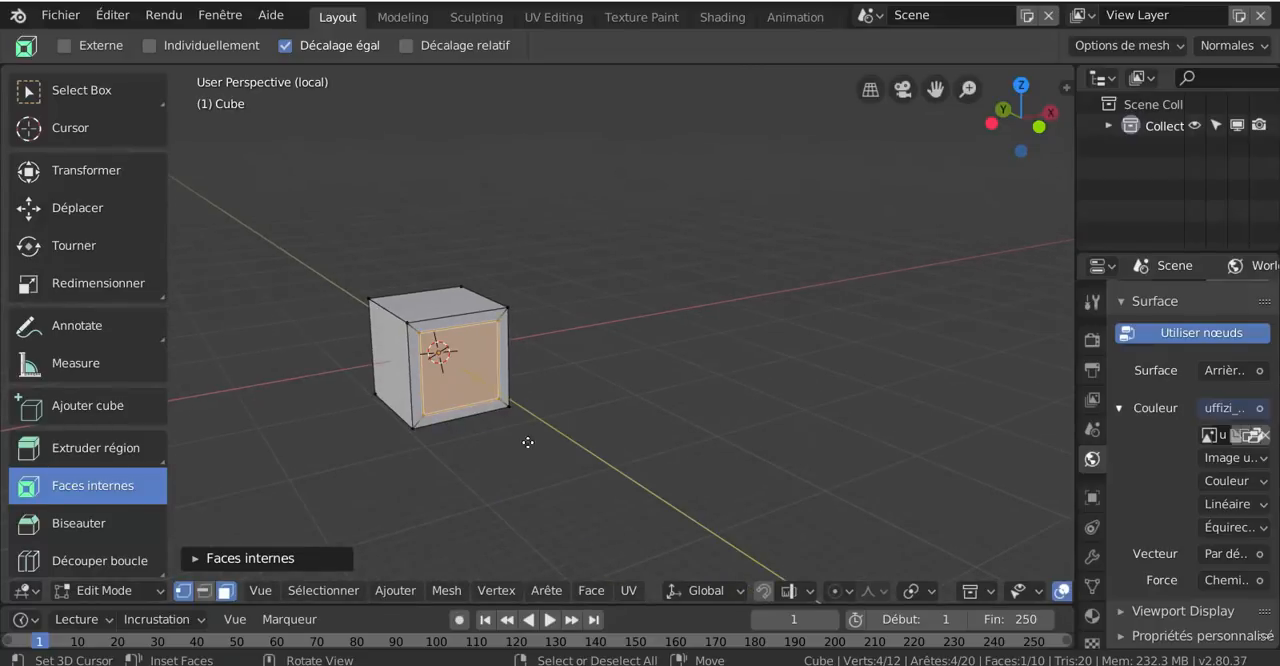
key(e)
click(578, 472)
middle_drag(578, 472, 593, 477)
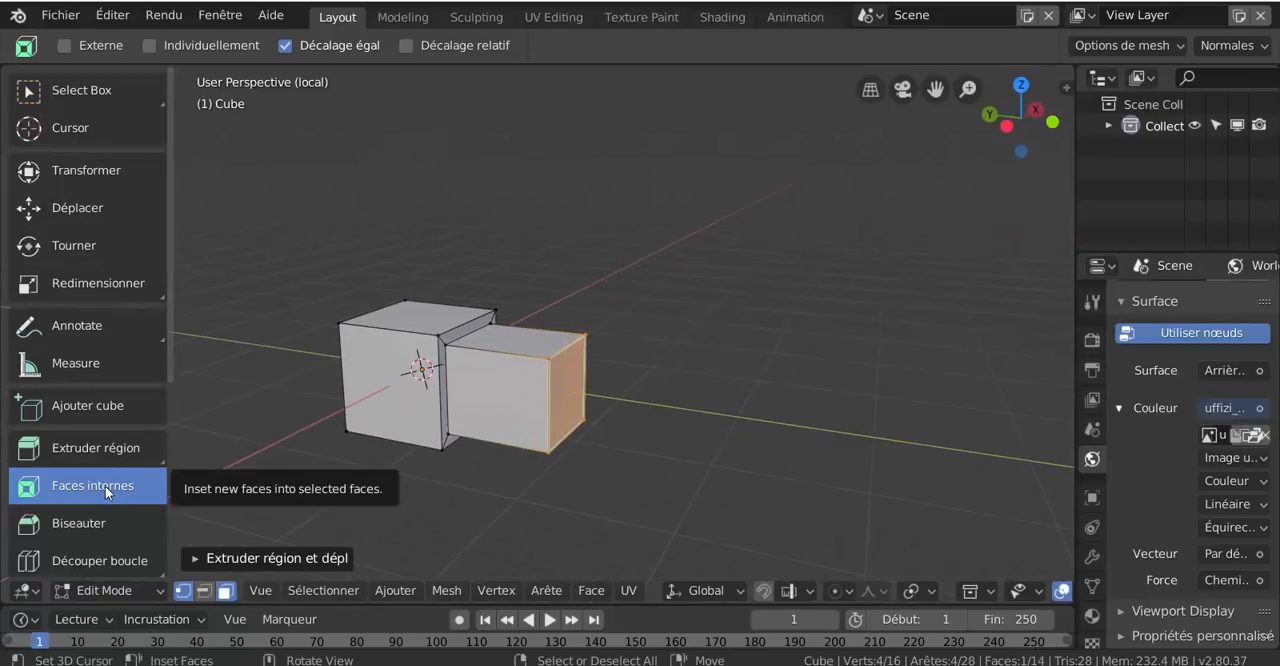
Inset the end face of the extruded block with a thin border and extrude the inner face outward as a third block
mouse_move(919, 521)
mouse_down()
mouse_move(895, 513)
mouse_move(916, 510)
mouse_up()
middle_drag(725, 505, 794, 430)
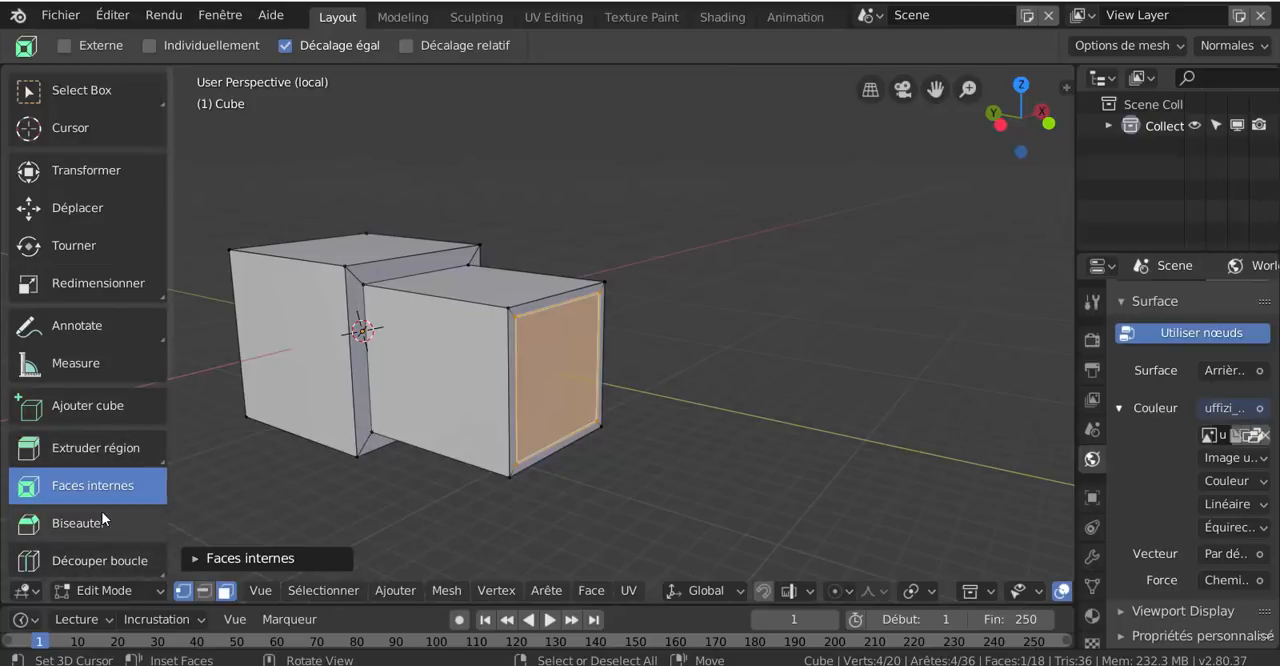
scroll(105, 505, down, 1)
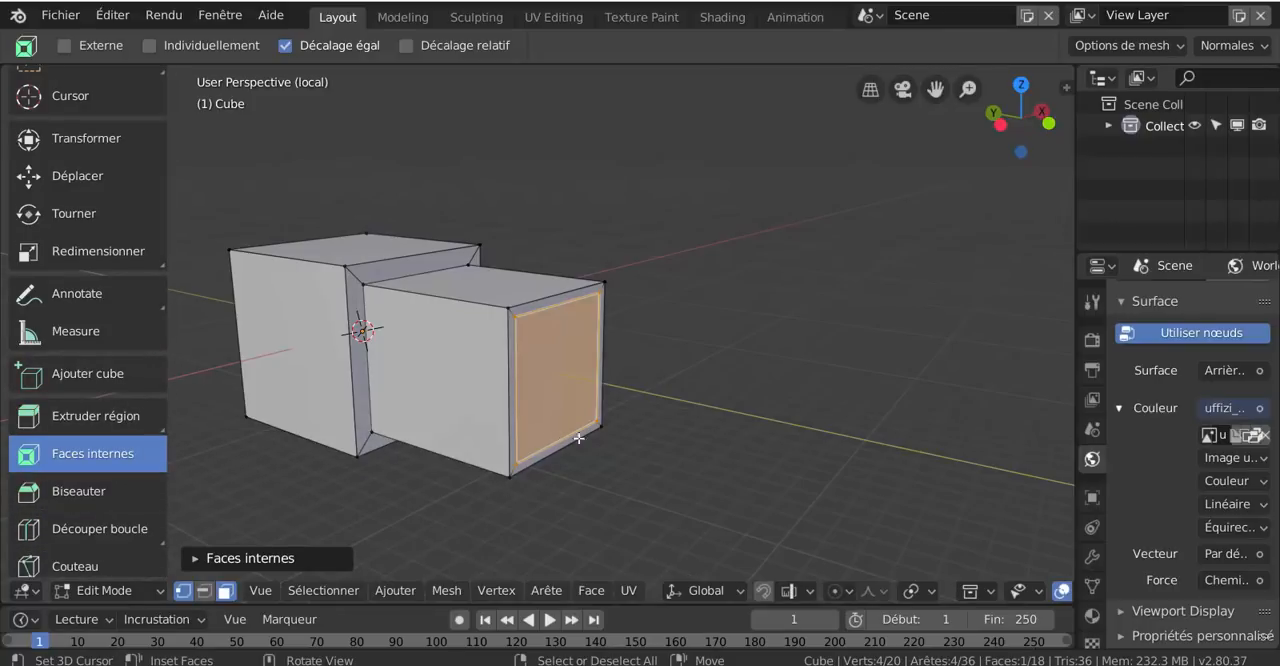
key(e)
click(720, 476)
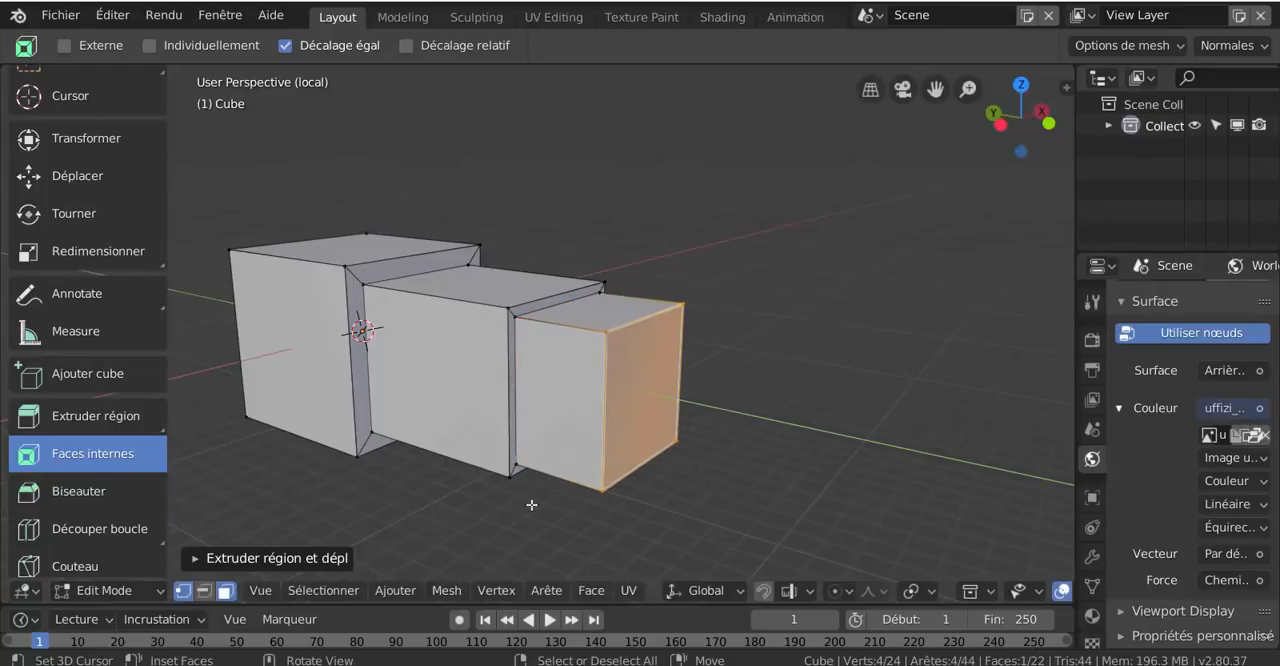
Bevel the third block's end face by about 0.296 with Biseauter and expand the bevel's operation settings
click(66, 492)
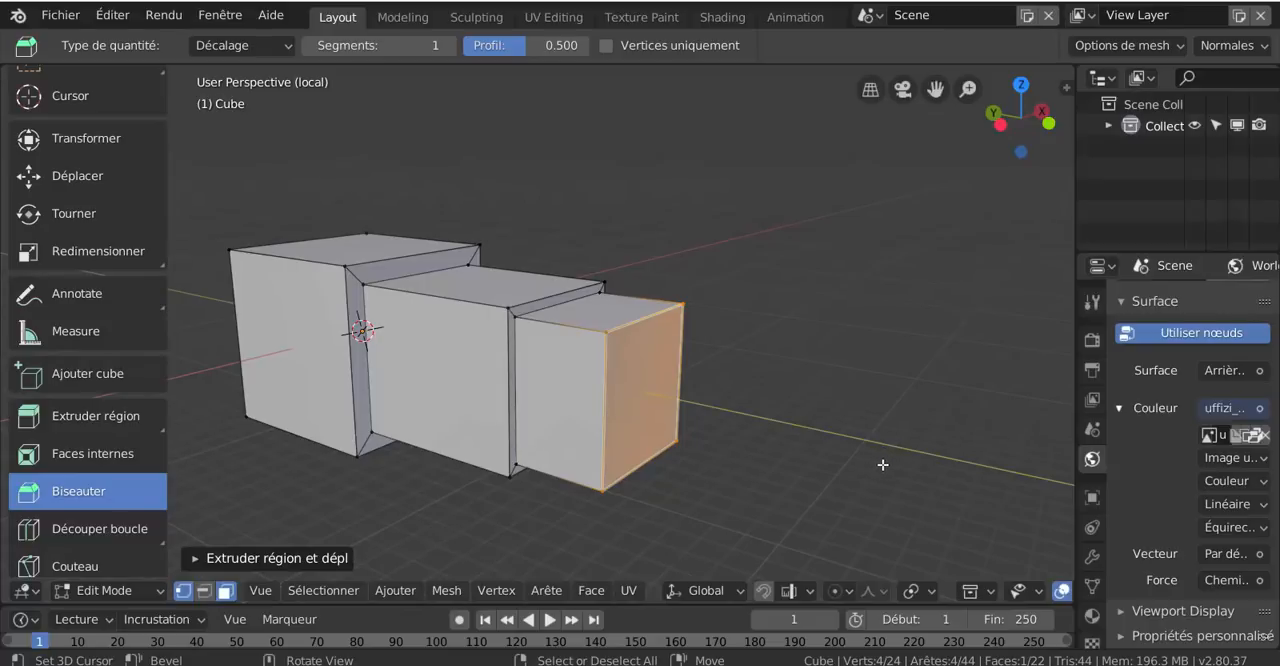
mouse_move(882, 464)
mouse_down()
mouse_move(850, 474)
mouse_move(949, 494)
mouse_move(896, 459)
mouse_up()
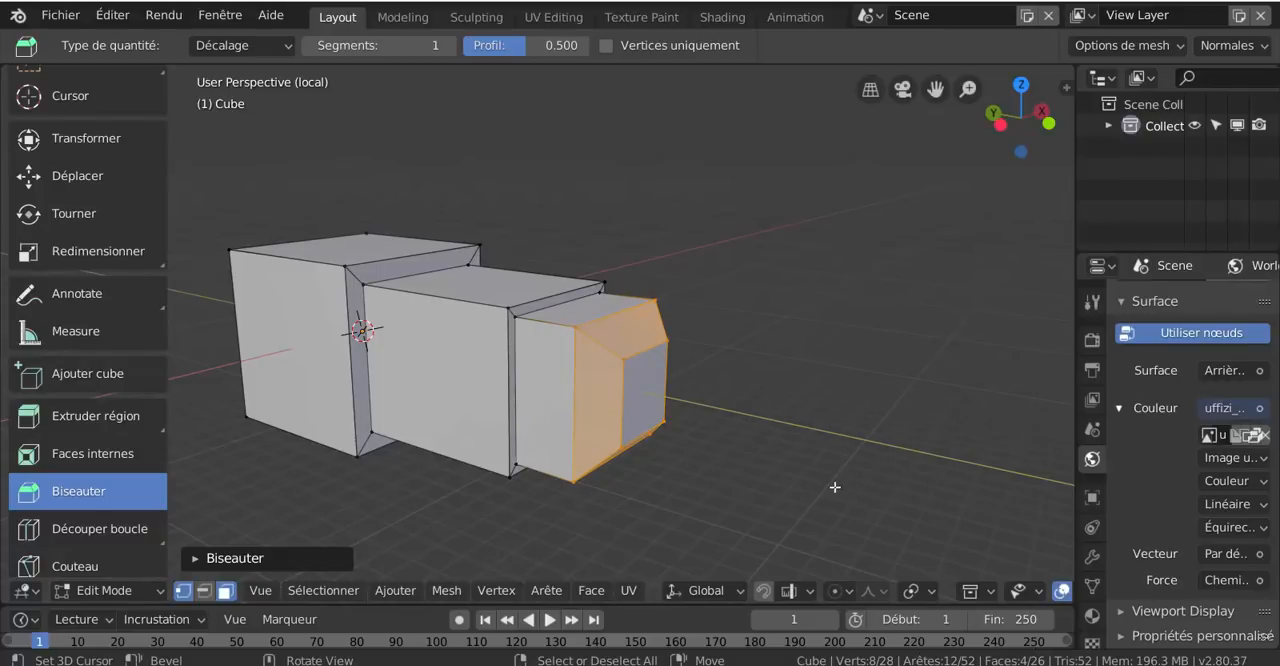
scroll(660, 518, down, 3)
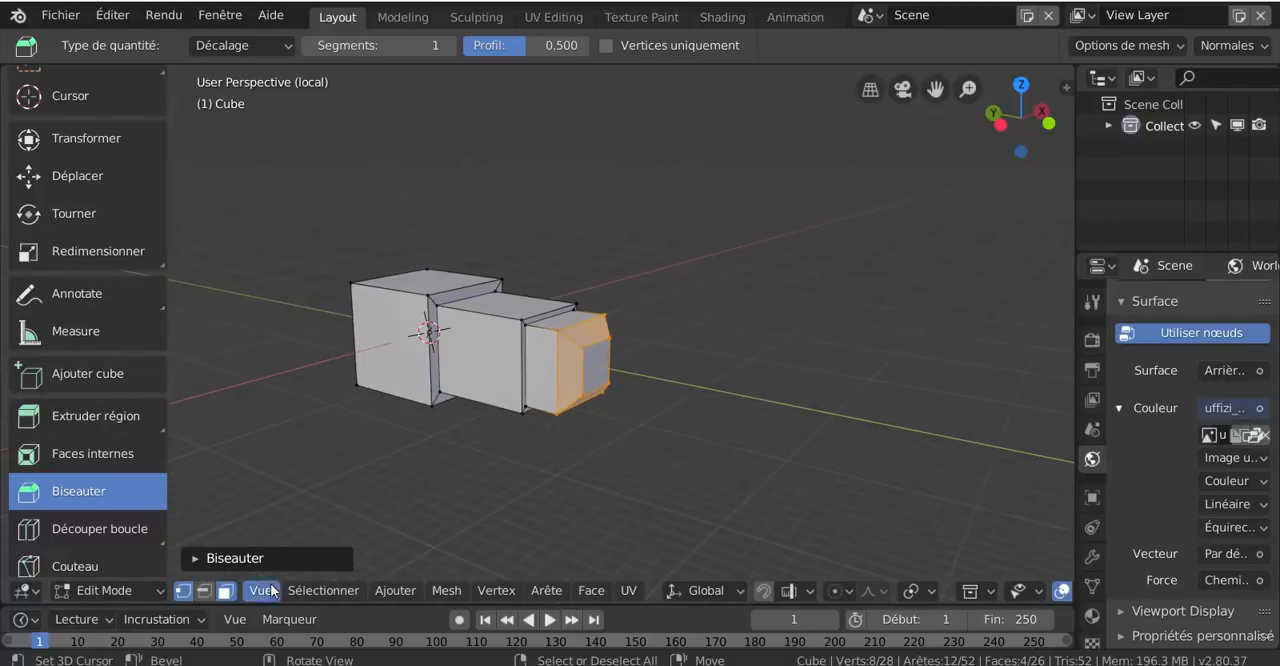
click(194, 558)
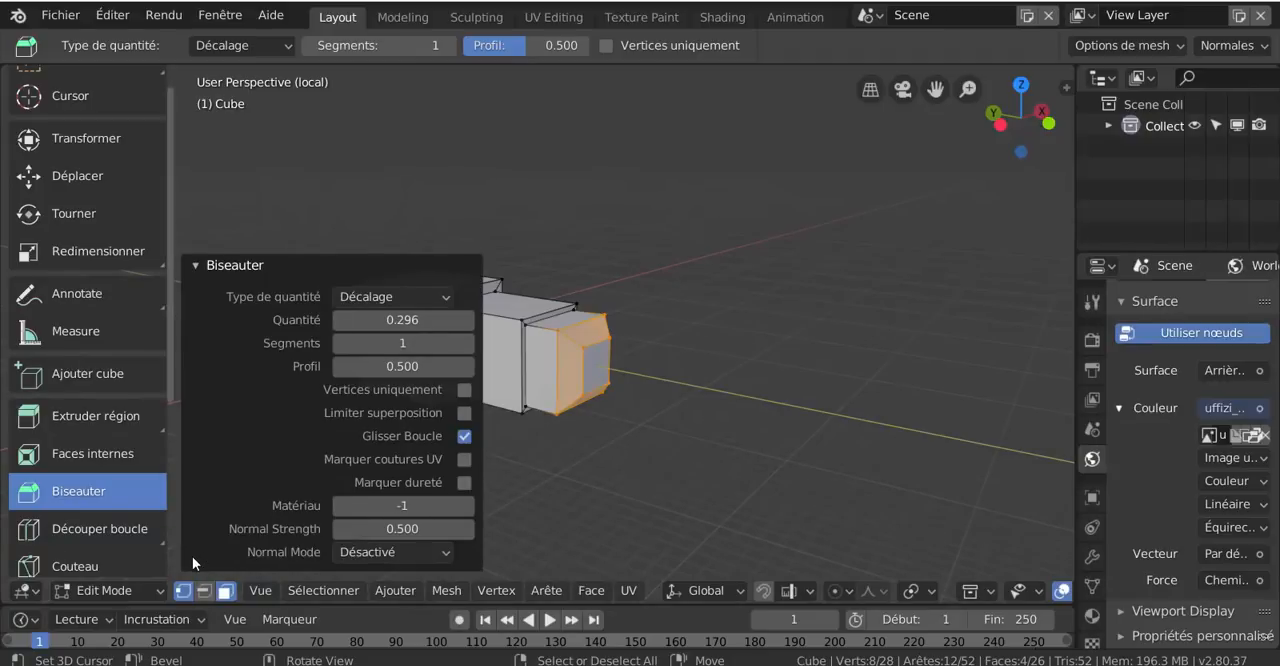
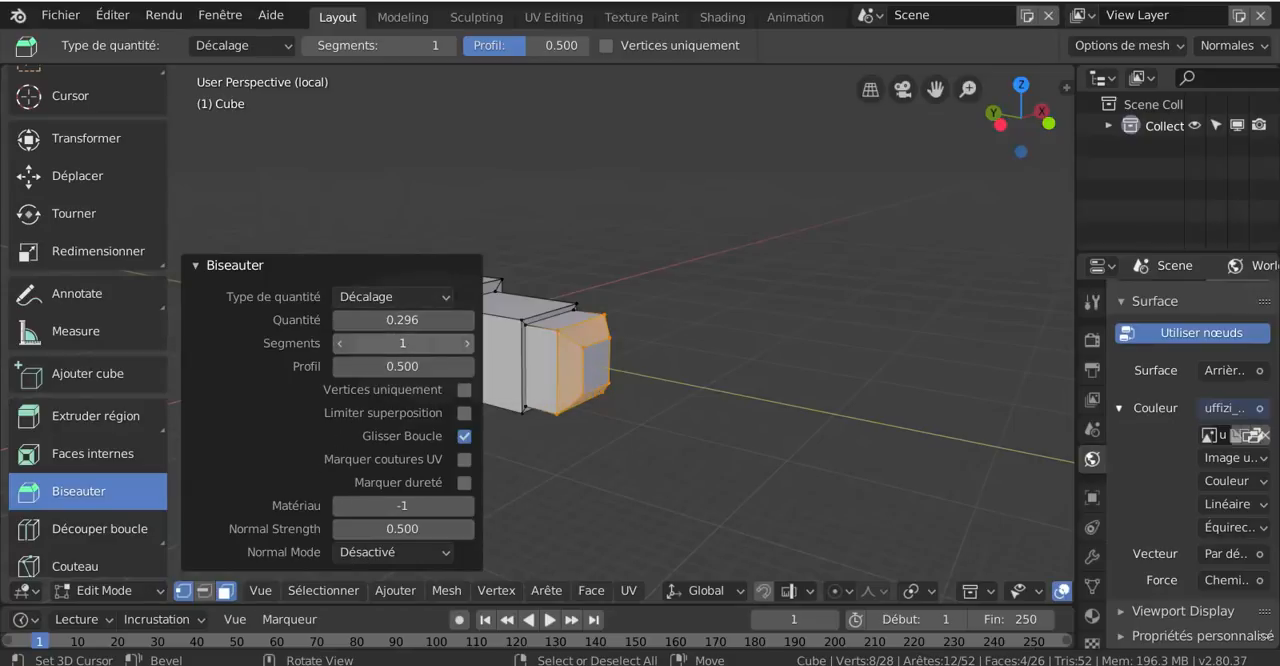
Set the bevel's Quantité to 0.606, Segments to 7 and Profil to 0.070, and collapse the Biseauter settings
click(467, 343)
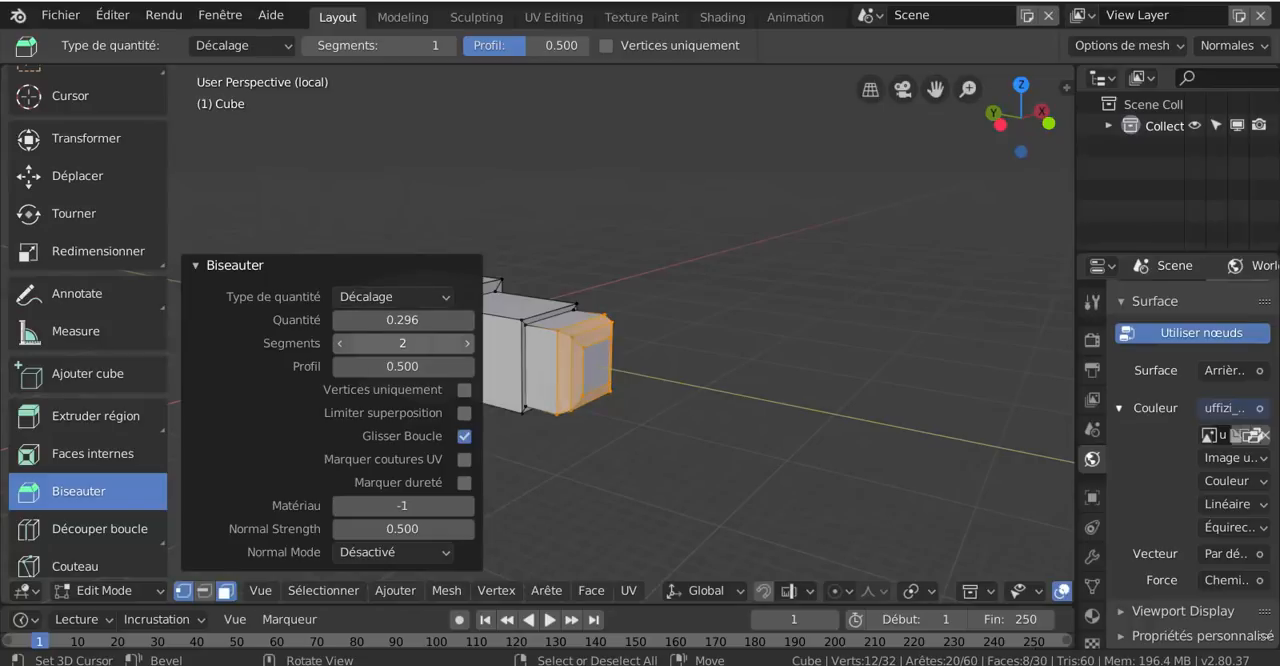
click(467, 343)
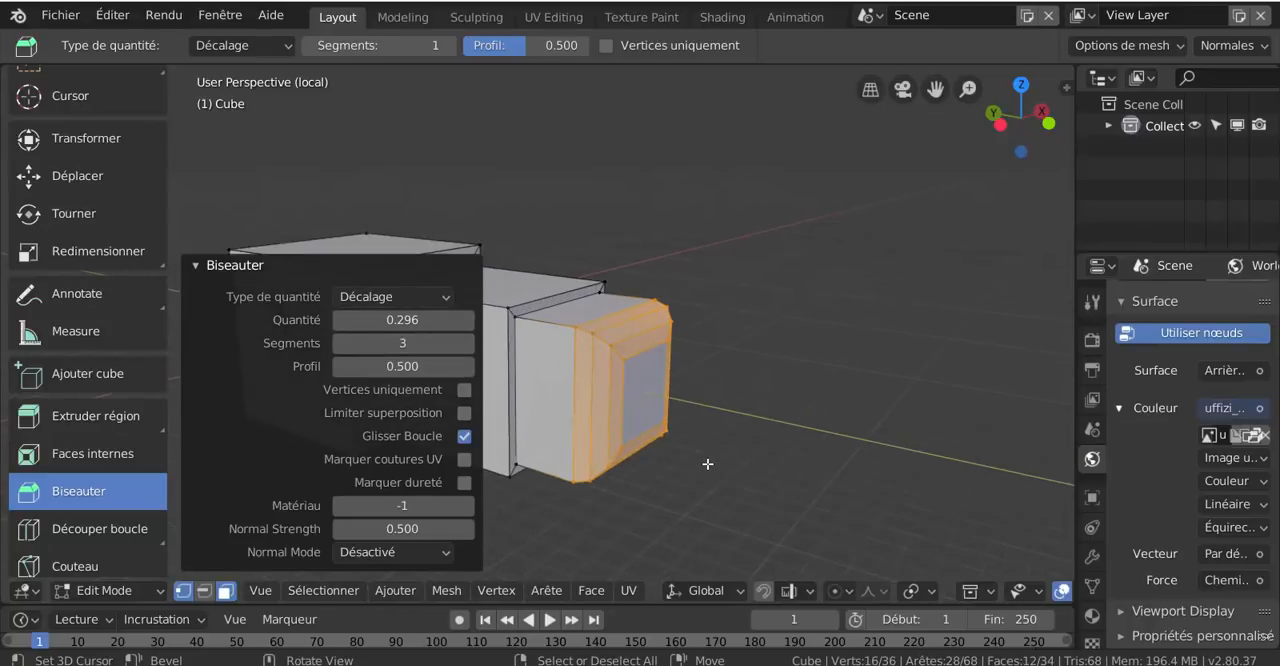
scroll(707, 464, up, 1)
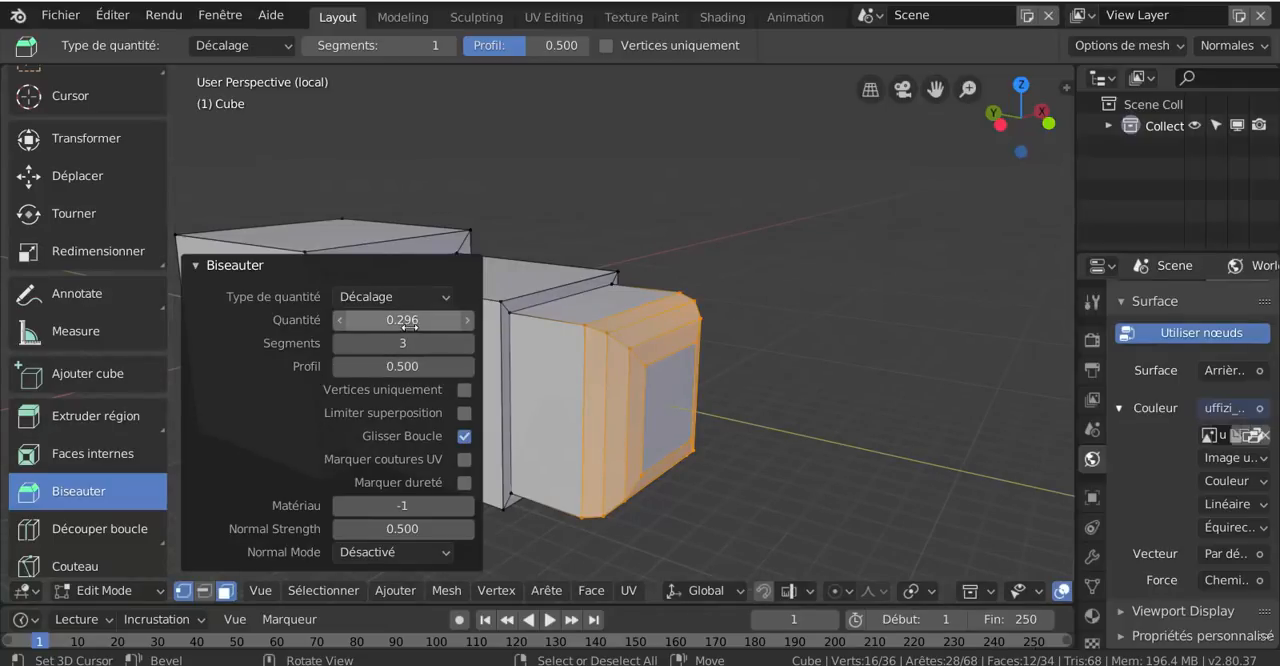
drag(404, 320, 552, 320)
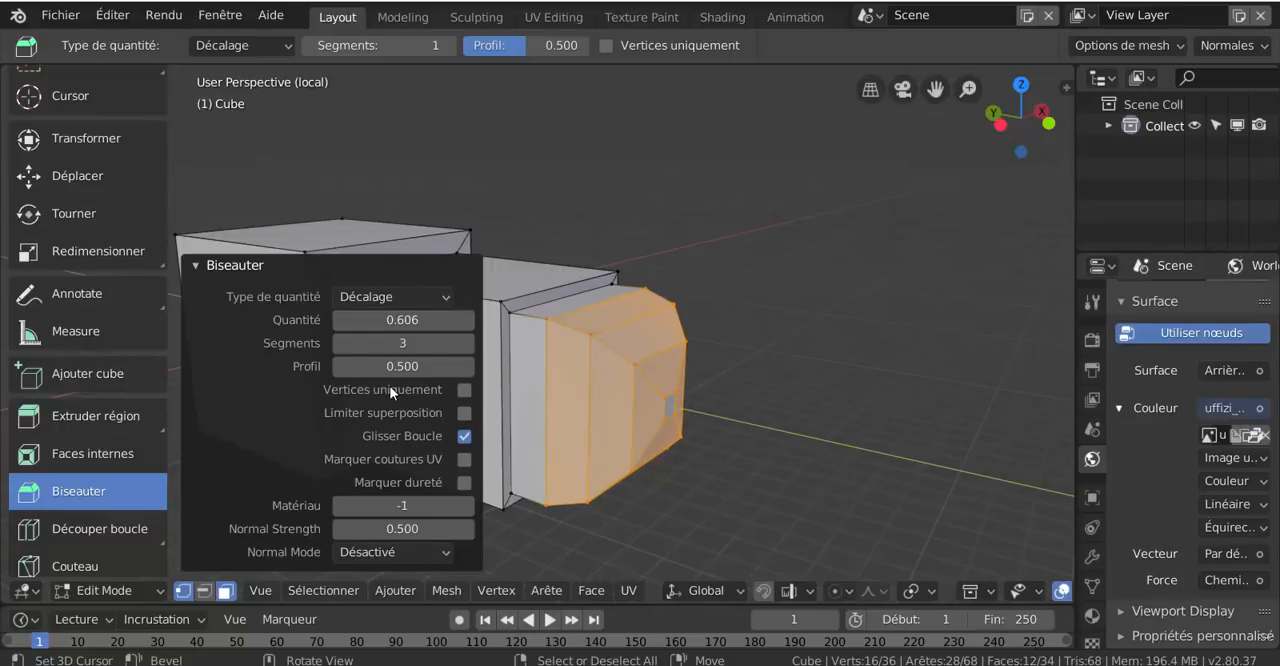
drag(398, 366, 240, 366)
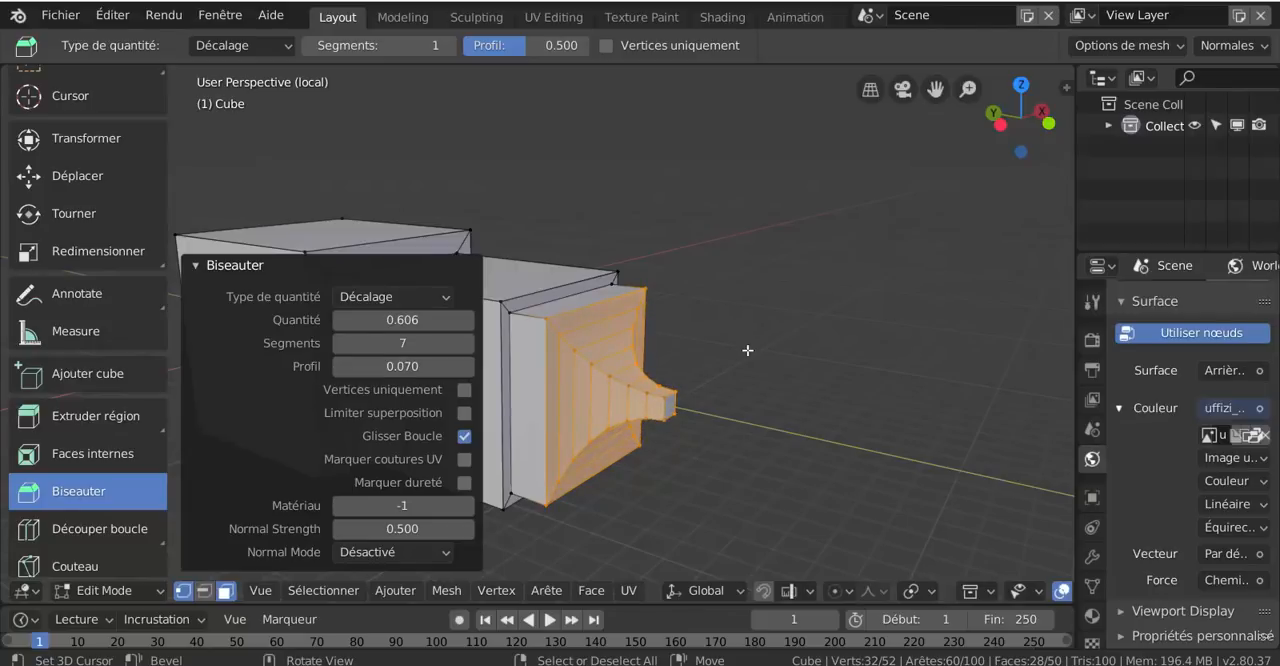
scroll(748, 352, down, 2)
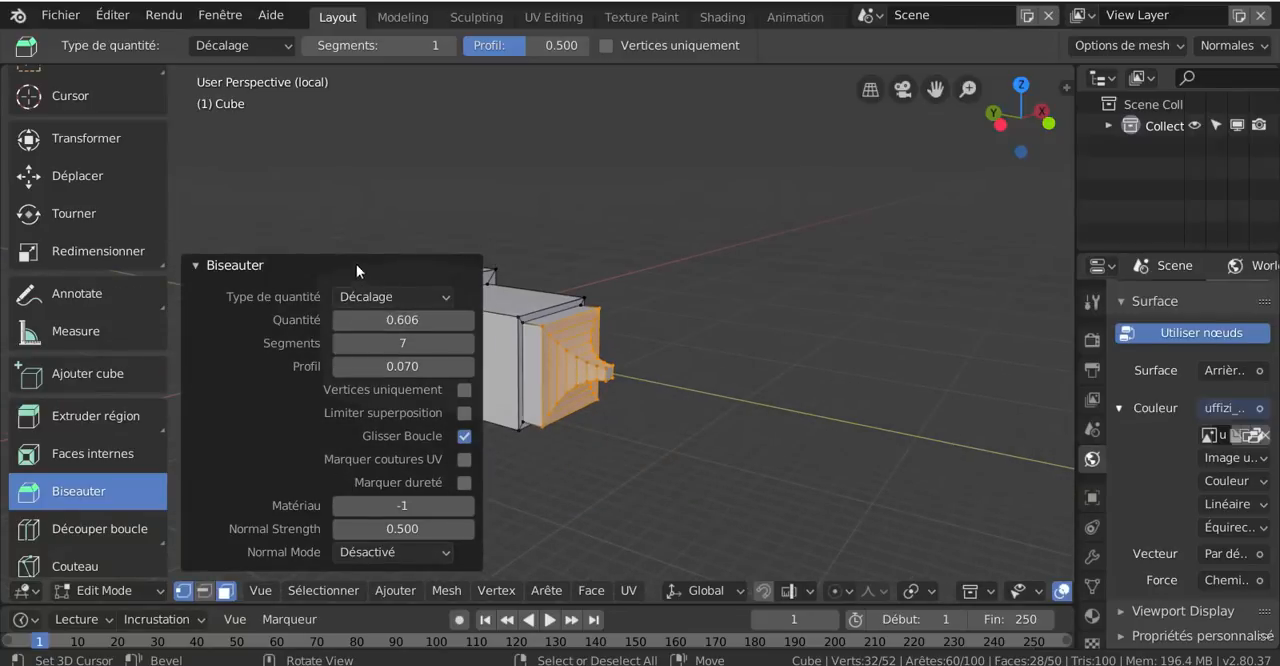
click(682, 461)
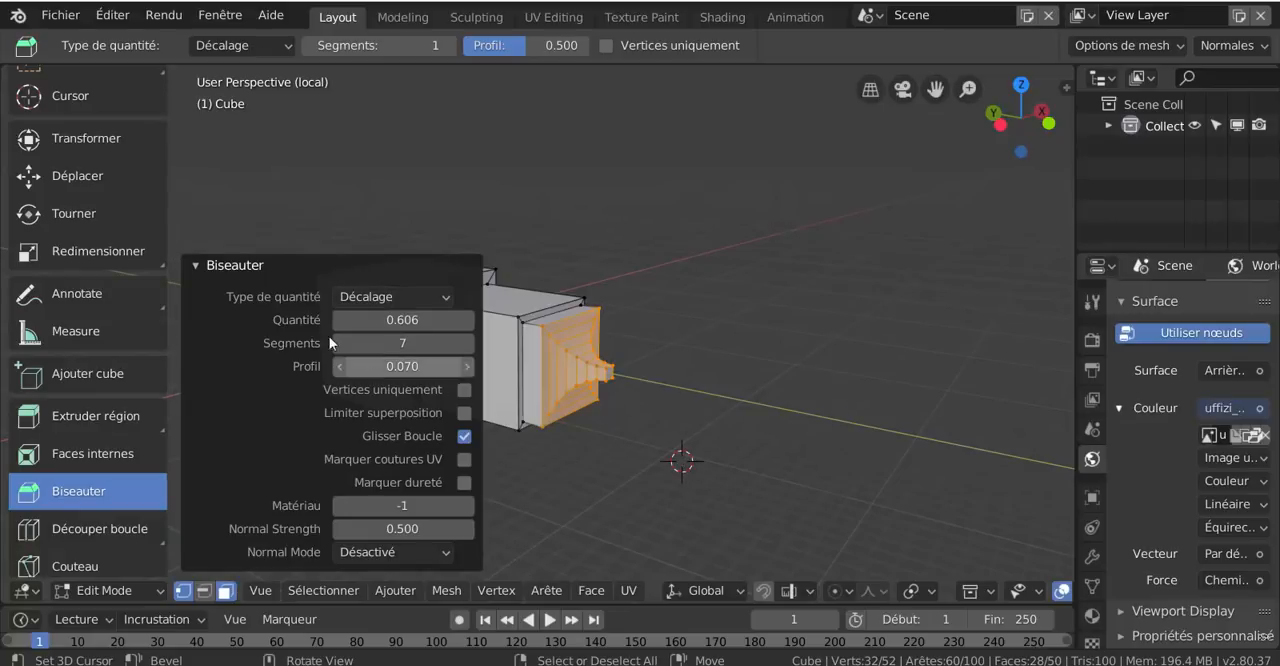
click(190, 264)
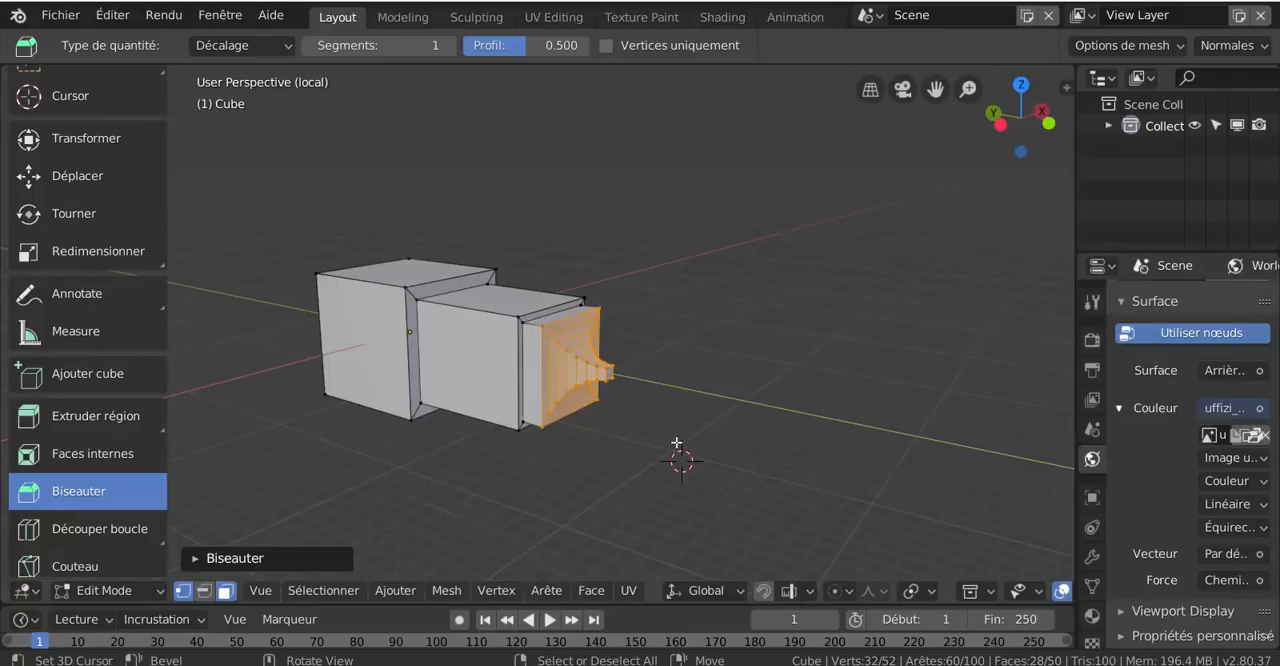
Switch the beveled cube from Edit mode to Mode Objet
mouse_move(677, 442)
middle_down()
mouse_move(559, 446)
mouse_move(774, 400)
mouse_move(727, 398)
mouse_move(686, 431)
middle_up()
key(ctrl+Tab)
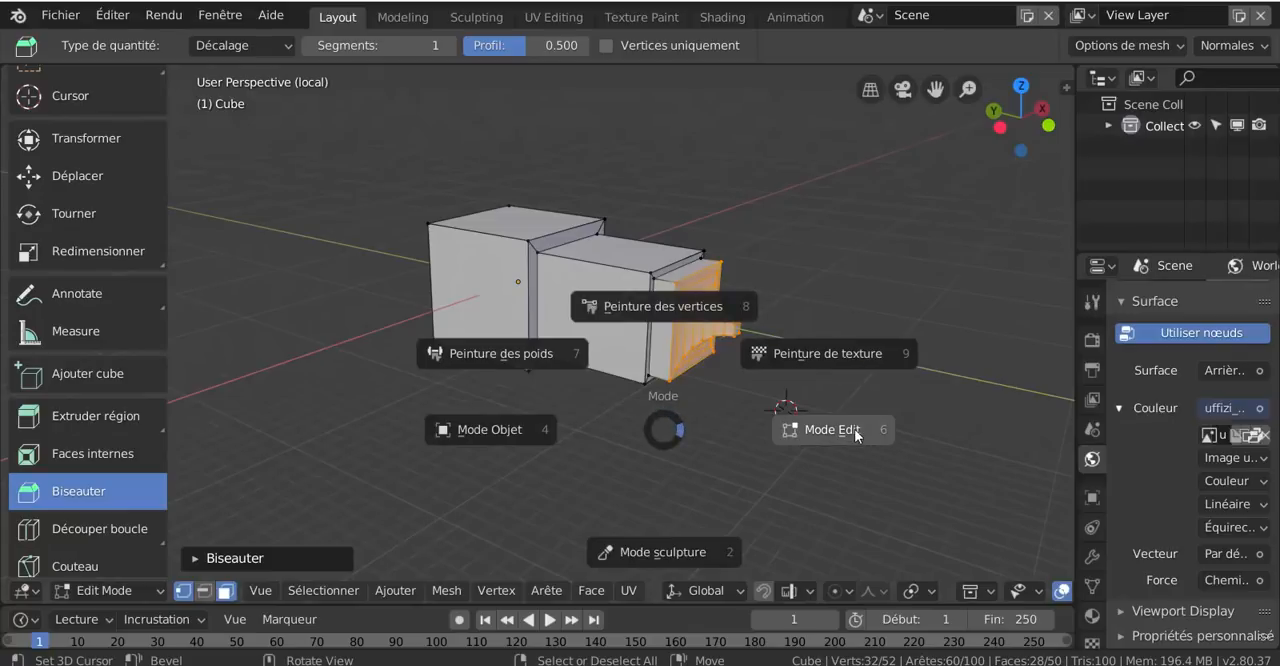
click(519, 435)
Move the whole cube object freely around the scene several times, placing it near the middle of the view
drag(587, 329, 475, 414)
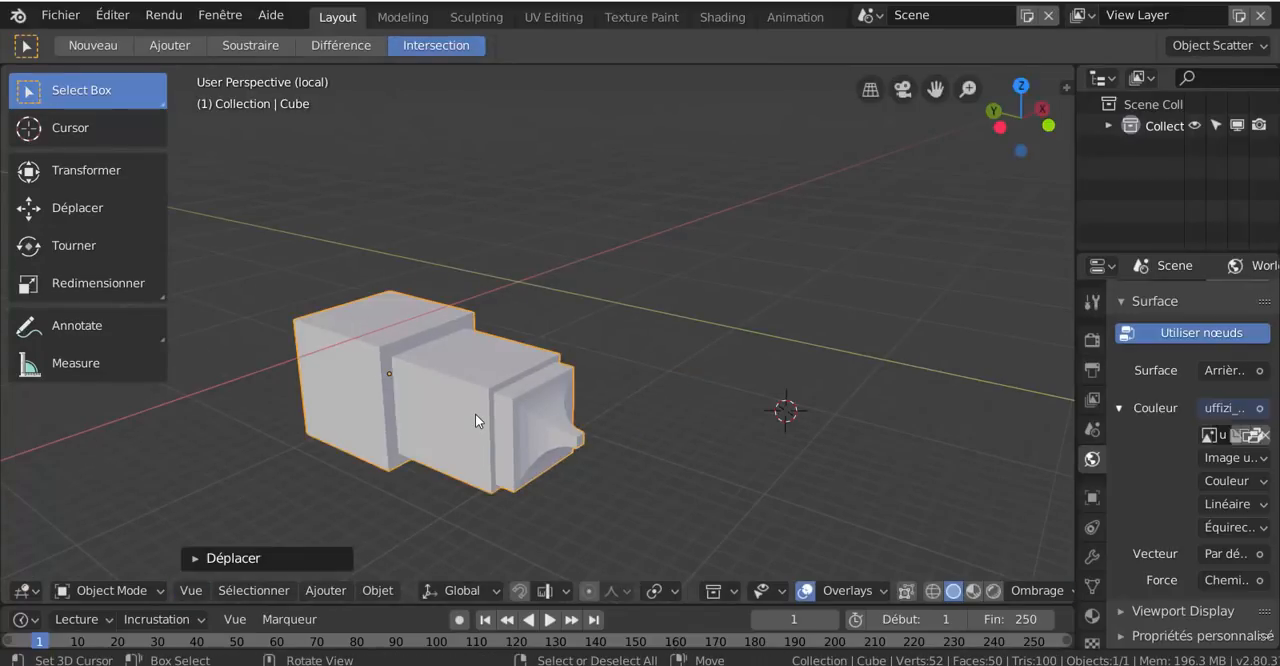
right_drag(478, 410, 584, 287)
click(615, 277)
key(g)
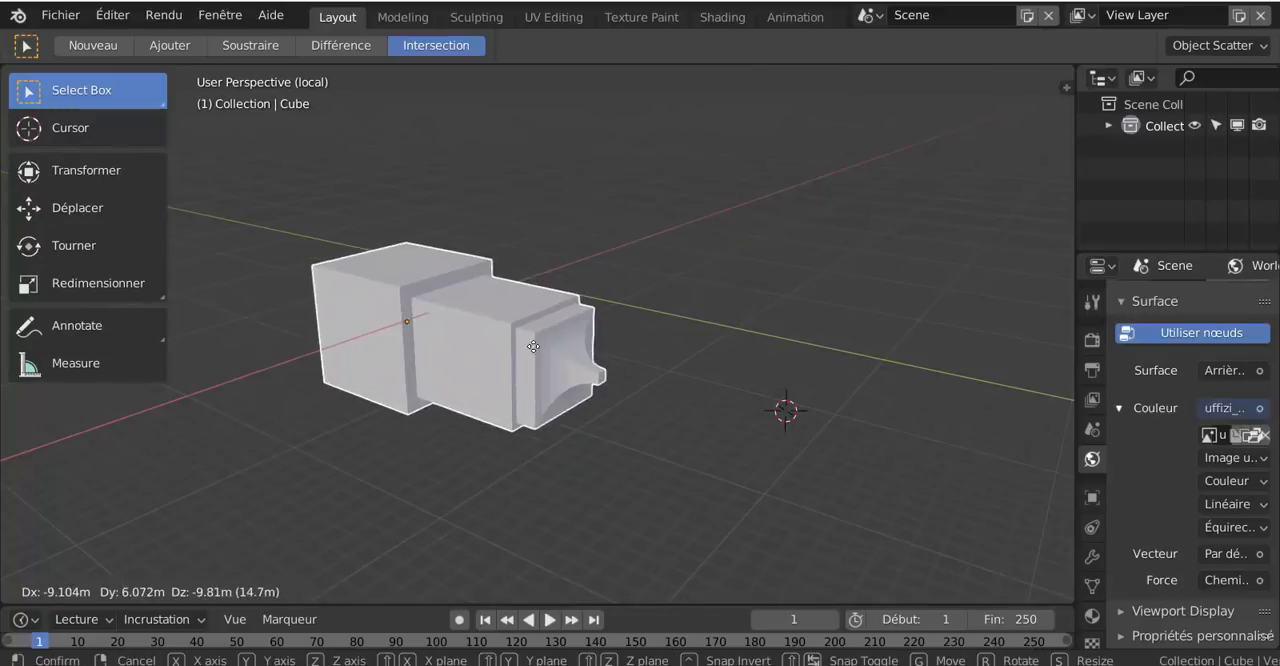
click(577, 315)
key(g)
click(537, 326)
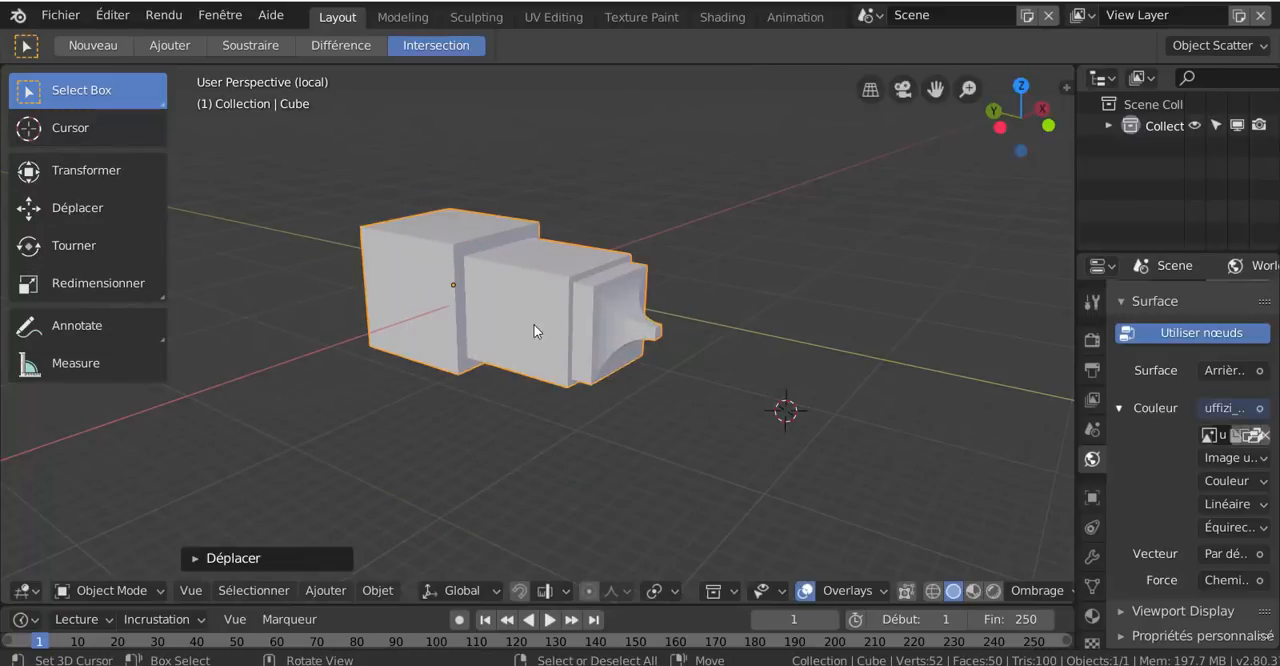
key(g)
click(530, 305)
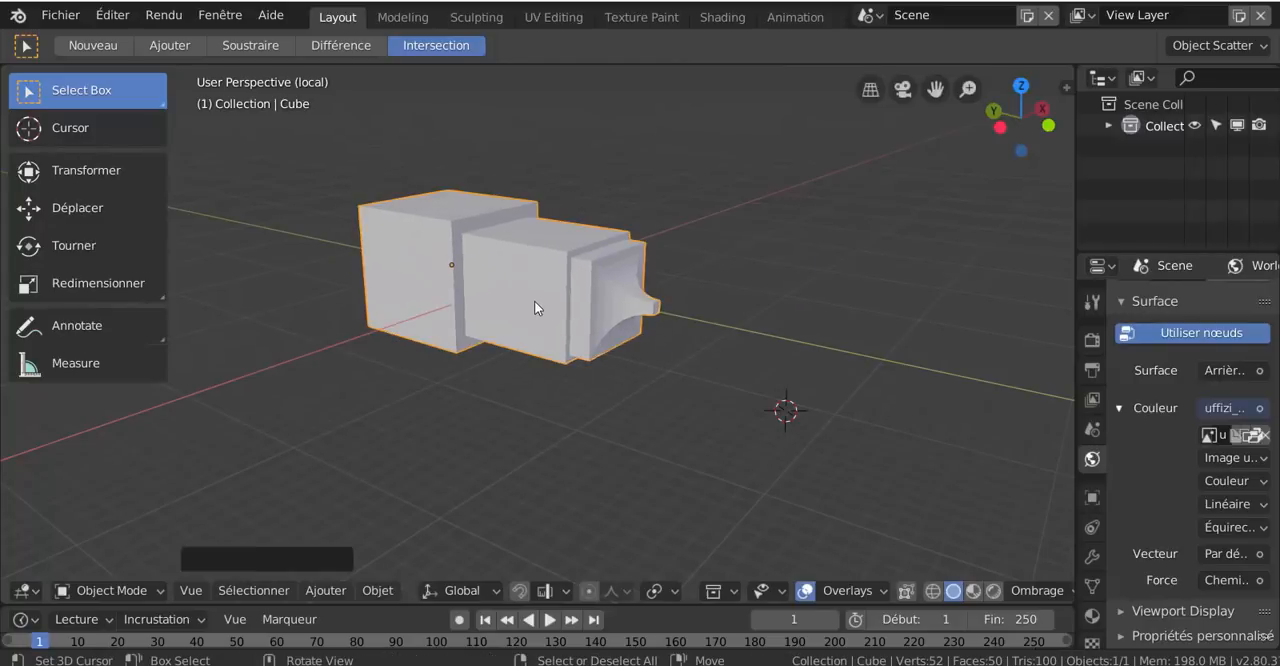
key(g)
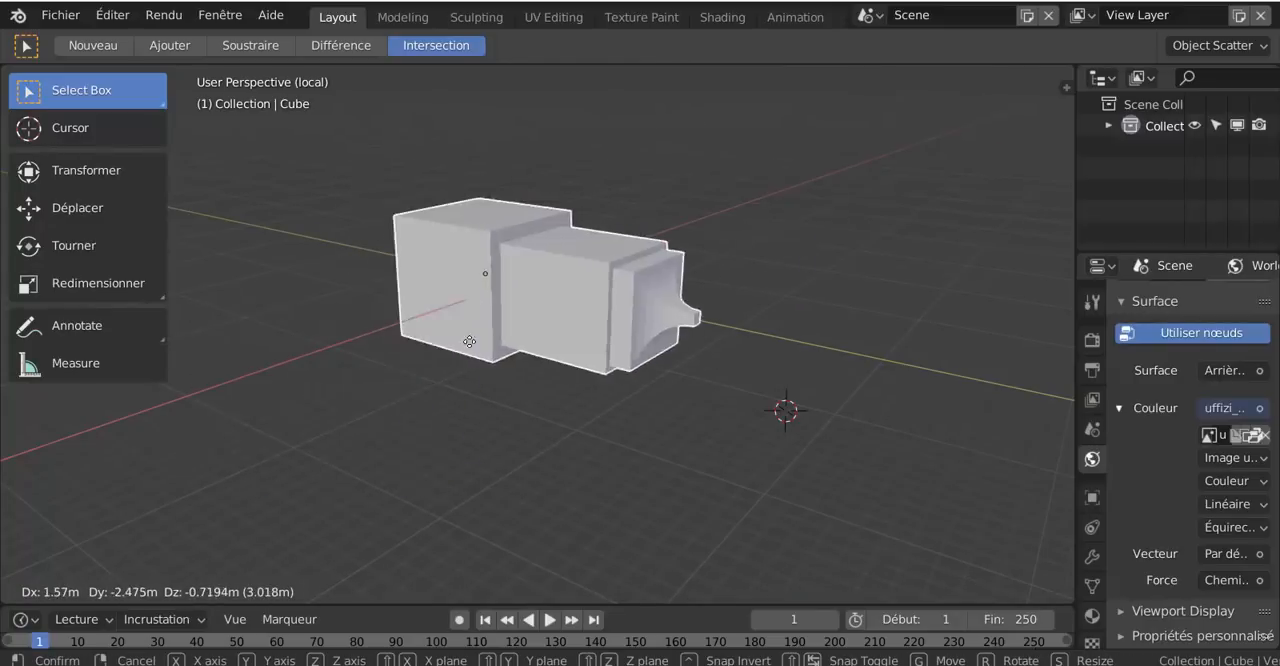
click(512, 338)
Apply smooth shading (Ombrage lissé) to the cube object
middle_drag(544, 398, 591, 394)
scroll(605, 378, up, 3)
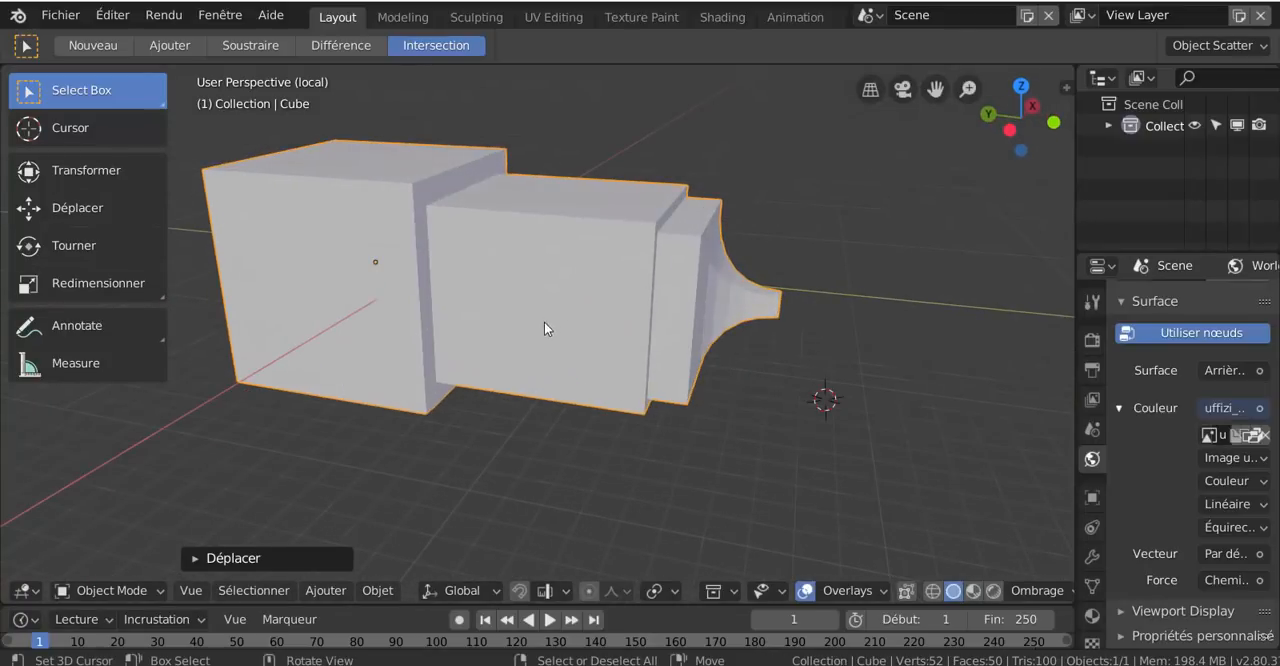
middle_drag(602, 322, 525, 383)
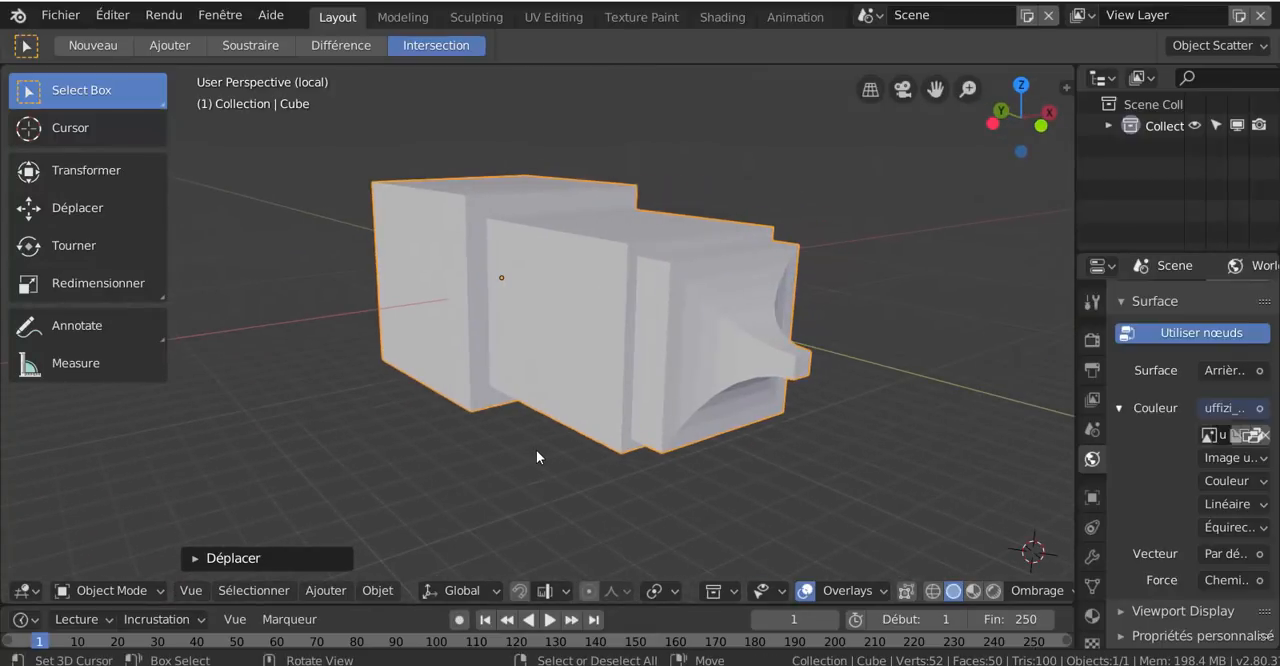
middle_drag(589, 439, 647, 448)
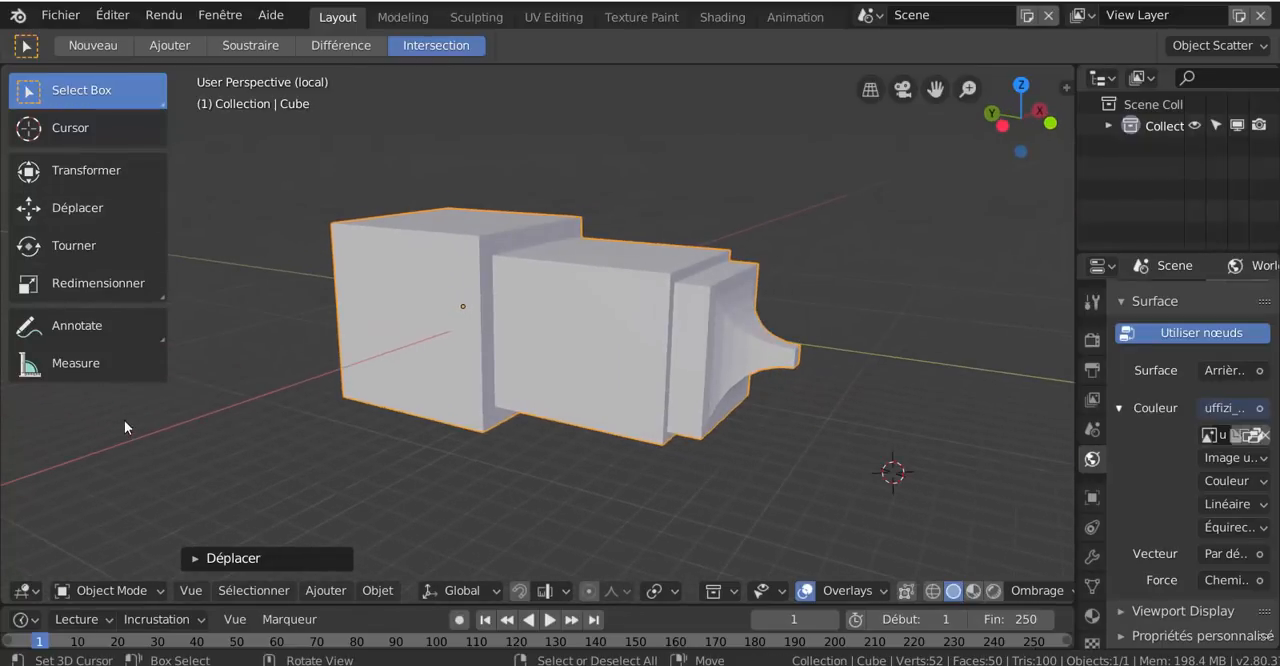
right_click(440, 308)
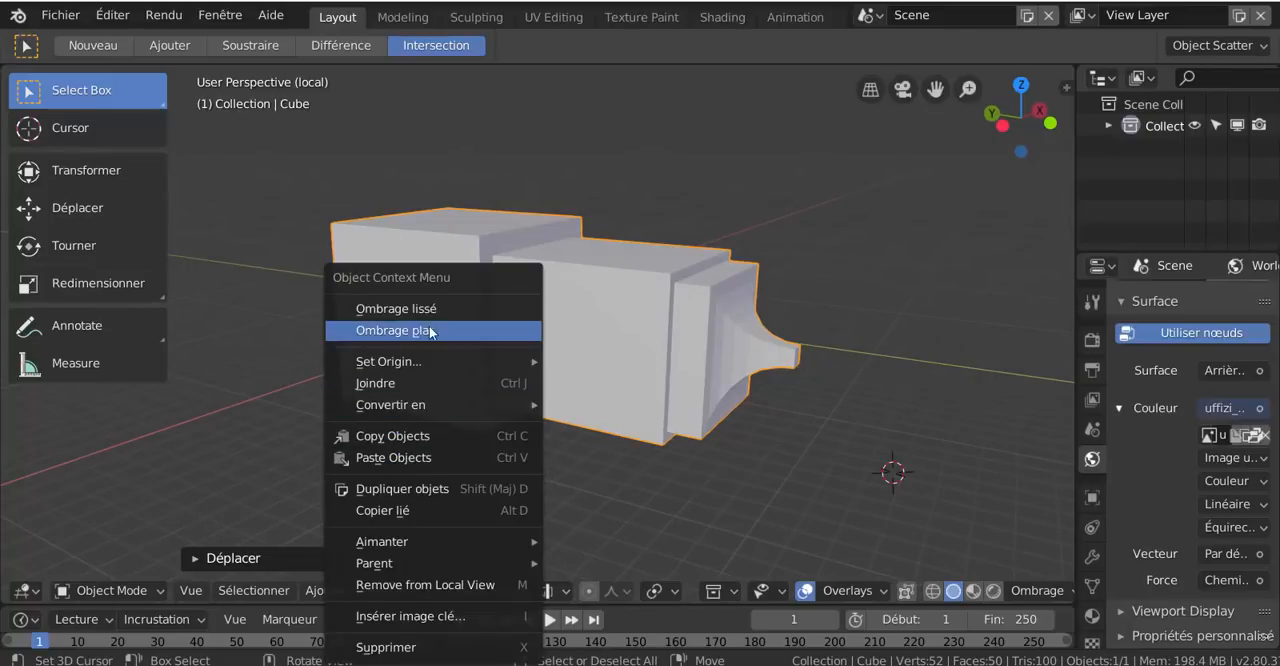
right_click(649, 167)
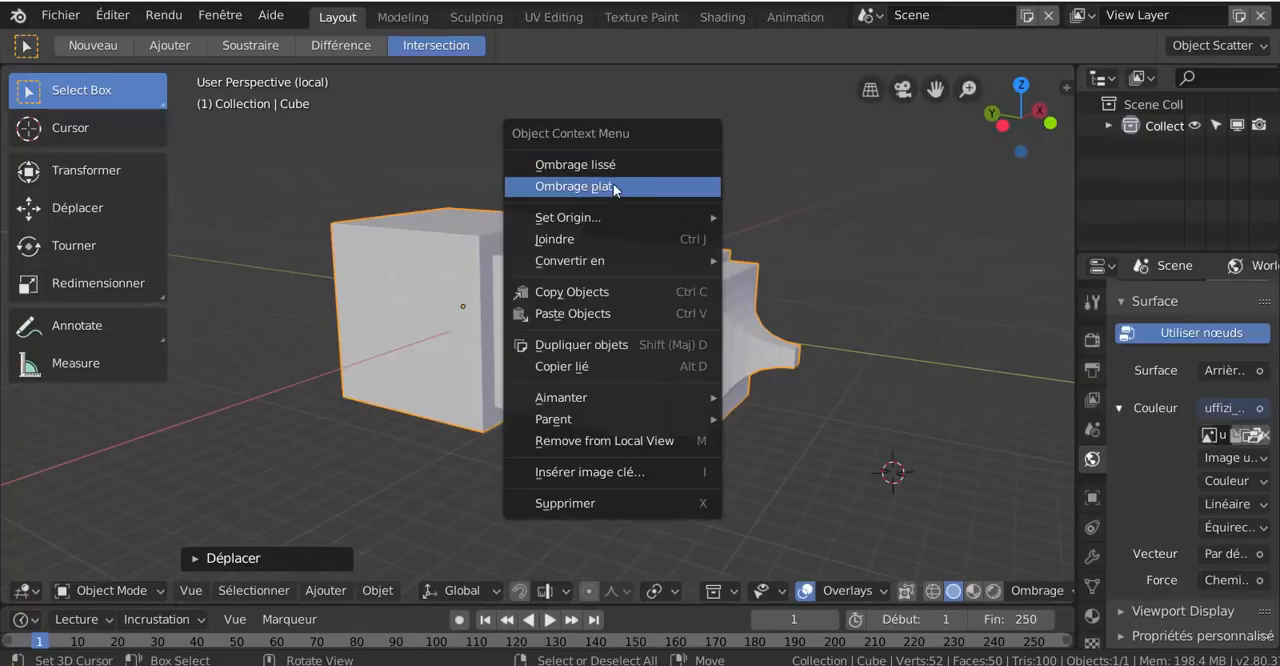
click(611, 165)
mouse_move(611, 167)
middle_down()
mouse_move(636, 334)
mouse_move(678, 321)
mouse_move(569, 325)
middle_up()
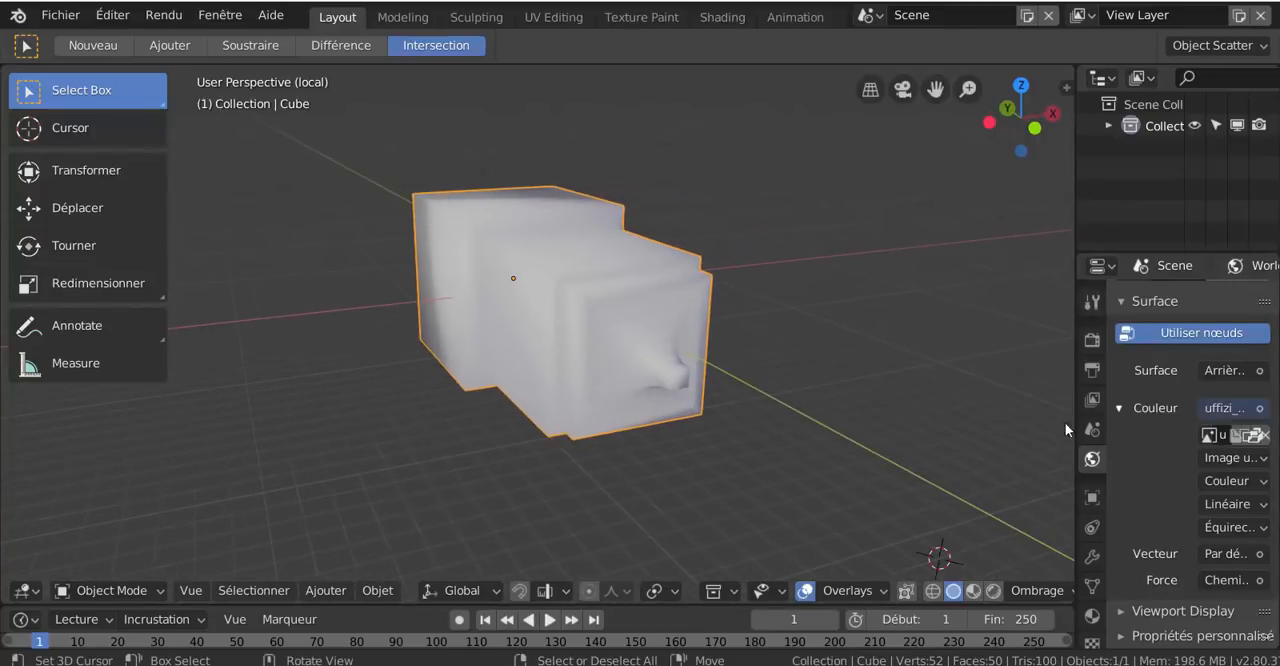
Add a Subdivision de surface modifier to the cube object
click(1092, 557)
click(1185, 297)
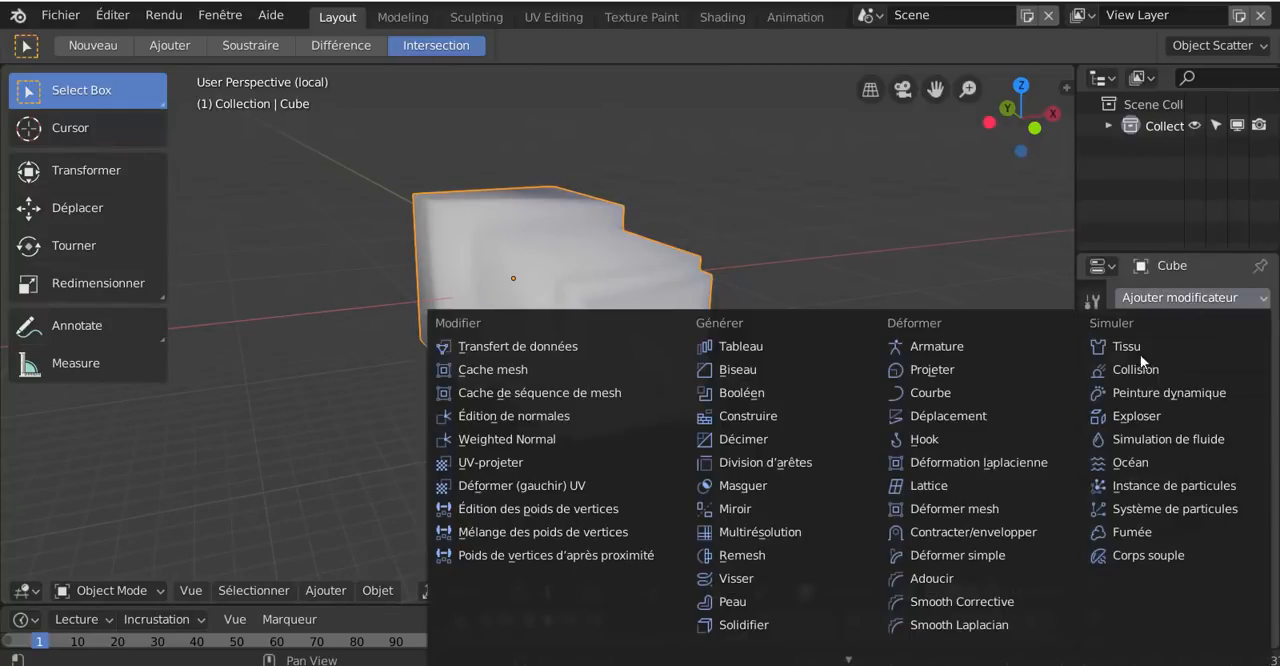
mouse_move(856, 660)
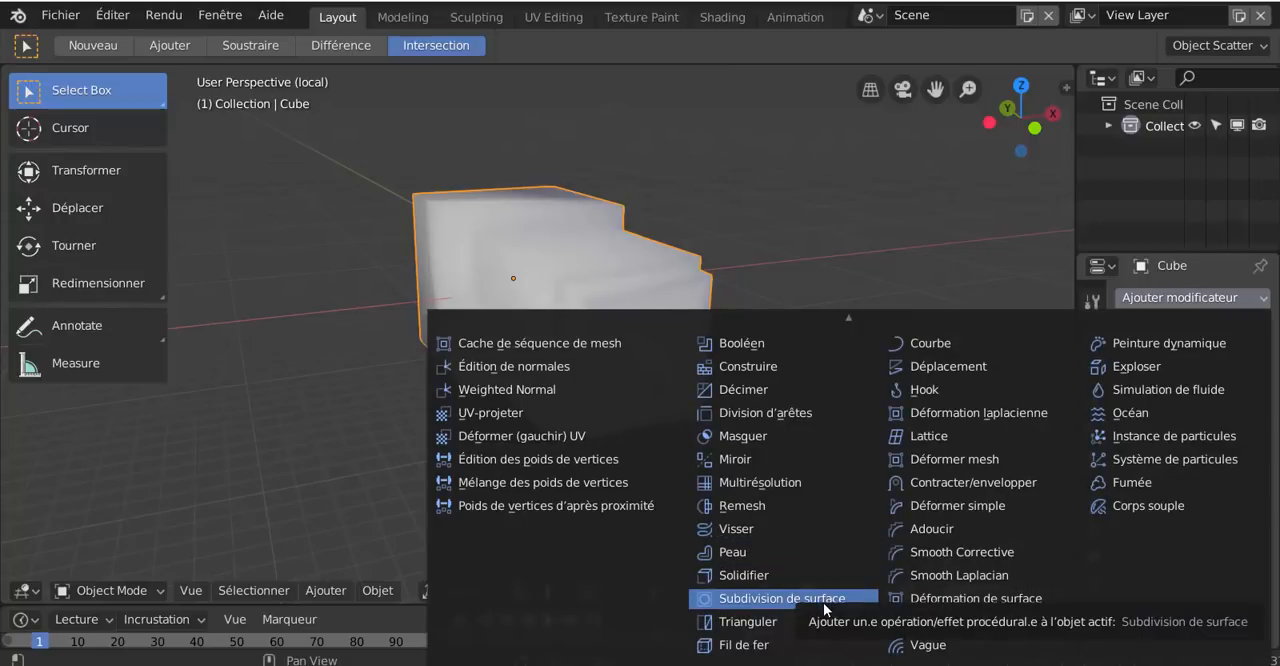
click(760, 598)
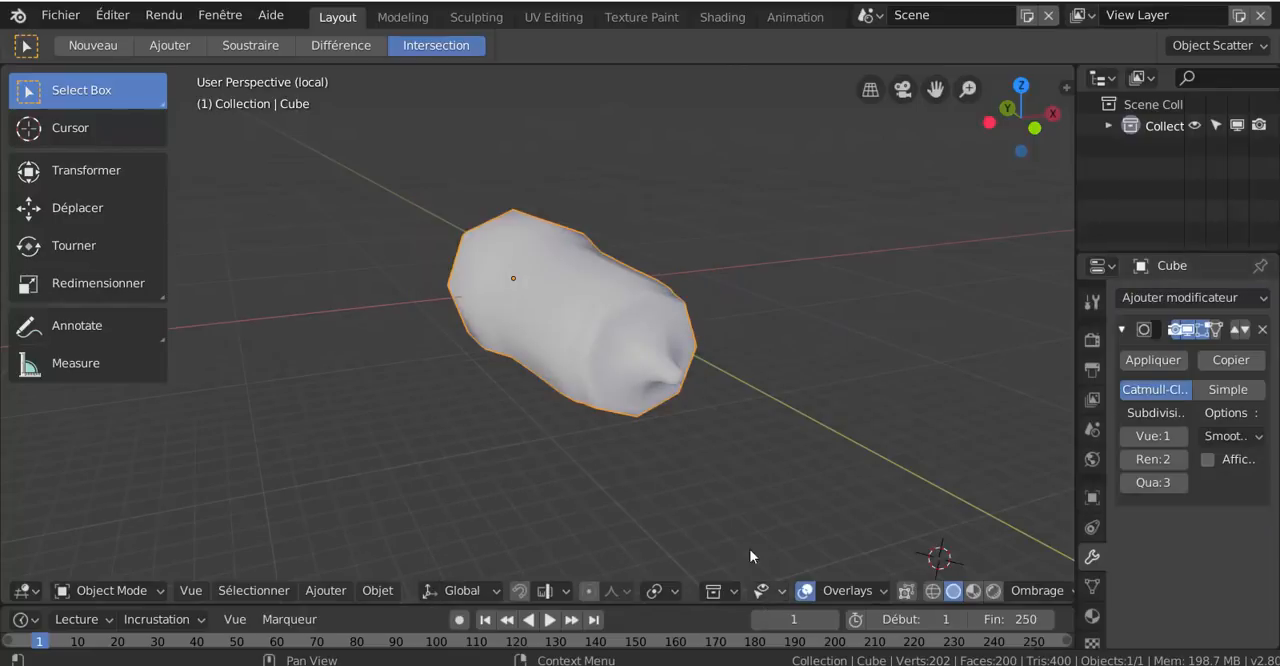
click(762, 590)
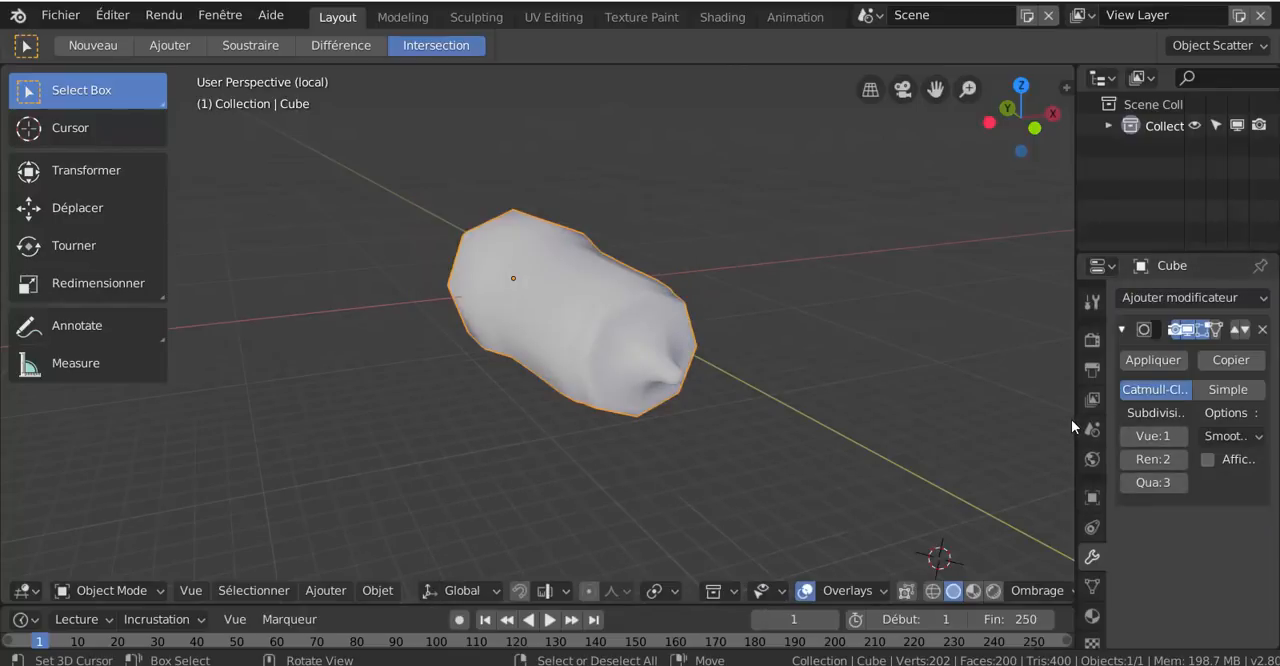
Widen the properties editor and set the subdivision modifier's Vue level to 3
drag(1075, 416, 931, 441)
click(1107, 436)
click(1107, 436)
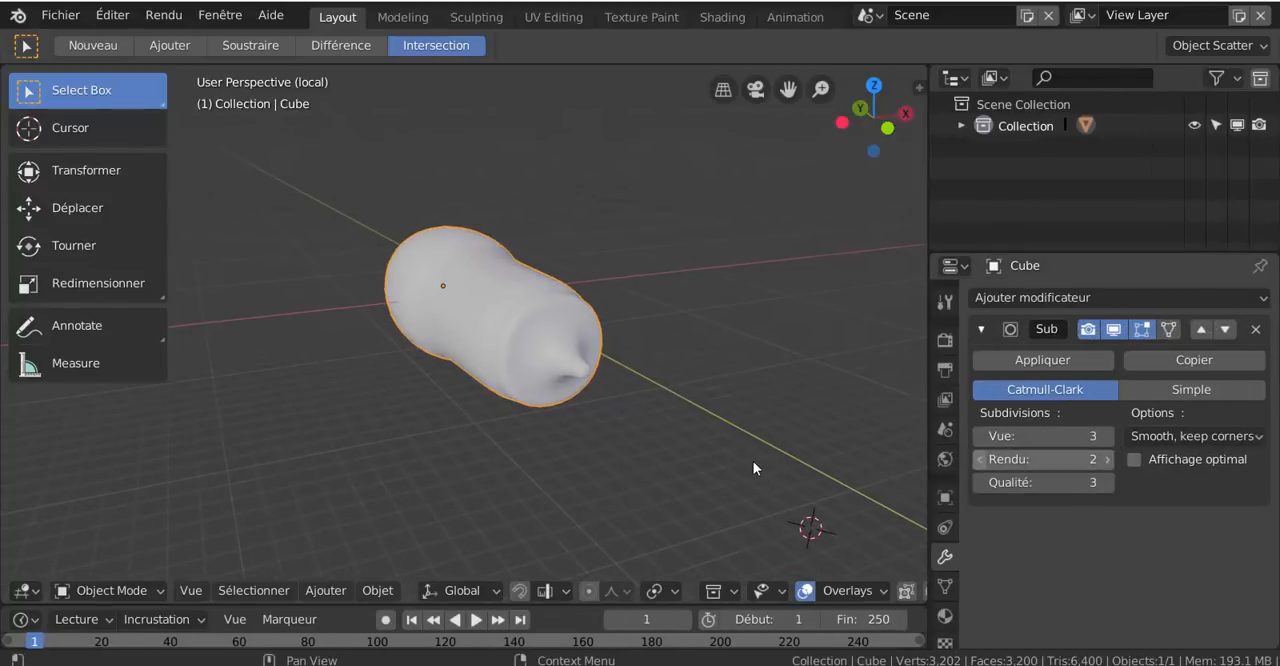
middle_drag(753, 461, 826, 449)
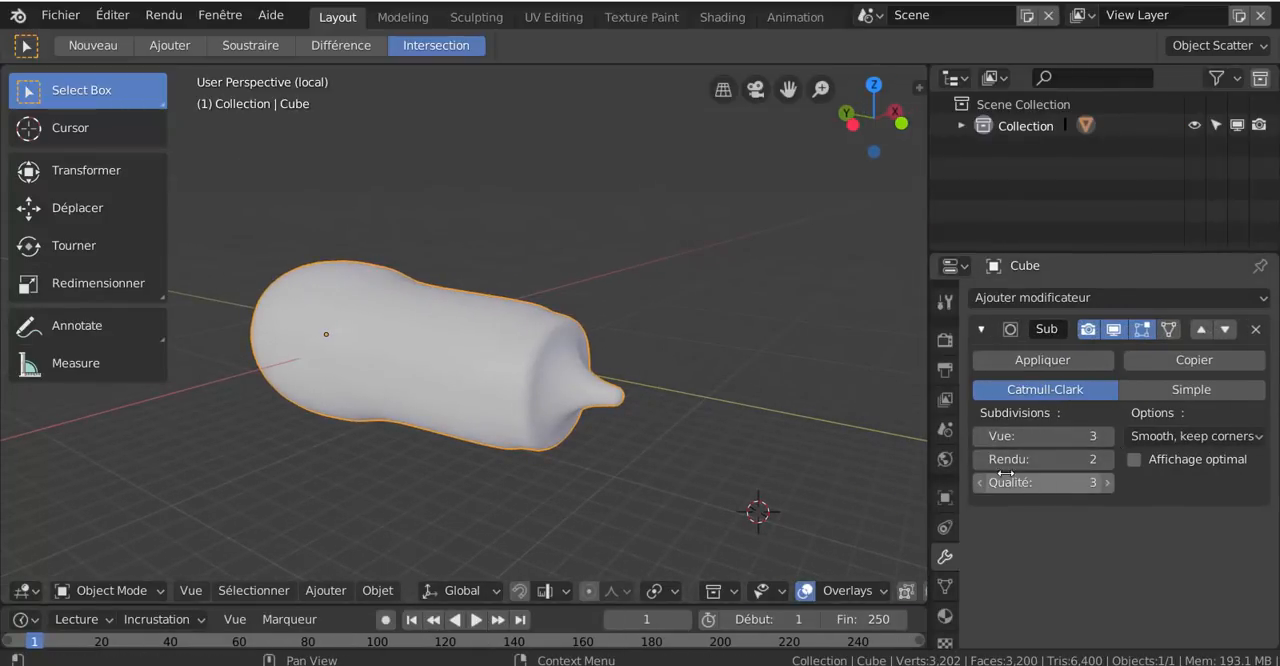
Set the subdivision modifier's Vue level to 0 and apply flat shading (Ombrage plat) to the cube object
click(980, 436)
click(980, 436)
click(980, 436)
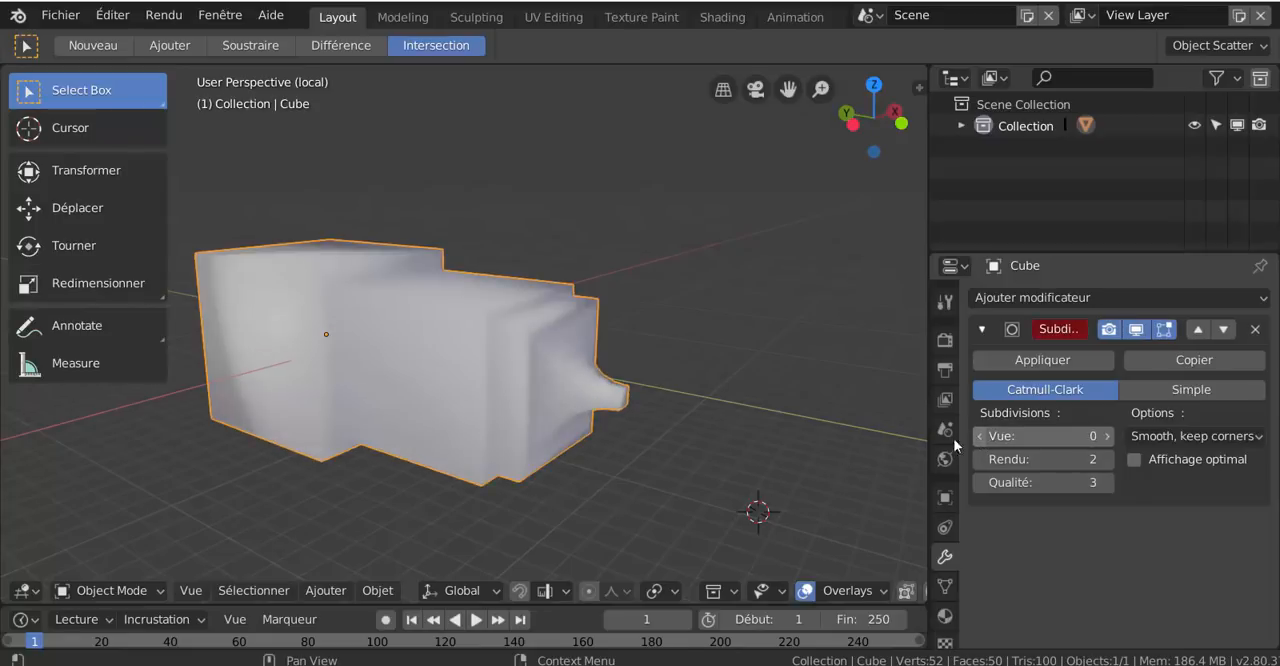
middle_drag(648, 482, 625, 479)
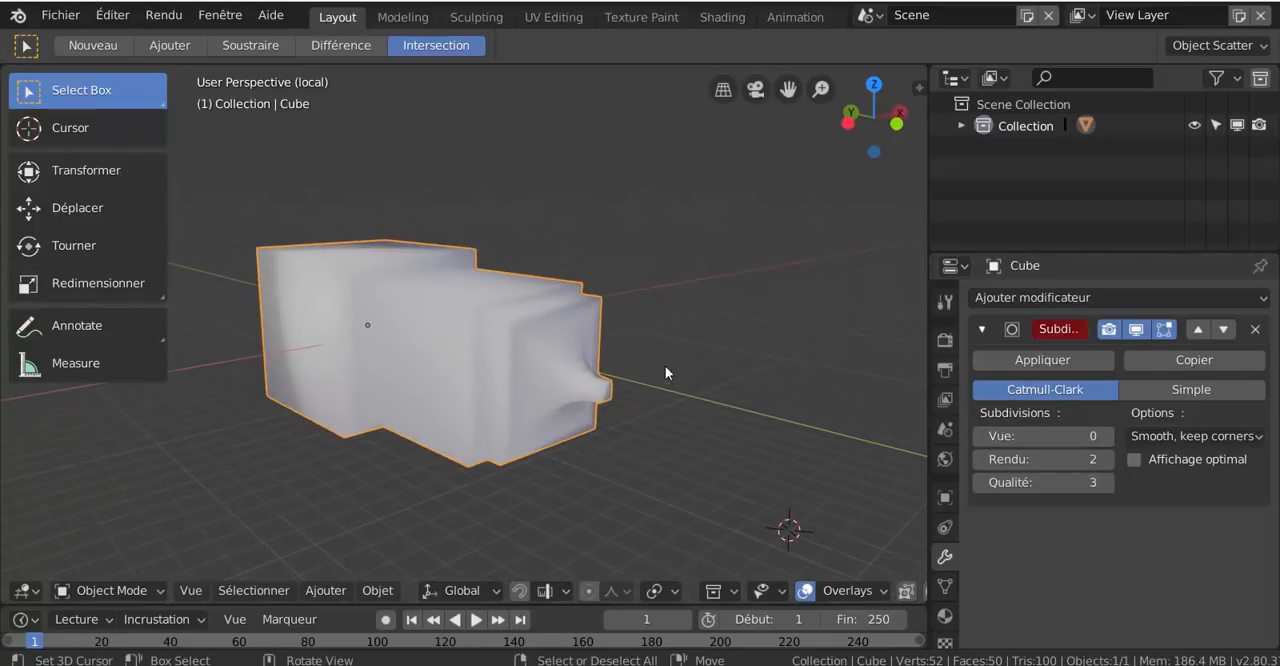
right_click(649, 201)
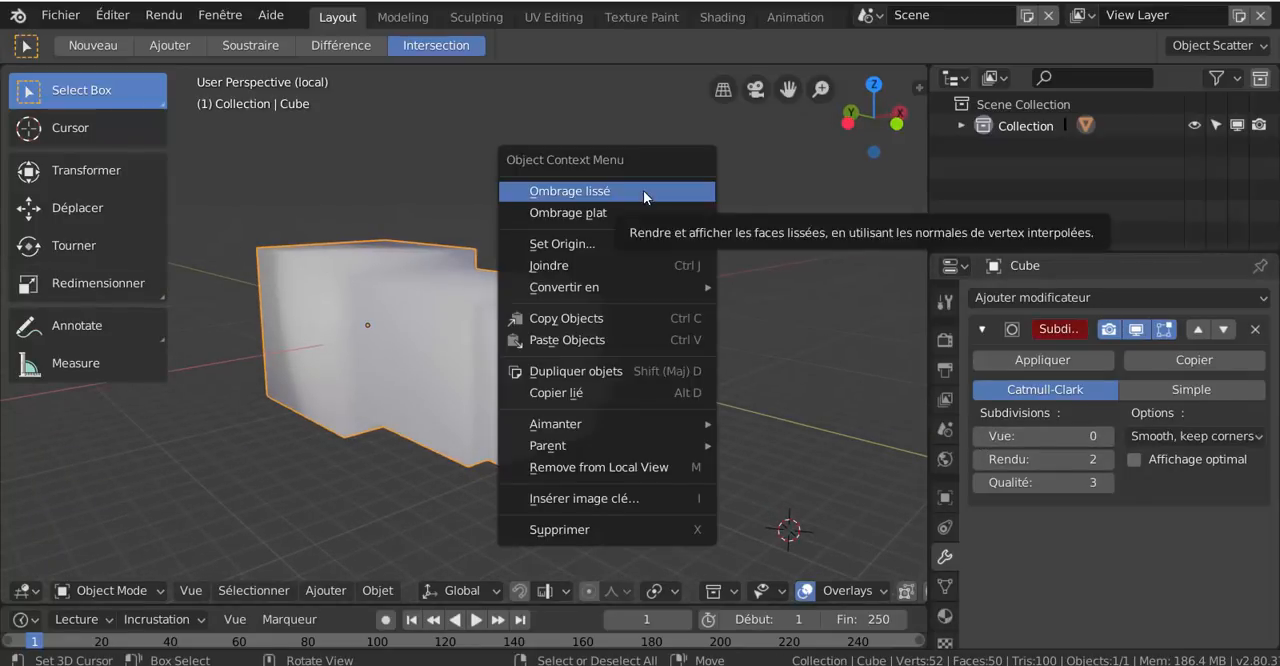
click(641, 213)
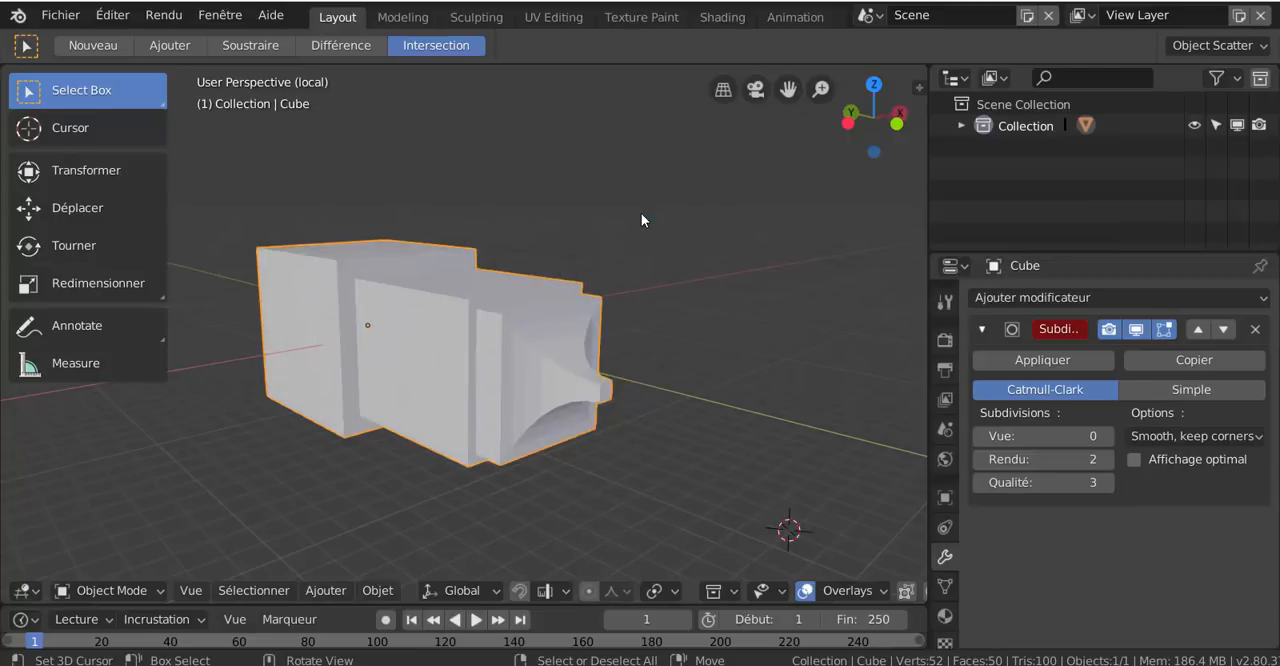
Examine the cube's object context commands, including joining, duplicating, snapping (Aimanter), parenting and Set Origin
right_click(661, 215)
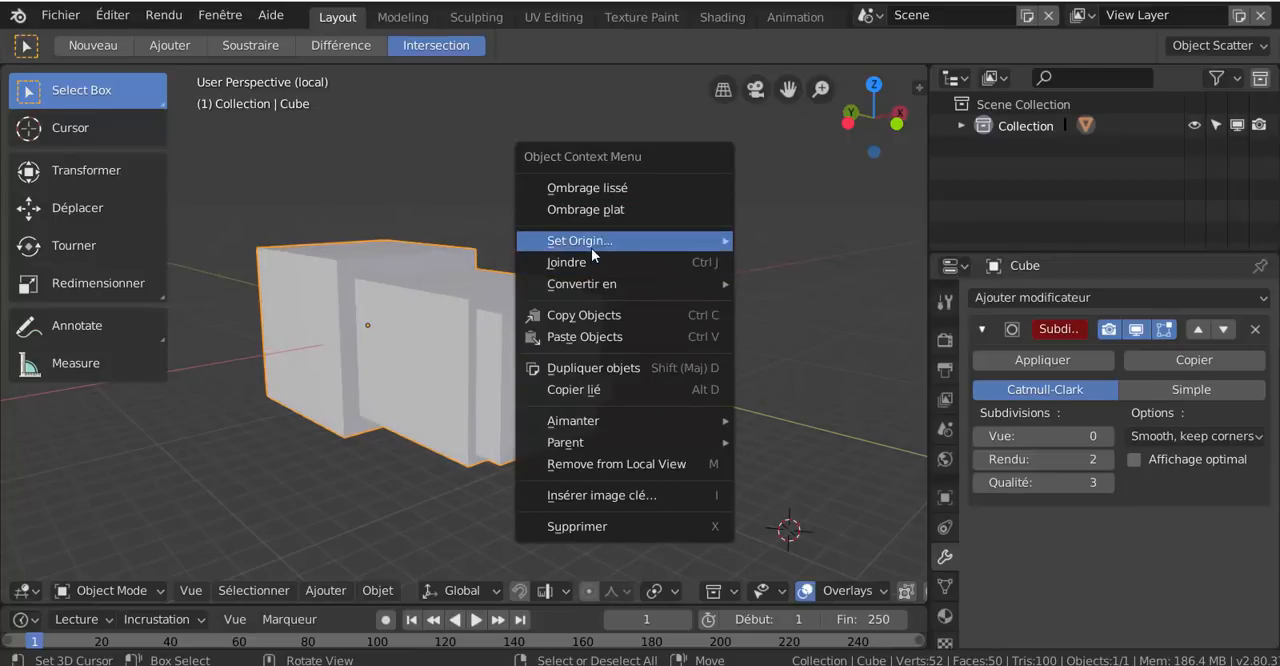
mouse_move(621, 244)
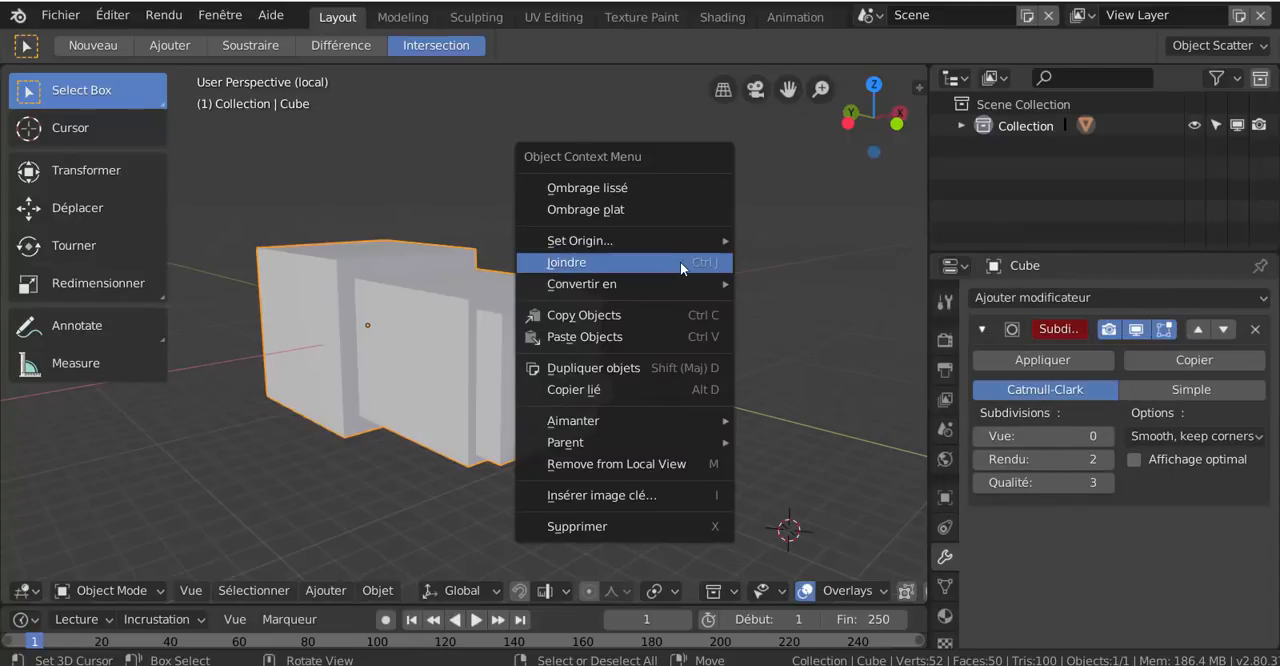
mouse_move(645, 286)
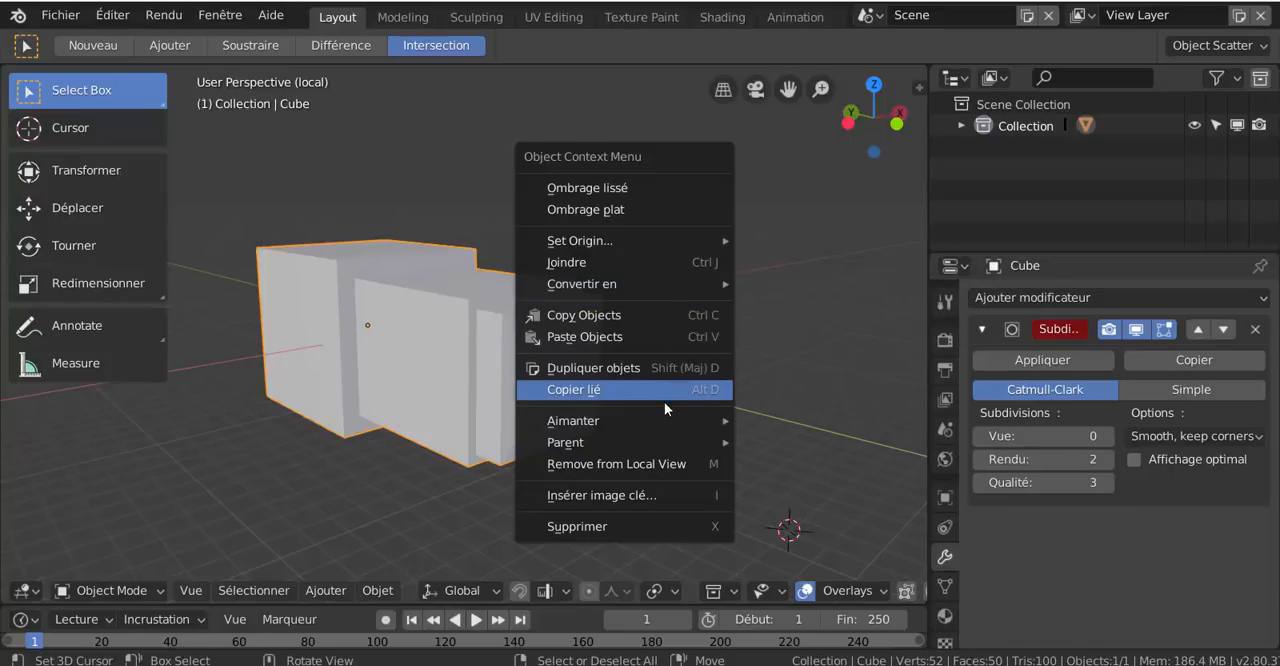
mouse_move(662, 420)
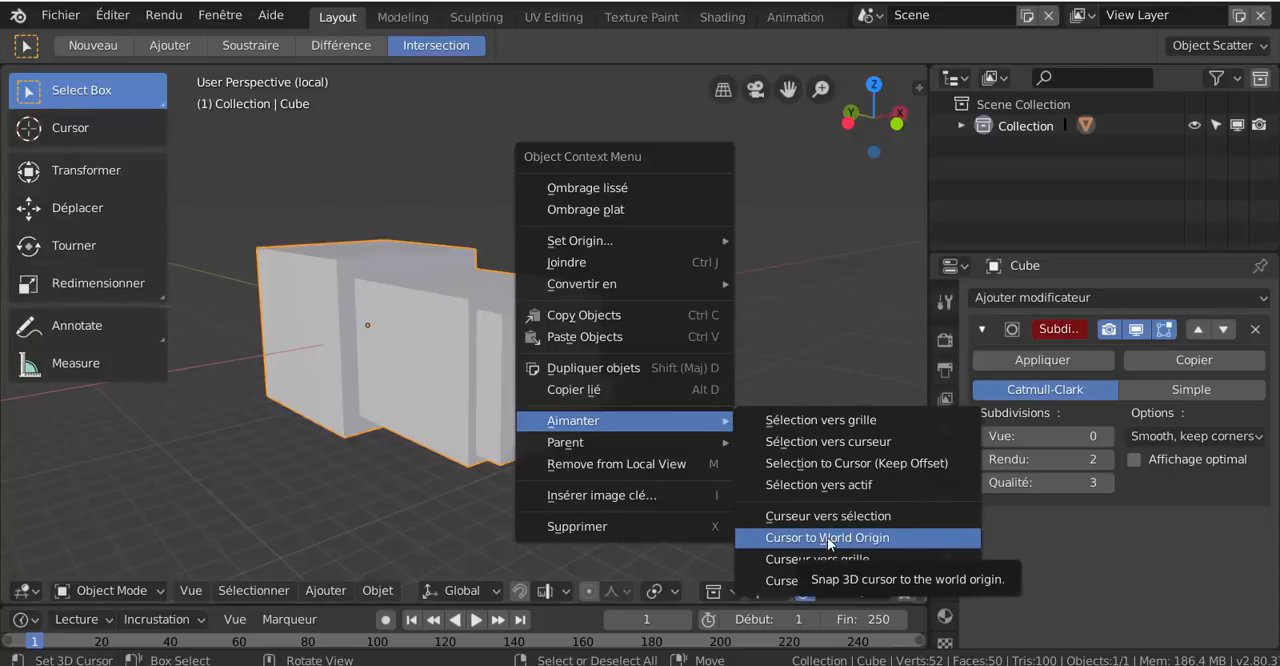
mouse_move(644, 447)
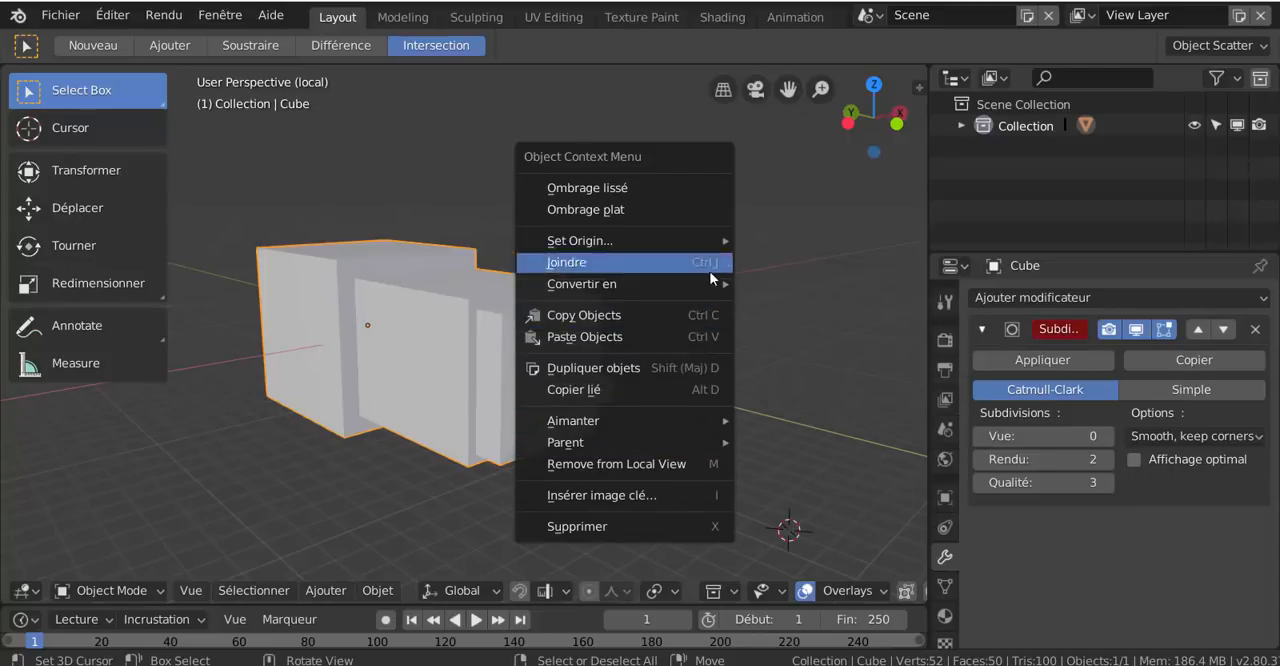
mouse_move(712, 240)
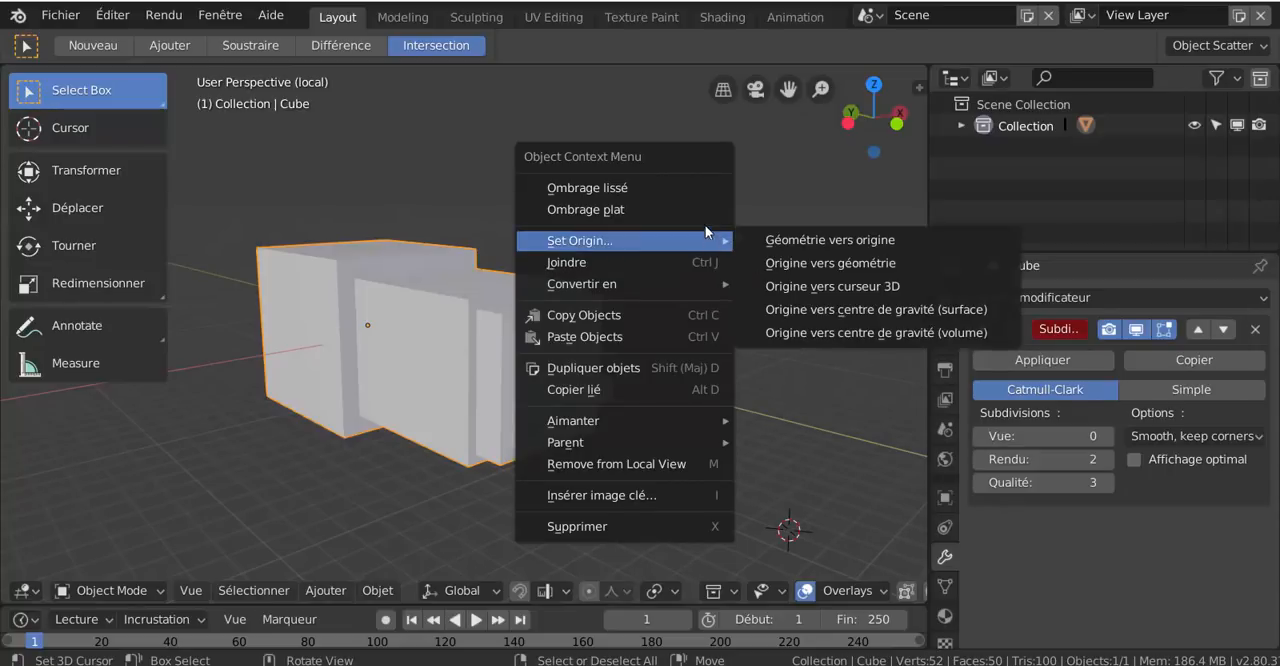
click(680, 186)
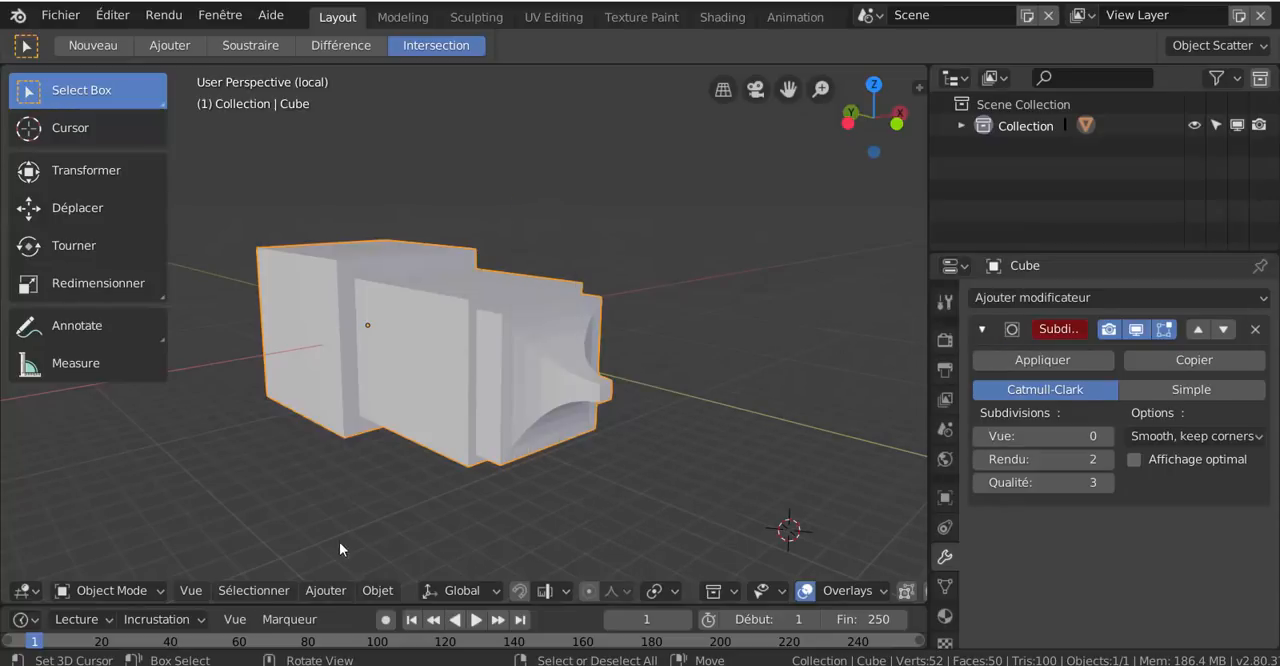
Look through the addable object types and object commands, and apply smooth shading (Ombrage lissé) to the cube object
click(326, 590)
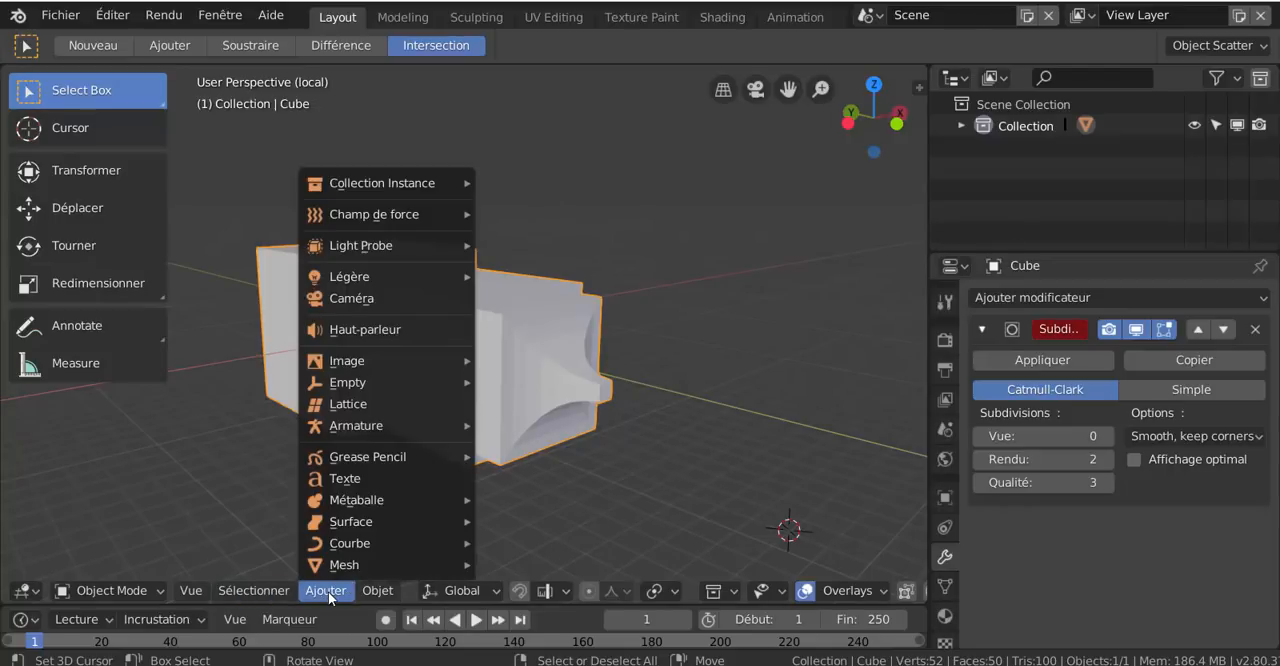
mouse_move(384, 594)
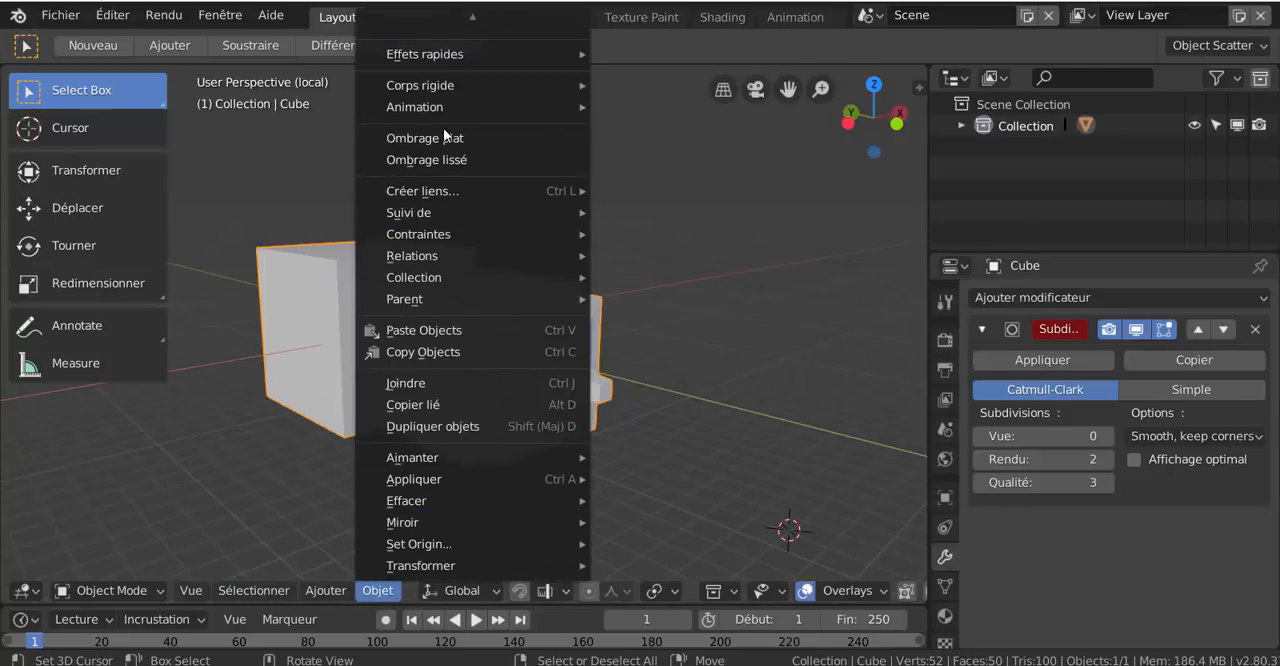
mouse_move(460, 53)
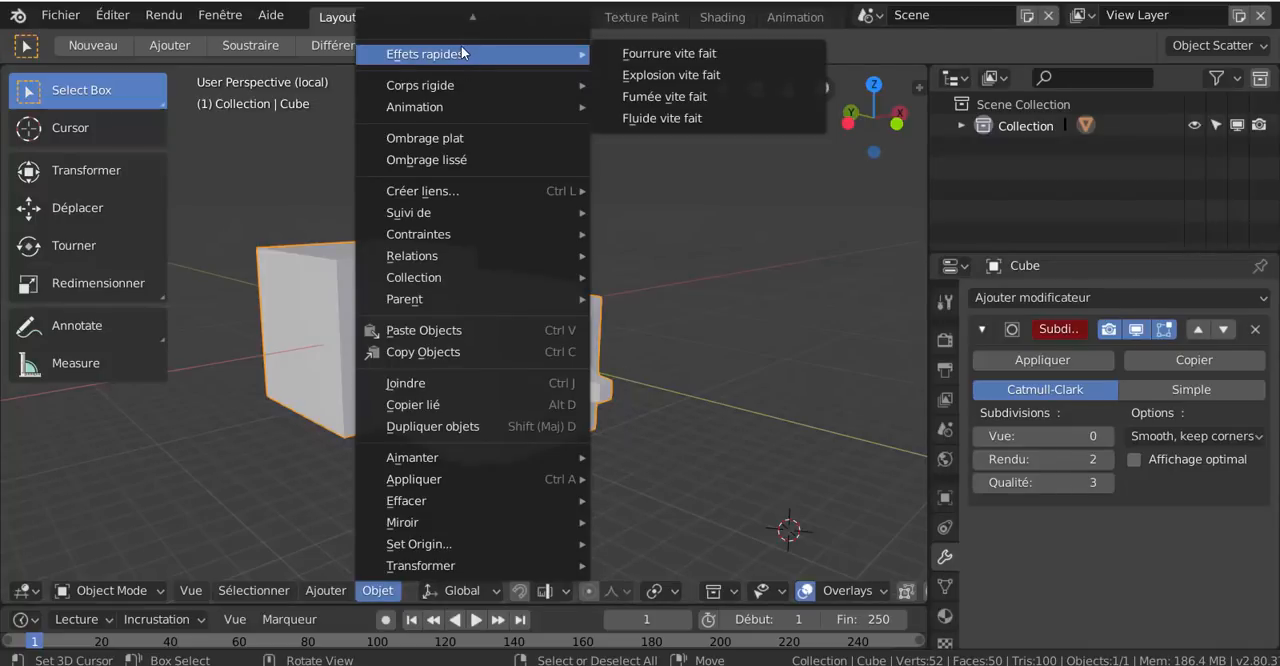
mouse_move(464, 87)
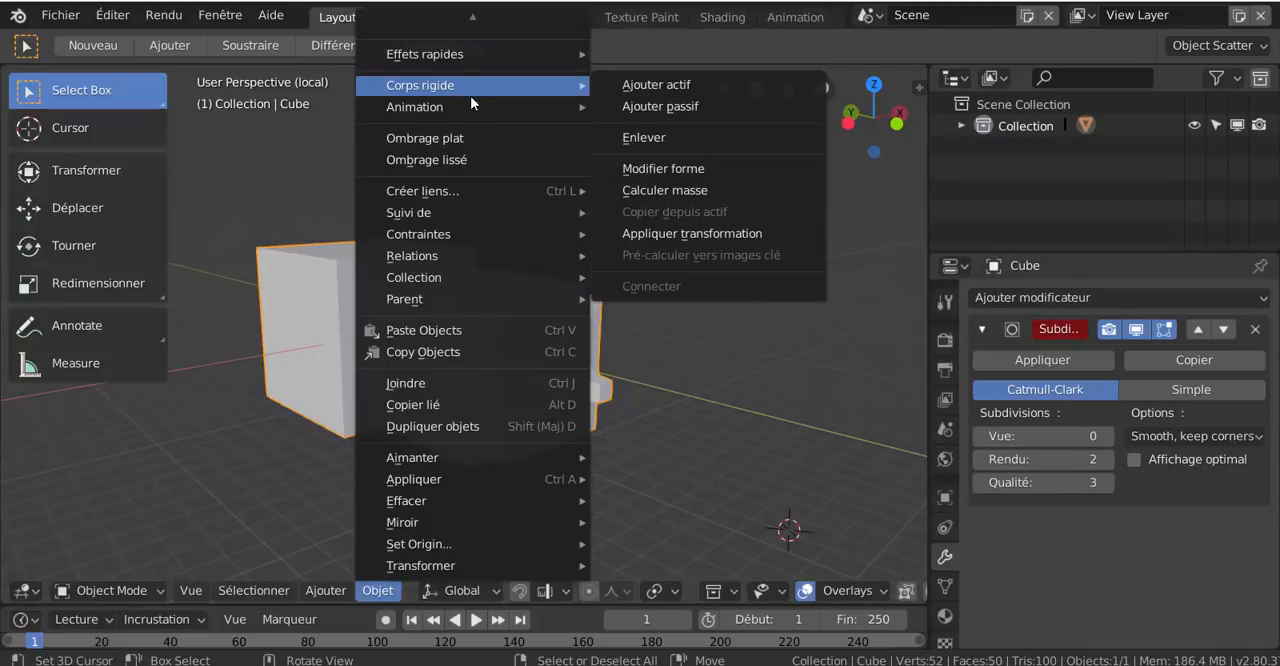
click(472, 160)
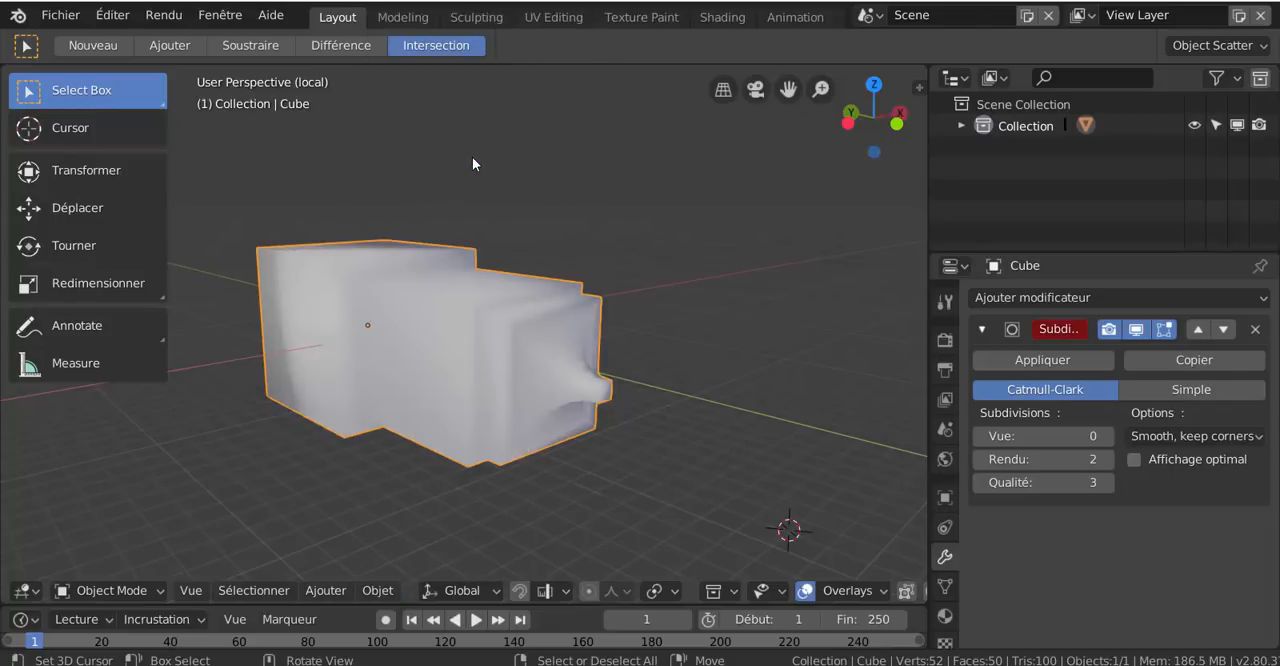
Examine the remaining object commands, including constraints, collections, parenting, joining, clearing transforms (Effacer) and snapping
click(252, 591)
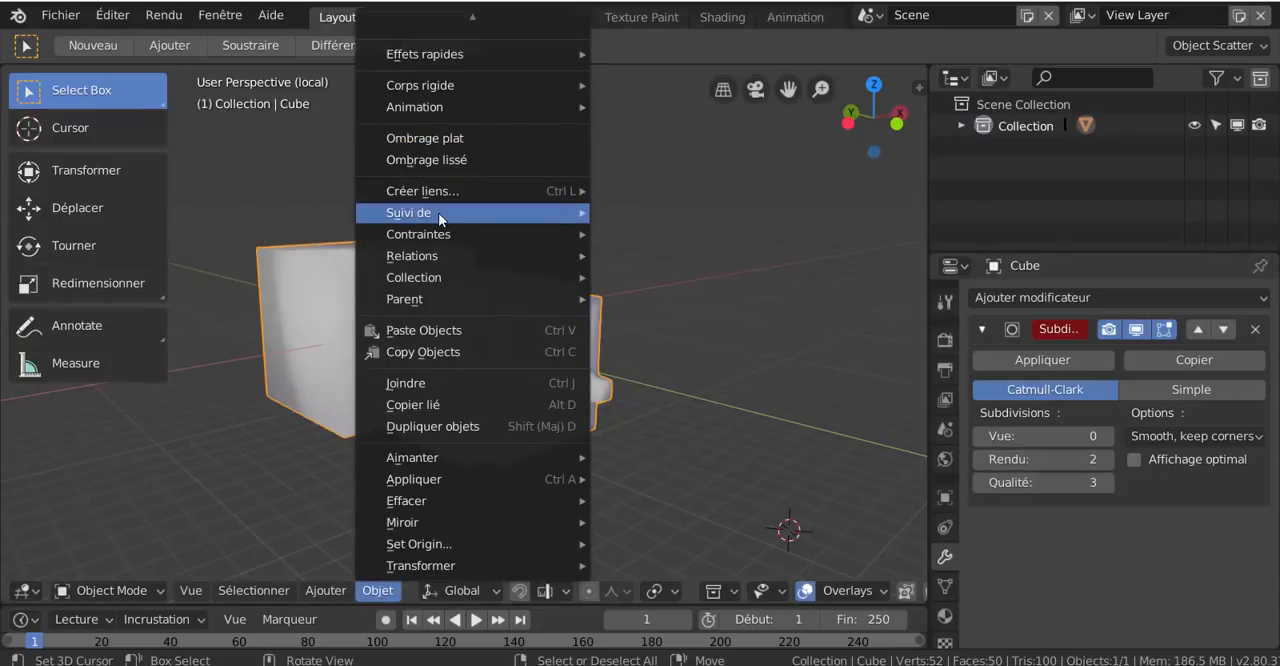
mouse_move(440, 221)
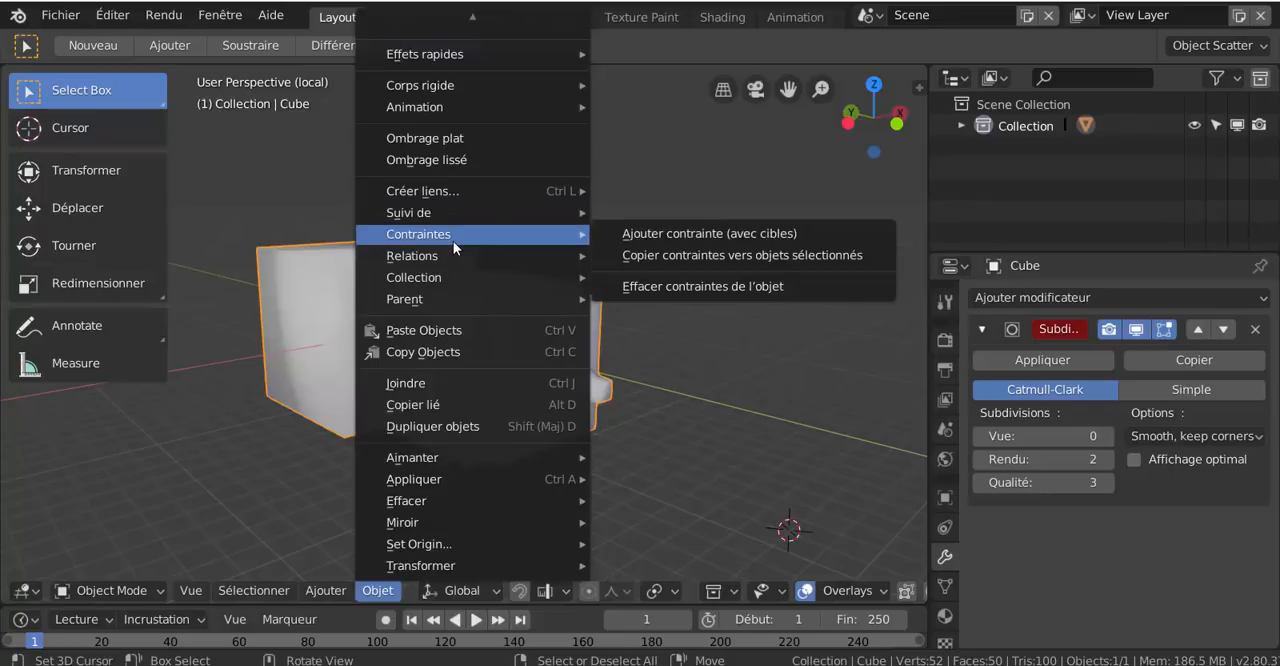
mouse_move(455, 278)
mouse_move(459, 302)
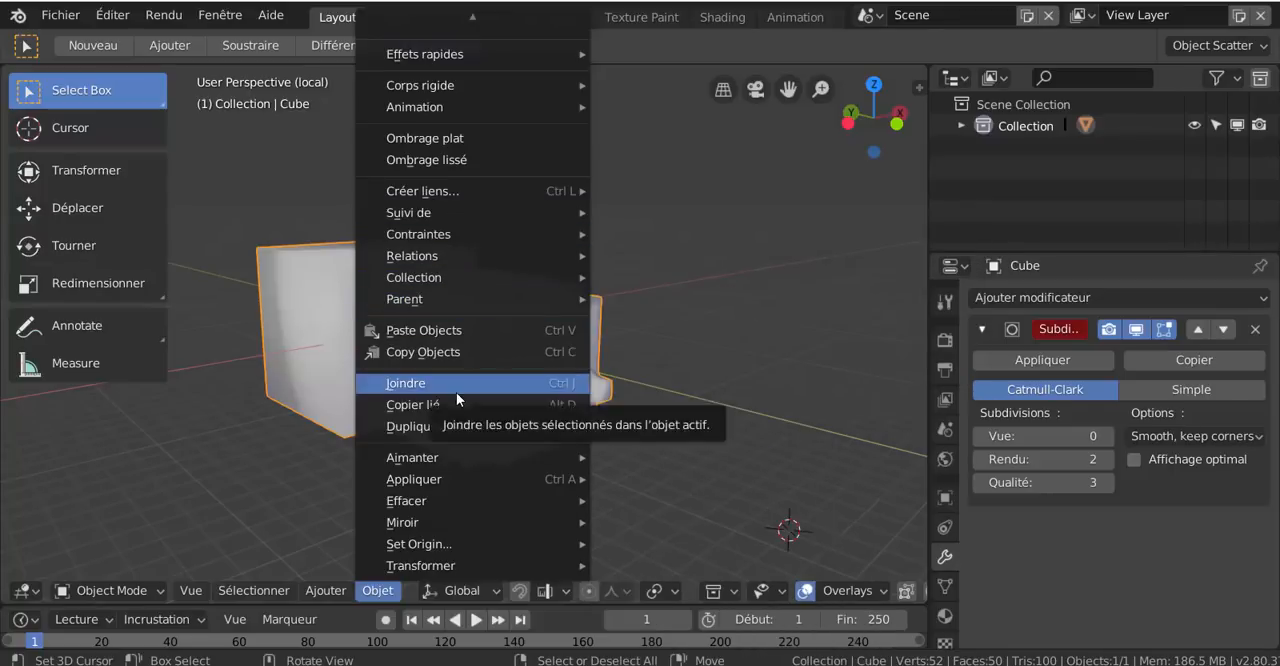
mouse_move(438, 550)
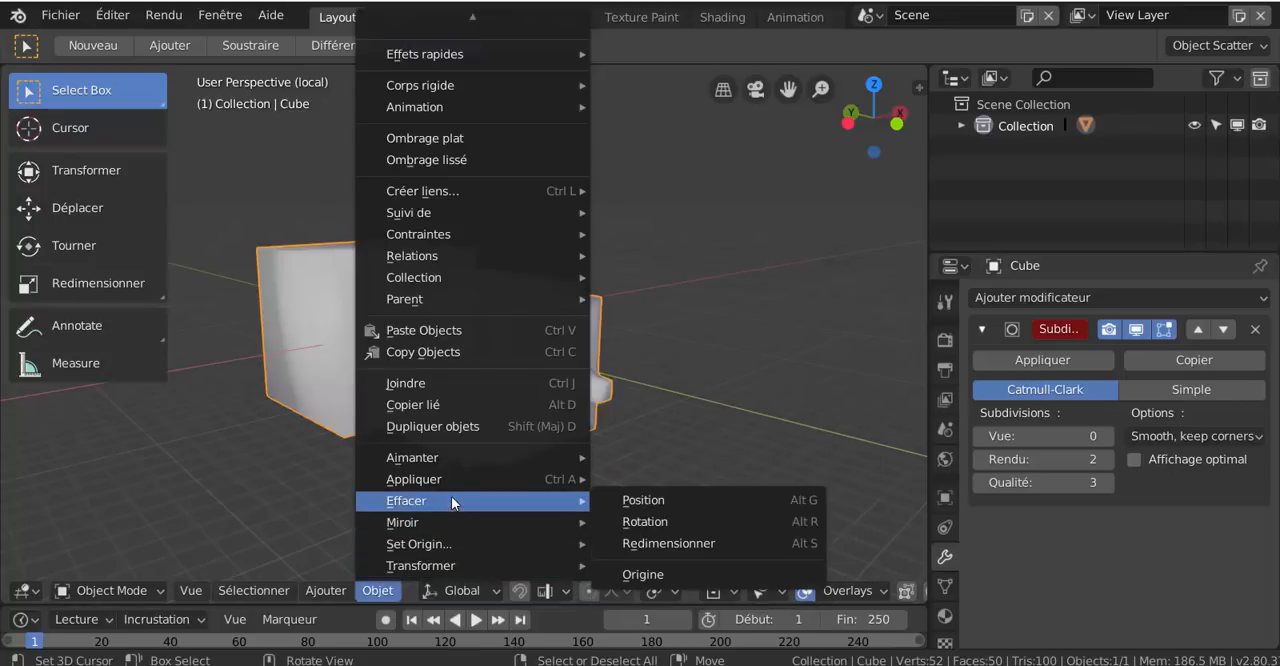
mouse_move(455, 455)
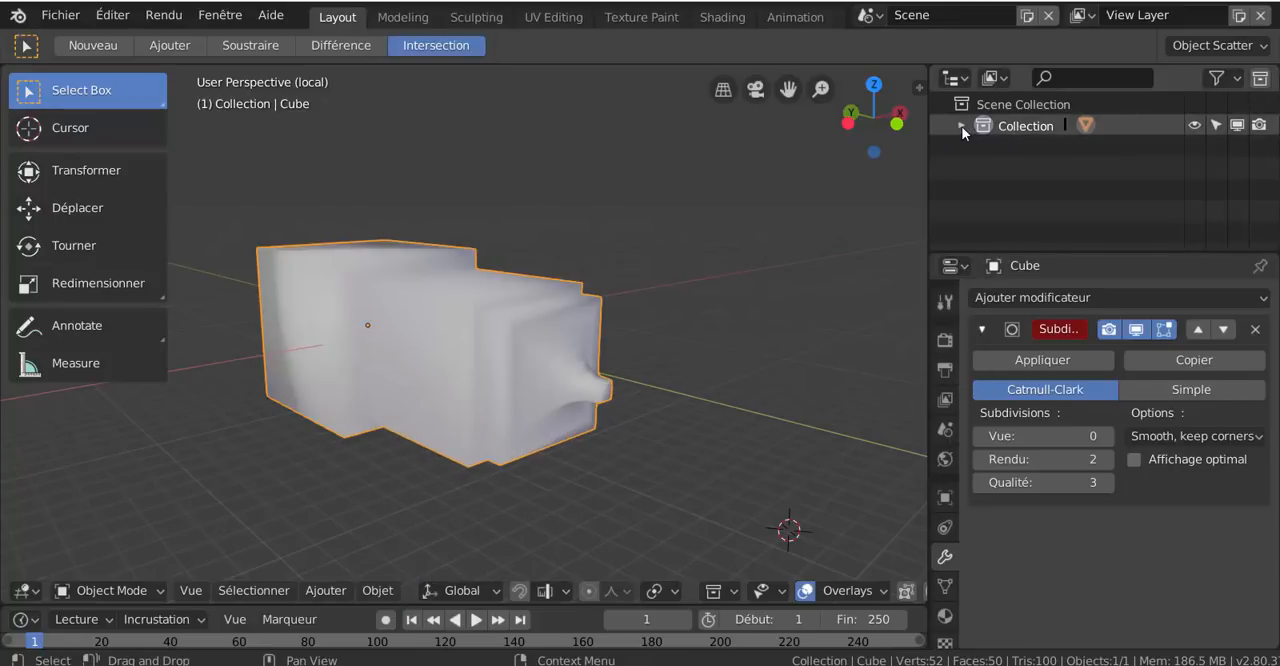
Expand the Collection in the outliner and display the View Layer properties
click(961, 126)
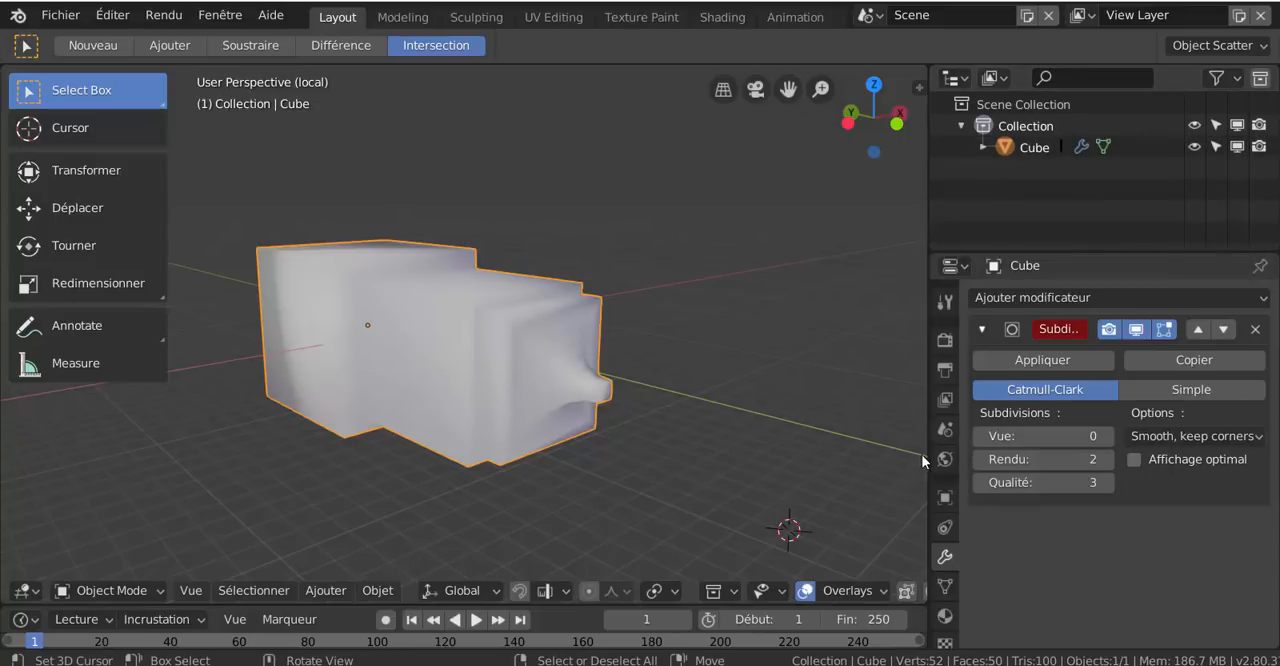
click(944, 400)
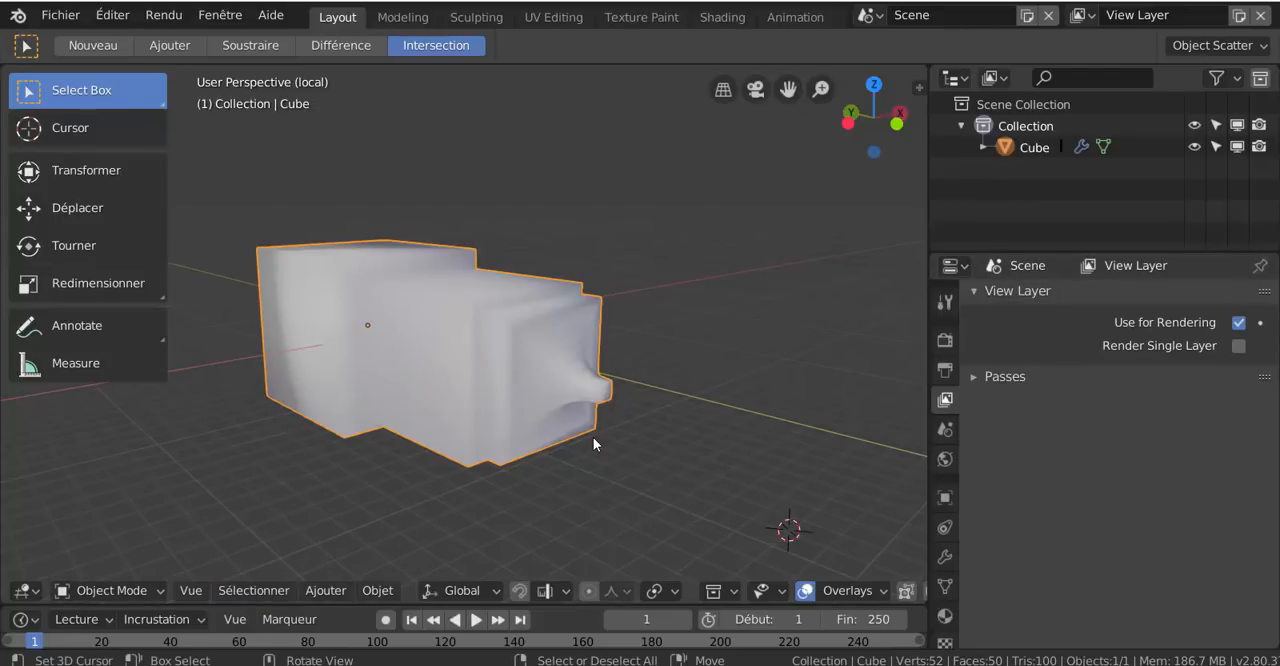
Switch the cube object from Object Mode to Edit Mode
key(ctrl+Tab)
click(760, 437)
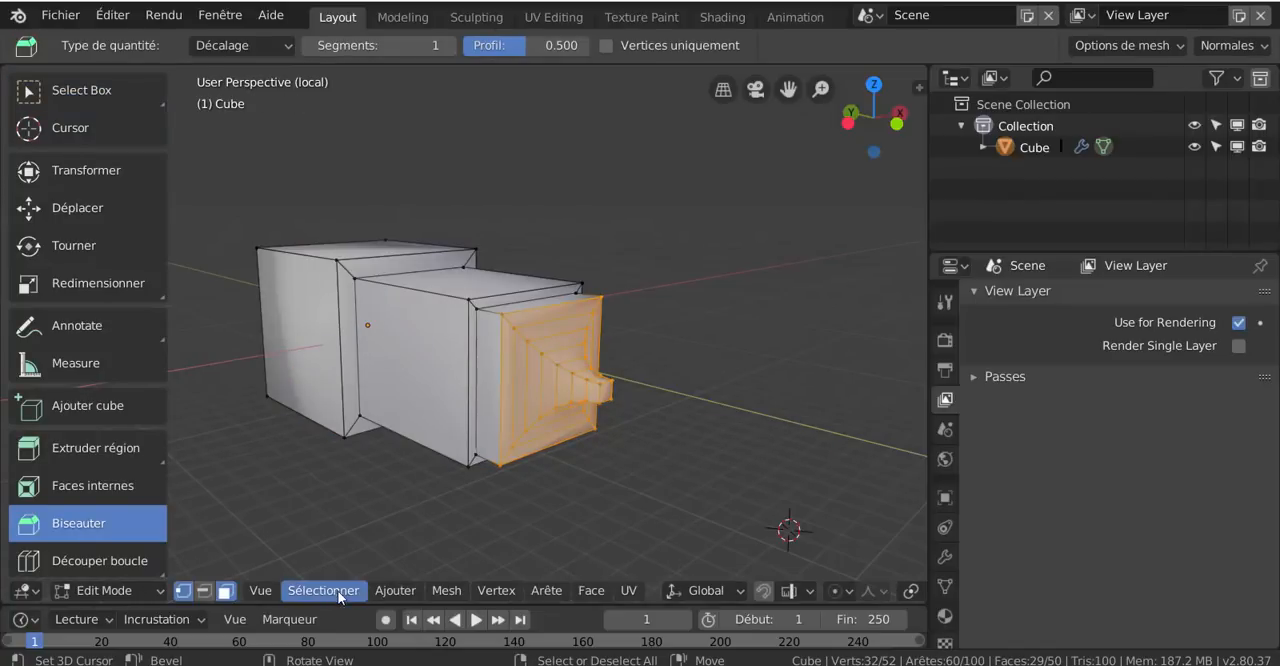
Examine the mesh editing commands, including cleanup (Nettoyer), separating, sorting elements, normals, symmetrizing, extruding, mirroring and transforming
click(440, 590)
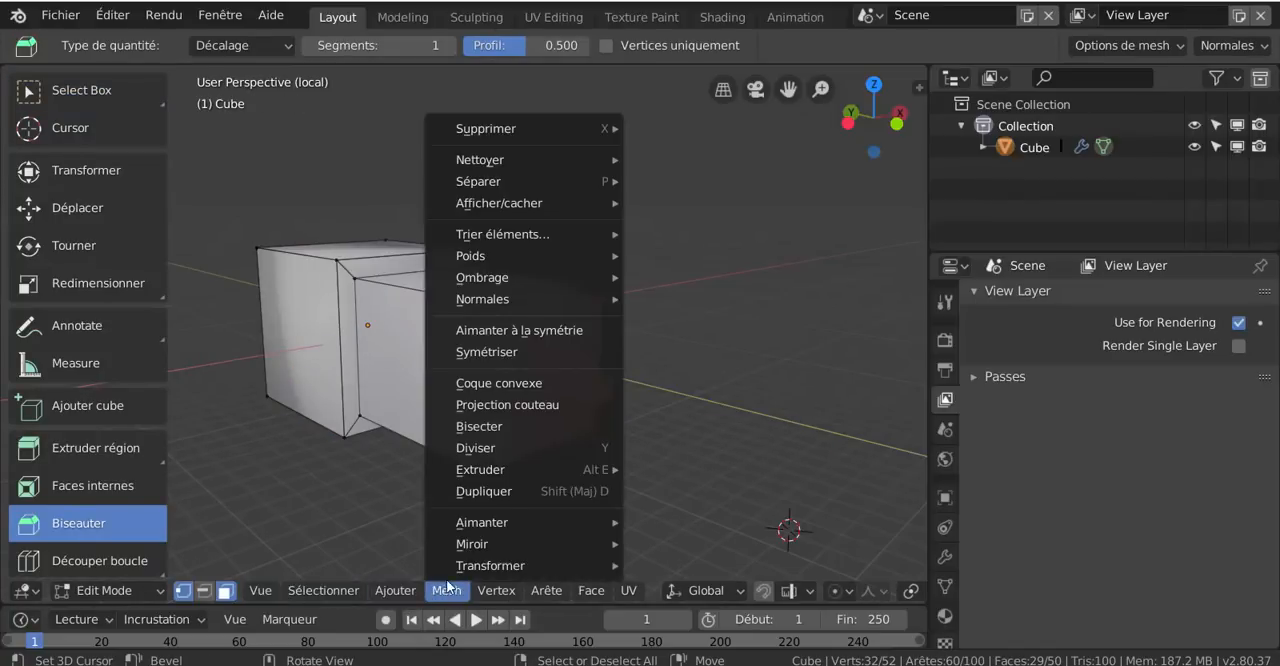
mouse_move(495, 133)
mouse_move(501, 162)
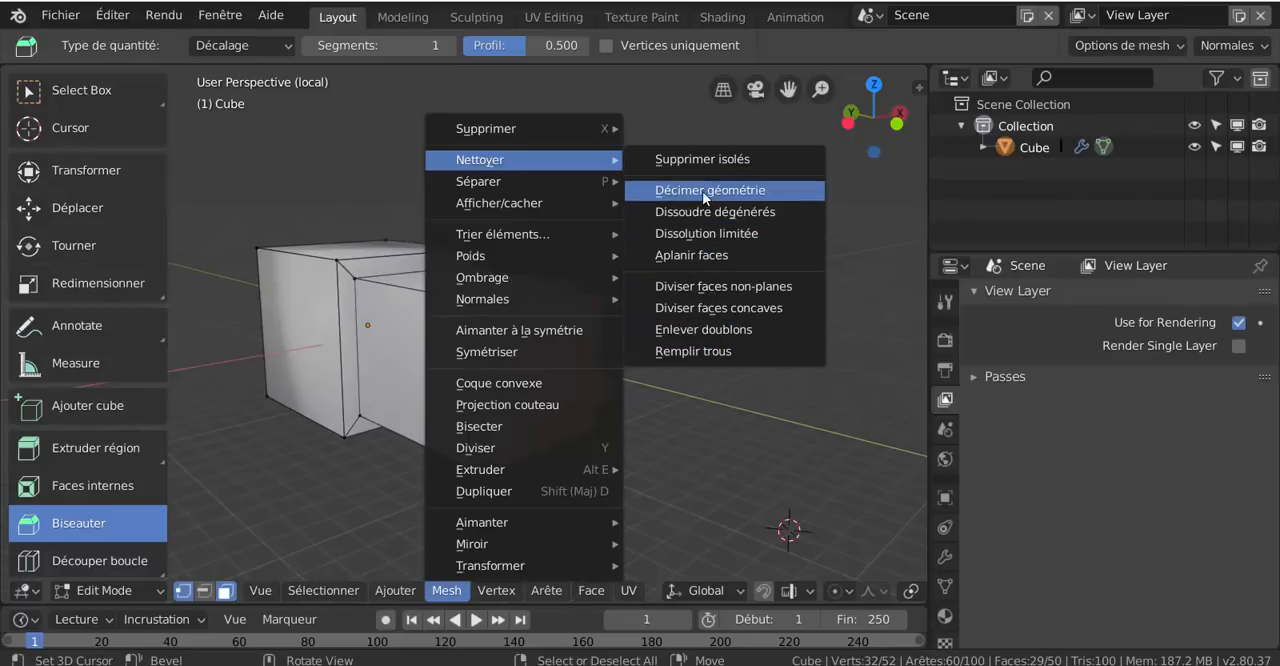
mouse_move(560, 181)
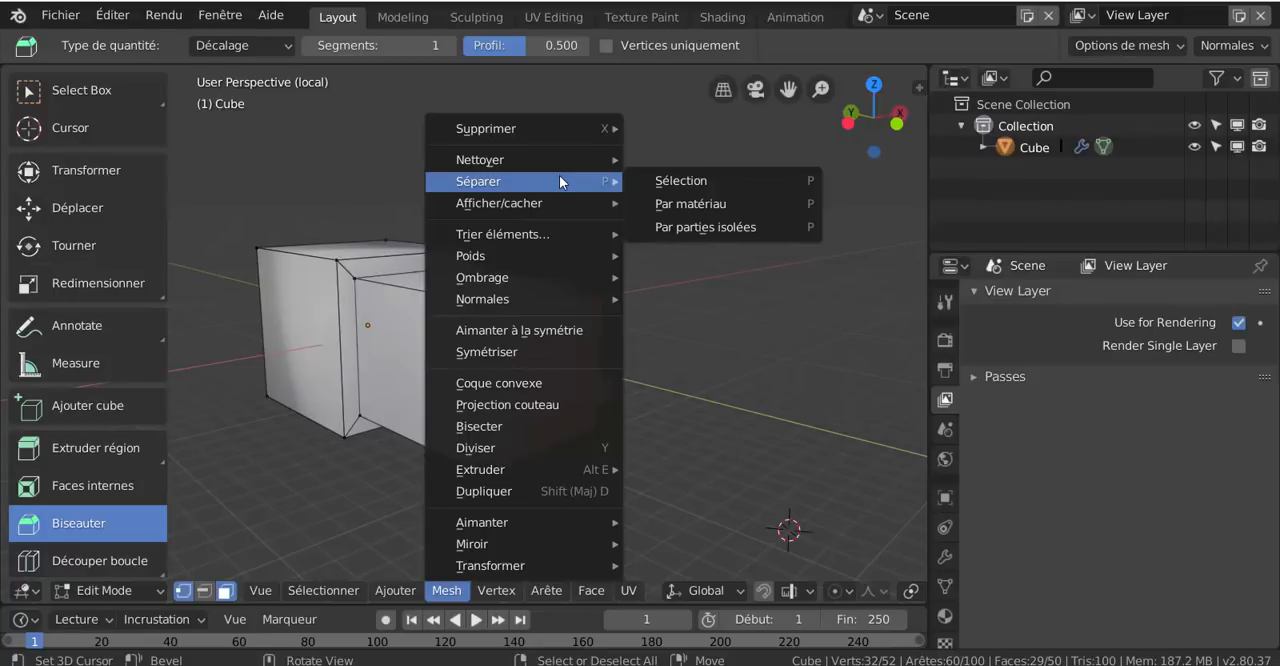
mouse_move(554, 205)
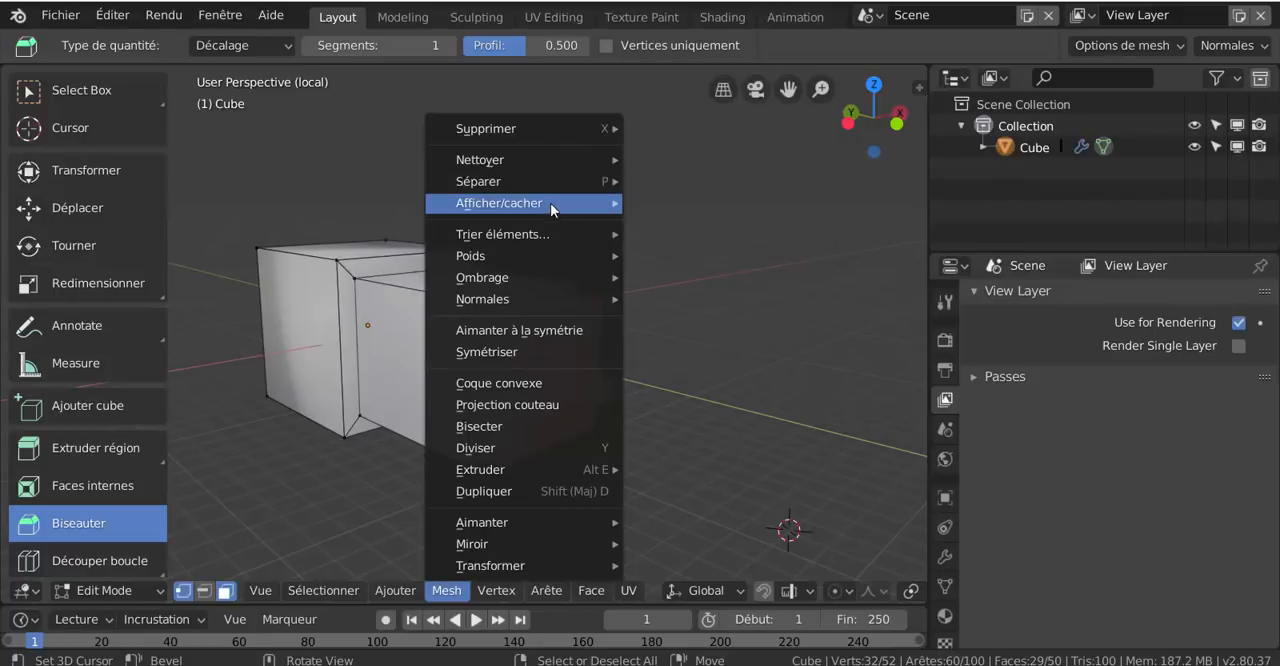
mouse_move(547, 232)
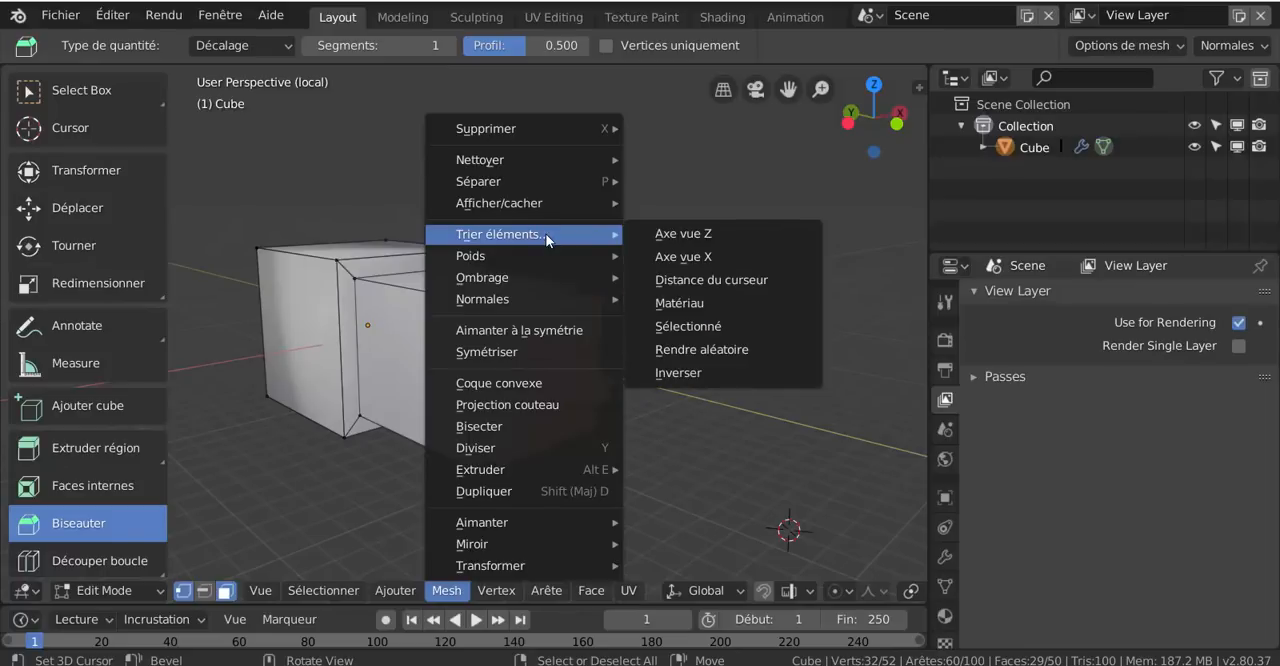
mouse_move(550, 272)
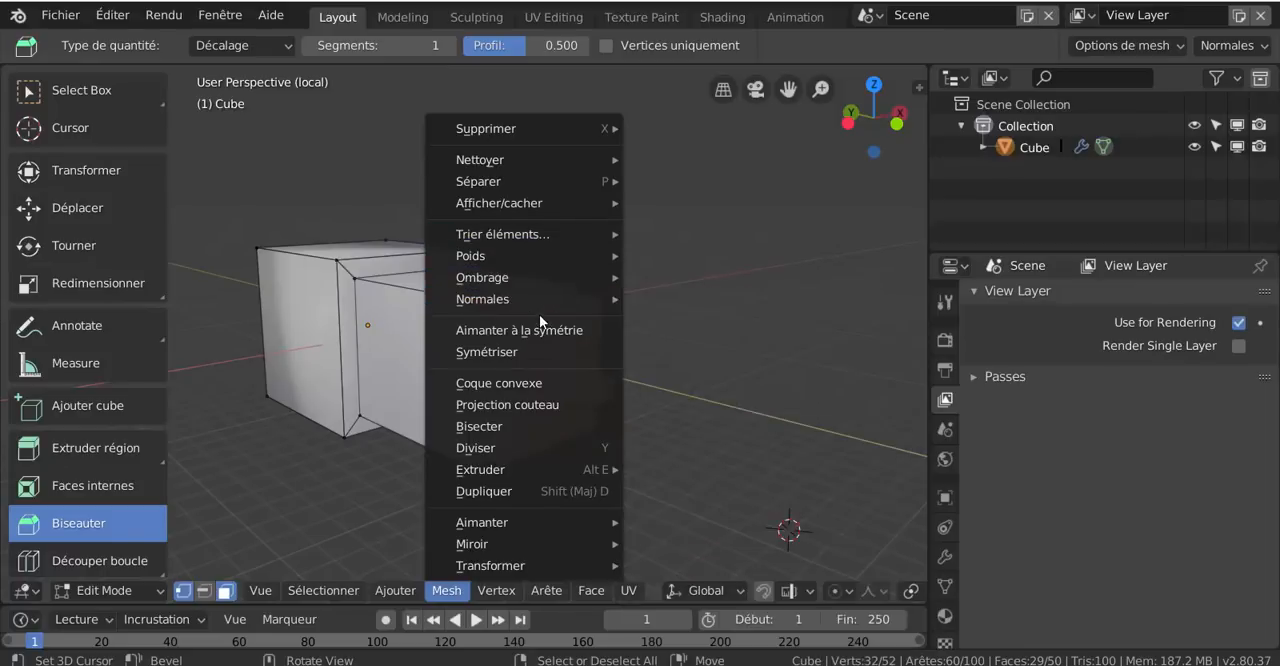
mouse_move(539, 306)
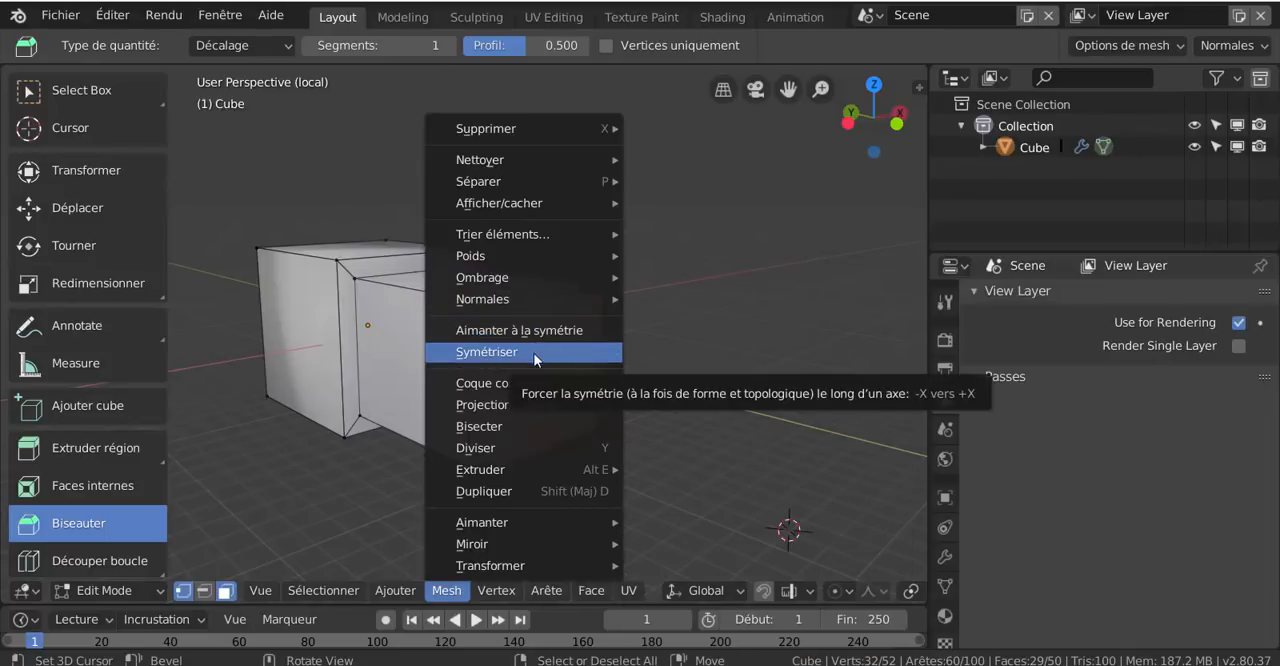
mouse_move(520, 475)
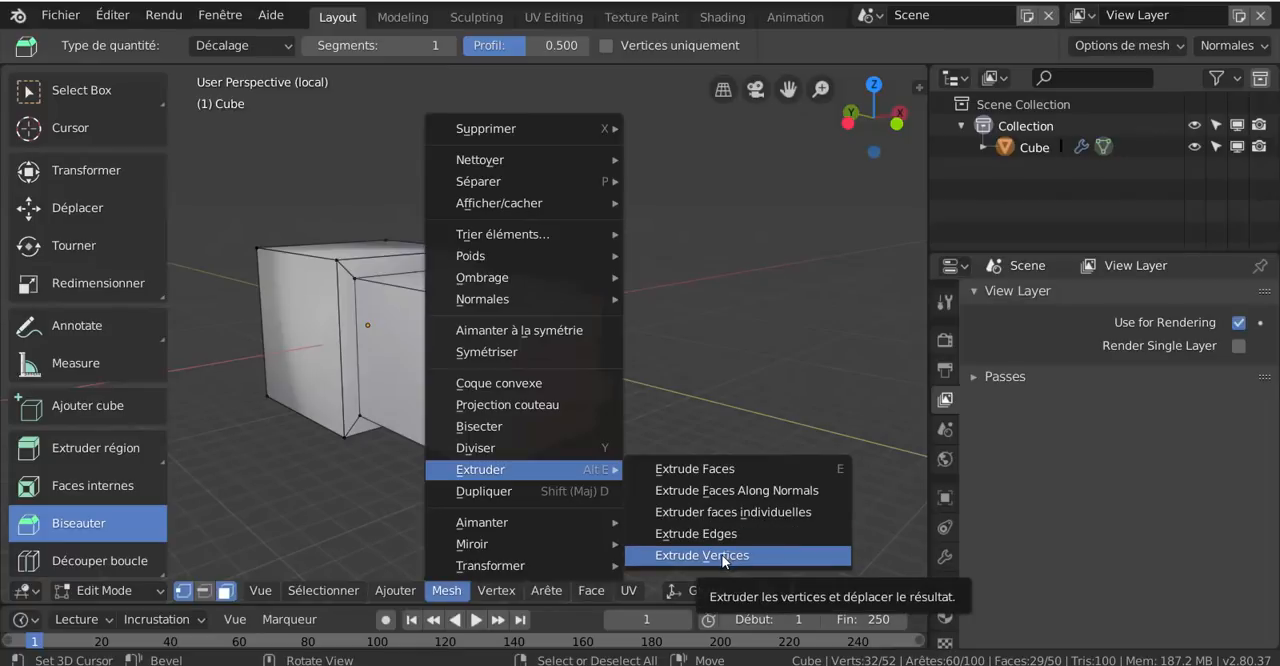
mouse_move(508, 547)
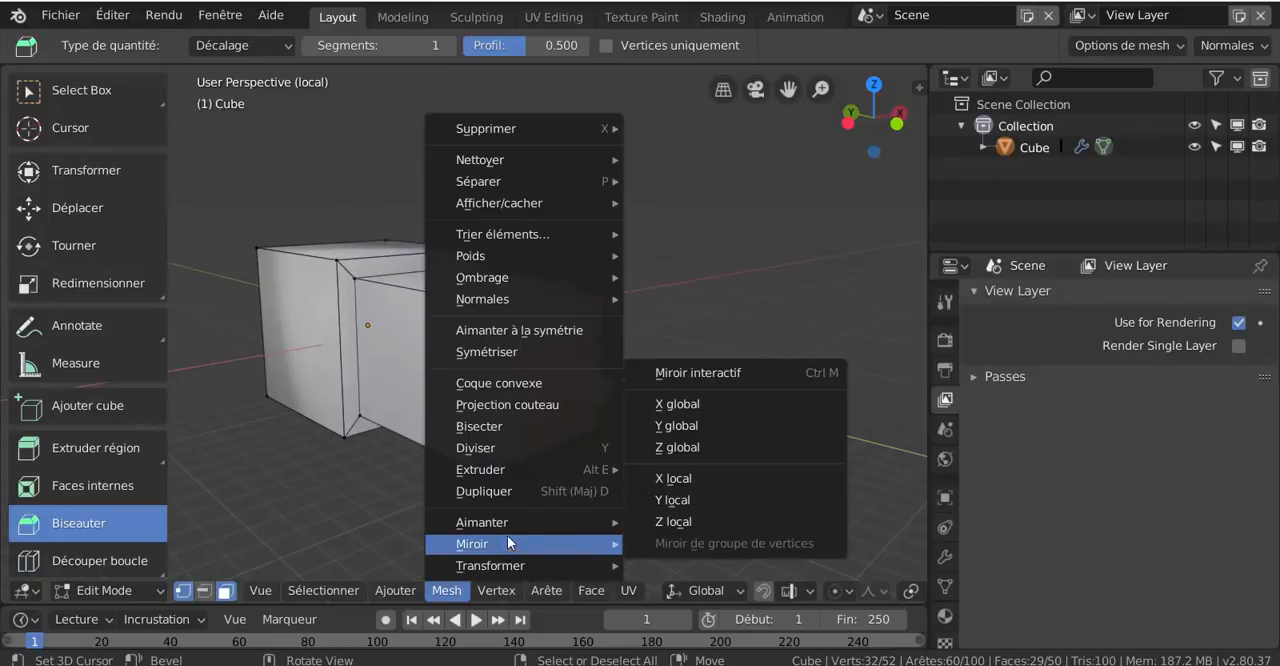
mouse_move(508, 526)
mouse_move(517, 570)
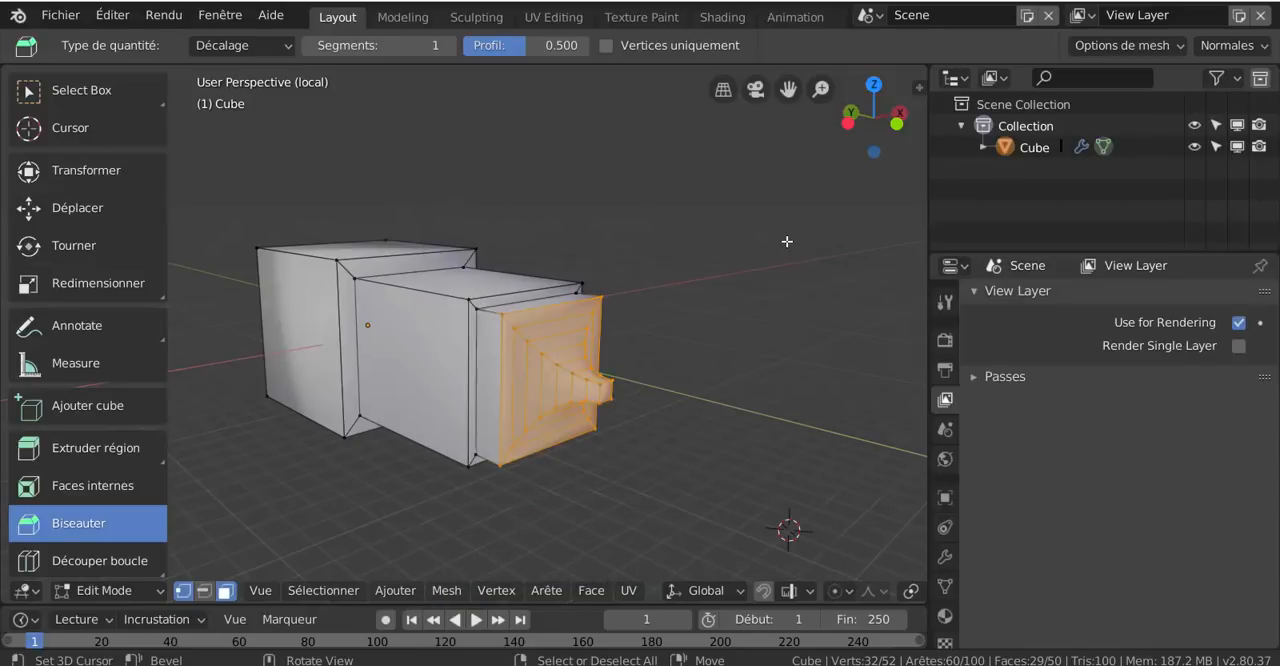
Use Découper boucle to add one vertical loop cut around the middle block and two horizontal loop cuts along the mesh's length
middle_drag(645, 390, 644, 390)
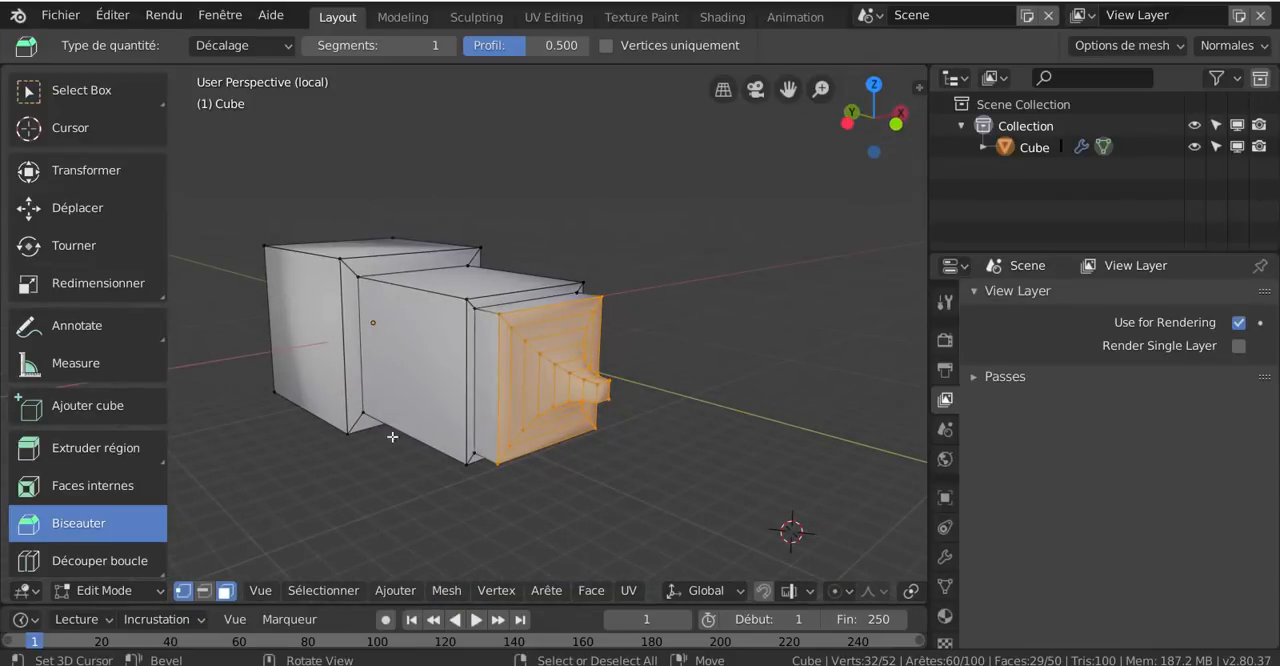
scroll(92, 490, down, 3)
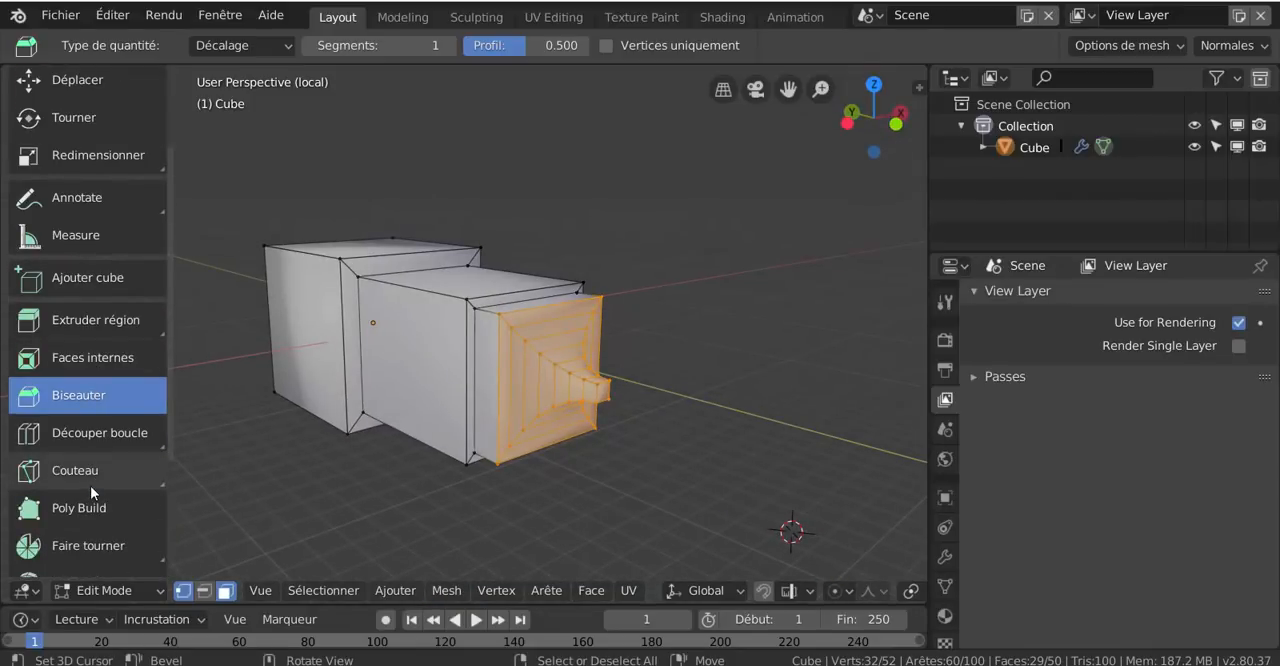
click(85, 433)
click(403, 388)
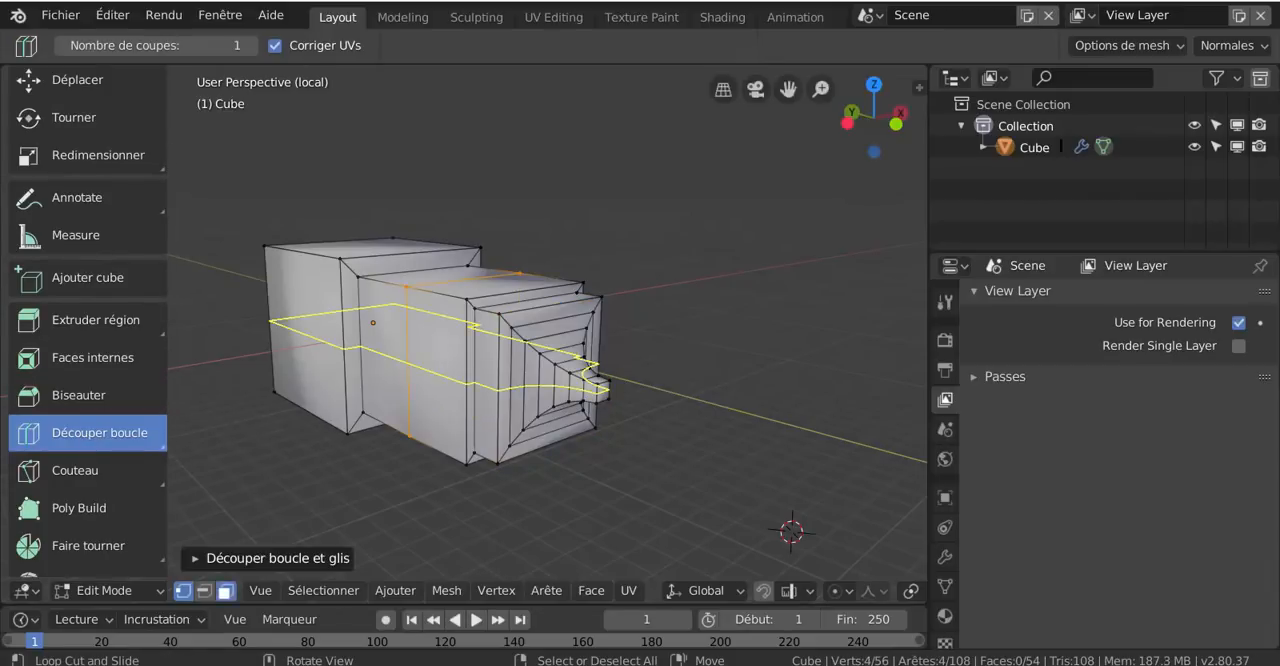
click(408, 383)
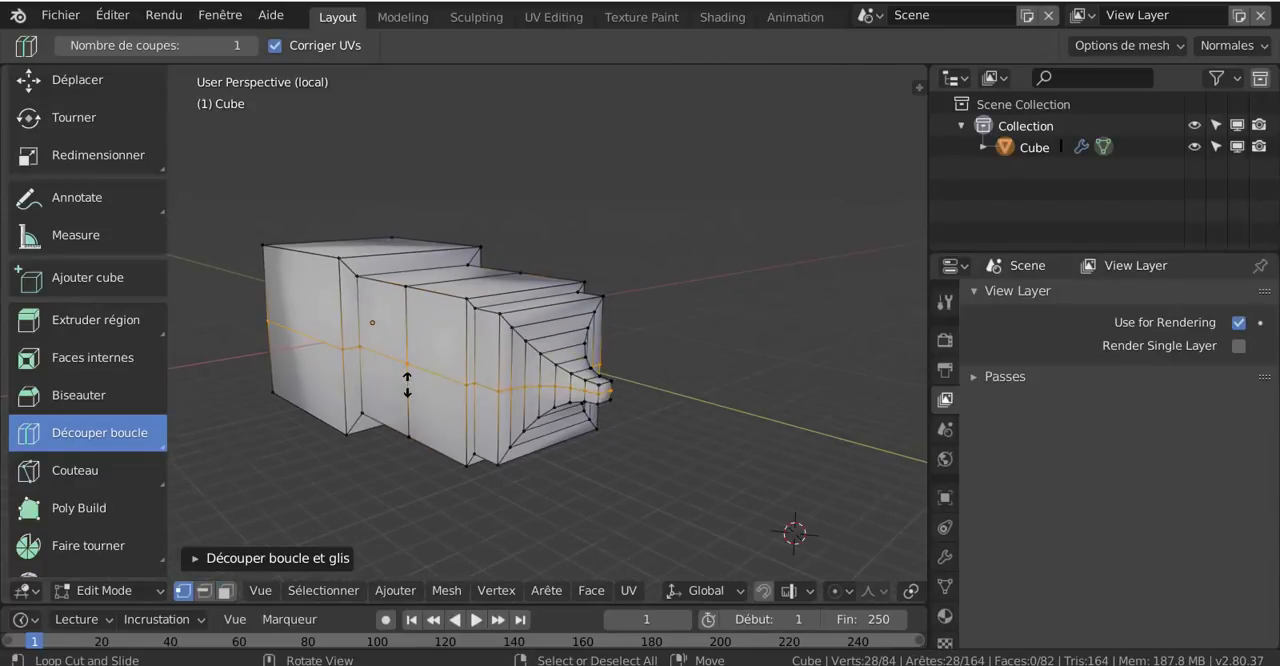
click(413, 351)
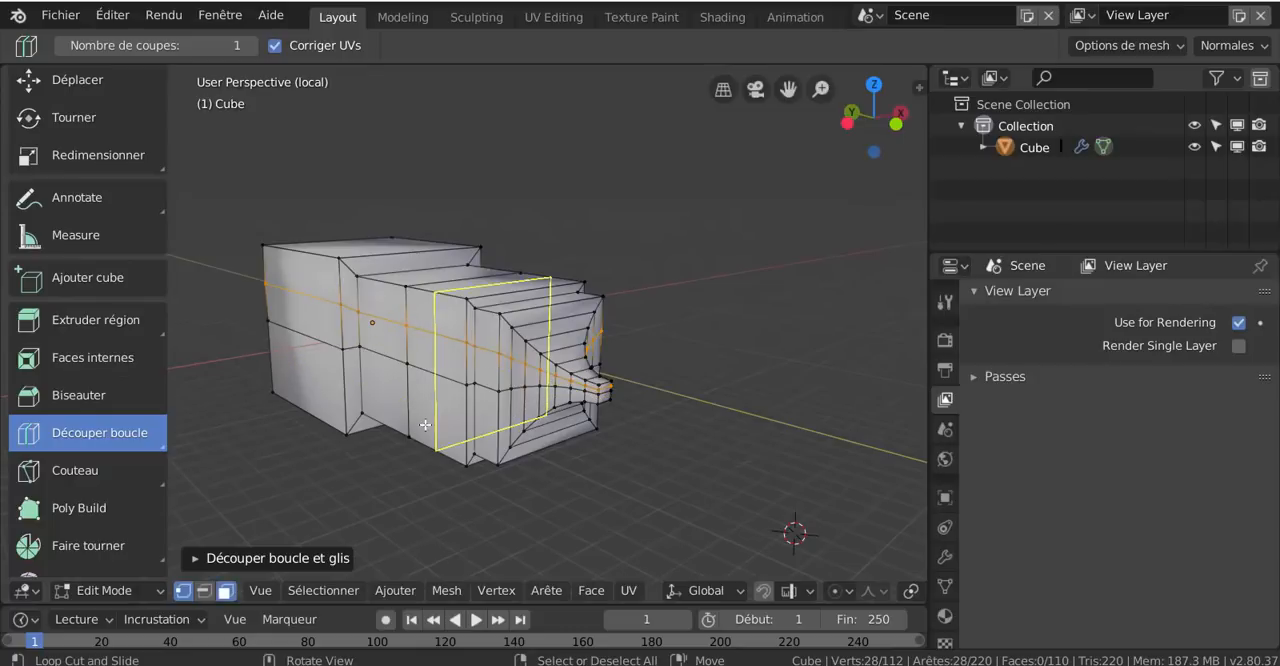
Use Découper boucle to add two vertical loop cuts around the middle block and two around the large end block
click(426, 377)
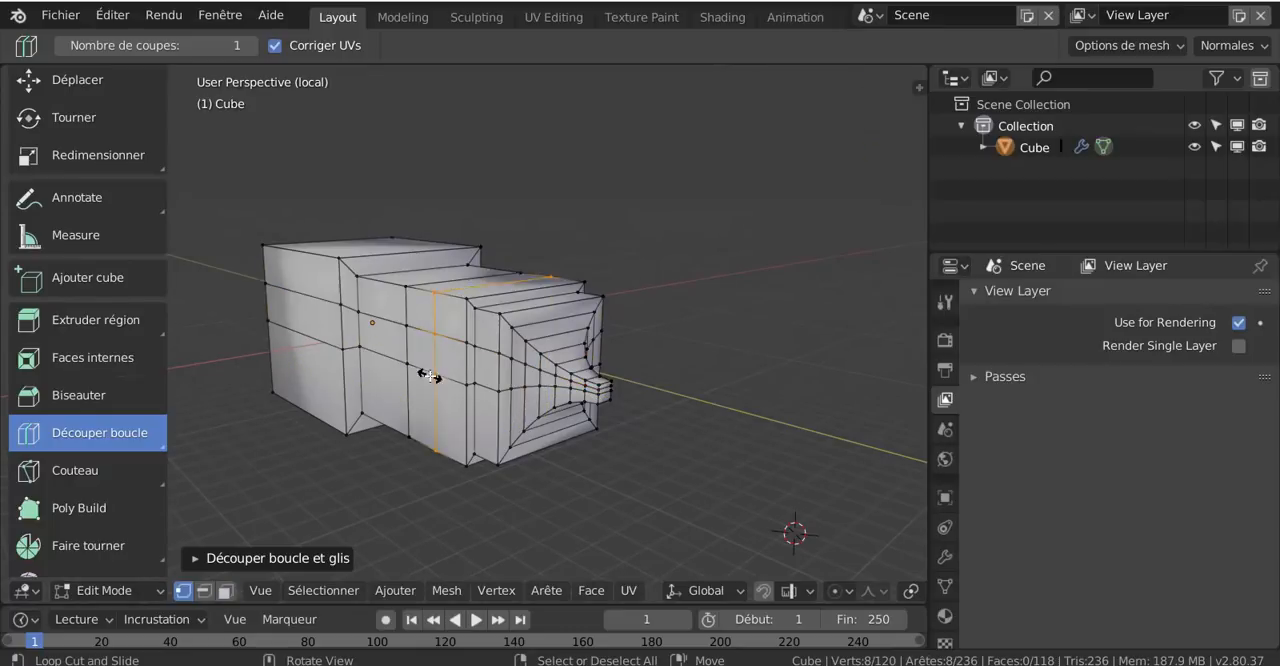
click(315, 255)
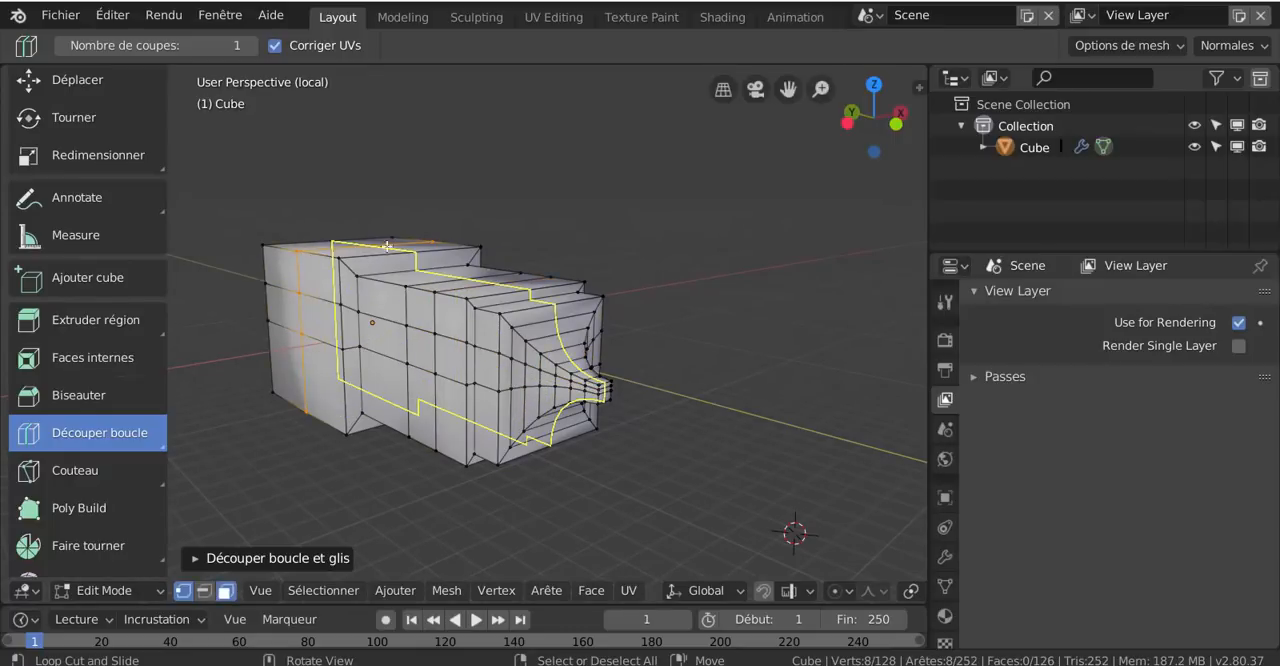
right_click(844, 283)
middle_drag(535, 463, 664, 450)
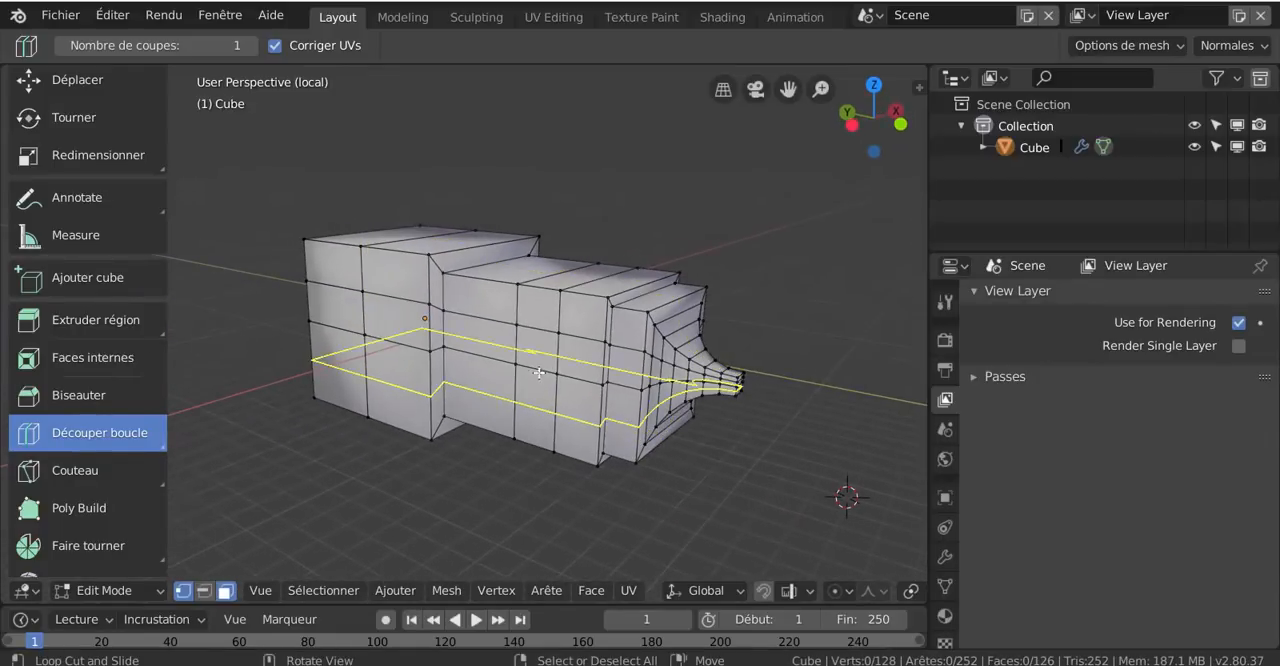
click(492, 288)
click(490, 288)
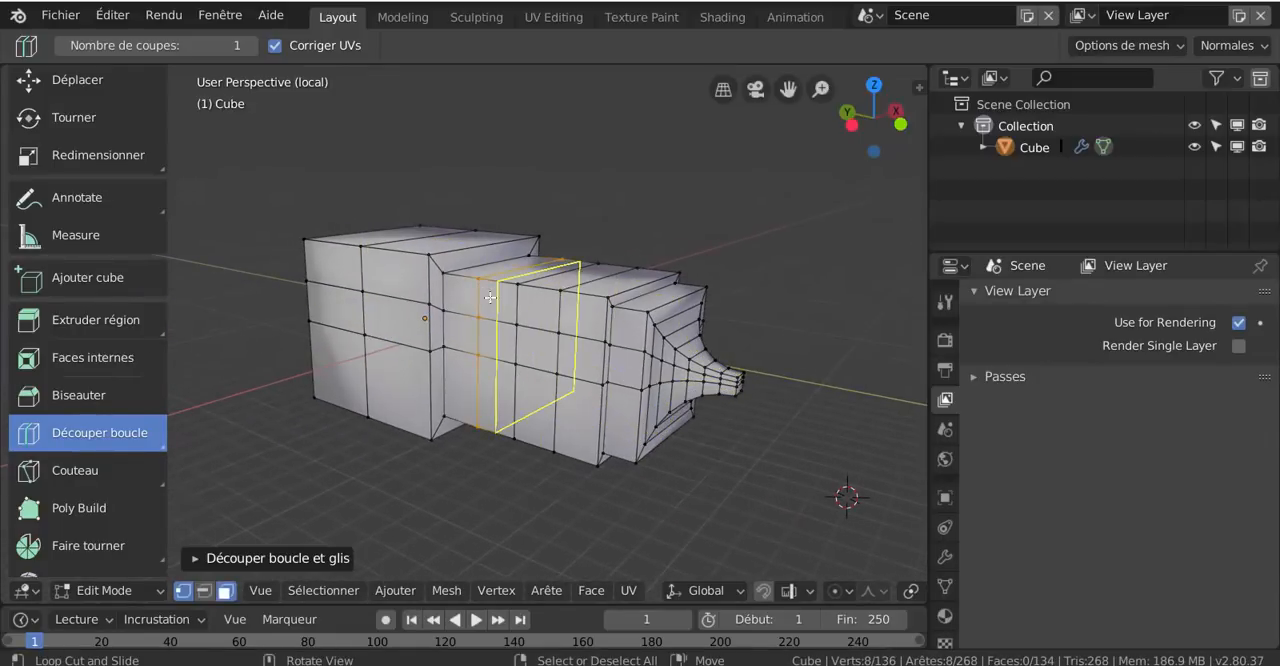
click(396, 281)
click(396, 281)
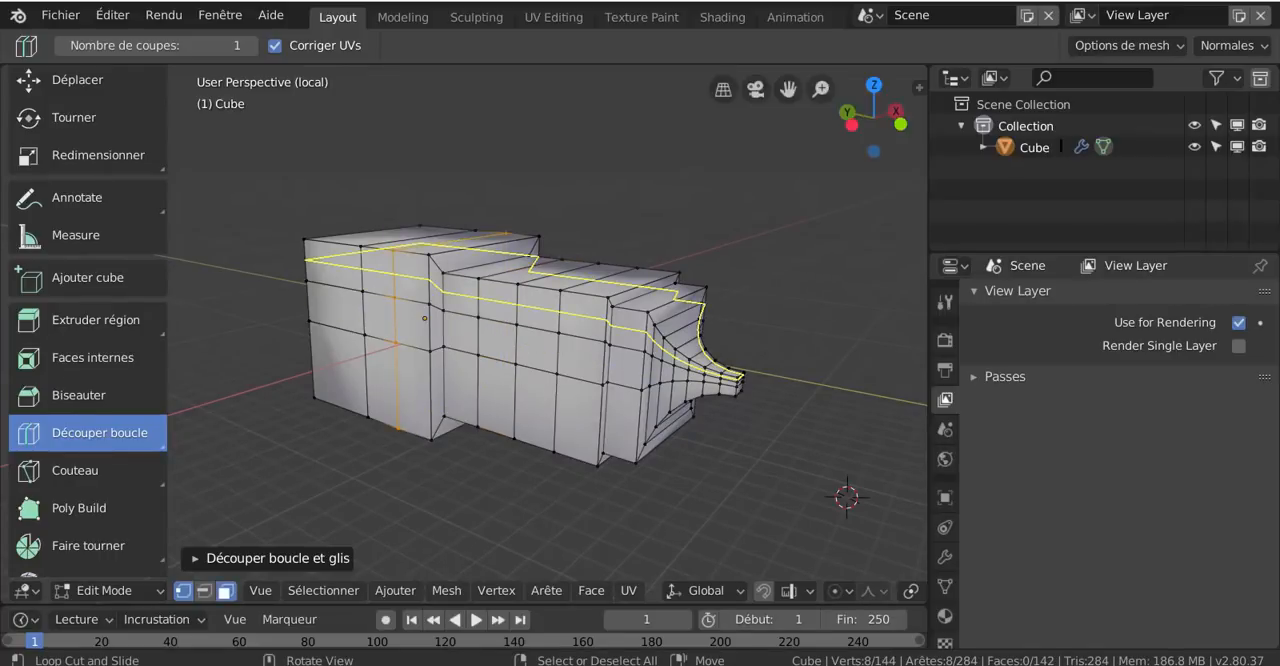
Add a horizontal loop cut through the lower row of faces along the mesh's whole length
scroll(396, 281, up, 2)
scroll(396, 281, up, 1)
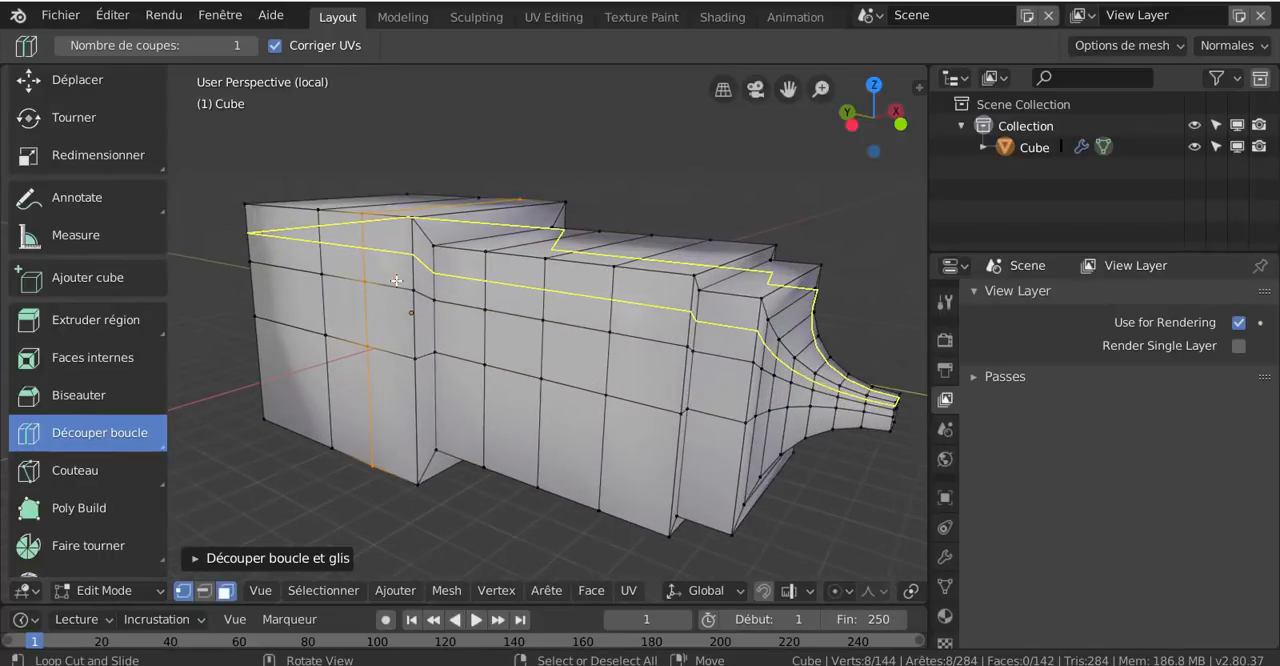
click(377, 381)
click(344, 406)
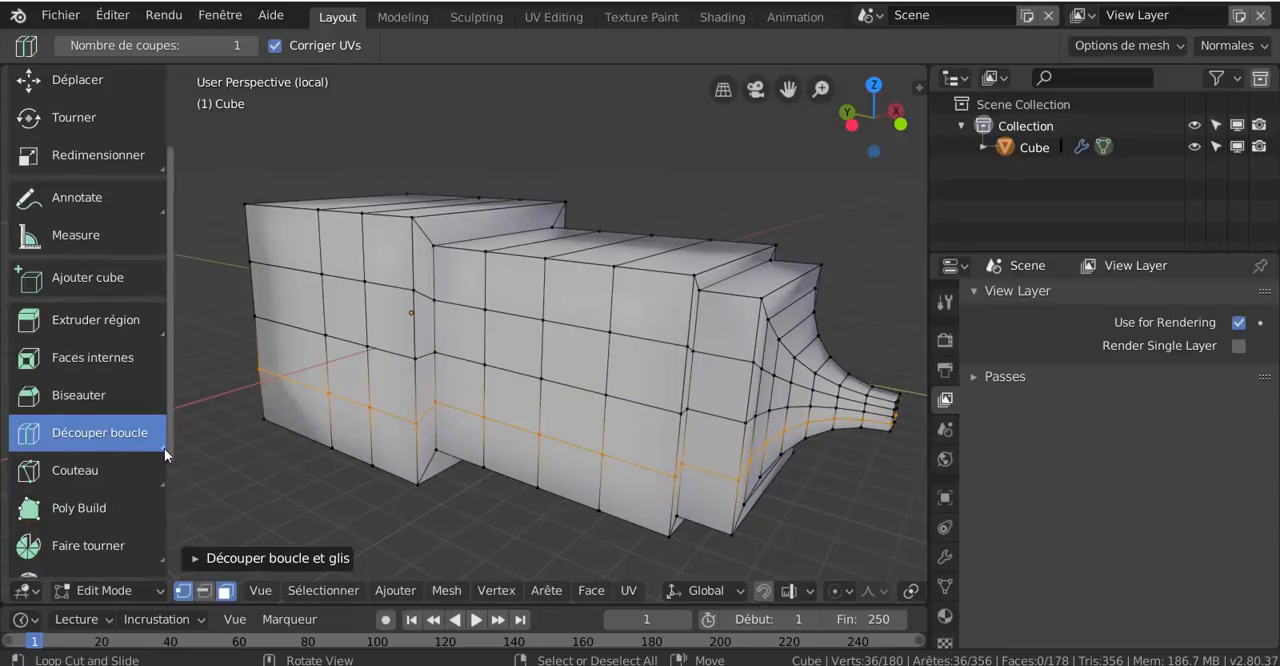
Switch to Offset Edge Loop Cut and offset the selected lower horizontal edge loop to both sides
click(164, 448)
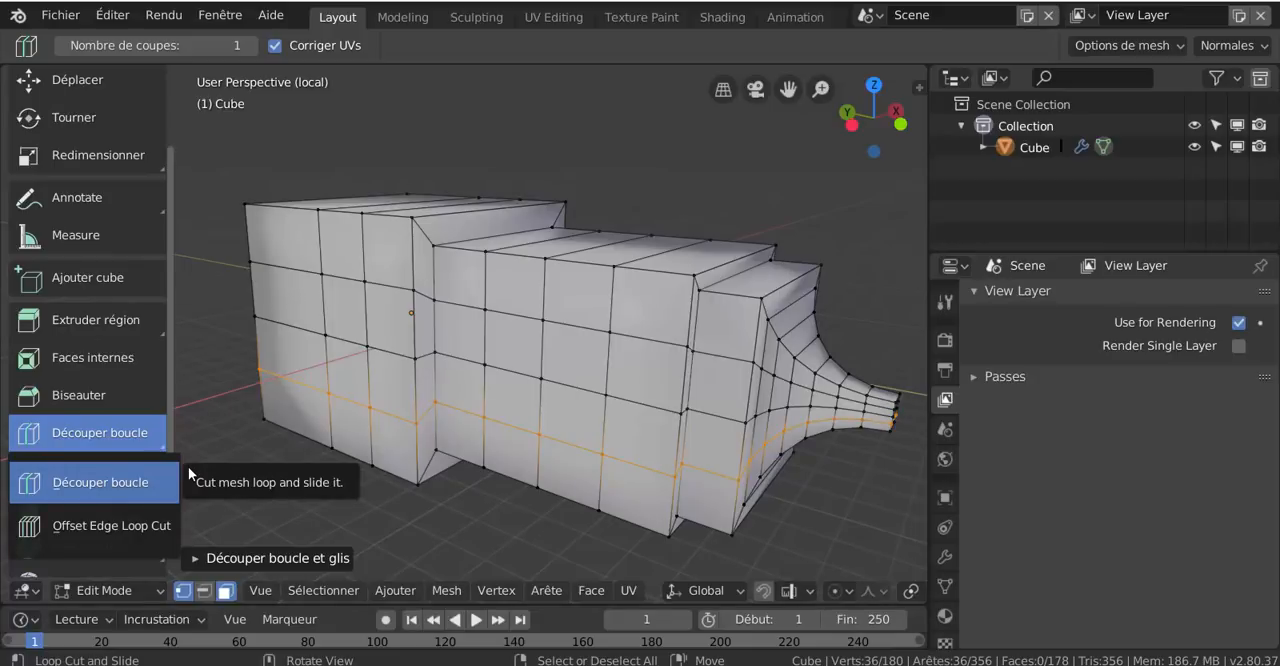
click(126, 527)
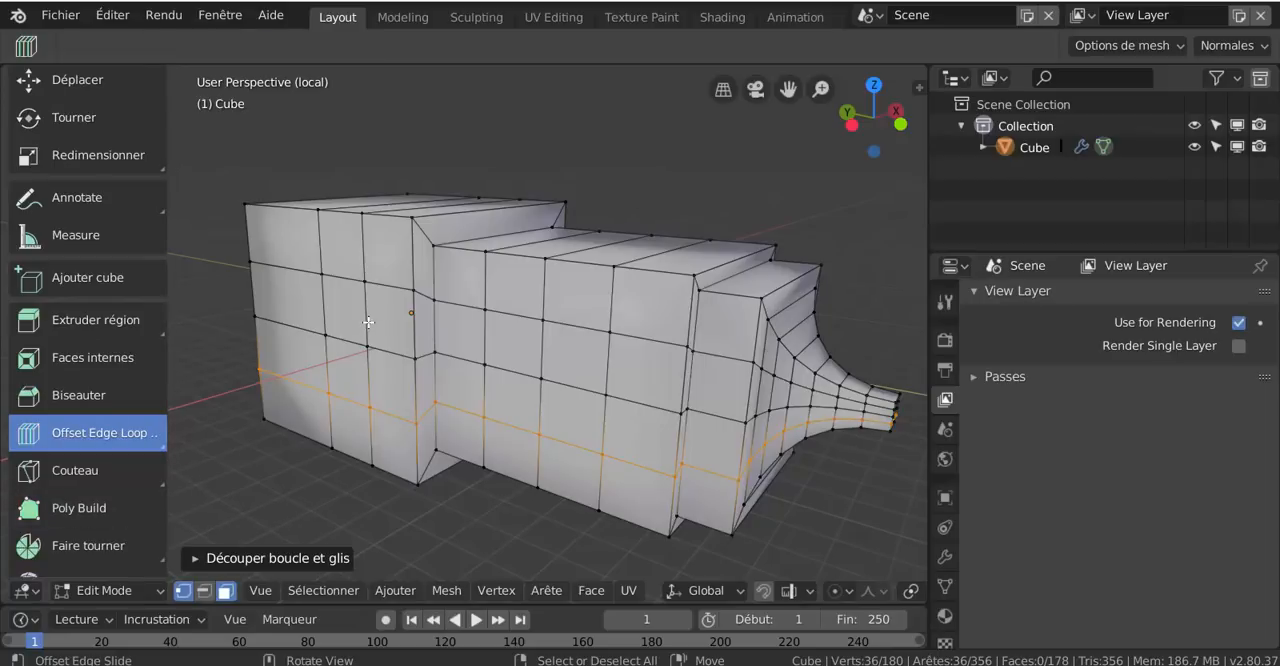
drag(368, 320, 443, 337)
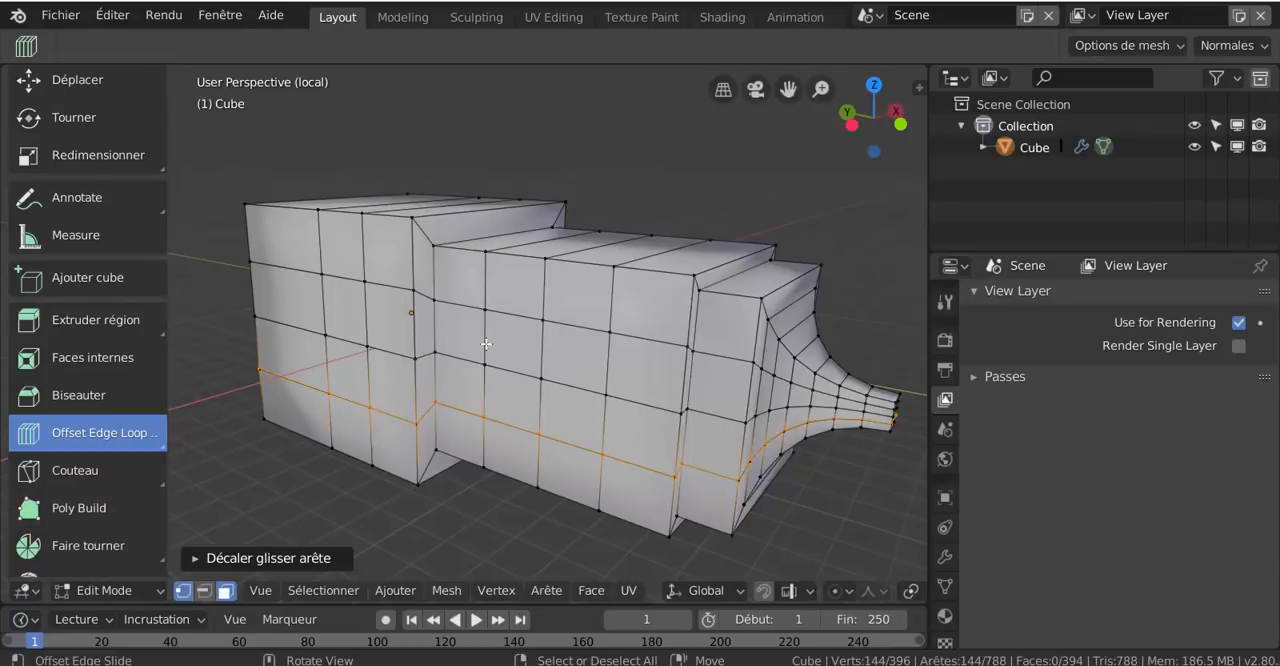
scroll(432, 432, down, 3)
middle_drag(424, 461, 492, 432)
scroll(408, 394, up, 4)
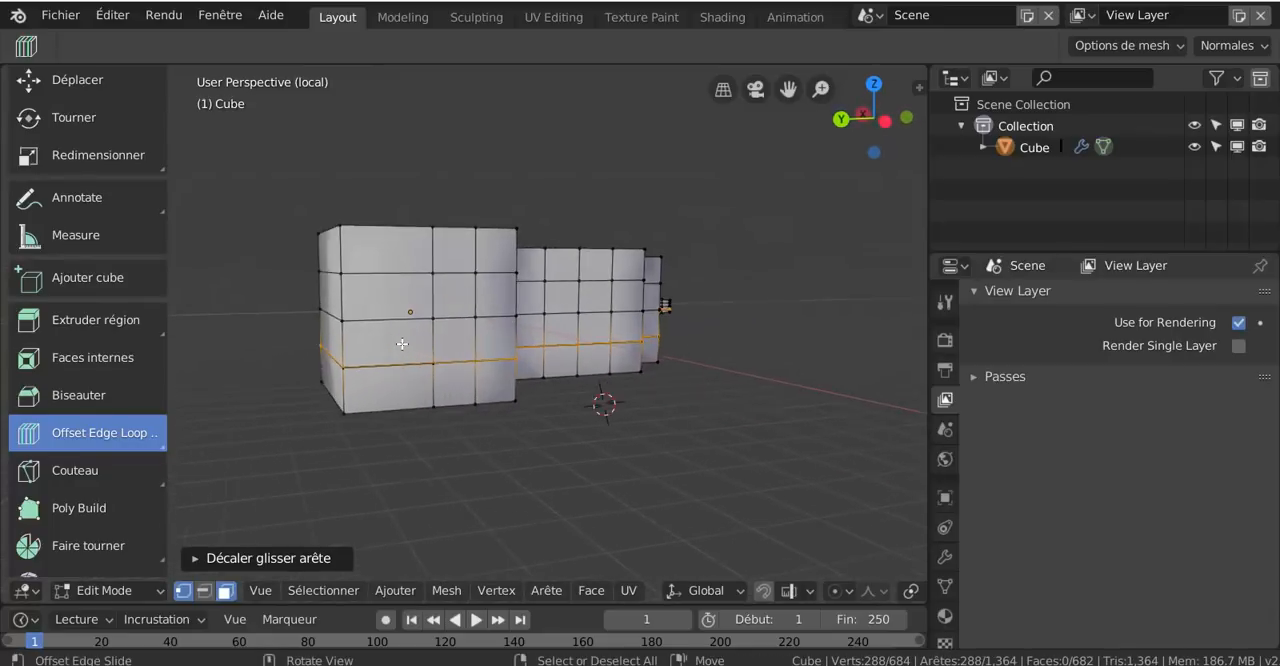
Keep offsetting the selected horizontal edge loops in the lower half of the mesh to create denser parallel loops
mouse_move(405, 377)
mouse_down()
mouse_move(390, 415)
mouse_move(398, 392)
mouse_up()
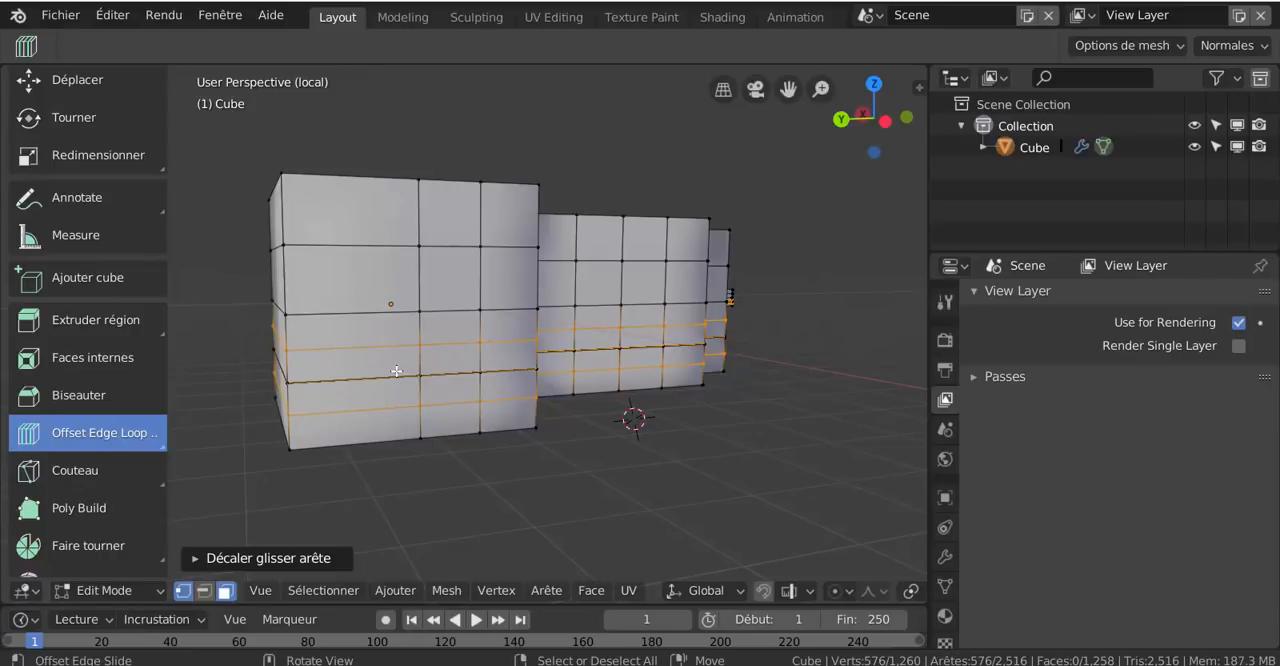
scroll(396, 371, up, 1)
shift+middle_drag(396, 371, 536, 317)
drag(511, 315, 503, 290)
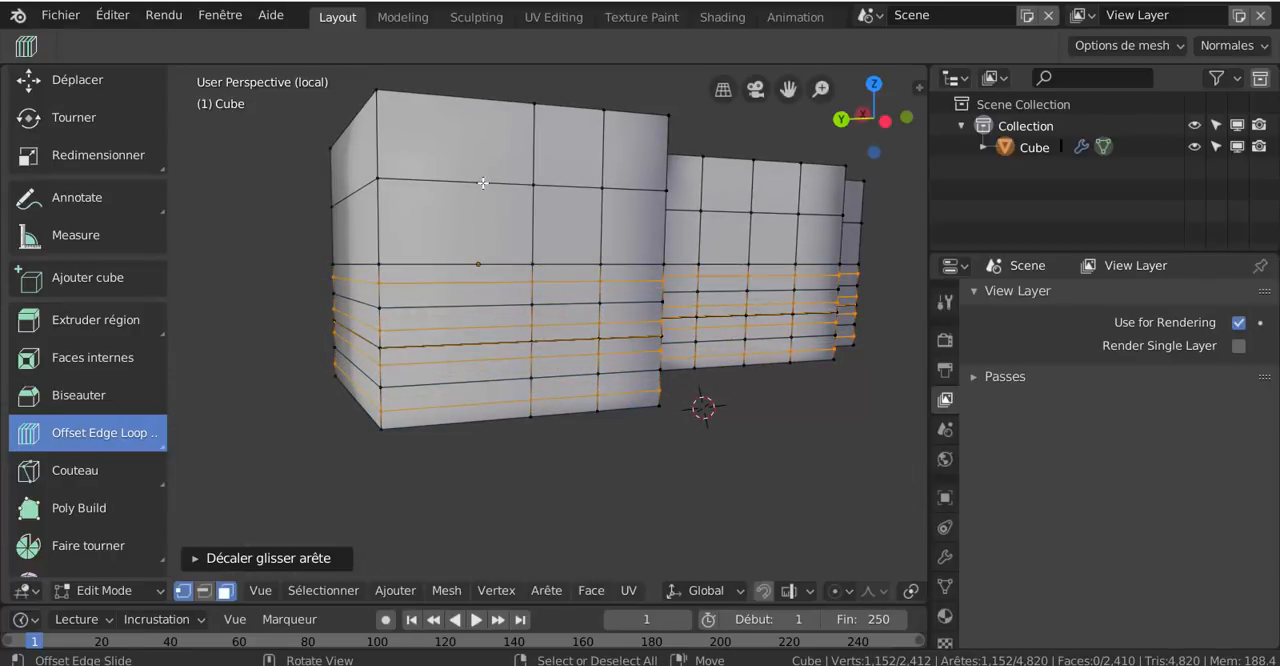
mouse_move(483, 184)
mouse_down()
mouse_move(482, 204)
mouse_move(480, 182)
mouse_up()
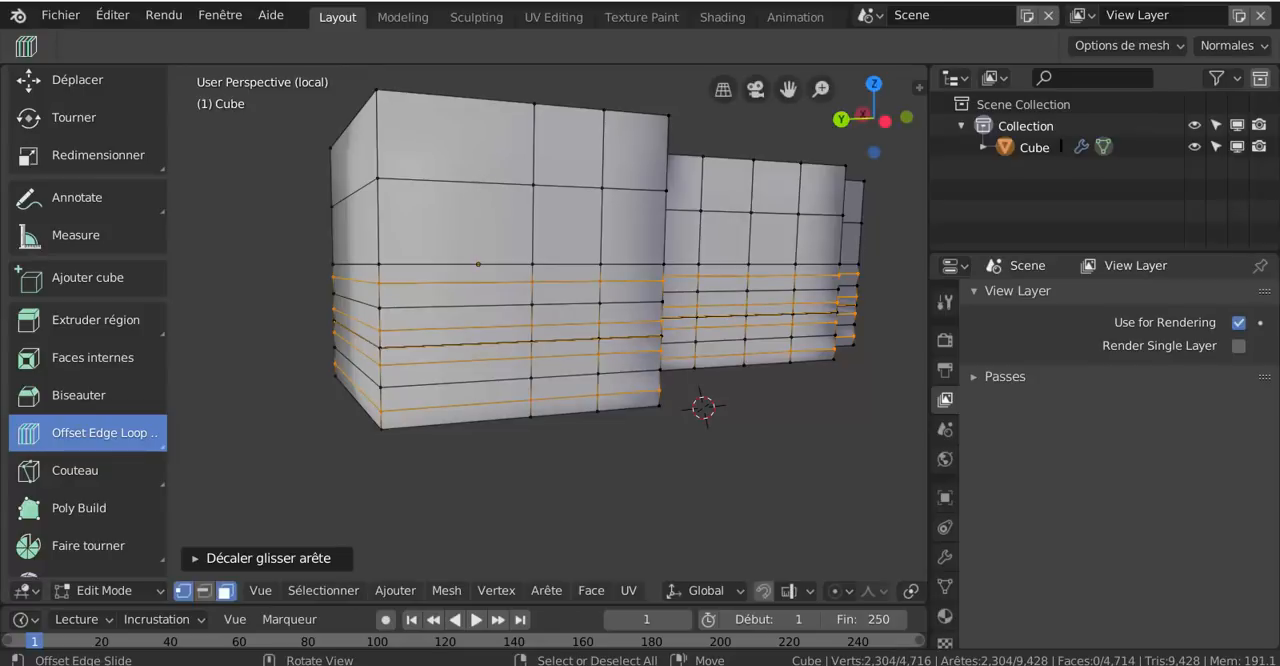
click(491, 183)
Select a single face in the large block's upper half and apply Offset Edge Loop Cut to its edges repeatedly
right_click(491, 183)
right_click(557, 189)
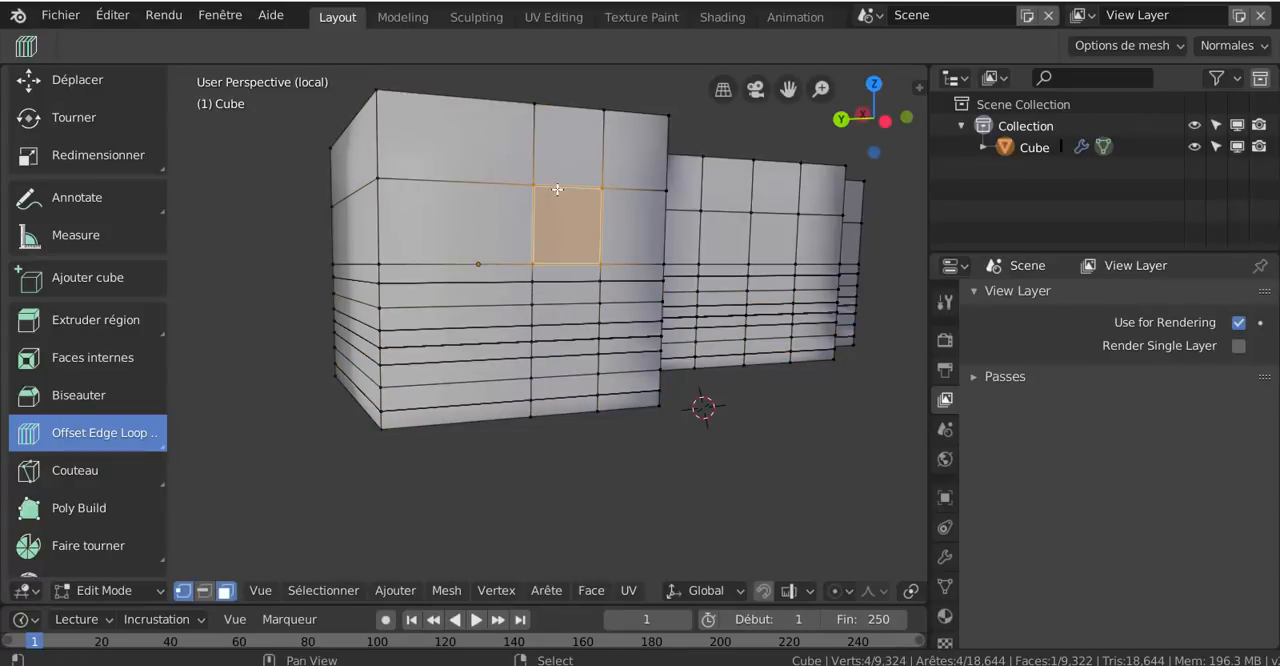
right_click(557, 187)
drag(486, 190, 506, 207)
drag(492, 263, 493, 242)
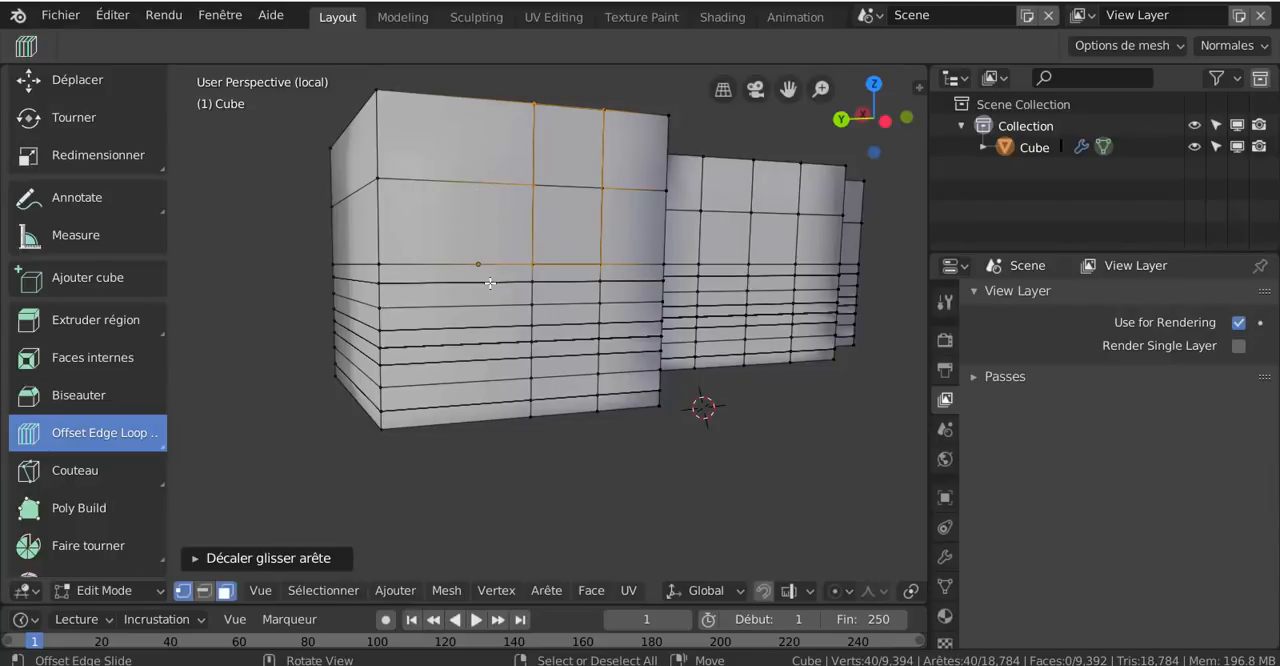
drag(490, 283, 489, 293)
drag(478, 346, 478, 358)
drag(510, 228, 517, 229)
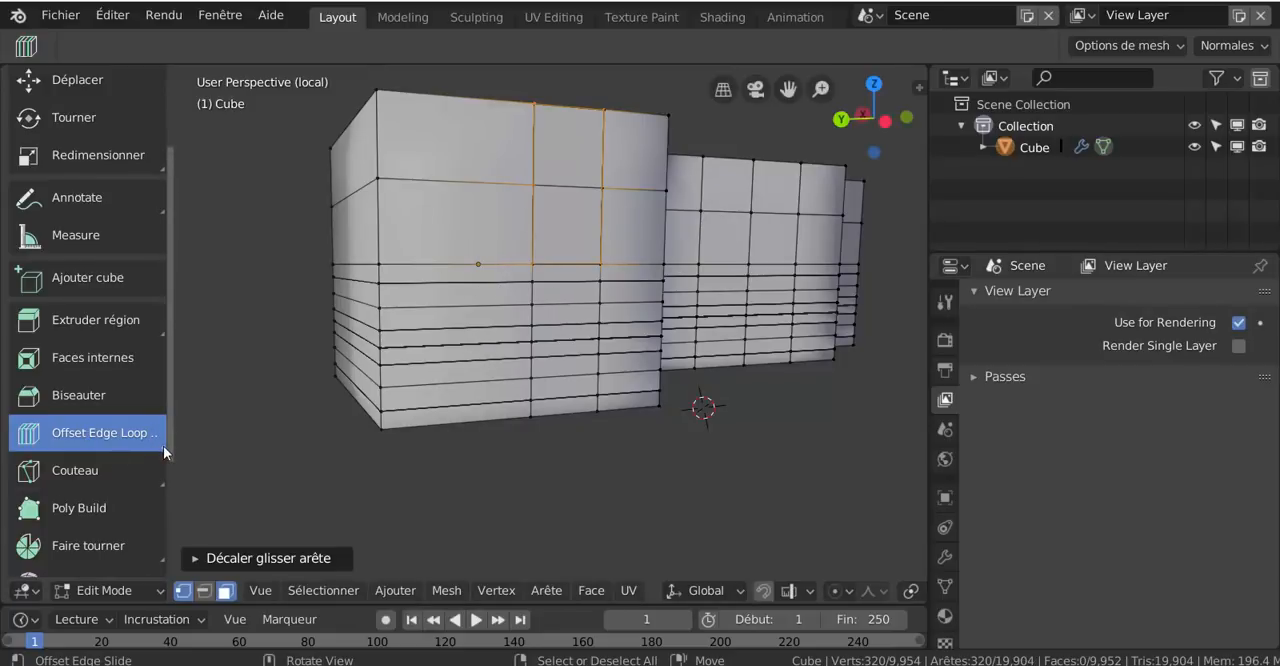
Add a horizontal loop in the large block's upper half with Découper boucle and offset it repeatedly with Offset Edge Loop Cut
drag(163, 445, 132, 482)
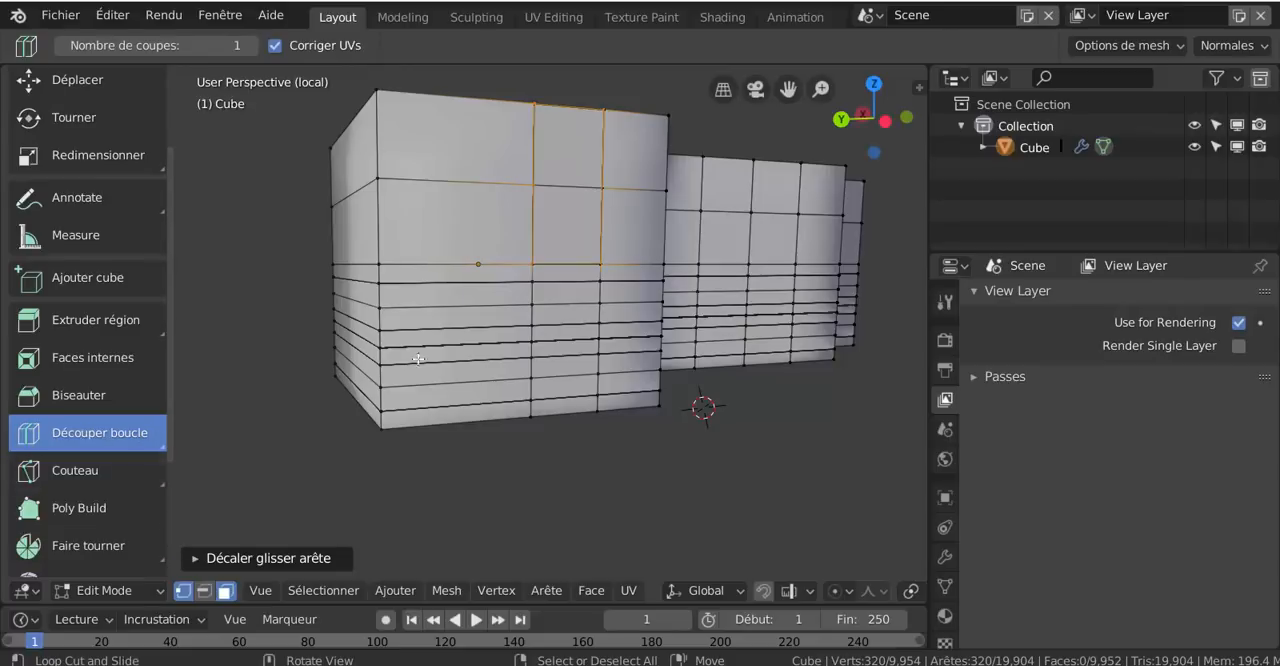
click(458, 218)
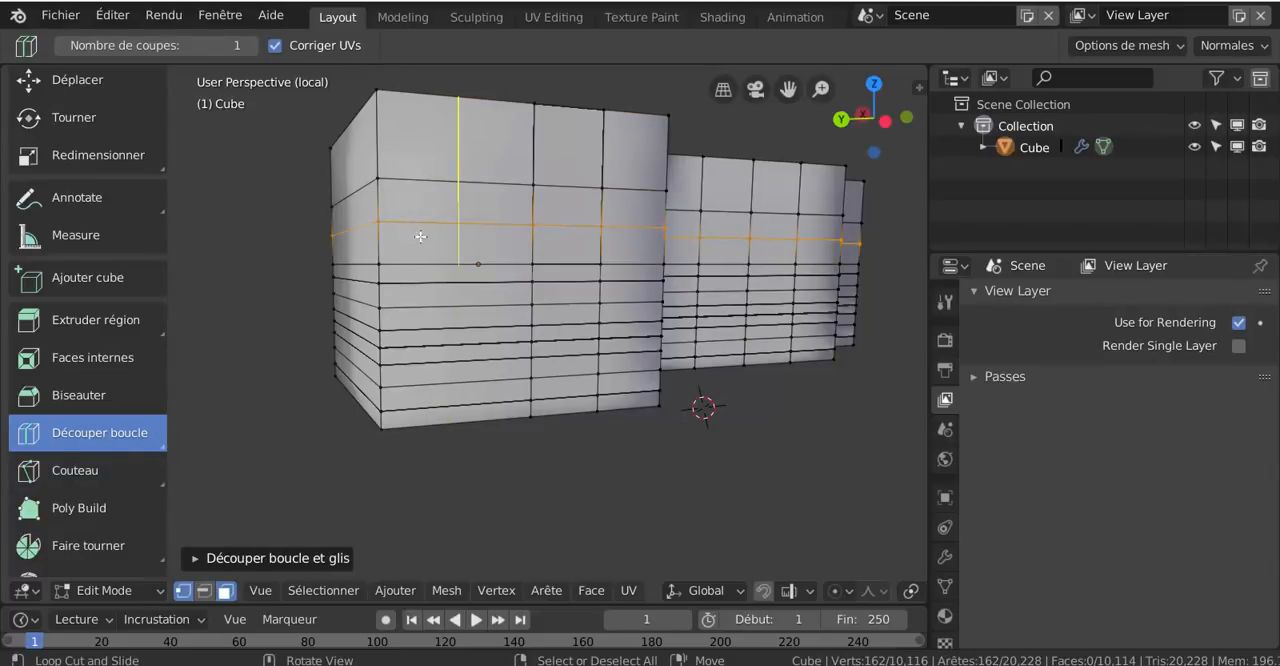
drag(161, 446, 98, 524)
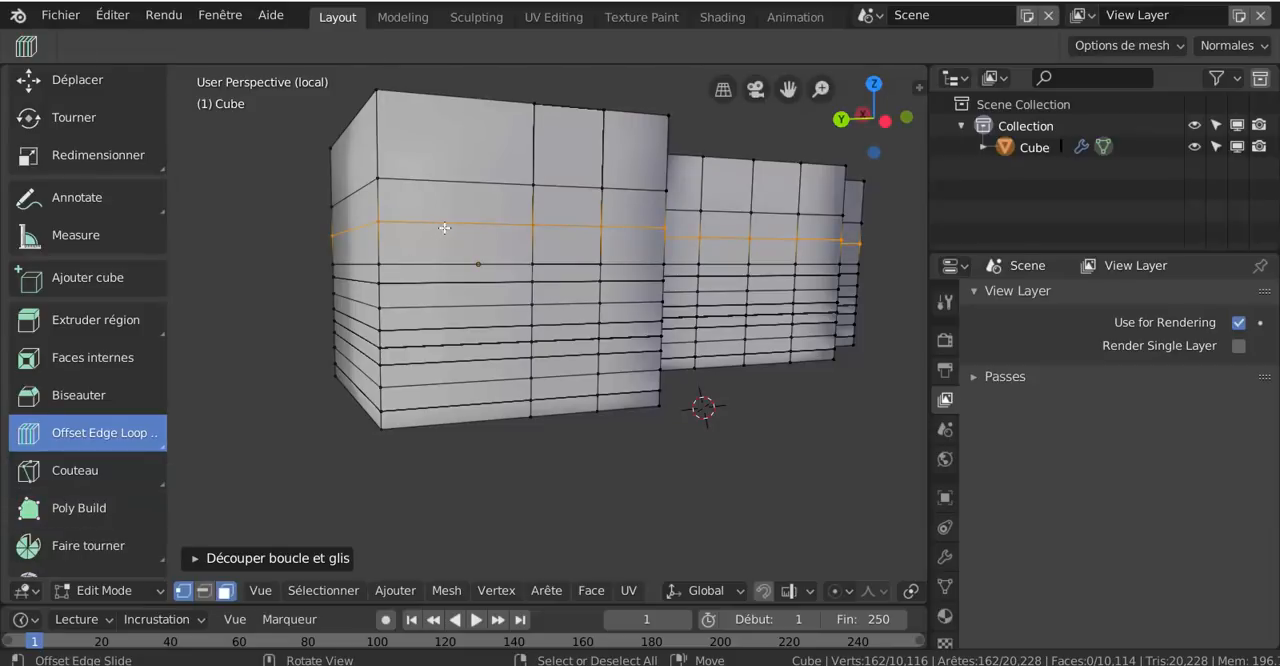
drag(444, 228, 451, 237)
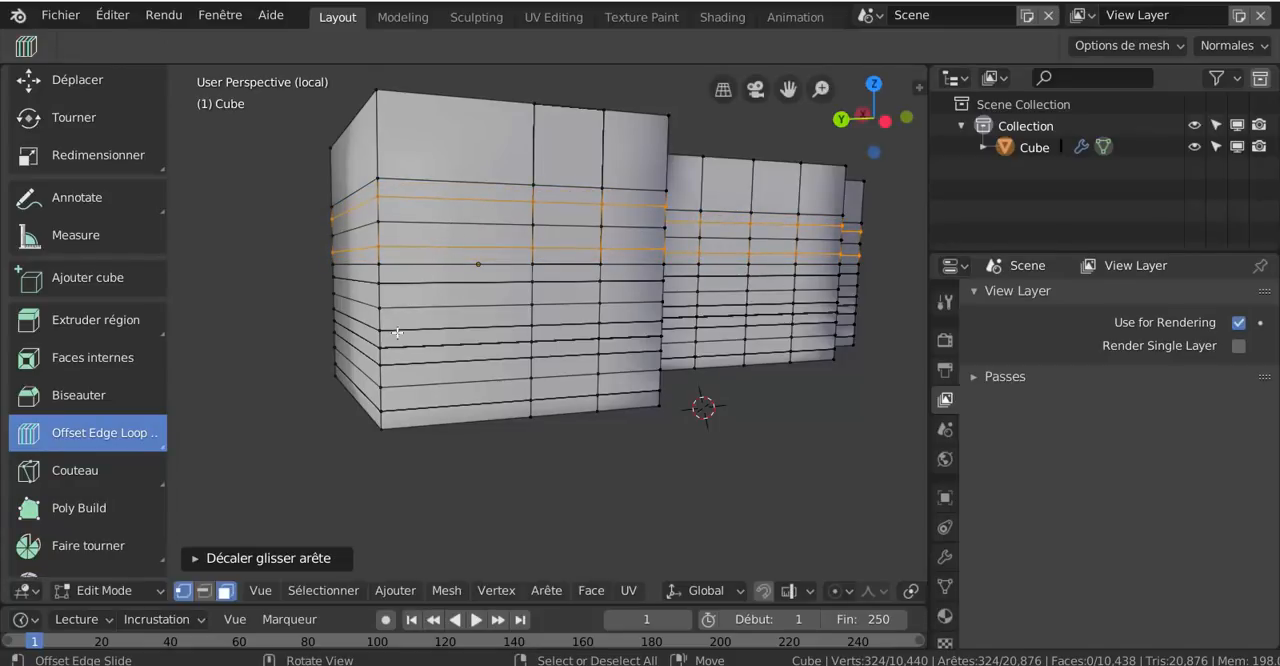
mouse_move(467, 200)
mouse_down()
mouse_move(474, 209)
mouse_move(479, 183)
mouse_move(478, 205)
mouse_up()
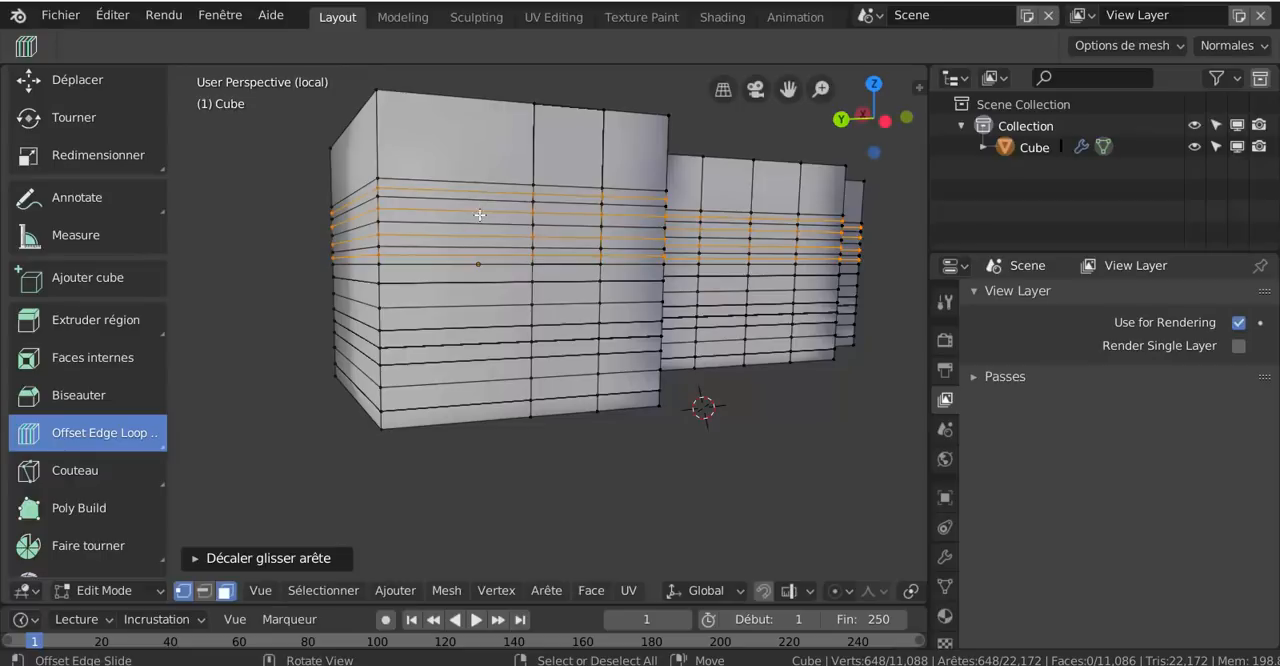
scroll(497, 200, up, 2)
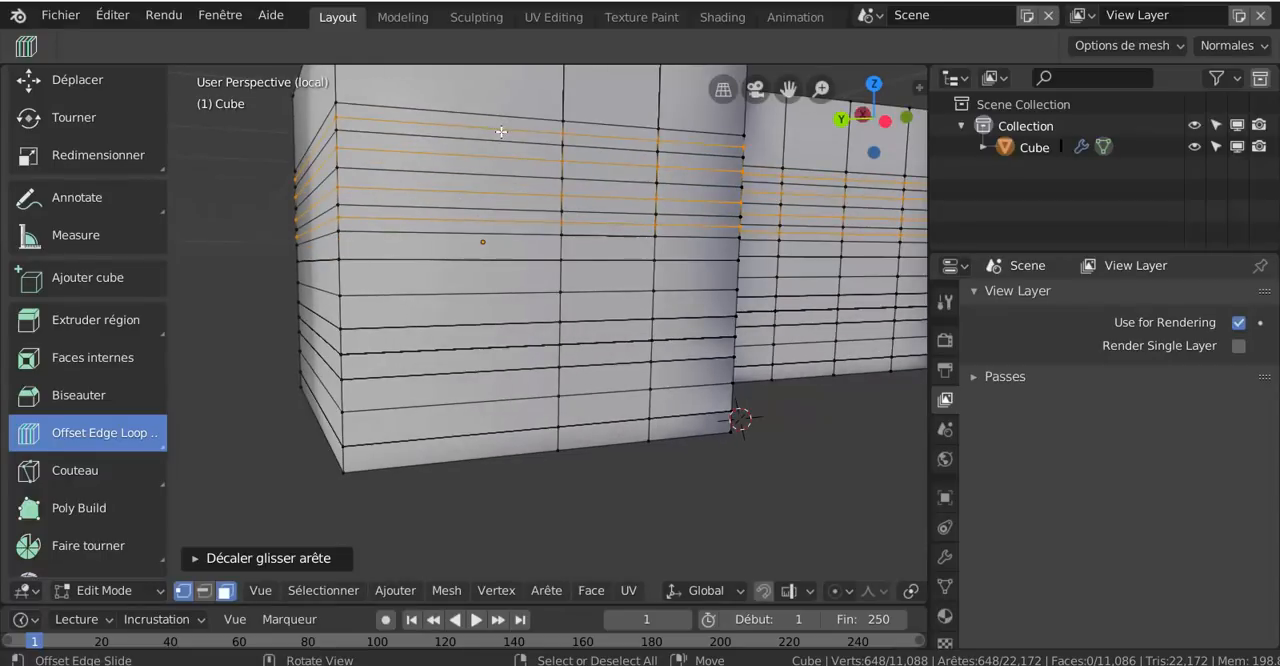
drag(501, 131, 504, 128)
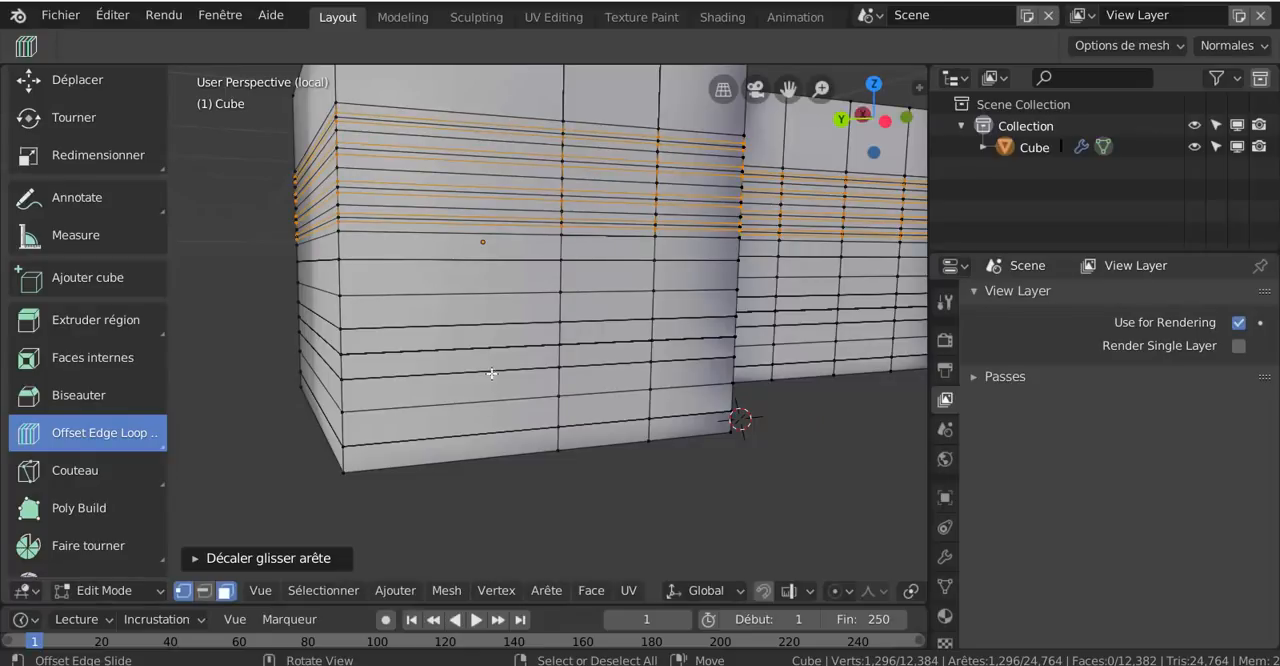
click(493, 372)
In edge selection mode, select two horizontal edge loops in the lower half and offset them repeatedly with Offset Edge Loop Cut
alt+right_click(495, 373)
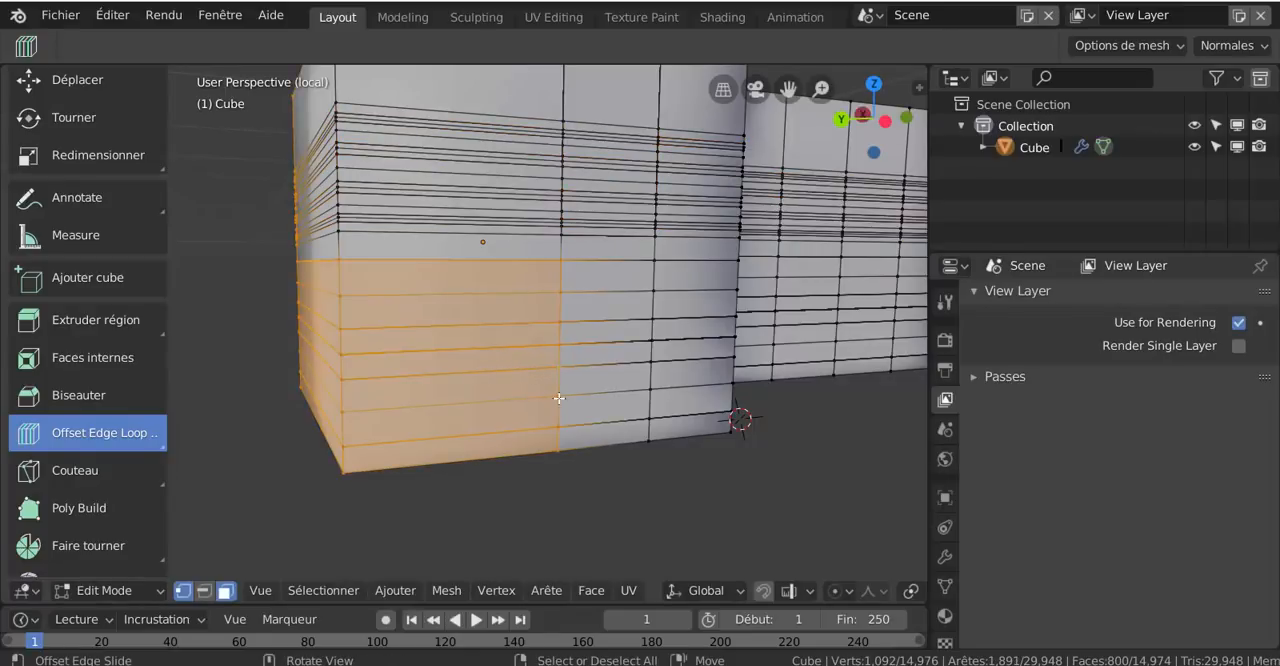
shift+right_click(588, 368)
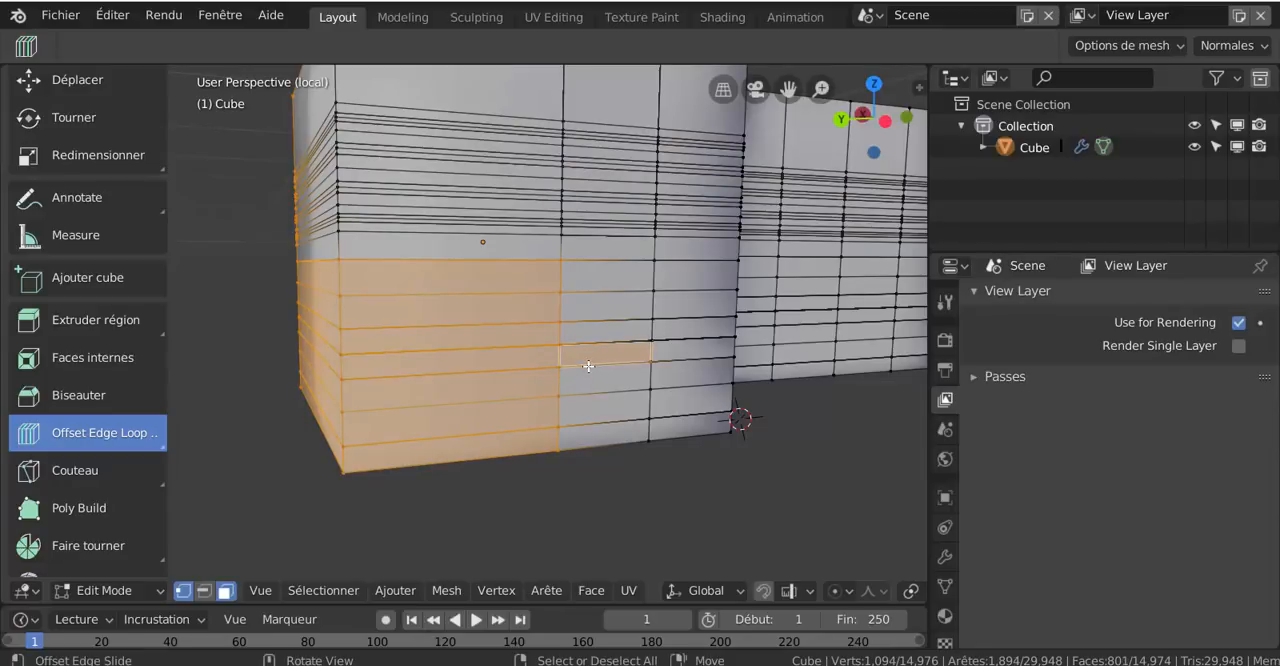
click(203, 590)
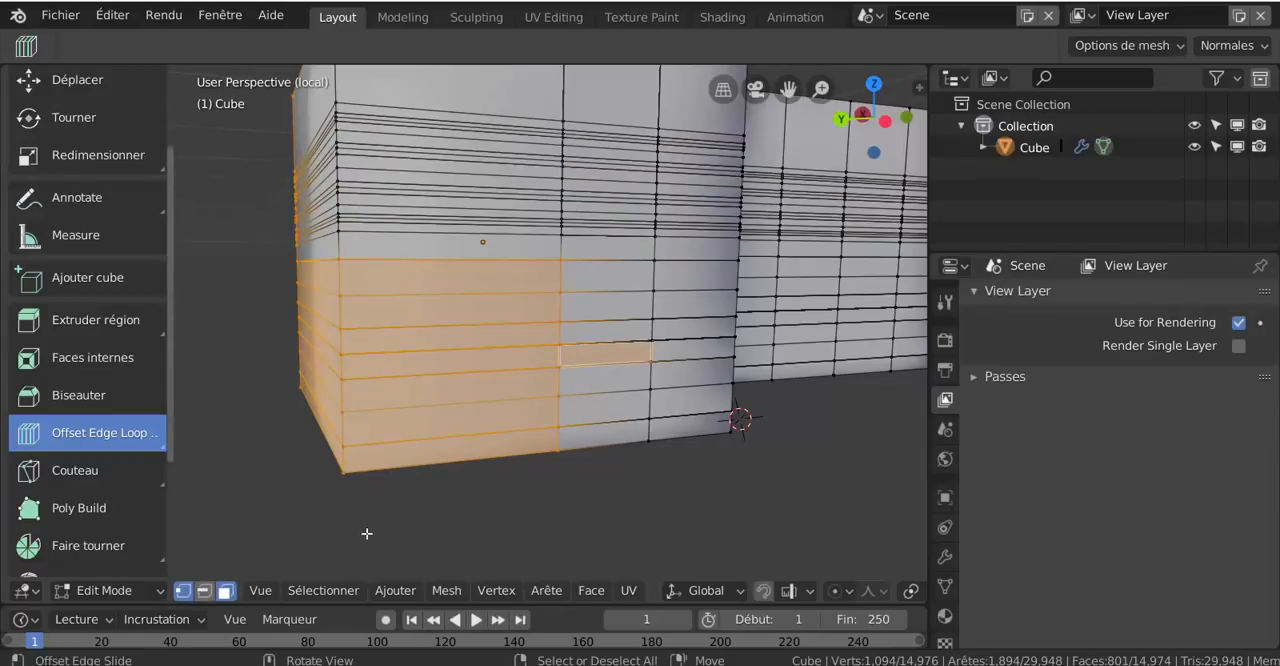
alt+right_click(605, 371)
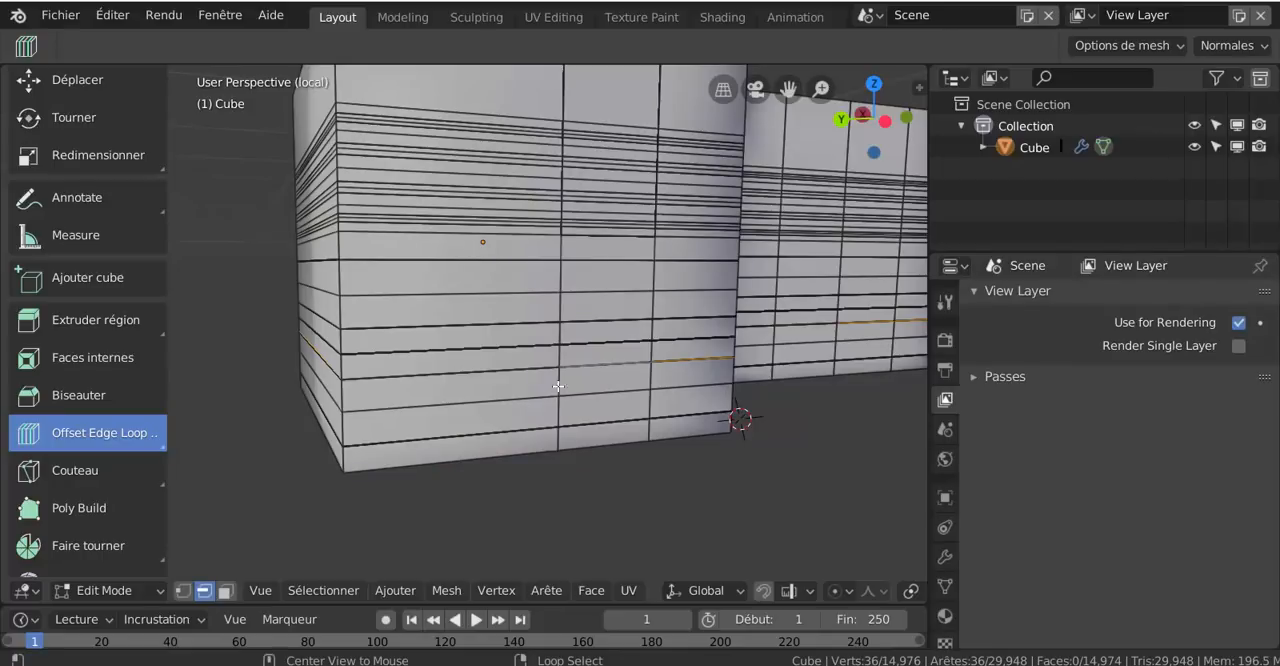
alt+shift+right_click(525, 323)
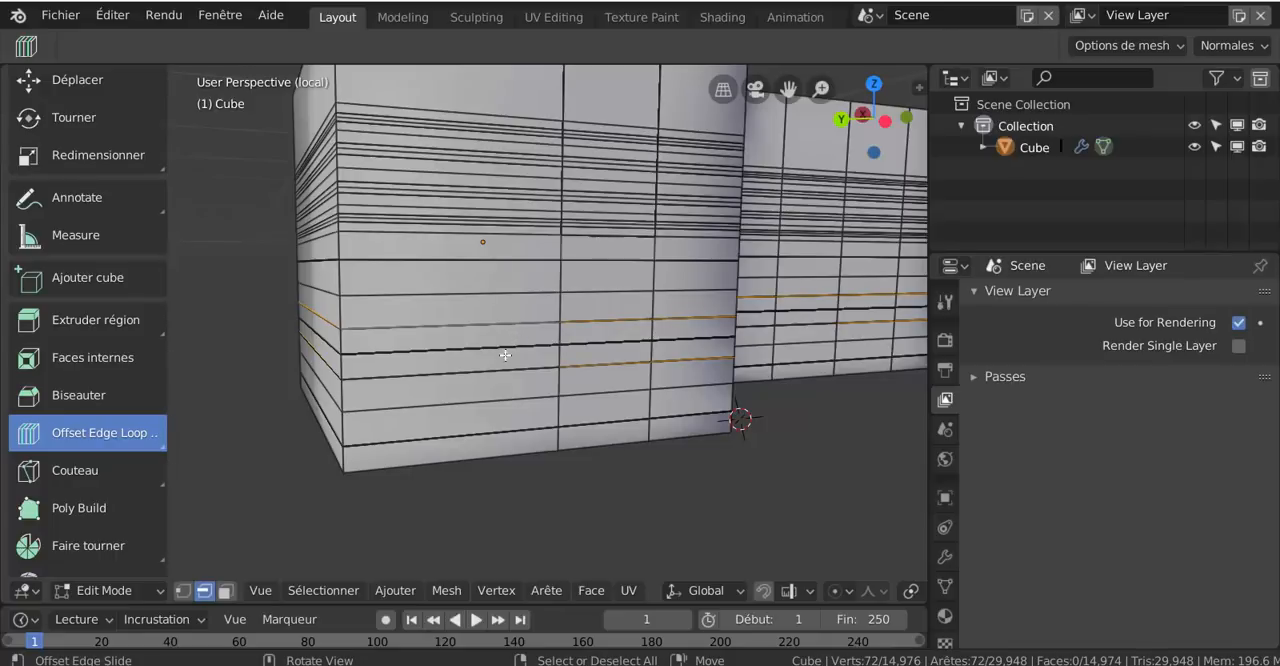
drag(505, 329, 505, 316)
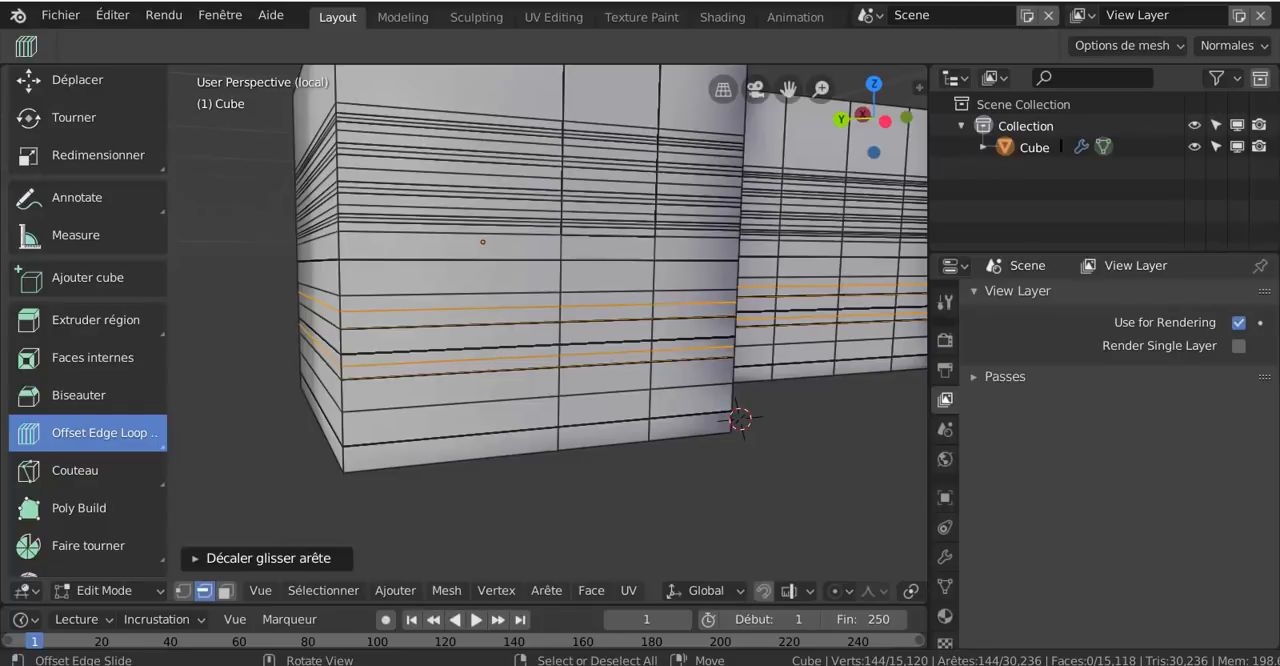
drag(503, 356, 503, 363)
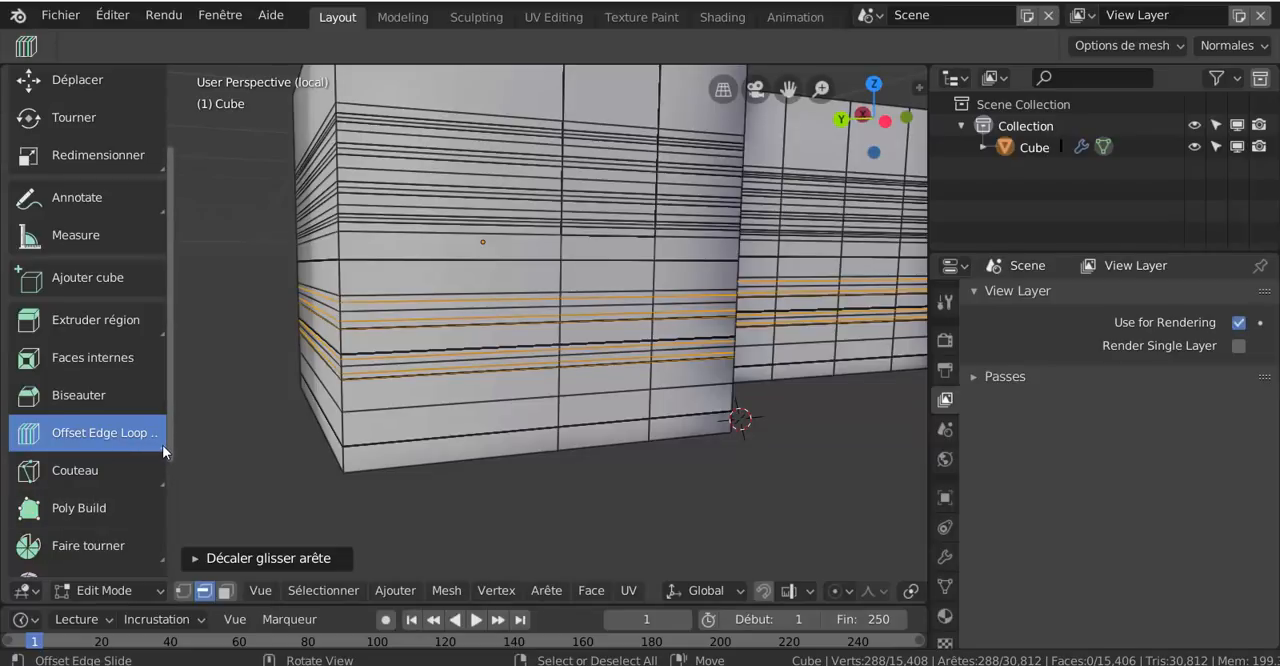
Activate Poly Build in vertex selection mode and pull the large block's lowest corner vertex slightly downwards
drag(162, 445, 178, 455)
click(155, 484)
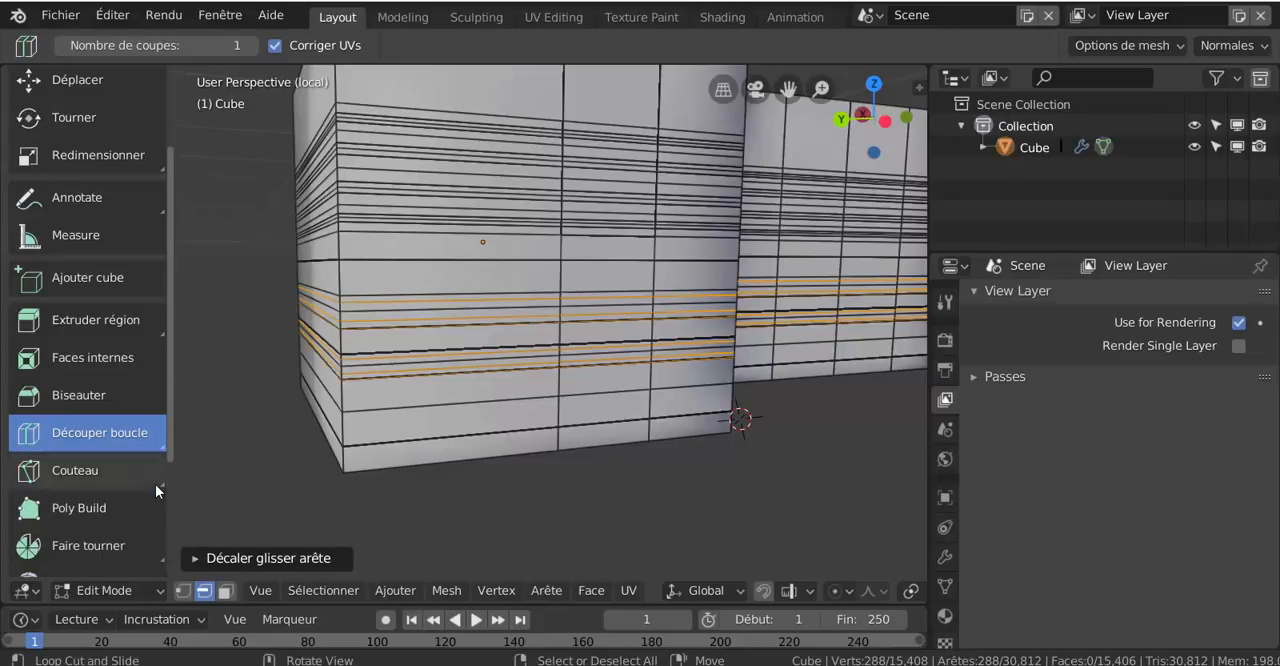
click(104, 510)
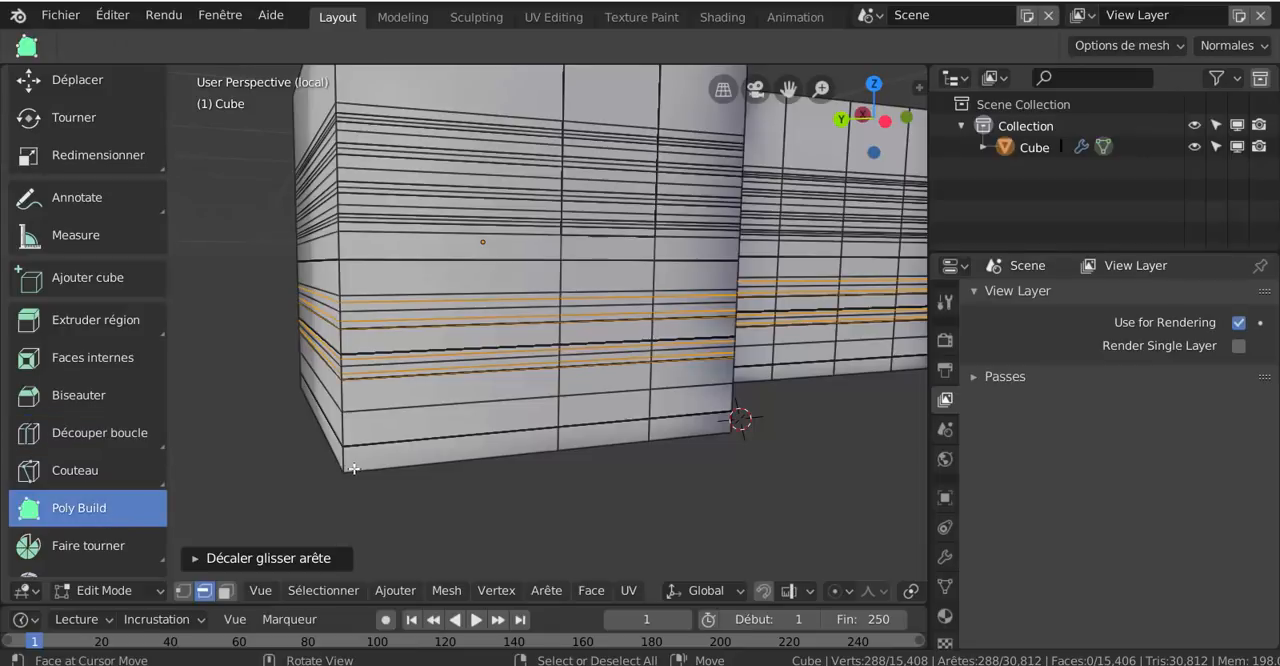
click(182, 590)
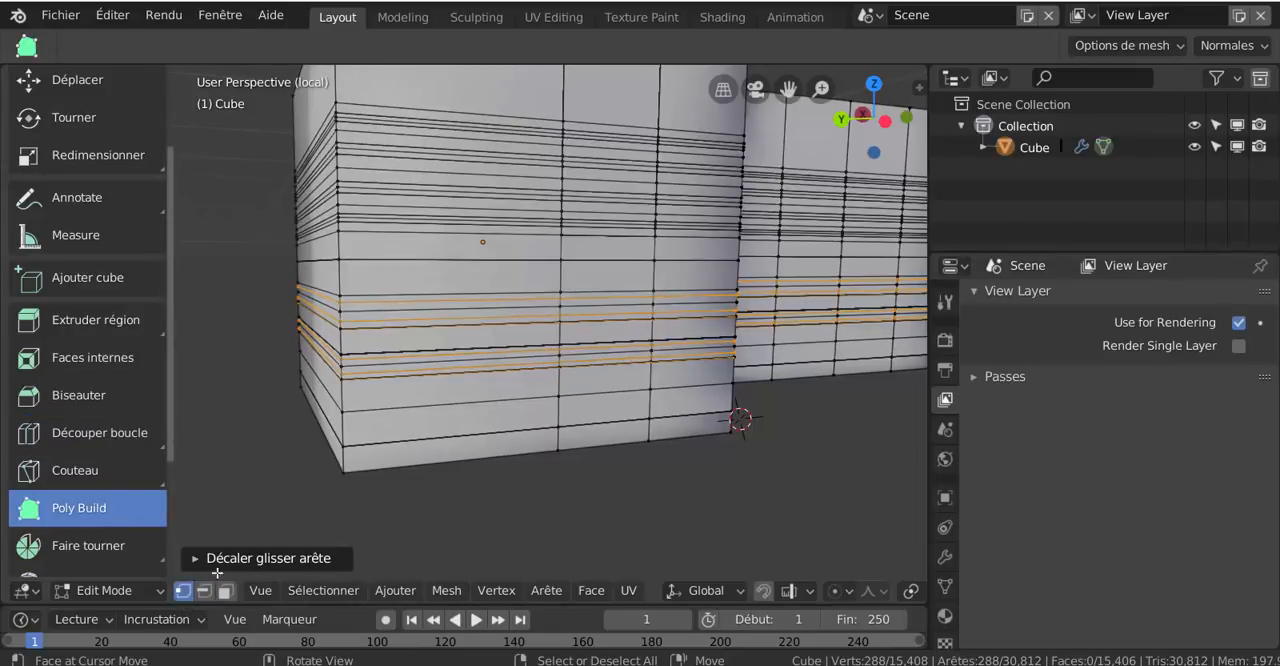
drag(342, 481, 358, 500)
Use Poly Build to place a row of four loose vertices in the empty space below the mesh
click(412, 512)
click(513, 513)
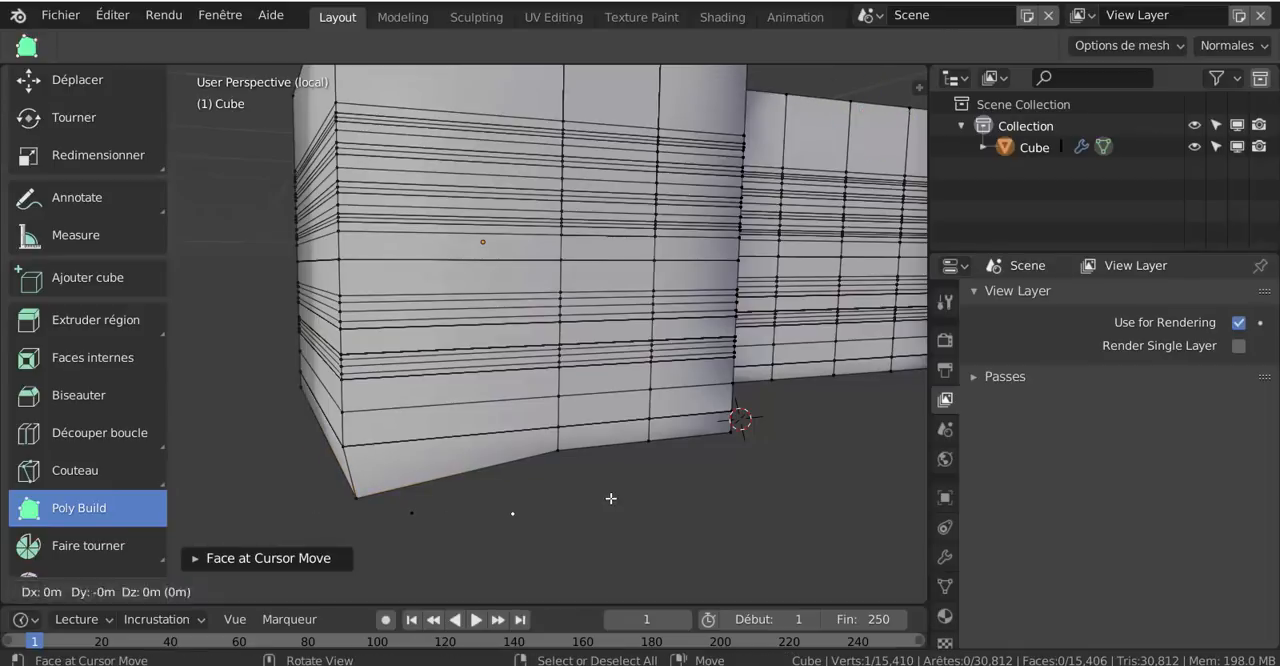
click(610, 499)
scroll(651, 517, down, 3)
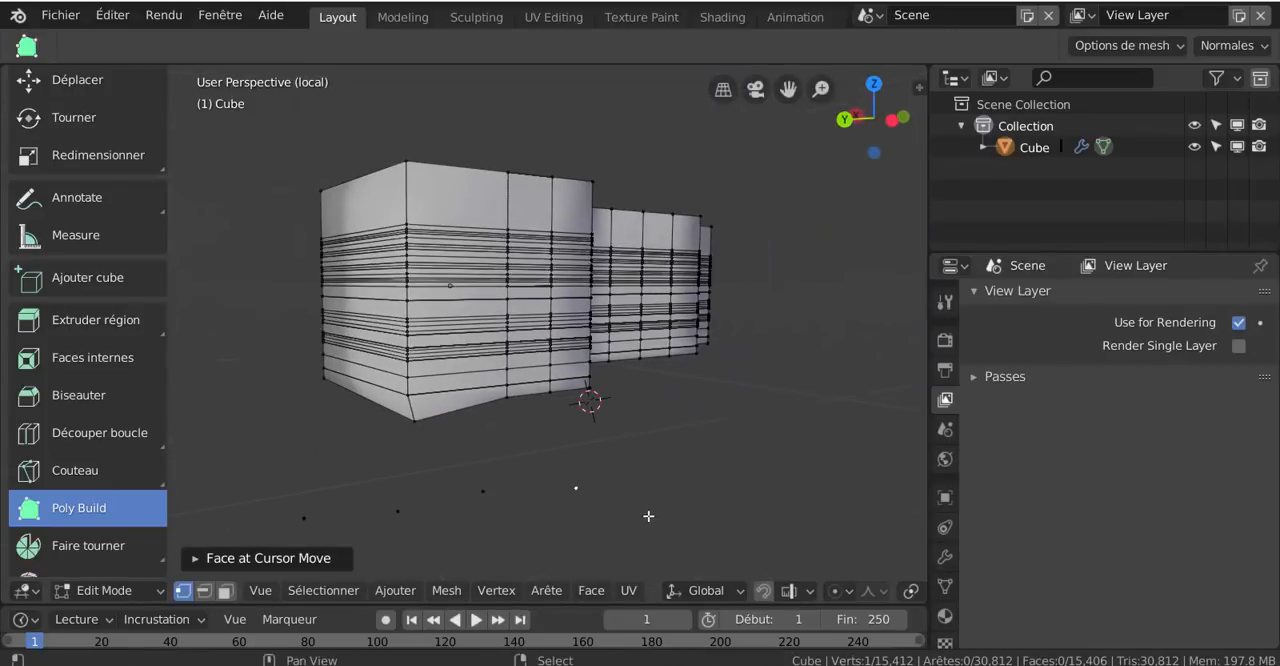
Join the loose vertices below the mesh in pairs with edges and place one extra loose vertex beneath them with Poly Build
middle_drag(651, 517, 570, 443)
right_click(484, 498)
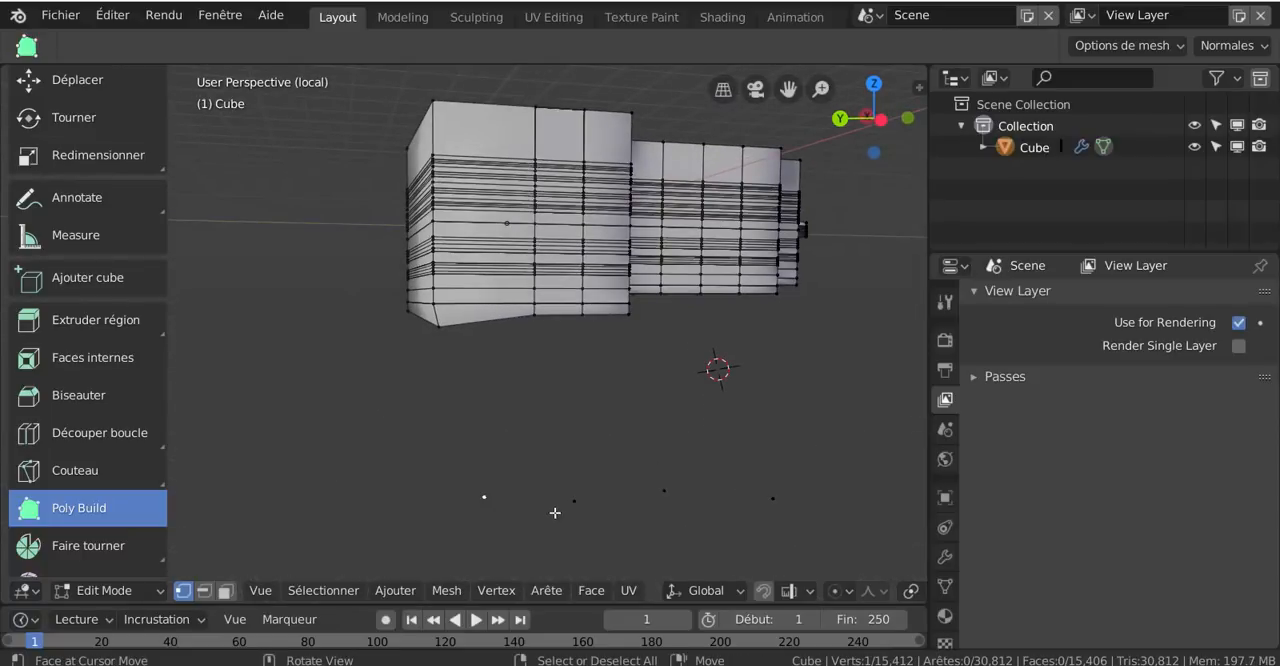
shift+right_click(571, 499)
key(f)
right_click(663, 490)
ctrl+click(555, 527)
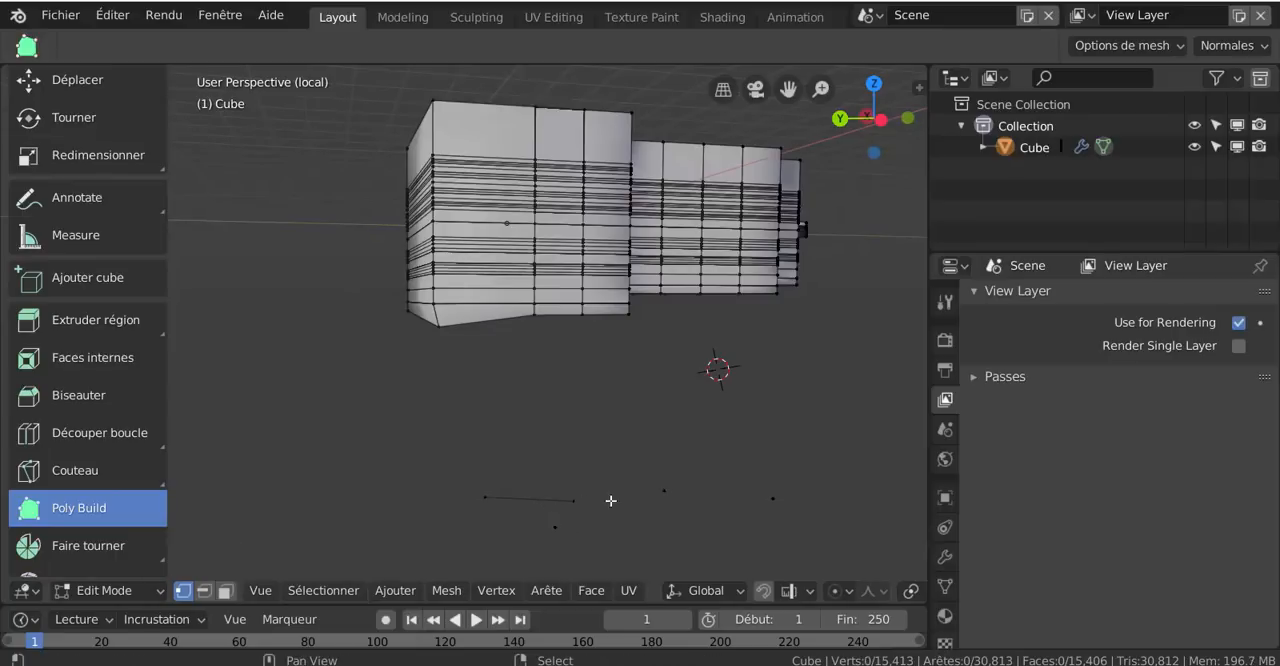
right_click(663, 491)
key(f)
In top view, use Poly Build to scatter seven loose vertices above and beside the large block, enabling edge selection alongside vertex selection
mouse_move(677, 477)
middle_down()
mouse_move(714, 480)
mouse_move(711, 566)
mouse_move(673, 463)
middle_up()
key(KP_7)
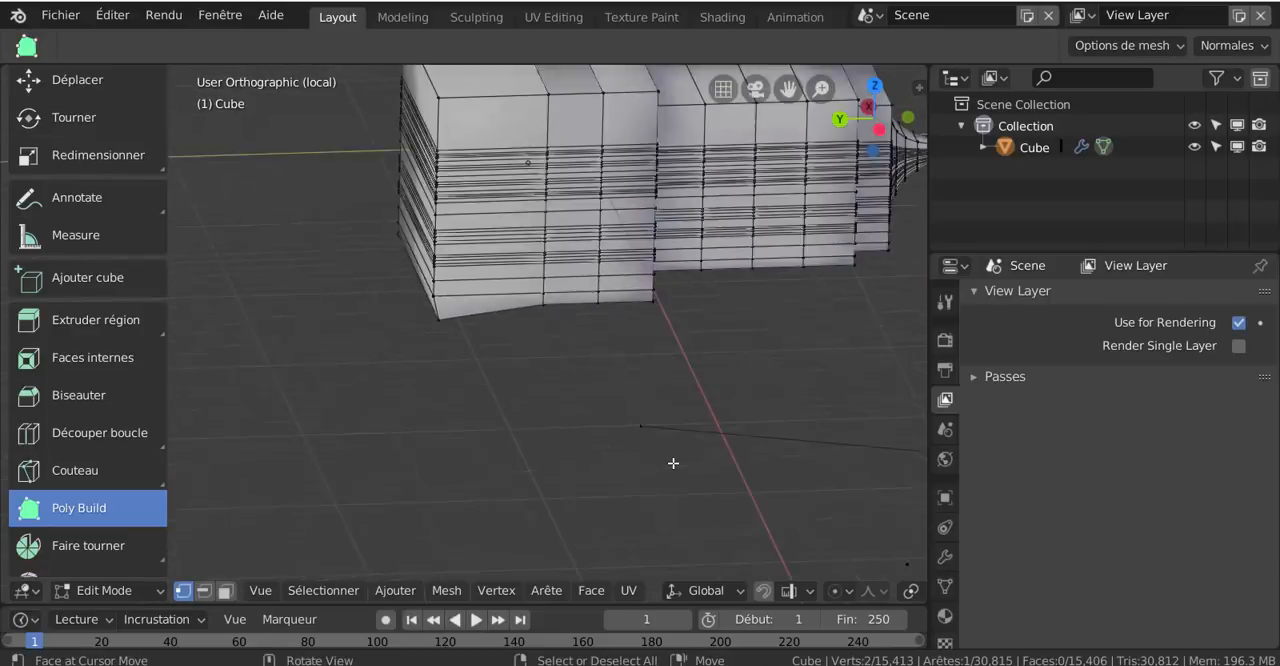
click(351, 177)
click(485, 167)
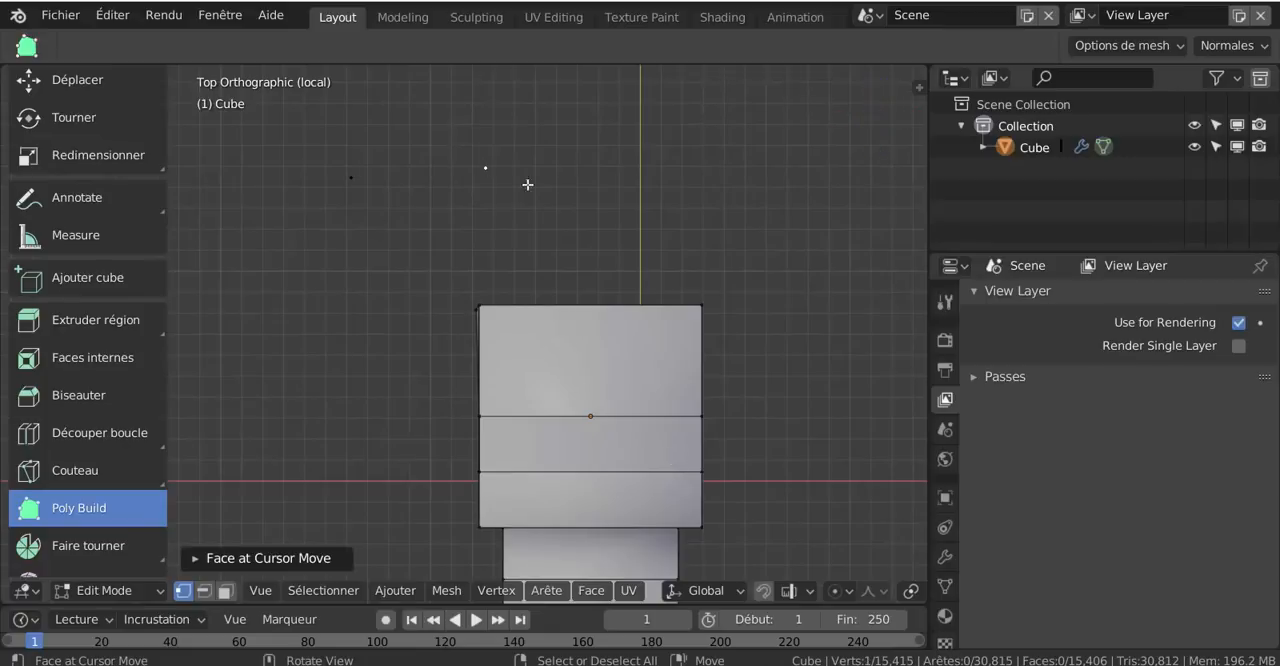
click(667, 224)
click(739, 261)
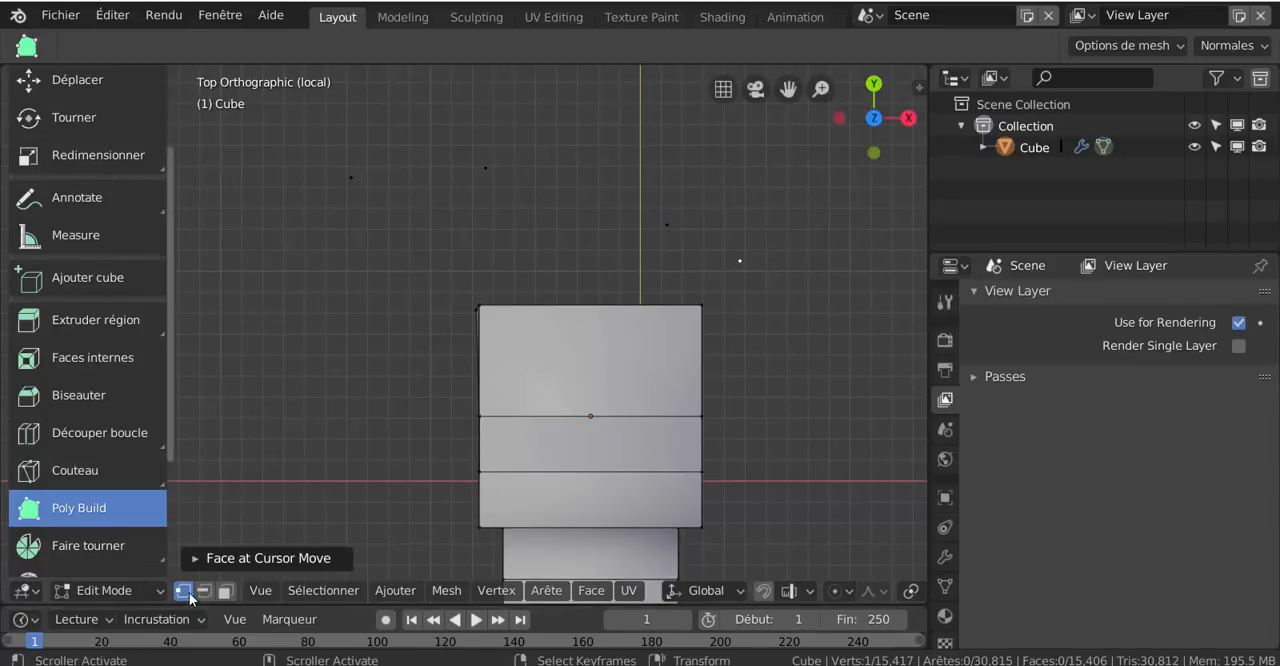
click(294, 293)
click(339, 253)
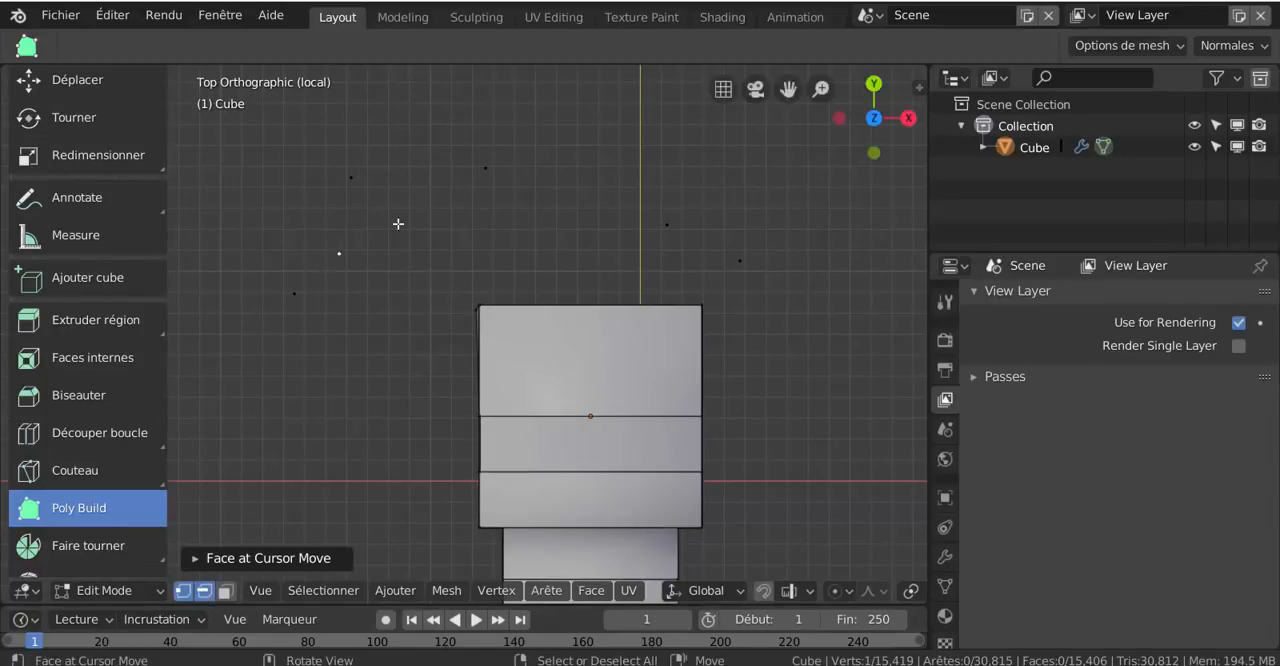
drag(351, 249, 468, 247)
scroll(424, 274, up, 2)
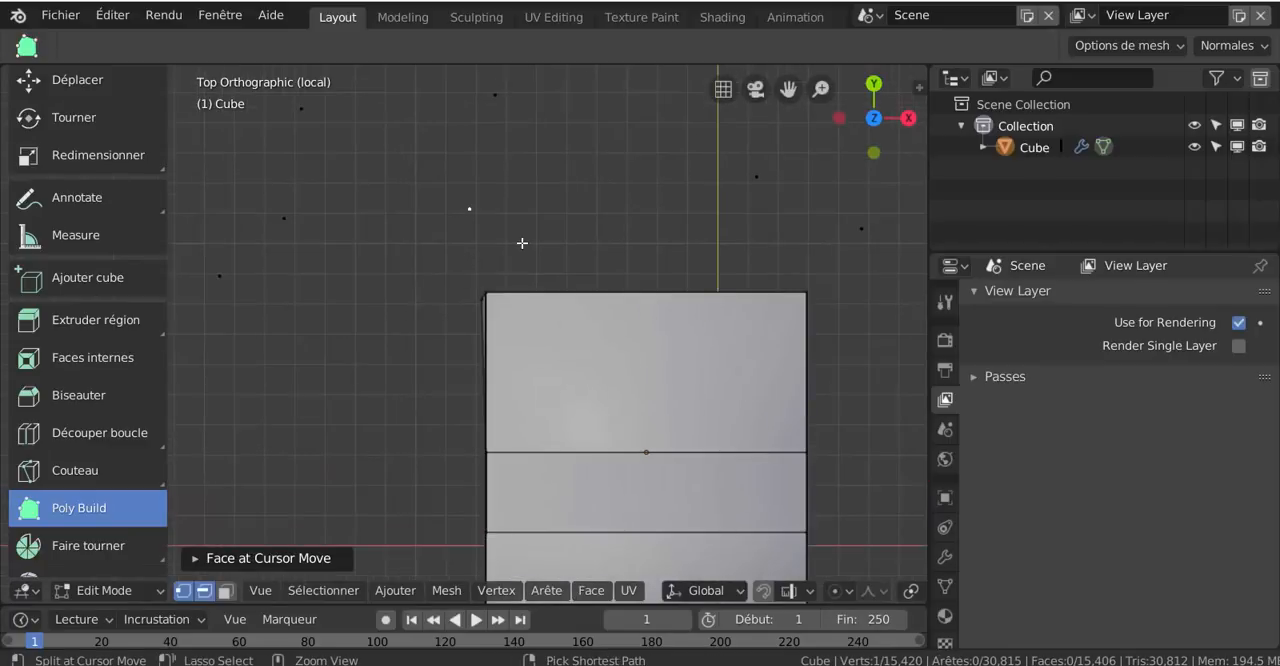
Undo the placement of the loose vertices scattered around the block in top view
key(ctrl+z)
key(ctrl+z)
key(ctrl+z)
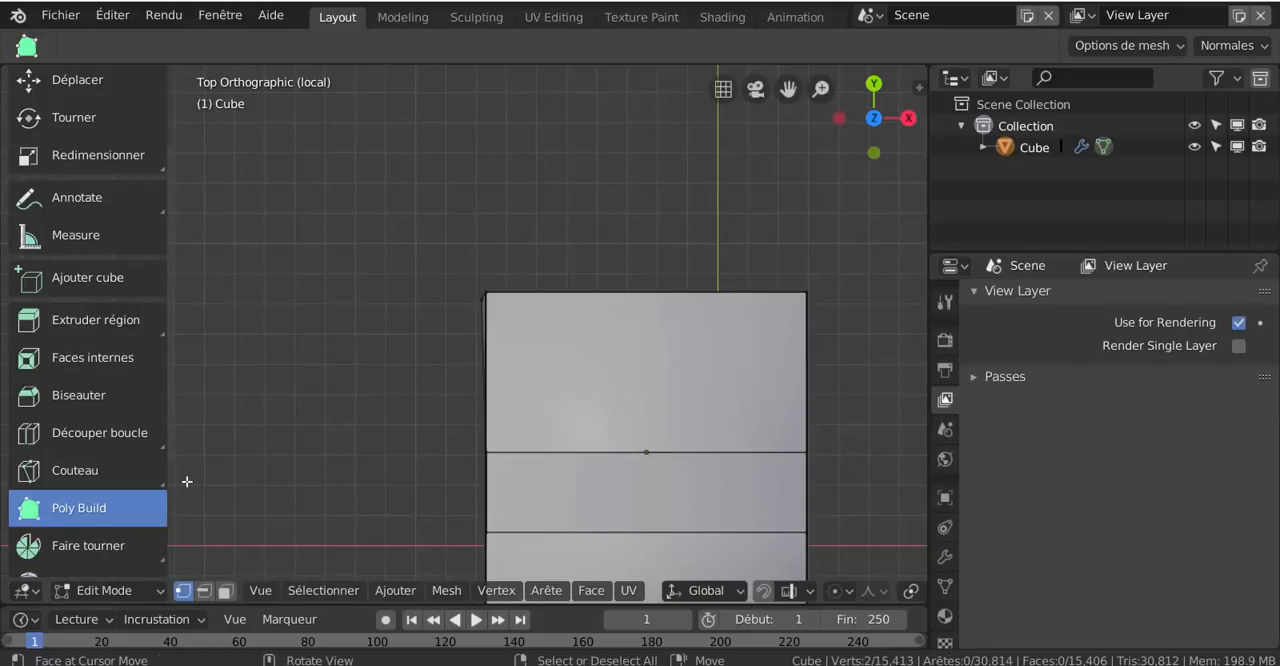
Activate Faire tourner and spin the selected vertices around the 3D cursor on the Z axis with 9 steps
scroll(90, 531, down, 3)
click(83, 484)
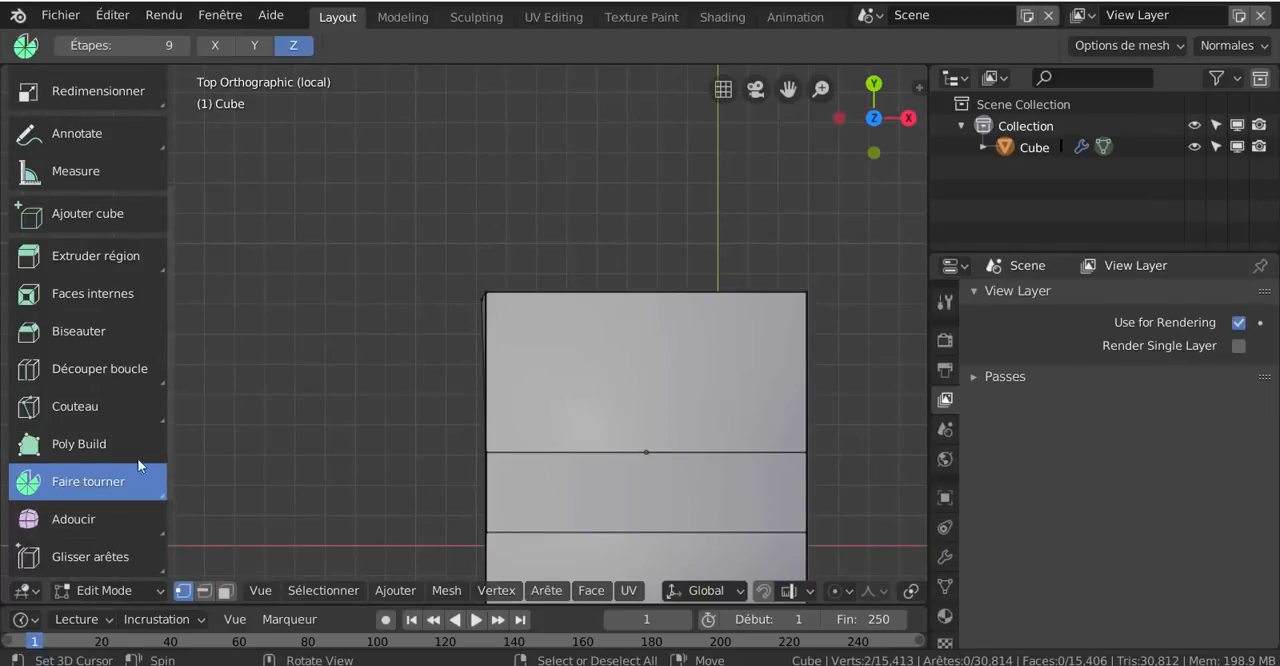
scroll(606, 360, down, 3)
scroll(709, 410, down, 3)
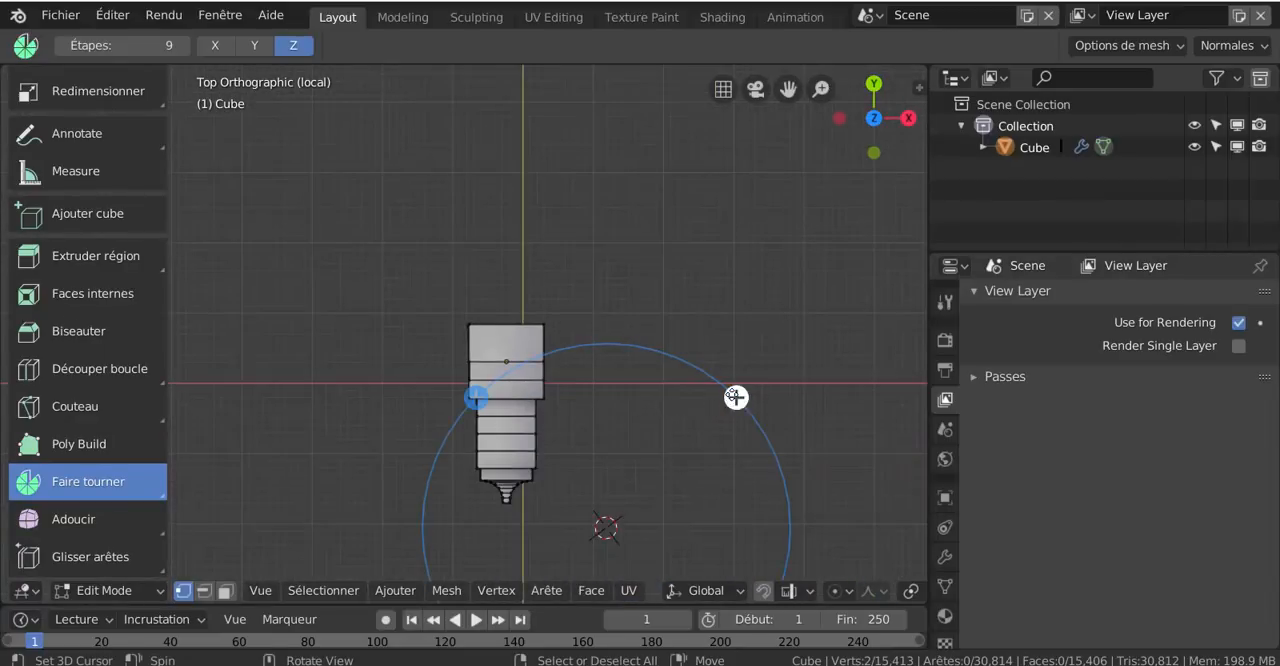
drag(736, 397, 603, 423)
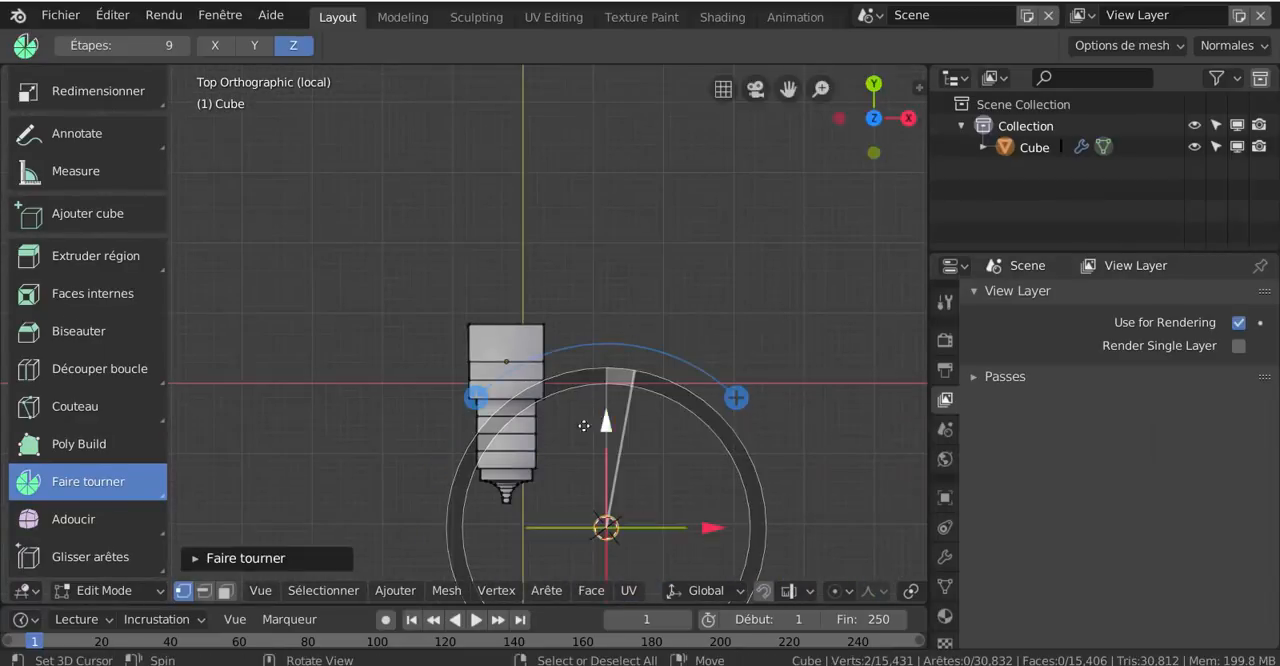
scroll(512, 416, down, 2)
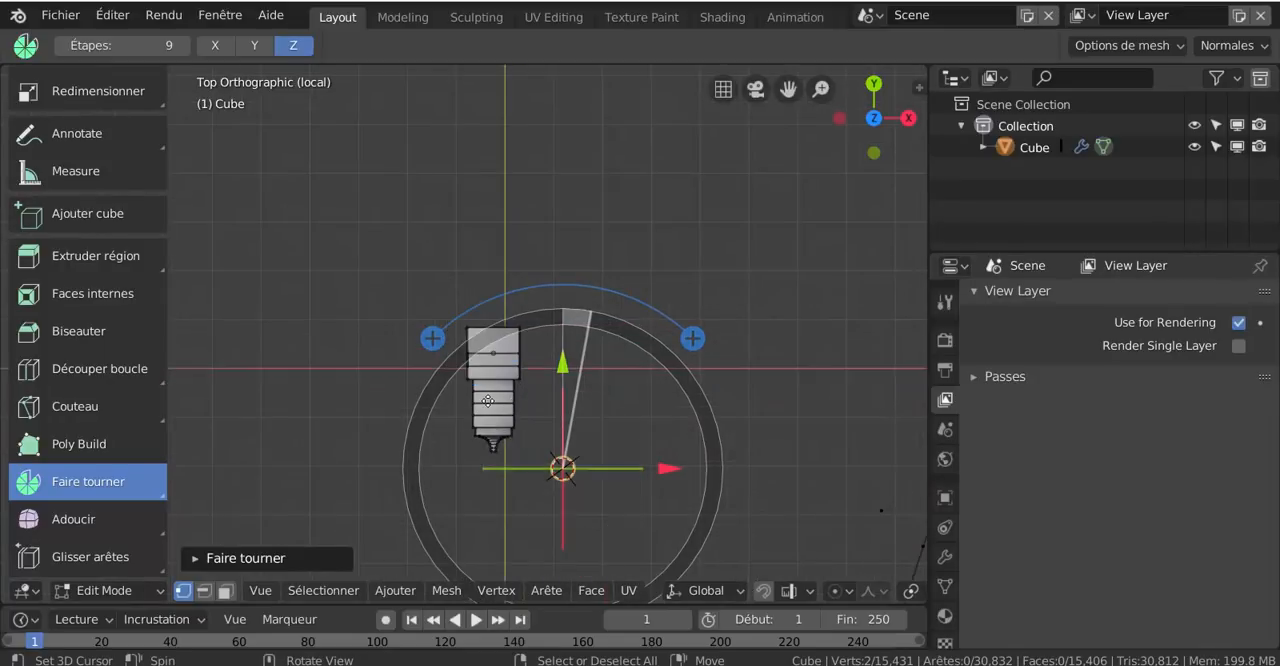
Select the entire mesh and delete all of its vertices
key(a)
key(x)
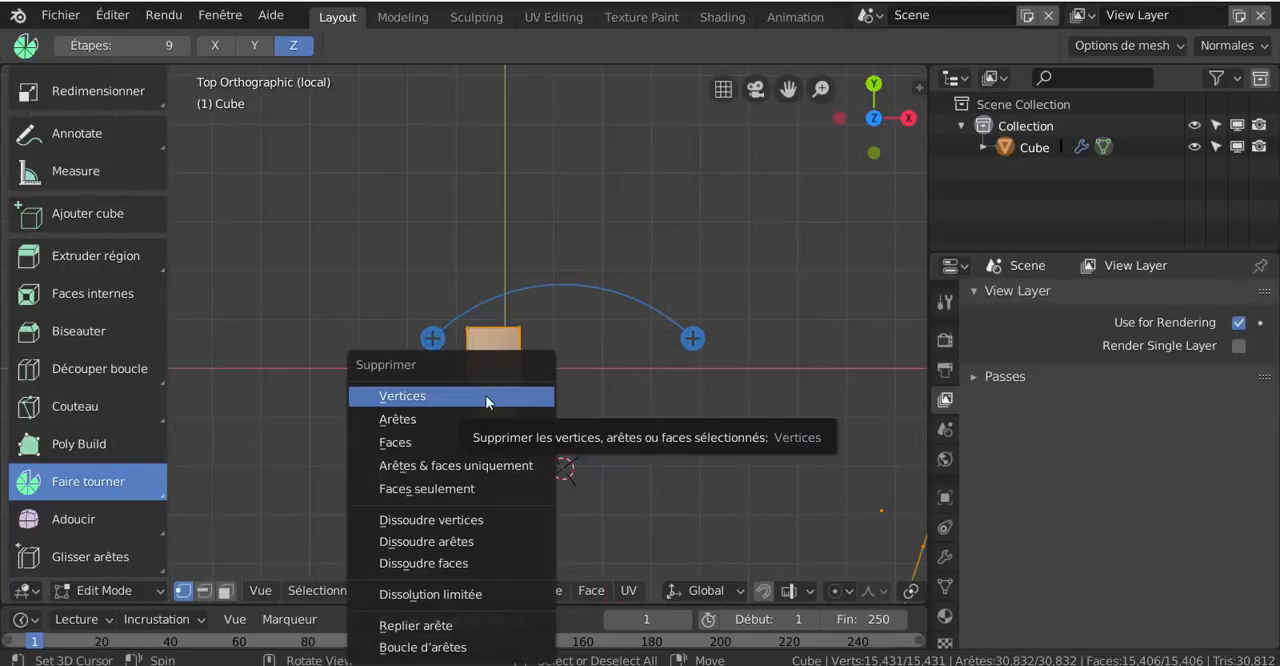
key(Escape)
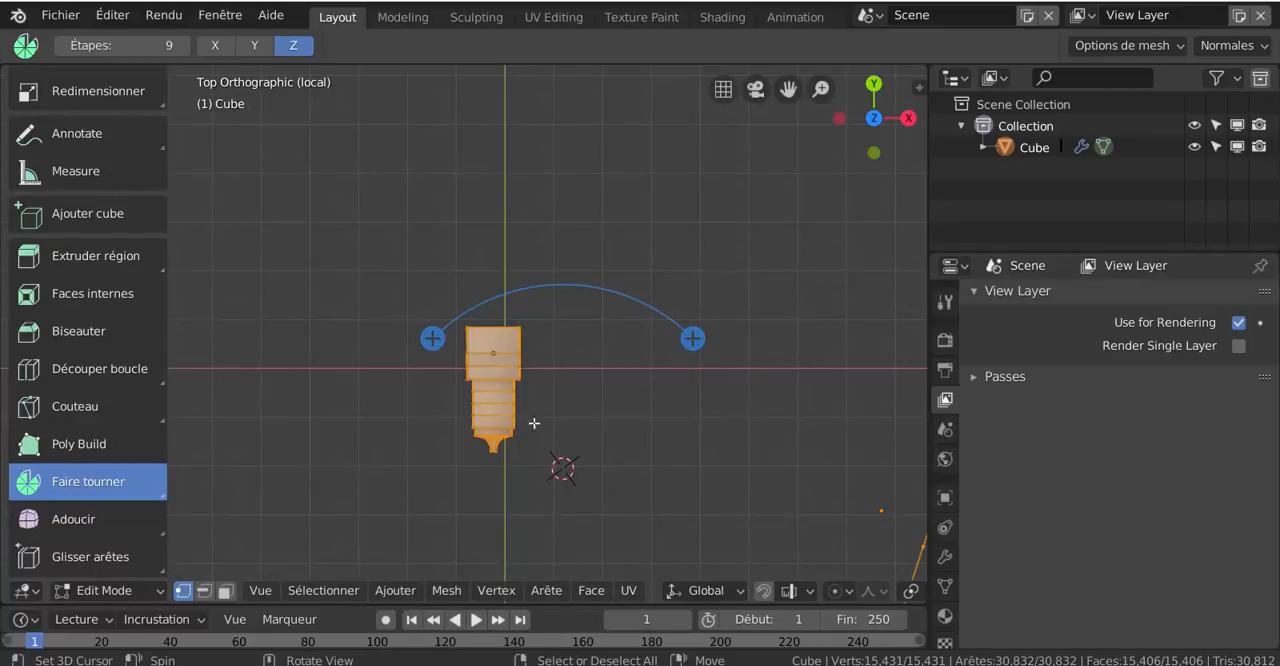
key(x)
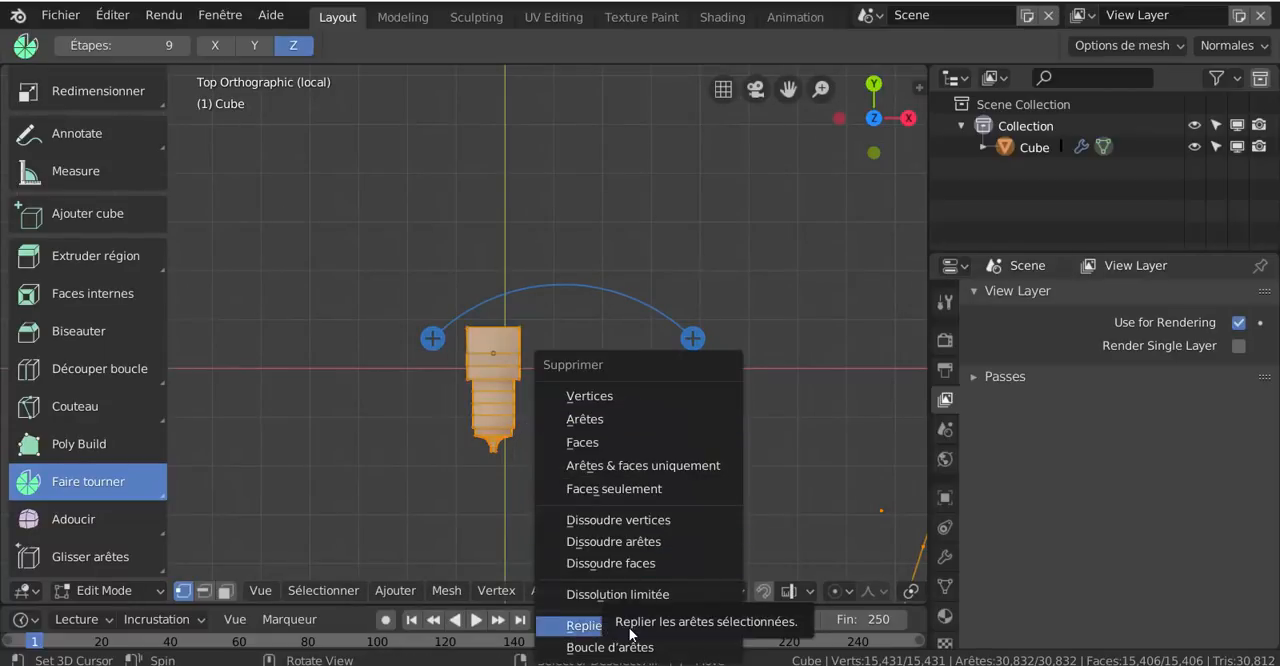
click(610, 396)
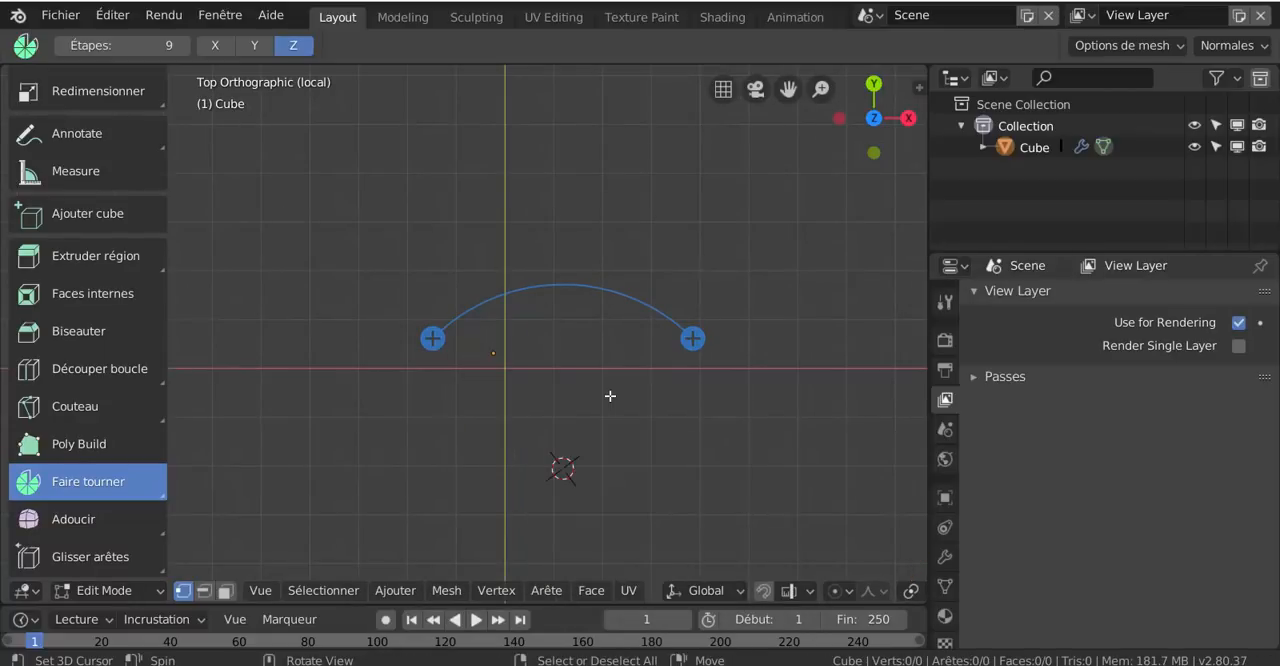
Return to Object mode and delete the emptied Cube object
key(ctrl+Tab)
click(549, 399)
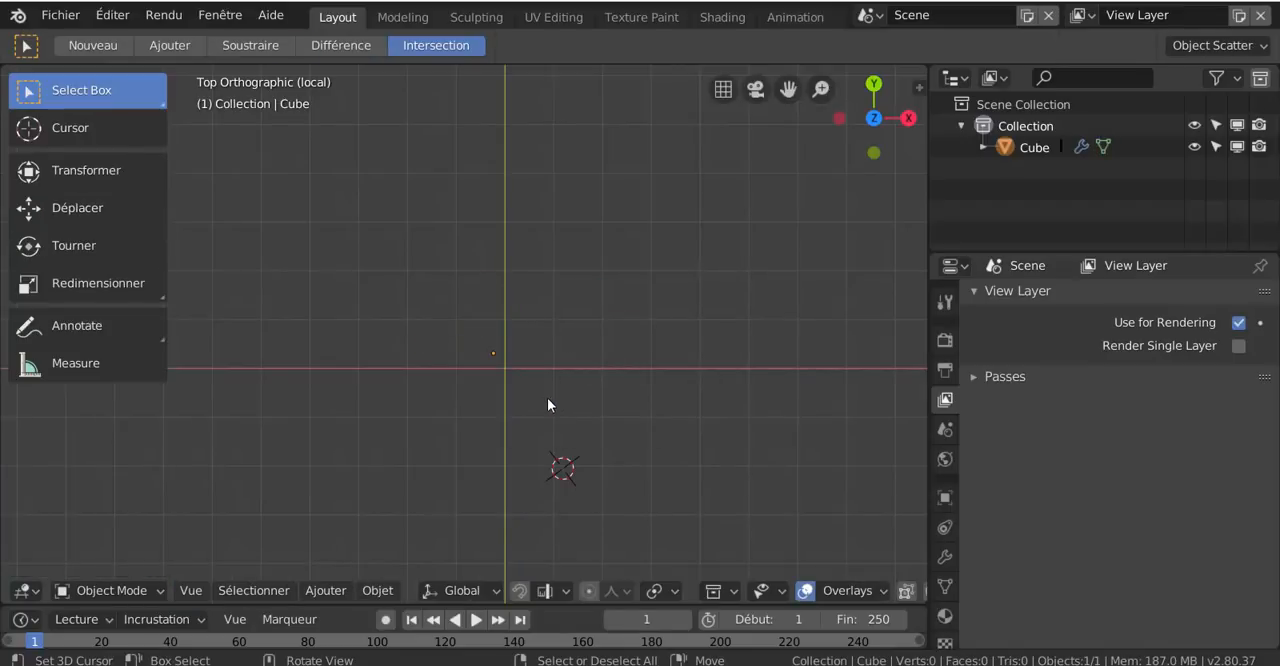
key(ctrl+Tab)
click(734, 407)
key(ctrl+Tab)
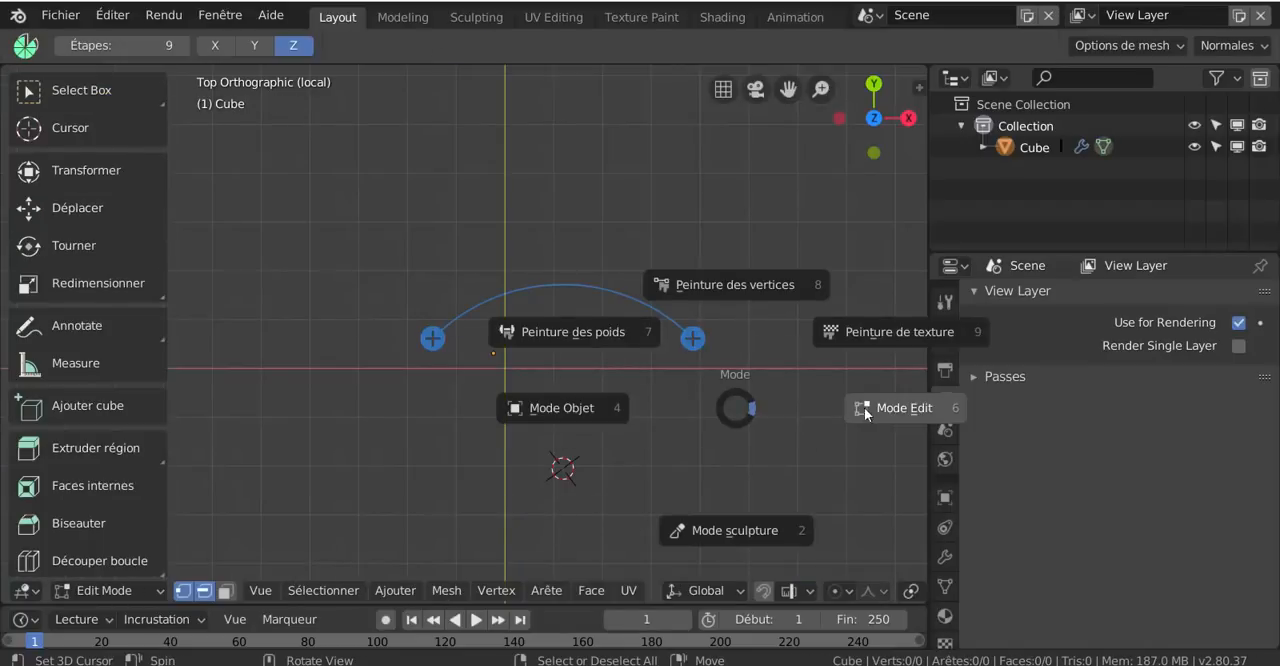
click(555, 403)
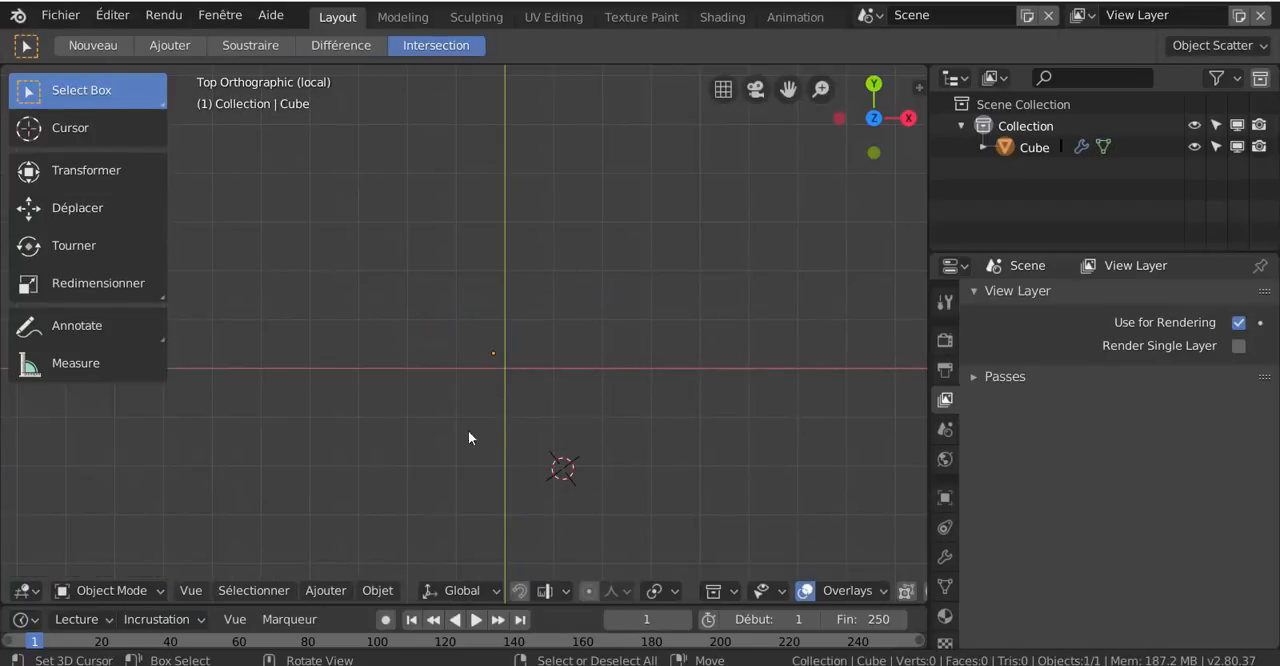
key(x)
click(502, 381)
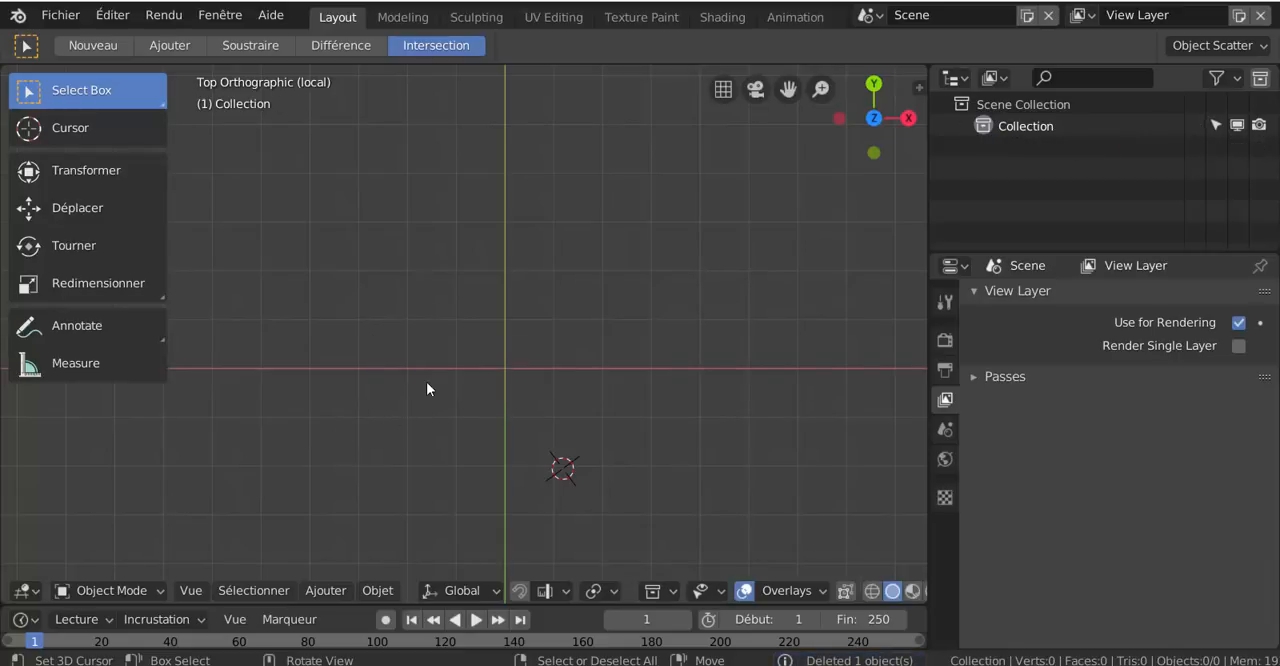
Snap the 3D cursor to the world origin and add a mesh cube there
key(shift+s)
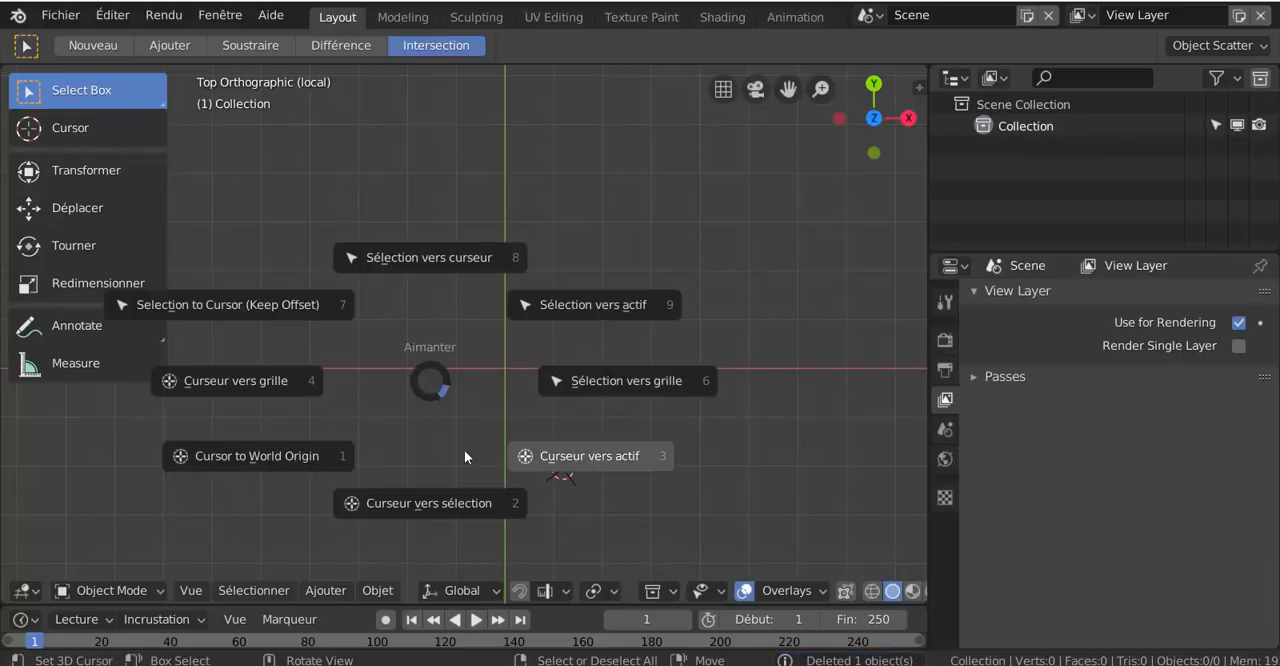
click(318, 465)
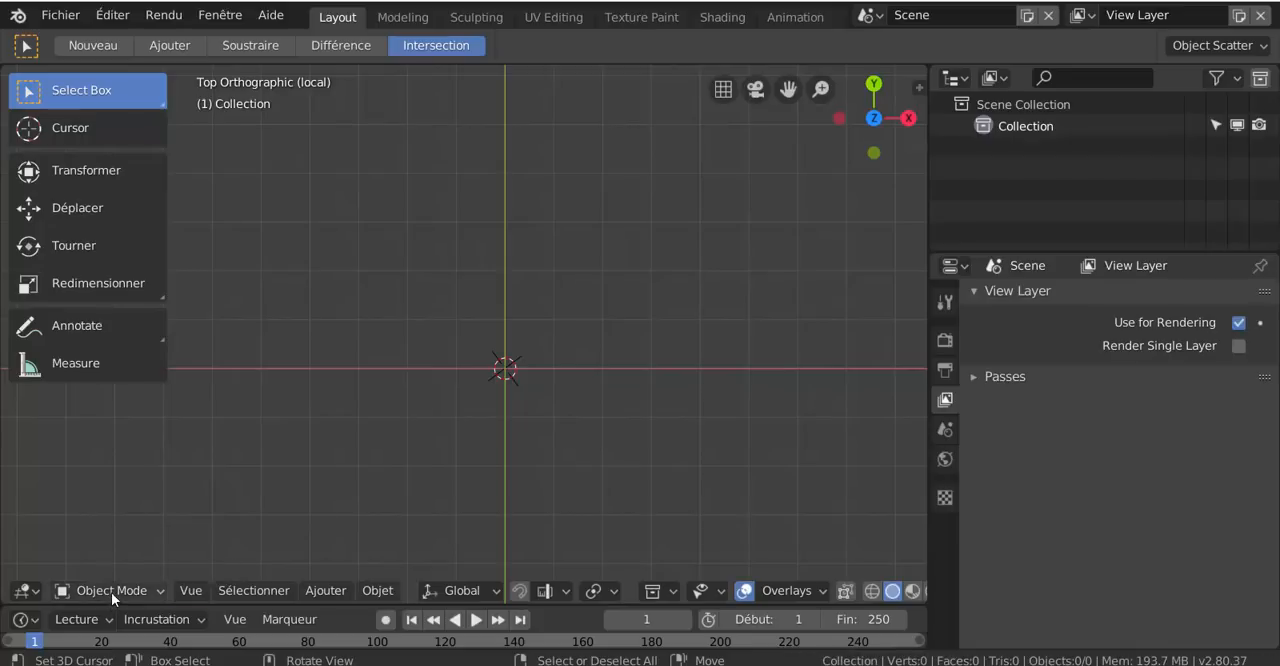
click(336, 592)
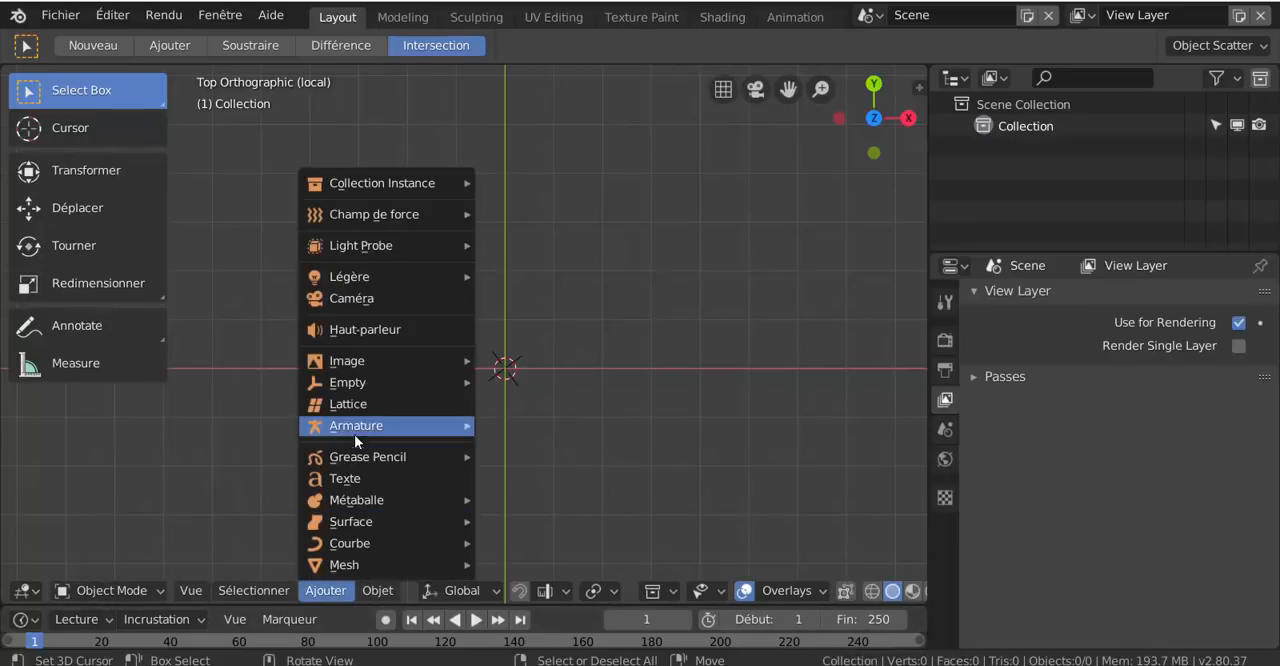
mouse_move(349, 544)
mouse_move(344, 565)
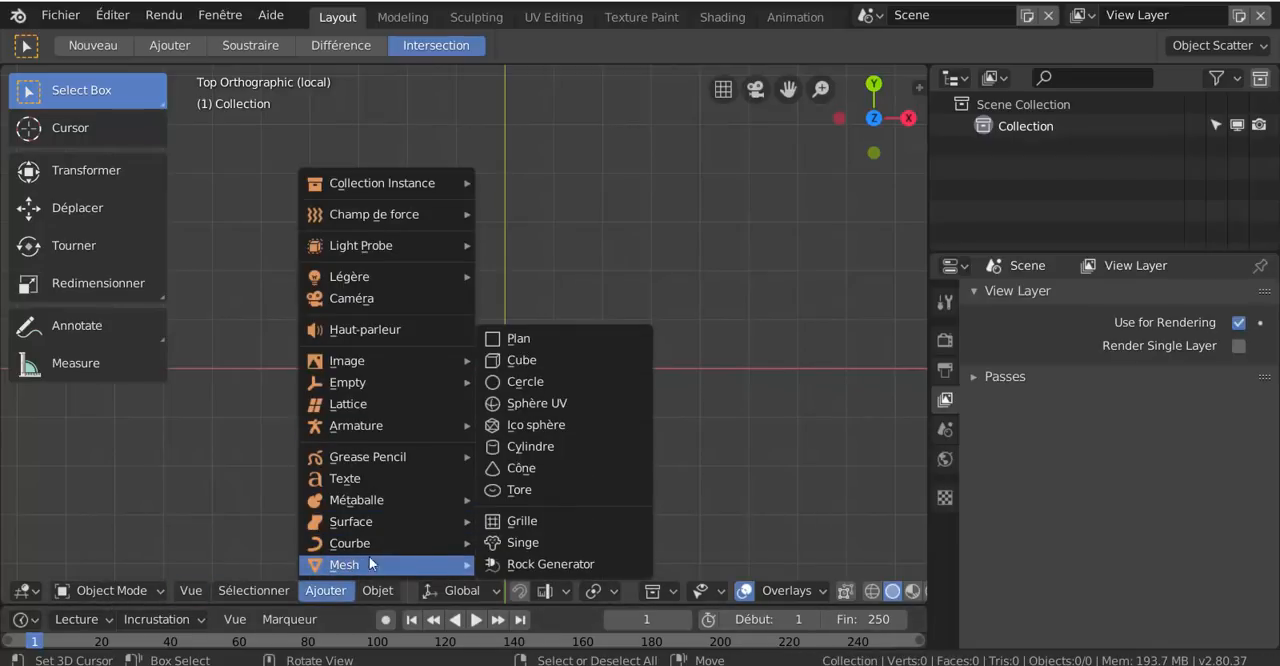
click(526, 360)
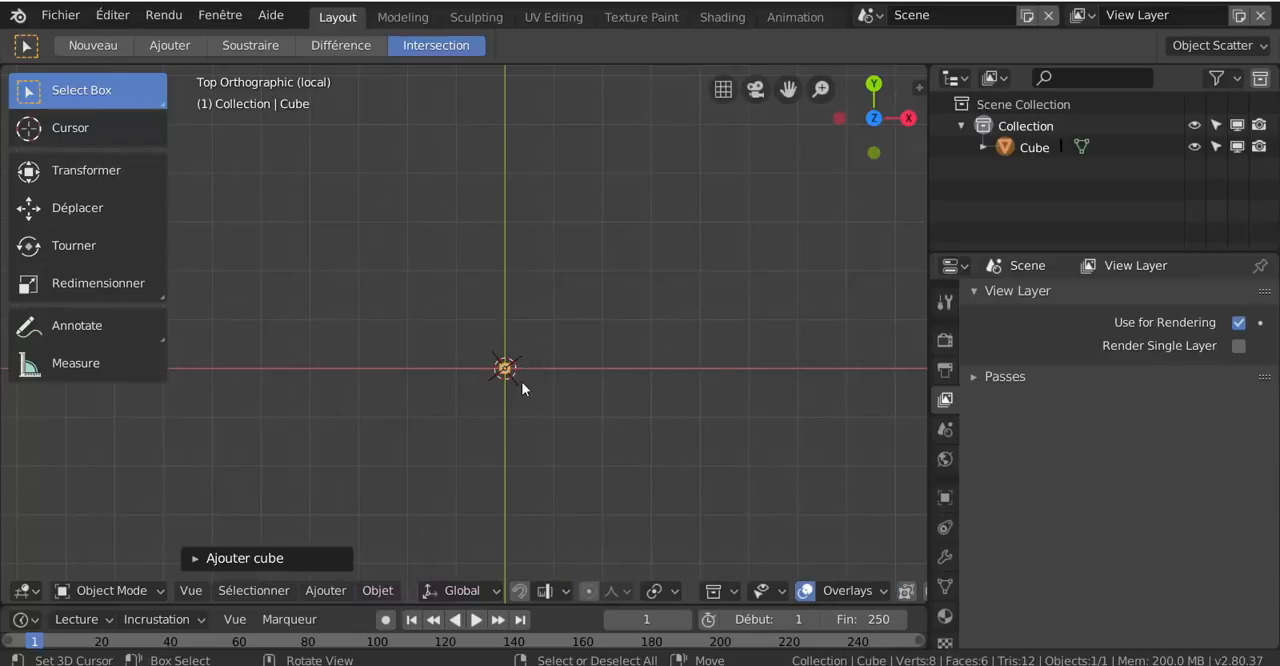
Scale the new cube up uniformly around the world origin so it is large enough to work on
scroll(525, 380, up, 2)
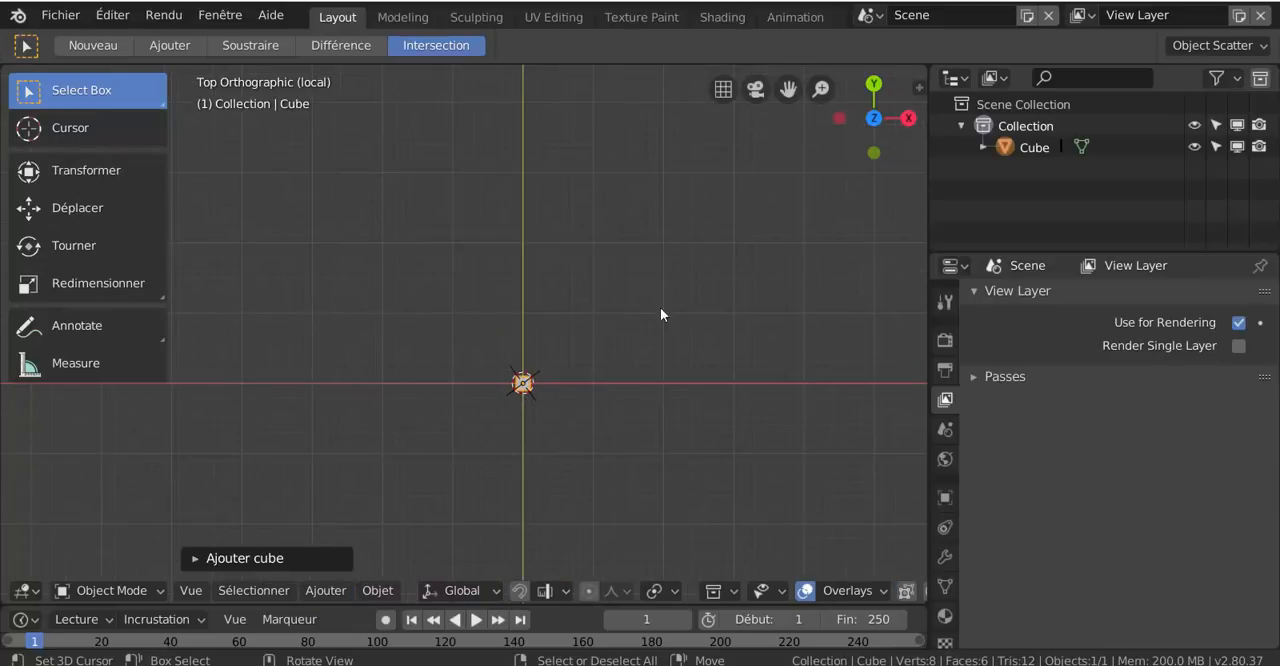
scroll(820, 89, down, 2)
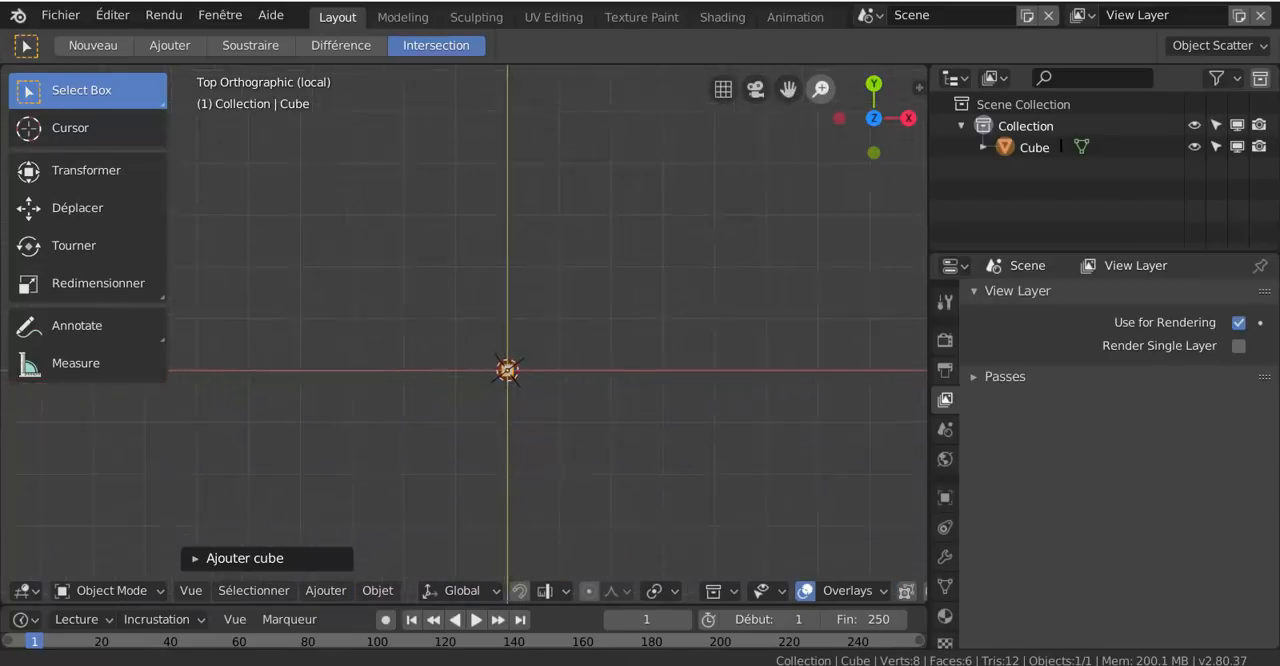
drag(820, 89, 811, 89)
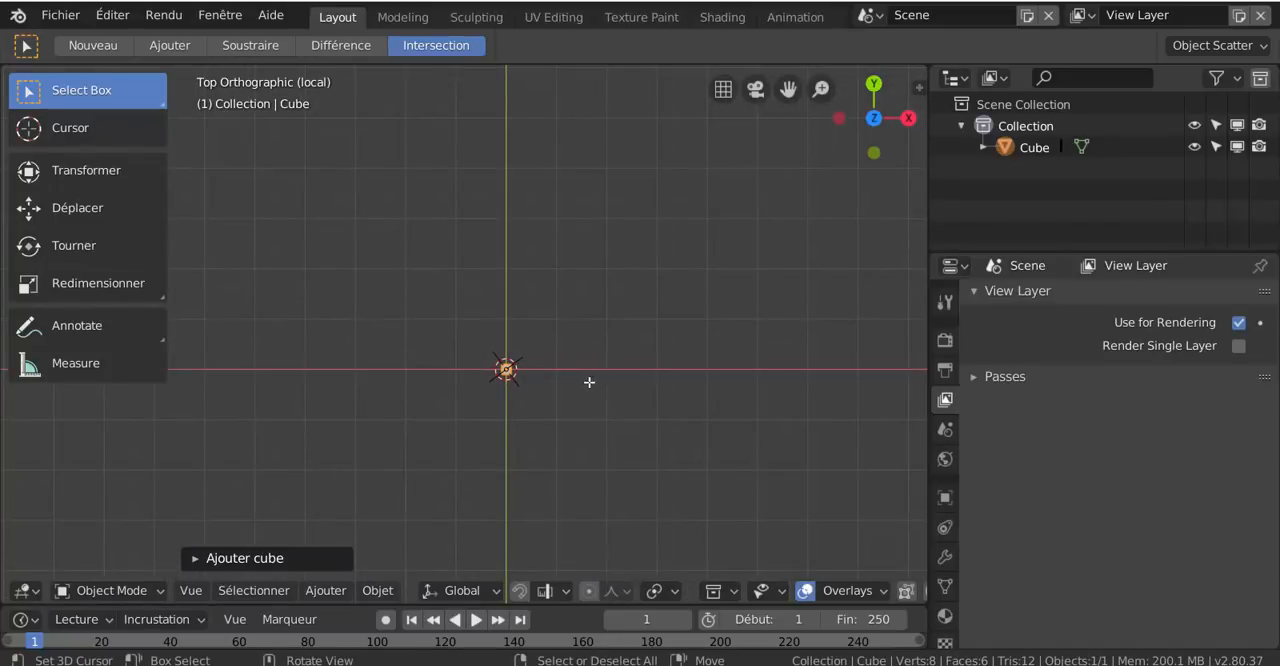
key(s)
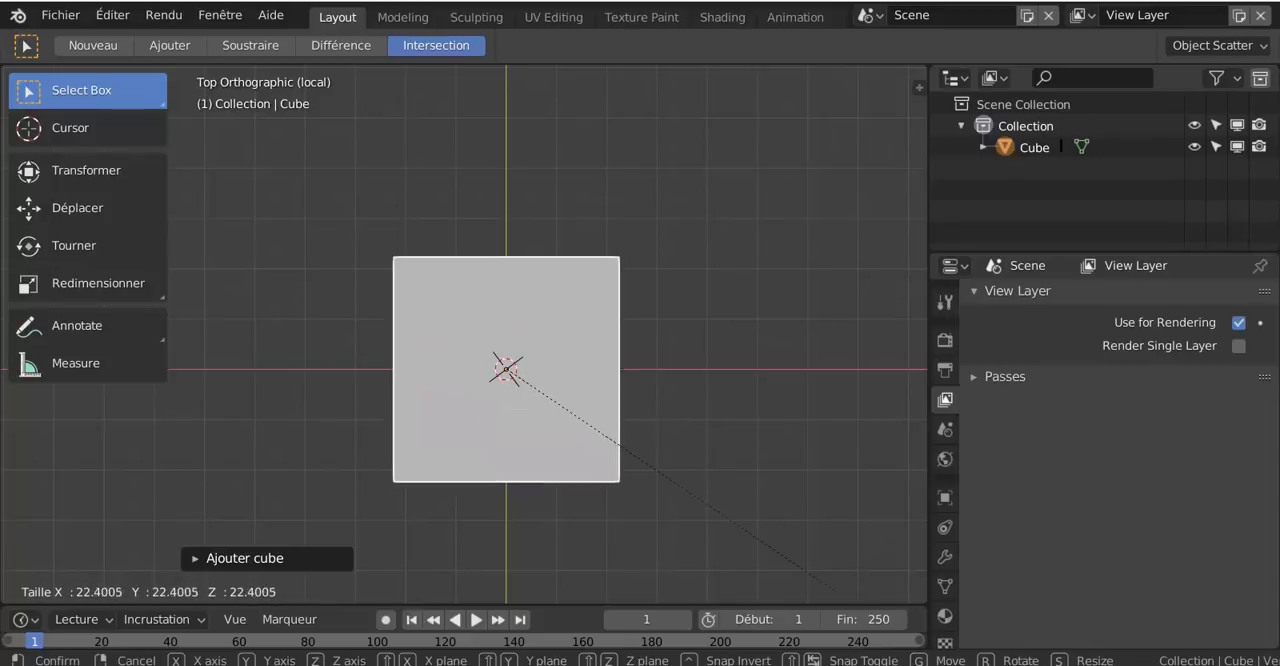
click(734, 194)
View the cube in perspective, switch it to Edit mode and select all of its geometry
middle_drag(590, 408, 457, 270)
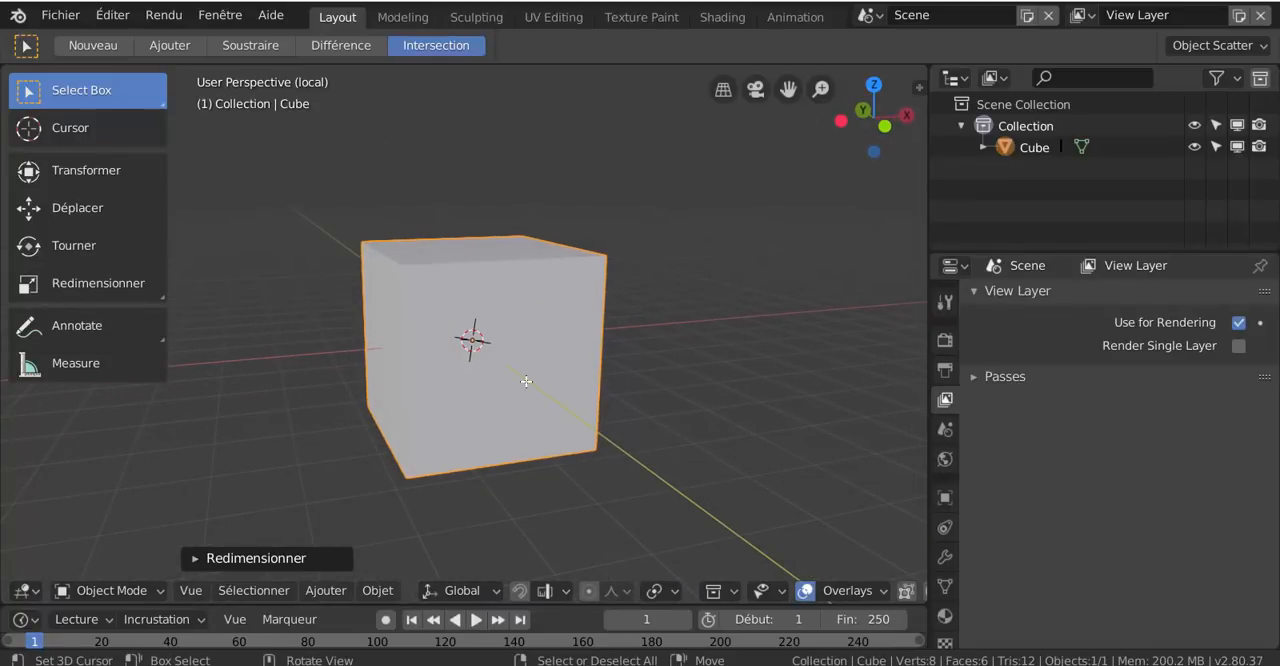
key(ctrl+Tab)
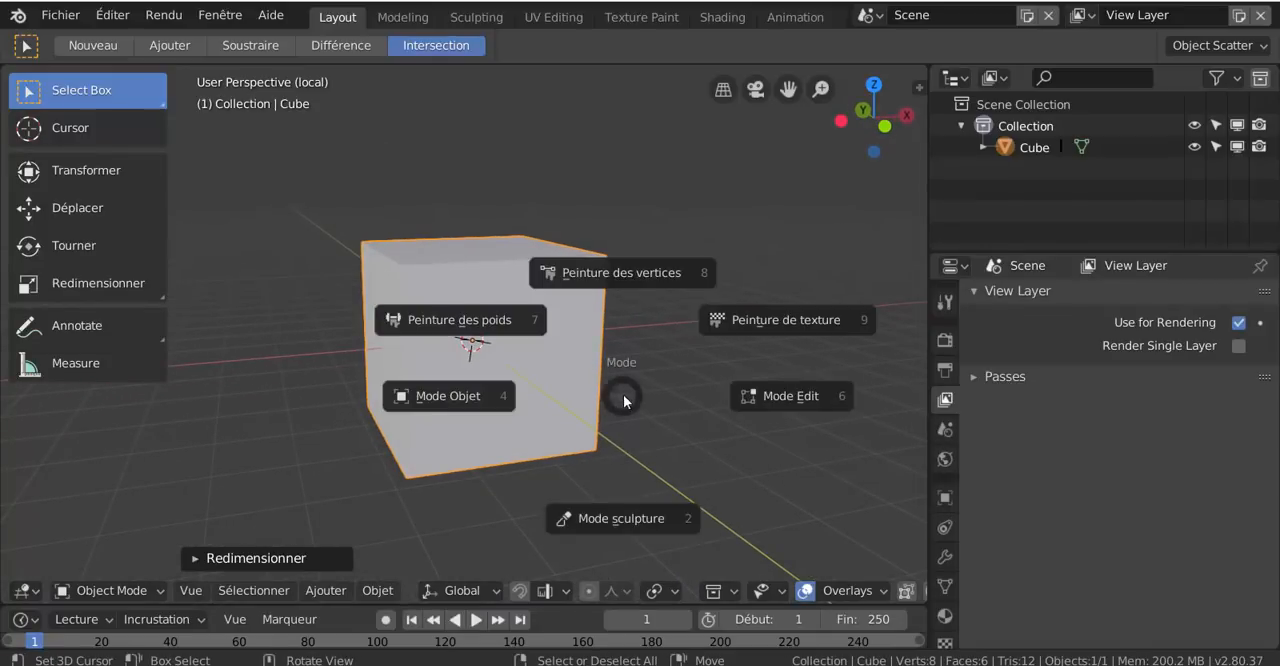
click(779, 397)
scroll(646, 382, down, 2)
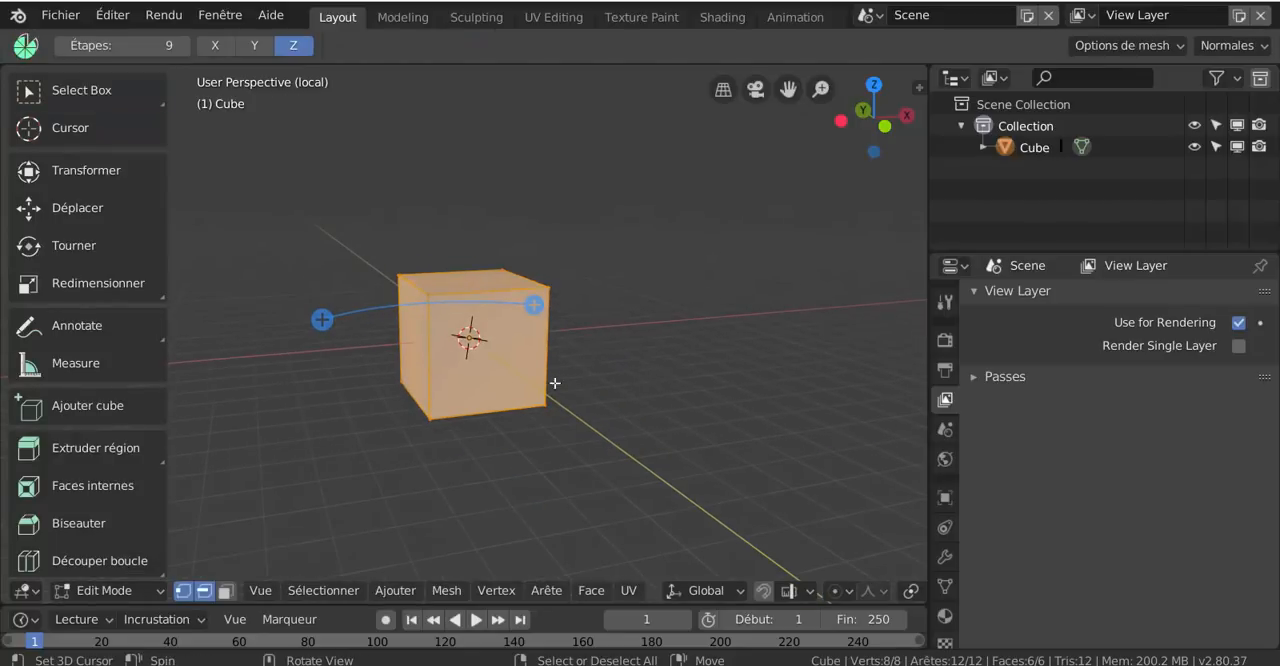
scroll(519, 382, up, 2)
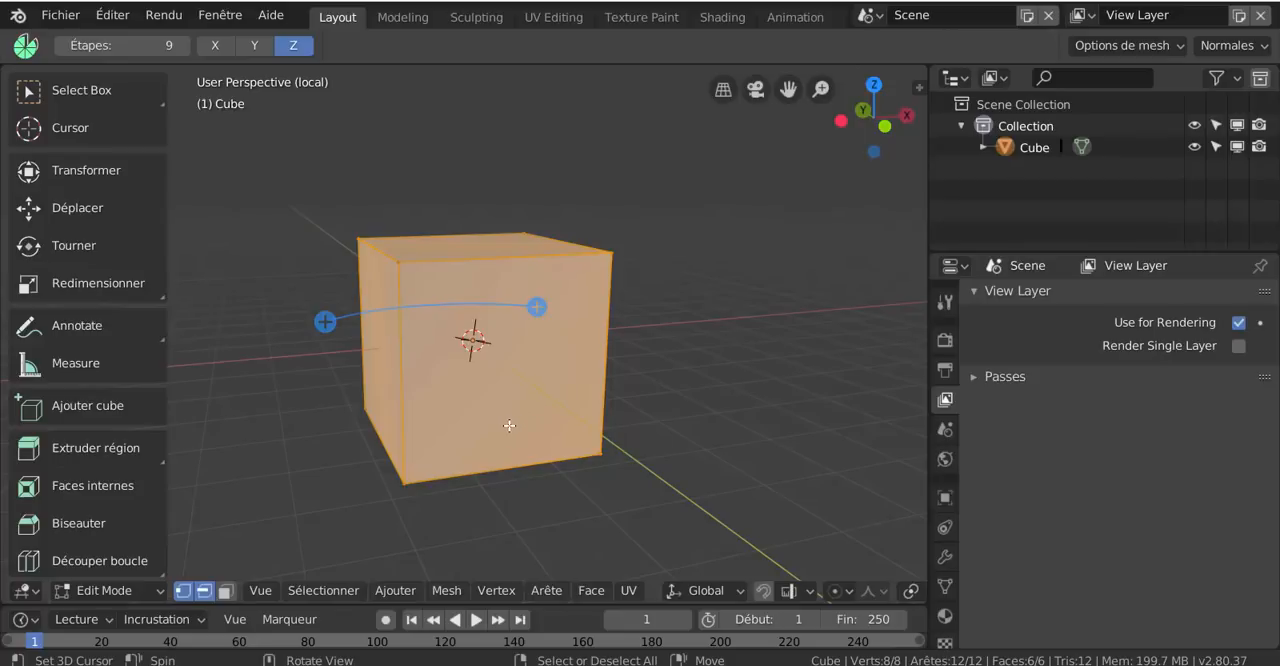
key(alt+a)
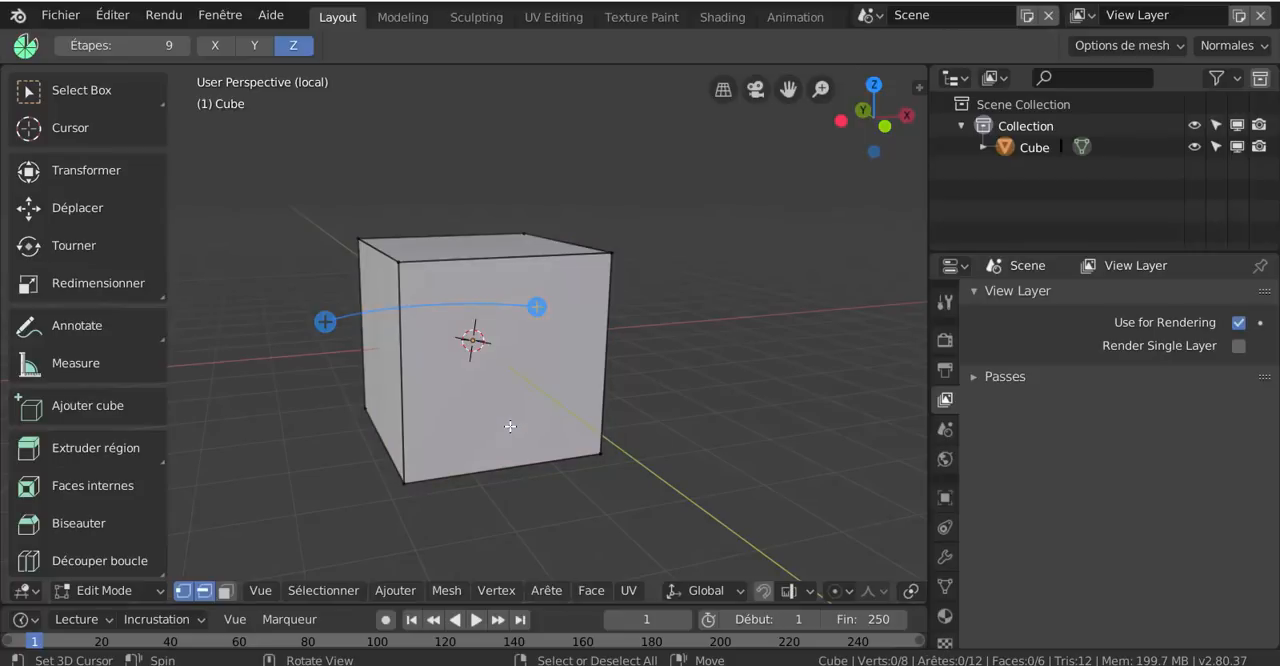
key(a)
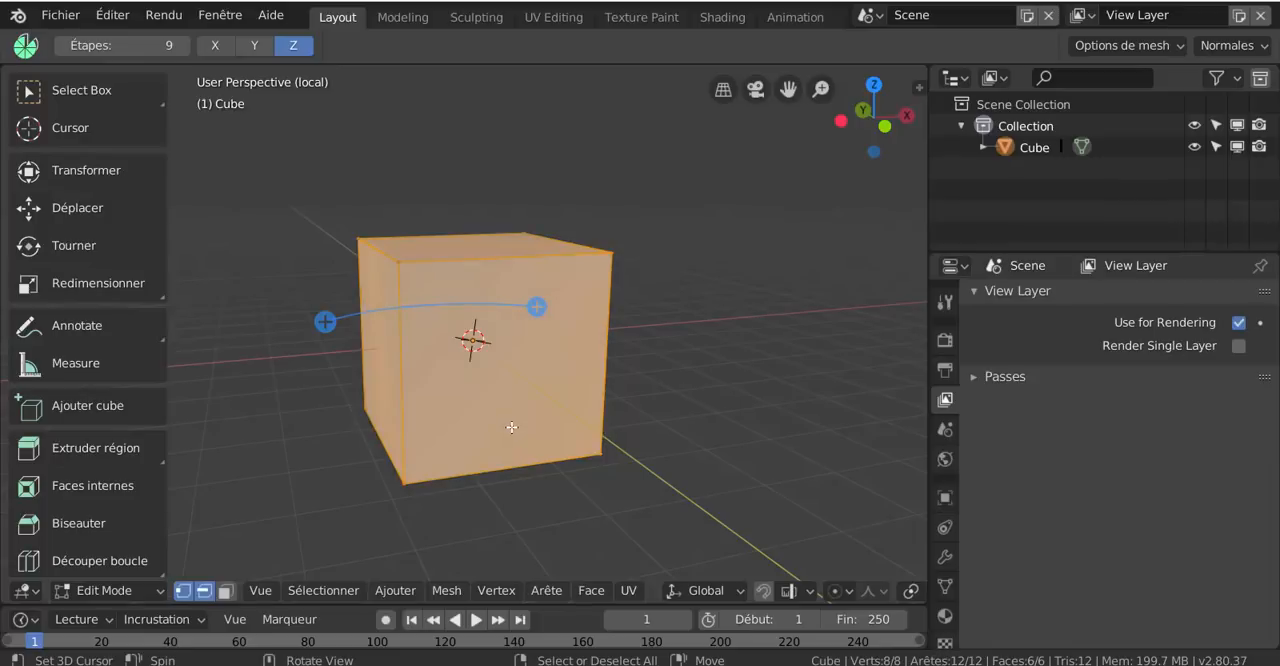
Deselect and reselect all of the cube's geometry twice
key(alt+a)
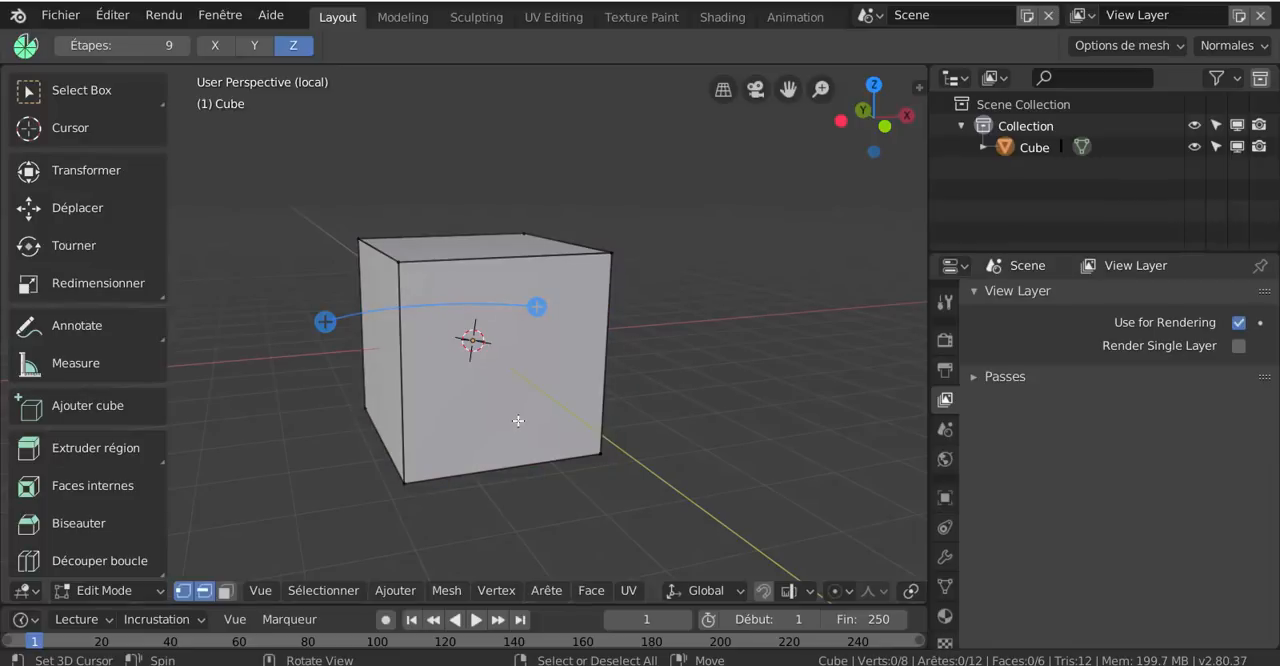
key(a)
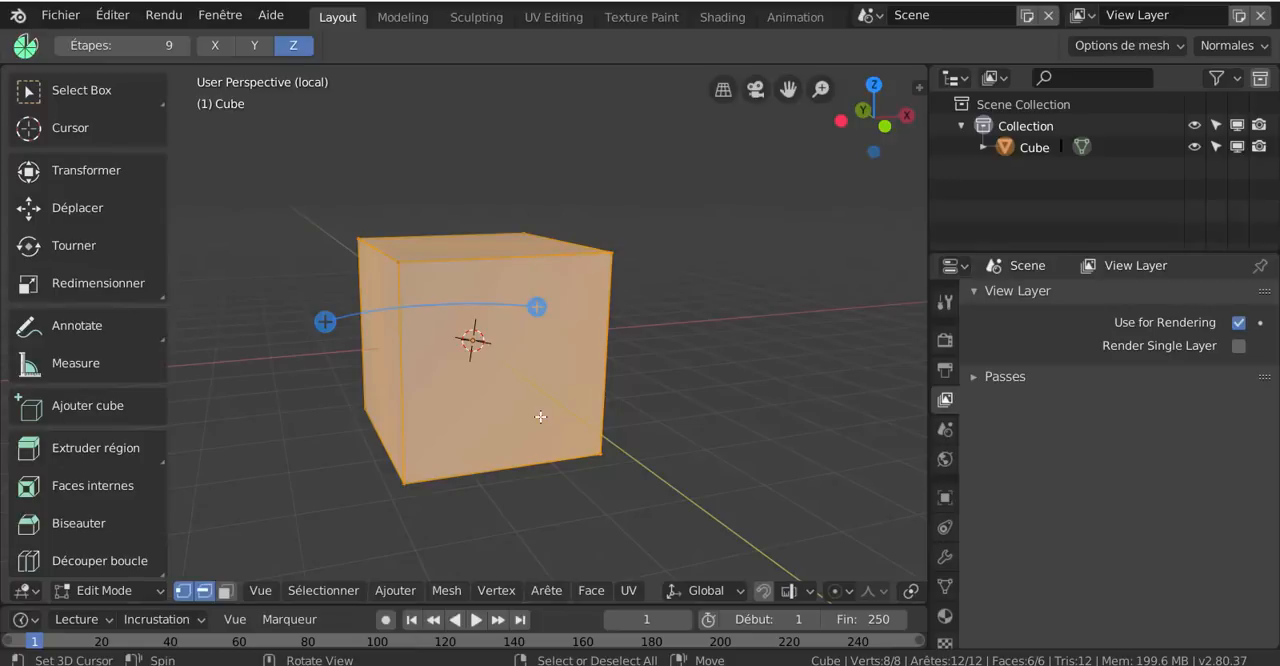
key(alt+a)
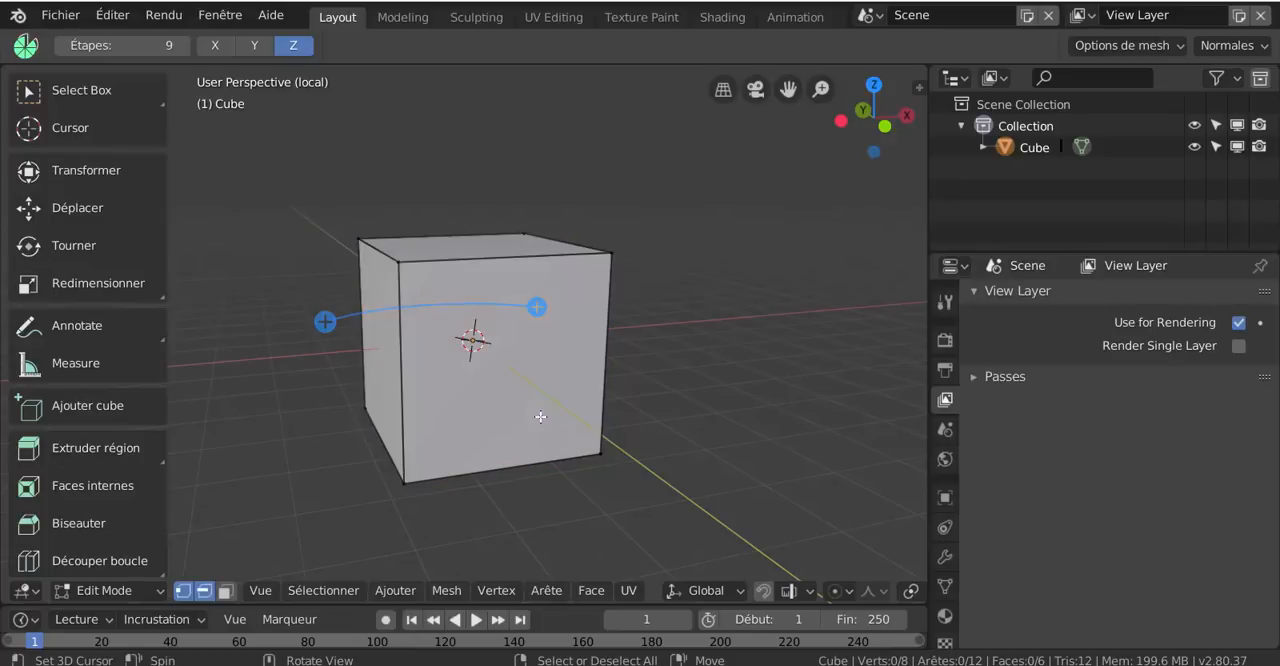
key(a)
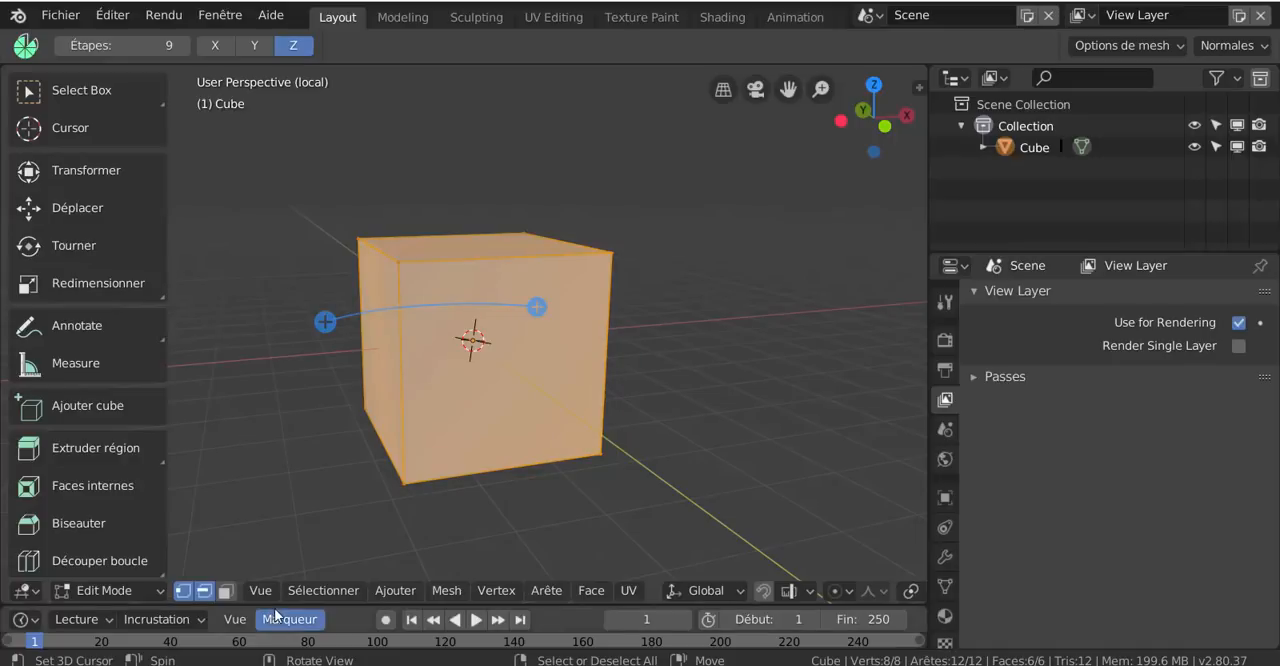
Switch to face selection, select only the cube's front face and view the mesh from the top
click(226, 591)
click(523, 389)
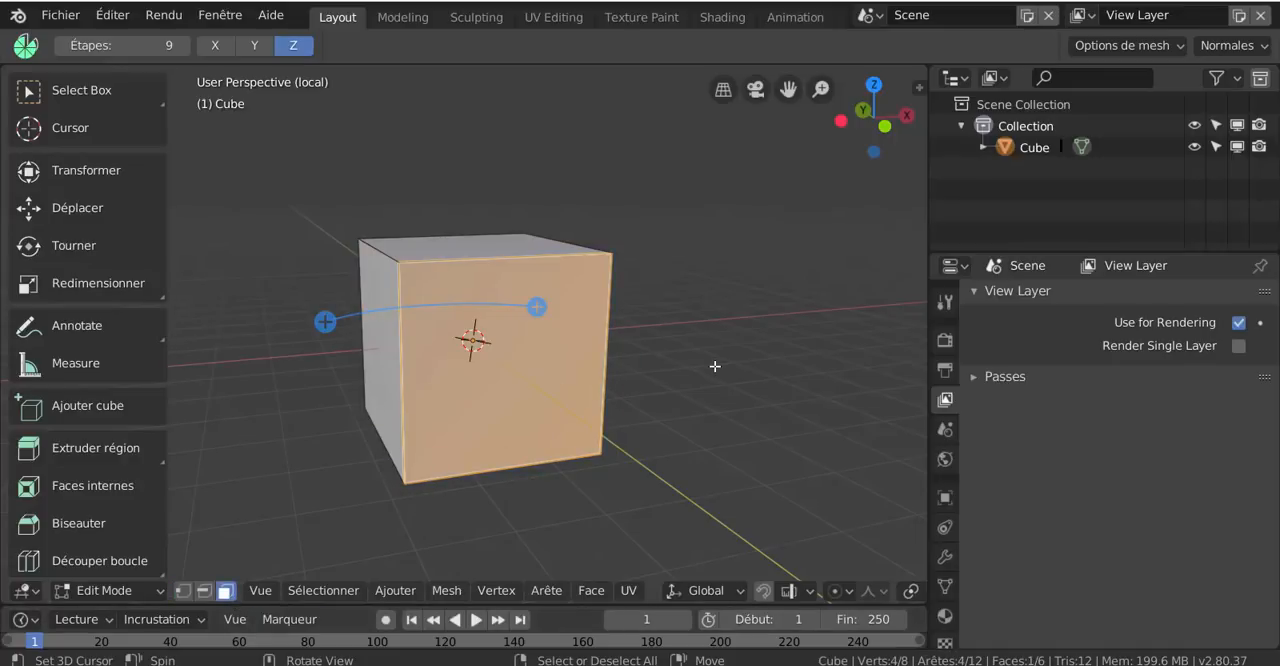
key(KP_7)
scroll(719, 350, down, 2)
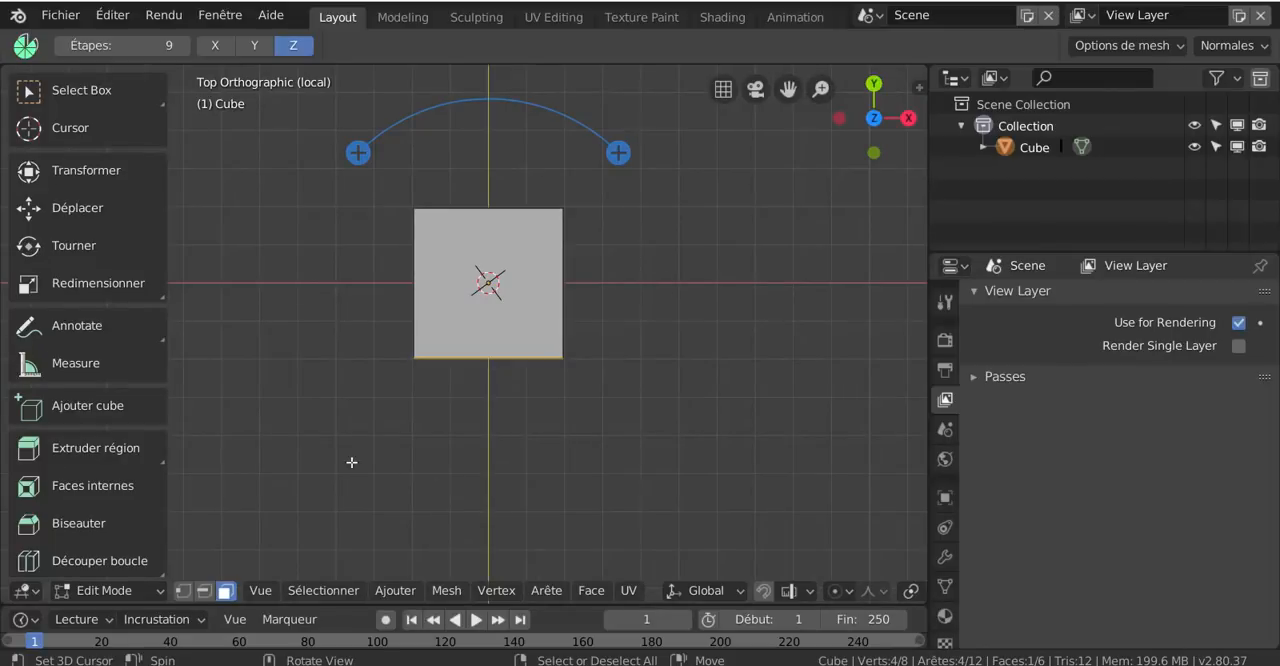
Place the 3D cursor below and left of the cube and spin the selected face around it in 9 steps
shift+right_click(291, 471)
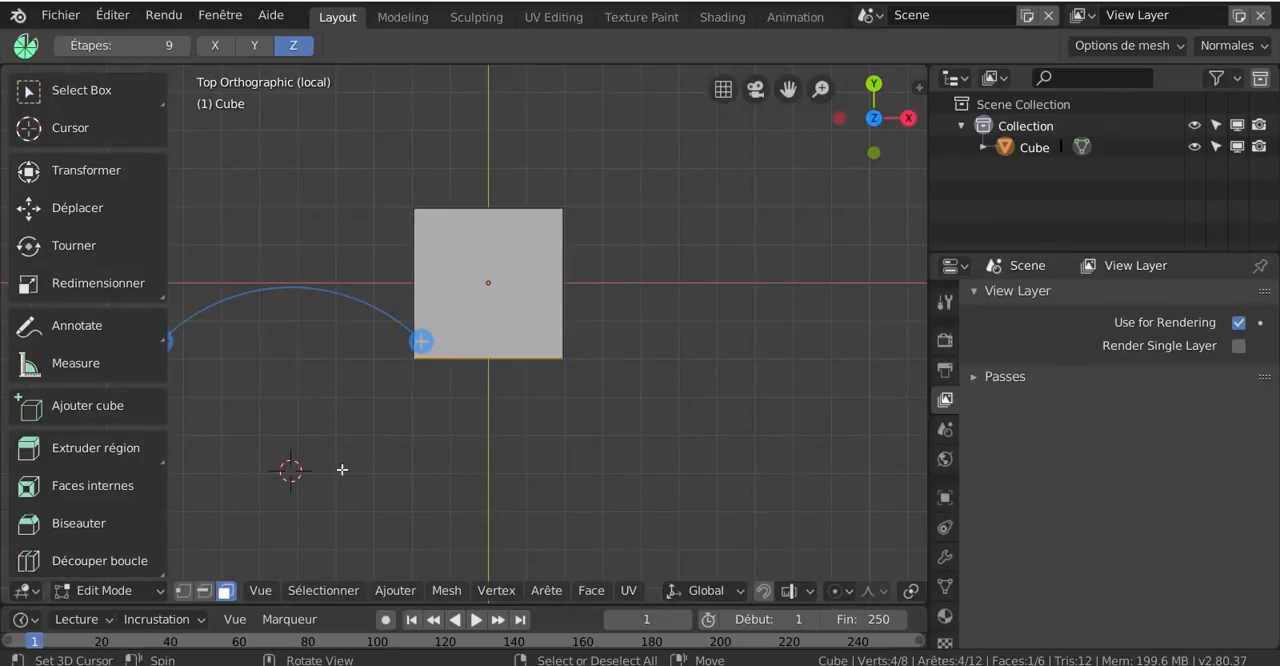
scroll(376, 438, down, 1)
shift+middle_drag(437, 421, 528, 405)
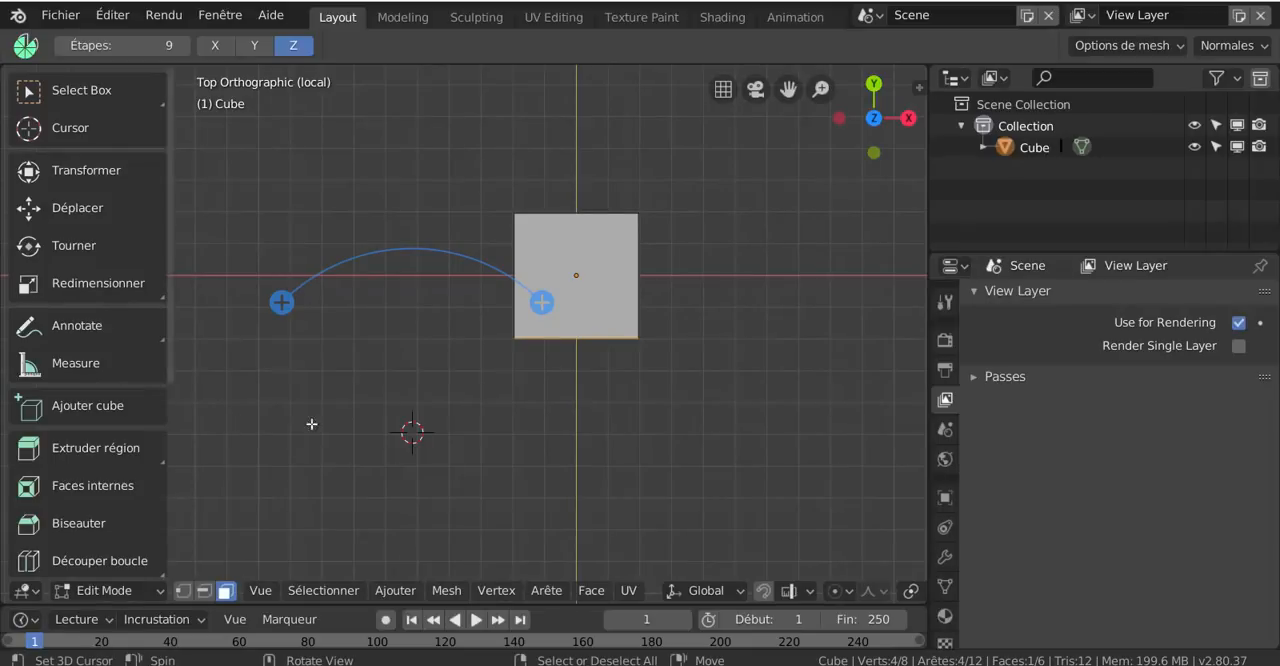
drag(541, 302, 695, 400)
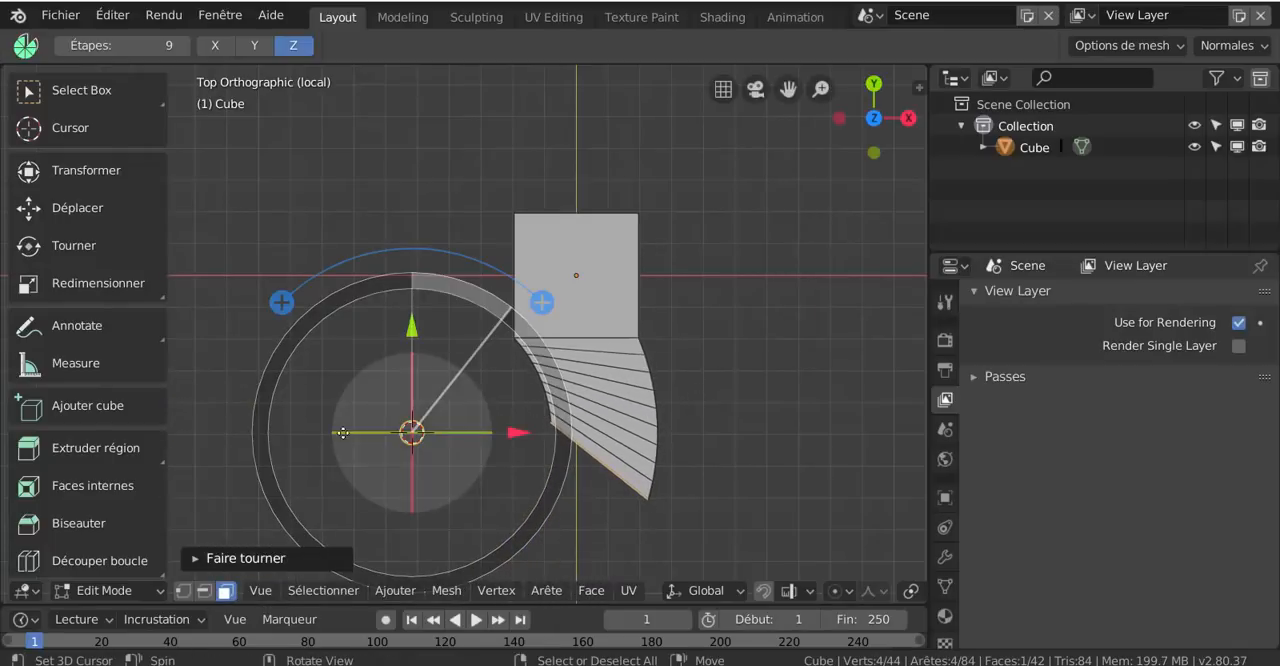
Move the 3D cursor farther left, spin the end face around it twice in 9 steps each, and show the last spin's settings
click(309, 436)
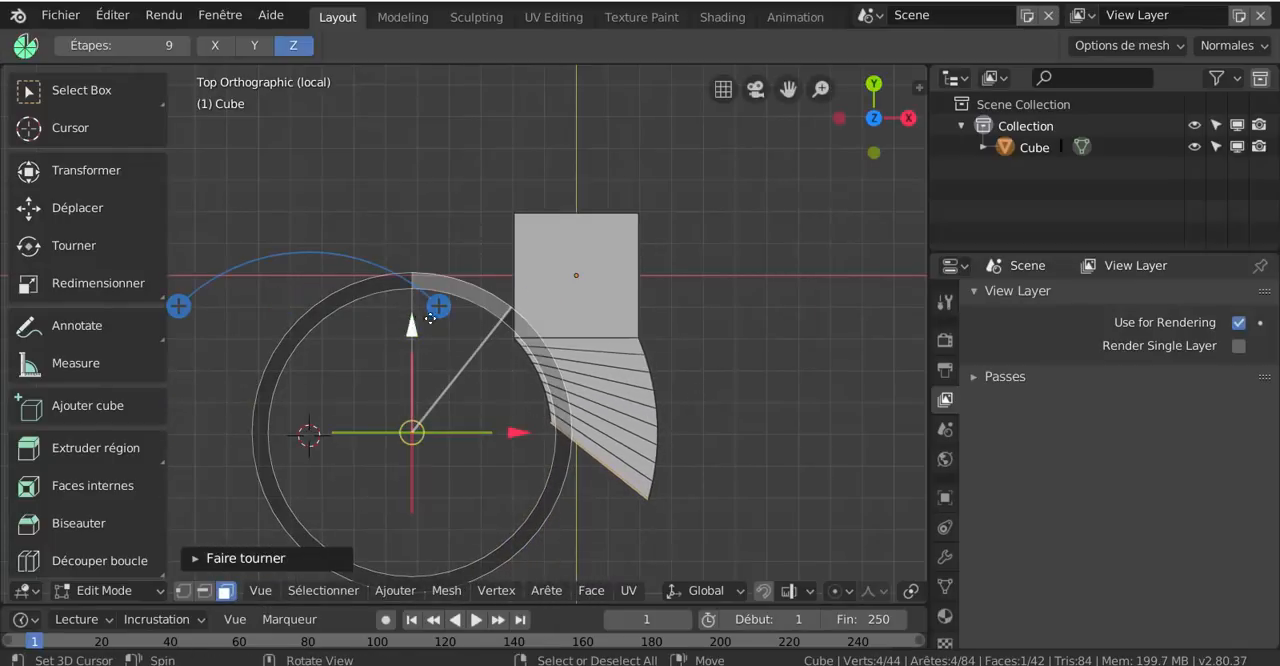
drag(439, 306, 449, 364)
shift+middle_drag(633, 402, 773, 352)
drag(579, 257, 578, 283)
click(292, 558)
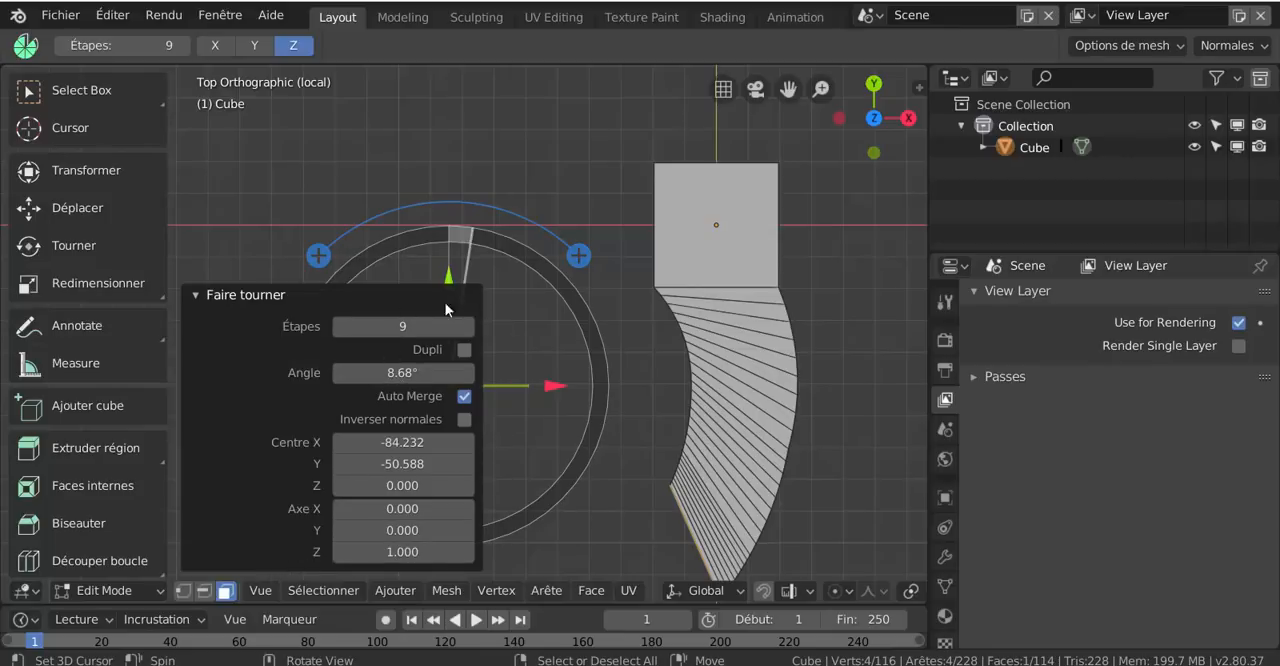
scroll(792, 380, down, 3)
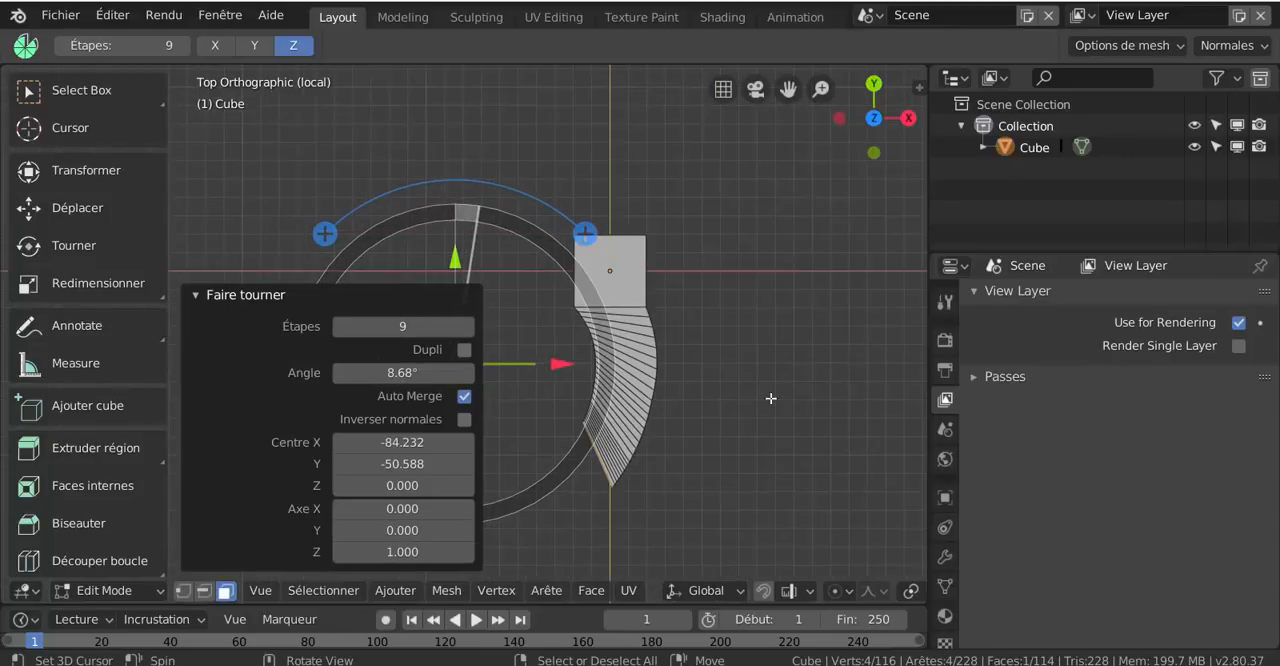
Place the 3D cursor to the right of the curved mesh and spin the end face around it in a wide 9-step arc
click(785, 458)
scroll(435, 347, down, 1)
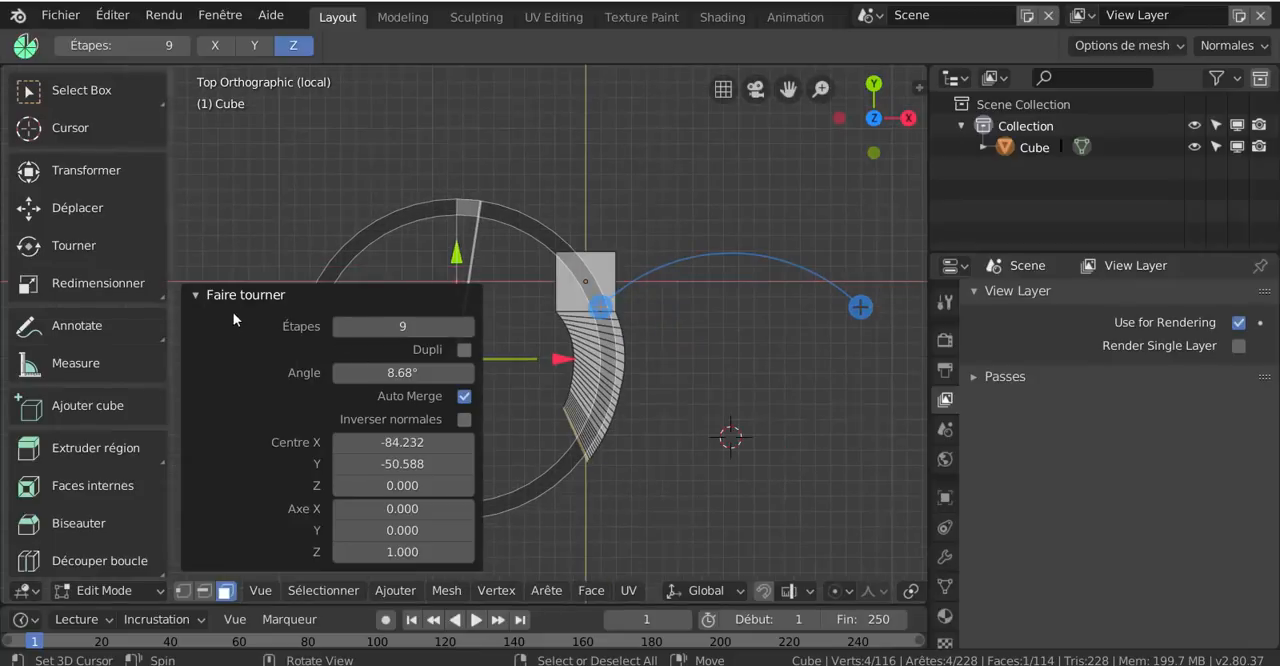
click(195, 294)
drag(857, 306, 491, 511)
scroll(631, 437, down, 3)
shift+middle_drag(683, 491, 626, 423)
scroll(695, 421, up, 2)
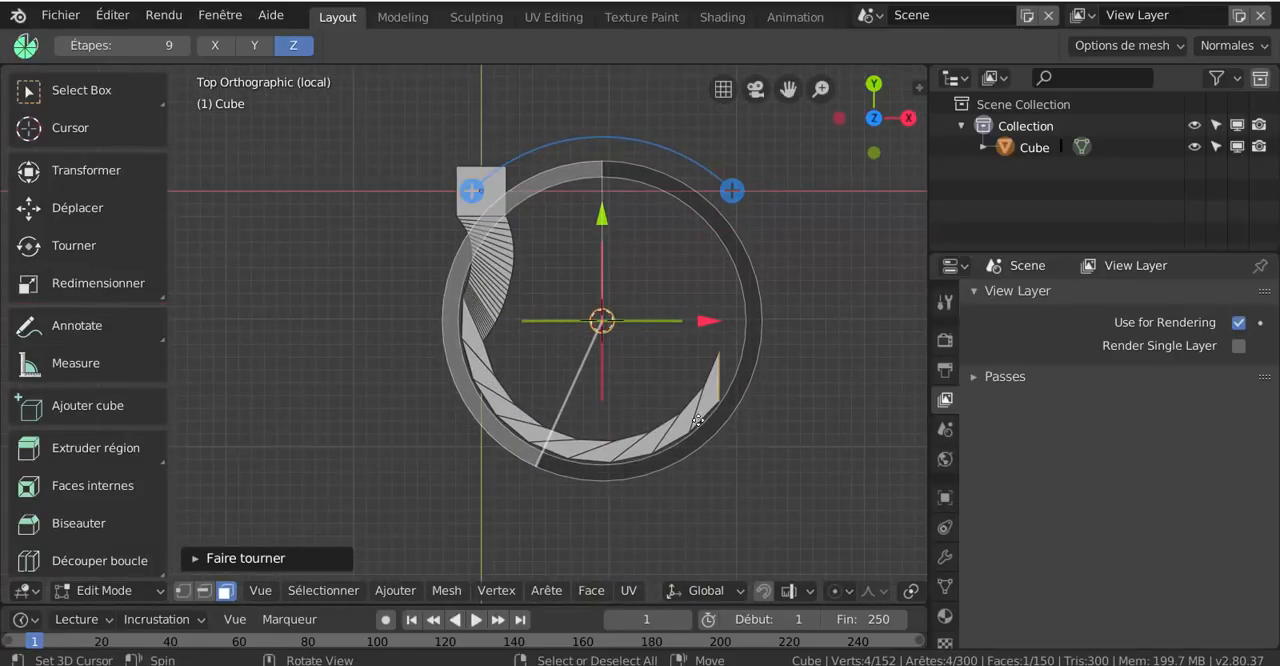
Rotate the end face in the top view and spin it -118° around the 3D cursor in 9 steps
key(r)
click(858, 371)
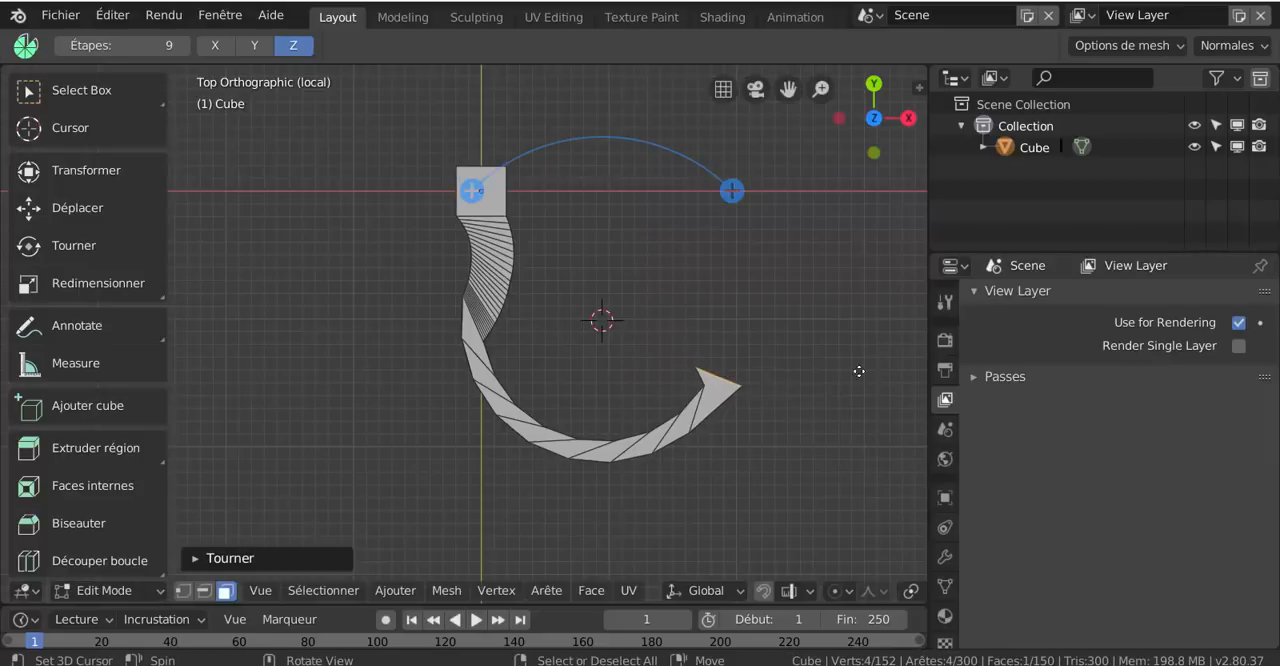
drag(731, 191, 704, 438)
middle_drag(704, 438, 573, 503)
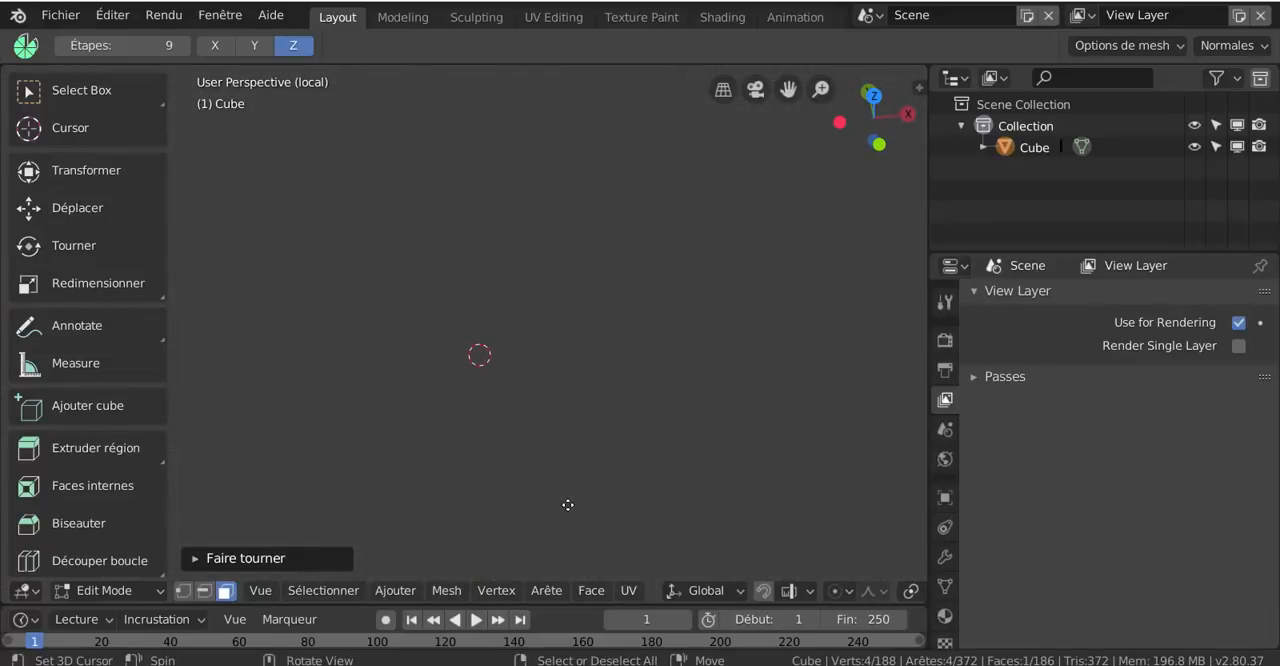
key(KP_1)
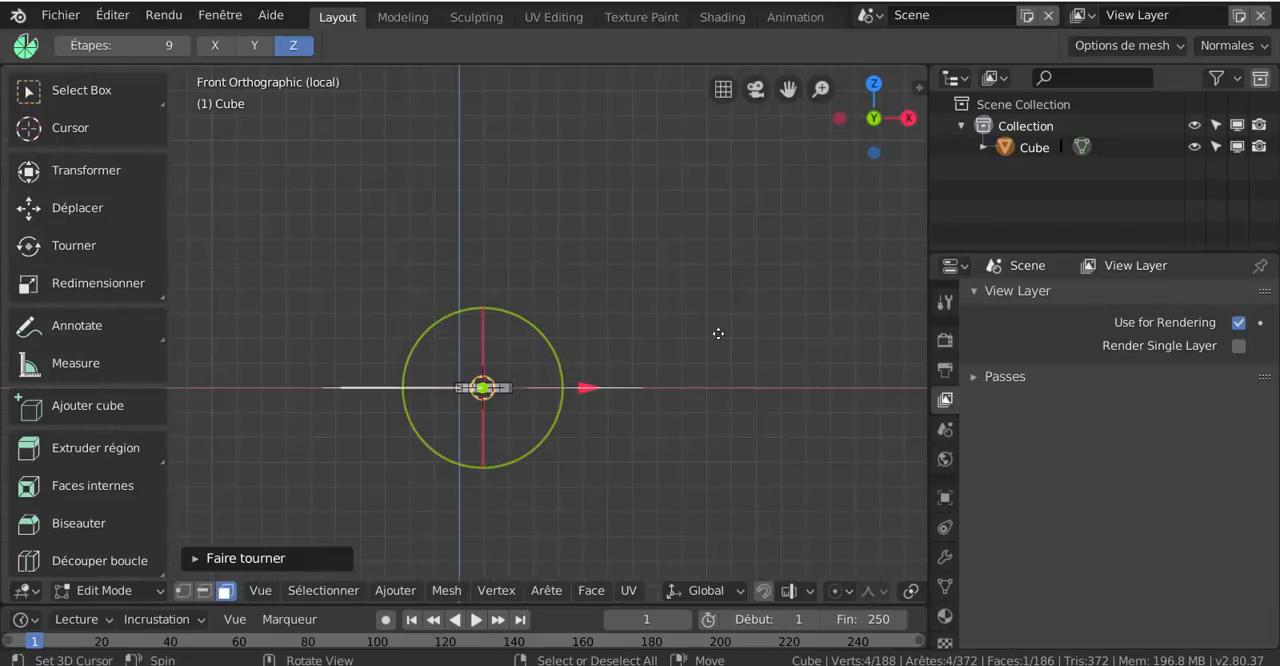
middle_drag(718, 333, 716, 362)
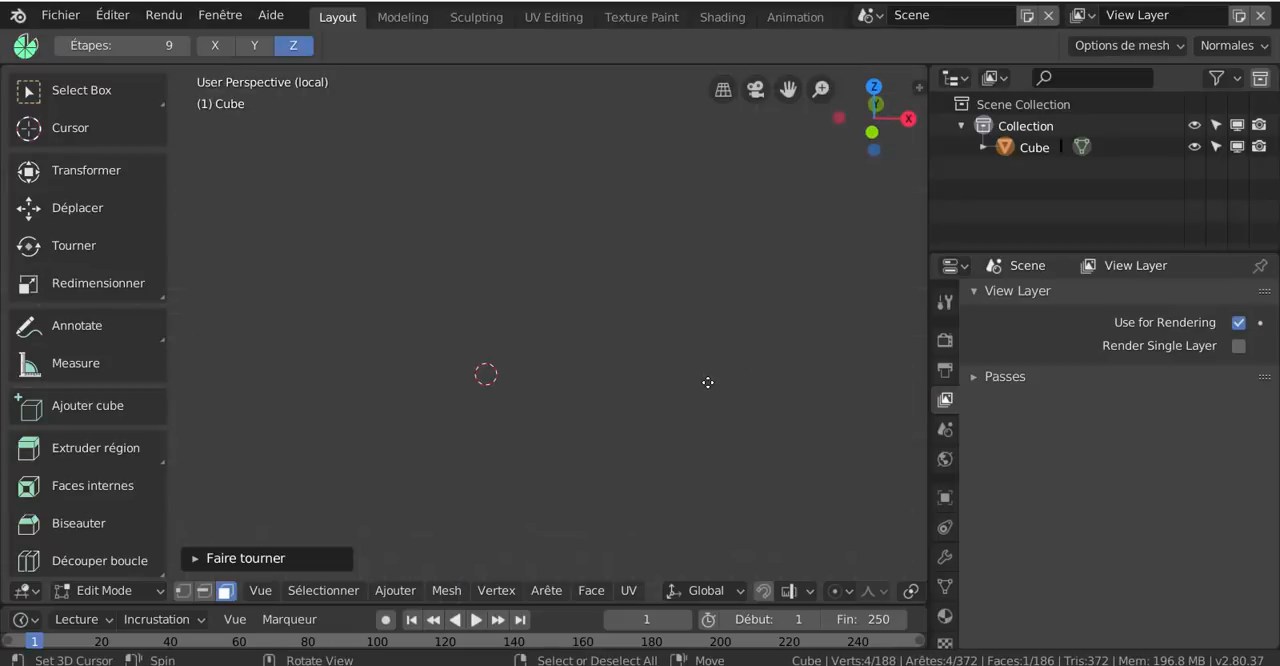
scroll(708, 382, up, 5)
shift+middle_drag(729, 348, 670, 405)
scroll(706, 392, up, 5)
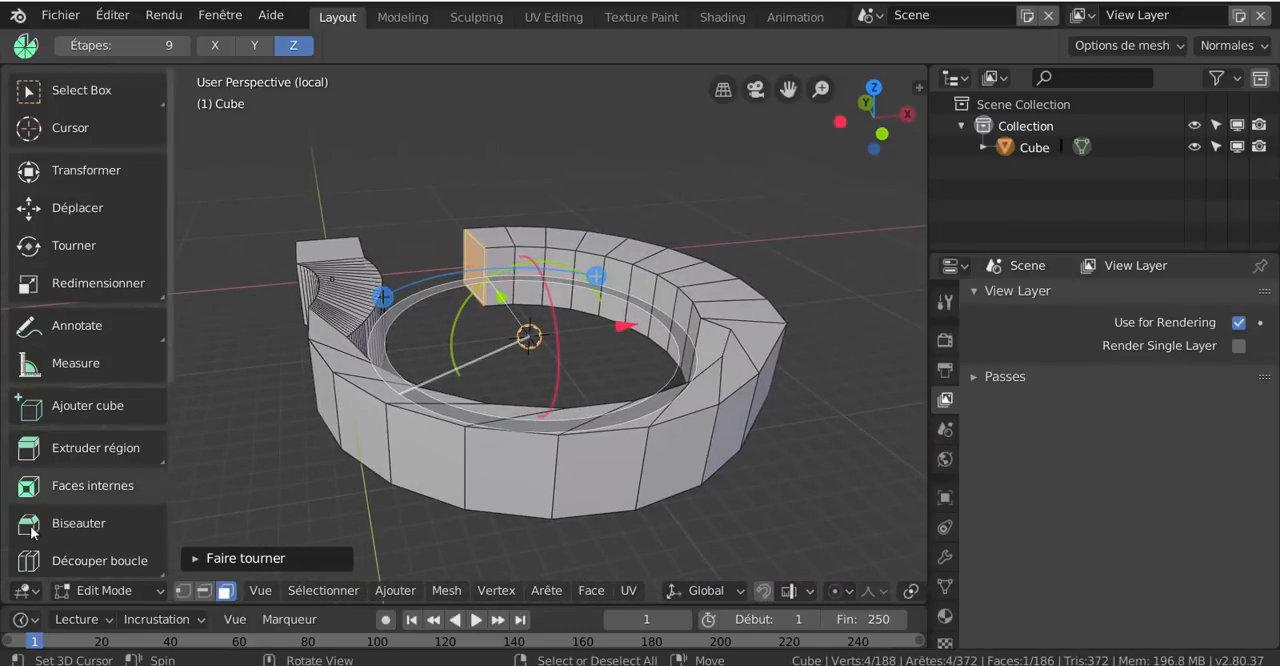
Activate the Smooth (Adoucir) tool and examine its tool variants and the settings of the last spin
scroll(68, 553, down, 2)
scroll(68, 553, down, 2)
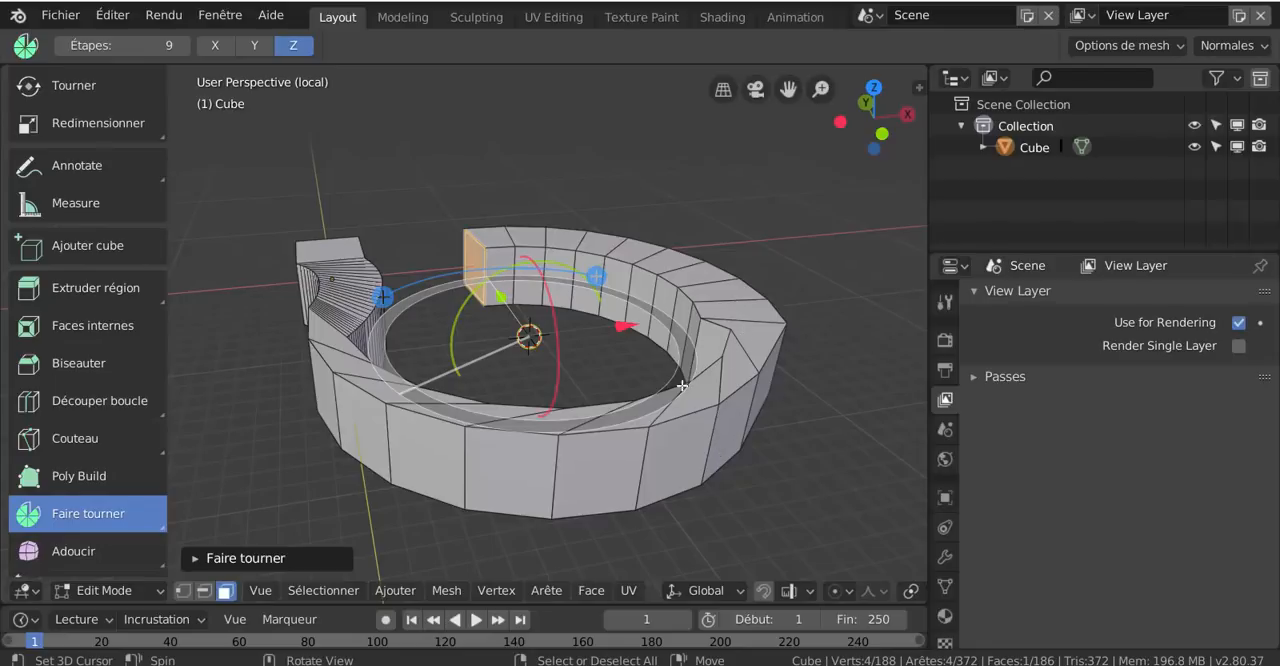
scroll(105, 547, down, 2)
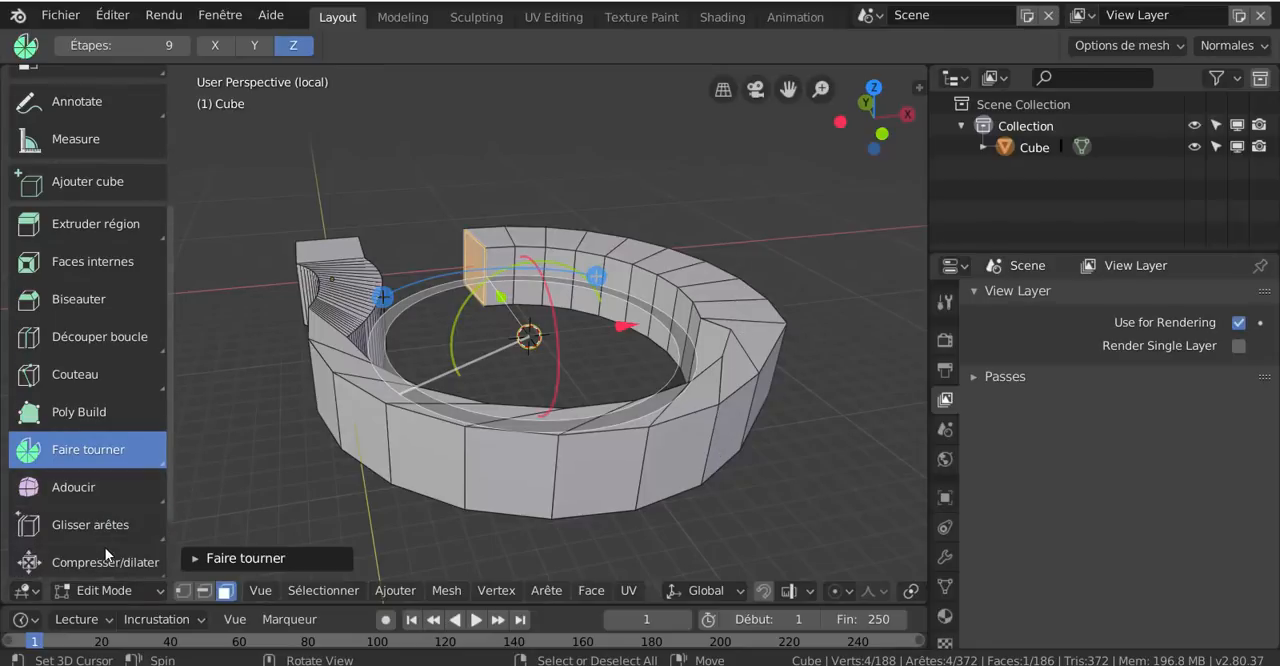
click(71, 488)
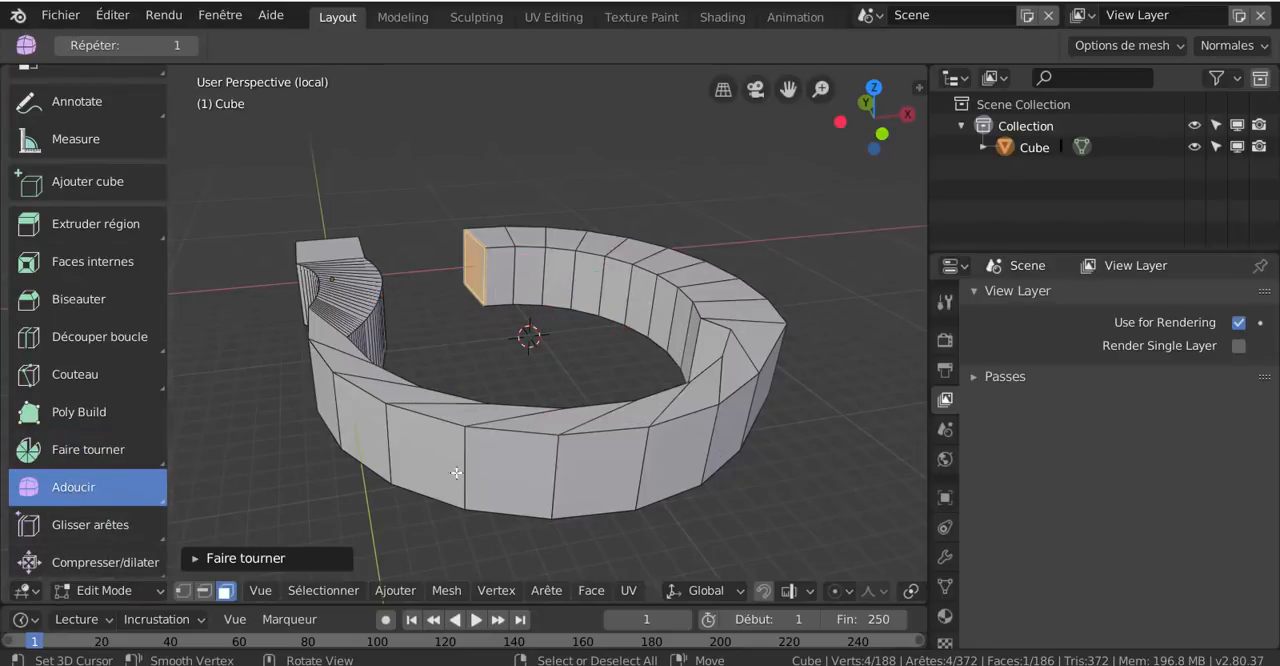
click(300, 559)
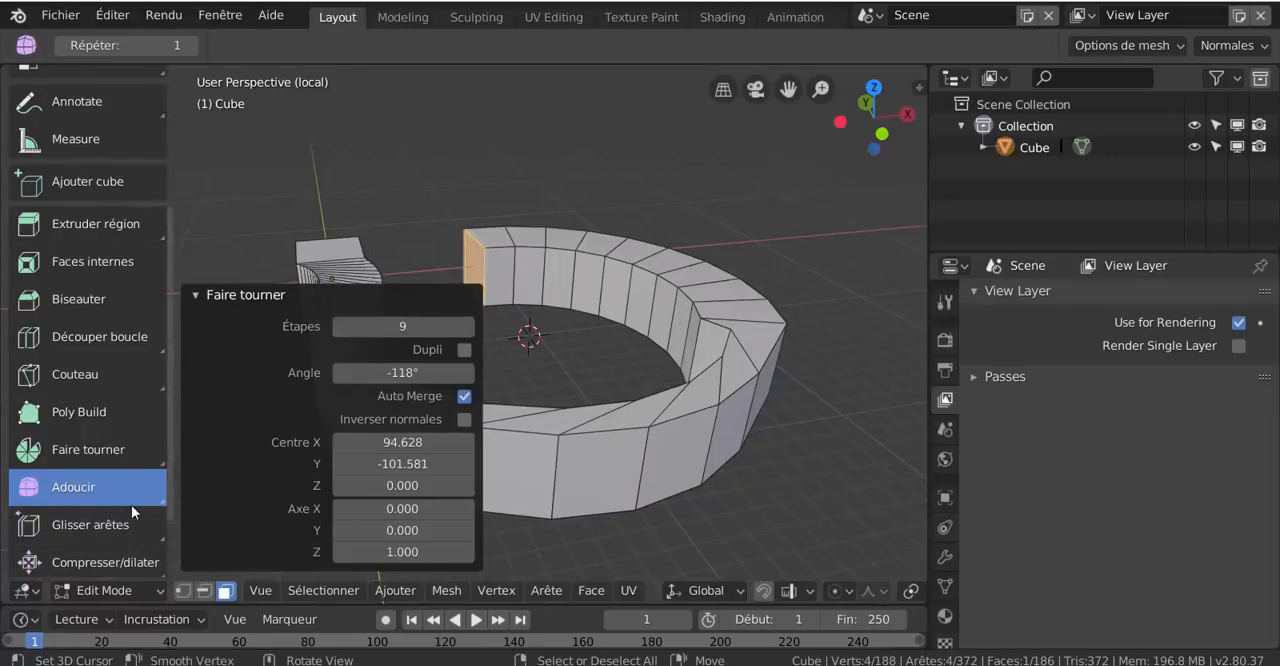
click(164, 501)
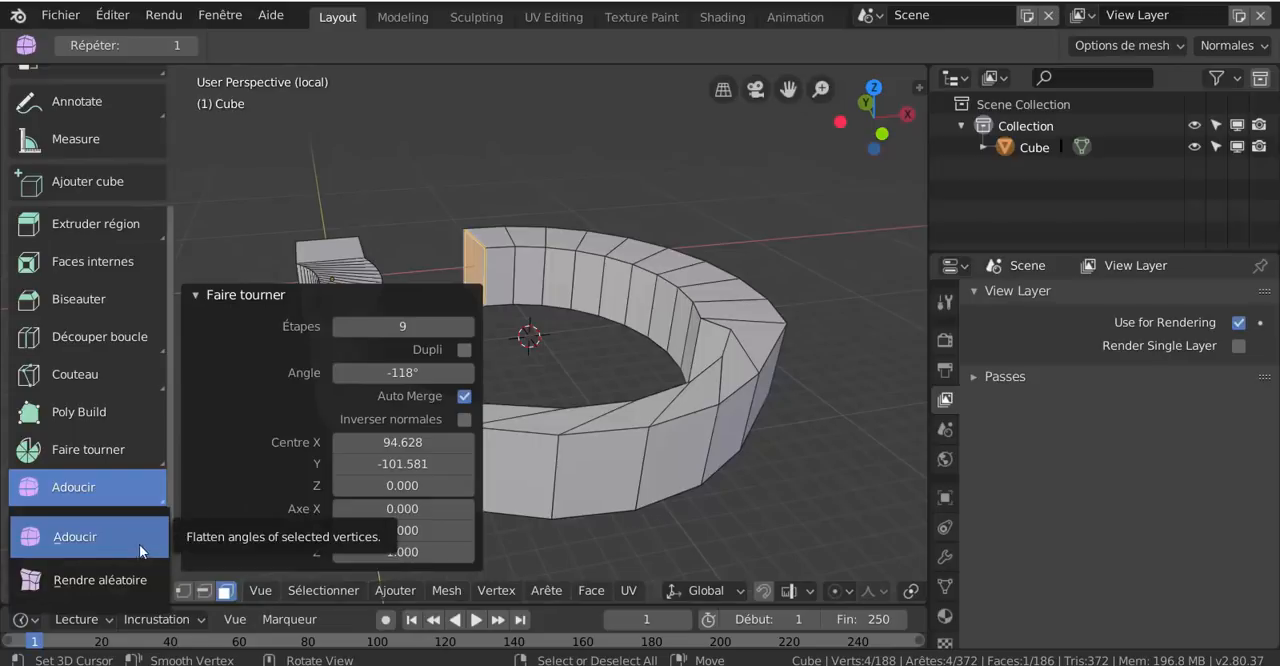
click(139, 545)
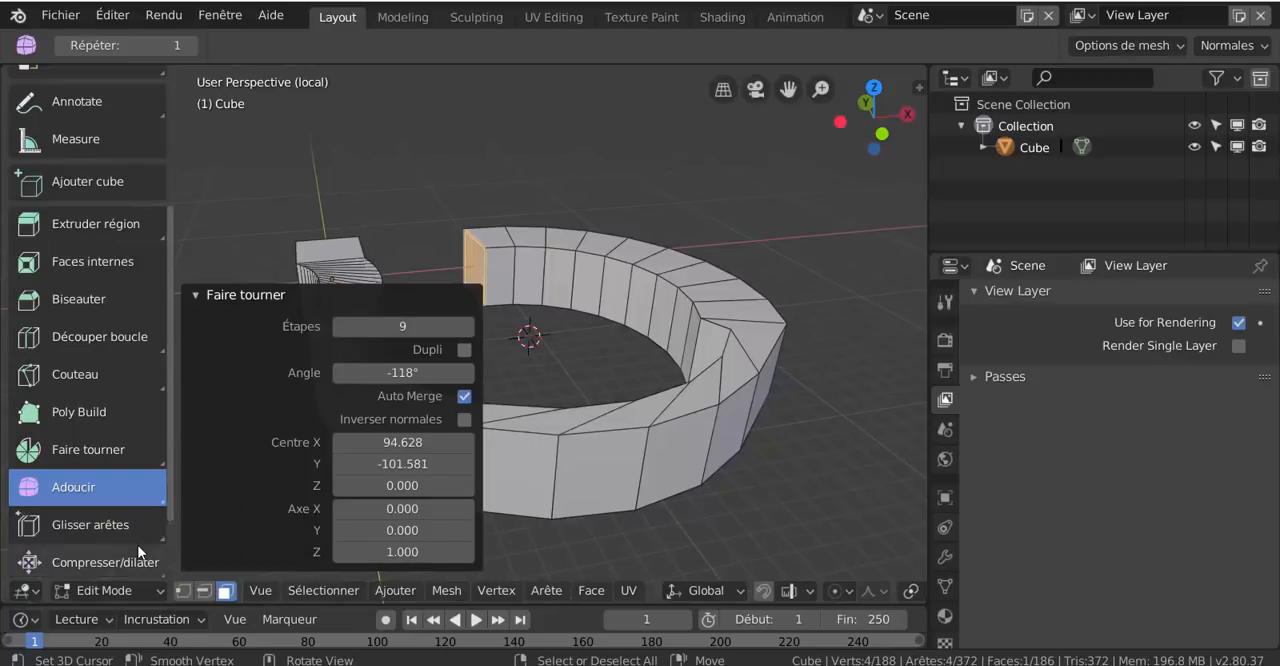
click(204, 297)
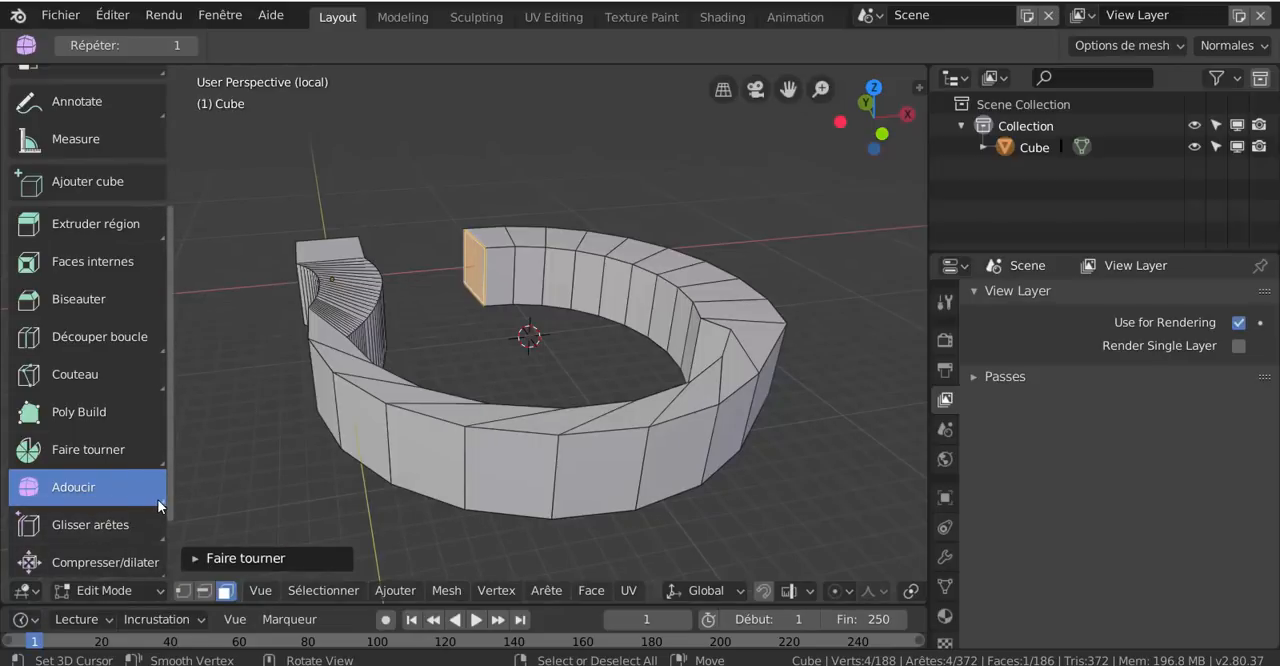
Select the entire mesh and randomize its vertices with the Randomize (Rendre aléatoire) tool
click(162, 502)
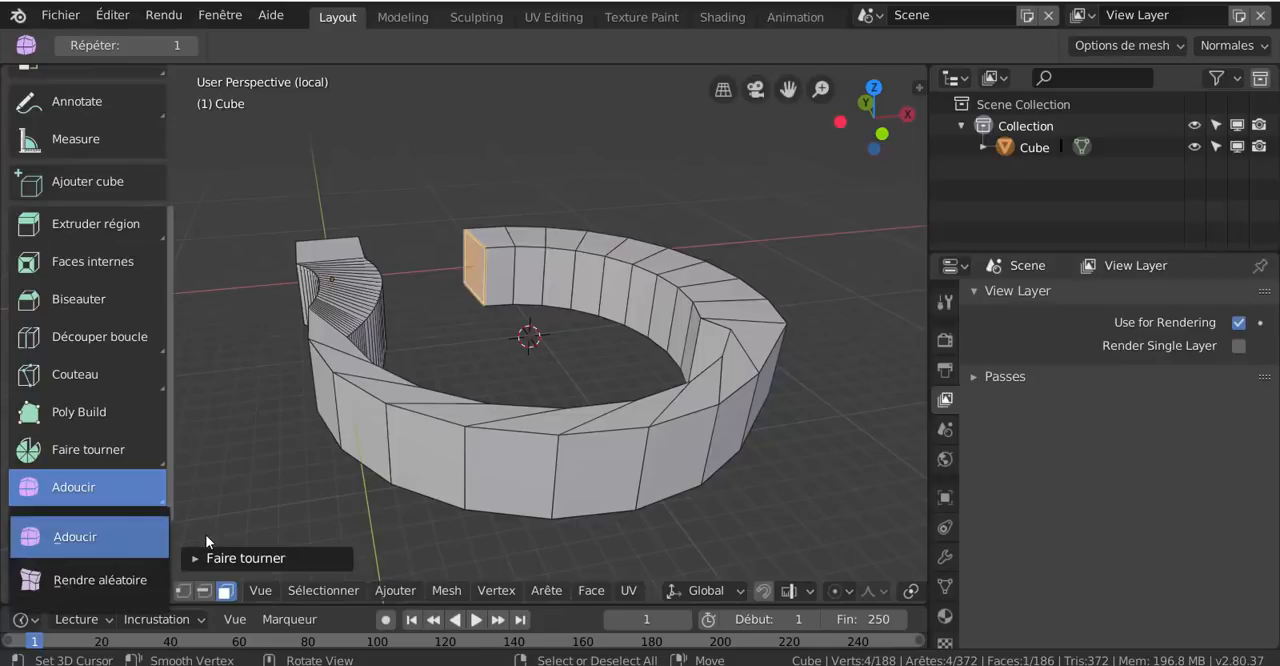
click(111, 582)
scroll(711, 494, down, 3)
drag(714, 496, 809, 509)
key(a)
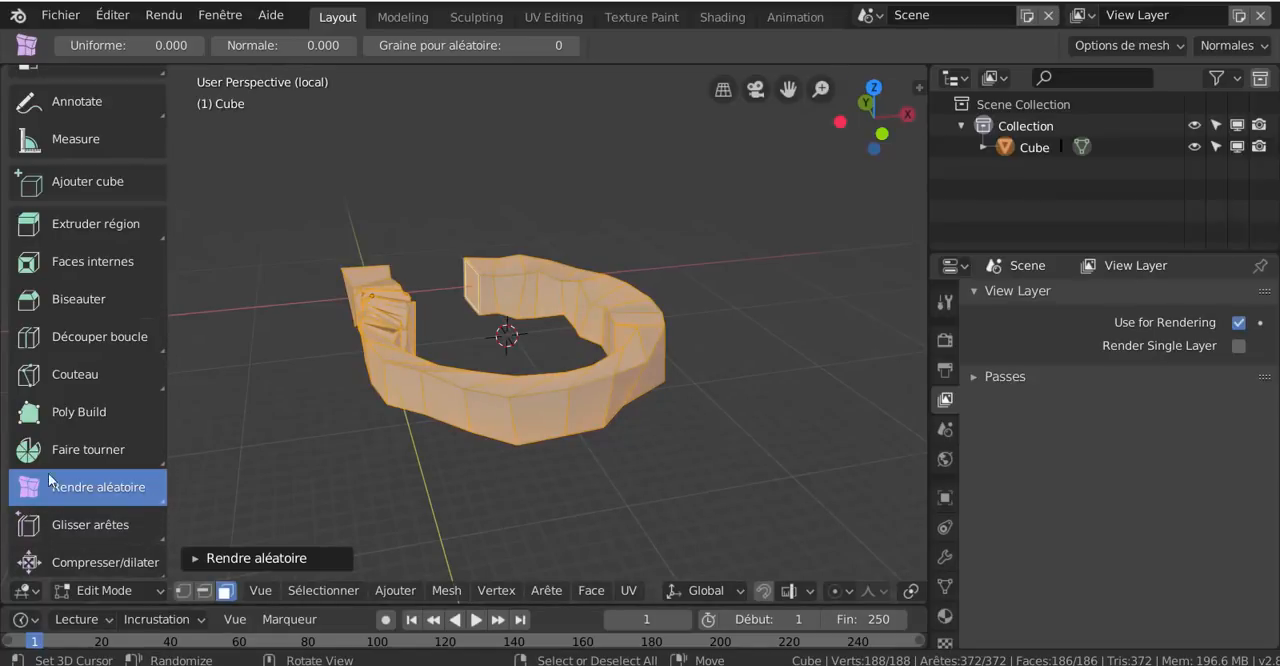
Smooth all vertices of the randomized mesh with the Smooth (Adoucir) tool, using 1 repetition
click(162, 500)
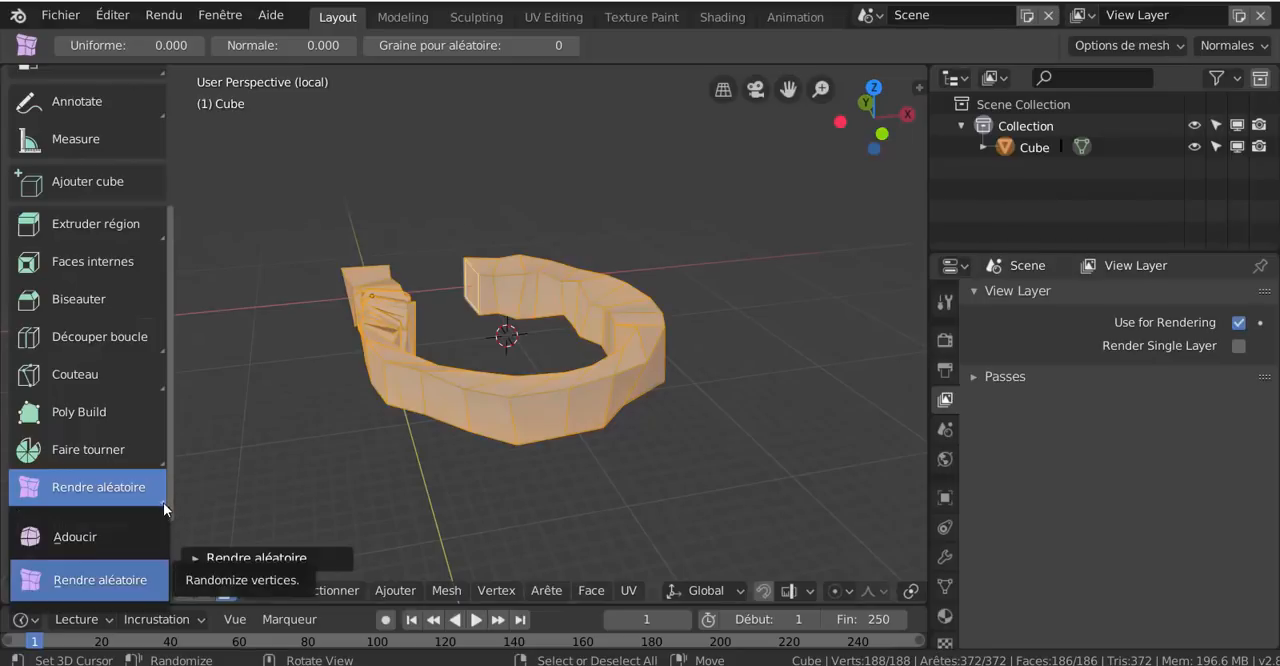
click(113, 533)
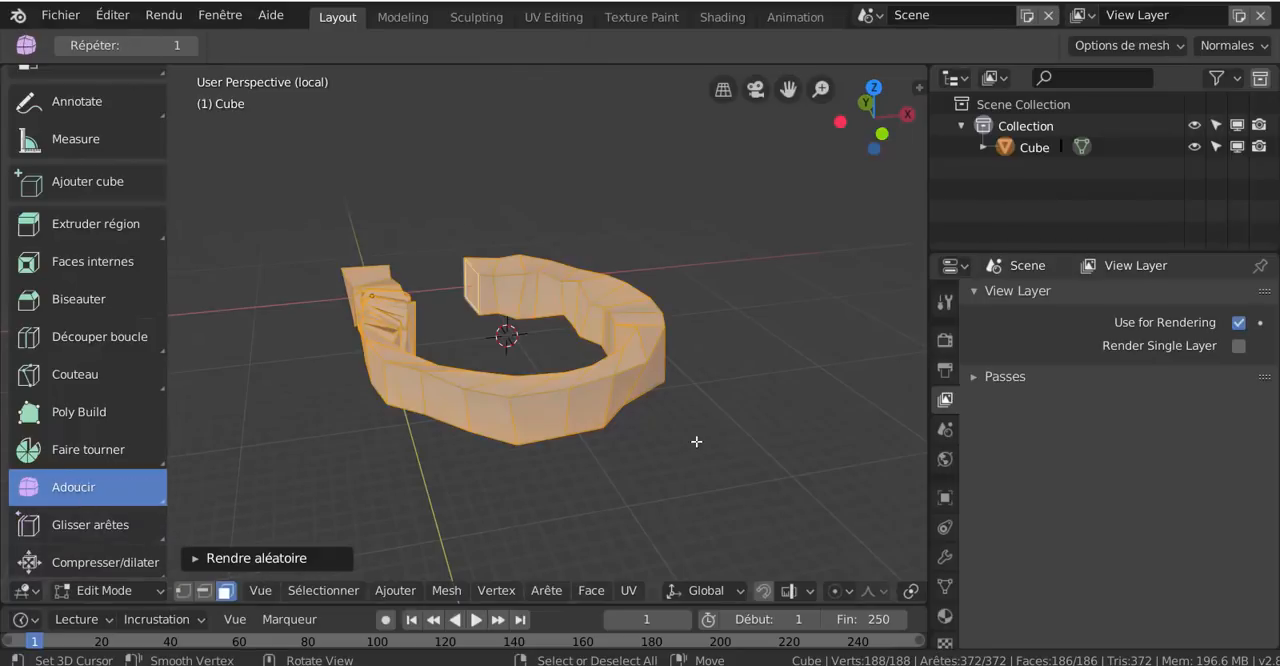
drag(696, 441, 620, 551)
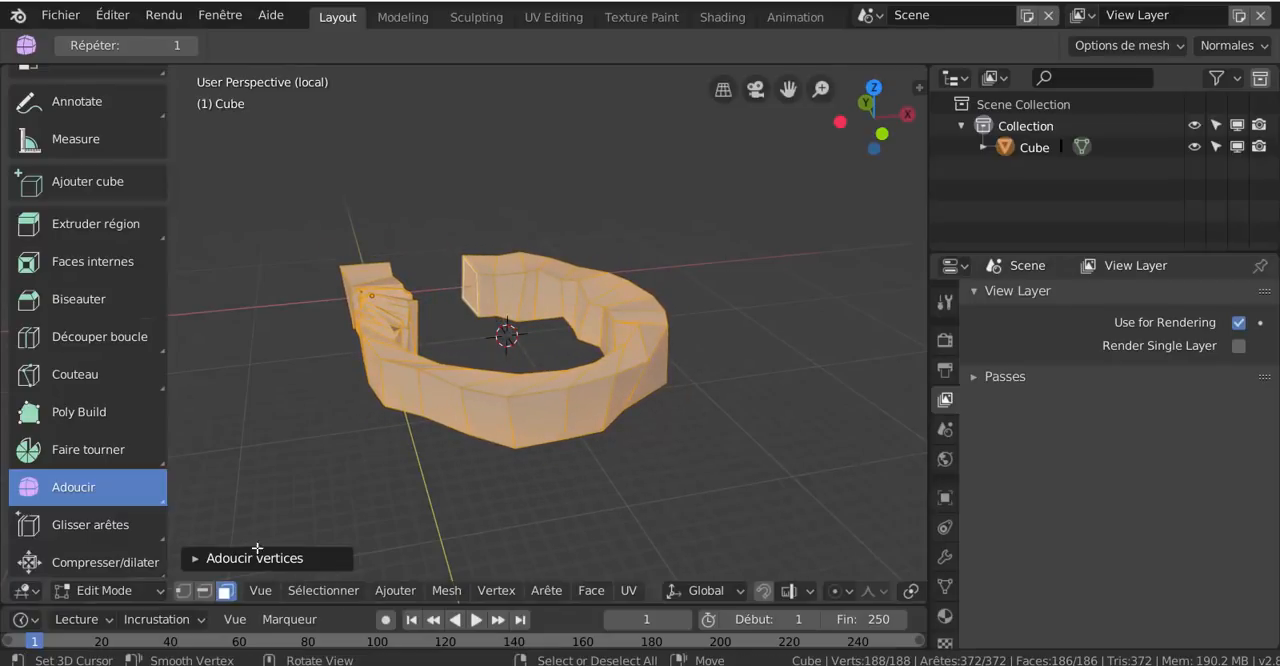
Activate the Edge Slide (Glisser arêtes) tool and, in edge selection mode, slide the diagonal top edge adjoining the front face
click(70, 524)
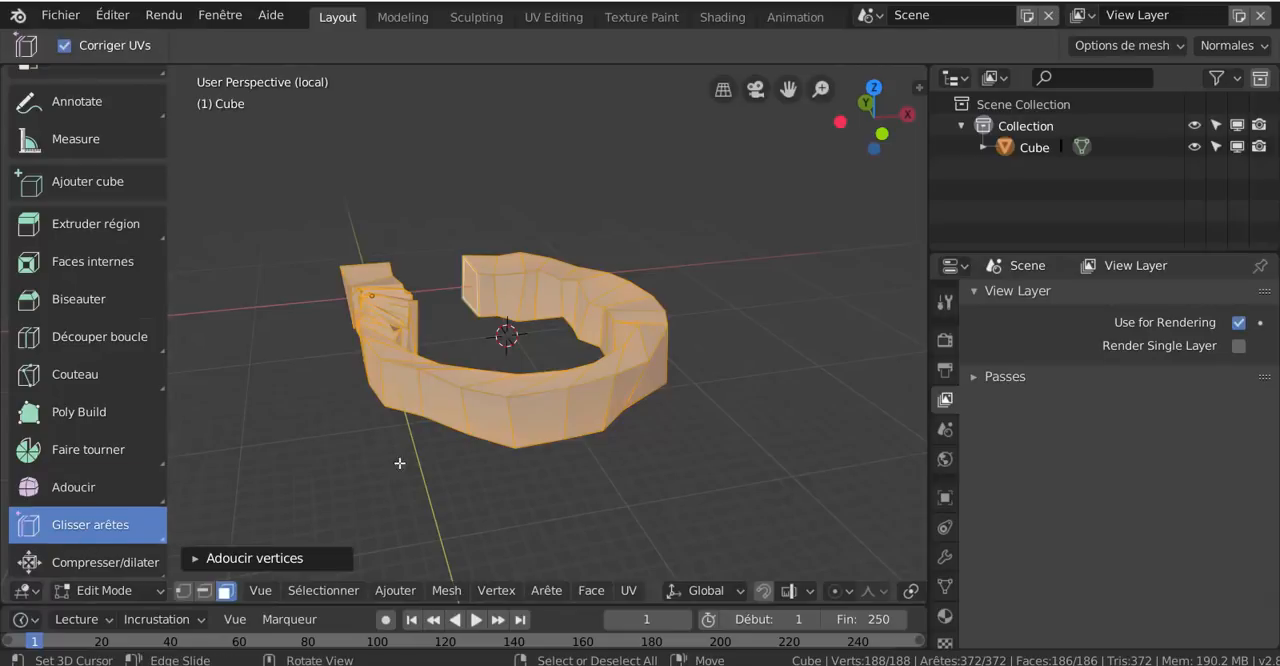
click(510, 418)
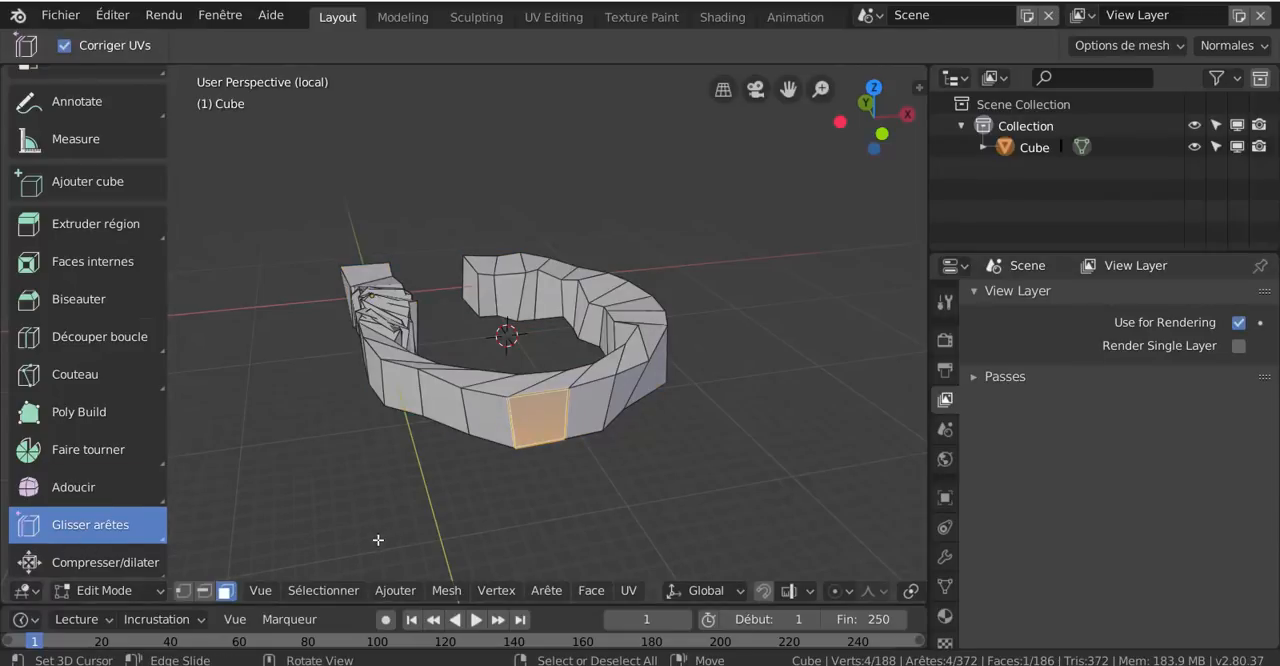
click(209, 594)
scroll(583, 437, up, 2)
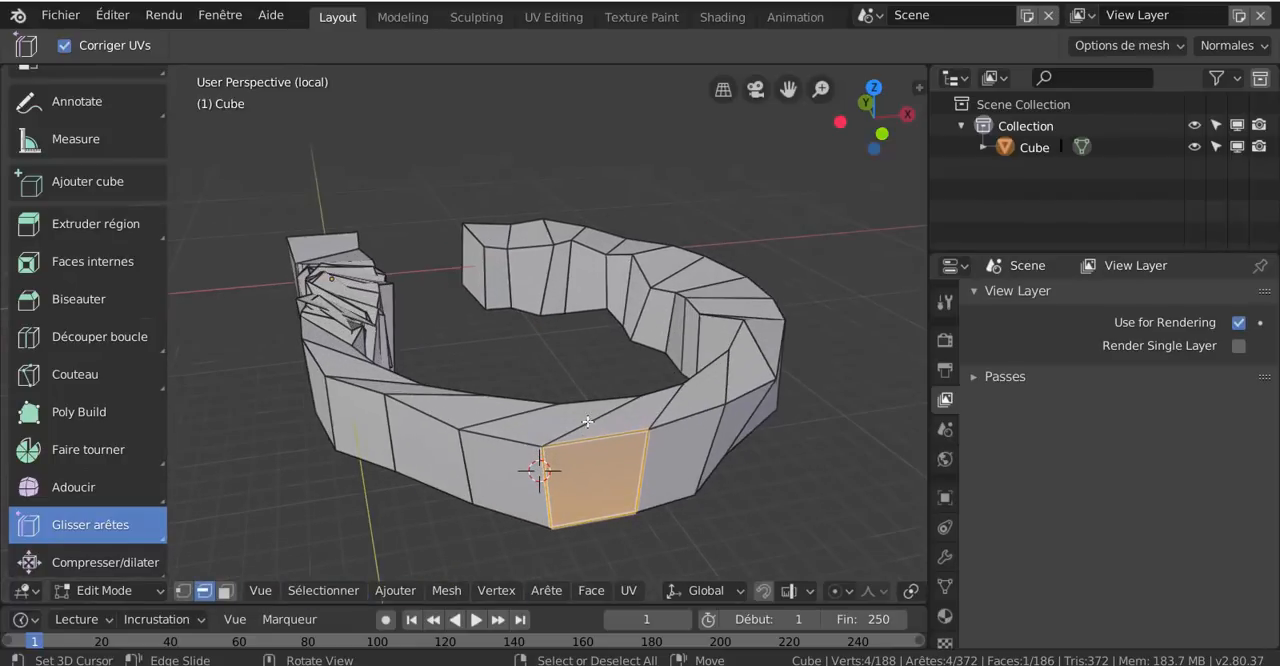
click(587, 421)
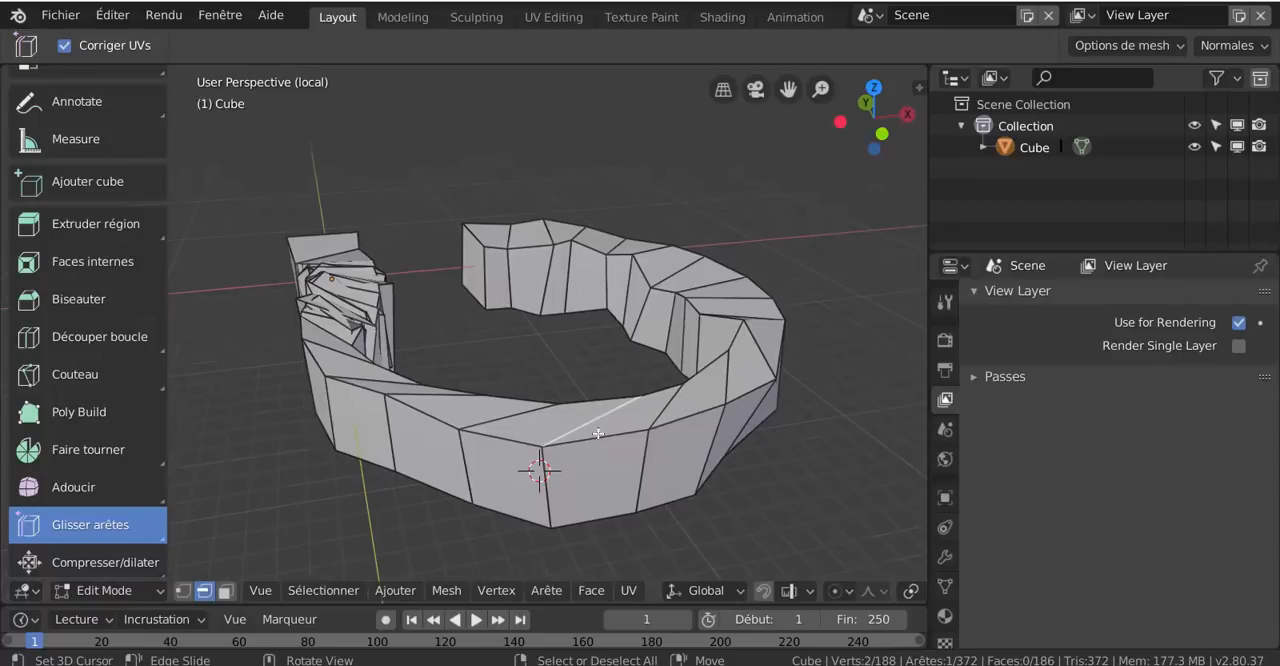
drag(714, 502, 756, 528)
scroll(714, 496, down, 4)
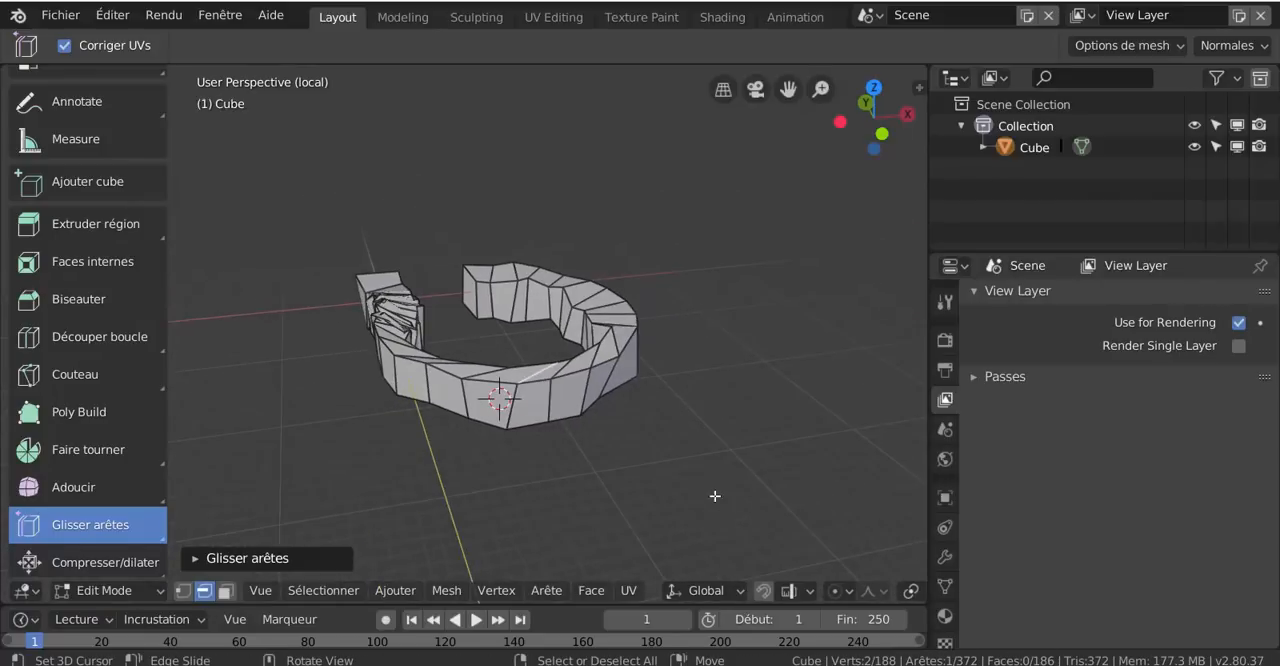
Slide the front face's vertical edge and its upper horizontal edge, and check the variants of the Edge Slide (Glisser arêtes) tool
scroll(629, 512, up, 3)
click(553, 457)
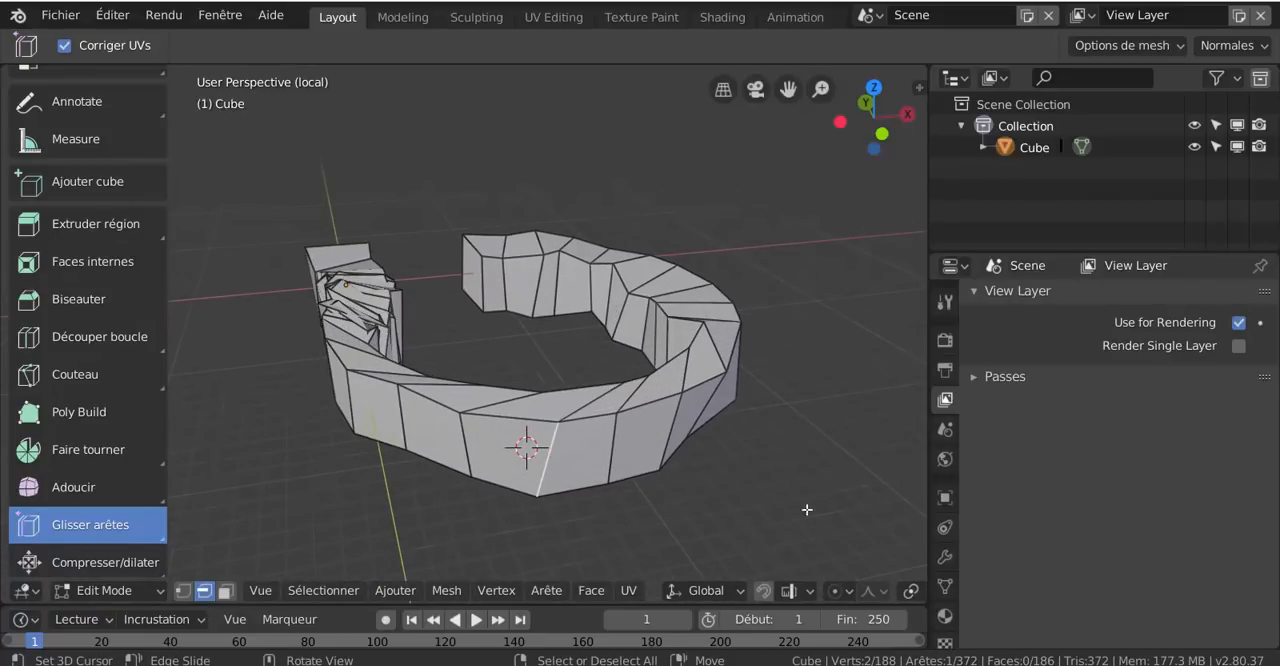
drag(811, 528, 780, 527)
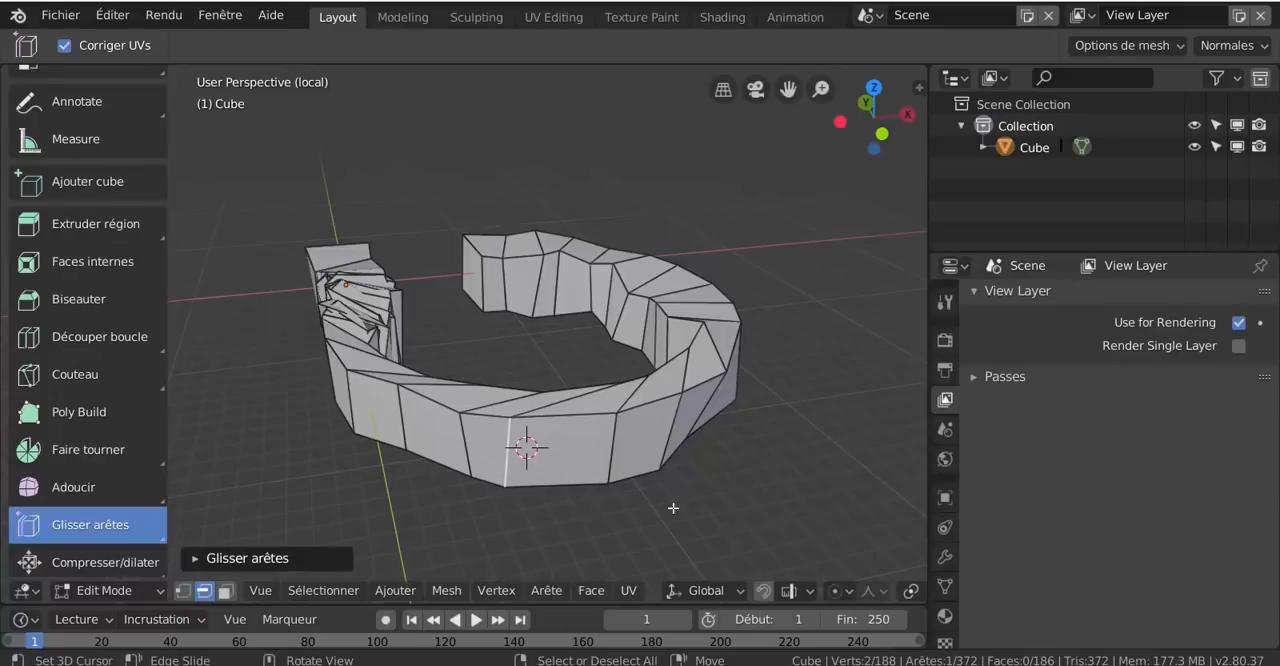
drag(757, 451, 766, 484)
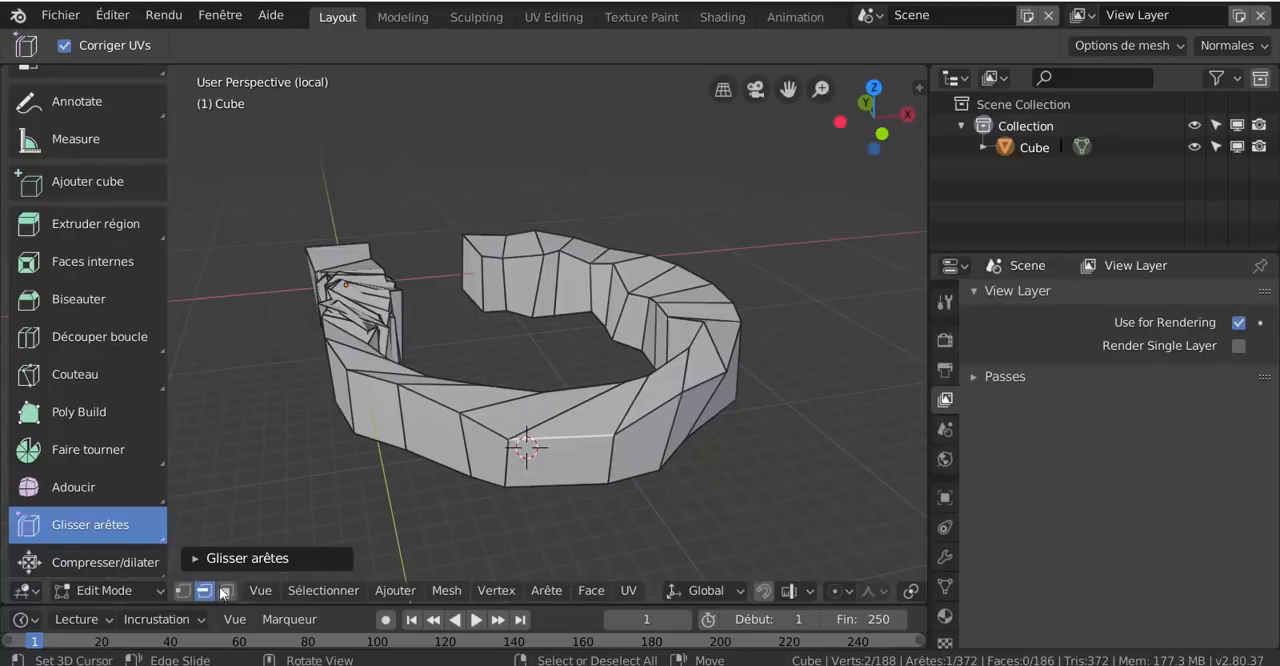
click(163, 539)
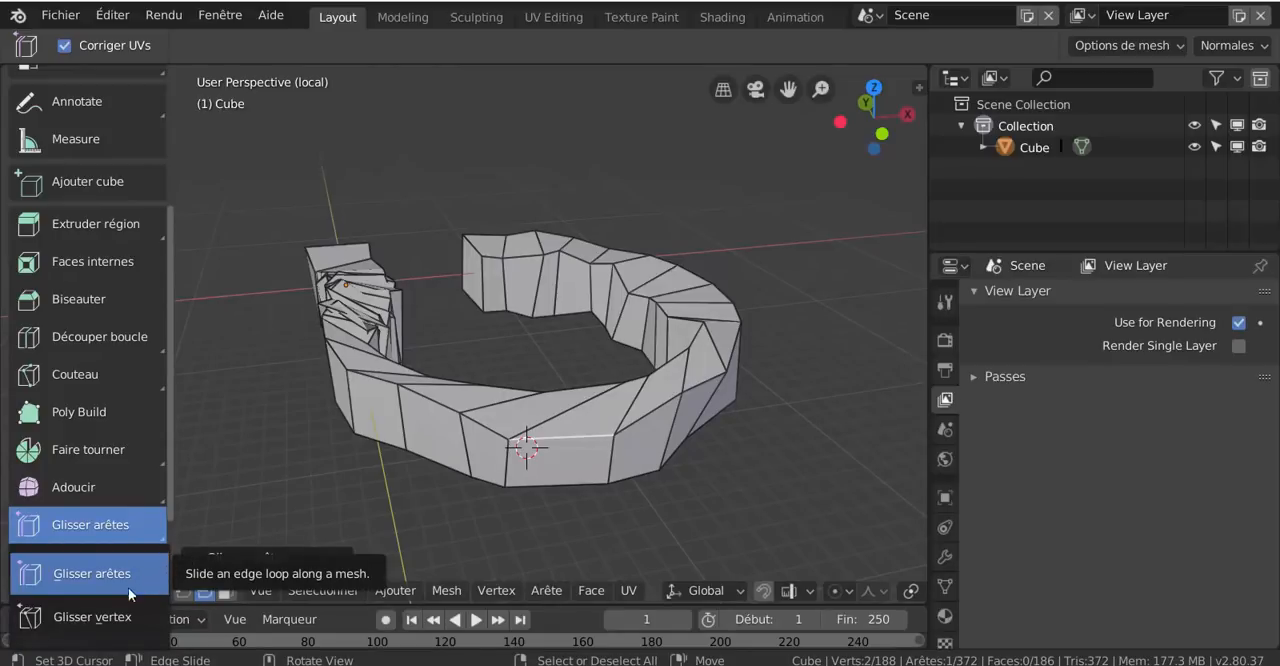
scroll(320, 493, down, 2)
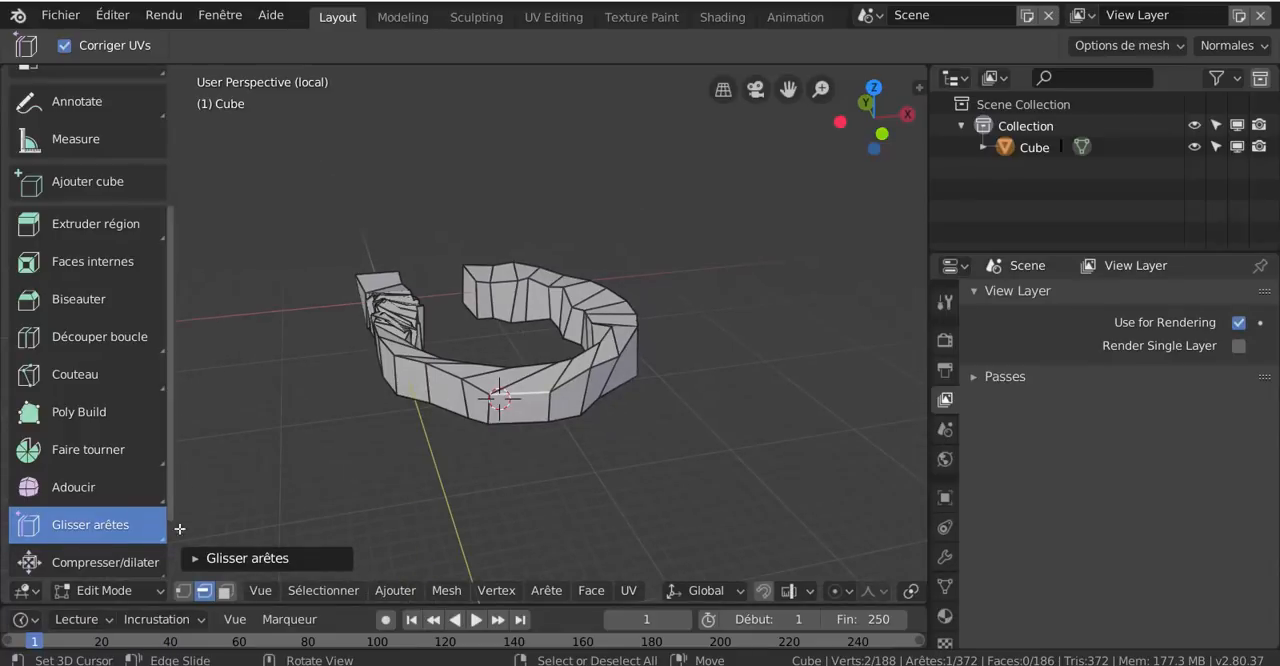
Activate the Shrink/Fatten (Compresser/dilater) tool and apply it slightly to the selected upper edge of the front face
scroll(114, 568, down, 1)
scroll(114, 568, down, 2)
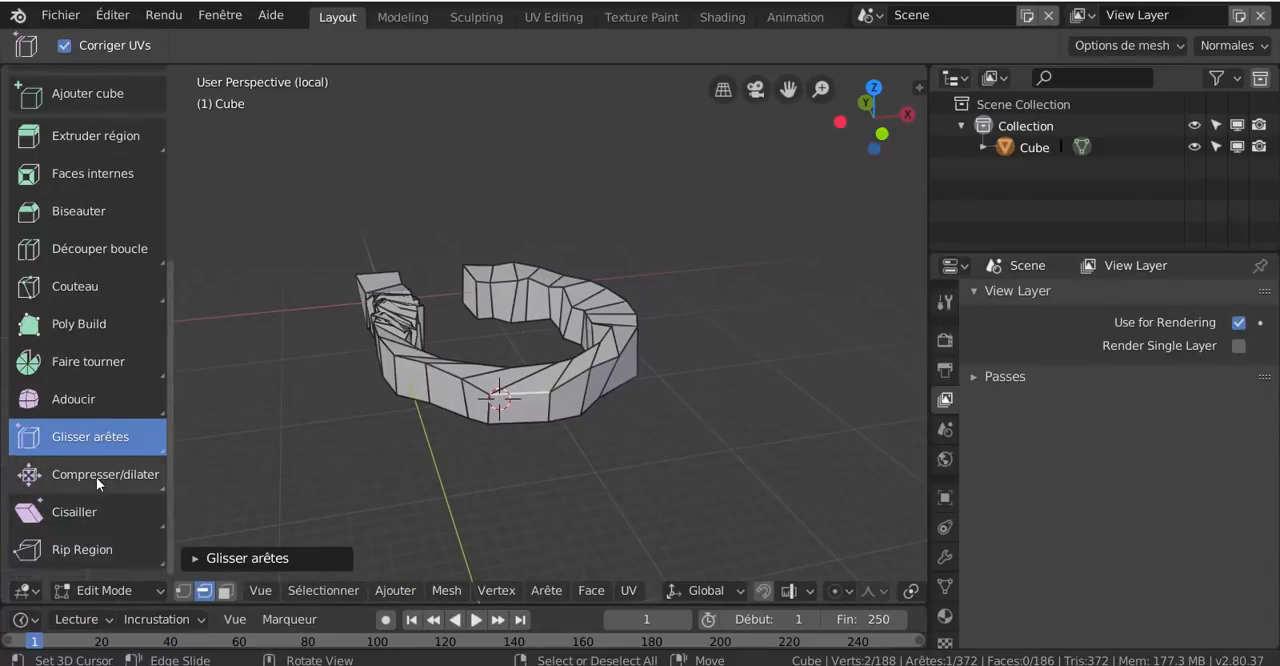
click(105, 474)
click(161, 489)
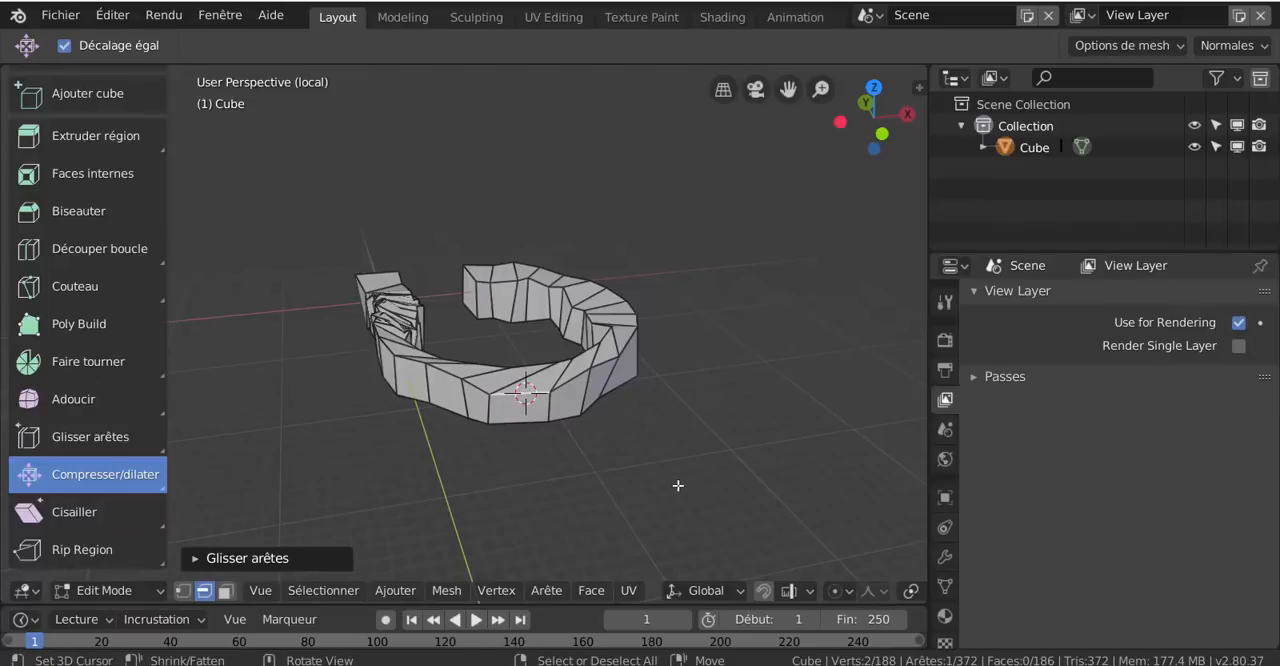
mouse_move(678, 485)
mouse_down()
mouse_move(720, 506)
mouse_move(674, 481)
mouse_move(687, 486)
mouse_up()
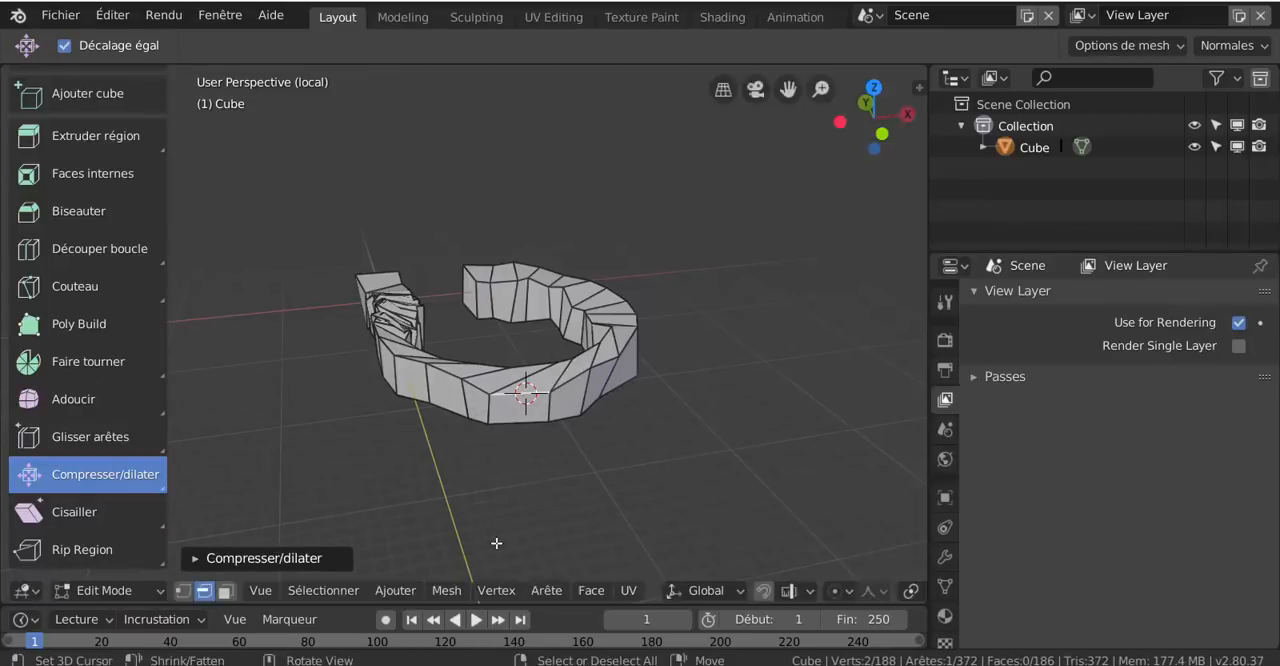
In face selection mode, push the front face outward with Shrink/Fatten (Compresser/dilater) and check the tool's variants
scroll(496, 543, up, 2)
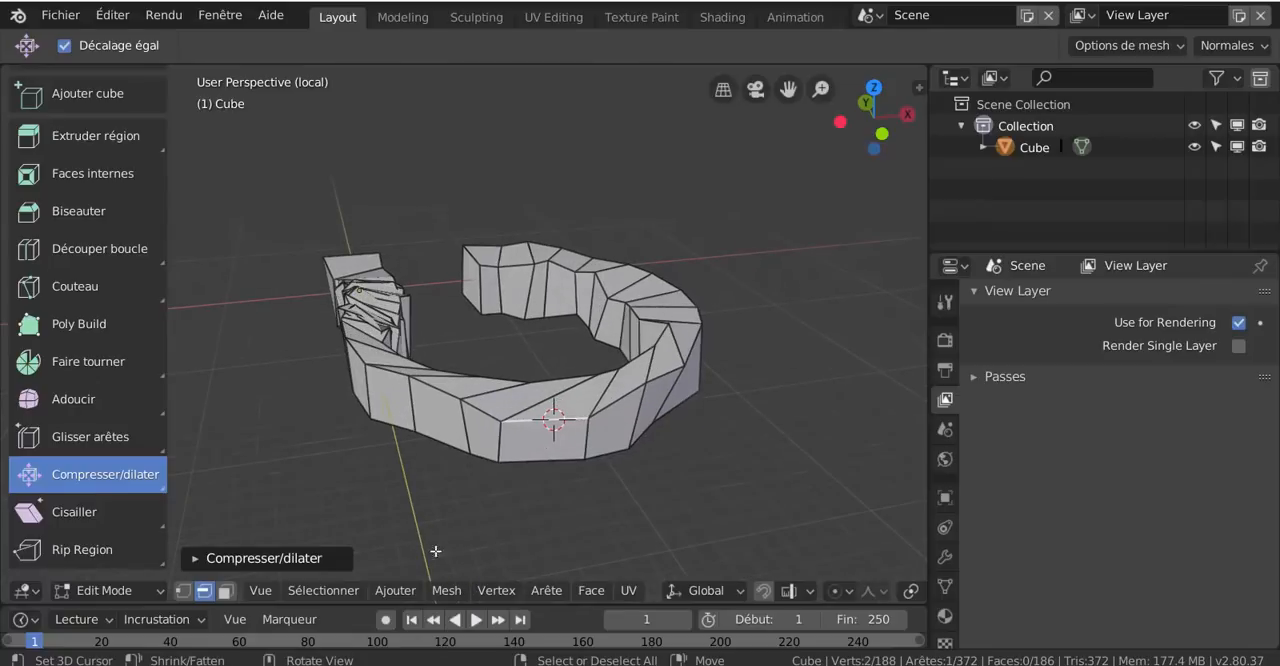
click(224, 591)
click(537, 442)
scroll(631, 520, down, 1)
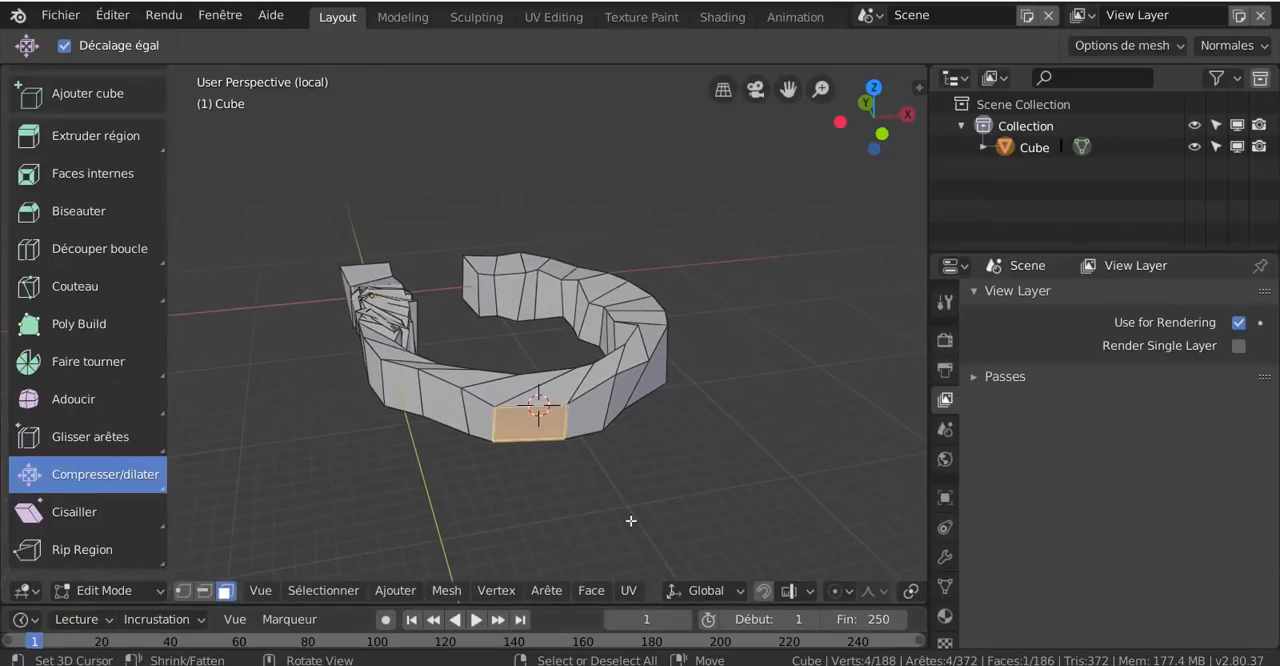
mouse_move(759, 513)
mouse_down()
mouse_move(746, 506)
mouse_move(779, 518)
mouse_up()
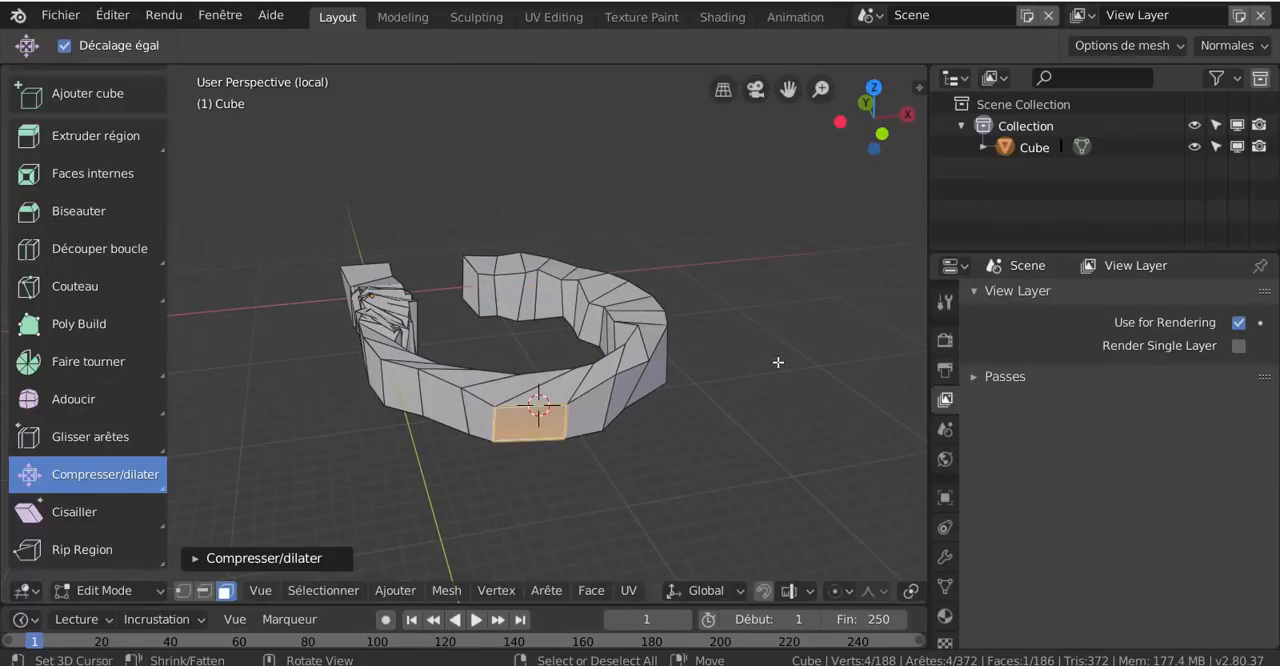
drag(780, 370, 781, 362)
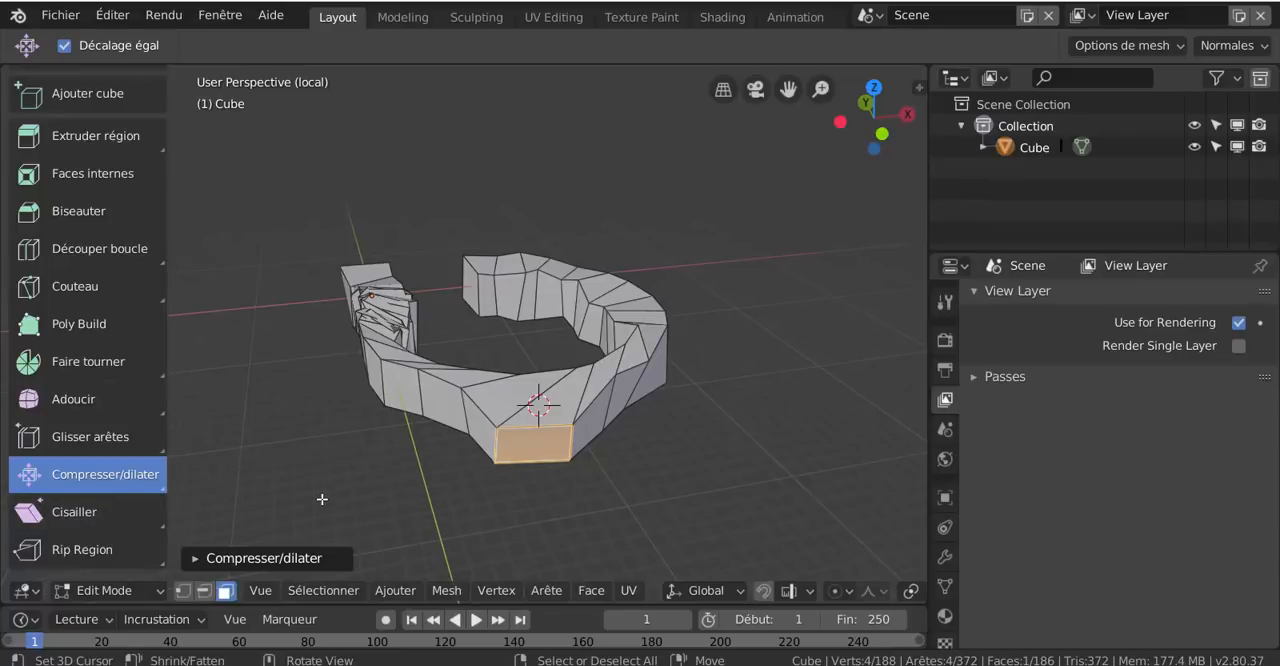
click(170, 493)
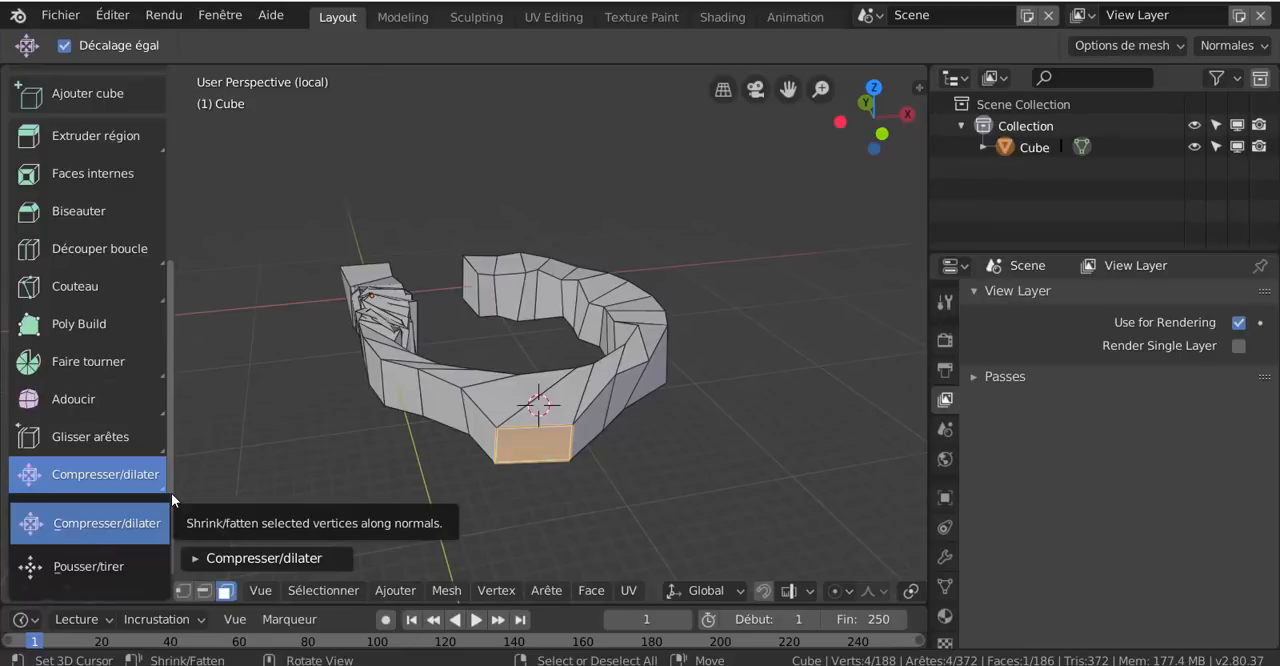
key(Escape)
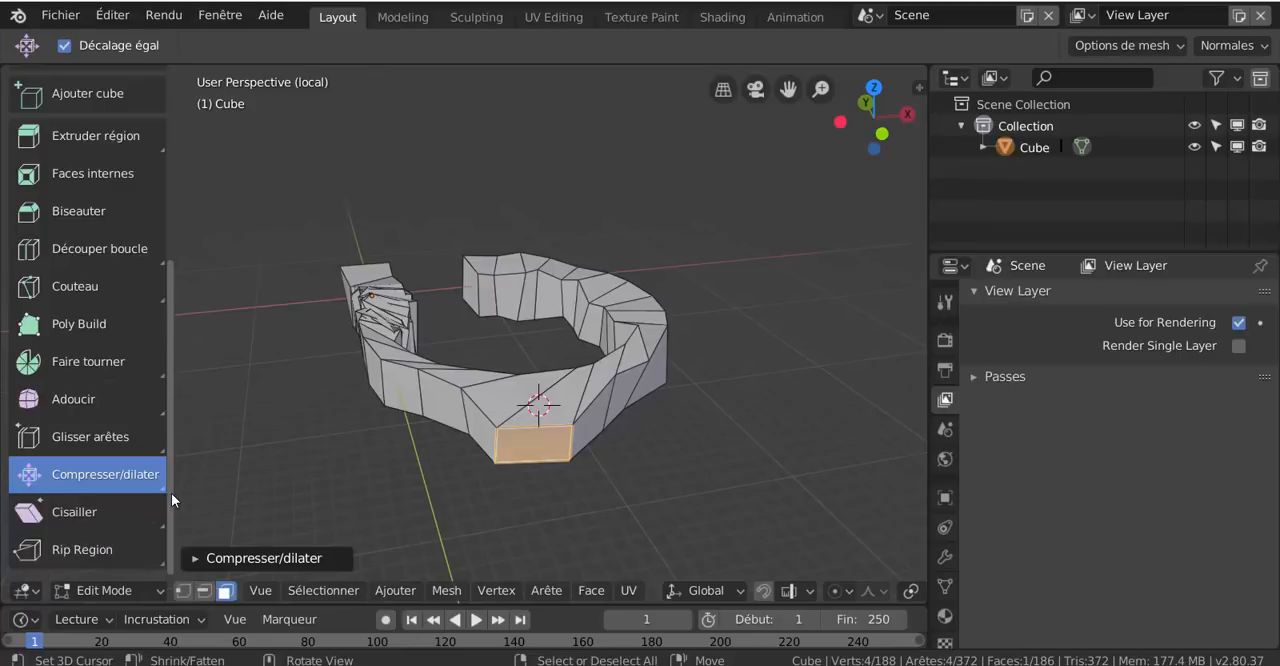
Activate the Shear (Cisailler) tool and apply it to the front face's upper-right corner vertex in vertex selection mode
click(110, 513)
scroll(480, 505, up, 2)
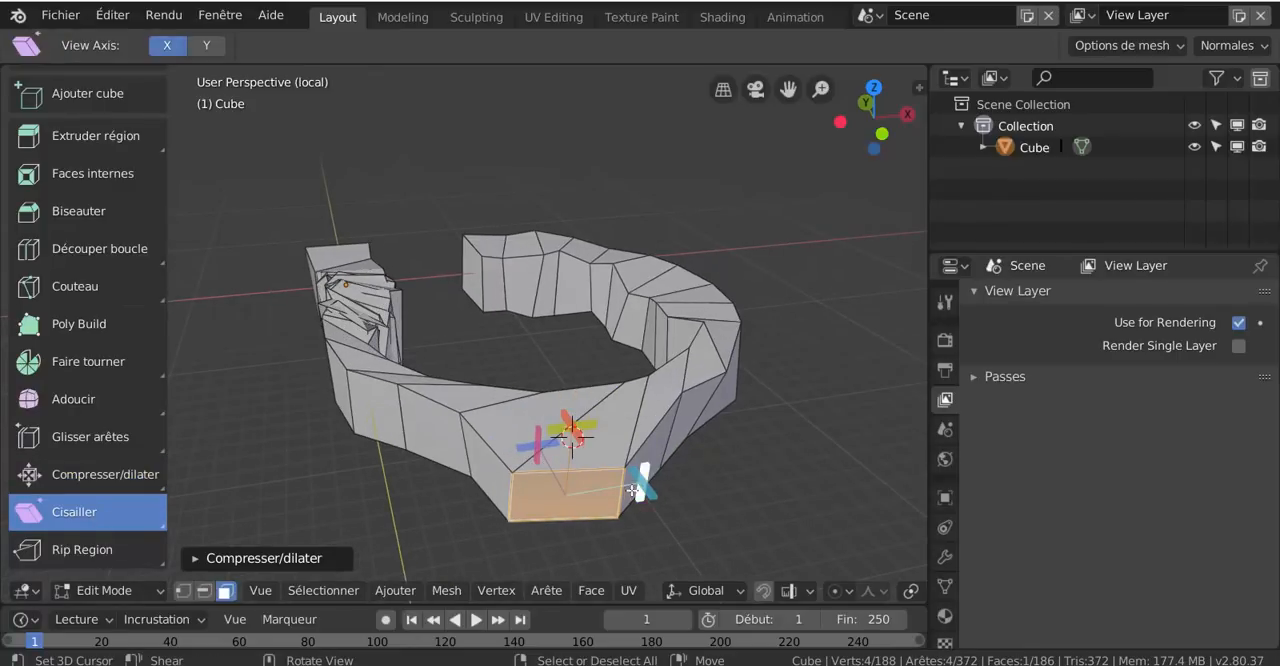
middle_drag(556, 510, 491, 426)
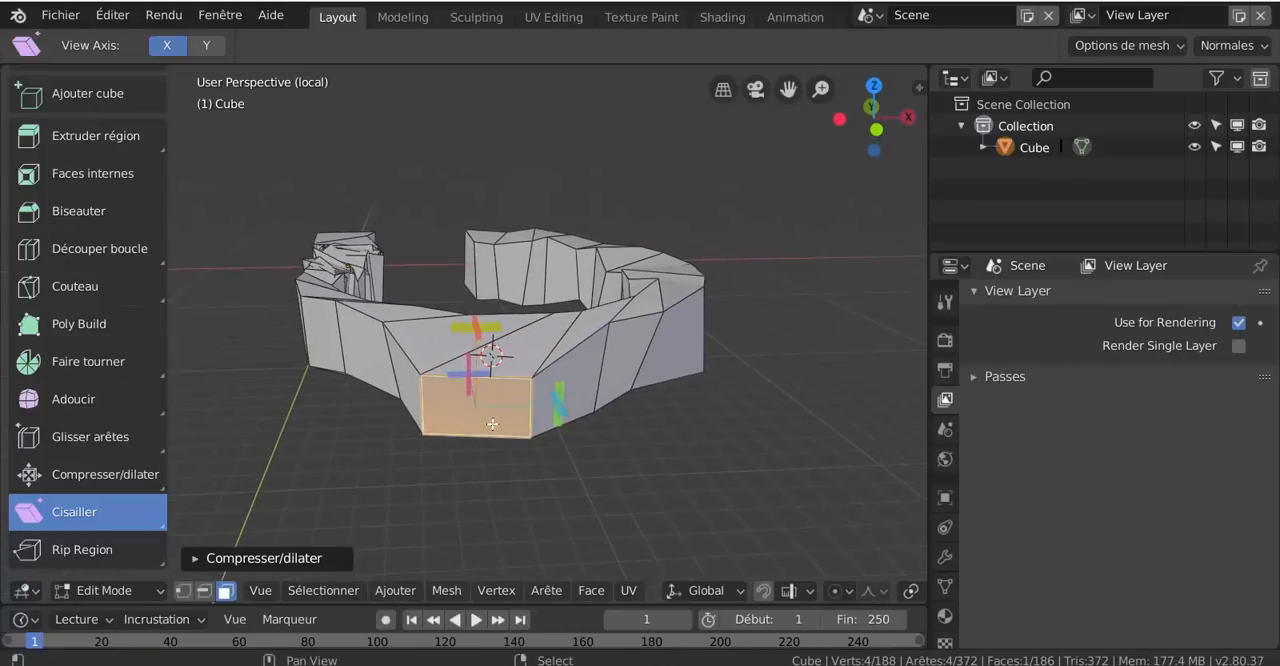
scroll(546, 534, up, 2)
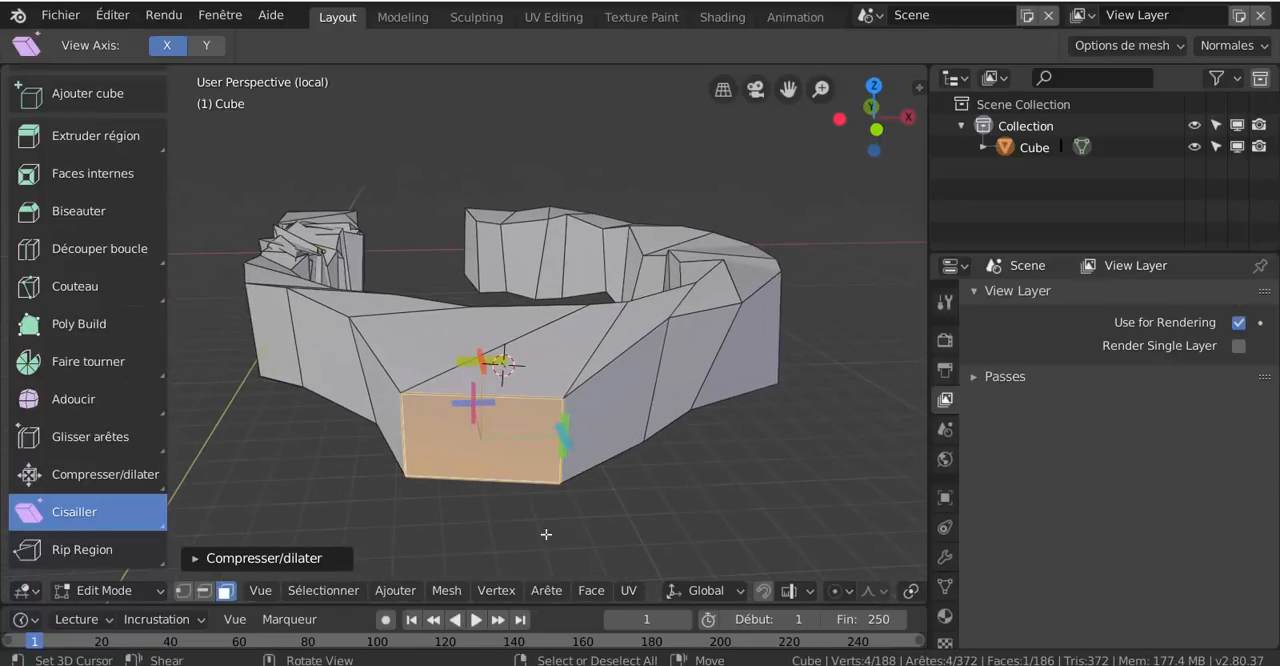
click(182, 590)
mouse_move(558, 403)
right_down()
mouse_move(529, 437)
mouse_move(561, 411)
right_up()
mouse_move(561, 411)
mouse_down()
mouse_move(551, 423)
mouse_move(570, 409)
mouse_up()
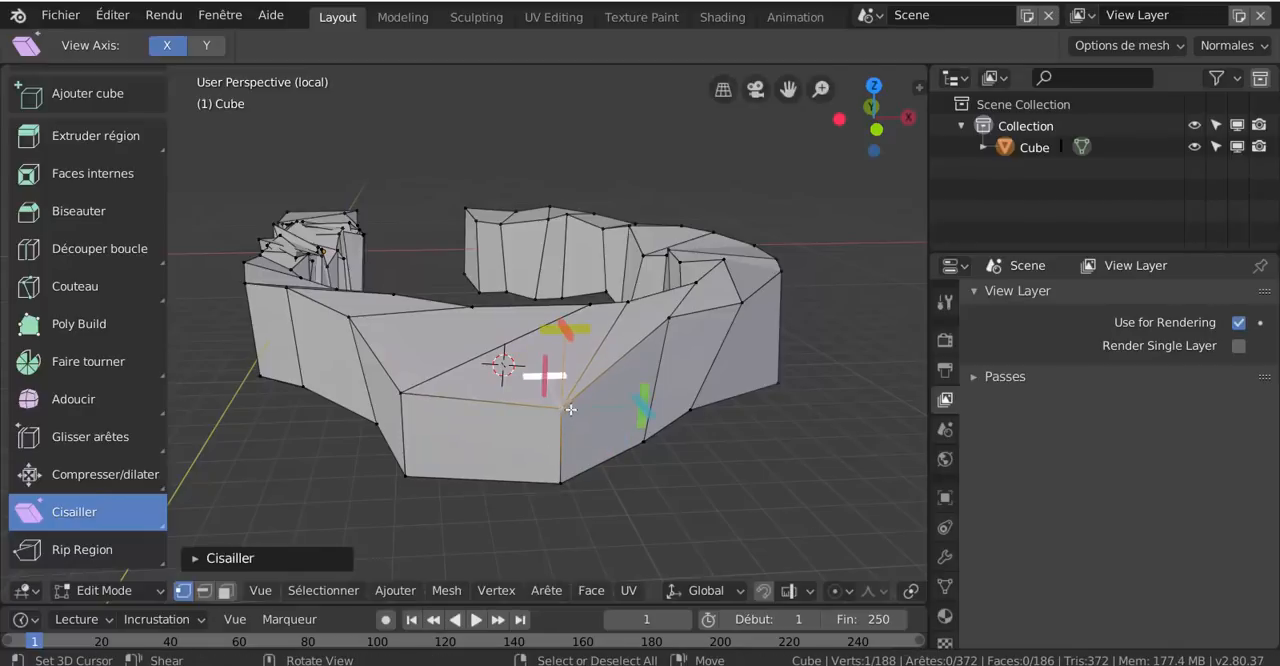
Move the front face's upper-right corner vertex slightly up and inward
click(570, 402)
scroll(572, 410, up, 2)
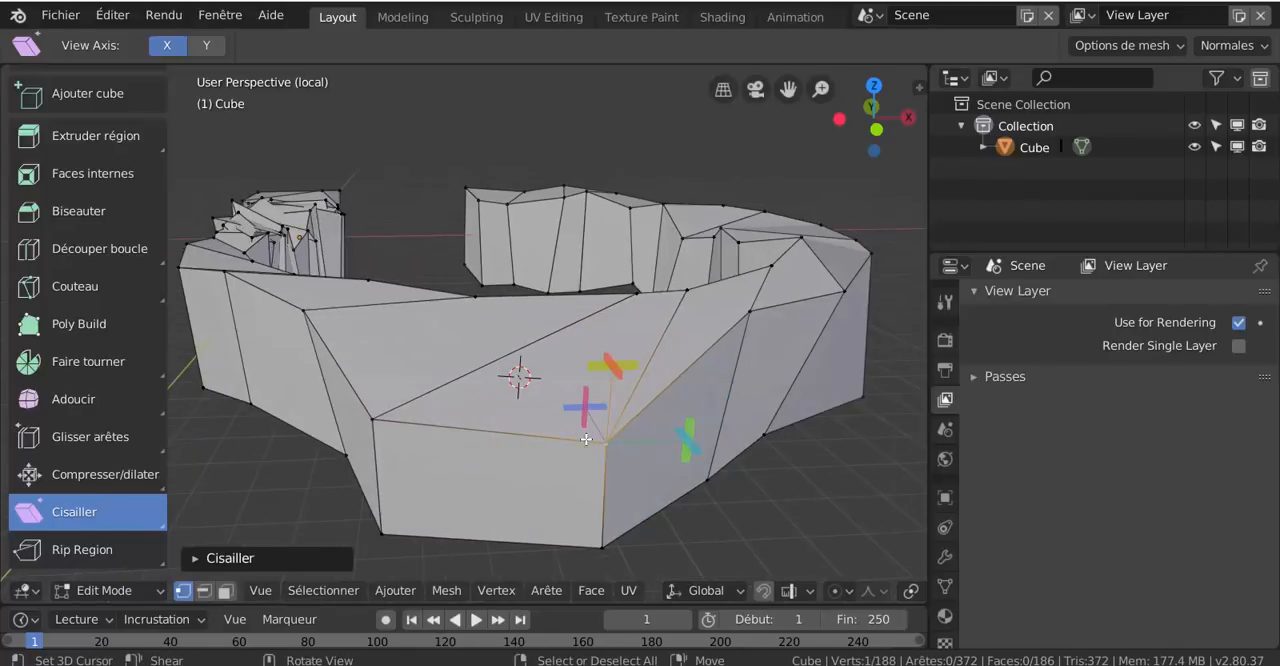
mouse_move(602, 444)
right_down()
mouse_move(534, 457)
mouse_move(583, 430)
right_up()
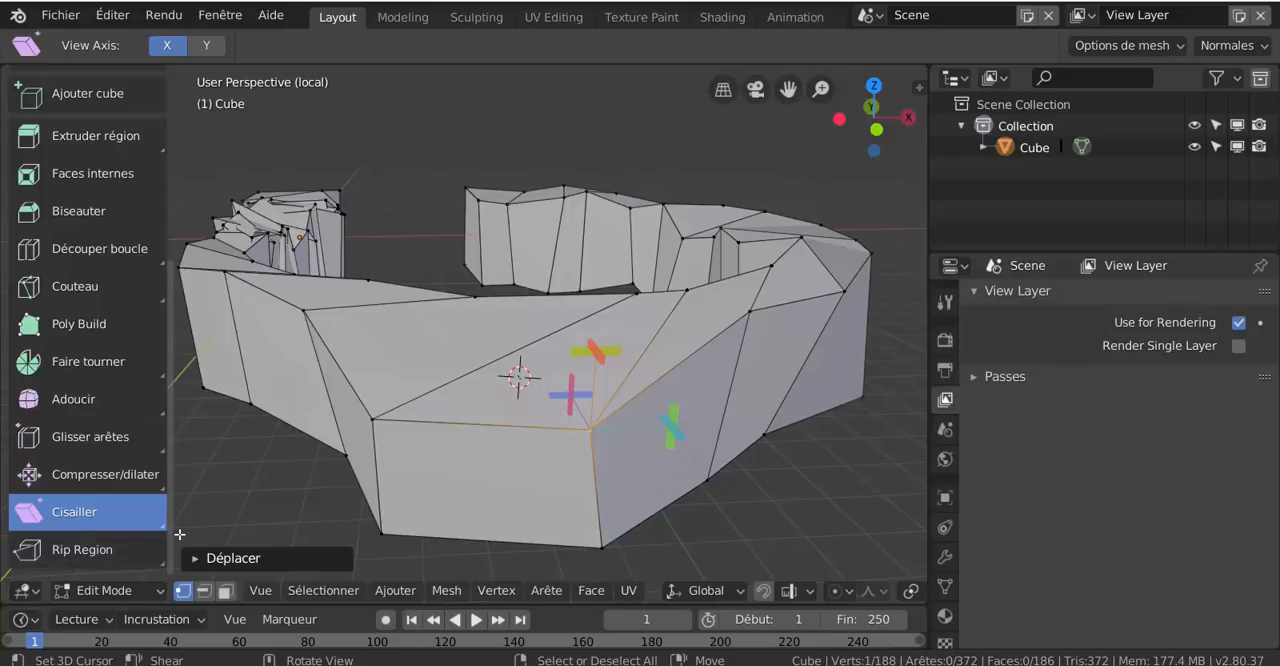
Try to shear the upper-right corner vertex along the horizontal screen axis and leave that vertex selected
mouse_move(165, 526)
mouse_down()
mouse_move(180, 541)
mouse_move(174, 529)
mouse_up()
drag(371, 421, 409, 469)
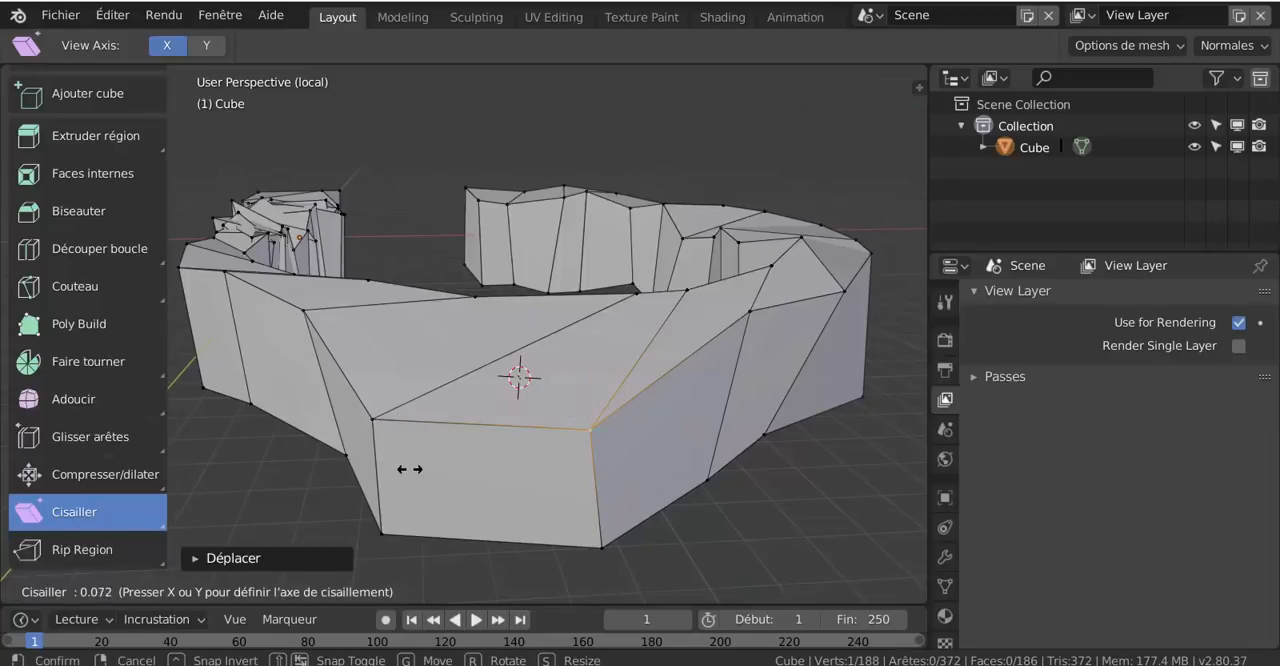
drag(519, 470, 519, 470)
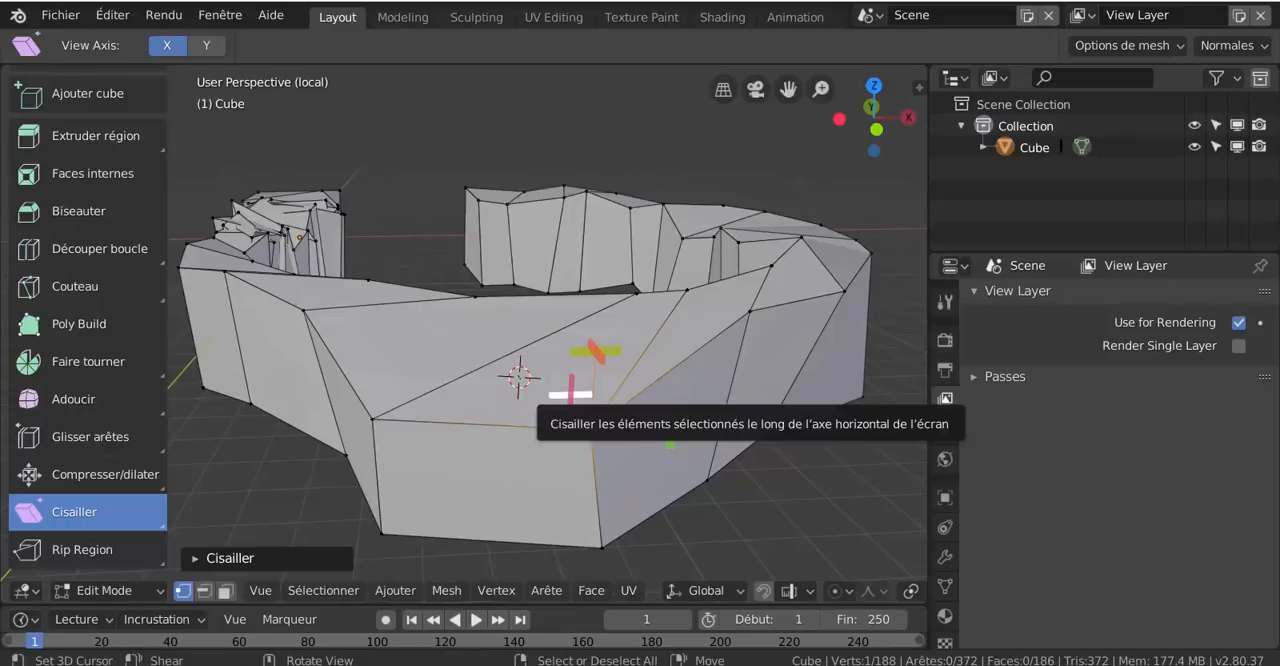
click(566, 377)
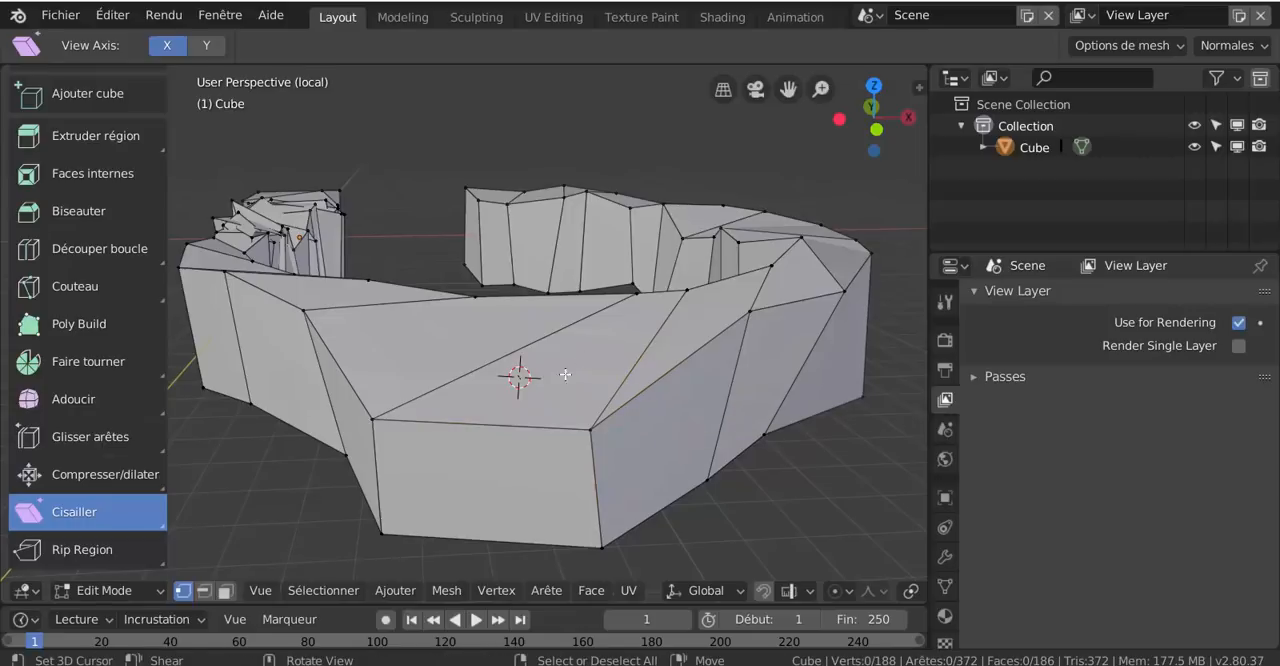
click(586, 434)
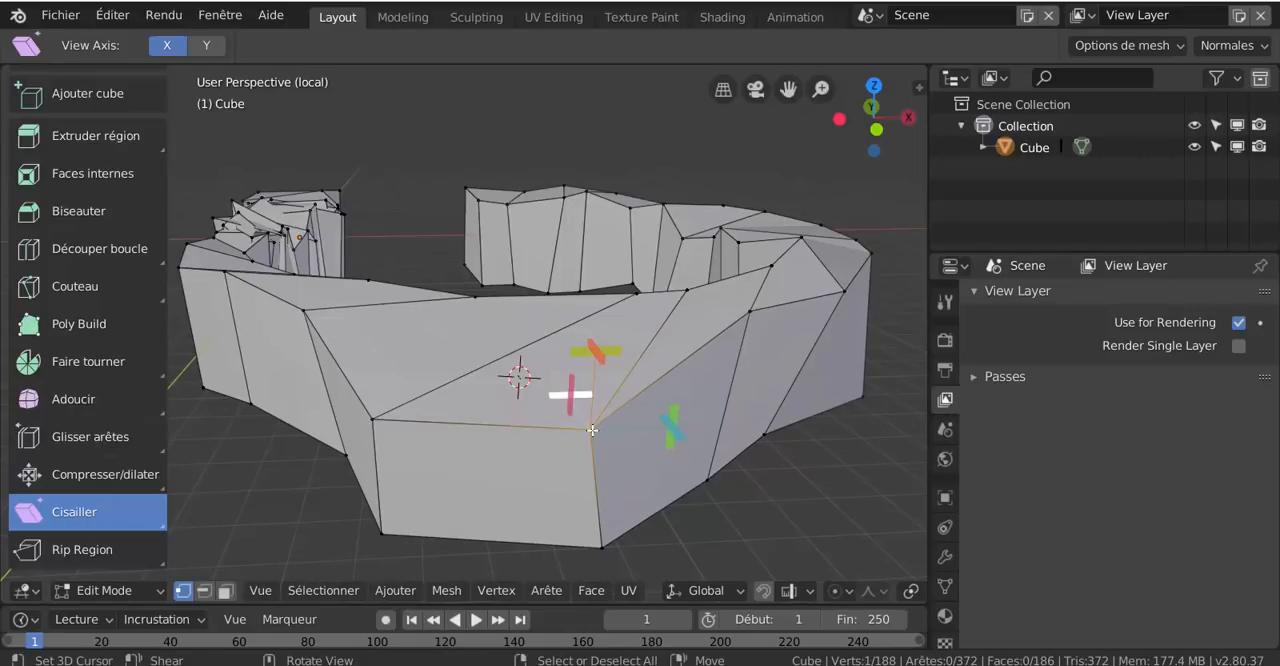
mouse_move(595, 397)
mouse_down()
mouse_move(593, 364)
mouse_move(623, 383)
mouse_move(592, 394)
mouse_up()
click(594, 430)
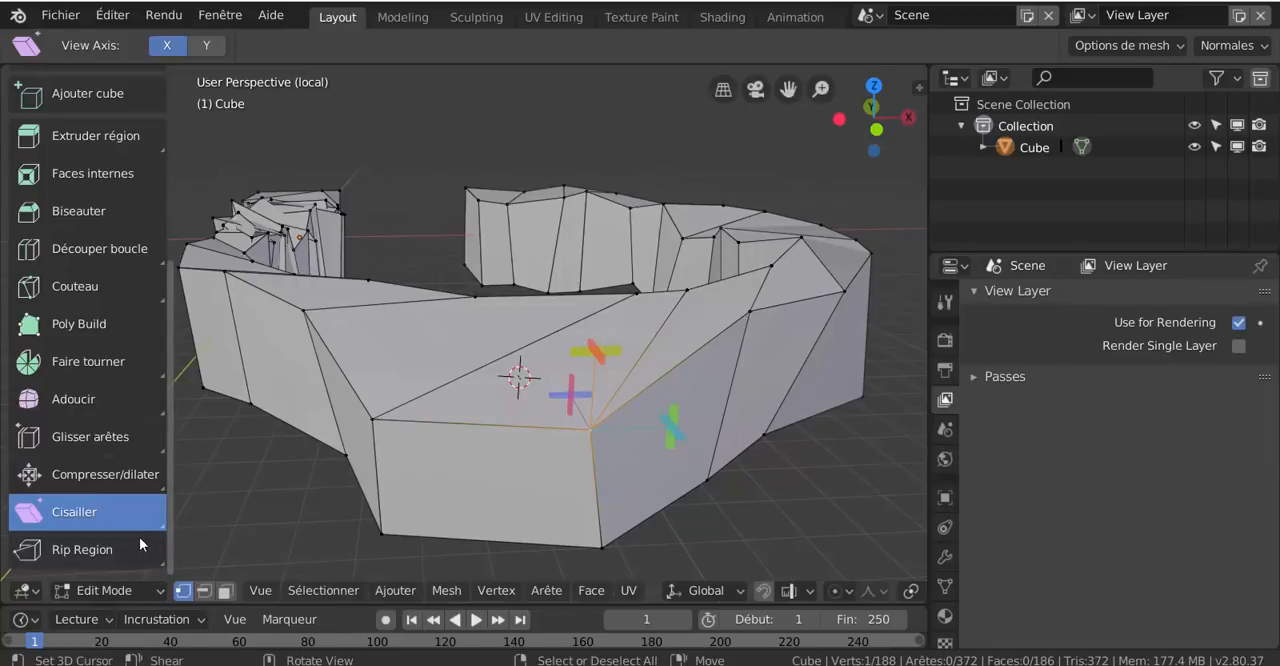
Rip the mesh open at the front face's upper-left corner vertex with the Rip Region tool
click(45, 555)
click(386, 425)
drag(387, 425, 373, 489)
Rip the mesh open at vertices along the ring's outer upper edge to the right of the front face
mouse_move(751, 324)
mouse_down()
mouse_move(770, 350)
mouse_move(757, 330)
mouse_up()
shift+right_click(755, 327)
click(755, 318)
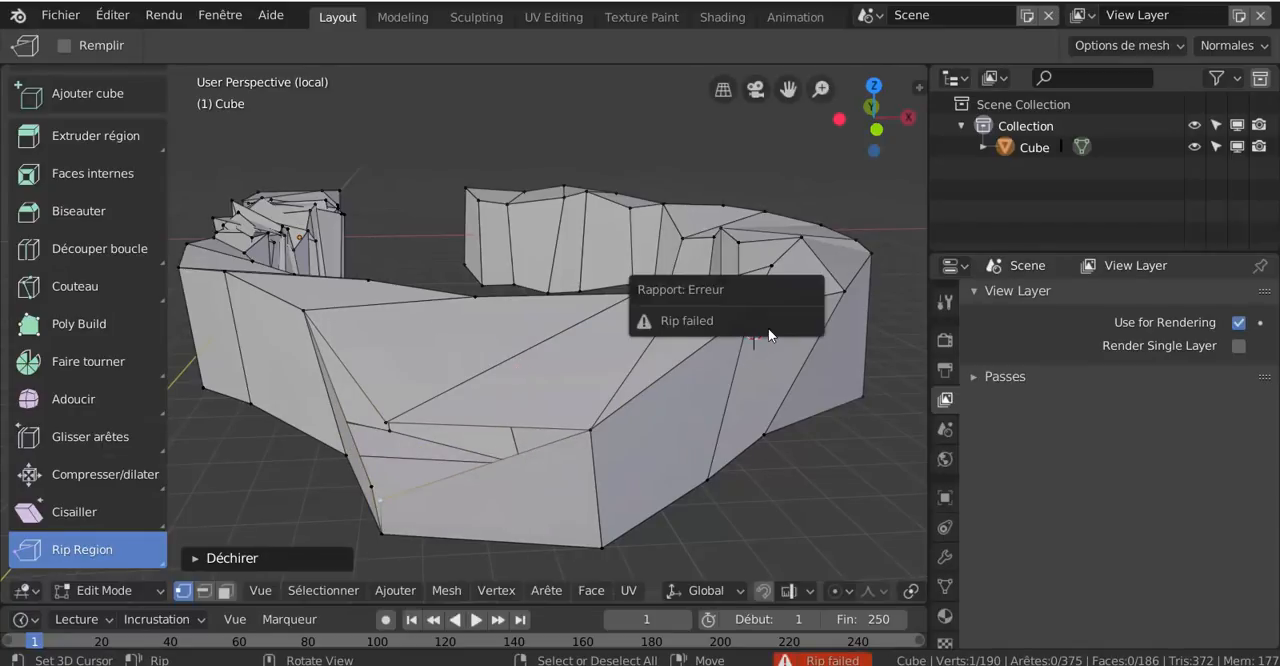
shift+middle_drag(668, 406, 482, 433)
middle_drag(600, 428, 634, 442)
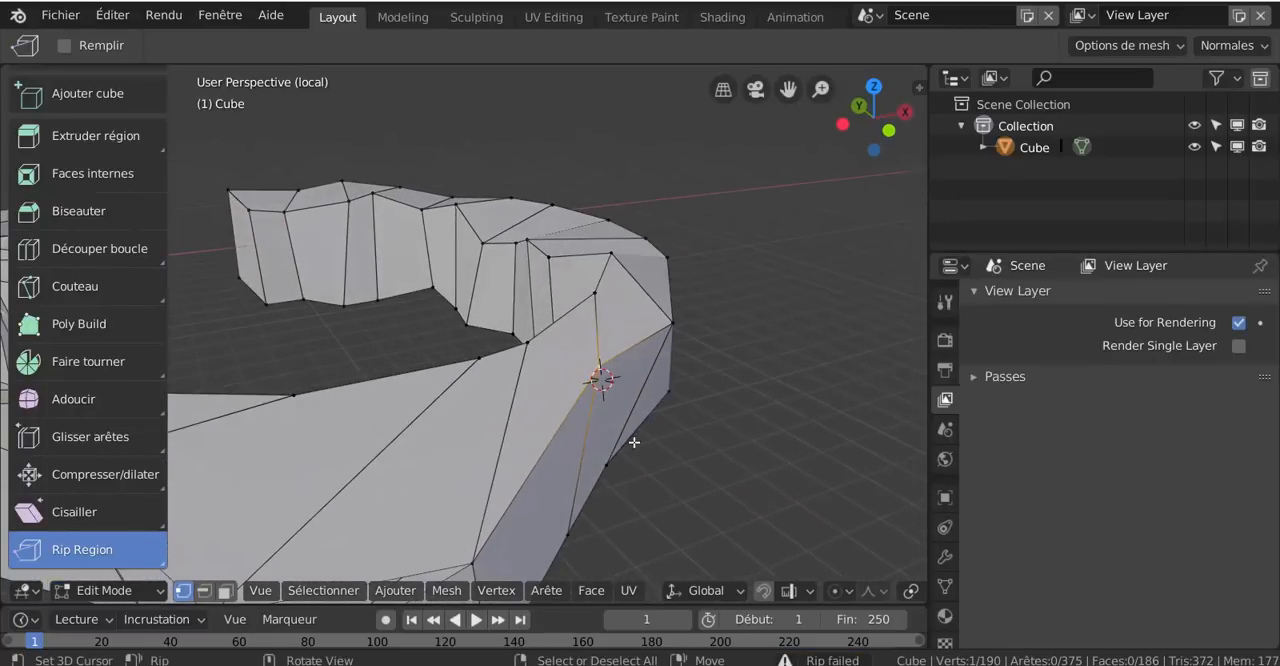
drag(597, 371, 716, 437)
middle_drag(666, 464, 700, 316)
drag(711, 317, 623, 490)
middle_drag(623, 490, 696, 330)
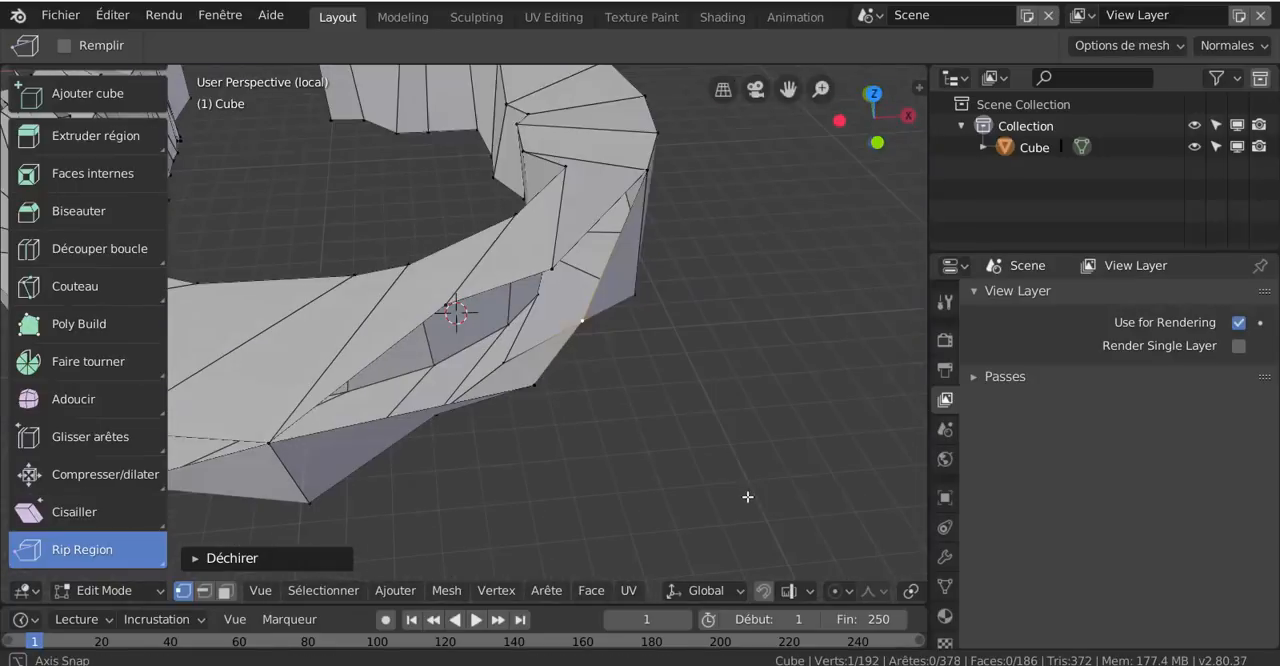
Rip another outer-edge vertex, moving it about 45.2 m in X, -15.1 m in Y and -10.3 m in Z, and expand the Déchirer settings
drag(663, 183, 797, 223)
scroll(640, 320, down, 6)
shift+middle_drag(625, 351, 624, 408)
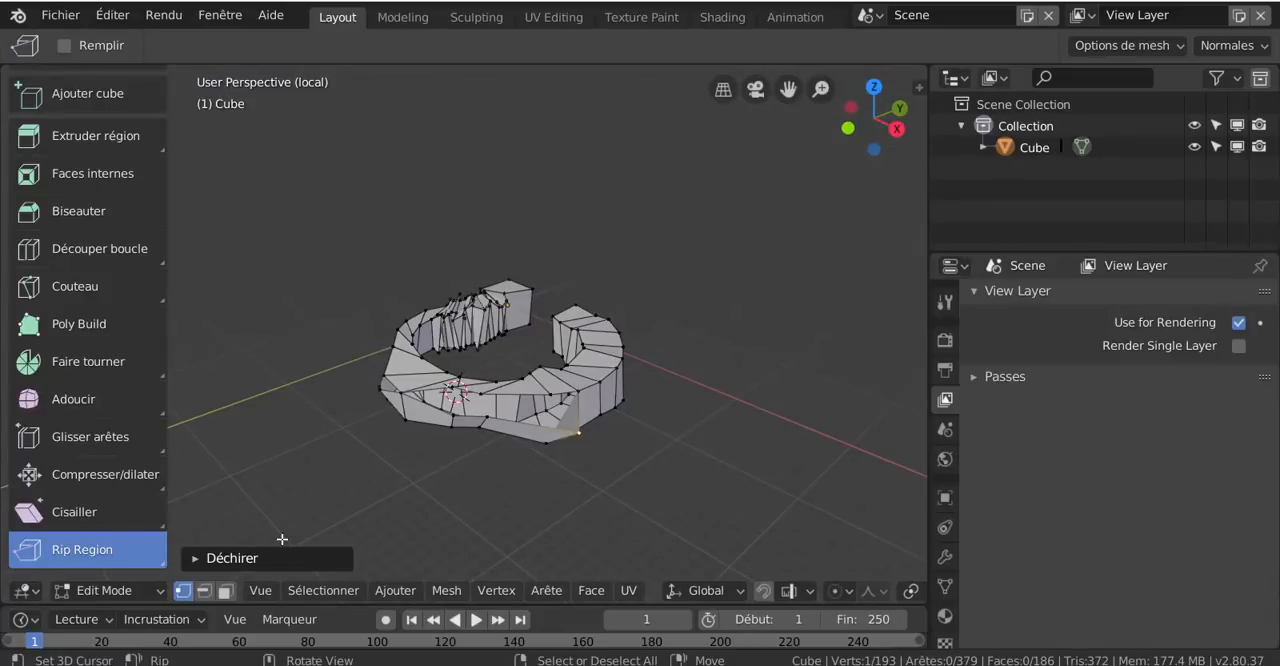
click(269, 560)
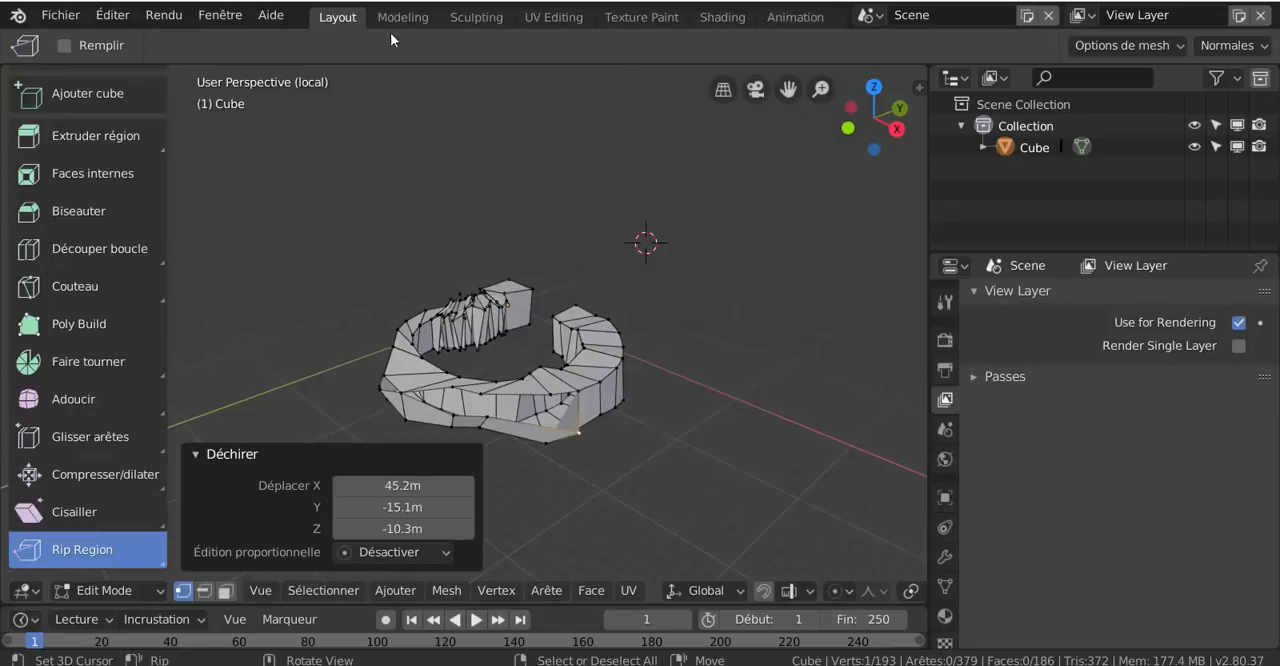
click(208, 19)
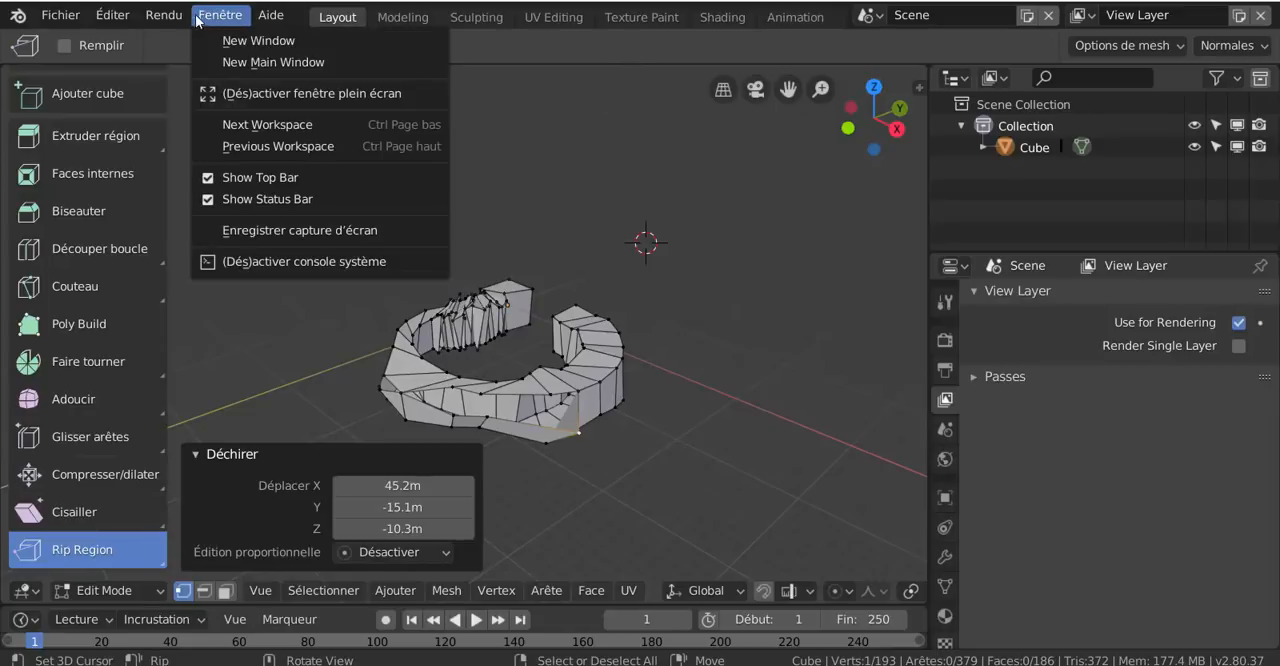
mouse_move(168, 17)
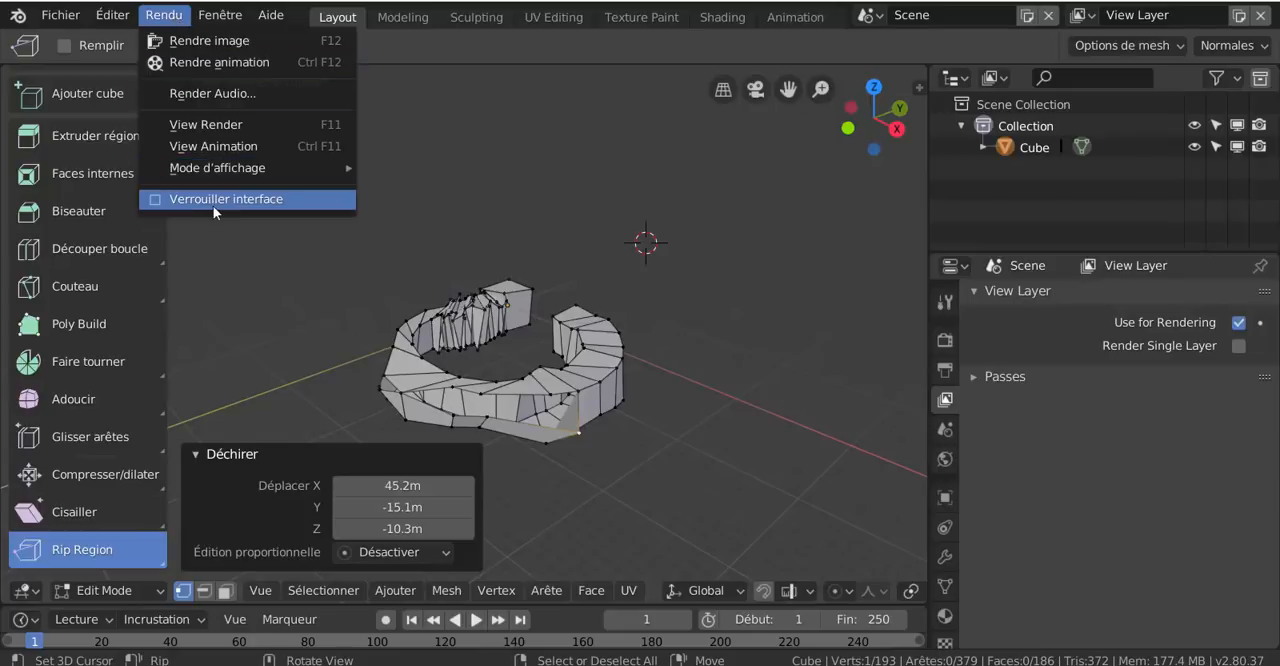
mouse_move(120, 20)
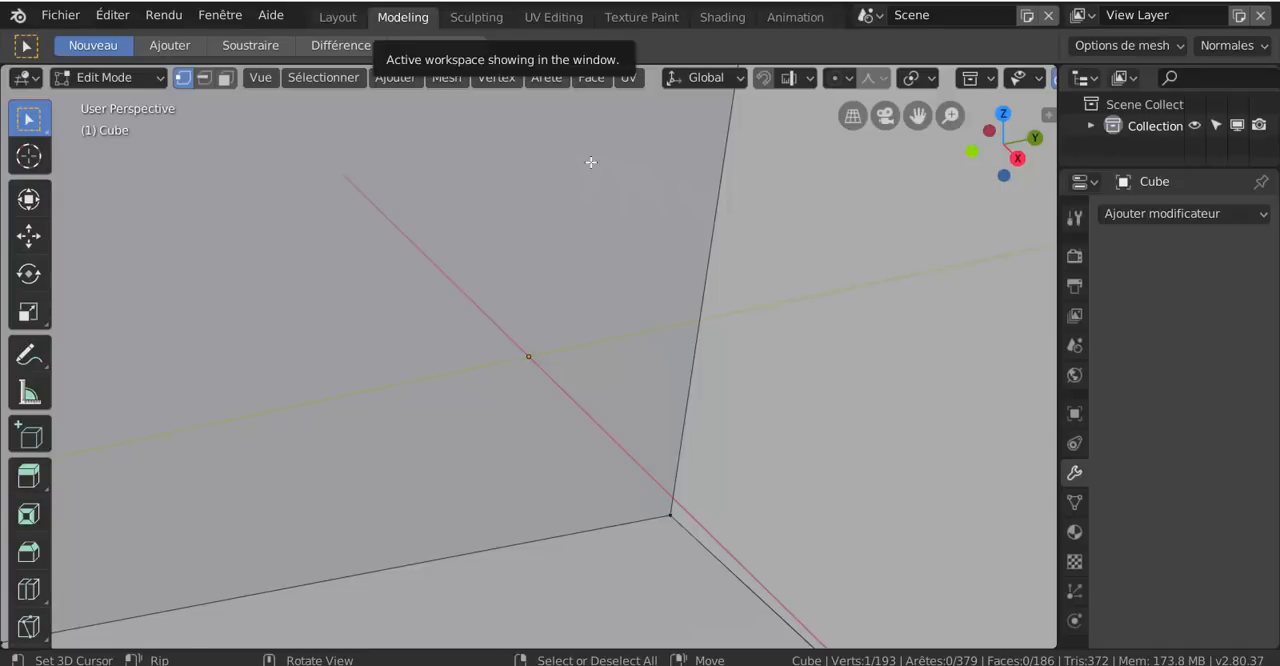
View the whole ring mesh in the Modeling workspace and switch to the Sculpting workspace
scroll(590, 280, down, 6)
scroll(591, 277, down, 5)
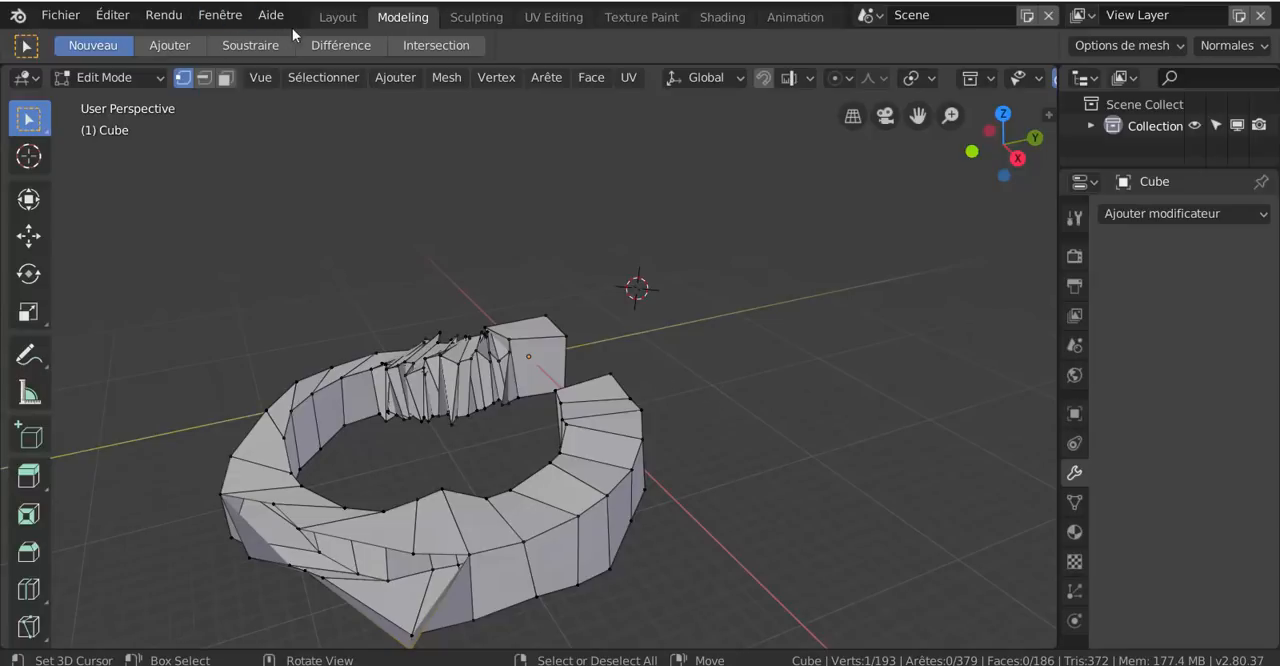
click(477, 17)
scroll(597, 220, down, 5)
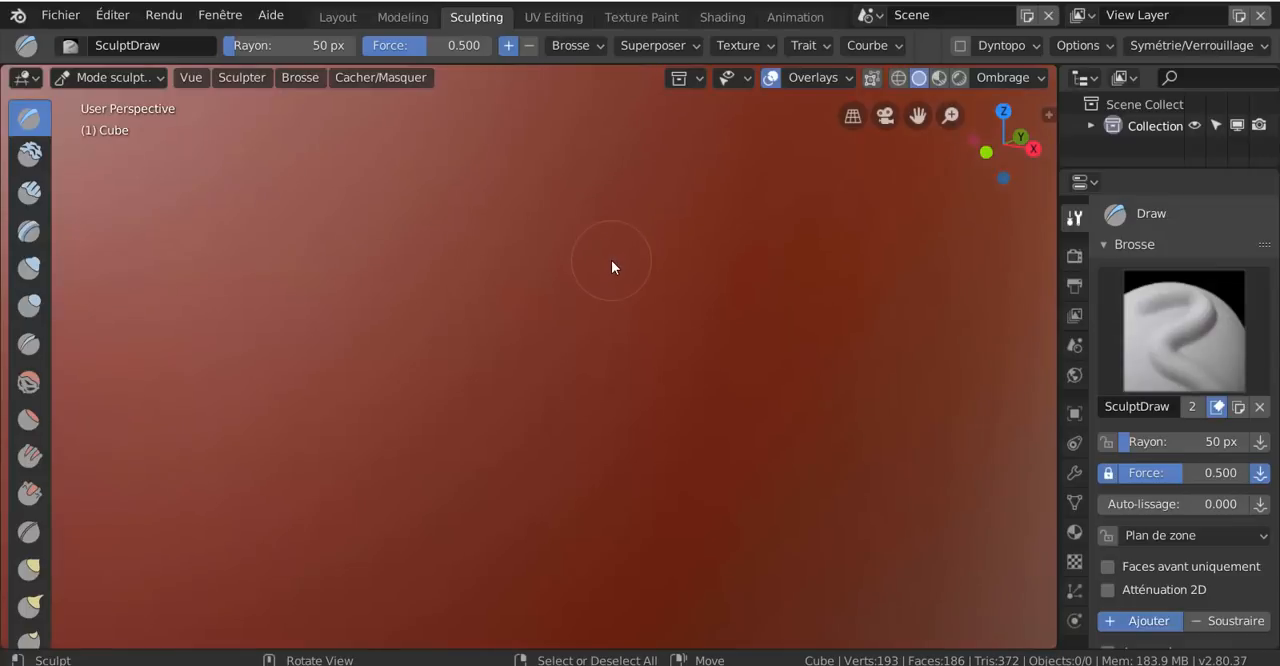
scroll(611, 266, down, 6)
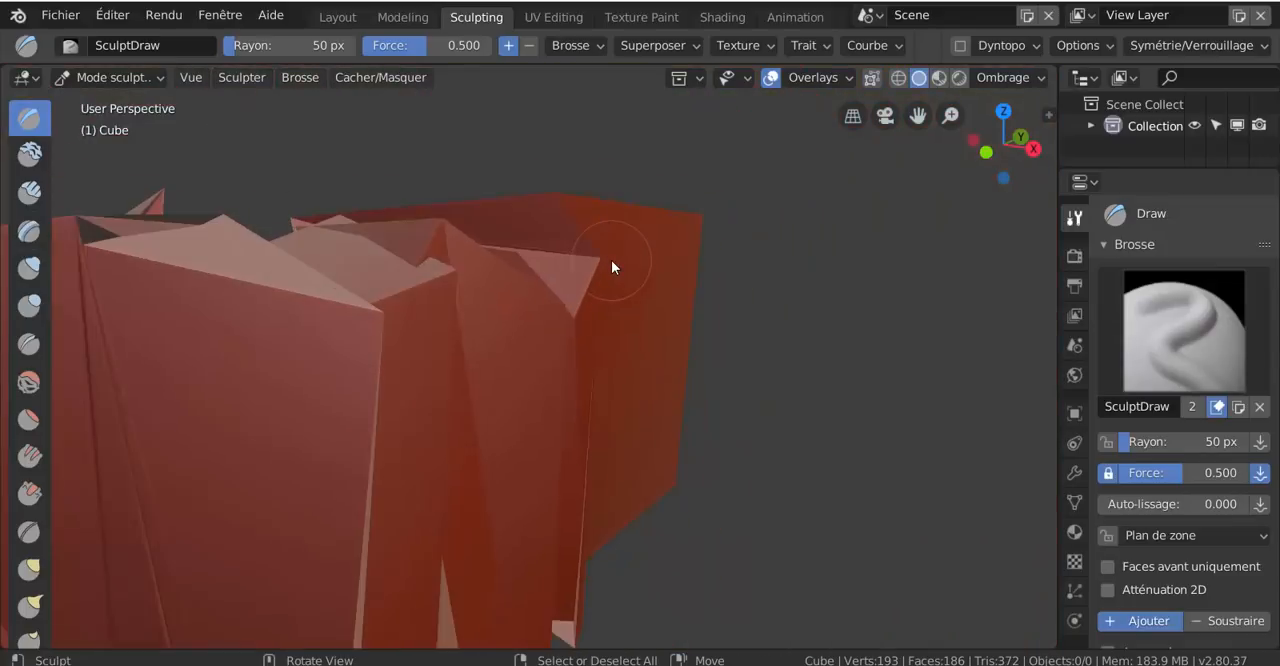
scroll(611, 266, down, 3)
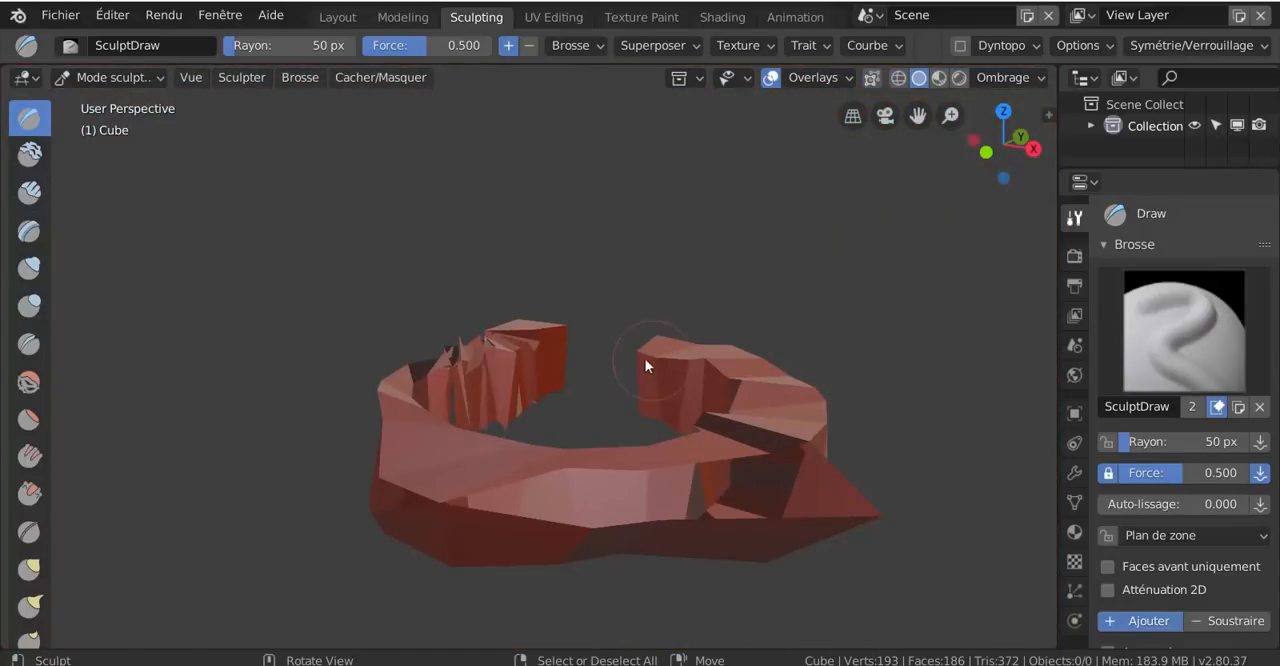
middle_drag(645, 366, 606, 277)
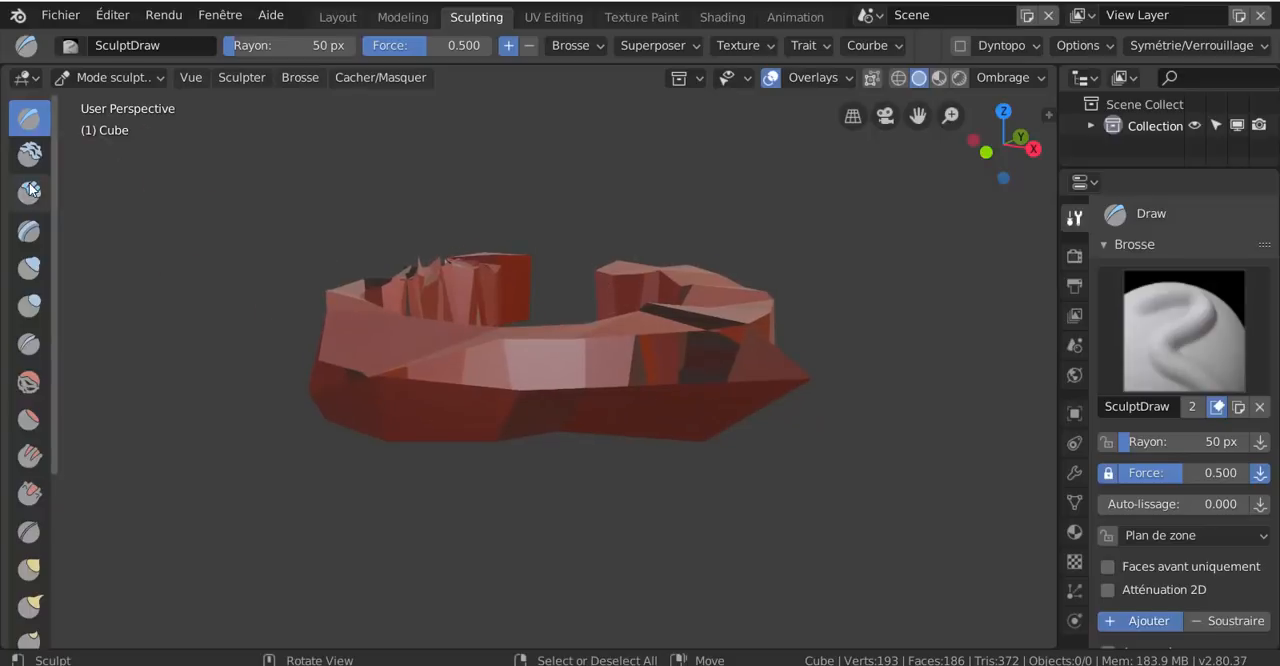
Choose the Inflate brush, widen the properties area and set the brush strength to 0.786
click(29, 268)
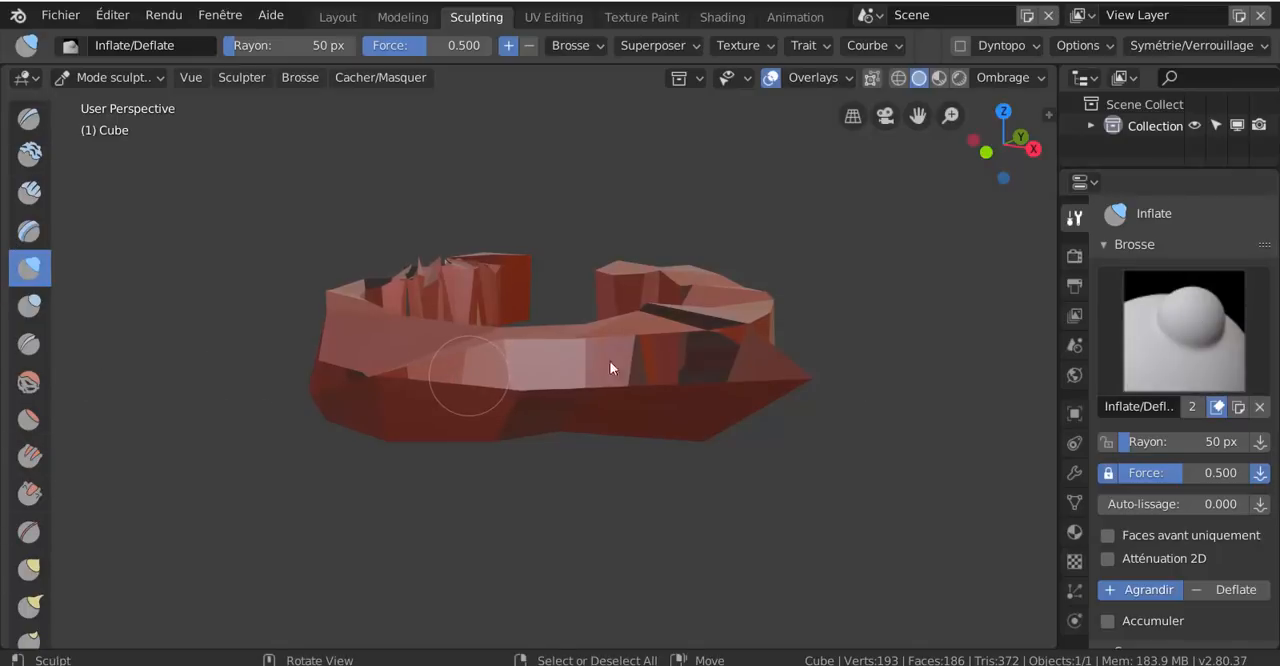
drag(1057, 429, 983, 432)
drag(1149, 474, 1210, 475)
drag(674, 402, 668, 373)
mouse_move(668, 373)
middle_down()
mouse_move(729, 380)
mouse_move(697, 368)
middle_up()
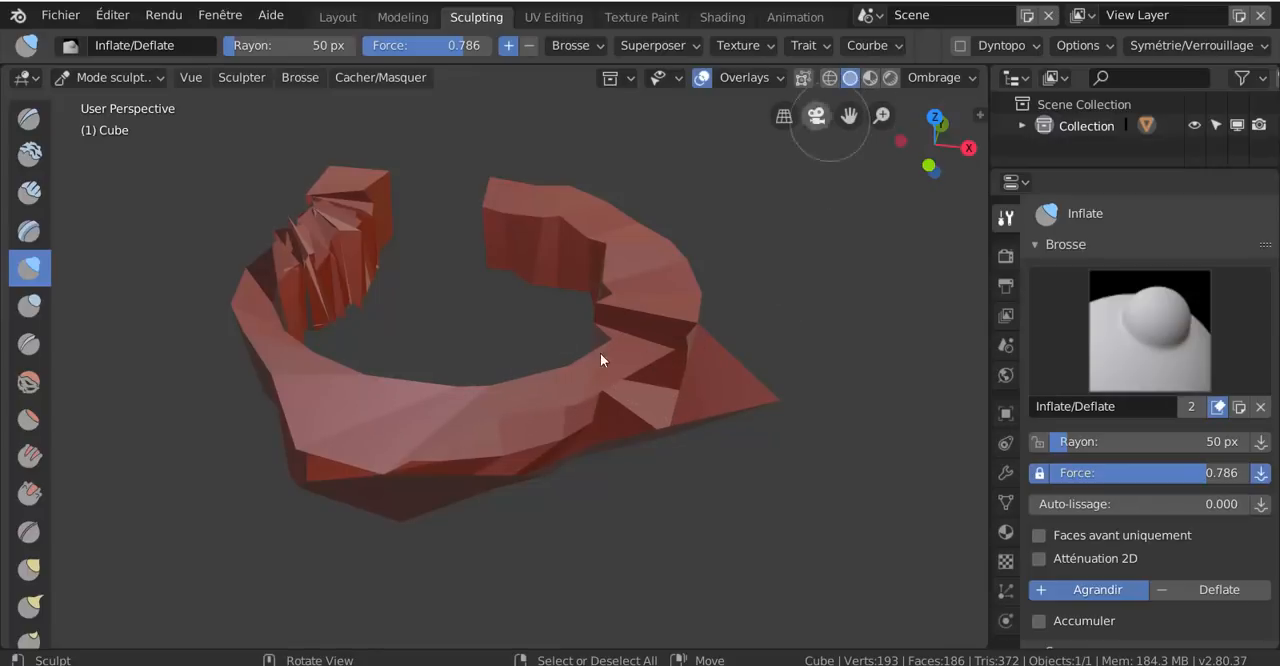
Switch the mesh to Edit mode and reposition the selected vertex at the ripped corner of the ring
scroll(330, 462, down, 3)
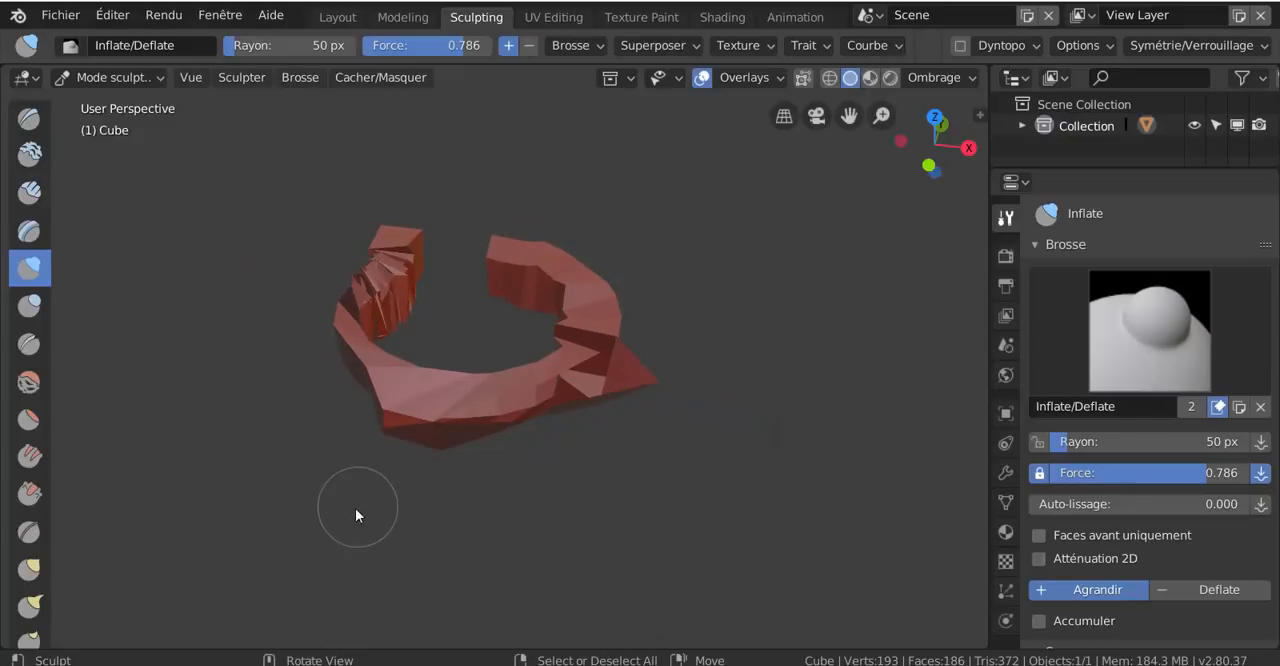
middle_drag(355, 508, 357, 477)
scroll(440, 460, up, 2)
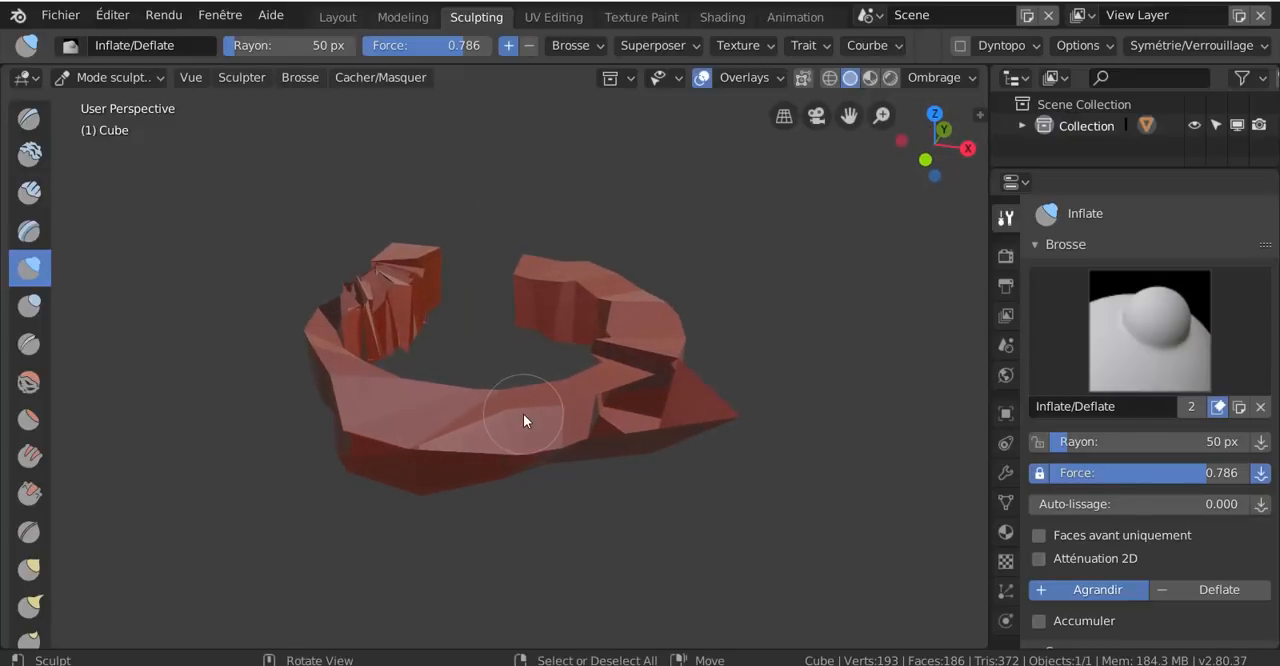
key(ctrl+Tab)
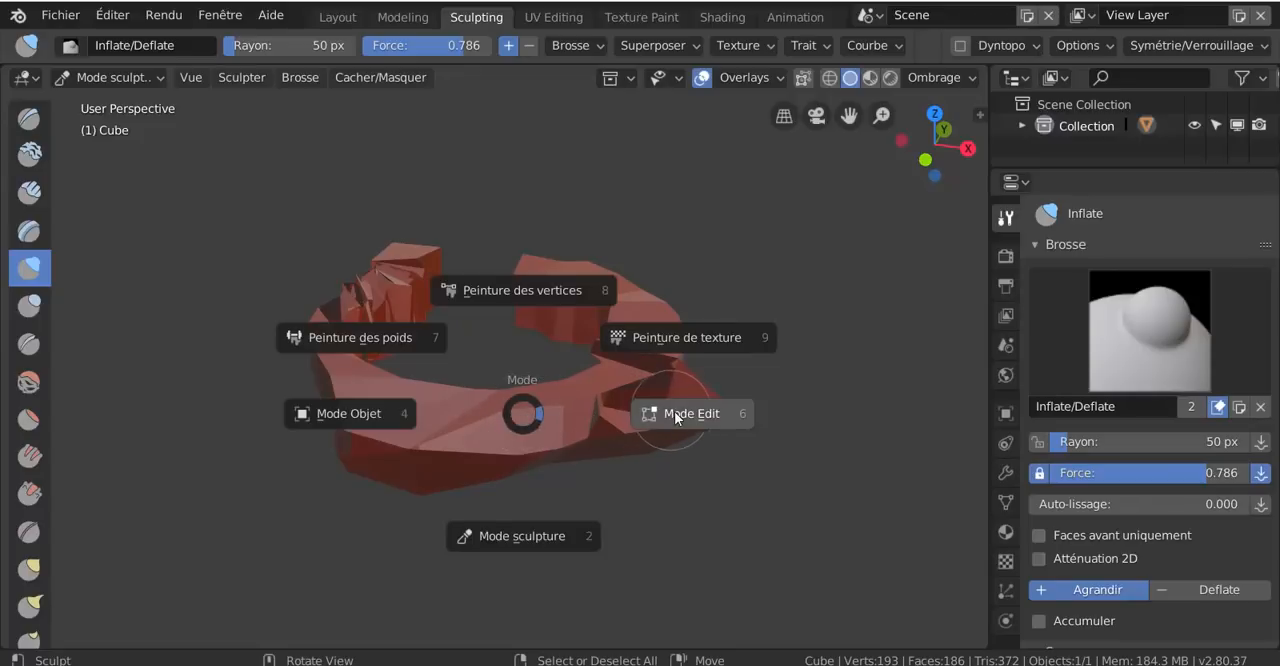
click(676, 410)
key(g)
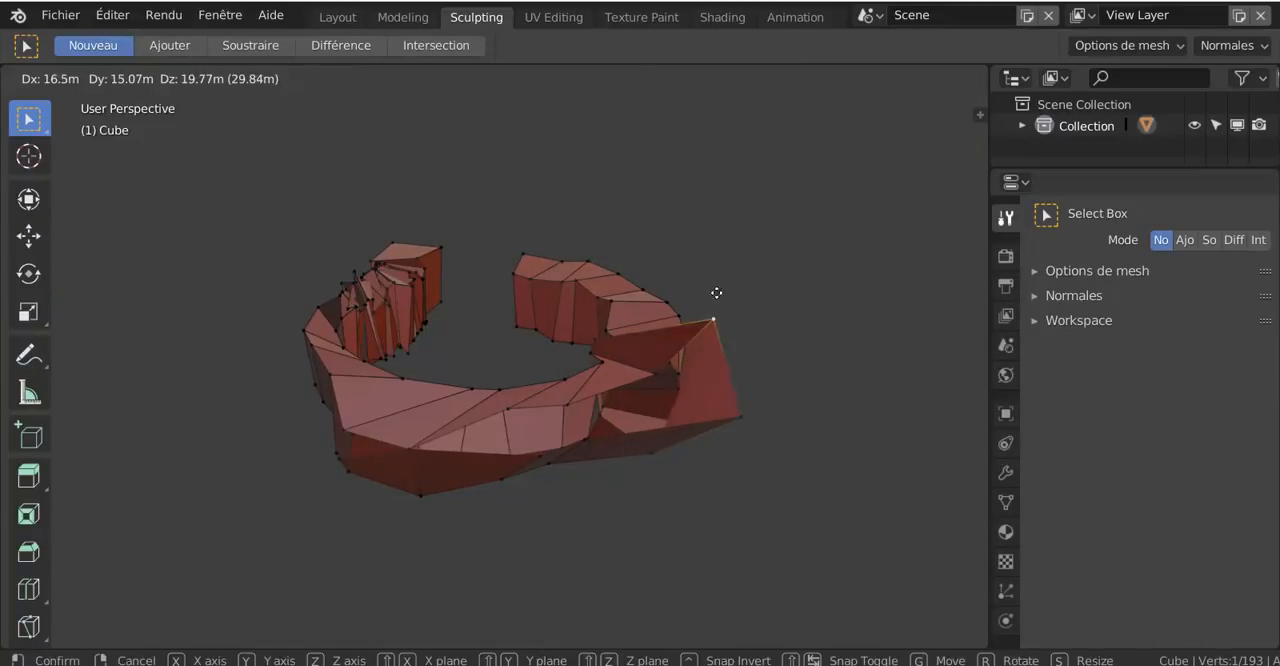
click(724, 293)
key(g)
click(660, 361)
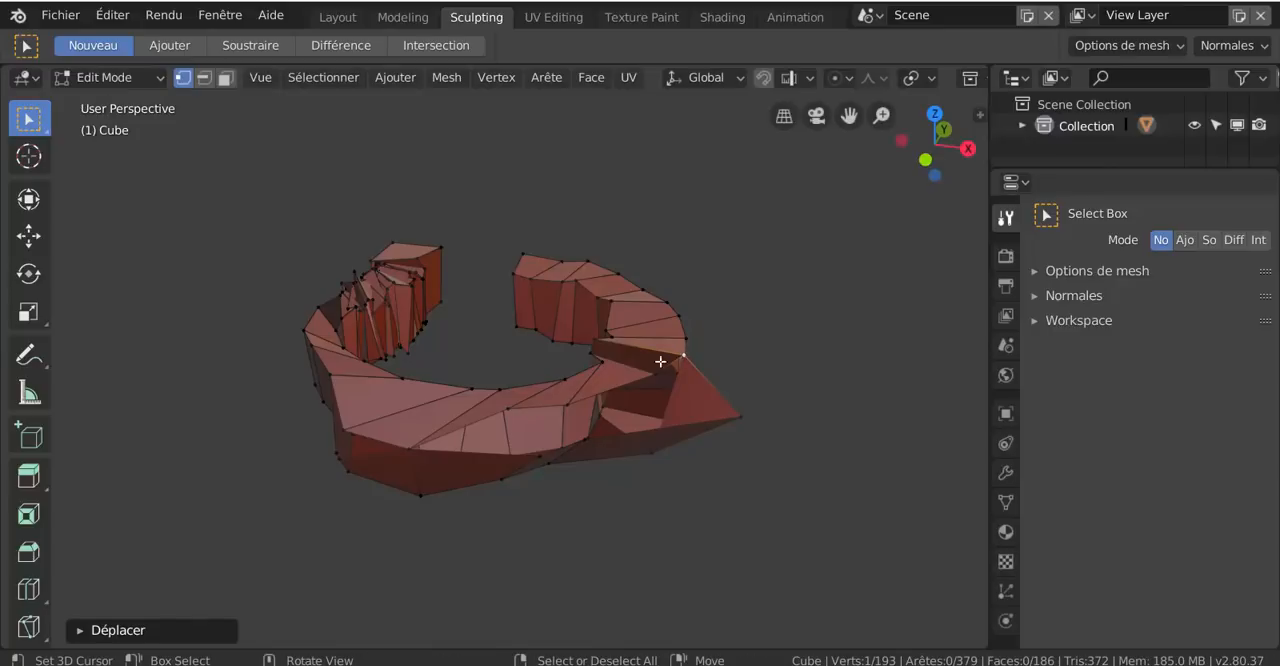
Switch the mesh to Object mode and return it to Sculpt mode
key(ctrl+Tab)
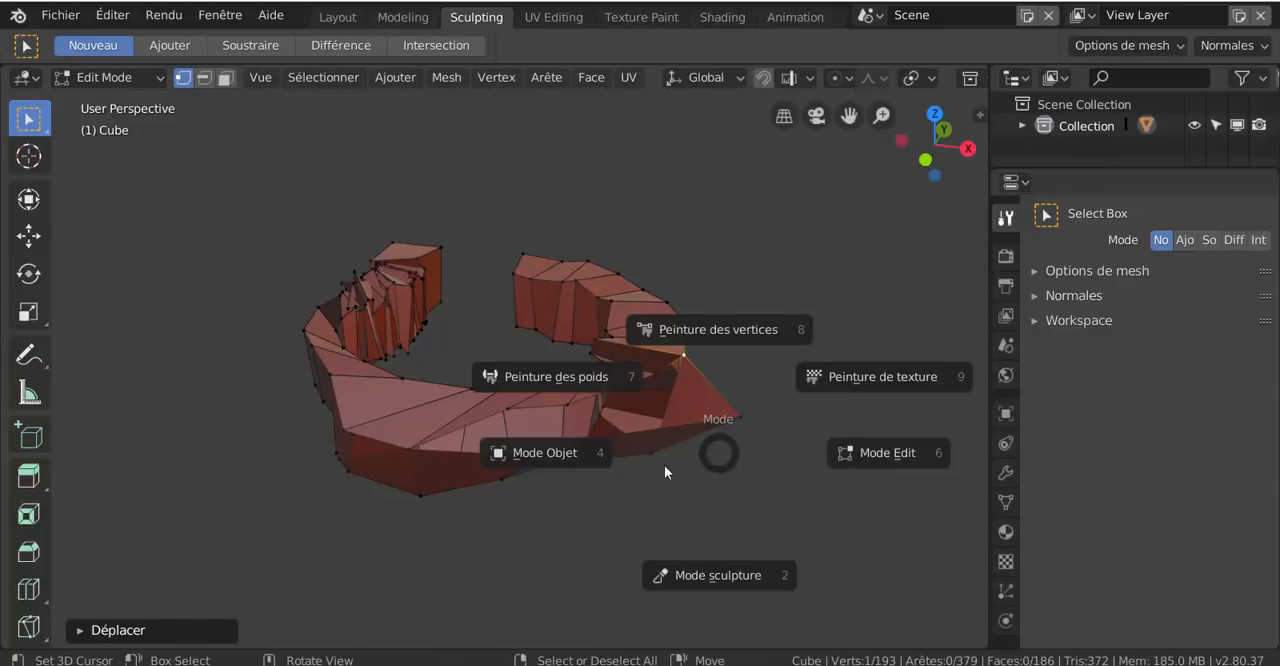
click(568, 455)
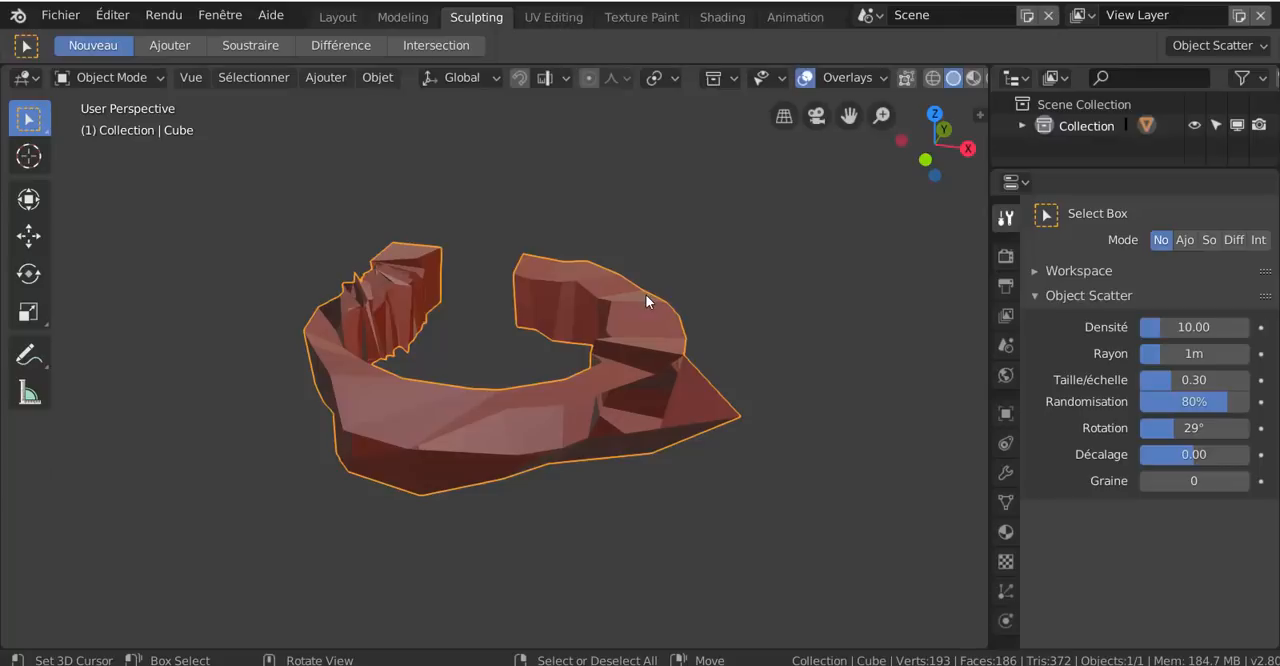
key(ctrl+Tab)
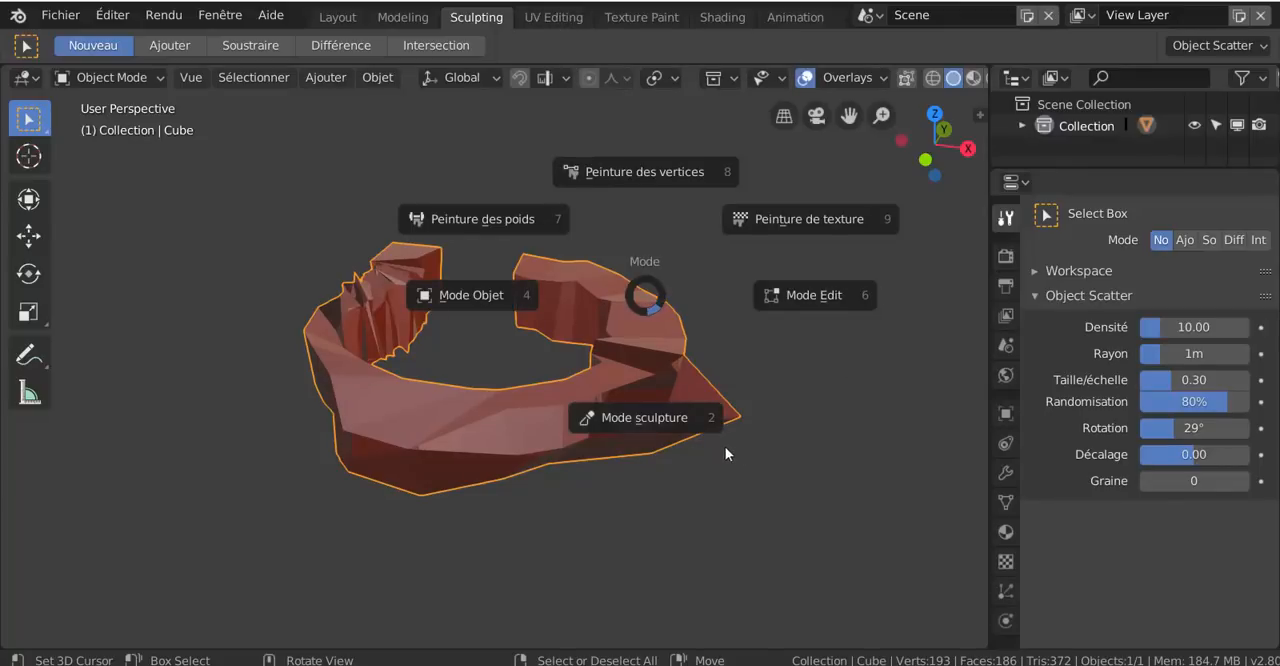
click(688, 425)
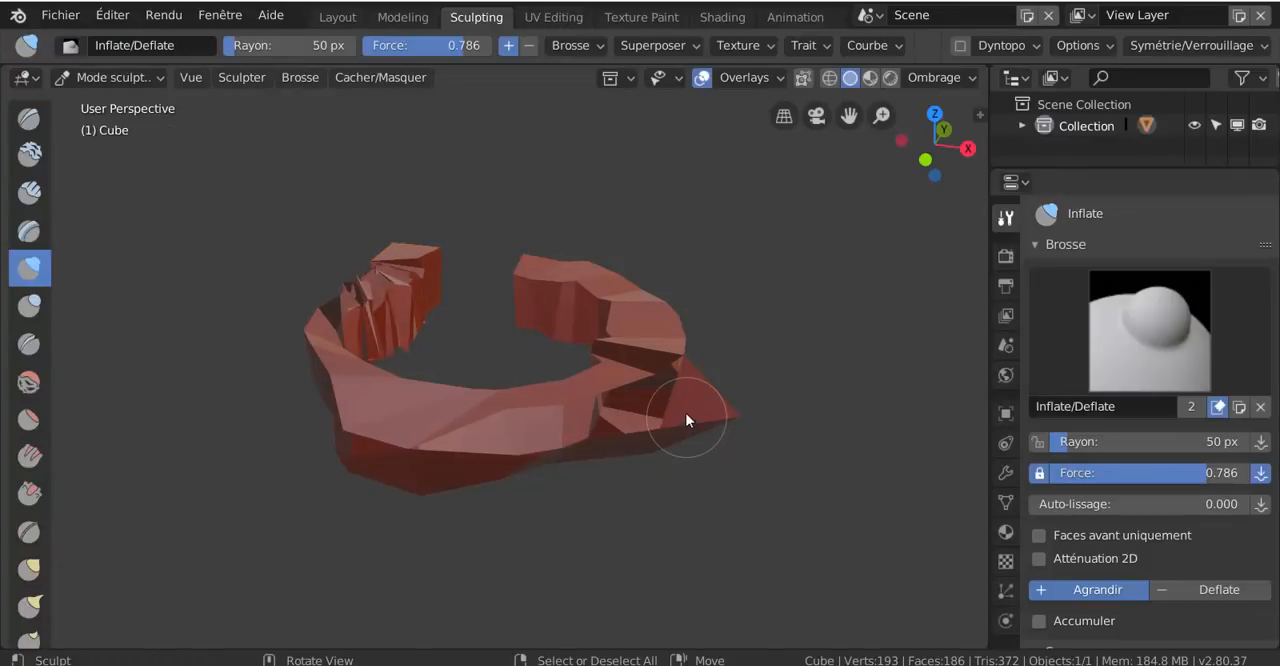
Inflate the ring's ripped corner, enlarging the brush radius to 169 px to sculpt across its front side
mouse_move(674, 352)
mouse_down()
mouse_move(705, 337)
mouse_move(625, 427)
mouse_move(715, 340)
mouse_move(783, 353)
mouse_up()
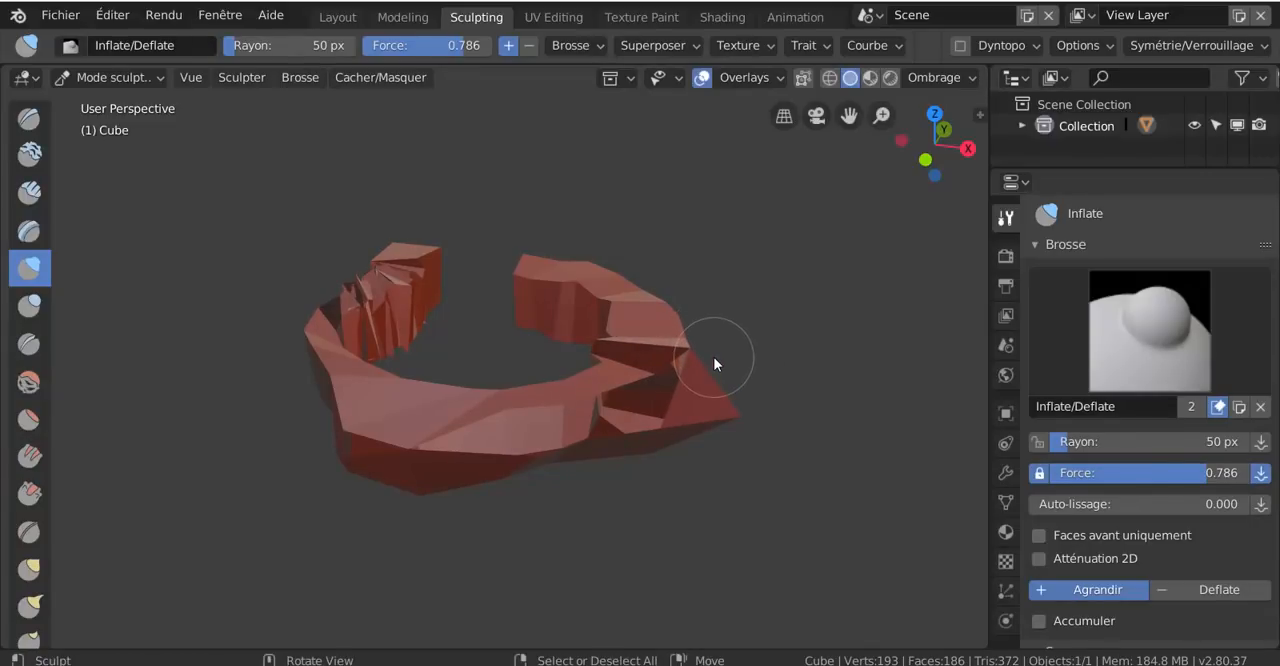
key(f)
click(795, 425)
mouse_move(688, 369)
mouse_down()
mouse_move(737, 329)
mouse_move(591, 431)
mouse_move(469, 437)
mouse_move(514, 451)
mouse_move(677, 406)
mouse_move(508, 386)
mouse_up()
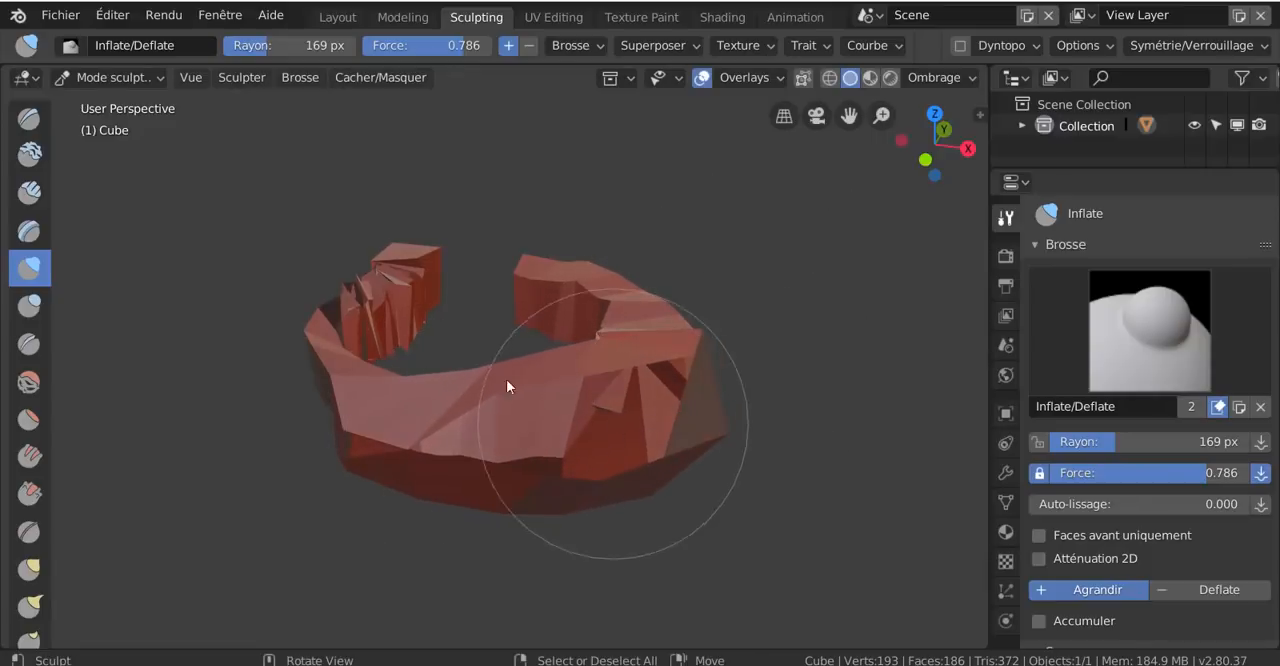
Sculpt the ring's front side with the Clay brush and raise the brush strength to 0.664
click(29, 152)
drag(517, 416, 563, 405)
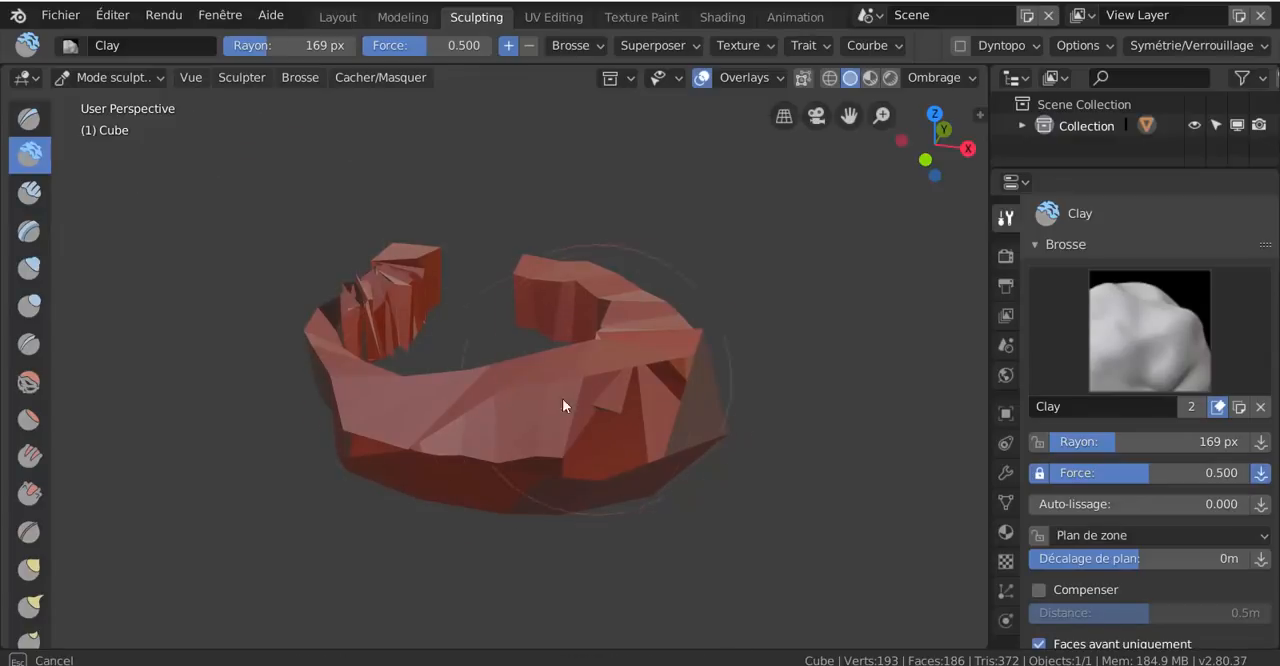
middle_drag(569, 409, 740, 436)
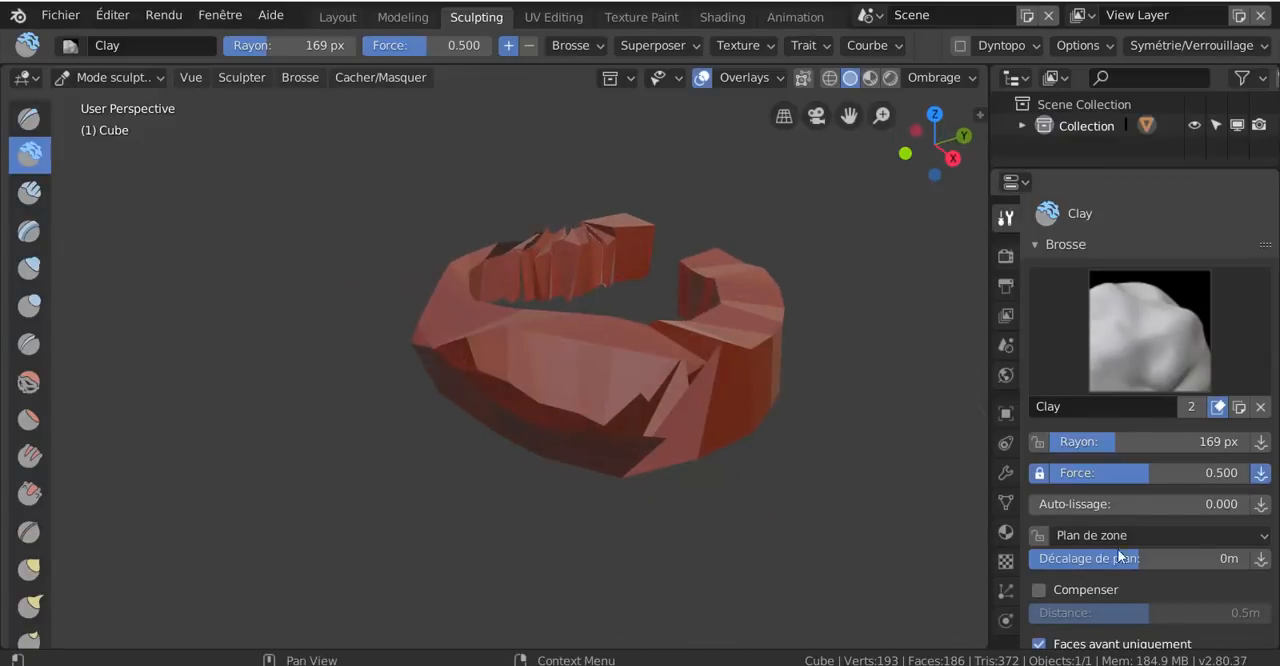
drag(1139, 473, 1178, 473)
shift+middle_drag(791, 431, 546, 432)
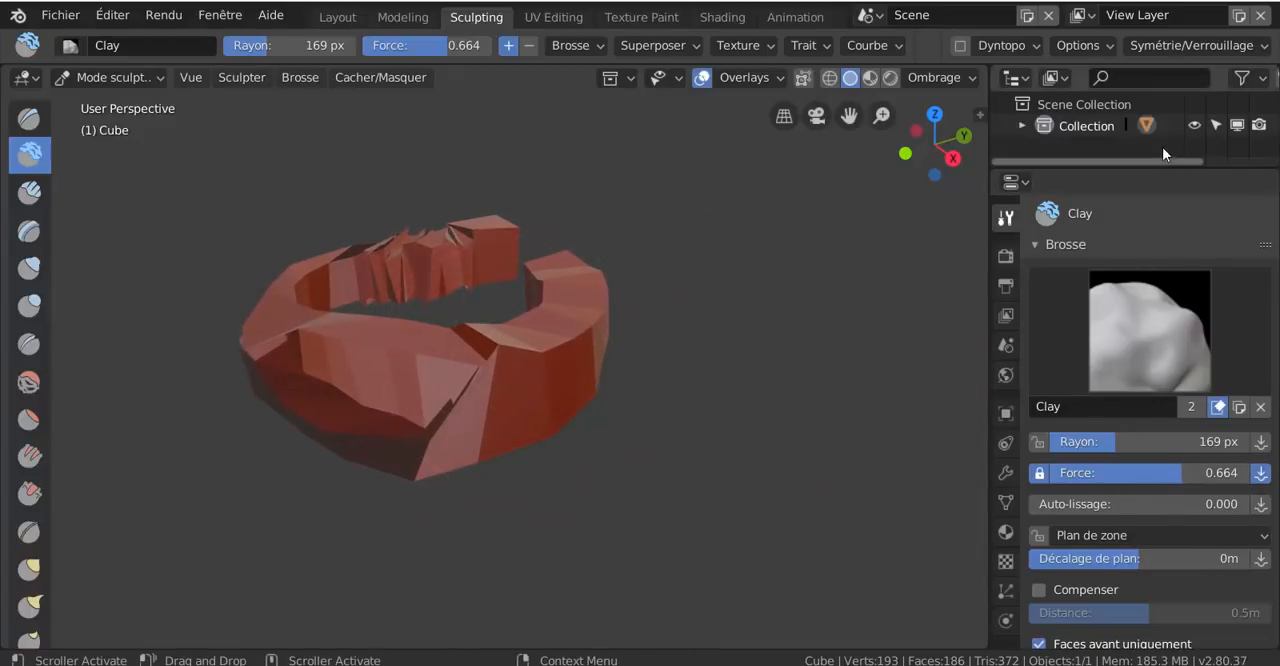
Add a Subdivision Surface modifier to the cube mesh and set its viewport subdivisions to 3
click(1006, 474)
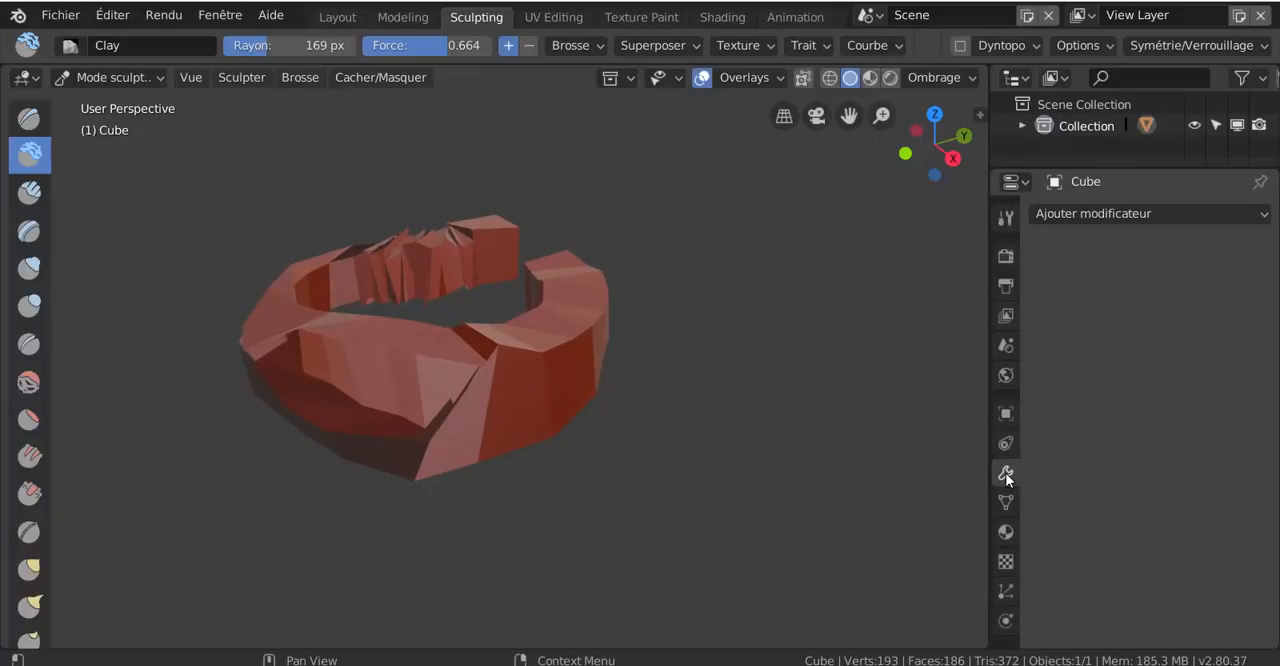
click(1090, 213)
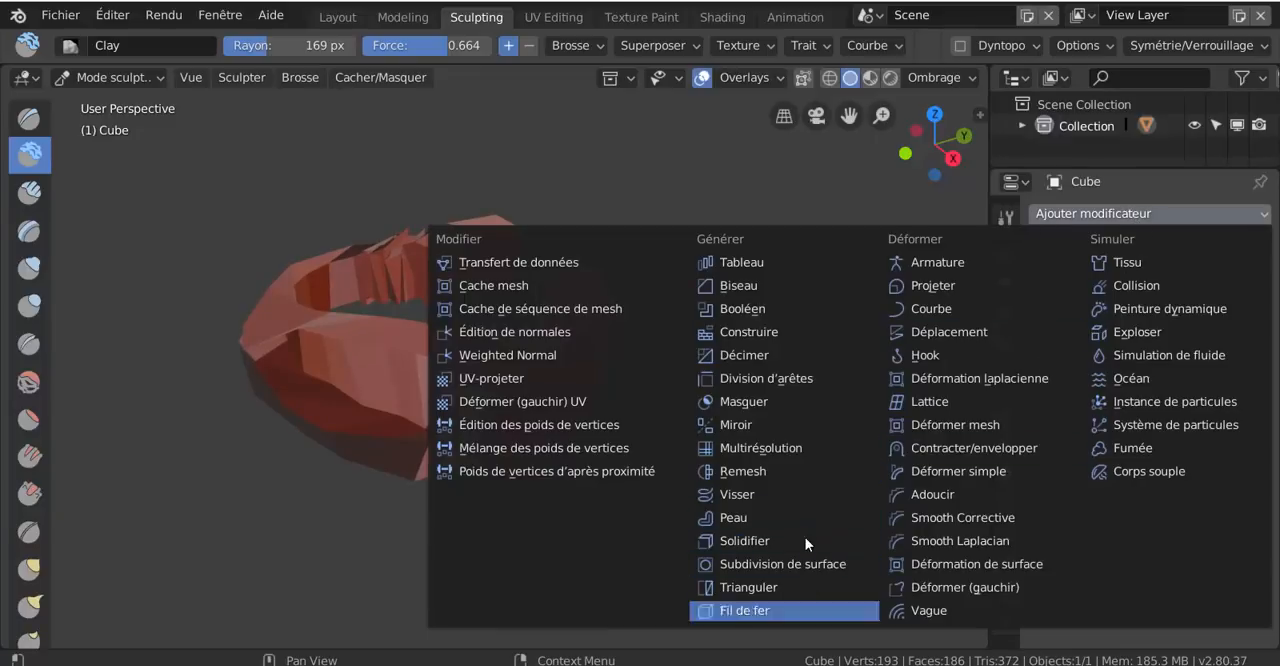
click(790, 566)
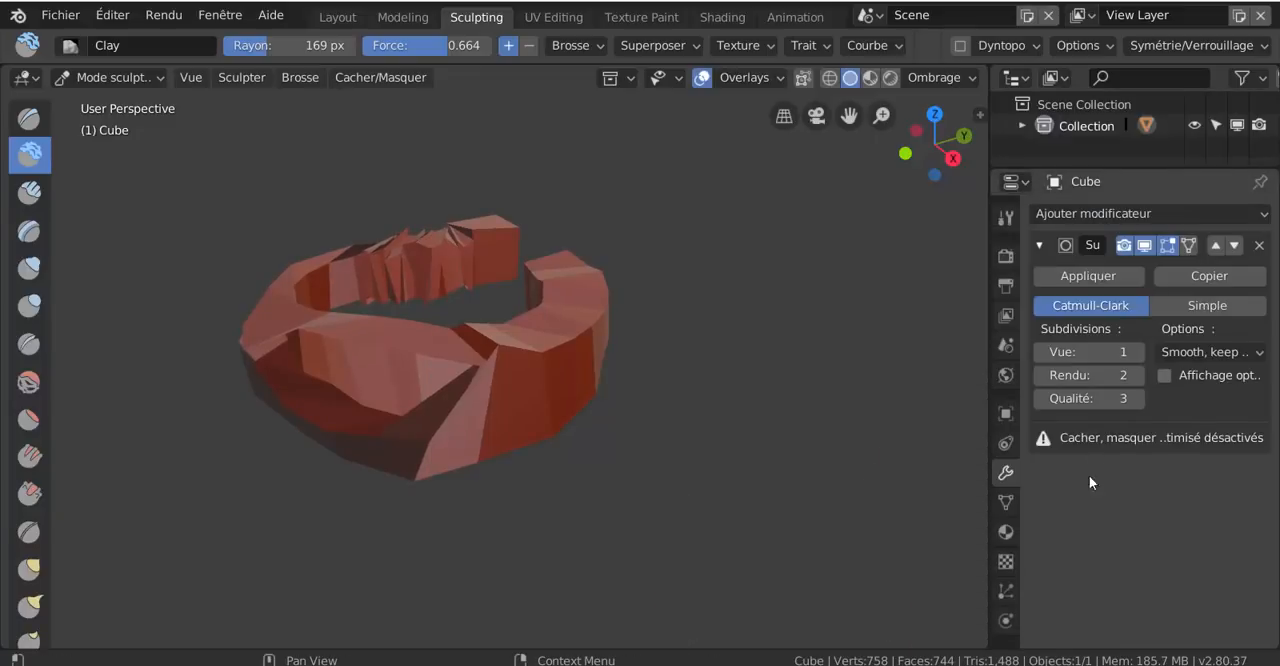
click(1137, 352)
click(1137, 352)
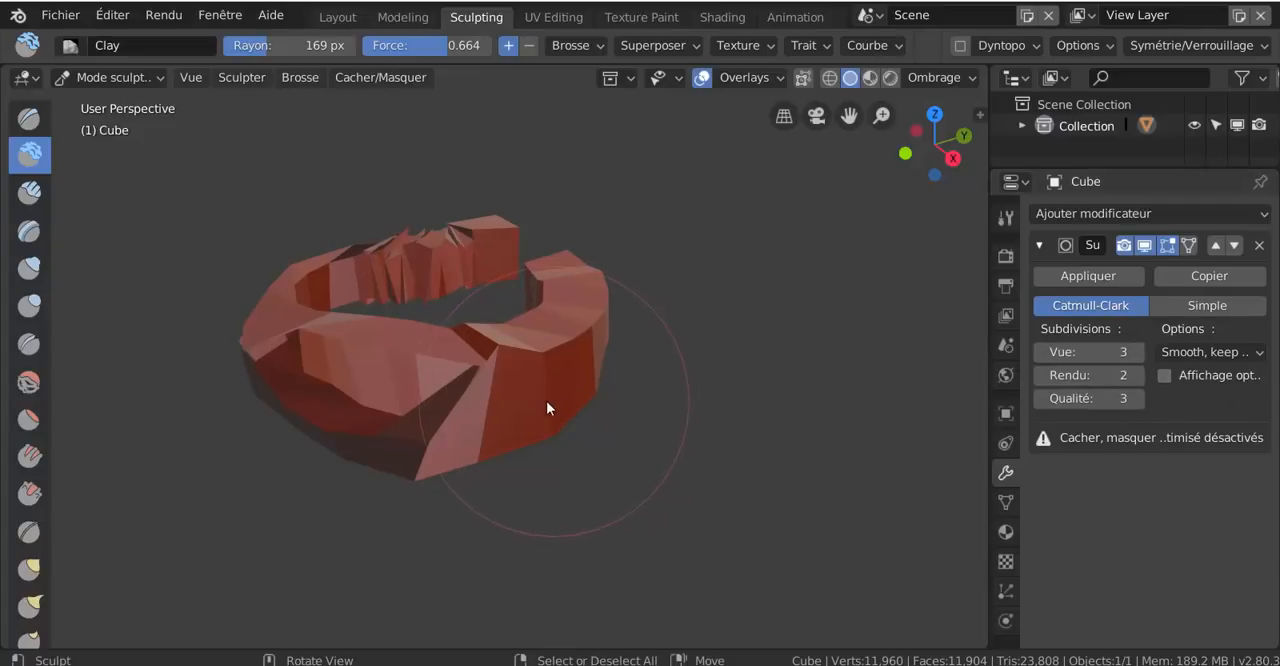
Switch to Object mode and apply the Subdivision Surface modifier to the mesh
key(ctrl+Tab)
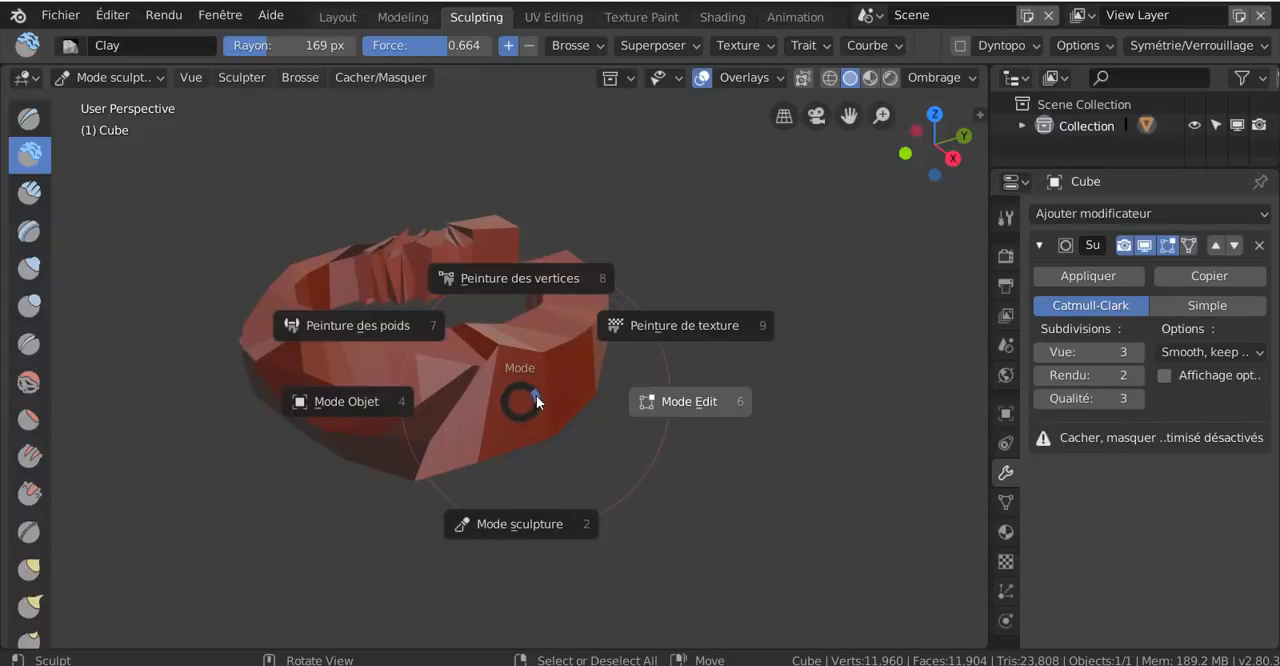
click(381, 402)
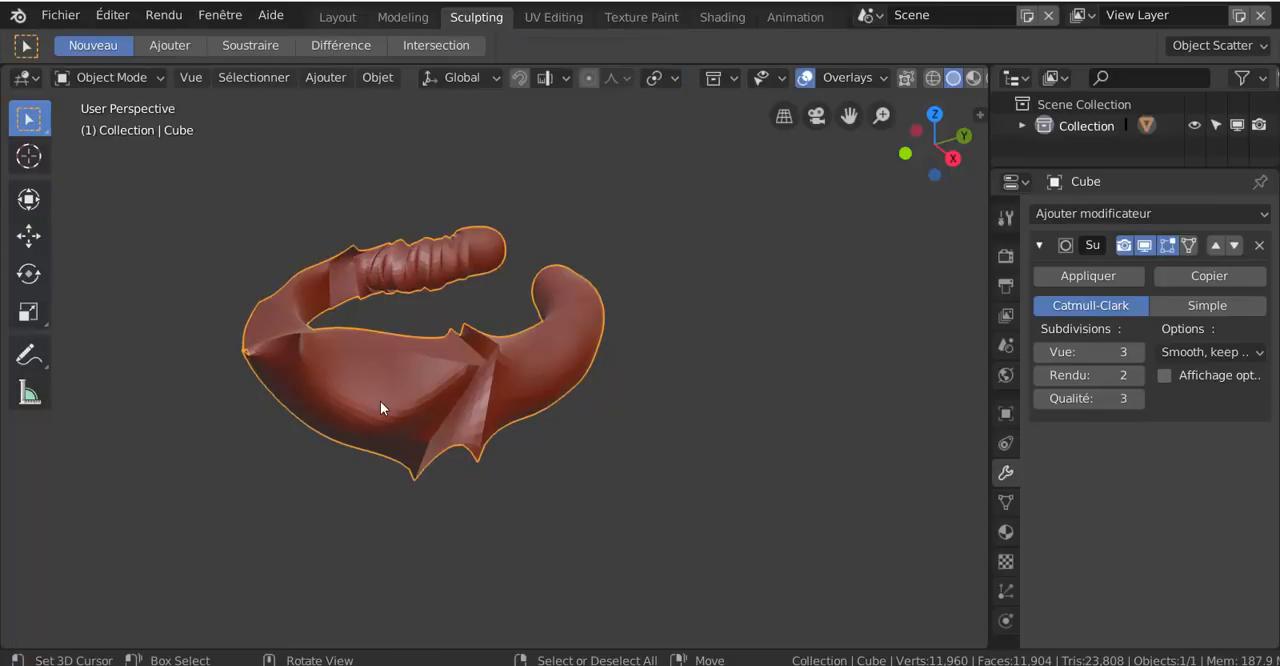
mouse_move(508, 434)
middle_down()
mouse_move(463, 411)
mouse_move(506, 426)
middle_up()
click(1088, 275)
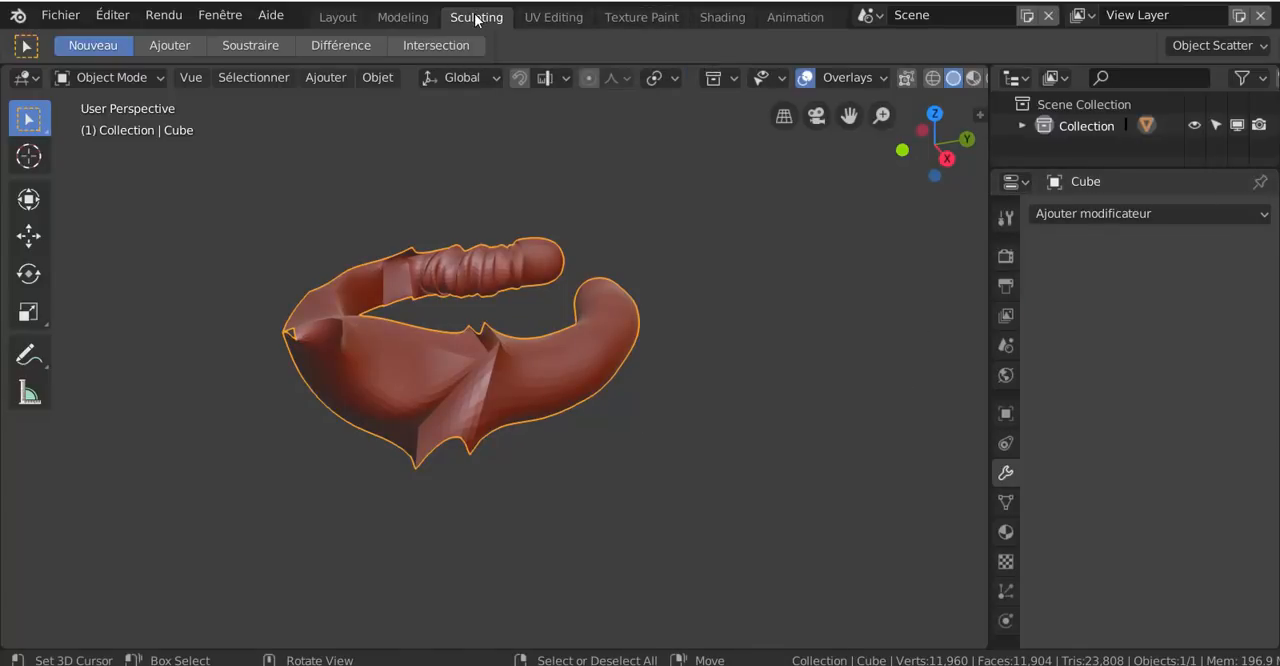
Return to Sculpt mode with an enlarged 3D viewport and change the brush from Crease to Layer
key(ctrl+Tab)
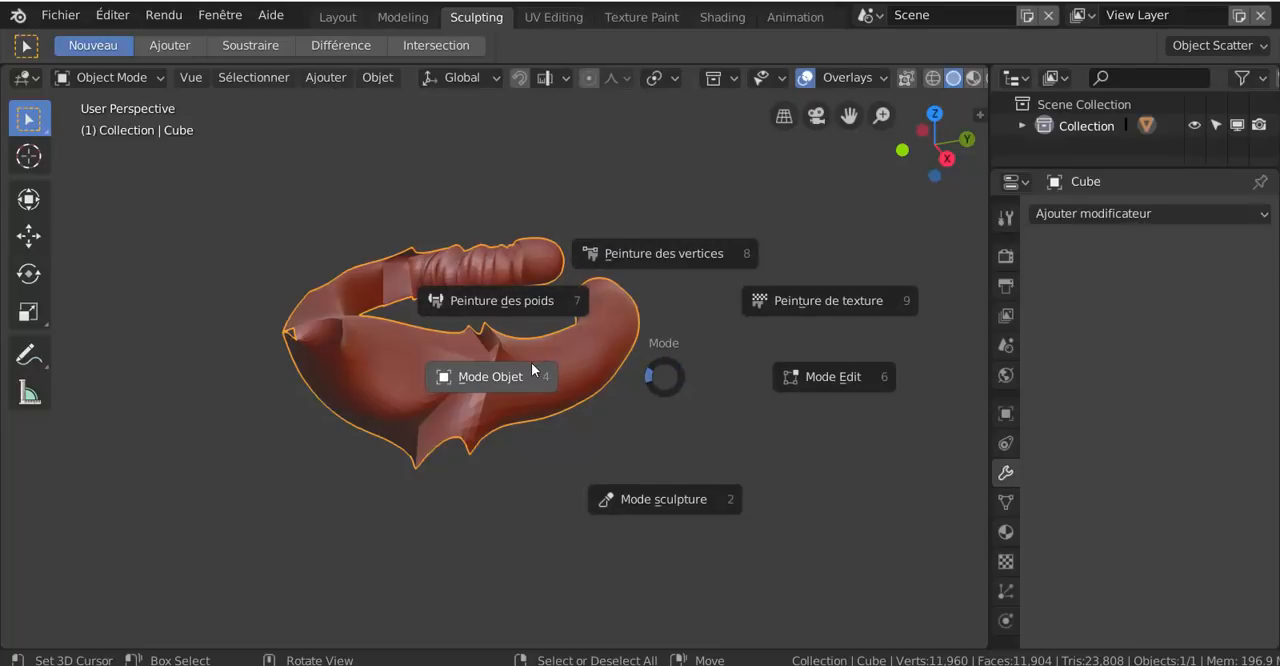
click(640, 499)
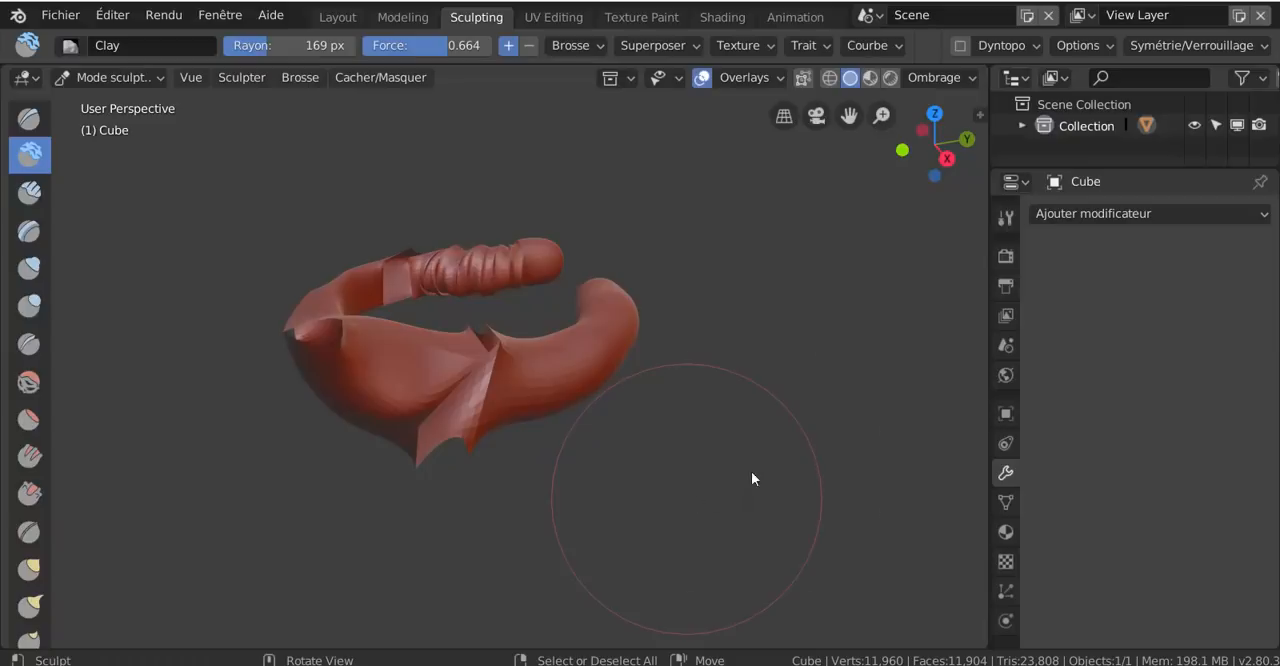
click(29, 343)
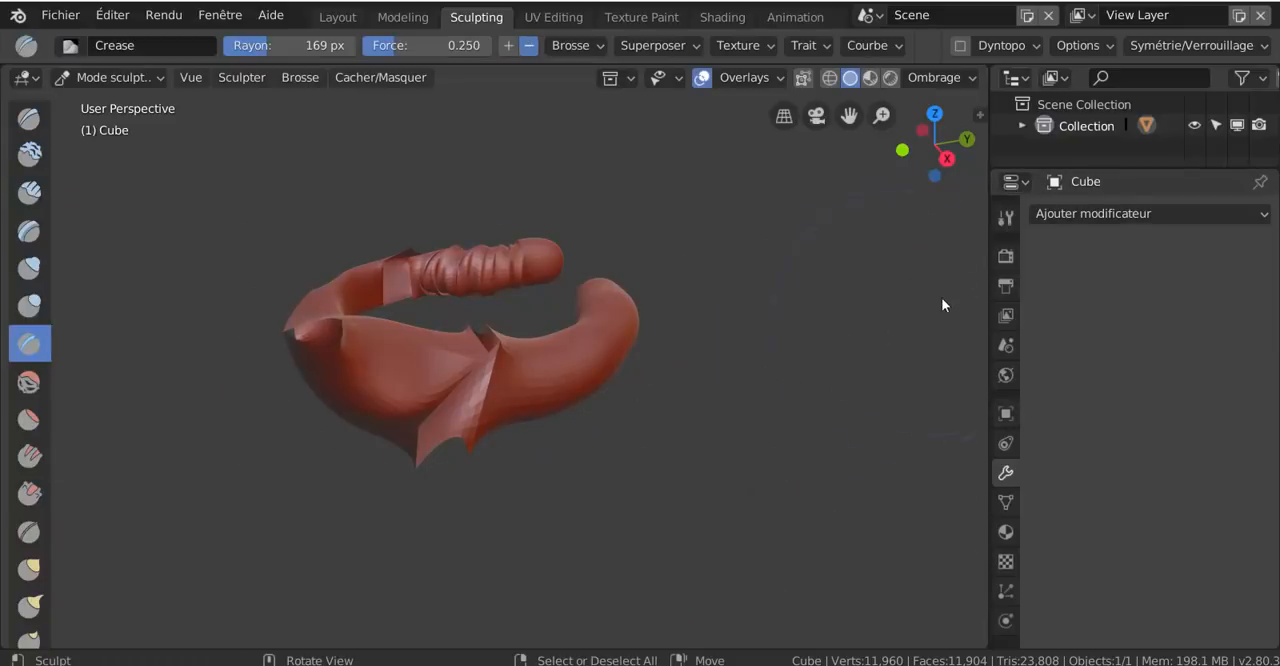
drag(988, 306, 1156, 306)
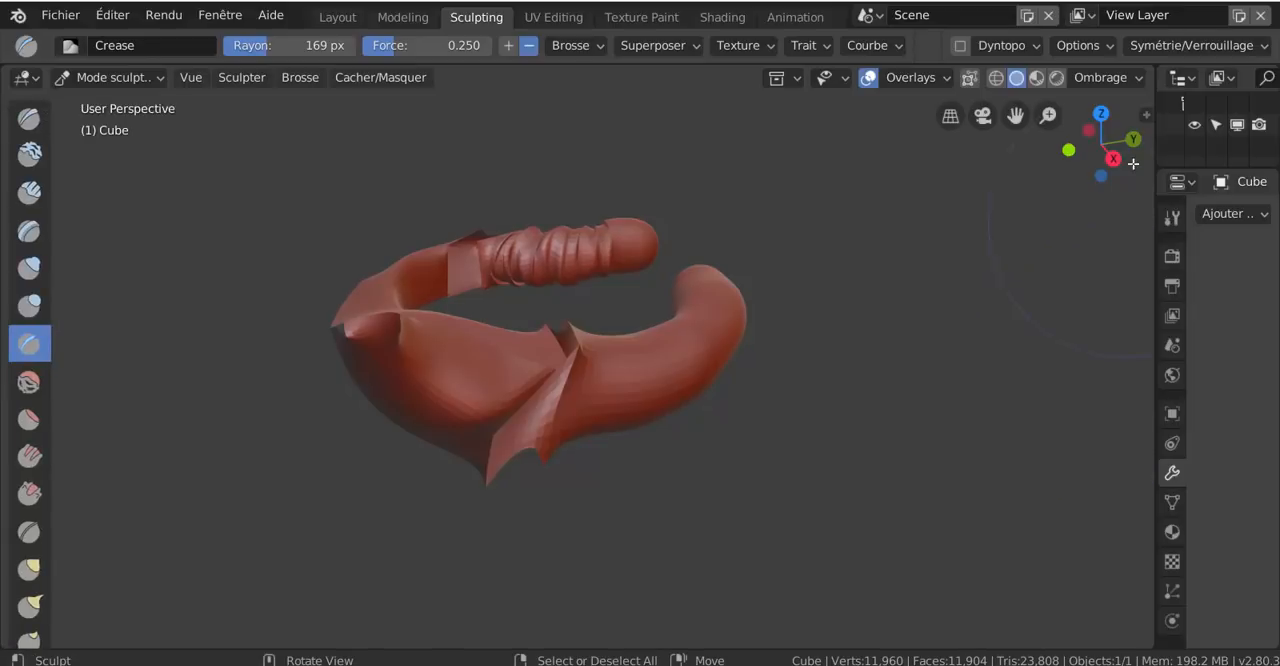
key(l)
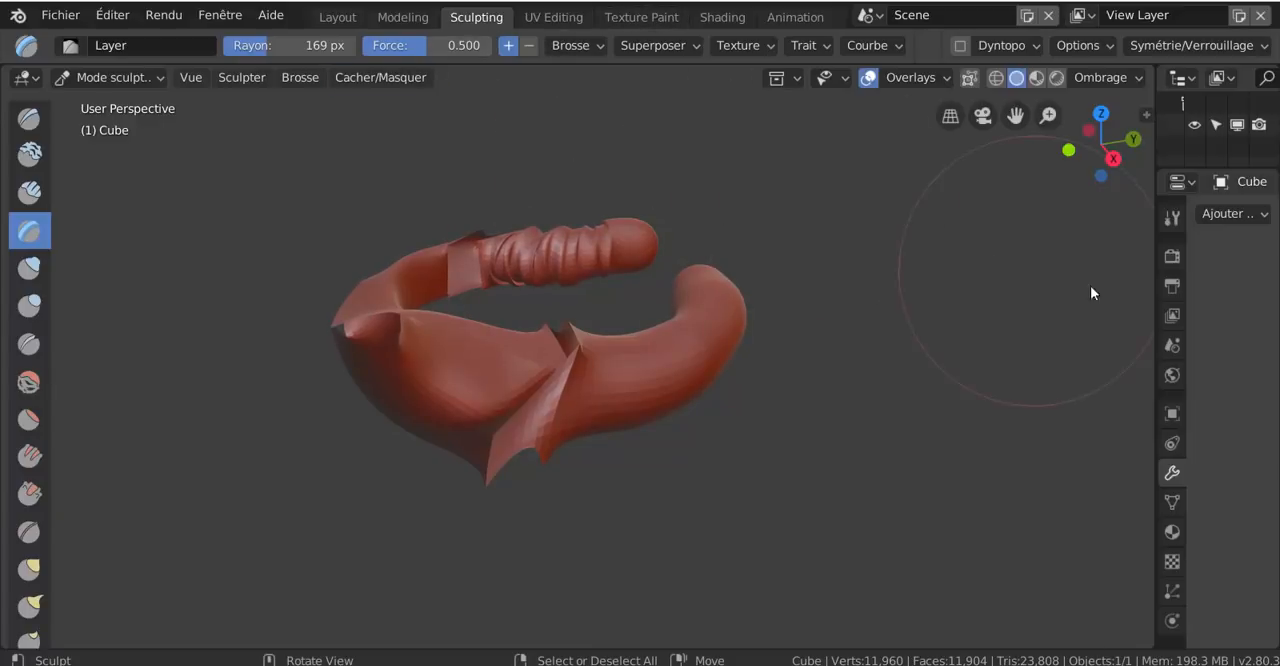
View the object's transform values in the 3D viewport's sidebar and switch from the Layer to the Fill/Deepen brush
click(1143, 119)
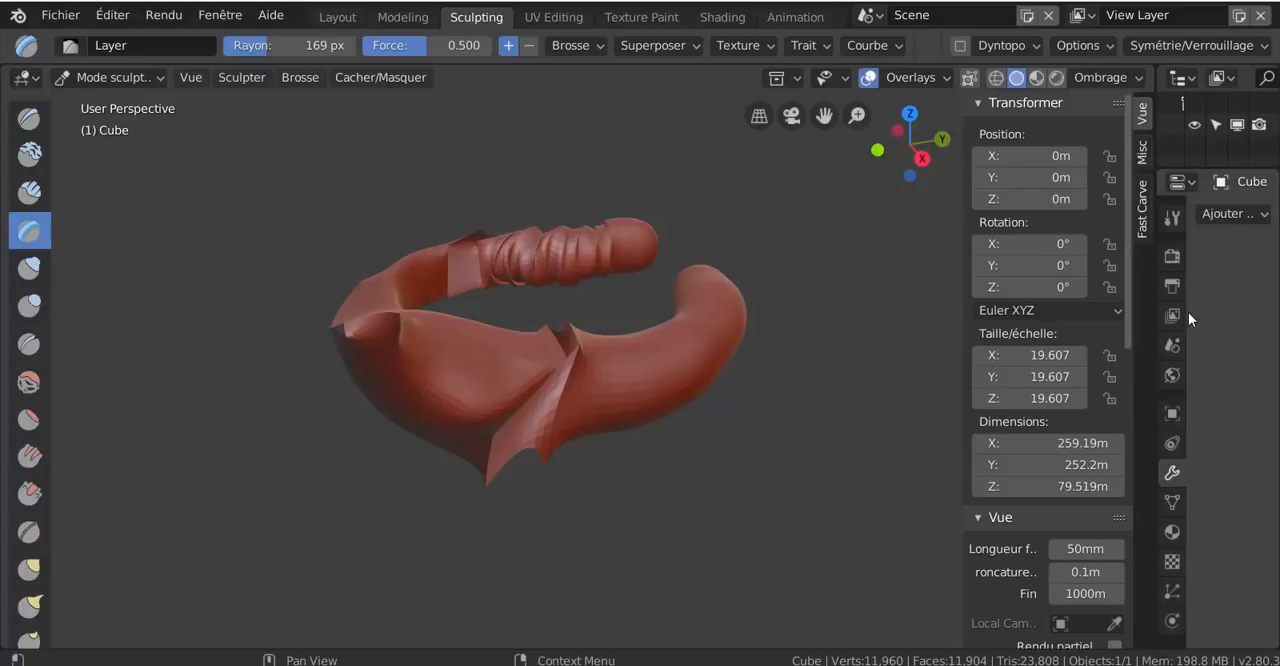
mouse_move(654, 392)
mouse_down()
mouse_move(607, 401)
mouse_move(624, 366)
mouse_move(522, 389)
mouse_up()
click(29, 455)
scroll(574, 364, down, 3)
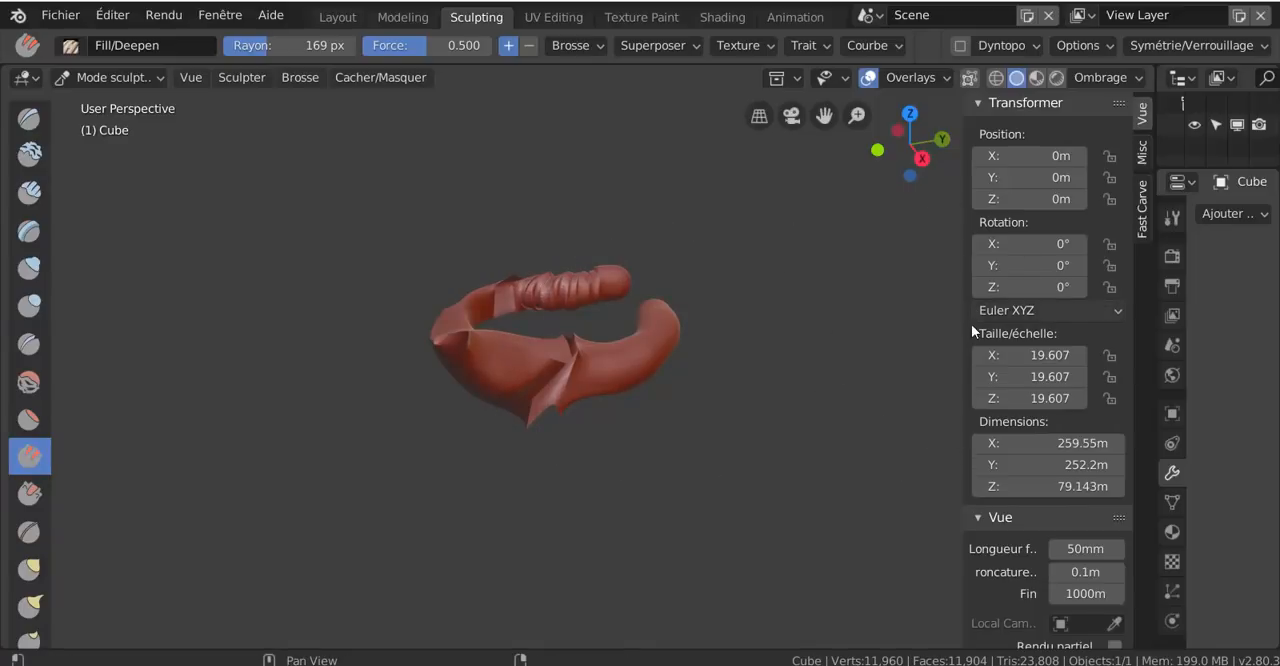
drag(966, 333, 1220, 311)
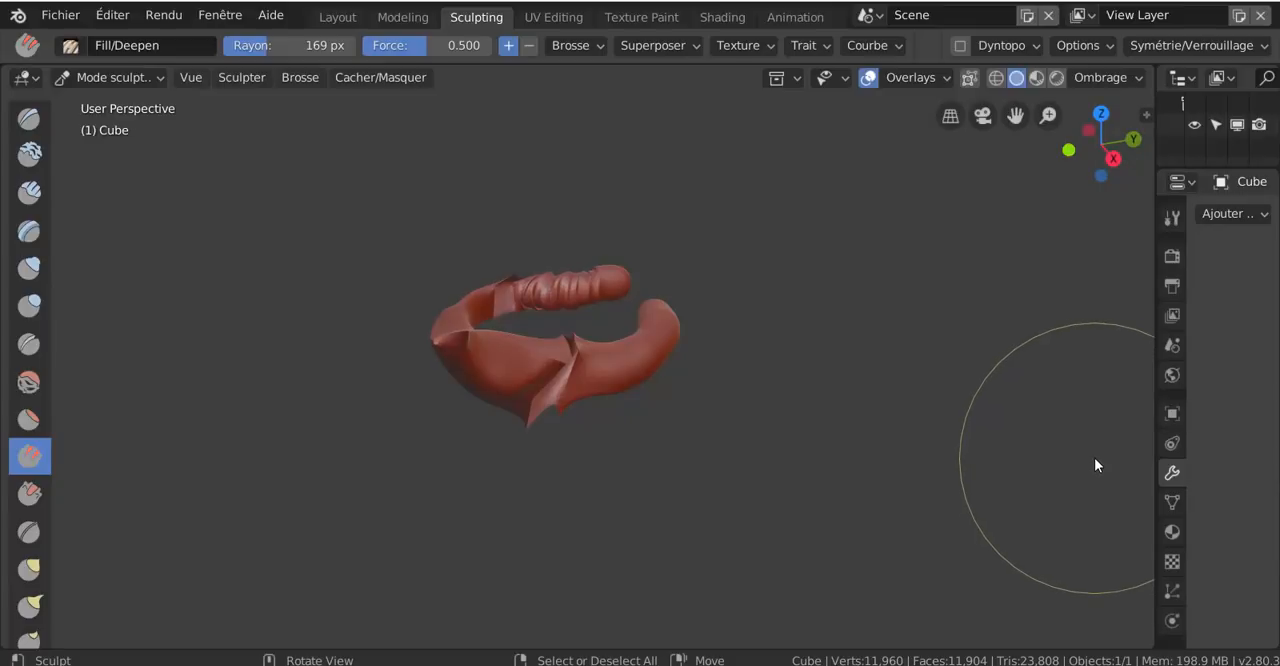
Switch to the Crease brush and look at its available brush presets
key(ctrl+Tab)
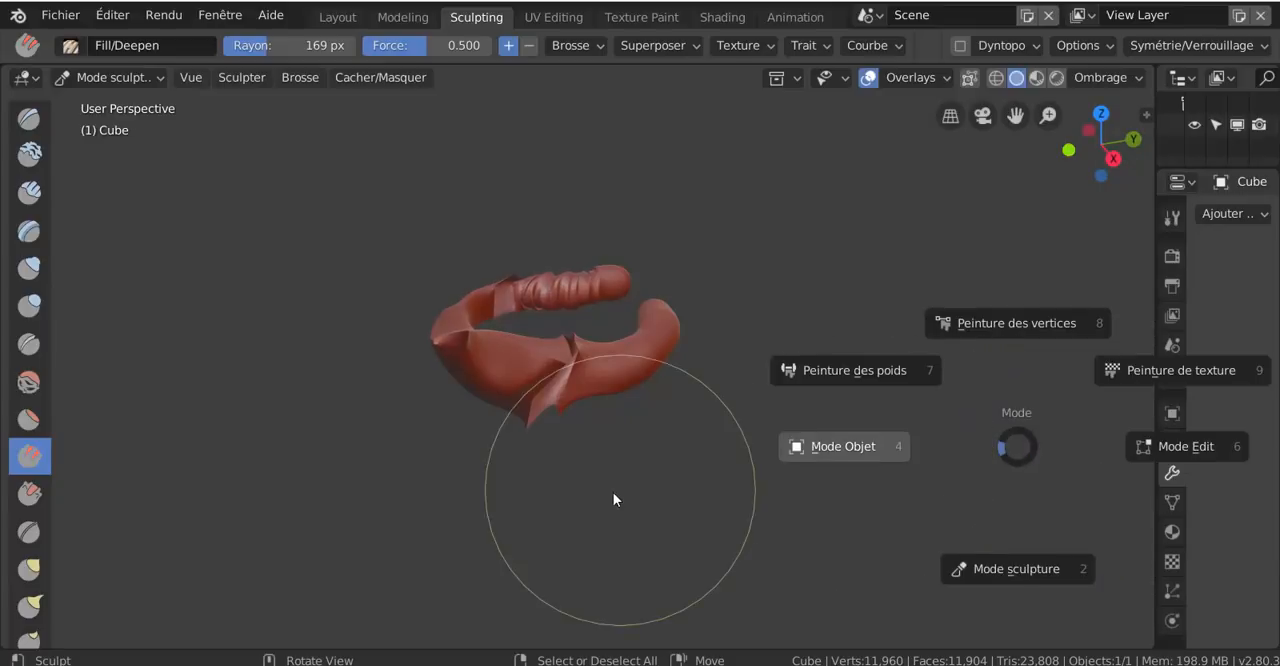
key(Escape)
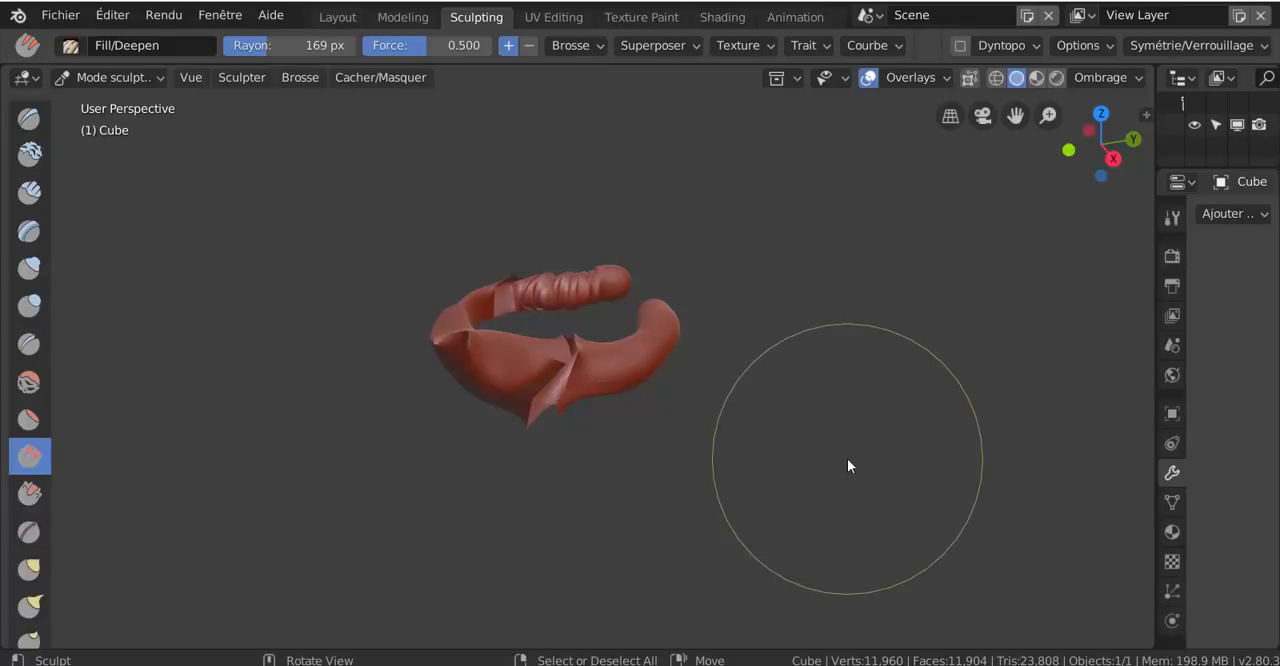
scroll(650, 470, up, 2)
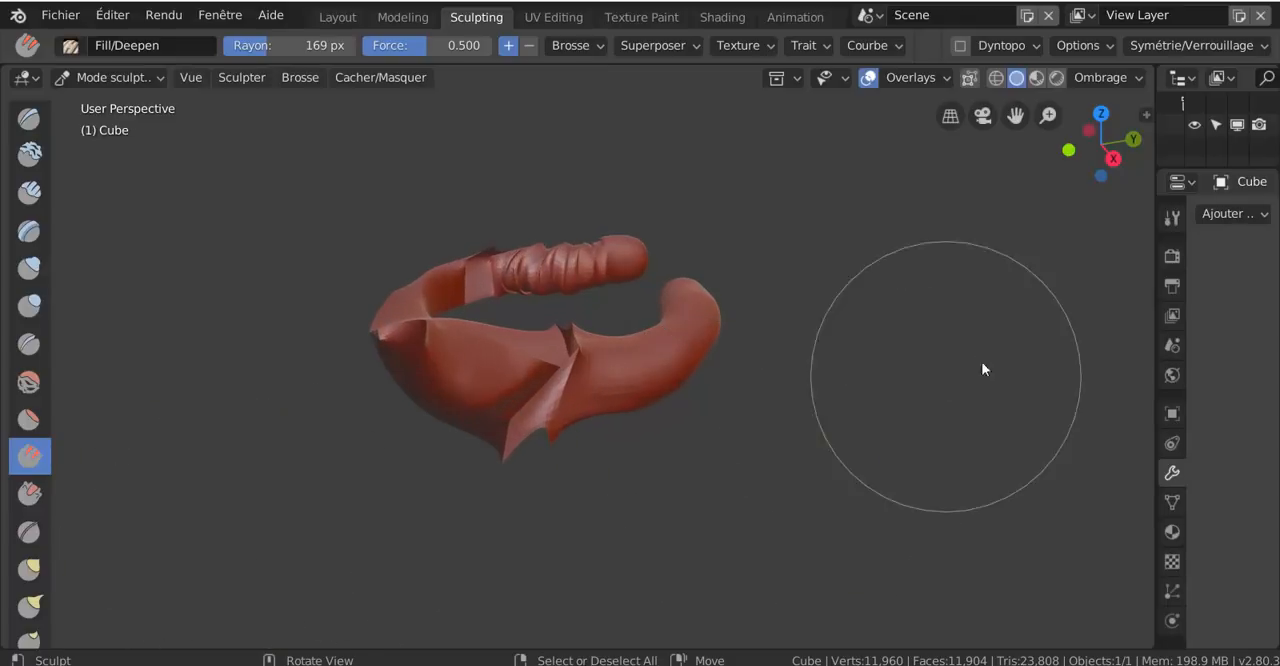
click(32, 342)
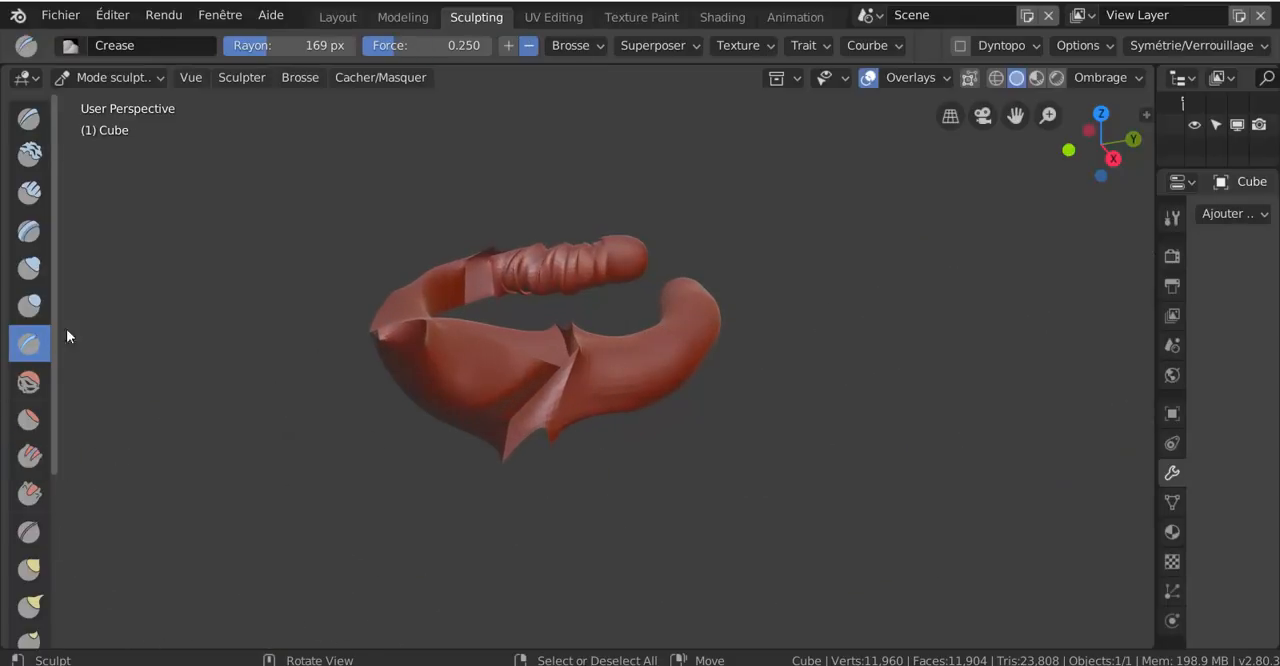
click(70, 46)
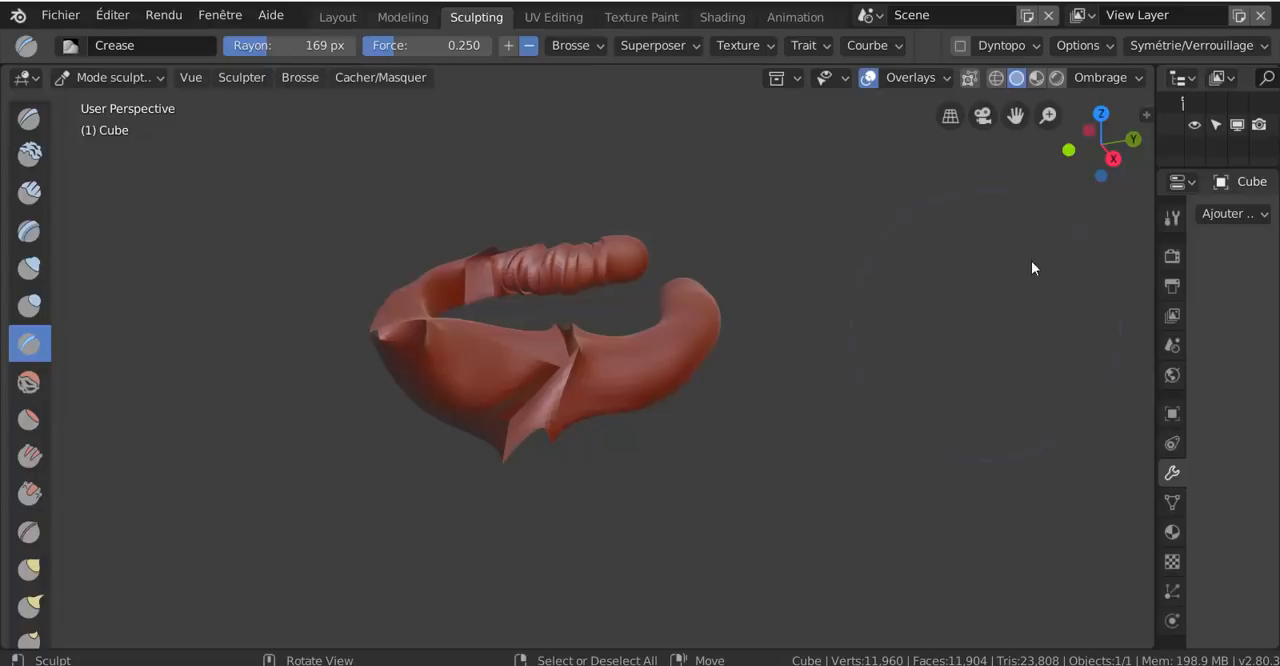
click(83, 45)
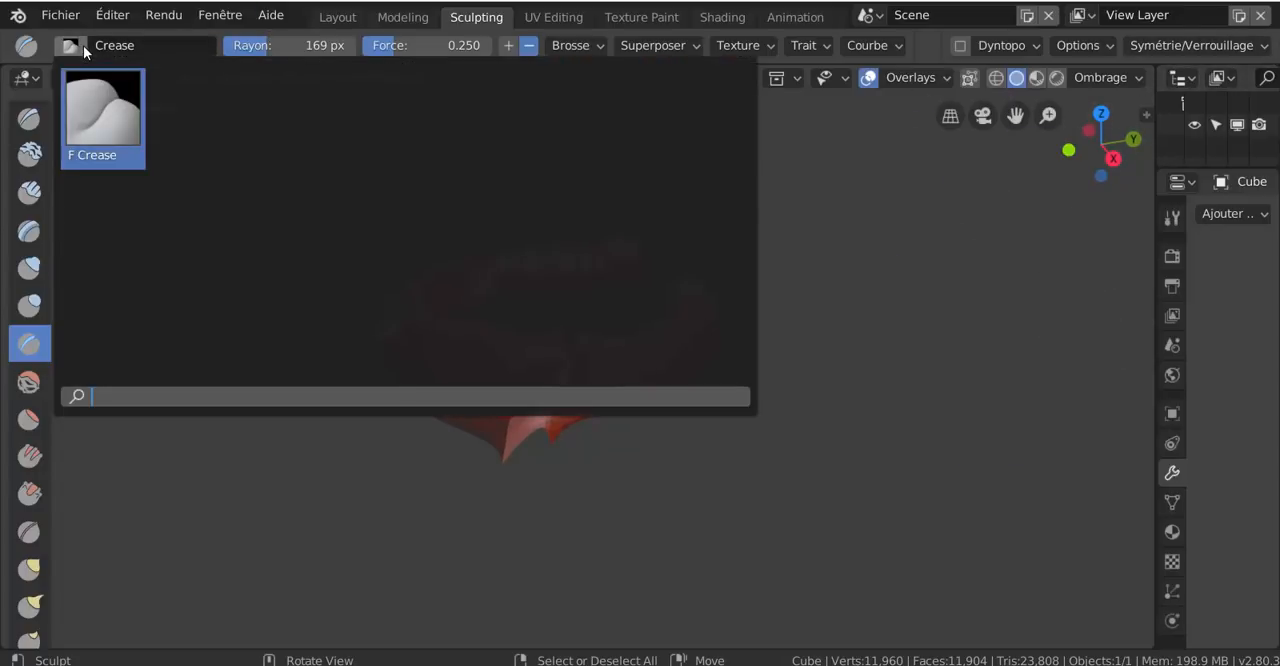
Examine the header's menu-collapsing option and the sculpt symmetry and lock settings
right_click(932, 45)
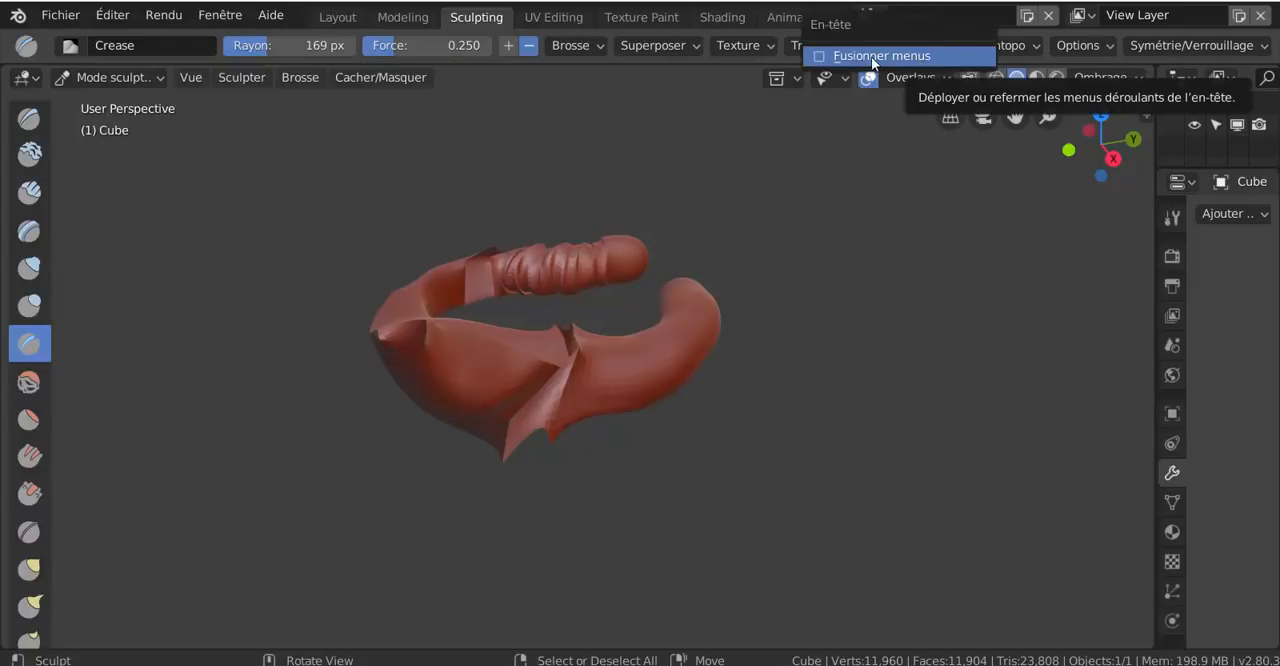
click(1266, 52)
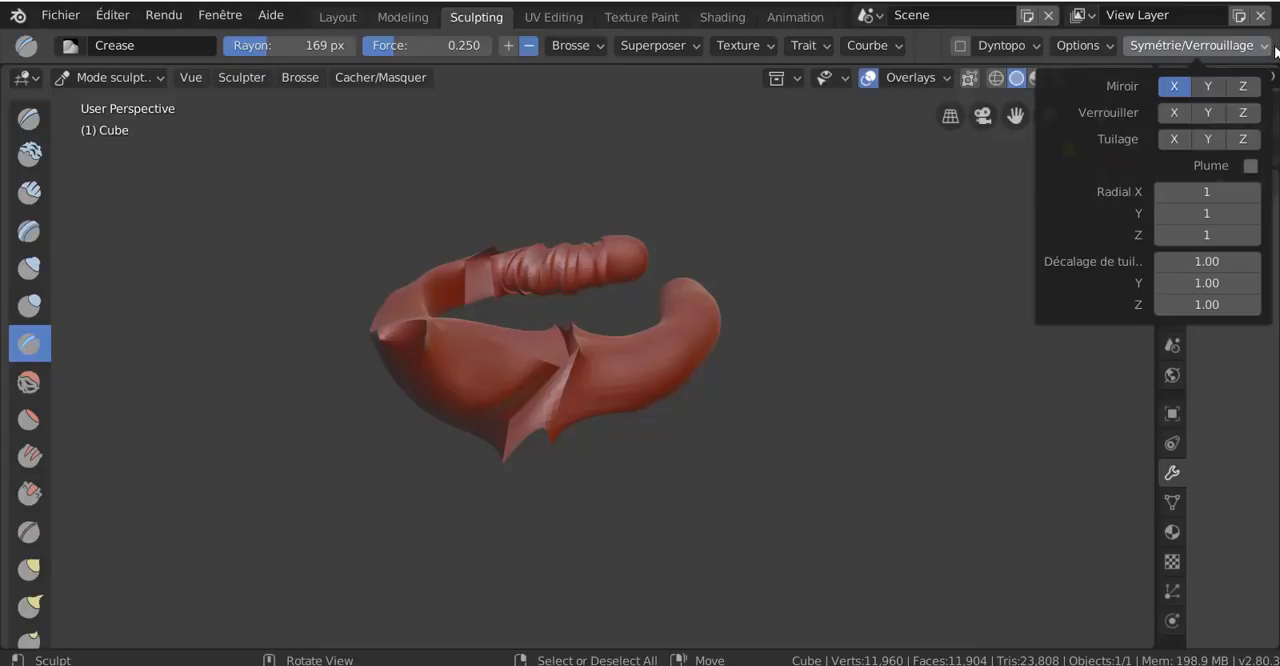
right_click(1274, 52)
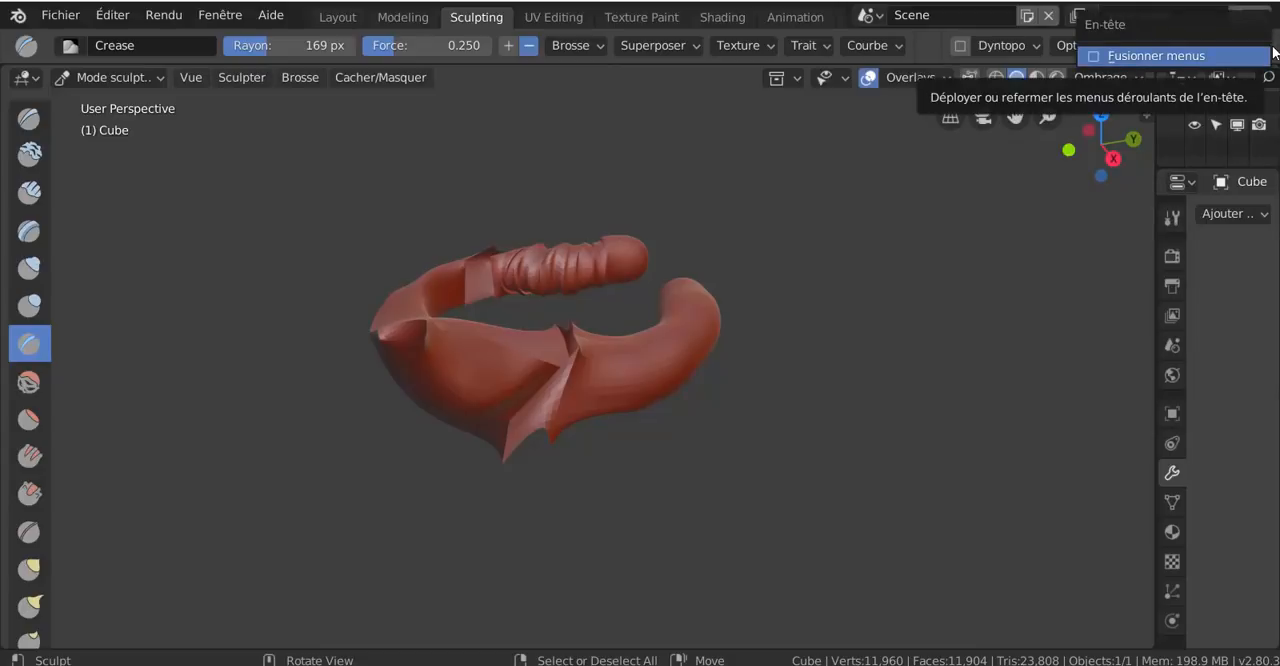
right_click(931, 45)
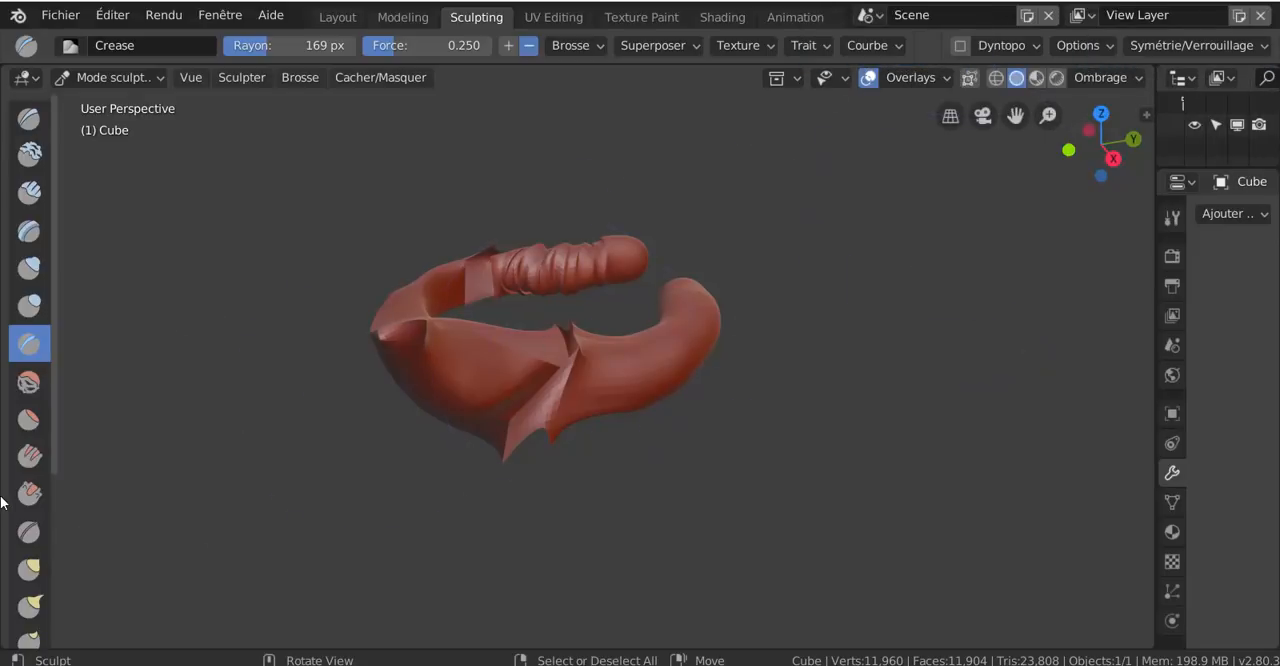
Reshape the ends, front and side of the open ring with the Grab brush at 169 px radius
scroll(24, 521, down, 5)
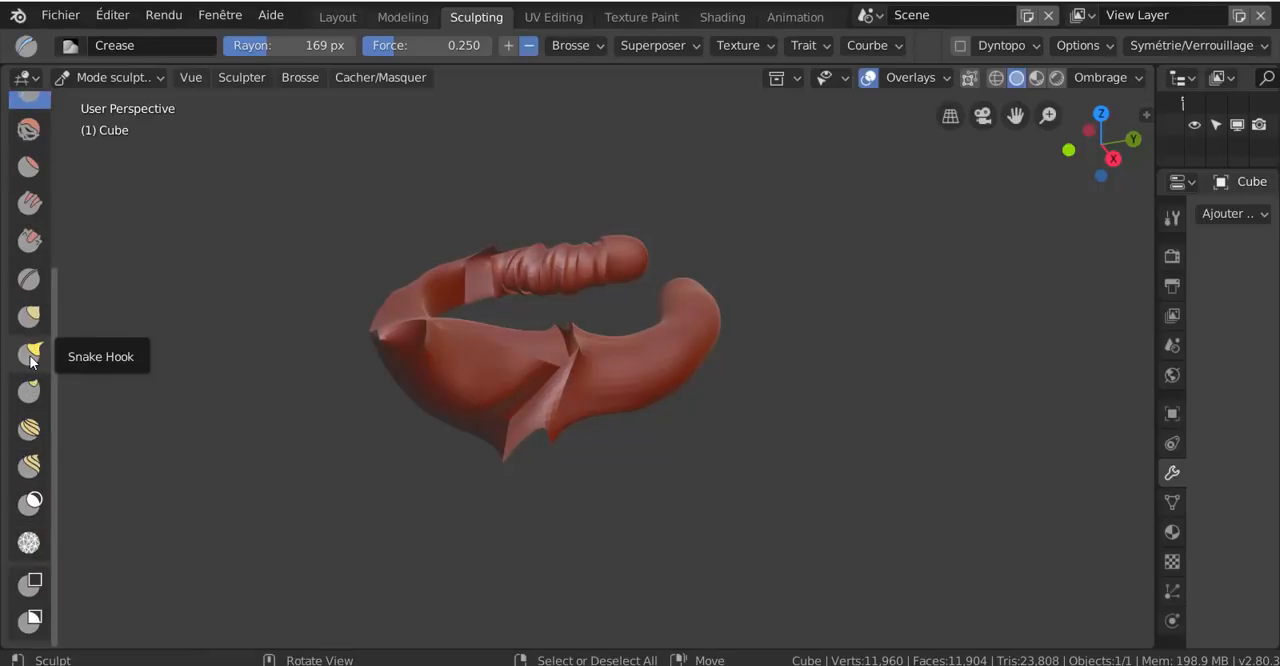
click(26, 318)
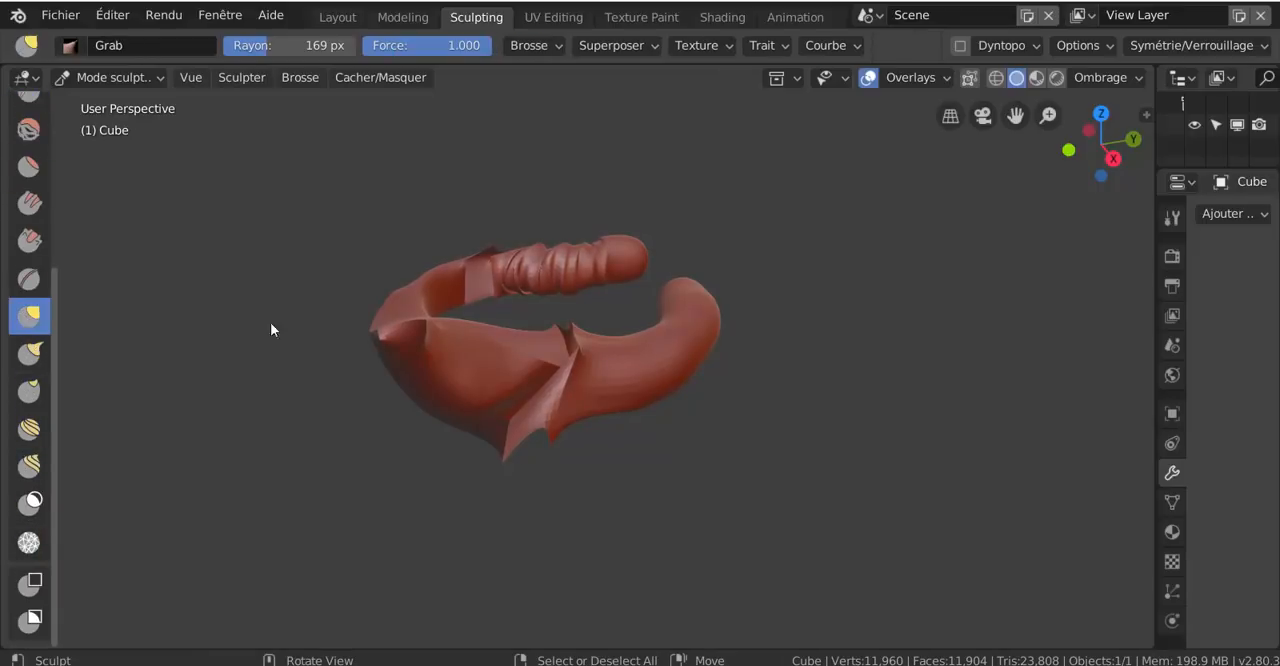
mouse_move(690, 352)
mouse_down()
mouse_move(790, 365)
mouse_move(688, 417)
mouse_up()
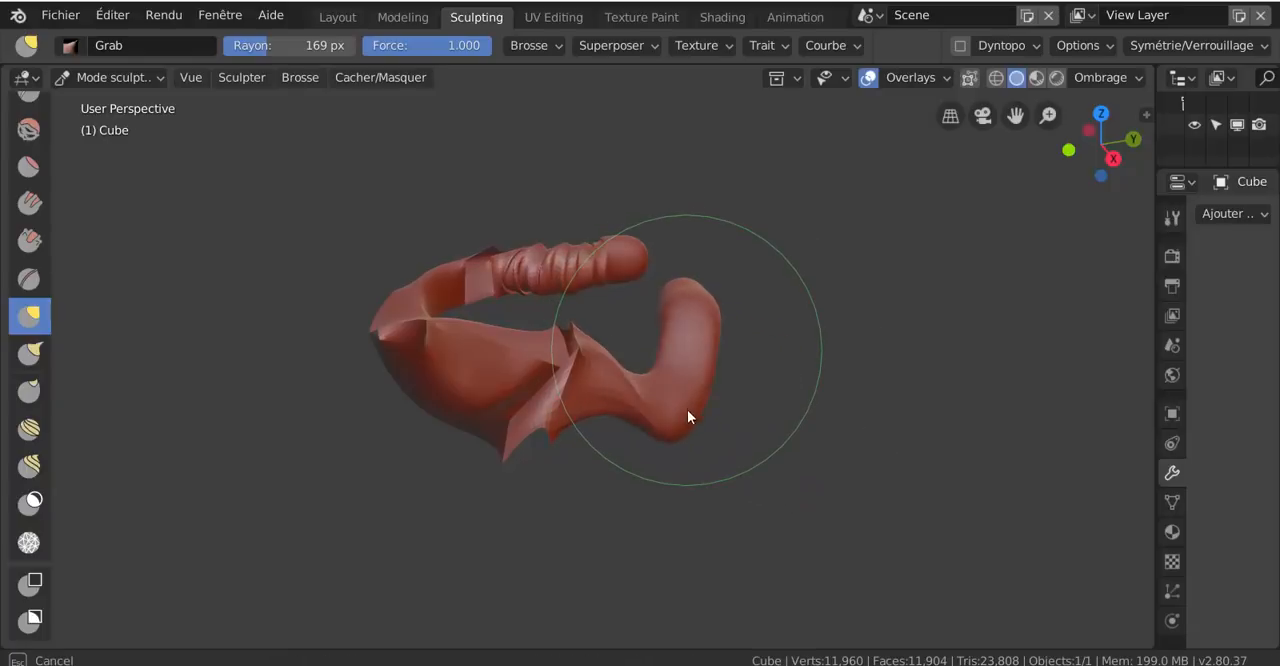
mouse_move(608, 272)
mouse_down()
mouse_move(681, 241)
mouse_move(557, 226)
mouse_up()
mouse_move(372, 330)
mouse_down()
mouse_move(394, 389)
mouse_move(354, 371)
mouse_move(397, 323)
mouse_up()
middle_drag(625, 403, 468, 430)
mouse_move(608, 405)
mouse_down()
mouse_move(581, 444)
mouse_move(623, 474)
mouse_move(686, 480)
mouse_move(660, 471)
mouse_move(680, 447)
mouse_move(650, 450)
mouse_up()
Paint a mask over the ring's pointed front section with the Mask brush at 0.500 strength
click(29, 279)
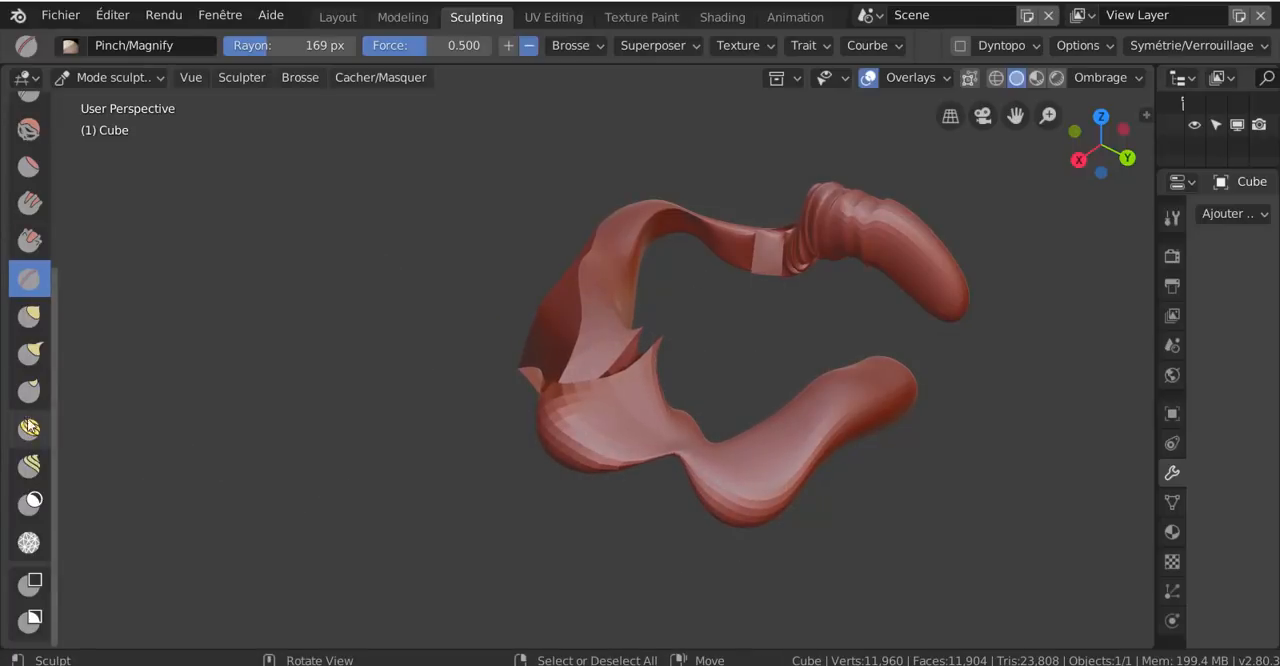
click(29, 501)
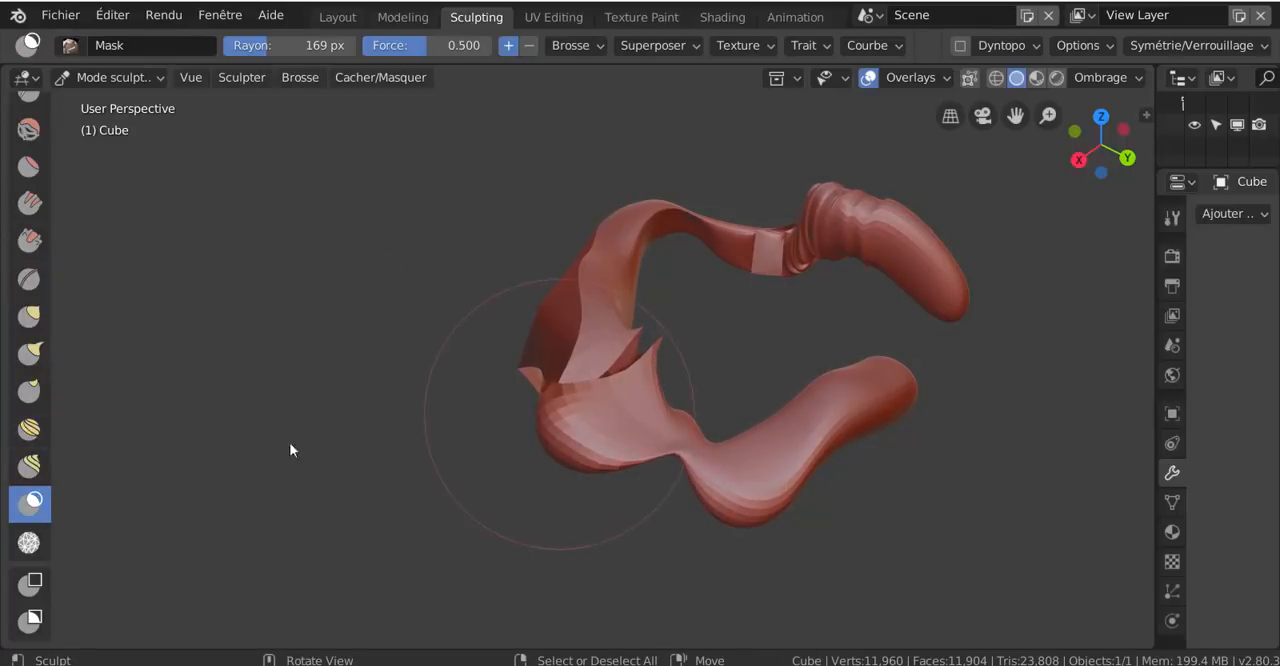
mouse_move(626, 426)
mouse_down()
mouse_move(586, 449)
mouse_move(640, 403)
mouse_move(603, 401)
mouse_move(621, 325)
mouse_up()
drag(587, 280, 563, 423)
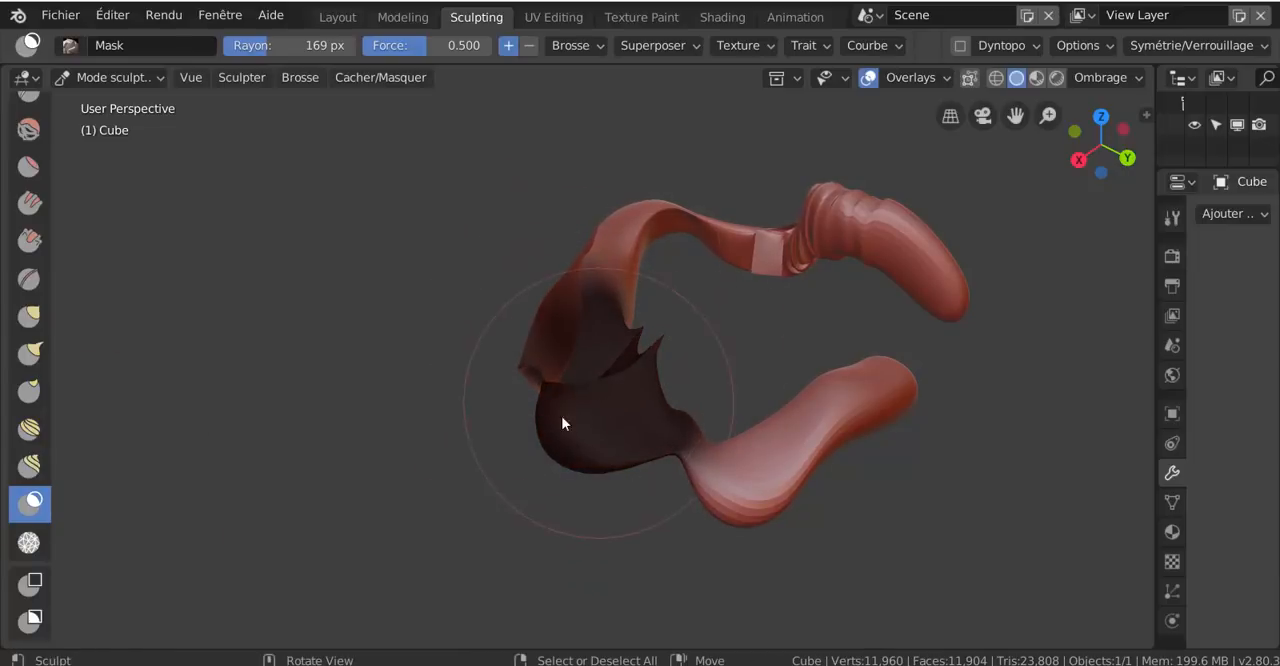
mouse_move(563, 423)
middle_down()
mouse_move(551, 431)
mouse_move(669, 323)
mouse_move(650, 300)
mouse_move(638, 385)
mouse_move(588, 432)
middle_up()
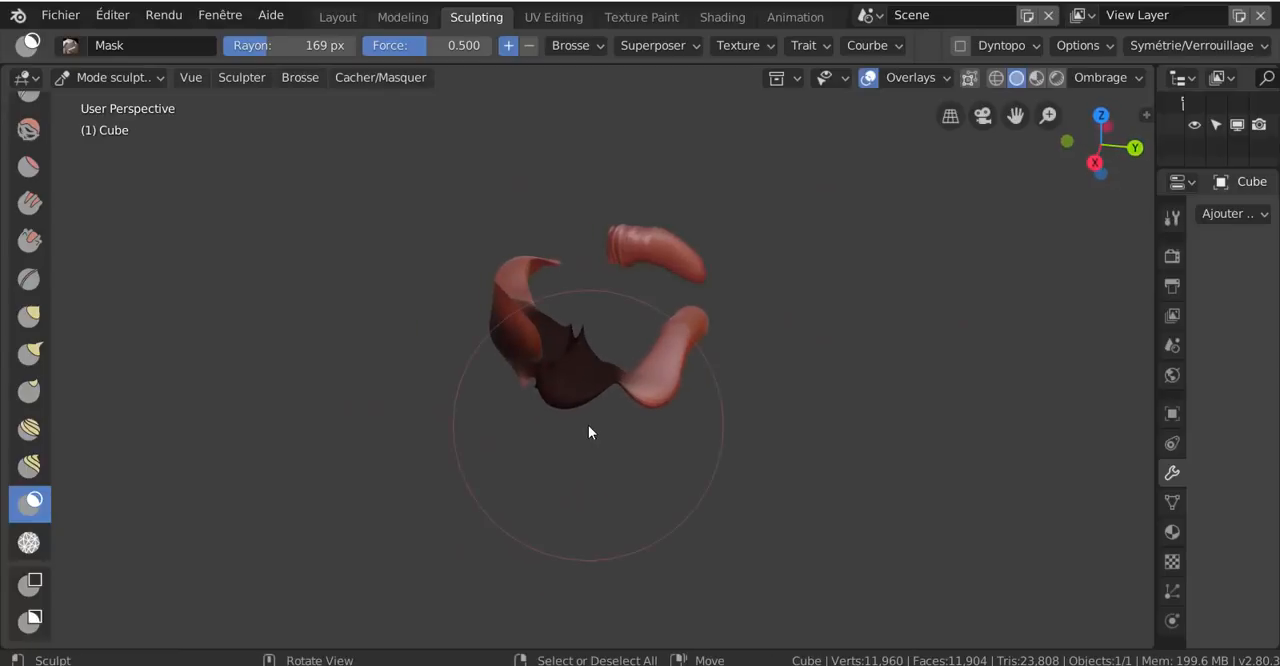
Visit the UV Editing workspace and view the mesh in the Texture Paint workspace
click(559, 19)
scroll(844, 350, down, 10)
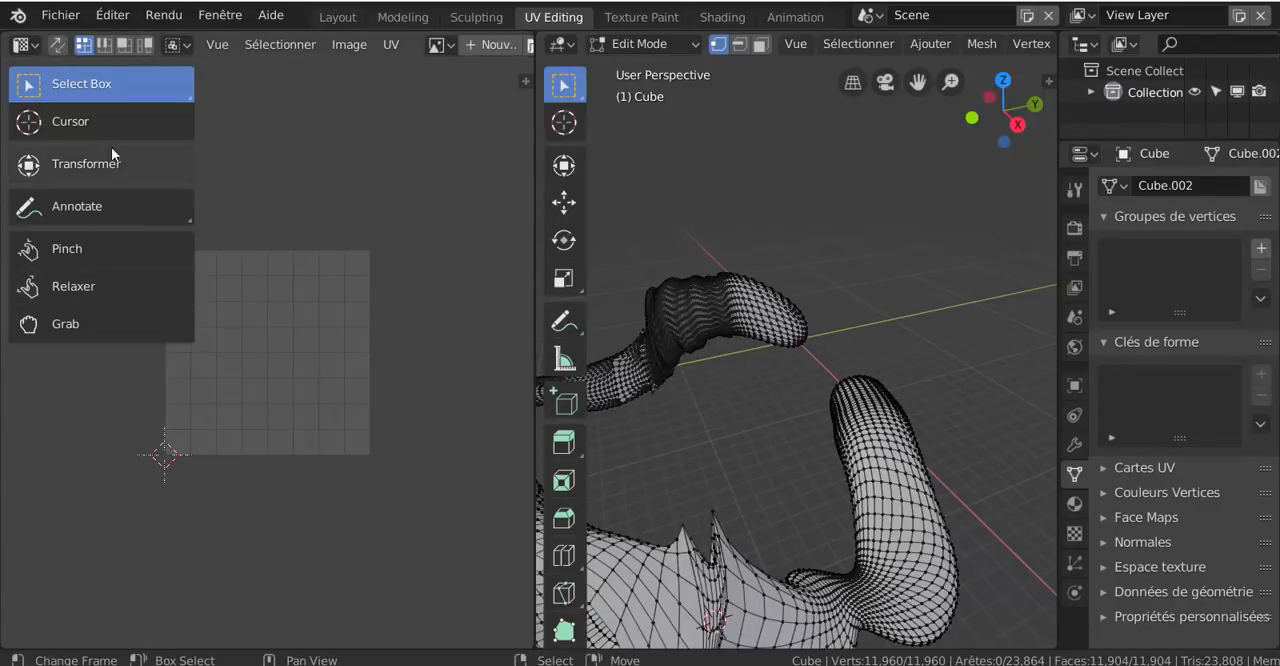
click(648, 17)
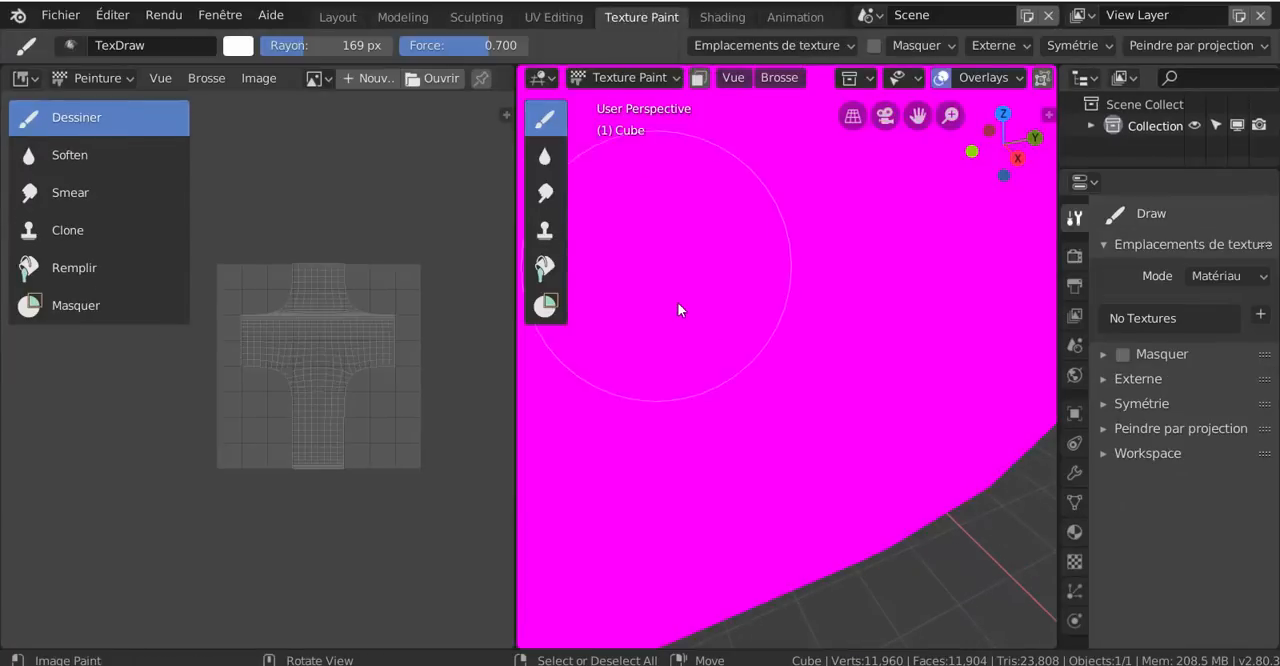
scroll(678, 303, down, 4)
scroll(678, 303, down, 5)
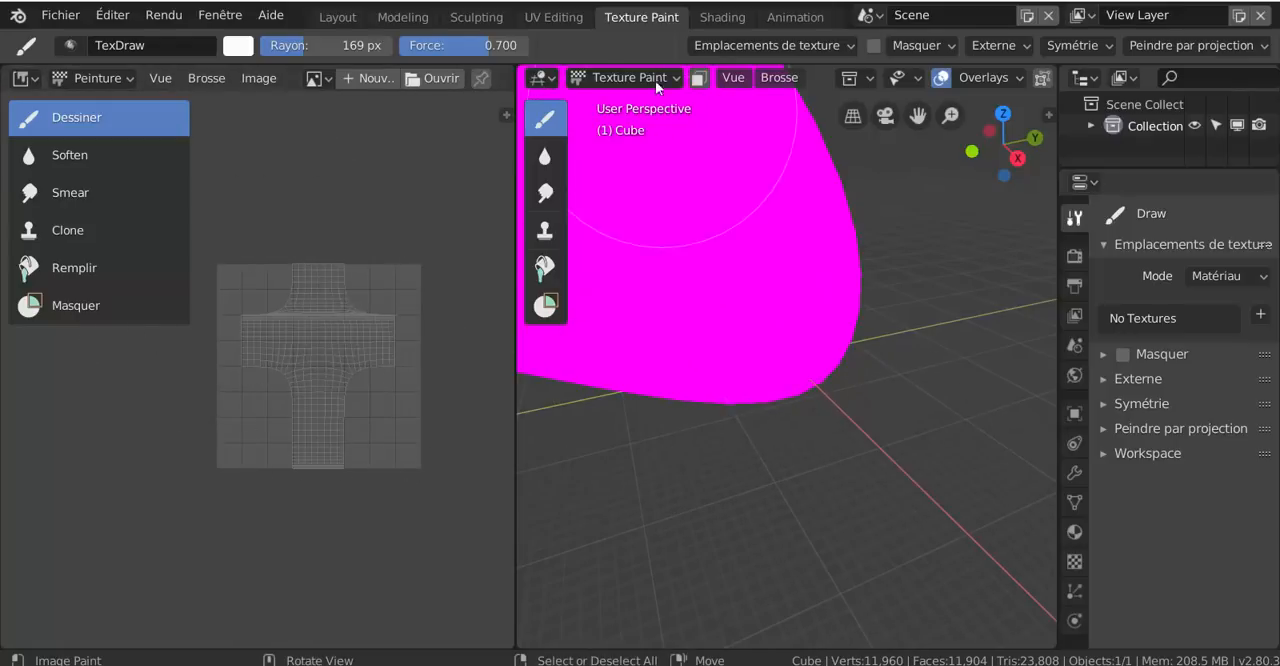
Return to the UV Editing workspace and switch the mesh to Vertex Paint mode
click(558, 17)
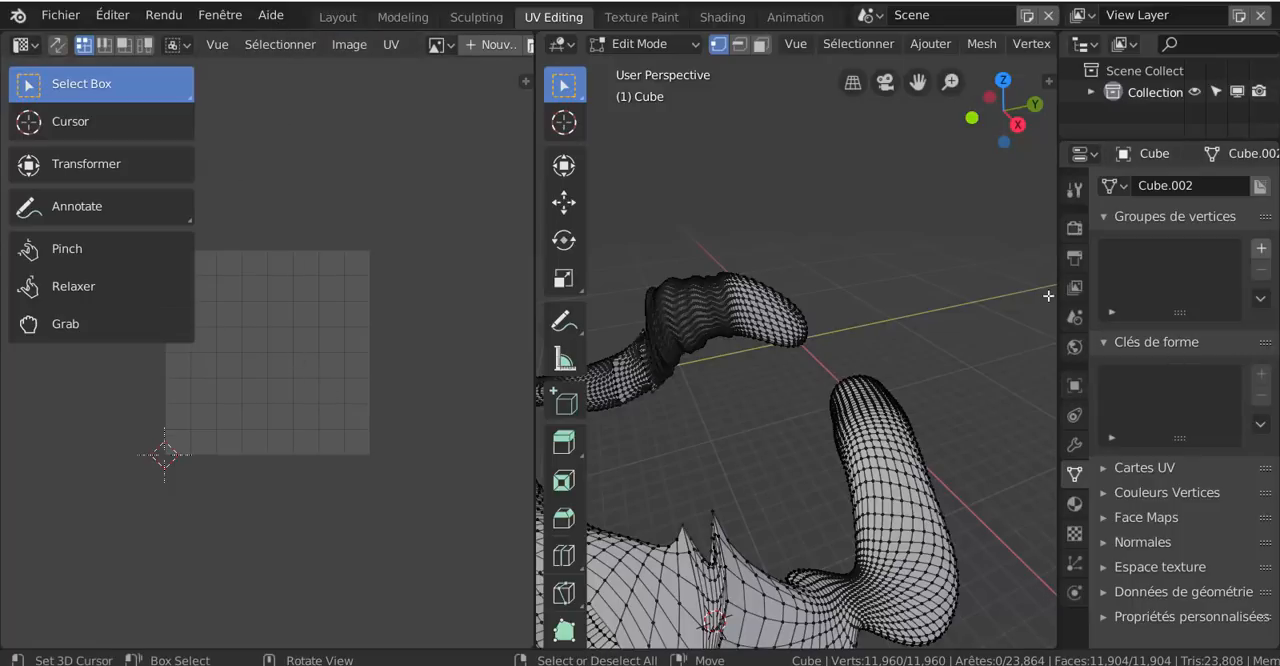
key(ctrl+Tab)
click(883, 487)
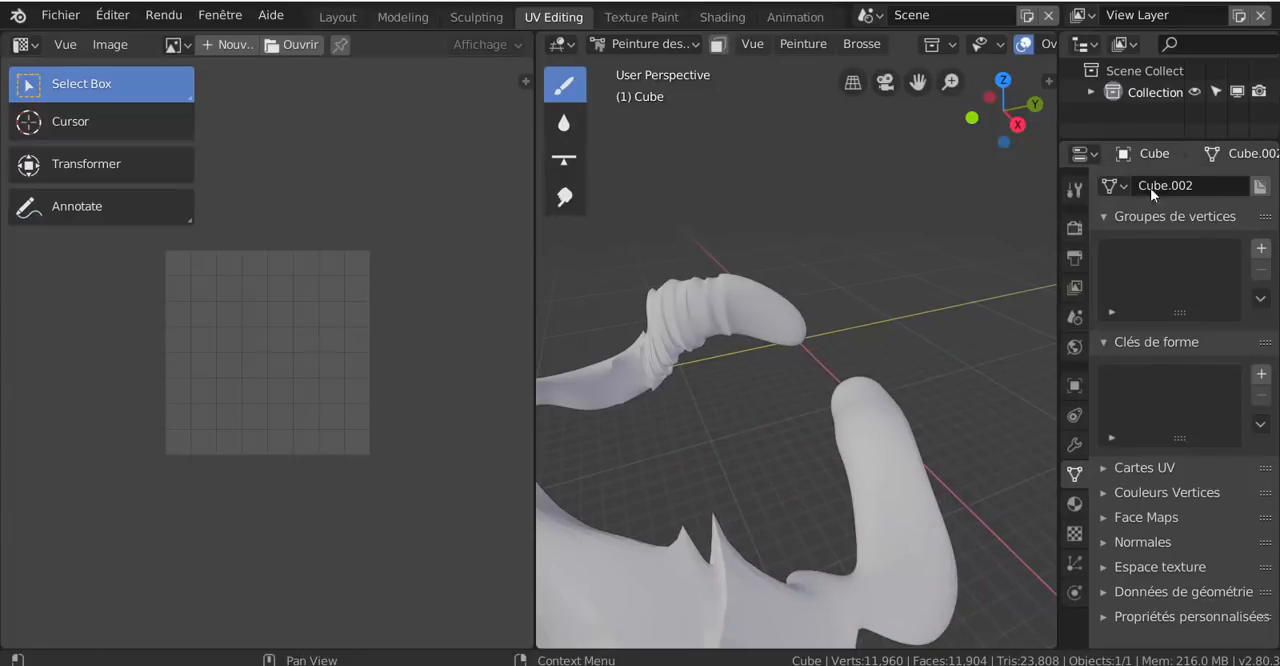
Add a new material to the cube mesh and use an image texture for its base color
click(1074, 504)
click(1209, 275)
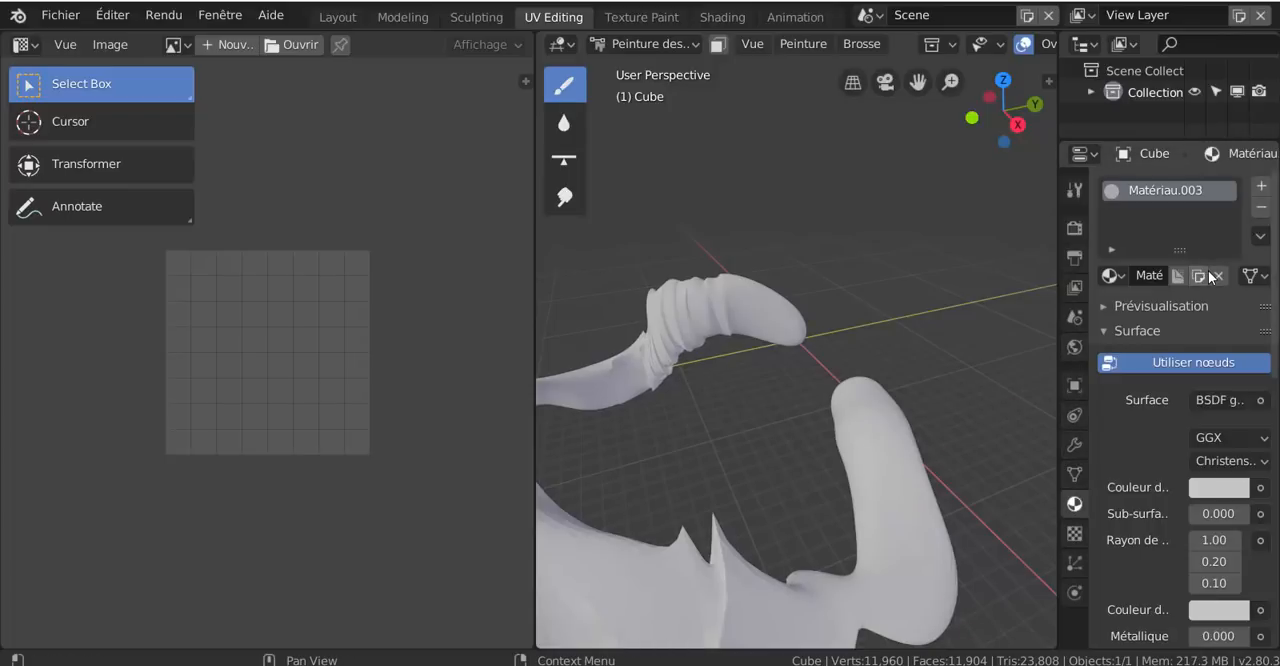
drag(1058, 450, 893, 457)
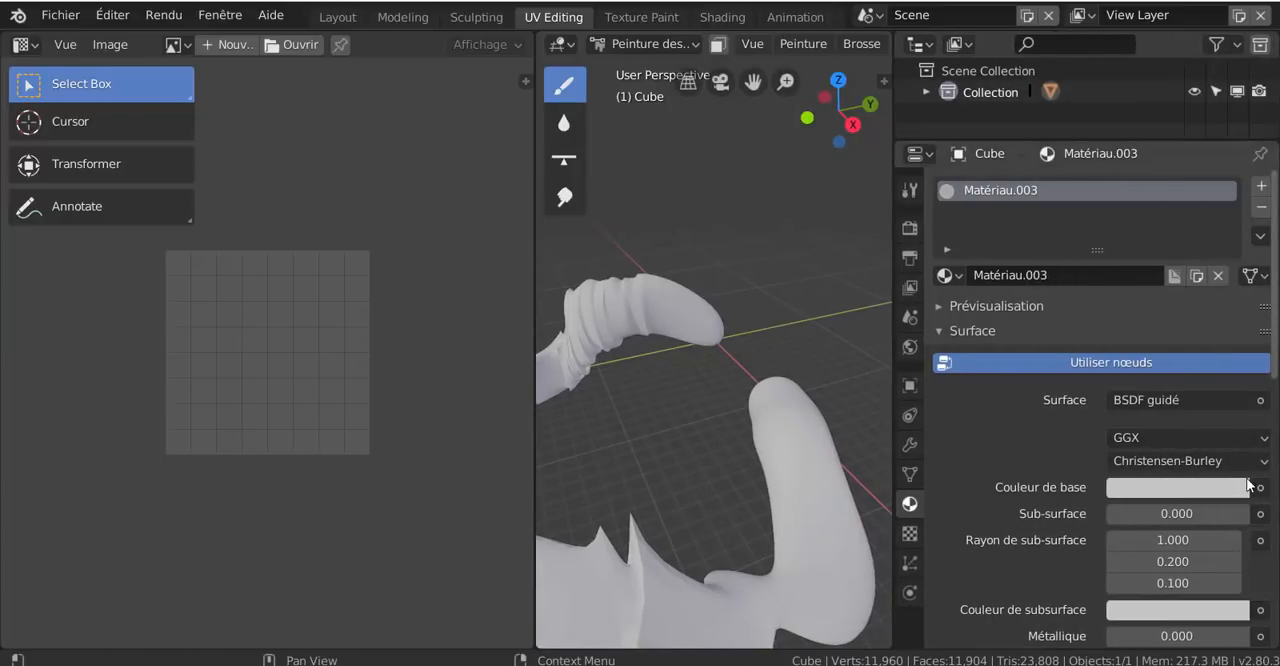
click(1261, 488)
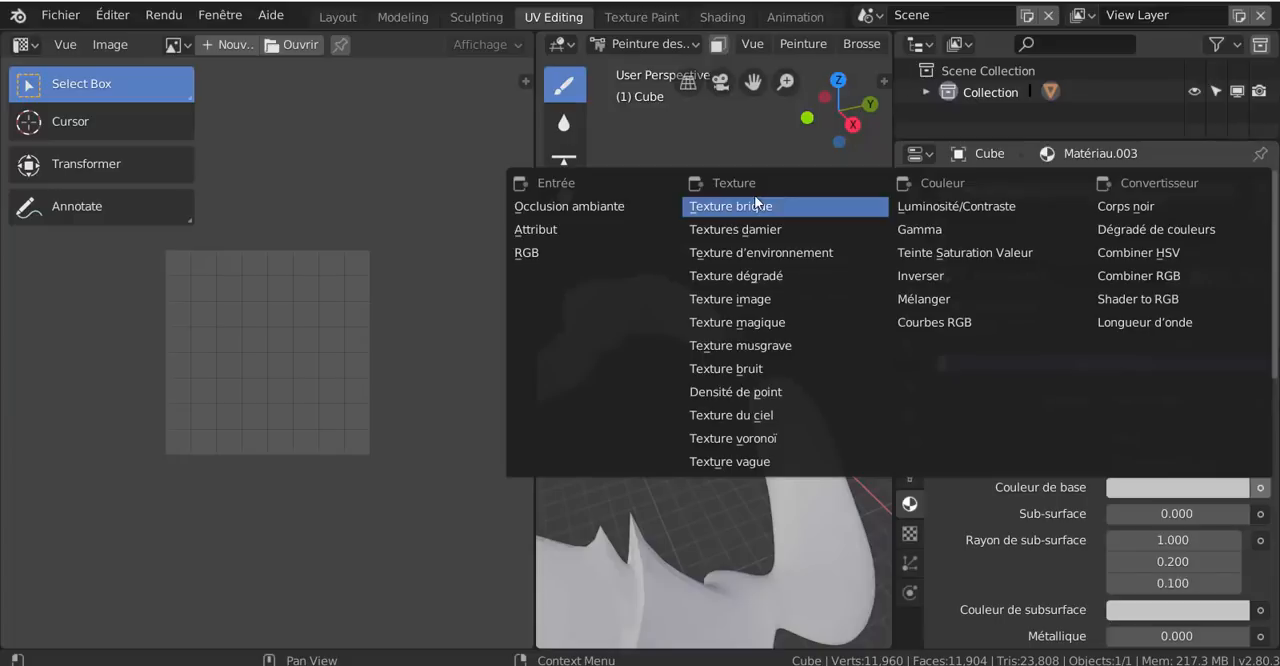
click(760, 299)
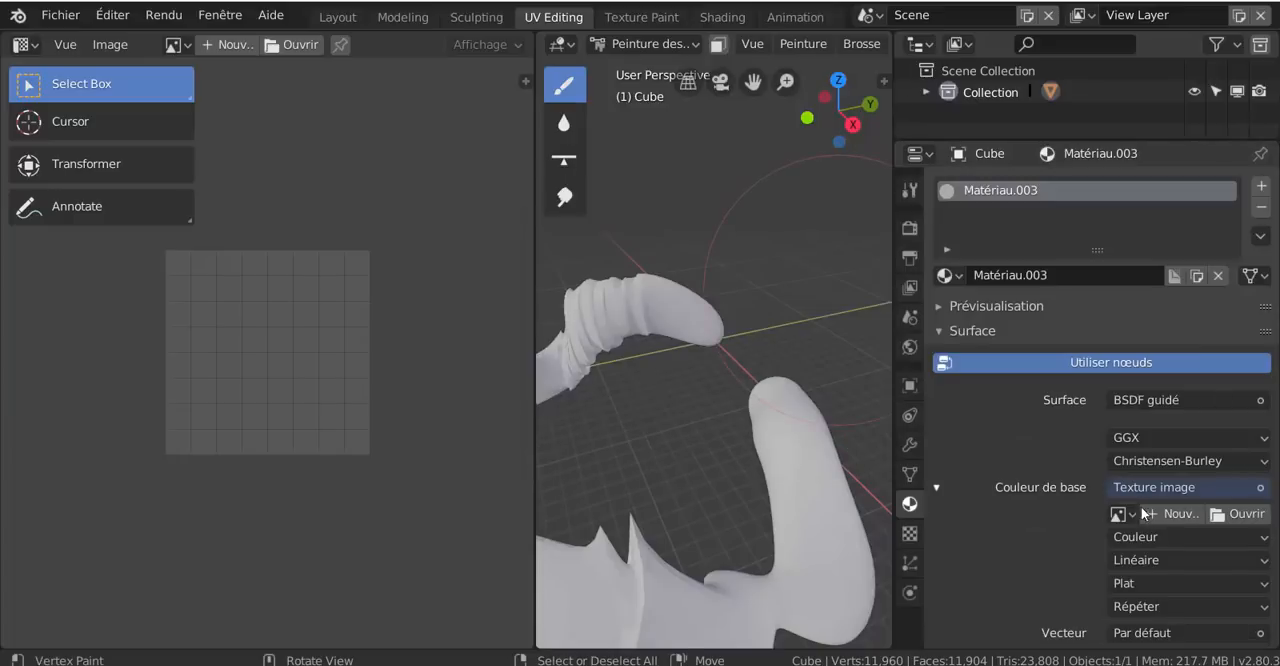
Load TexturesCom_FabricPlain0028_1_seamless_S.jpg from the tissus folder as the material's base color image
click(1259, 522)
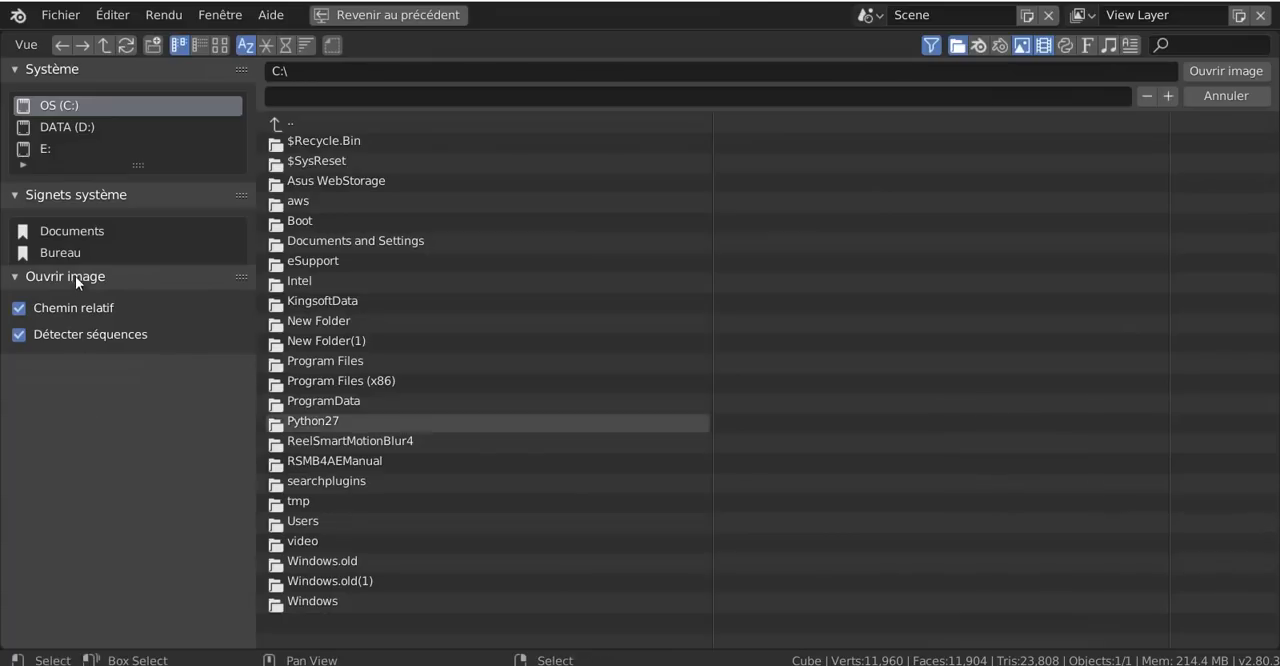
scroll(106, 241, down, 2)
scroll(106, 241, down, 5)
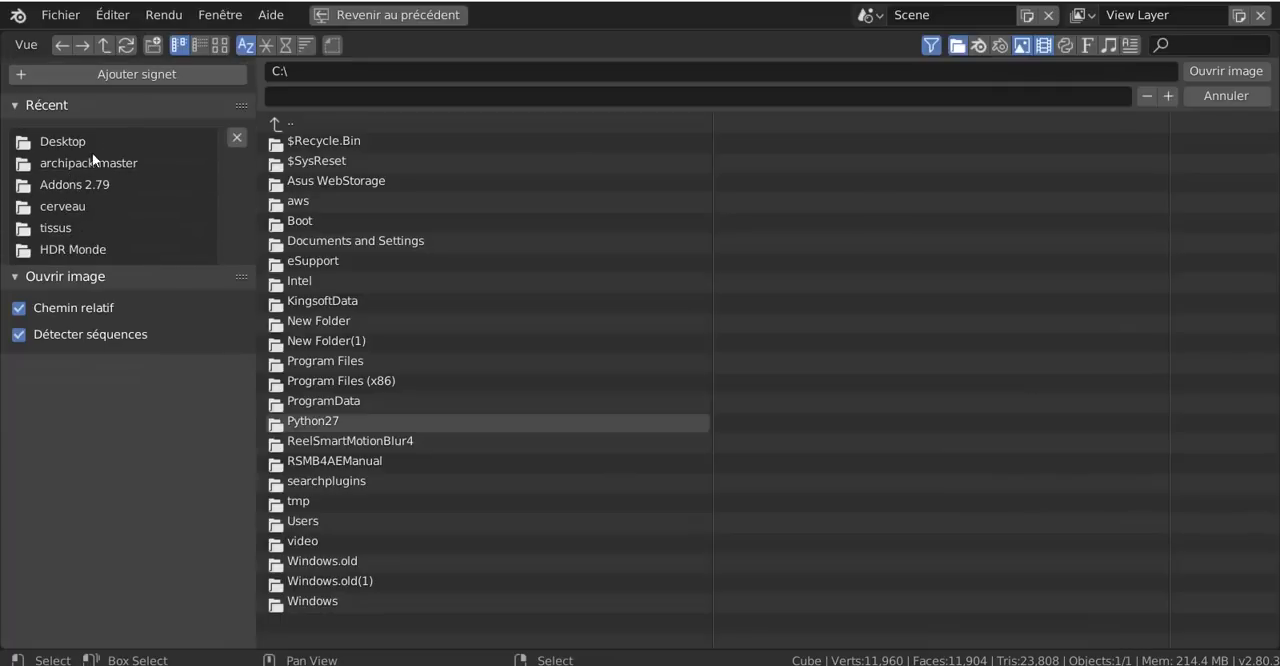
scroll(71, 235, down, 2)
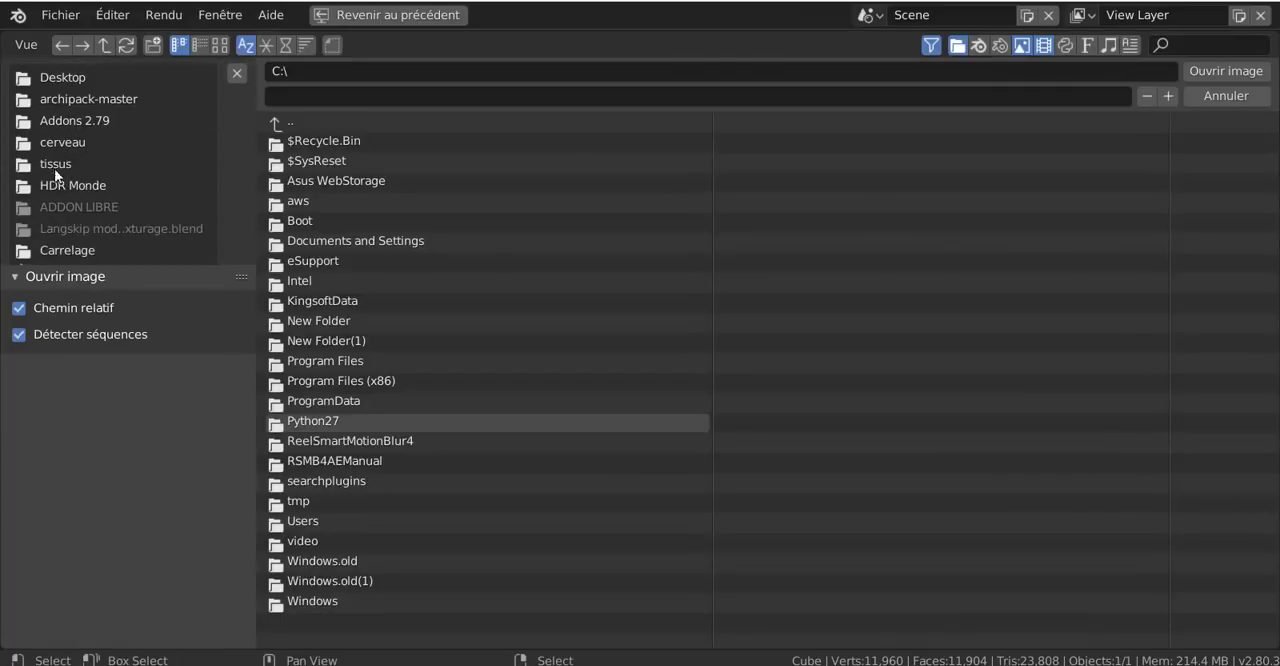
click(90, 162)
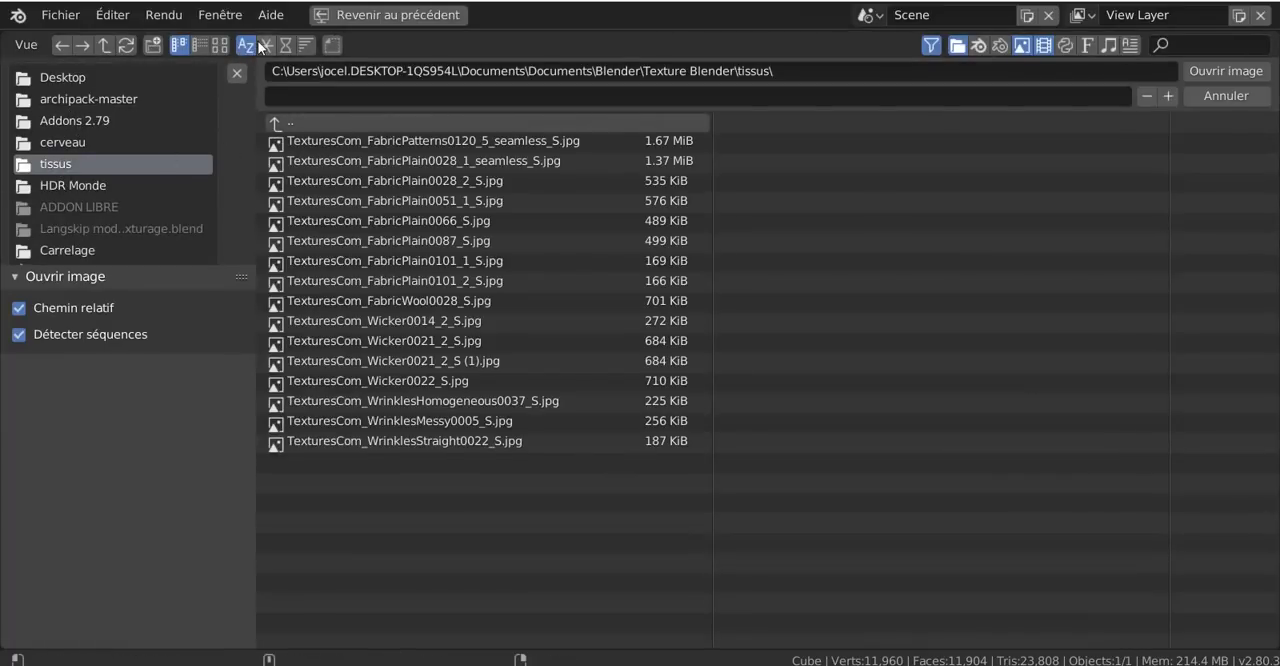
click(220, 44)
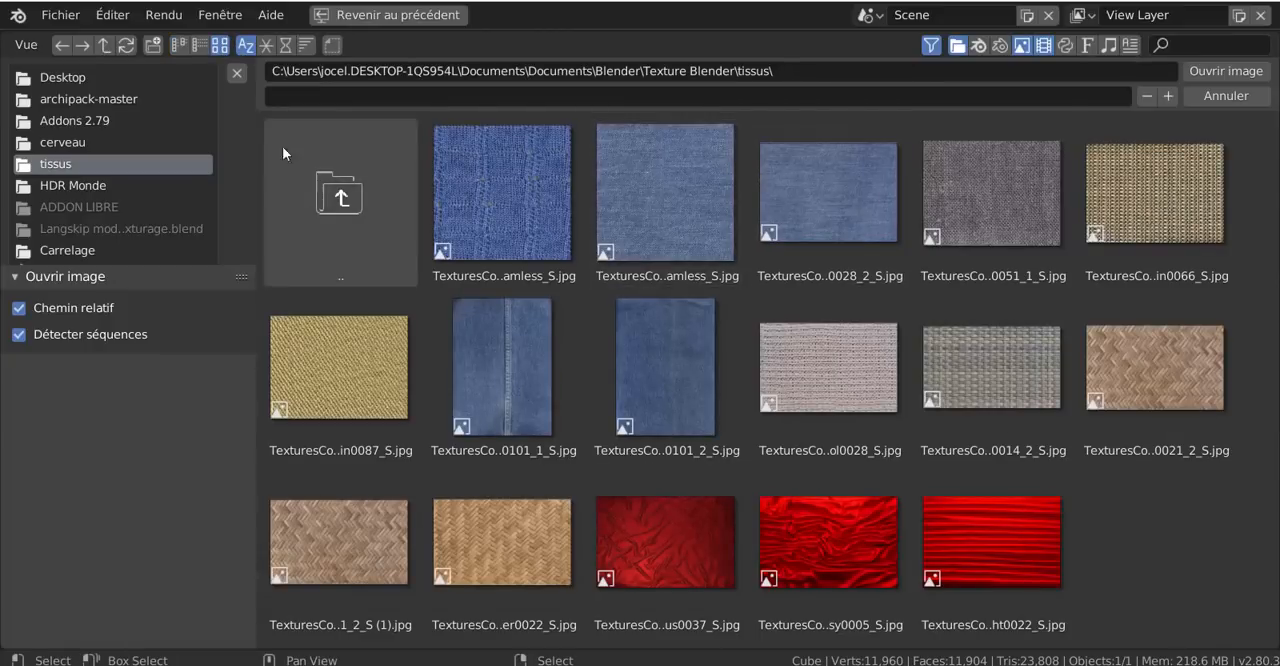
click(688, 177)
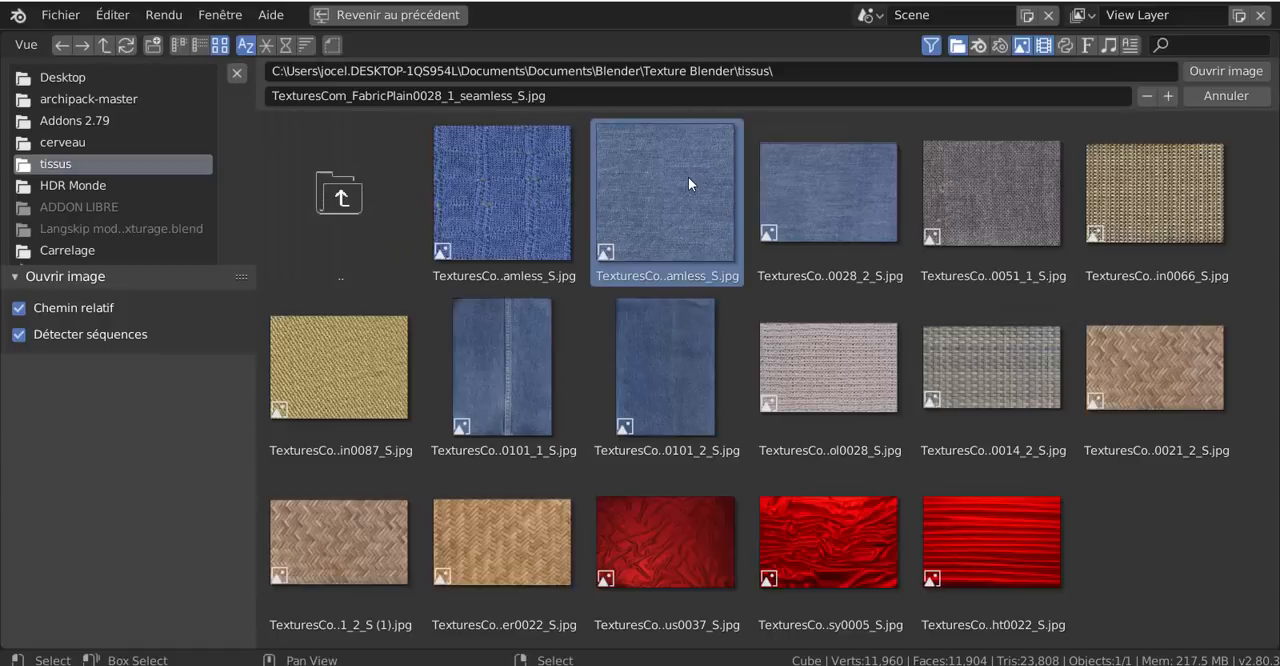
click(1226, 72)
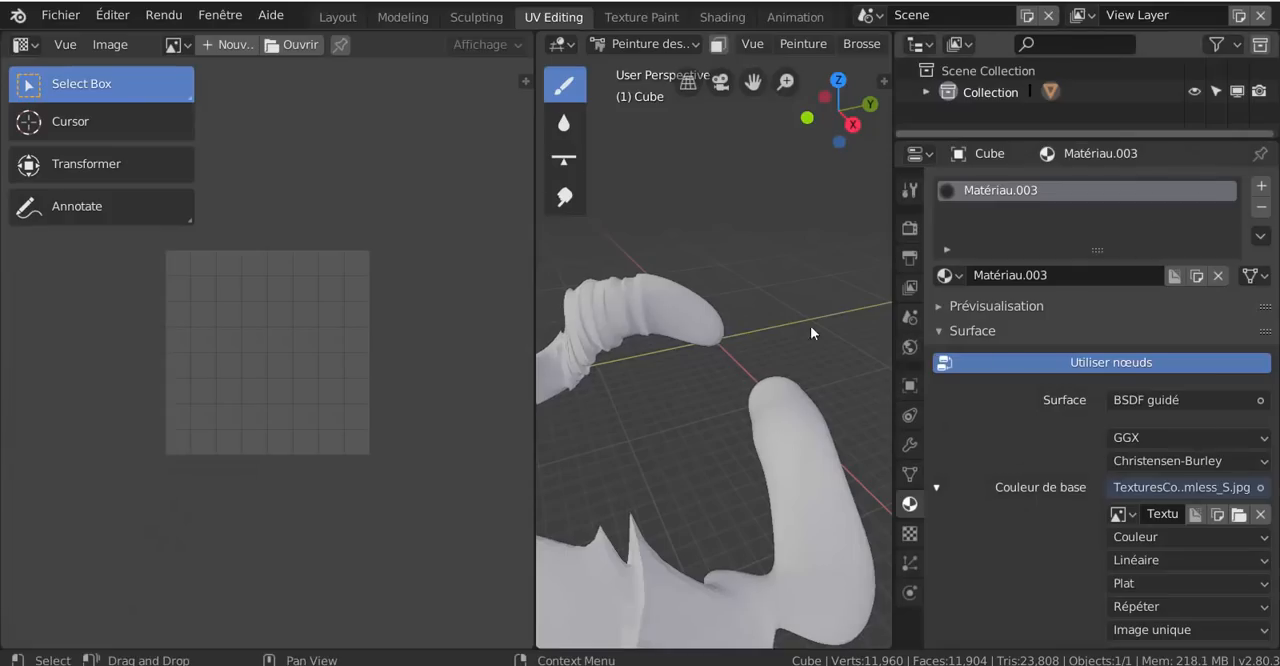
Display the textured mesh in rendered shading in the 3D viewport
scroll(841, 43, down, 6)
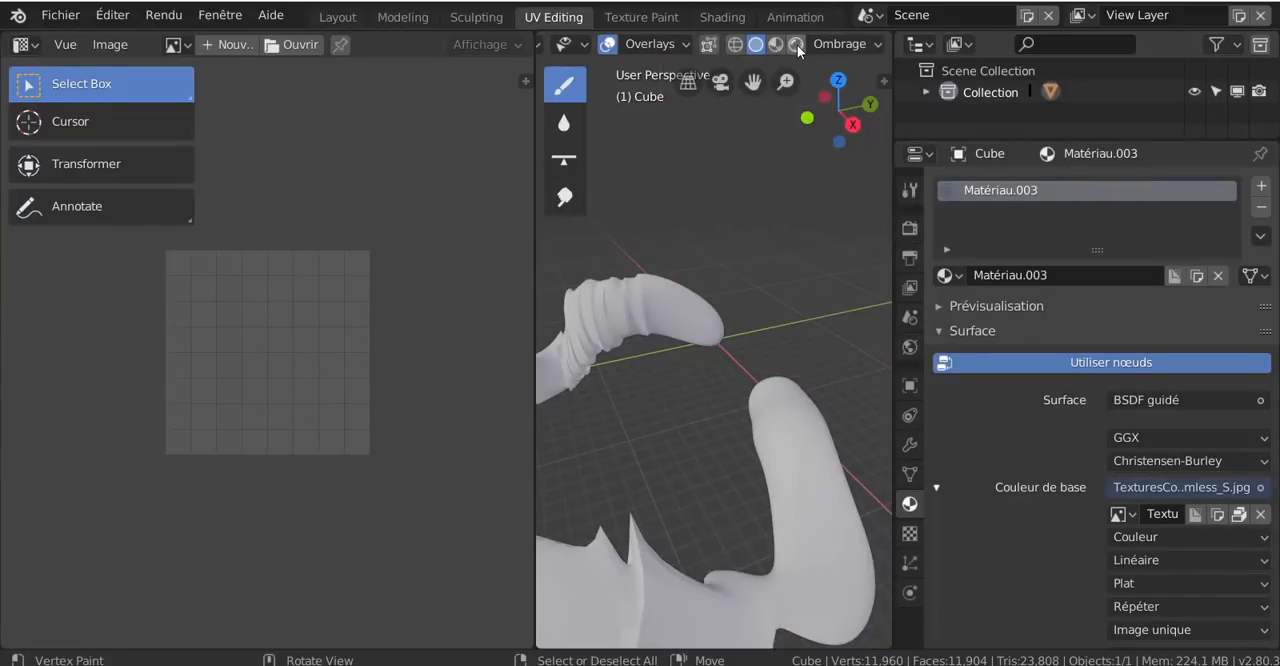
click(797, 45)
scroll(732, 530, down, 3)
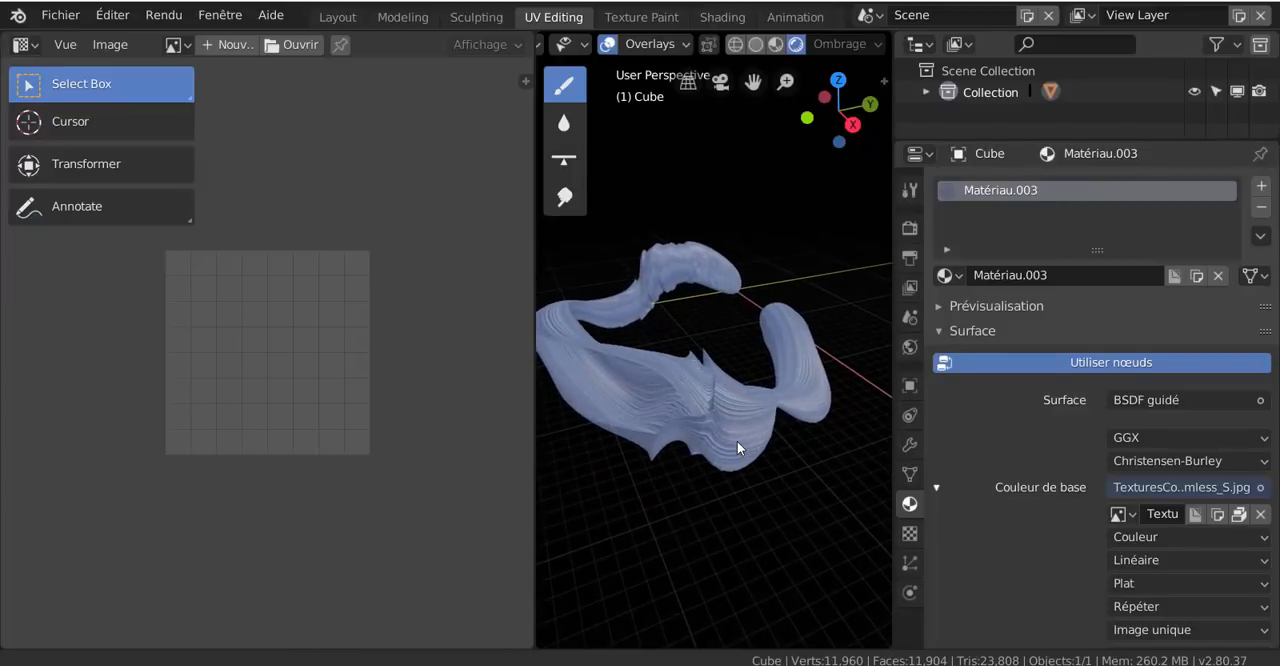
scroll(737, 441, up, 3)
Set the base color texture's vector to the UV texture coordinates
scroll(1100, 545, down, 5)
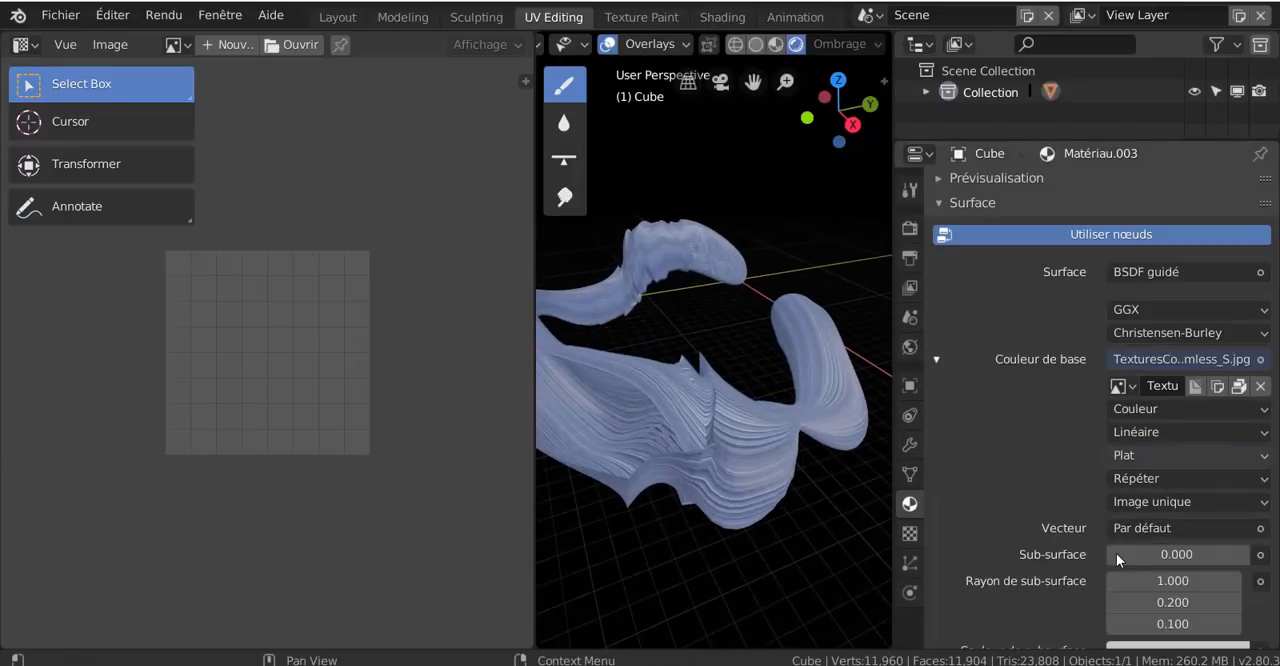
click(1164, 526)
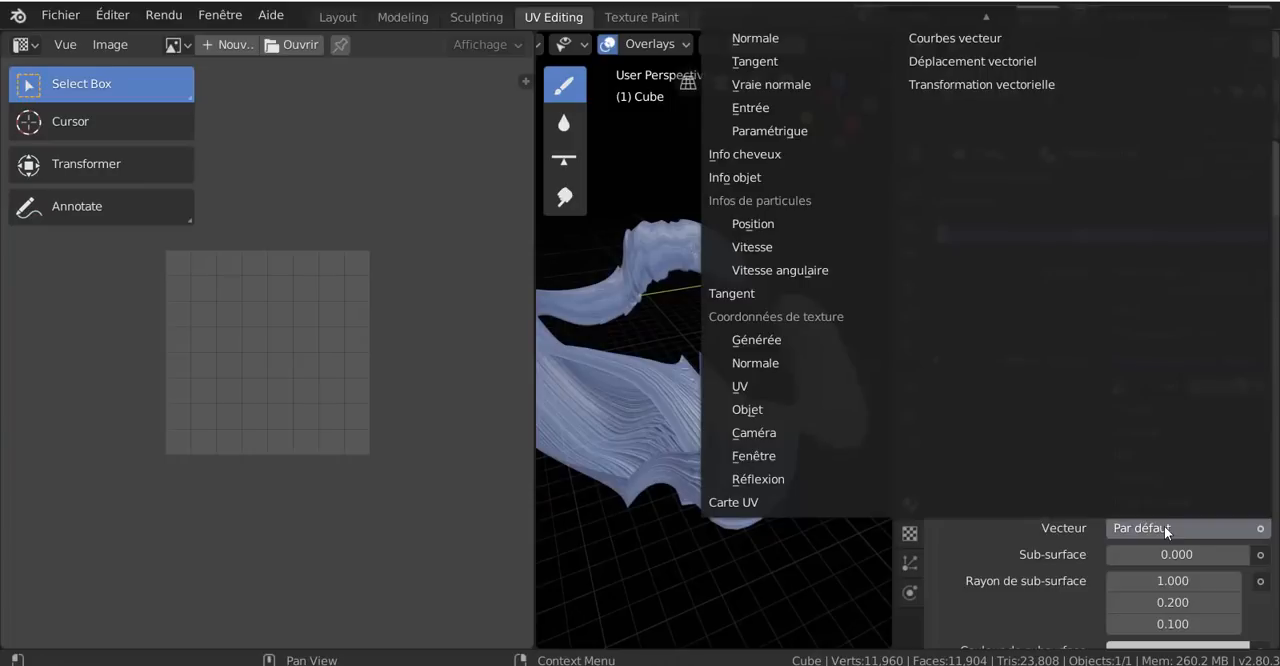
click(752, 384)
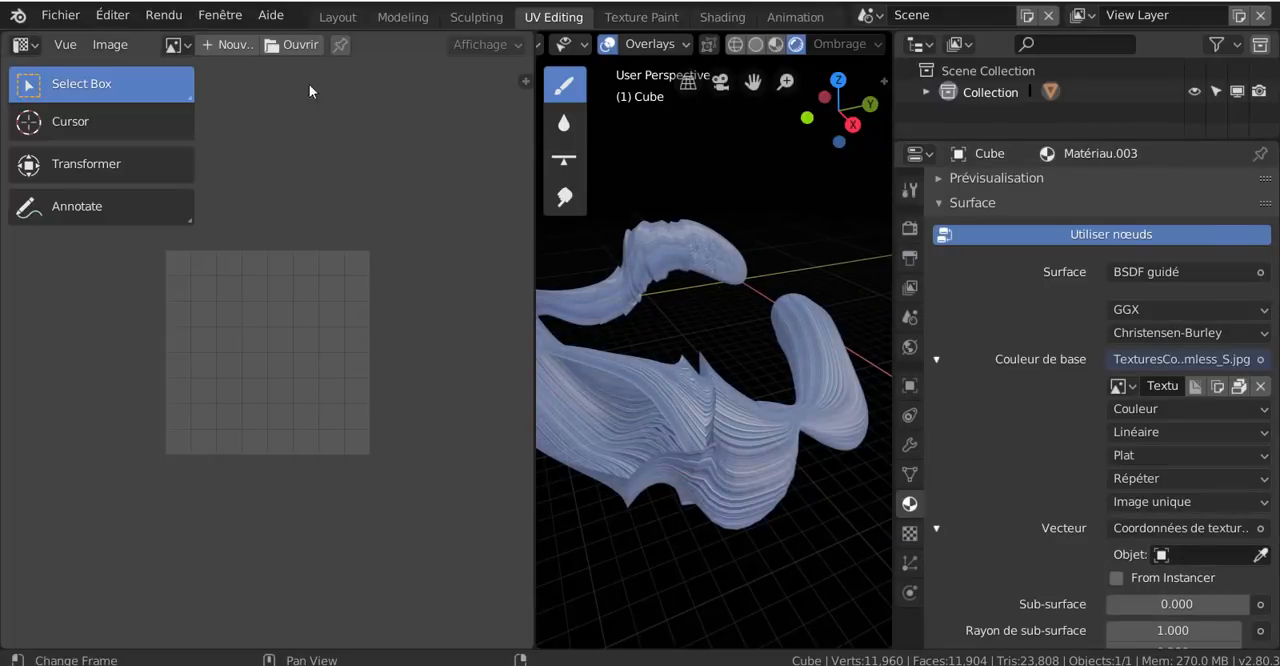
Widen the image editor and show the TexturesCom_FabricPlain0028_1_seamless_S.jpg fabric texture in it
scroll(317, 123, down, 1)
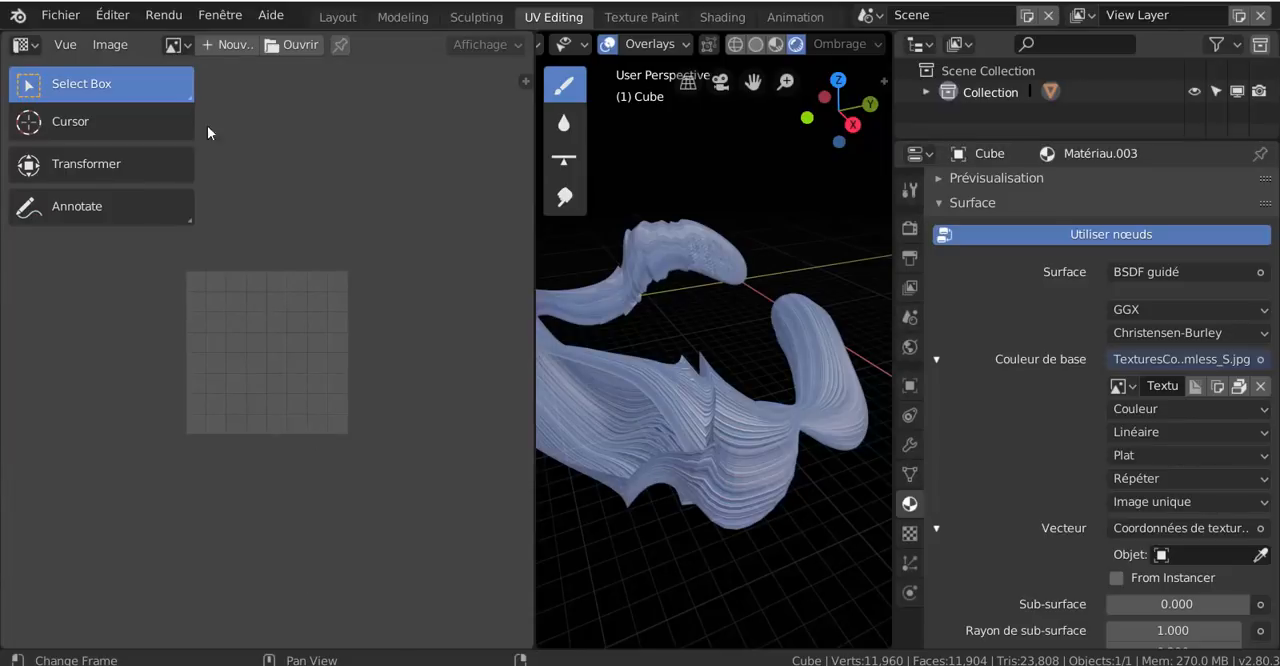
drag(533, 237, 697, 248)
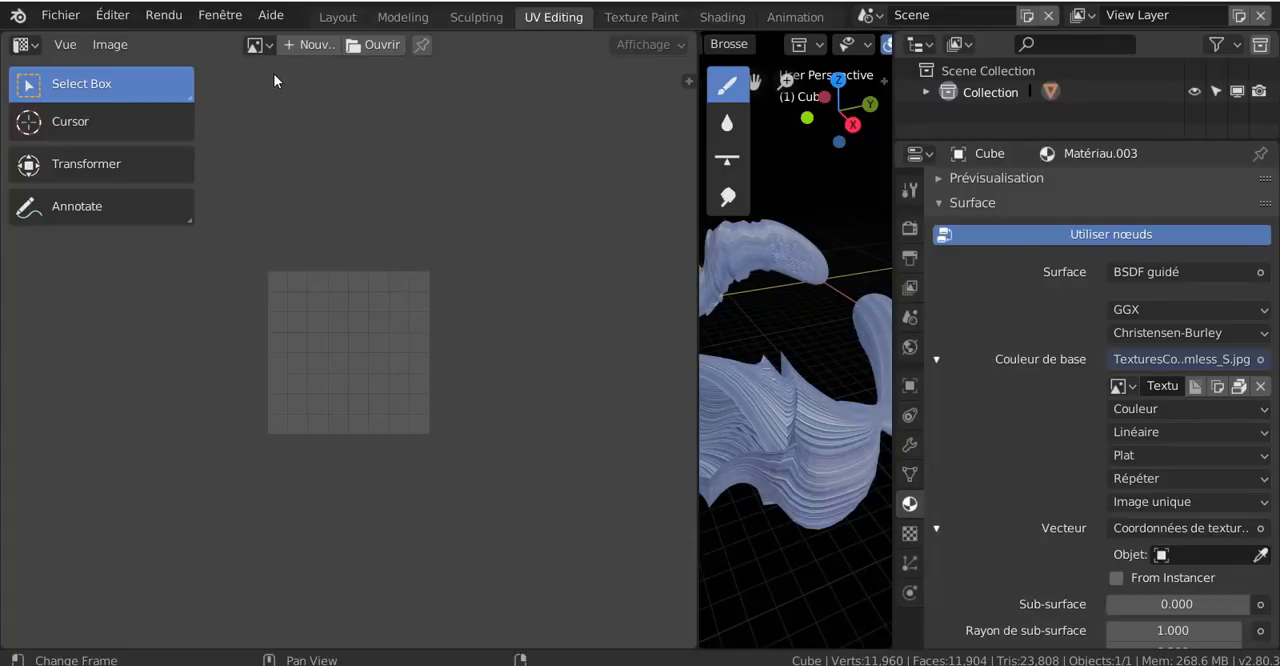
click(112, 45)
click(267, 46)
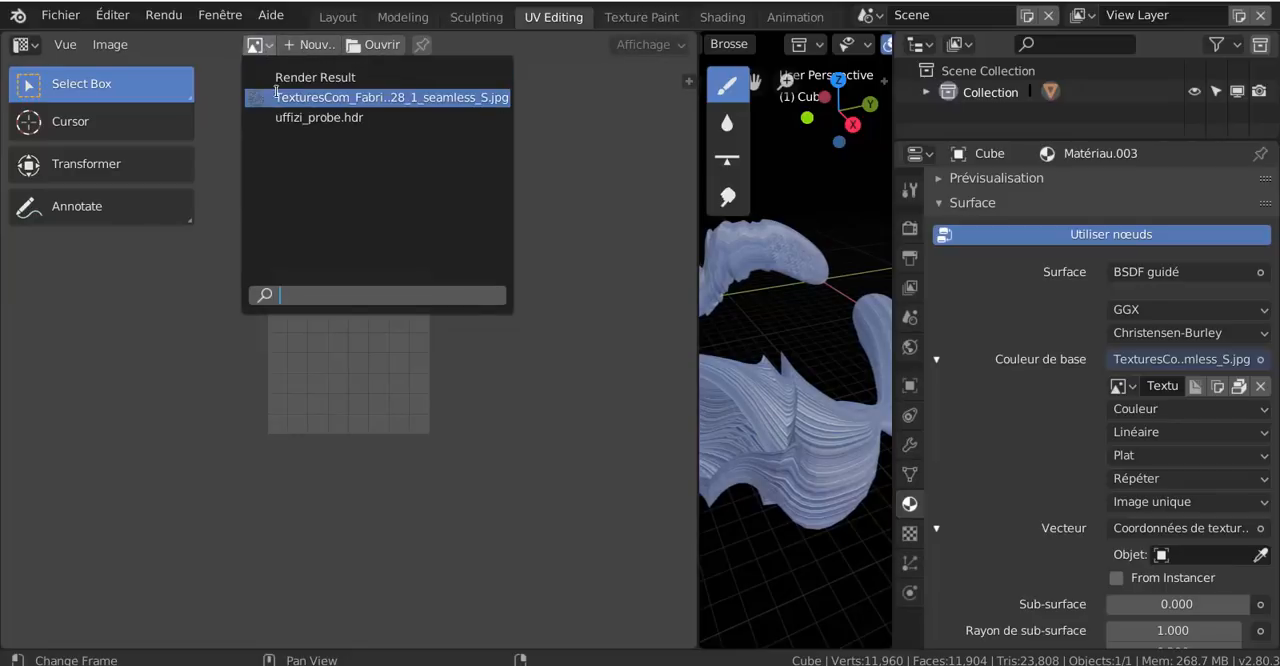
click(330, 97)
scroll(397, 195, down, 4)
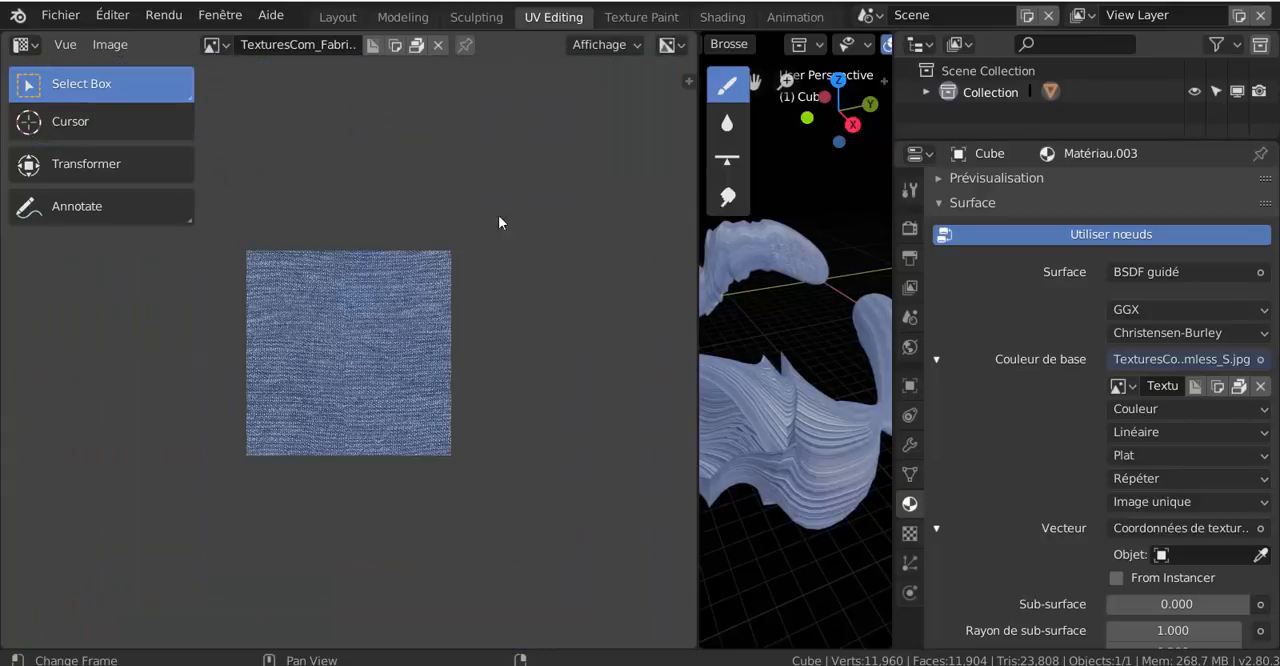
Narrow the image editor to enlarge the 3D viewport and look through the available vertex painting commands
drag(697, 222, 390, 214)
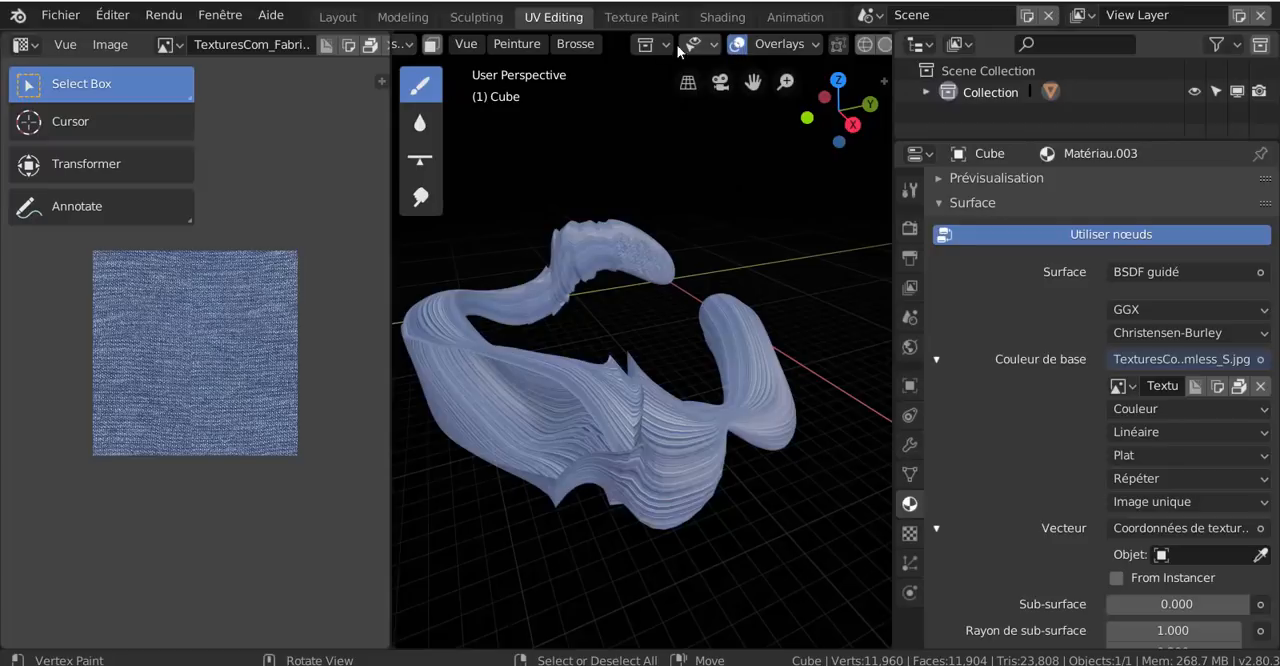
scroll(448, 39, up, 3)
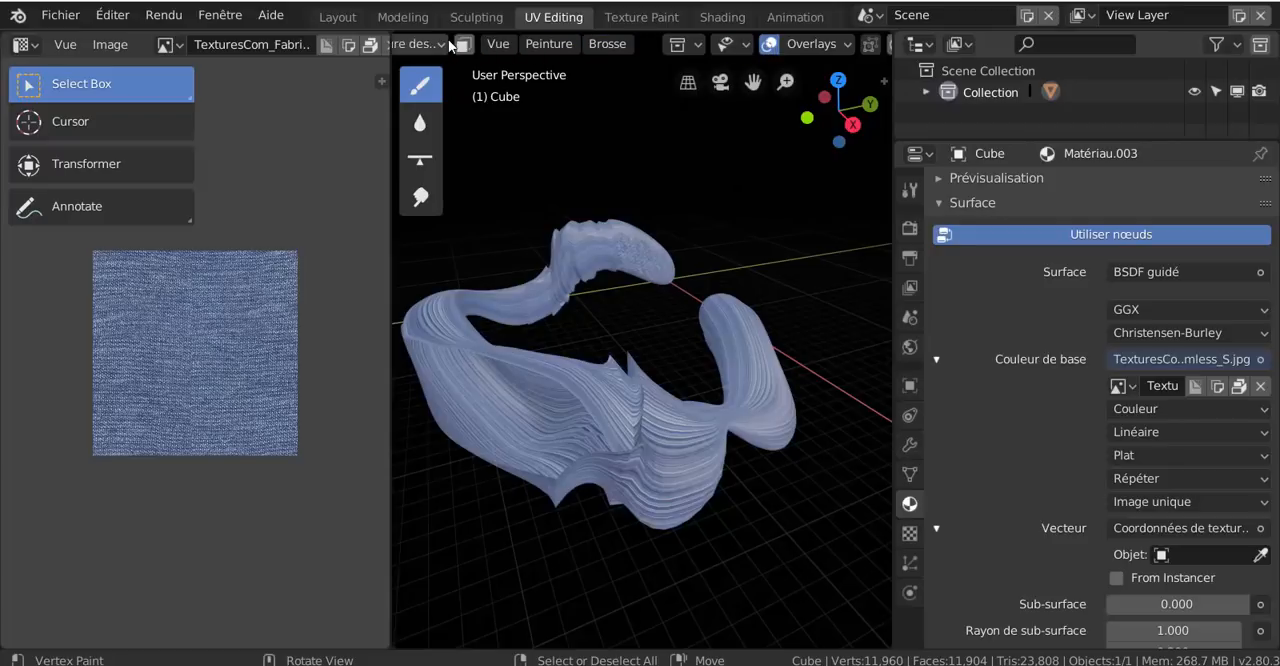
scroll(449, 39, up, 2)
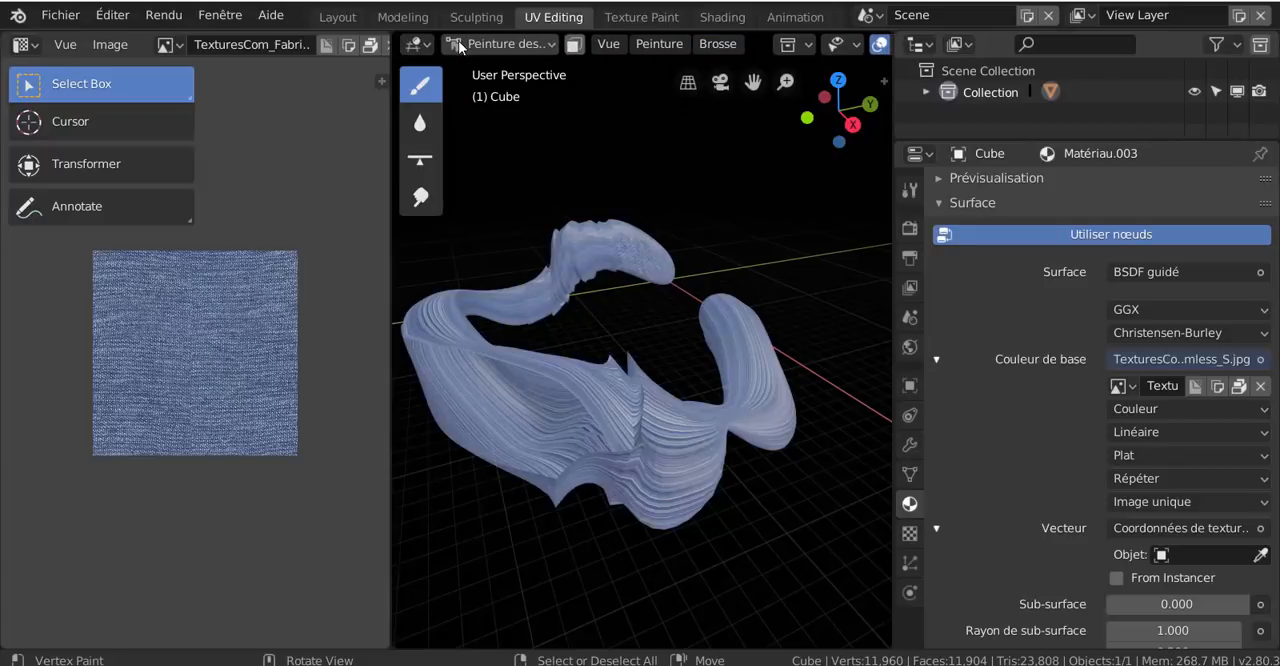
scroll(460, 44, down, 2)
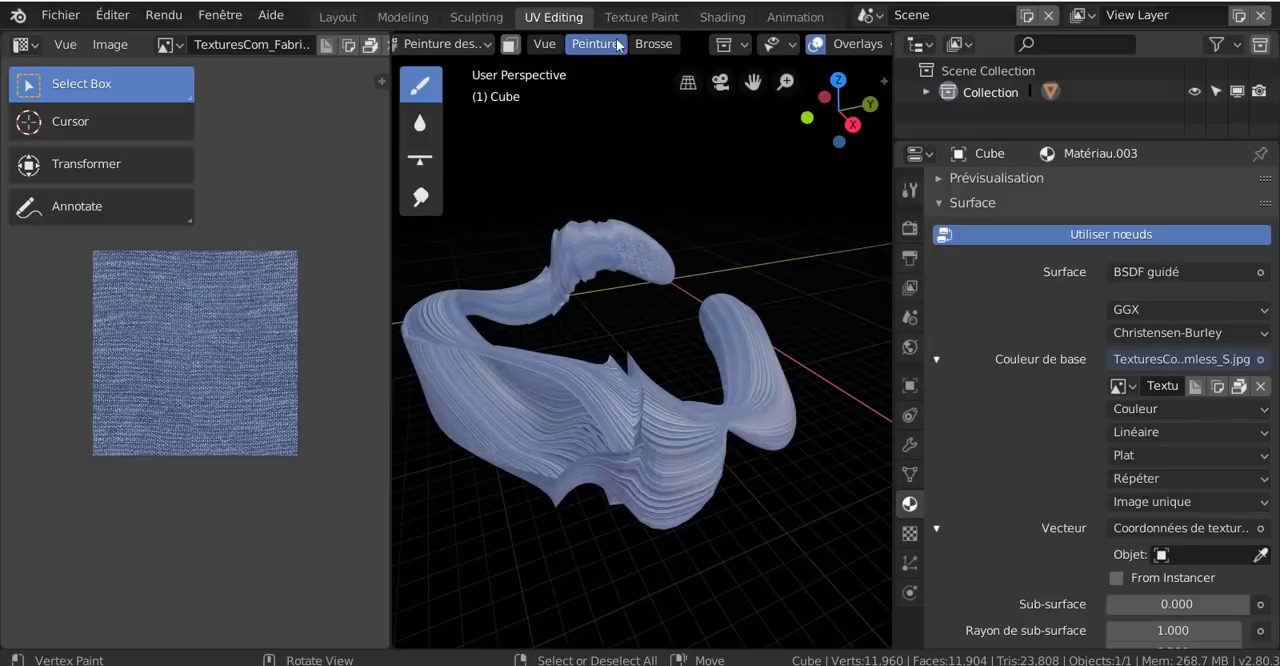
scroll(719, 47, down, 3)
scroll(719, 48, down, 3)
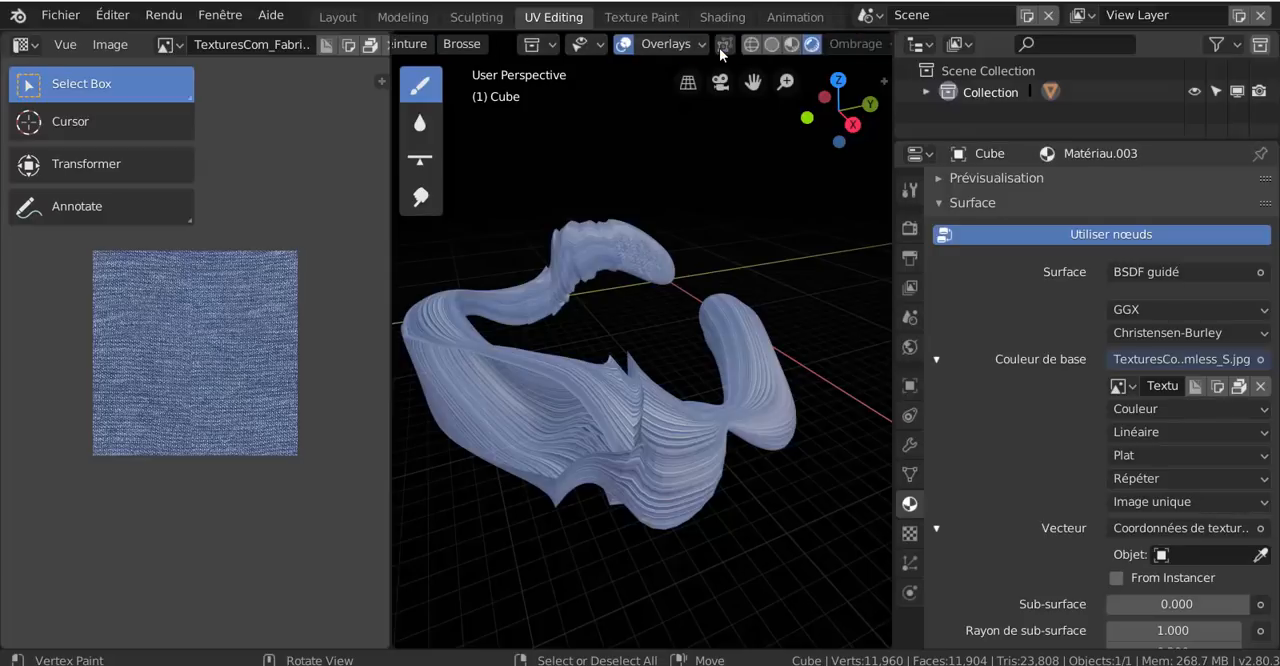
scroll(719, 48, up, 4)
scroll(717, 47, up, 2)
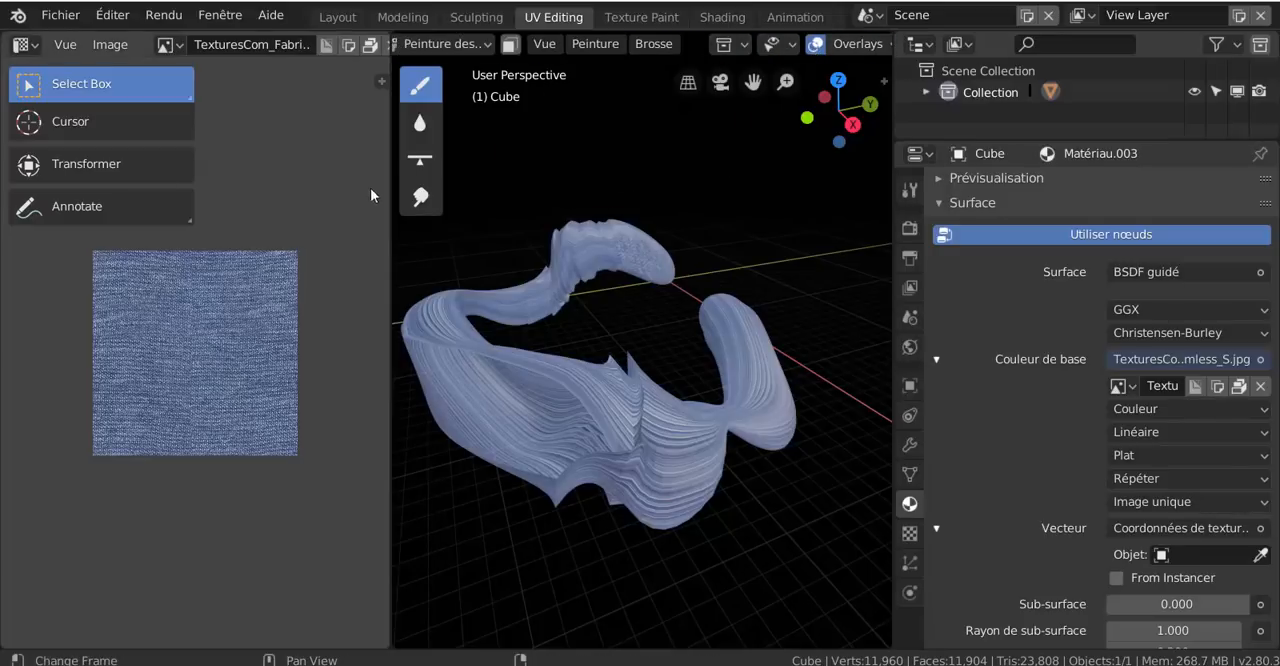
drag(390, 231, 220, 238)
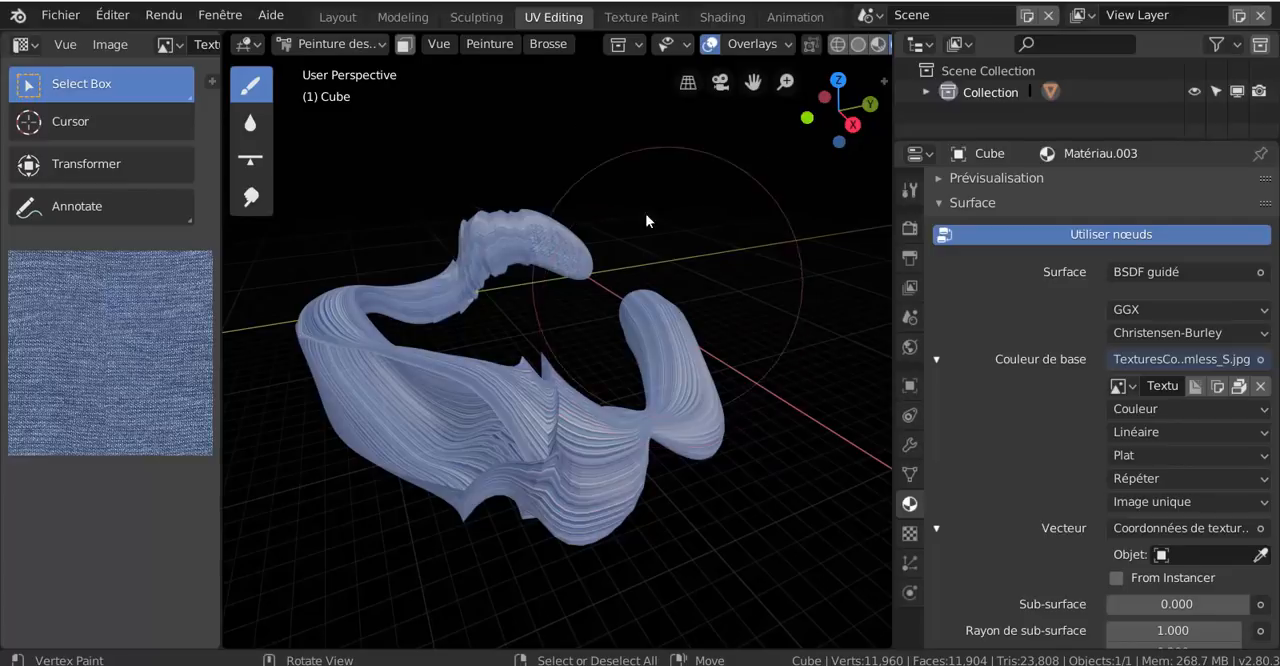
click(508, 45)
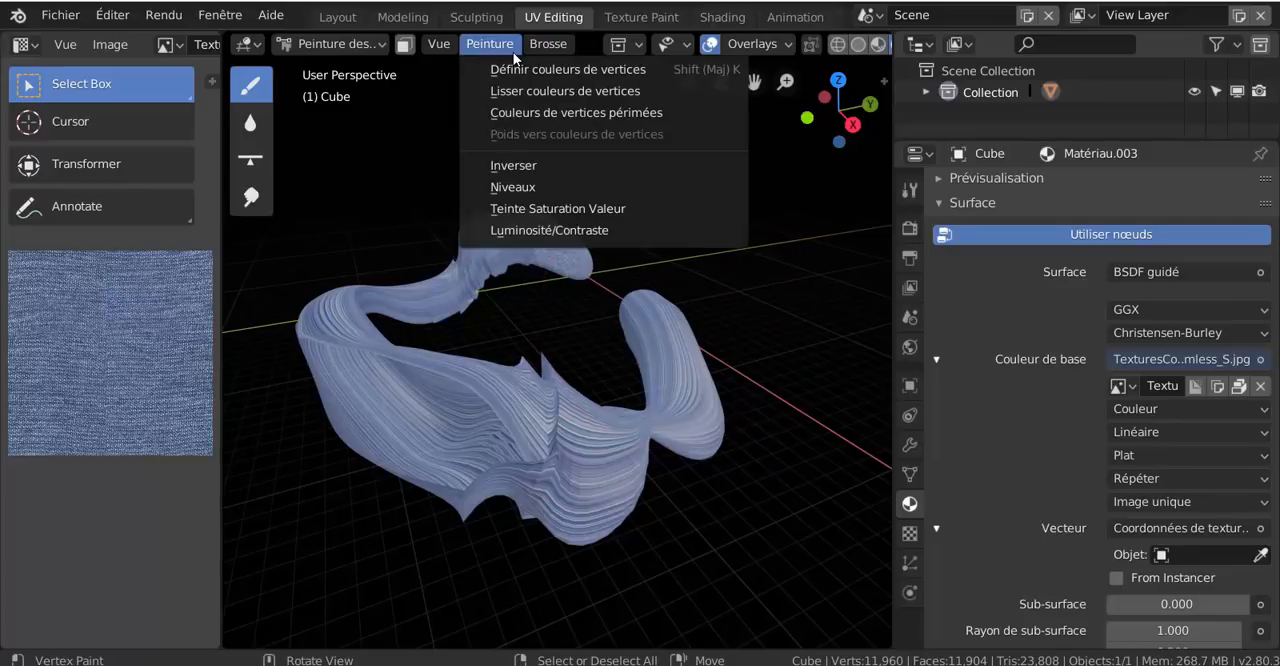
Select the cube's whole mesh in Edit Mode in the Layout workspace and return to the UV Editing workspace
click(337, 17)
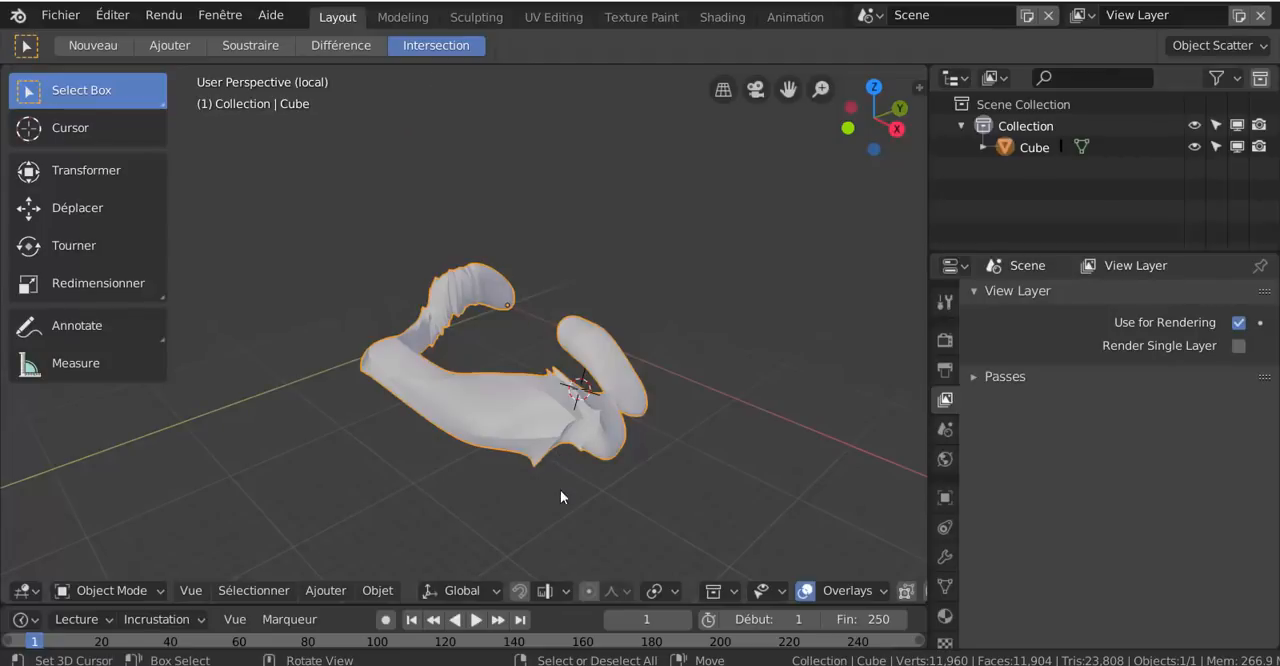
click(328, 590)
key(ctrl+Tab)
click(761, 464)
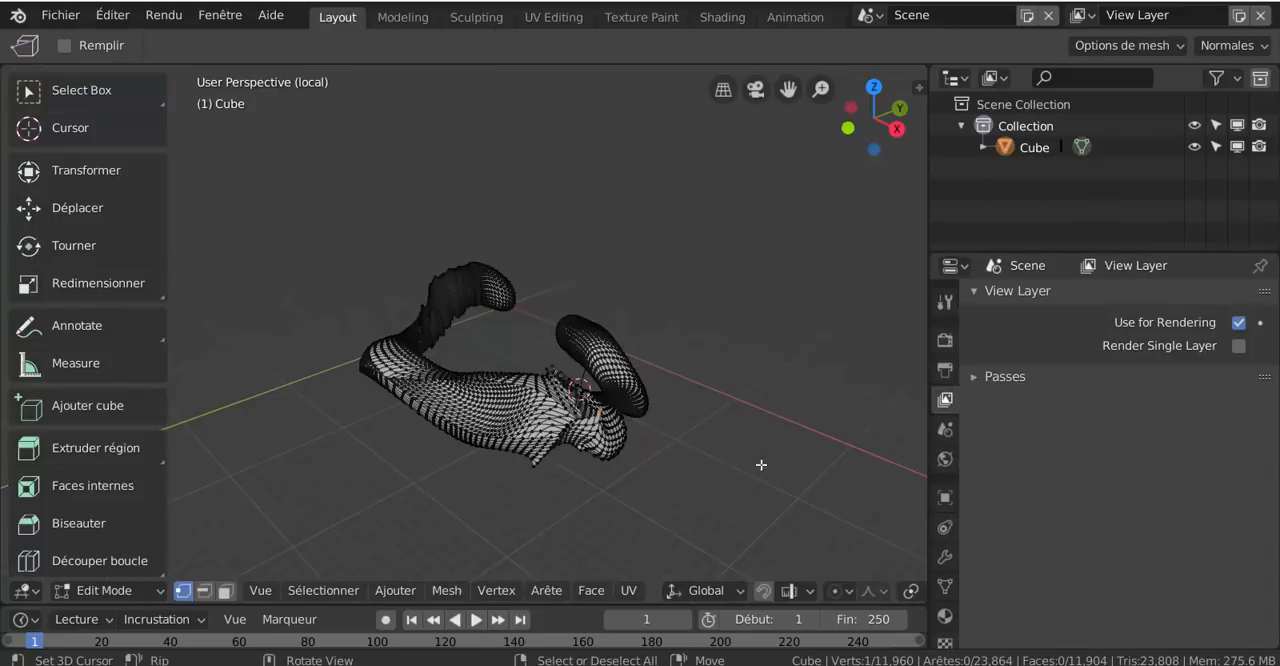
key(a)
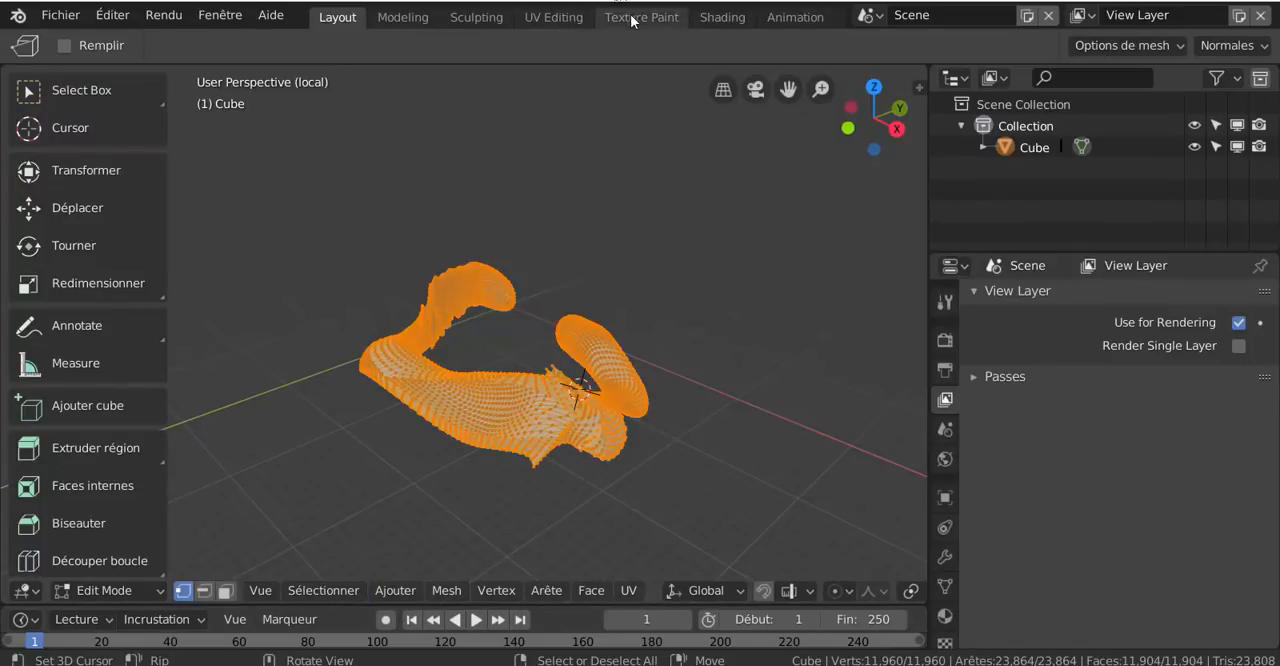
click(566, 17)
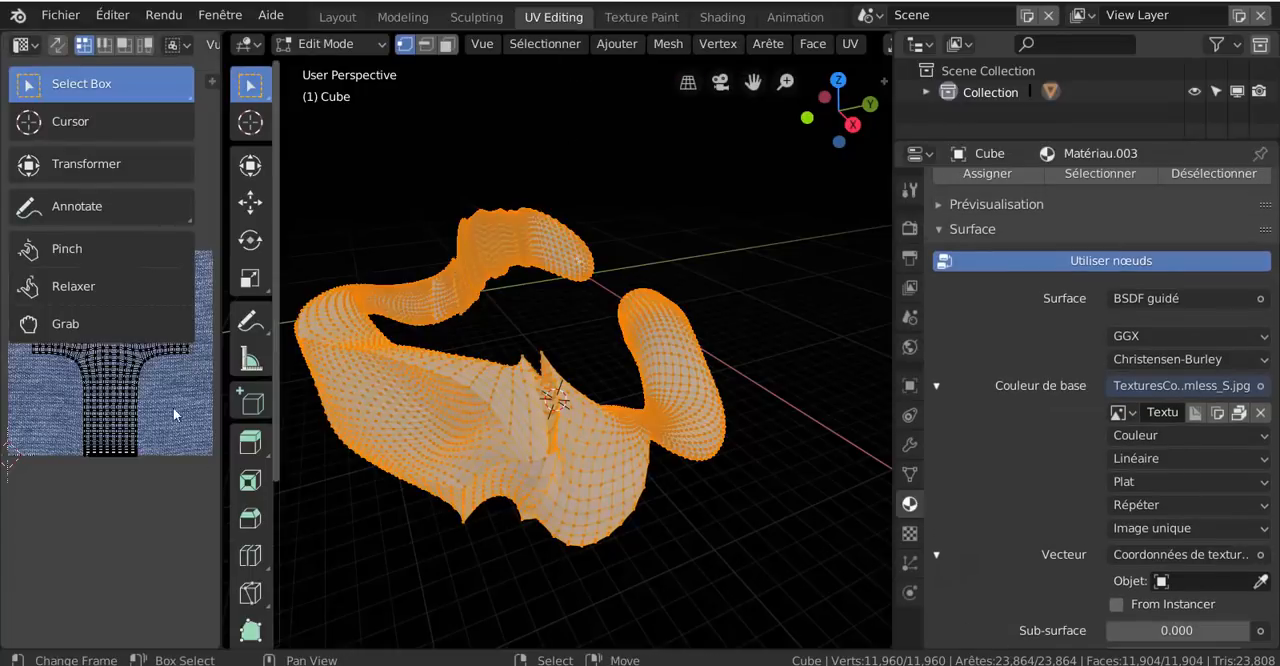
scroll(659, 528, down, 2)
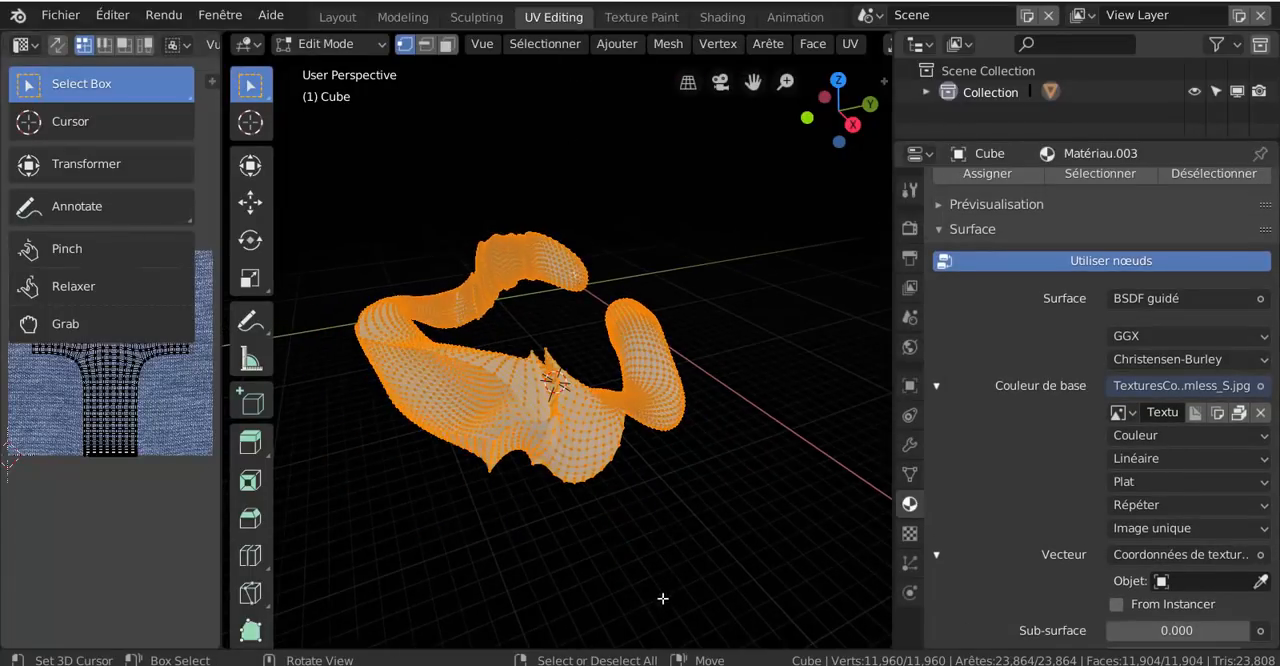
Look through the mesh editing commands and unwrap the selected mesh with a cubic projection
click(670, 45)
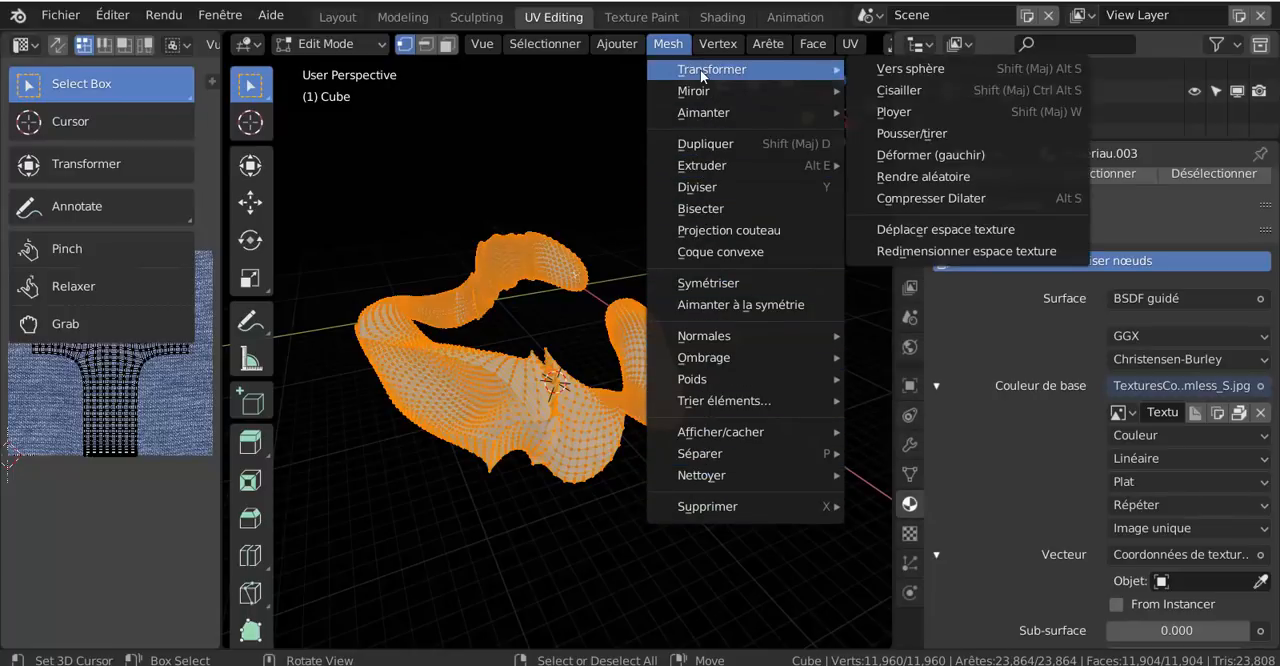
mouse_move(588, 38)
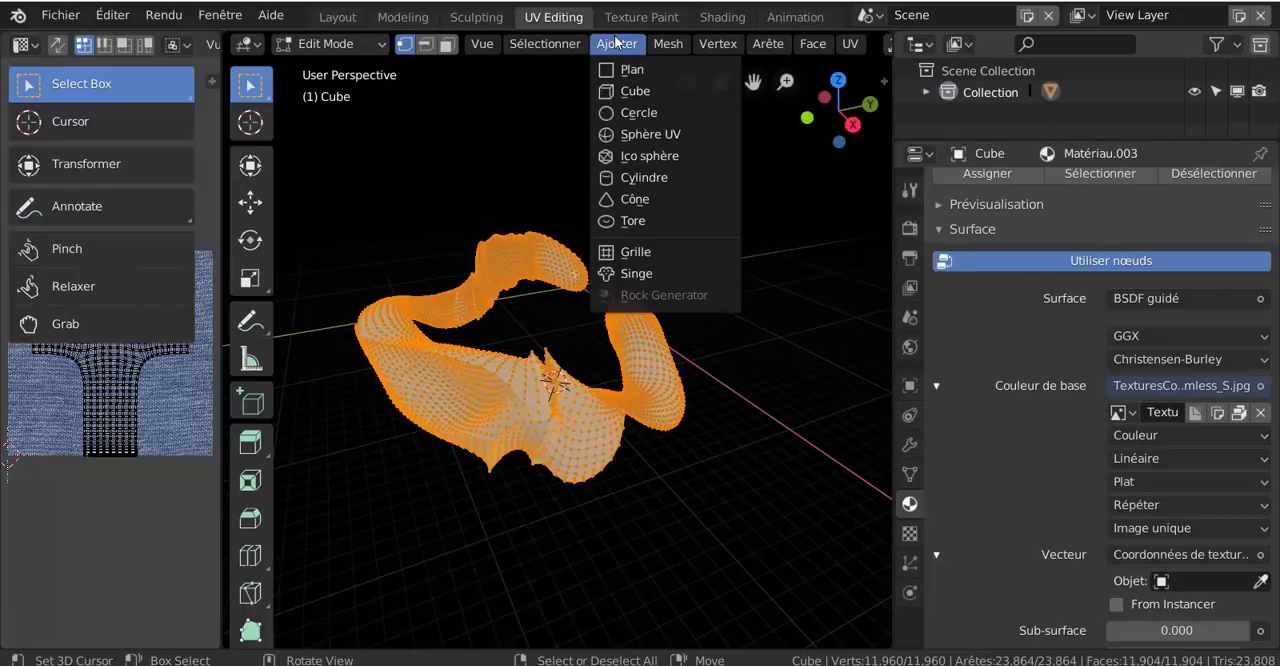
mouse_move(492, 48)
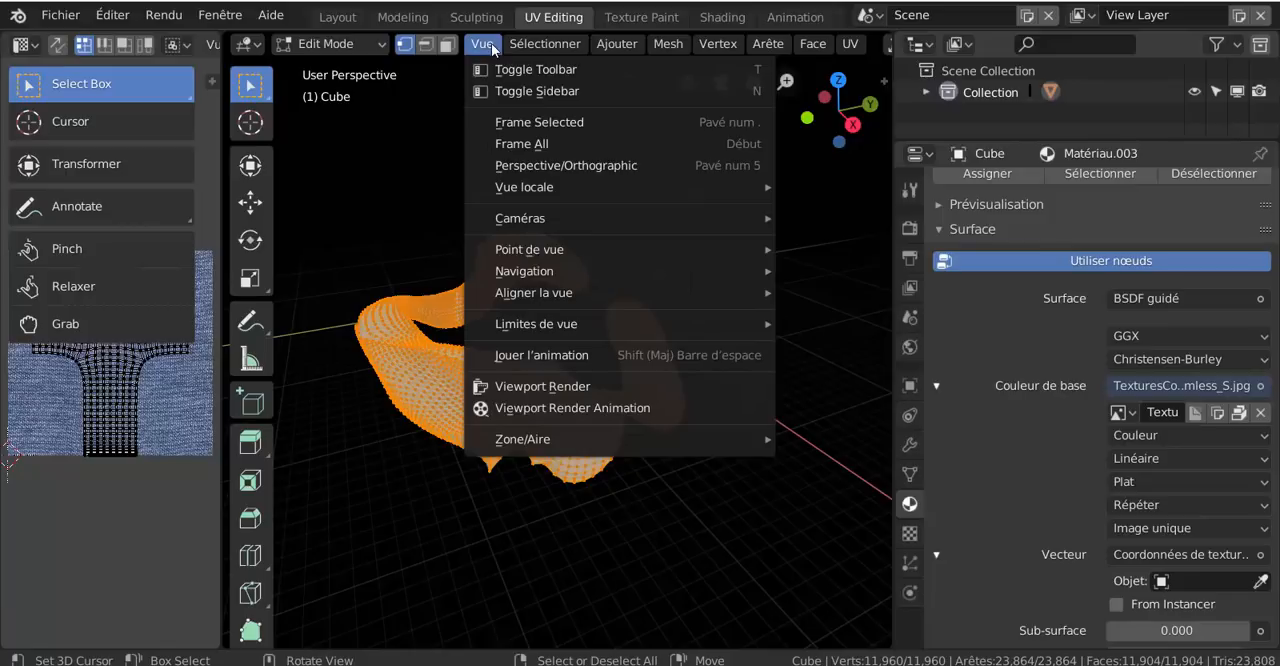
mouse_move(735, 50)
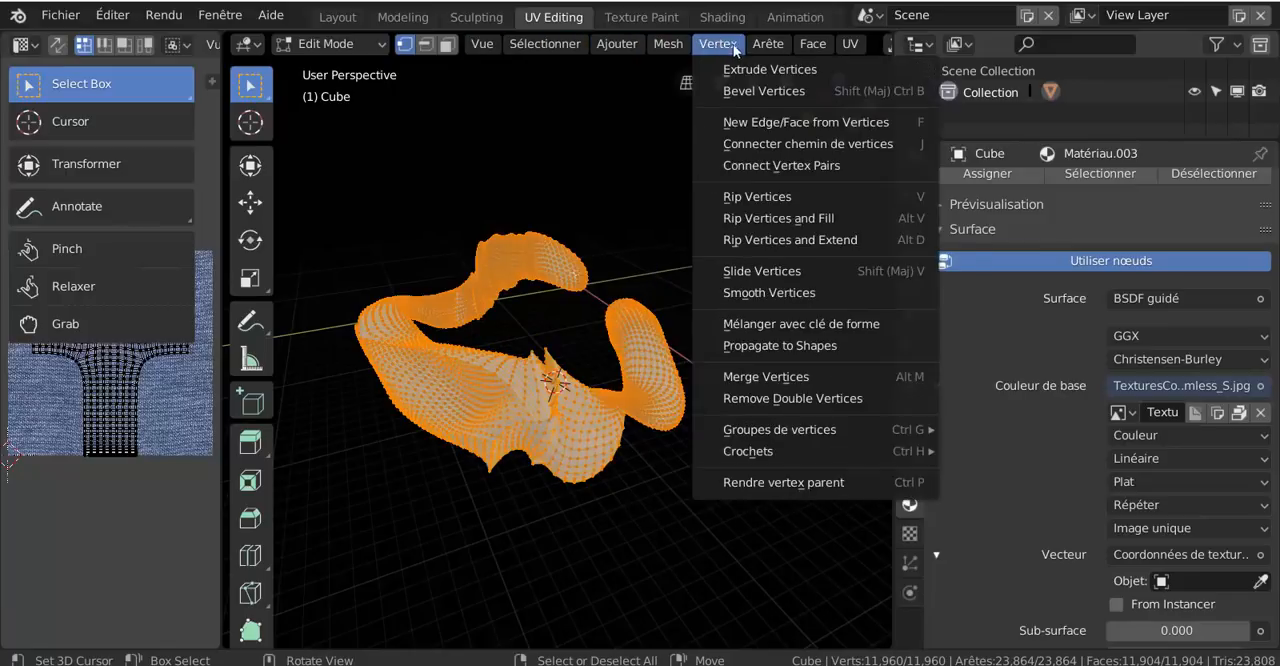
mouse_move(852, 44)
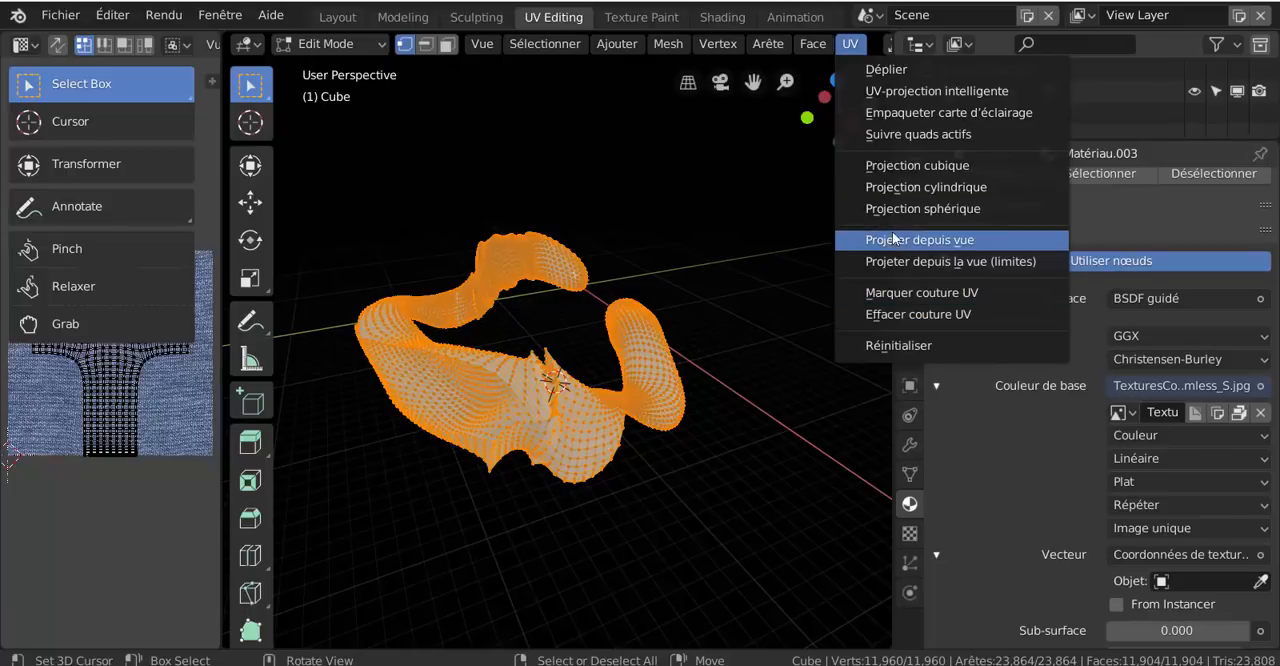
click(895, 167)
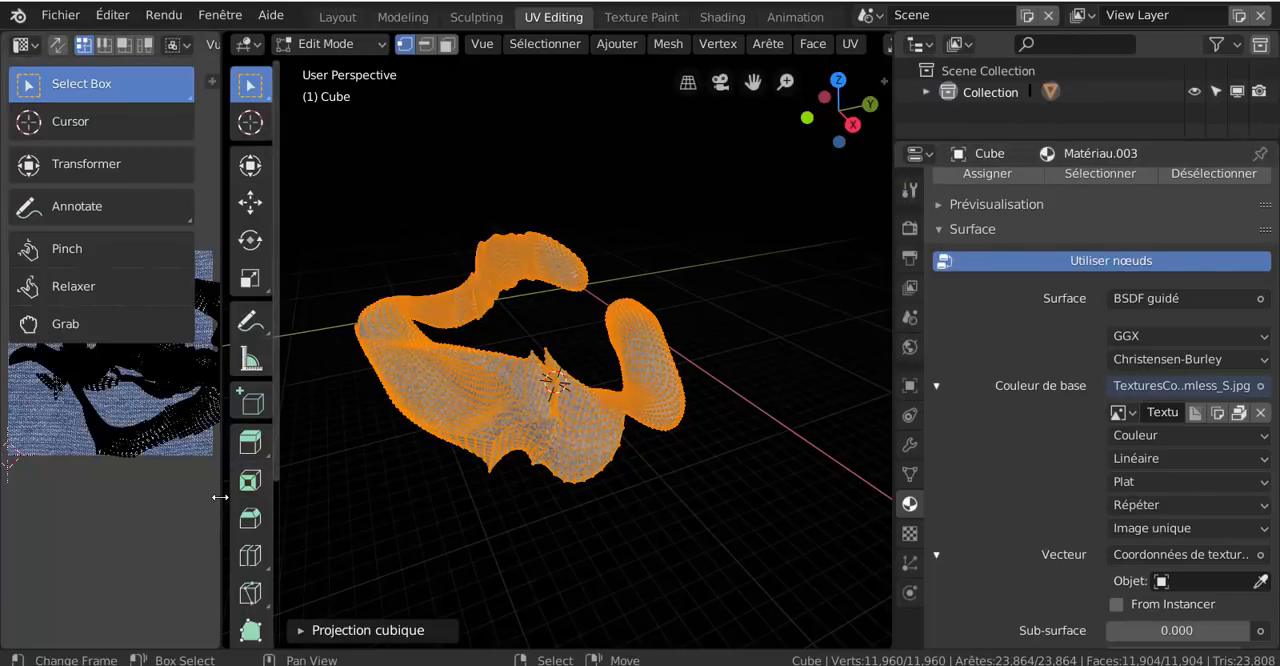
Widen the image editor, then scale all the UVs down and move them inside the fabric image
drag(220, 497, 484, 503)
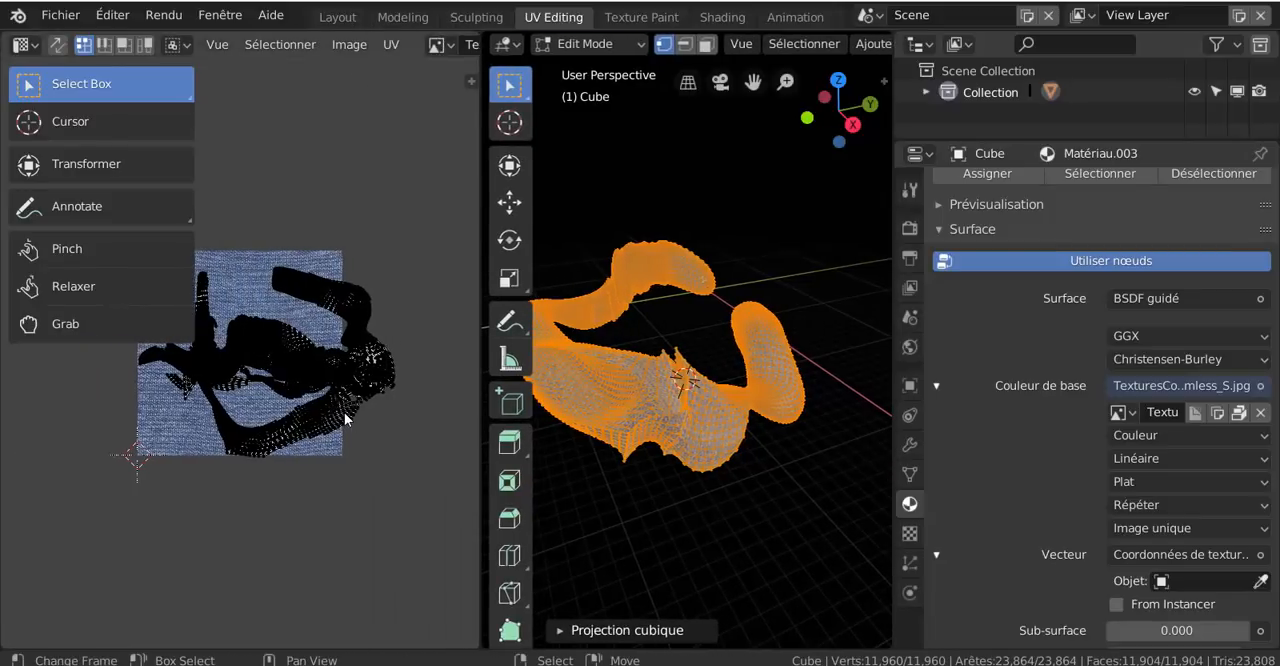
scroll(344, 420, up, 1)
key(a)
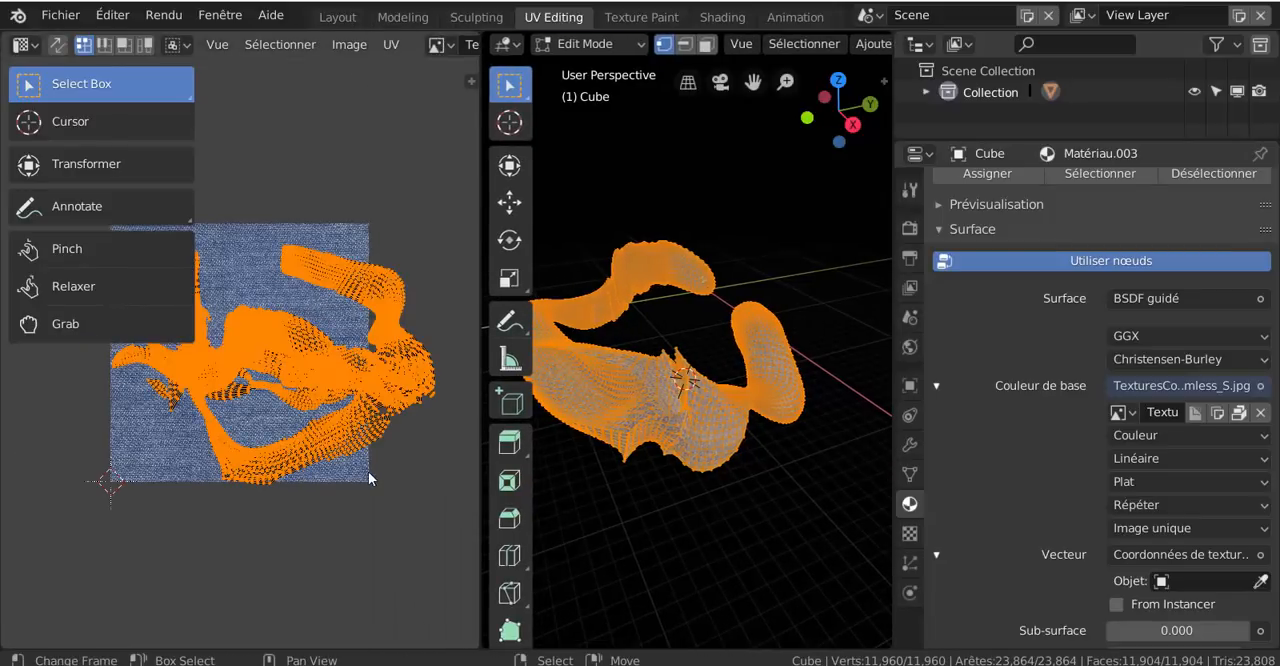
key(s)
click(353, 474)
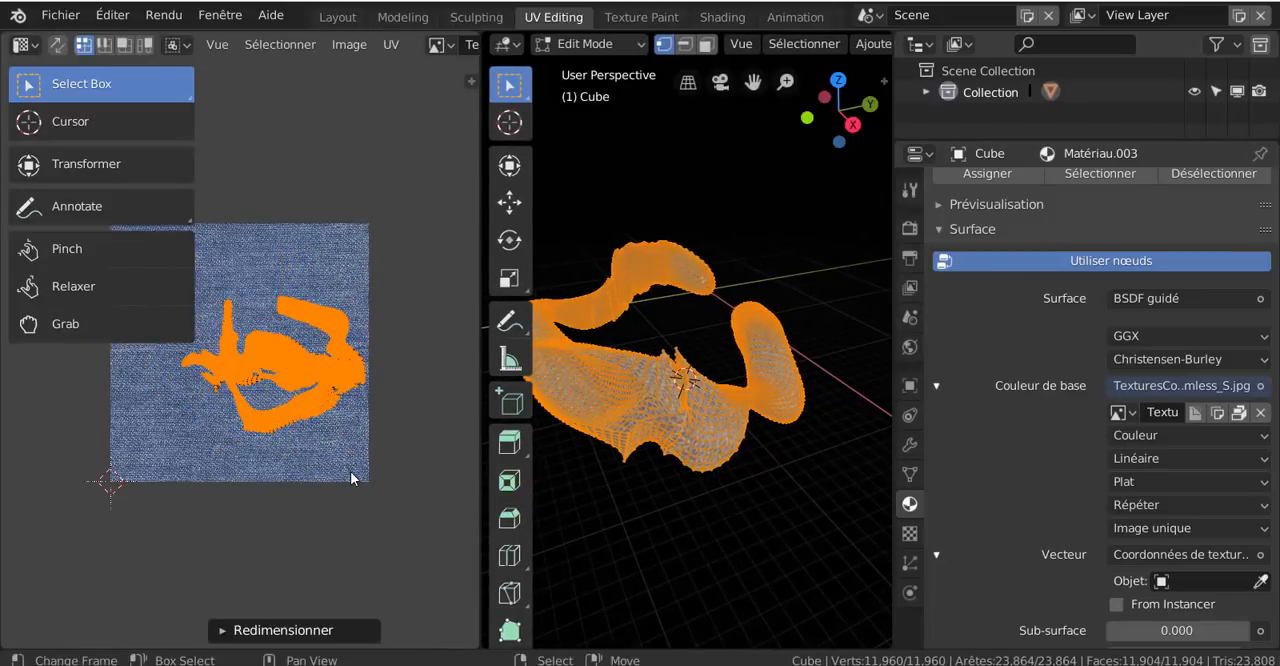
key(g)
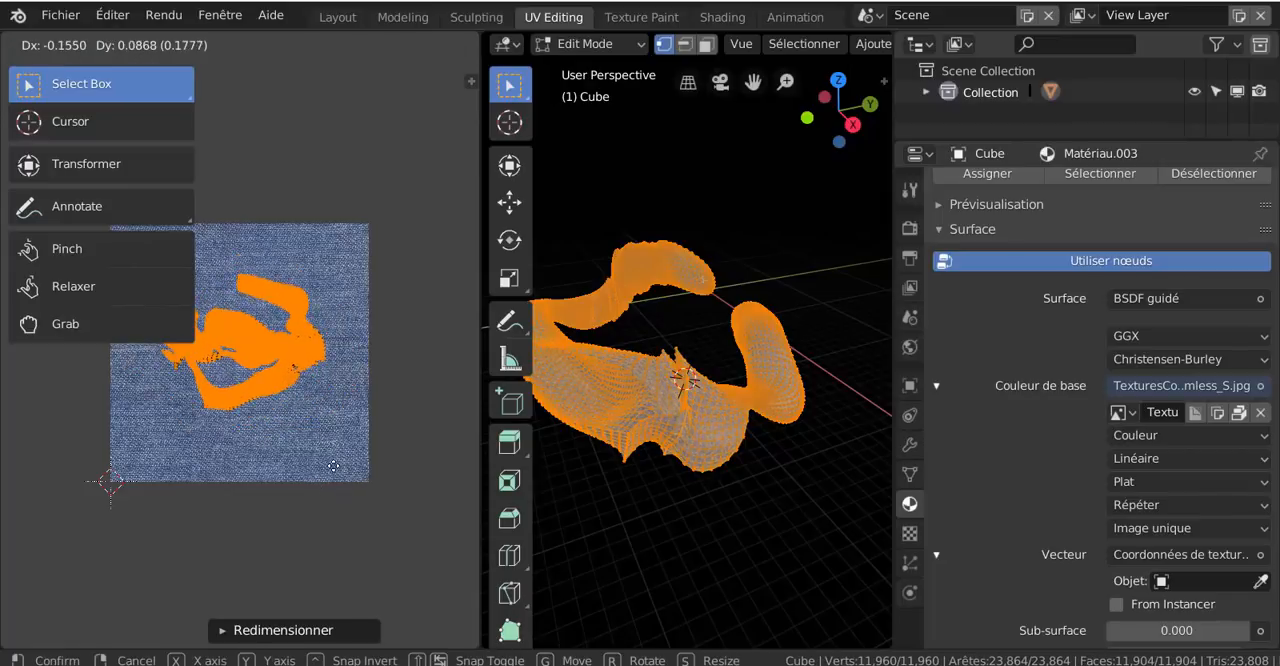
click(325, 470)
Return the cube to Object Mode to show the fabric texture without the mesh selection
scroll(776, 444, up, 3)
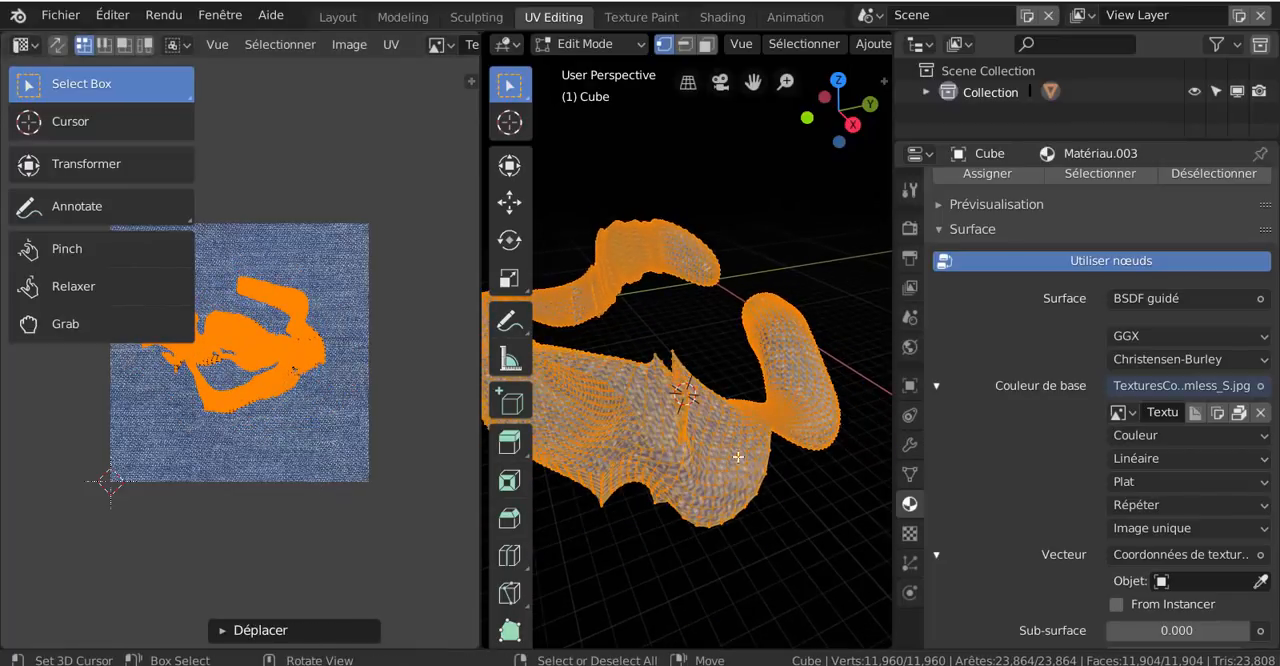
scroll(864, 49, down, 6)
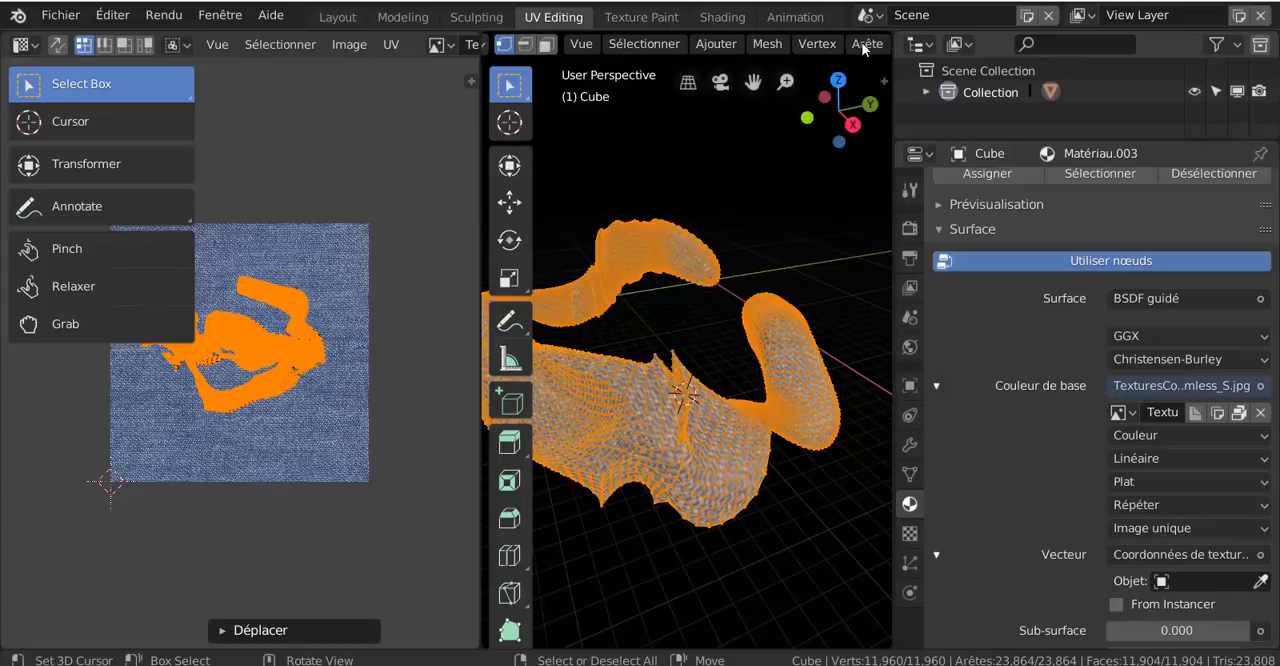
scroll(864, 49, down, 8)
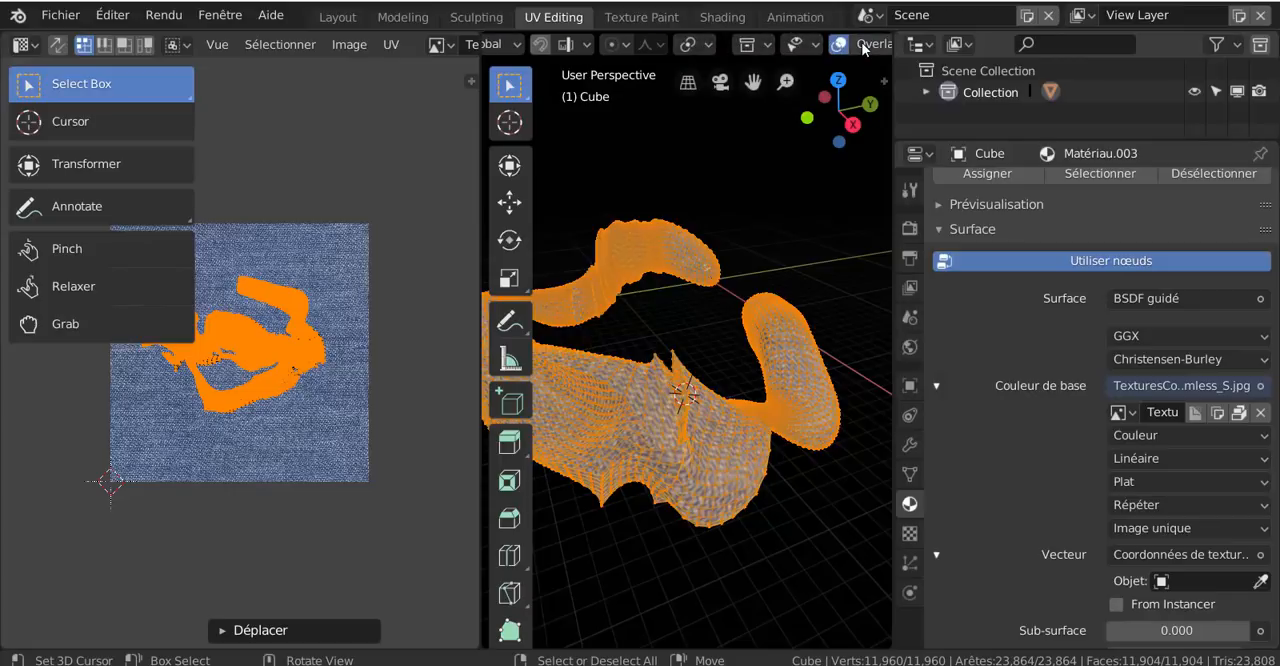
click(864, 44)
scroll(876, 40, down, 3)
scroll(870, 44, down, 5)
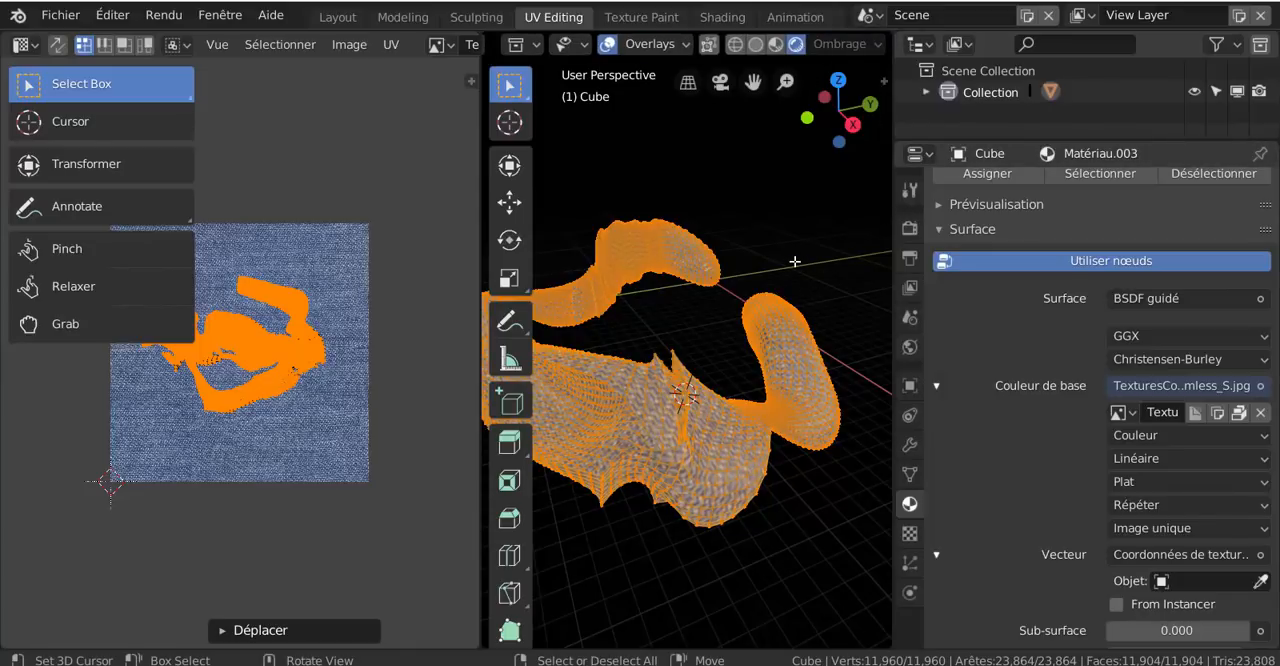
key(ctrl+Tab)
click(648, 265)
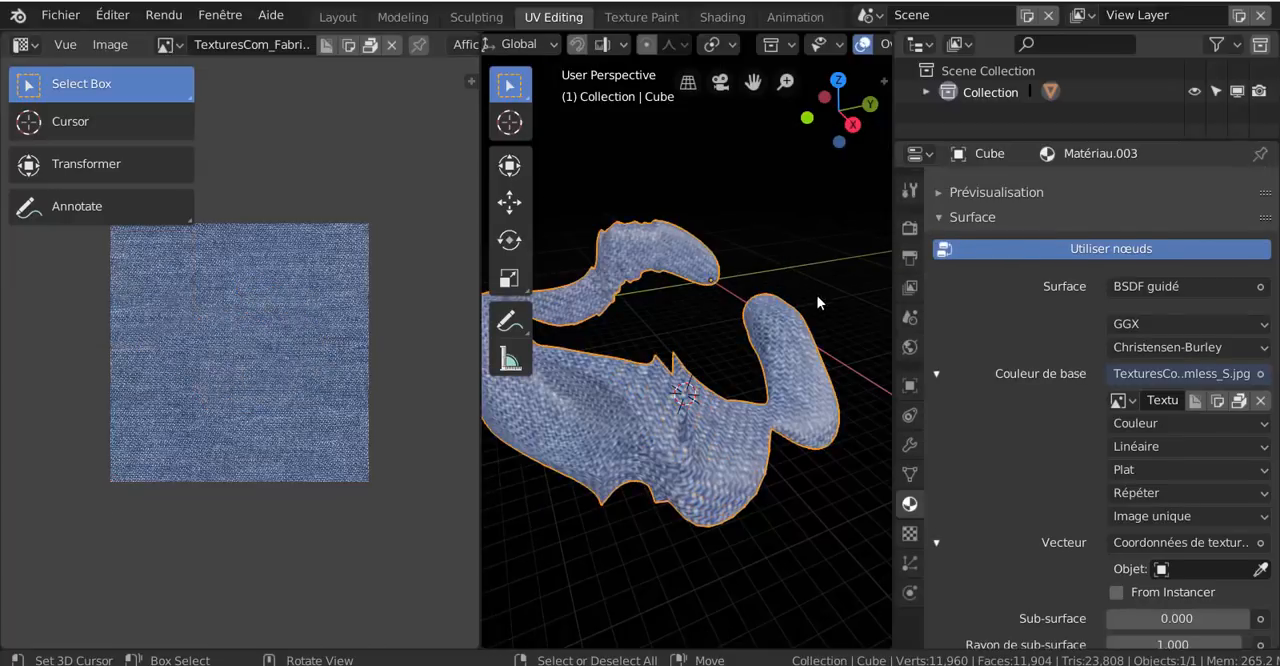
Widen the 3D viewport and examine the fabric texture on the mesh from different angles and distances
drag(893, 327, 1075, 329)
scroll(912, 338, down, 3)
middle_drag(871, 349, 875, 309)
scroll(732, 330, up, 2)
scroll(732, 329, up, 2)
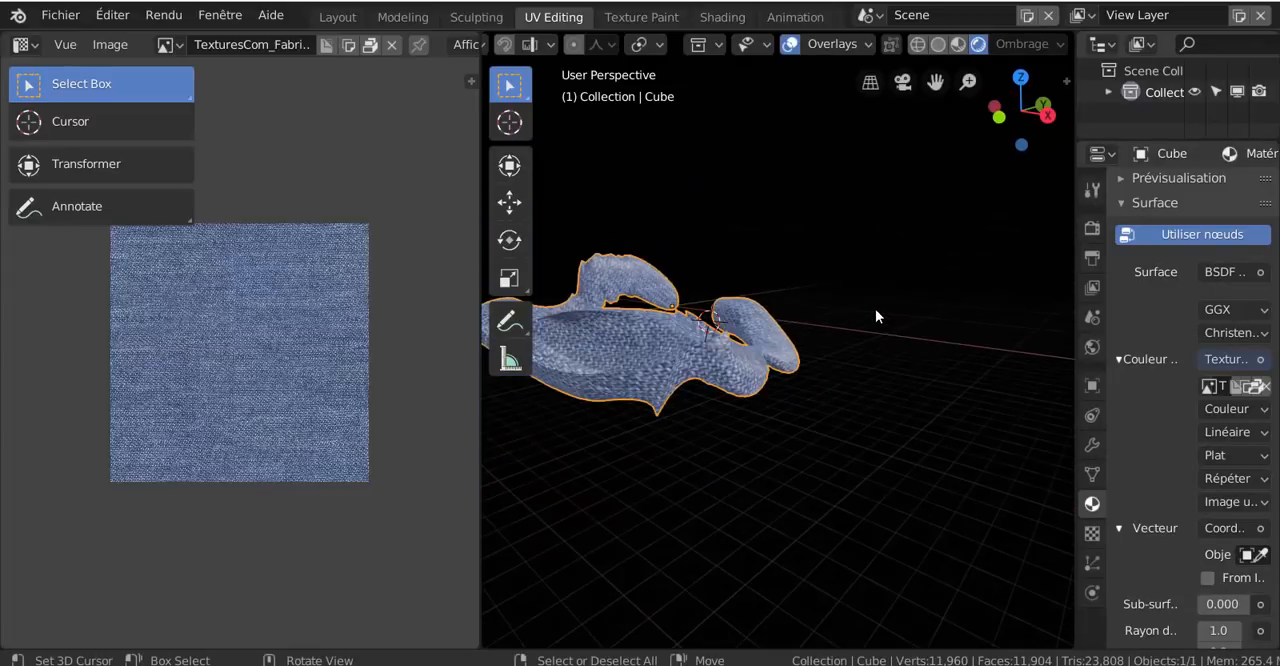
scroll(875, 316, down, 3)
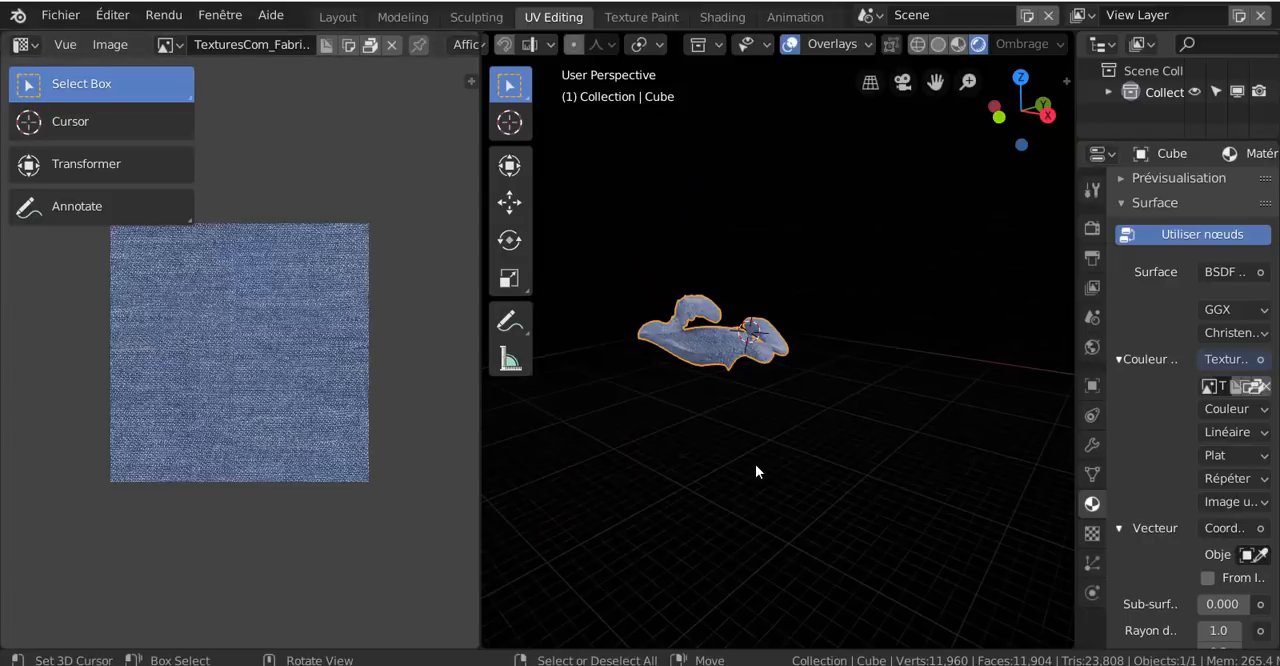
scroll(757, 463, up, 2)
middle_drag(727, 449, 690, 535)
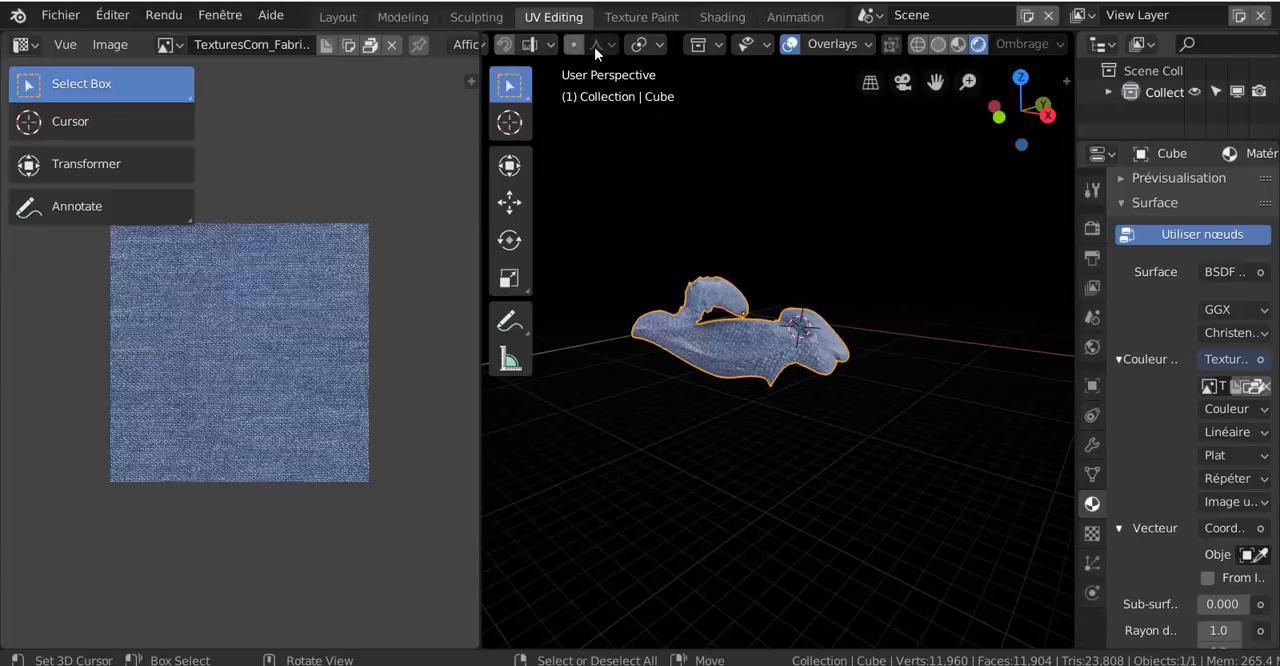
Add a camera to the scene in the Layout workspace
click(352, 18)
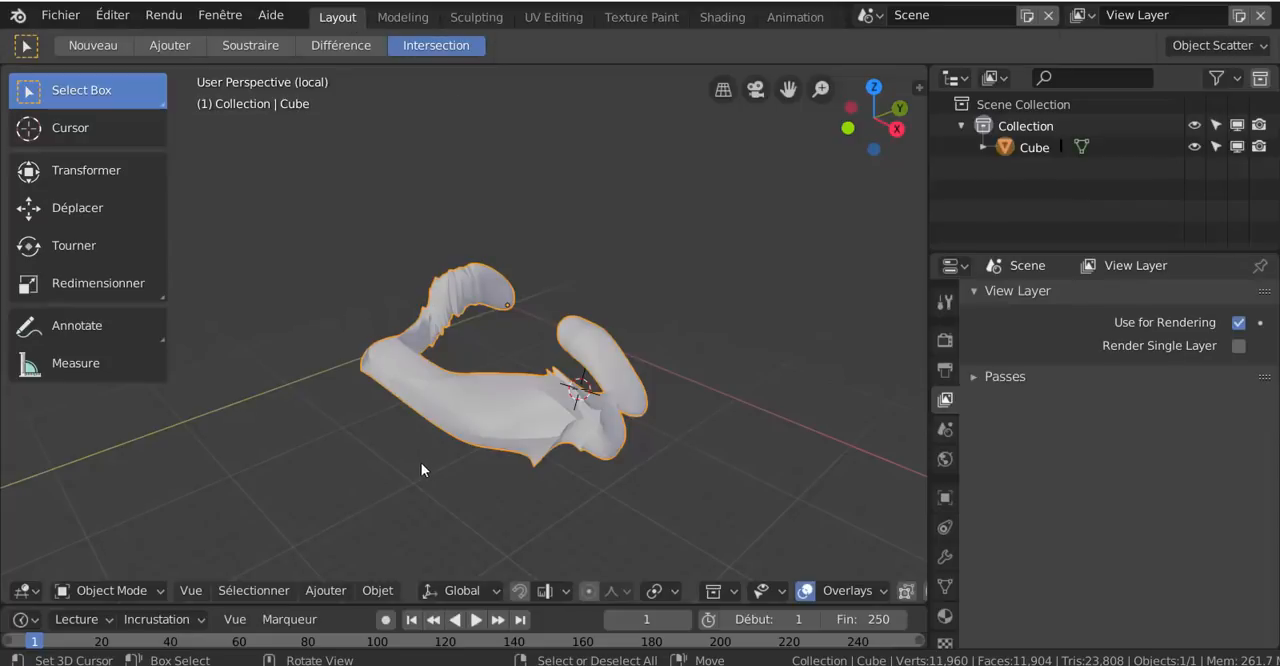
middle_drag(421, 462, 385, 552)
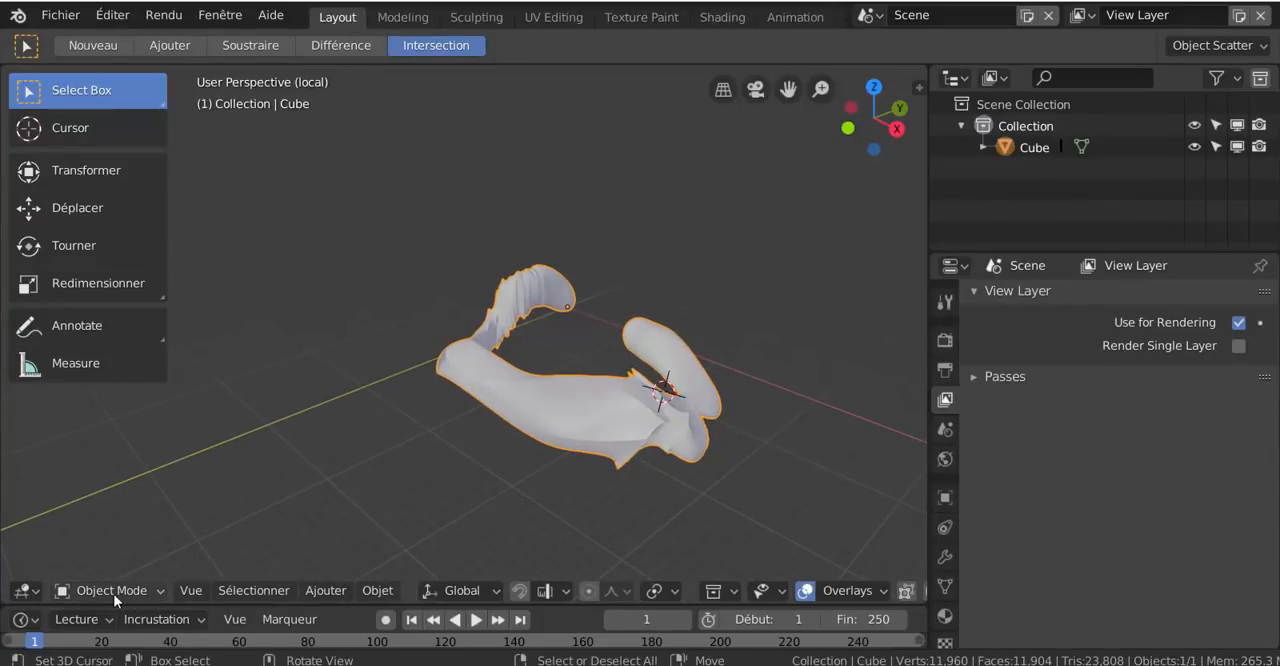
click(325, 590)
mouse_move(323, 564)
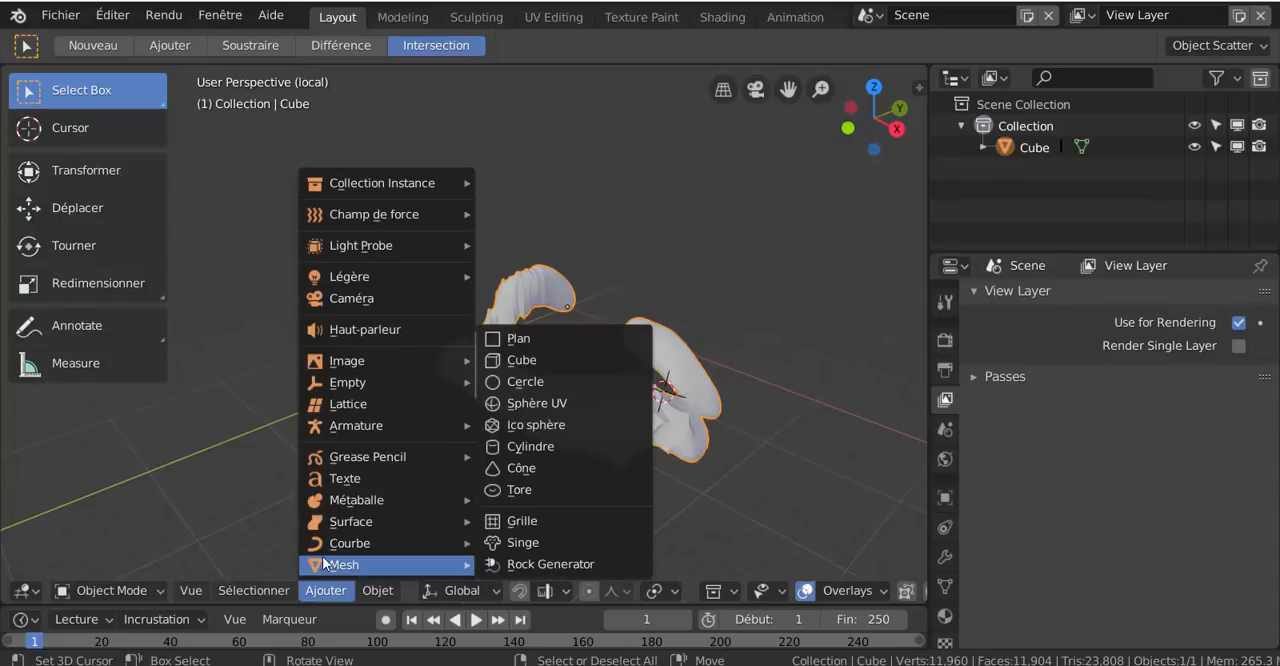
click(348, 299)
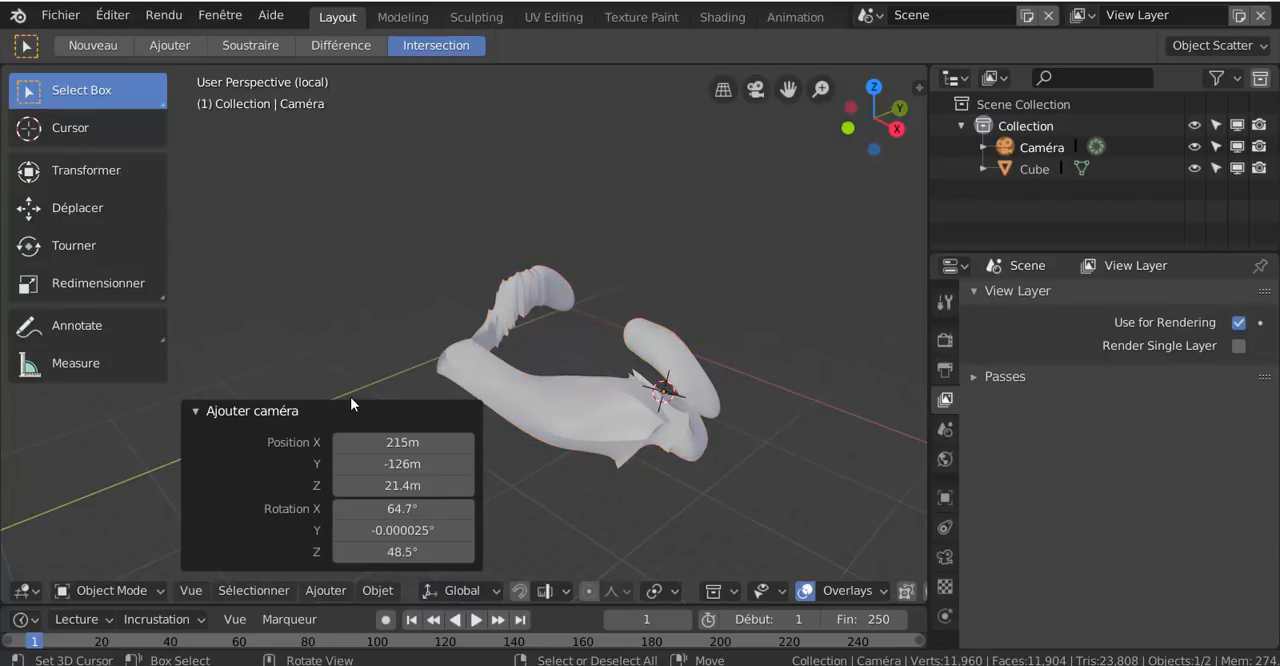
scroll(780, 372, down, 2)
scroll(781, 374, up, 1)
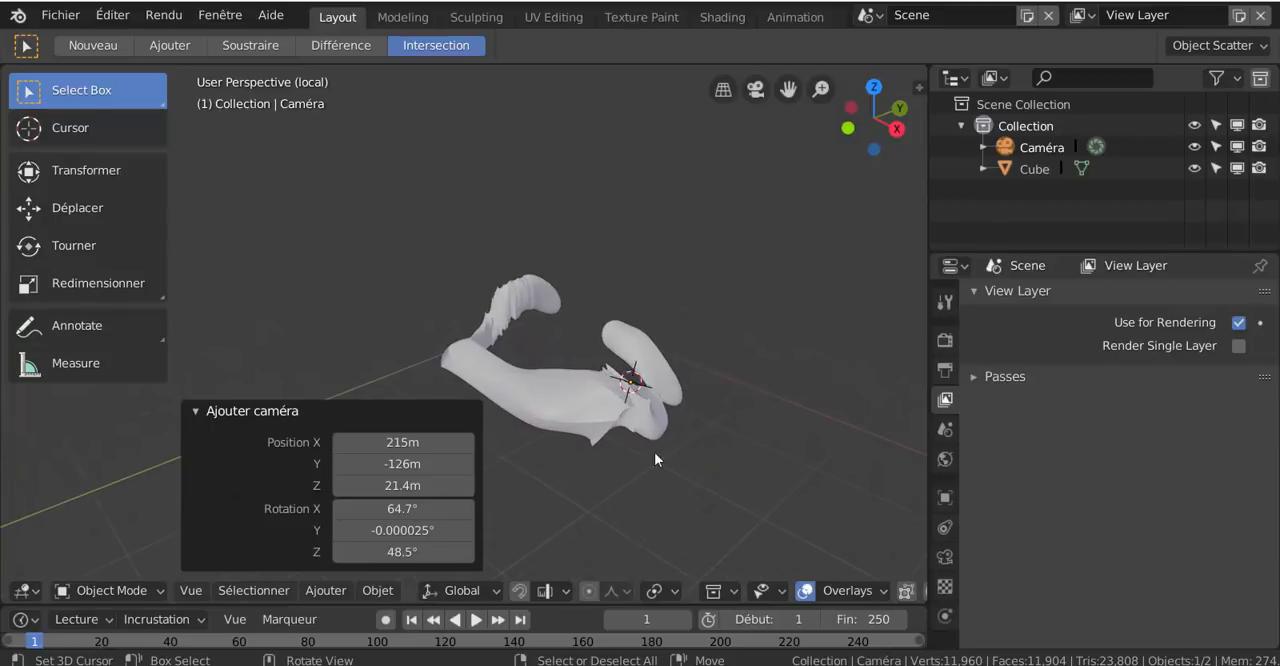
Align the camera to the current view and shift it, finishing with about 57.6 m X, 58.2 m Y and -9.7 m Z, to centre the mesh
shift+right_click(751, 509)
key(ctrl+KP_0)
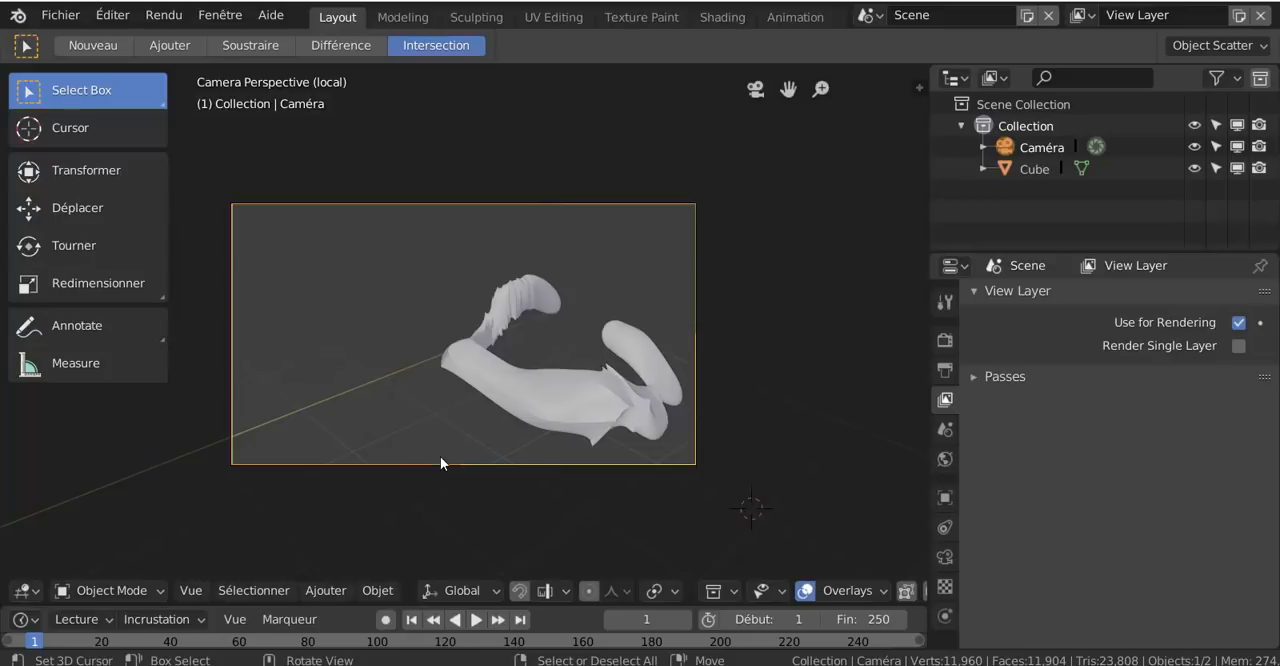
key(g)
click(657, 476)
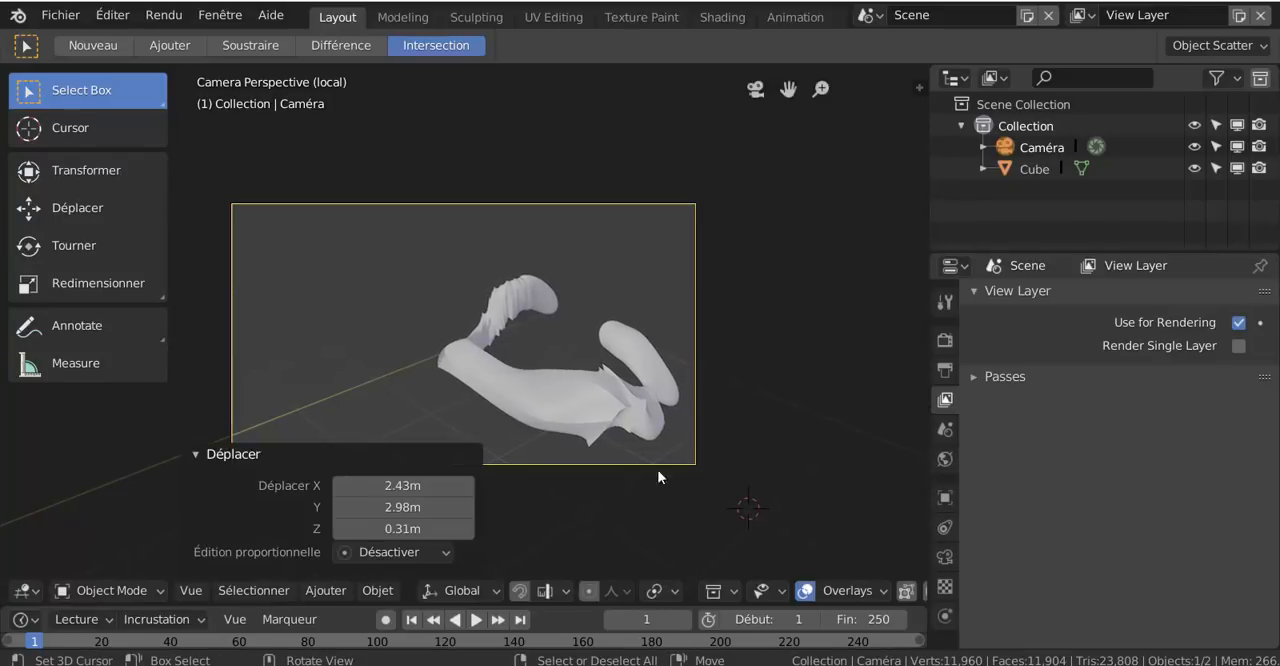
key(g)
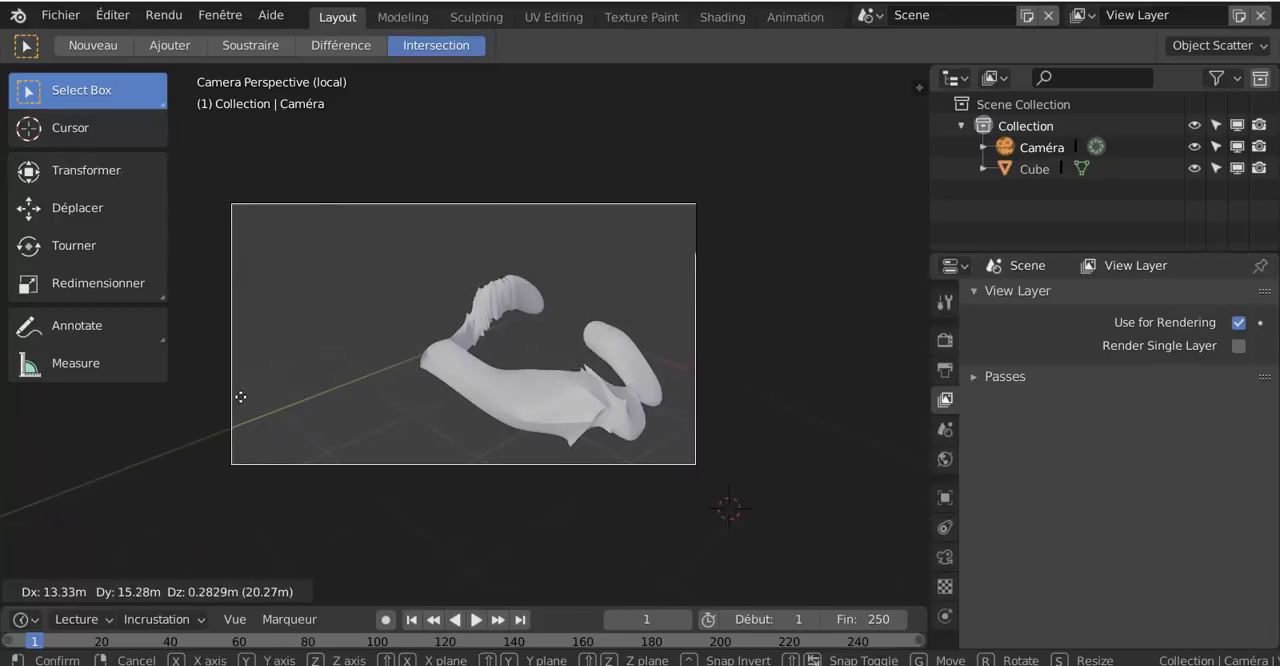
click(91, 543)
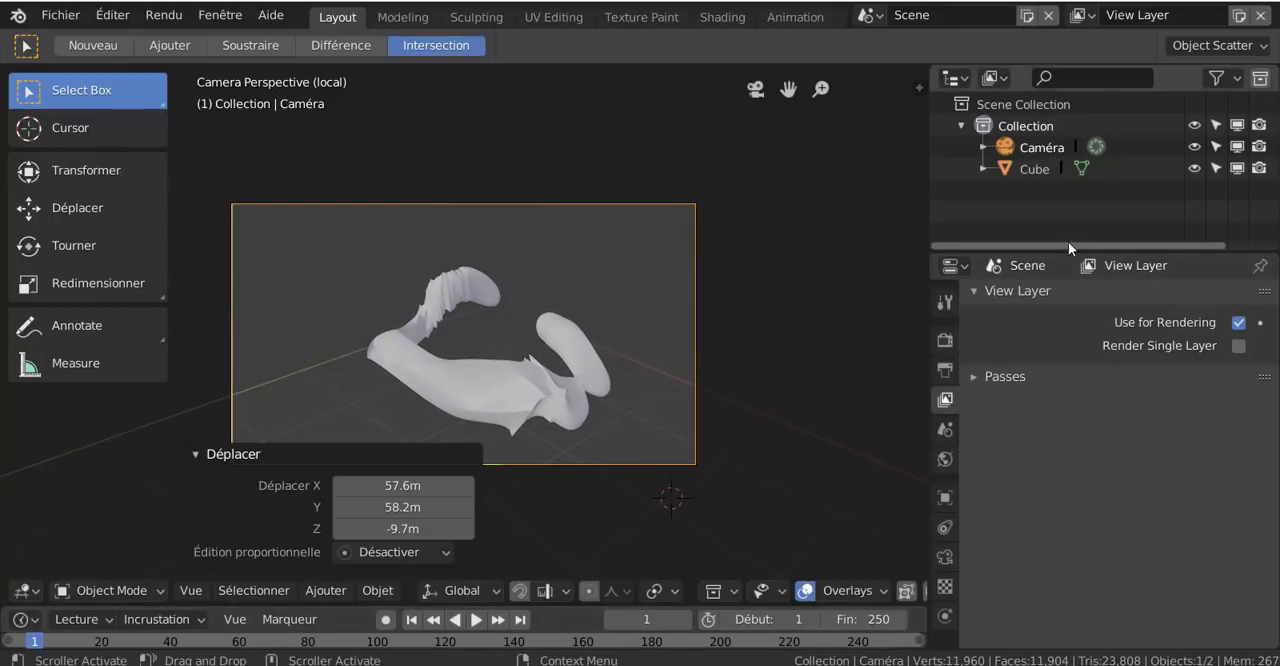
Enlarge the properties editor and set the camera's focal length to 73 mm and its shift to X 0.090, Y -0.070
click(1040, 143)
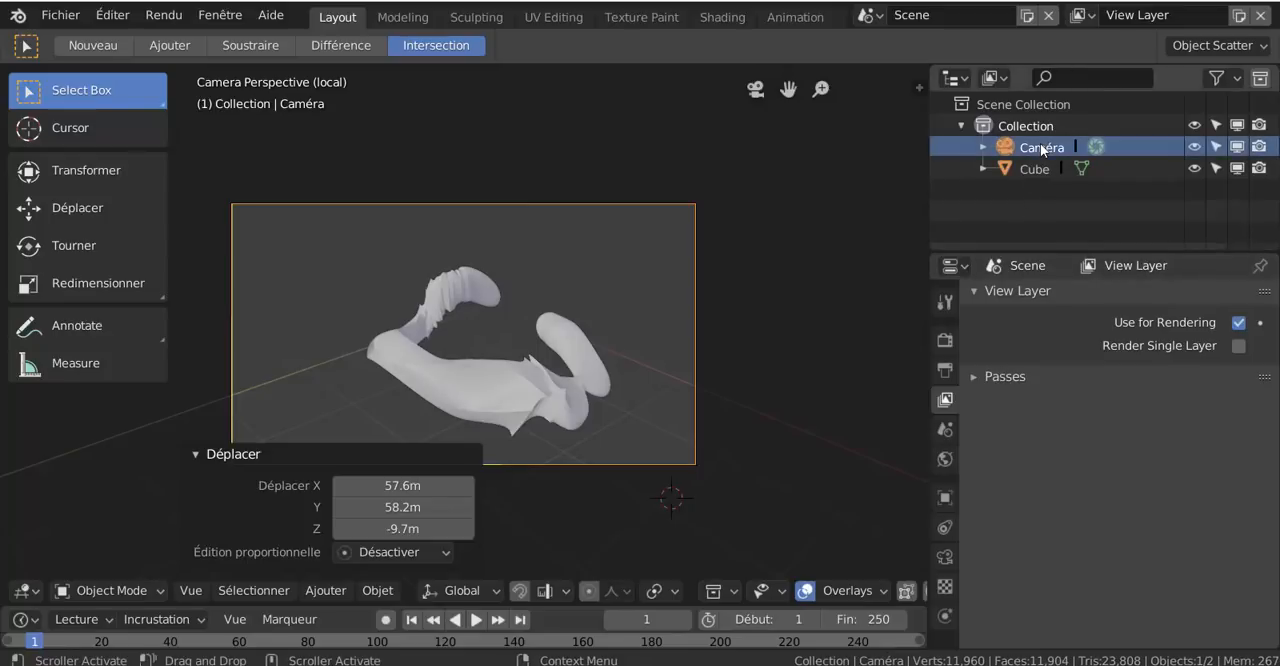
click(945, 558)
scroll(1062, 415, down, 2)
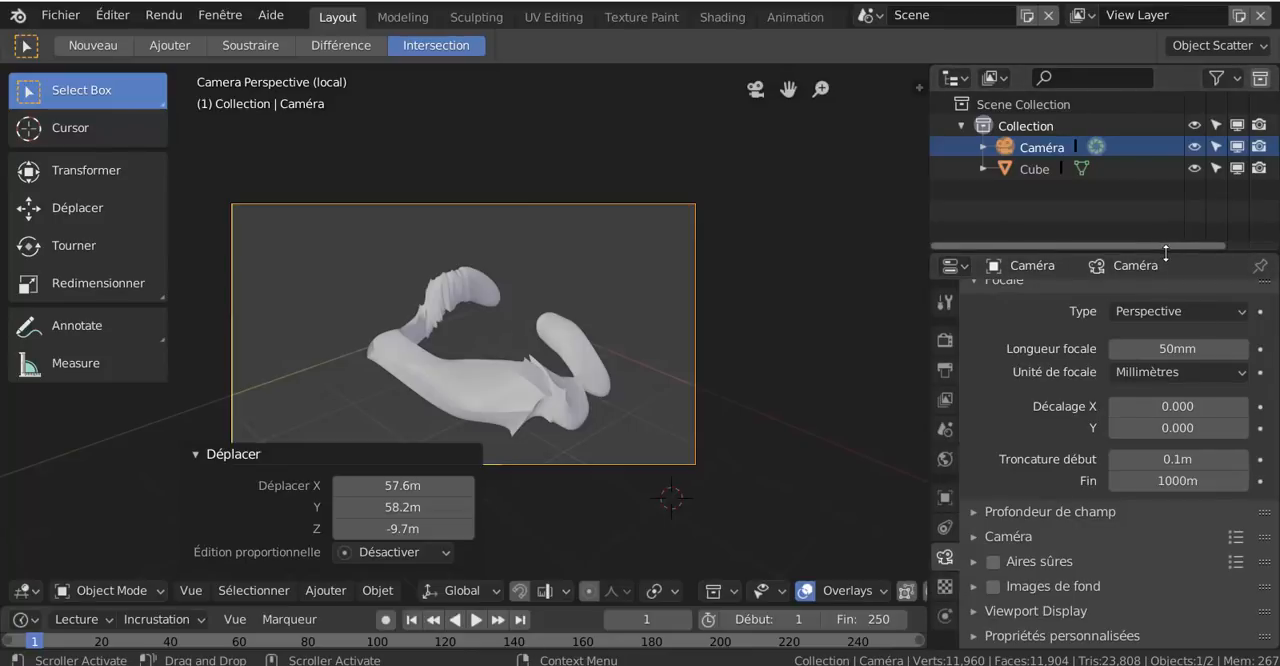
drag(1165, 251, 1168, 112)
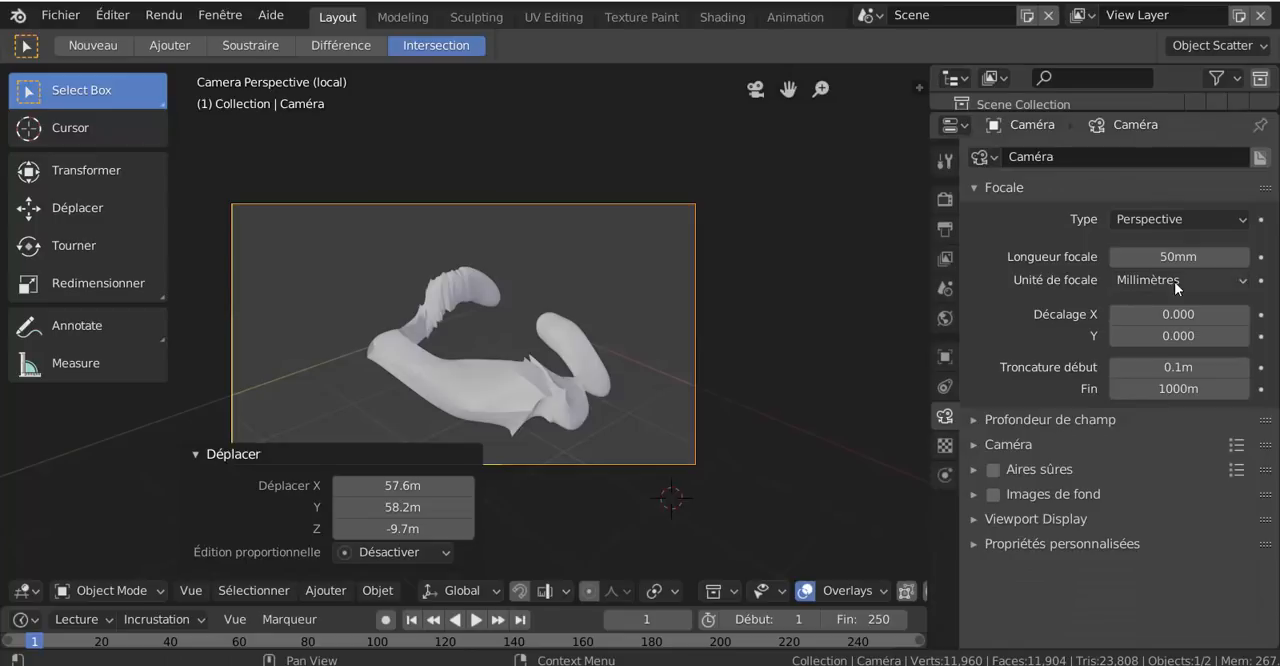
drag(1178, 256, 1216, 256)
mouse_move(1150, 314)
mouse_down()
mouse_move(1232, 314)
mouse_move(1168, 314)
mouse_move(1164, 336)
mouse_move(1148, 336)
mouse_up()
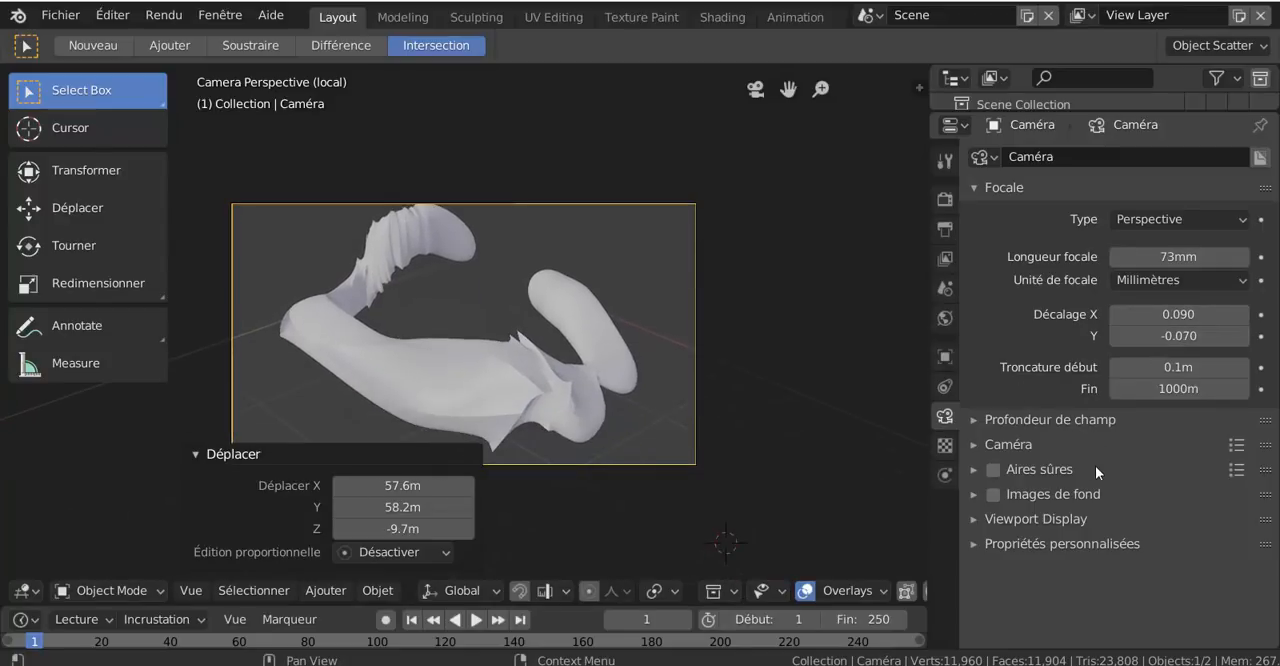
Expand the camera's background images, safe areas, sensor and depth of field settings and look through them
click(973, 494)
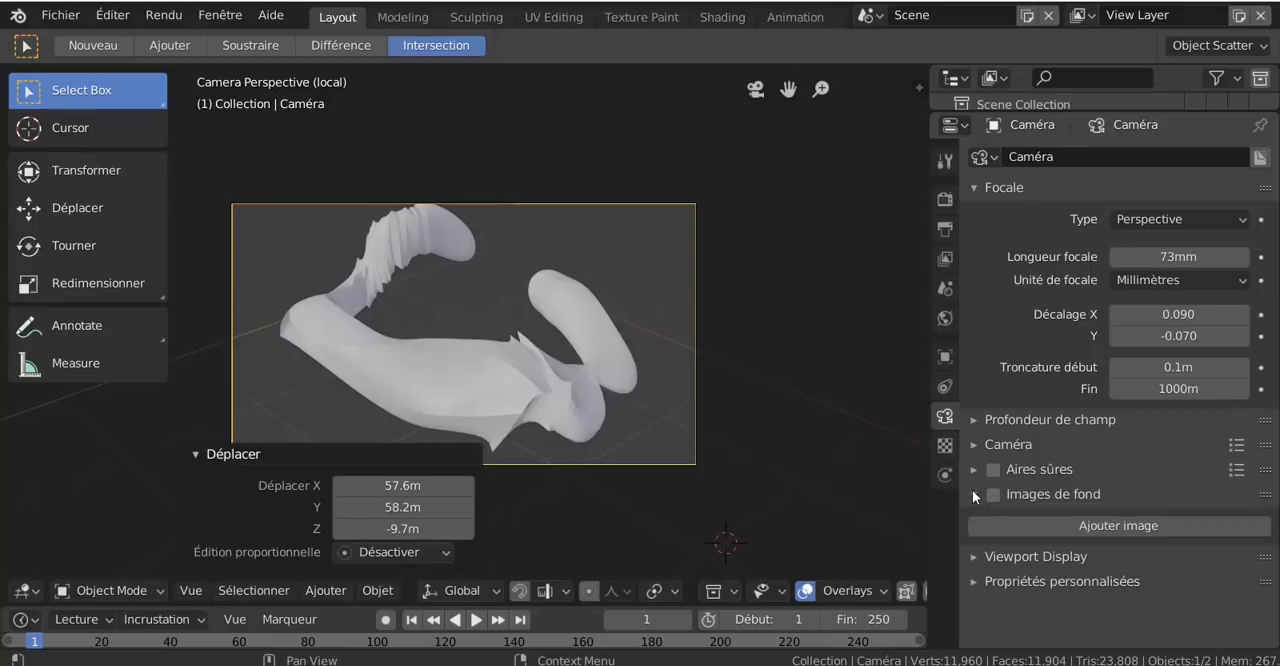
click(971, 470)
click(972, 445)
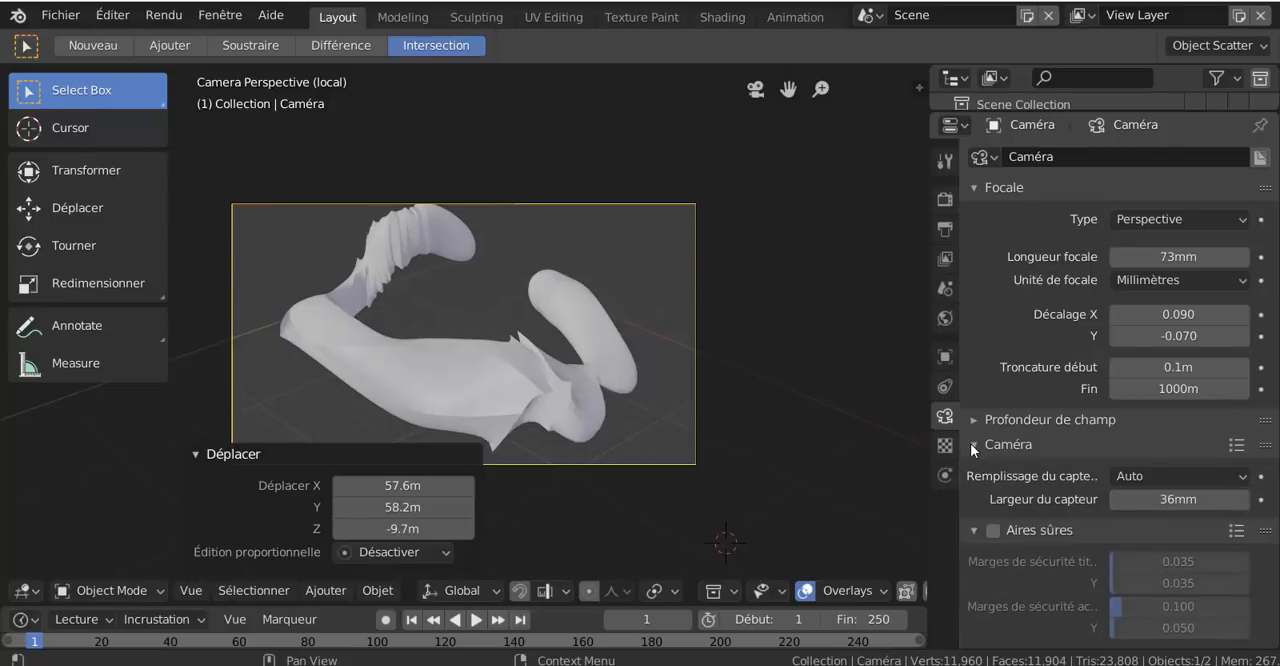
click(974, 420)
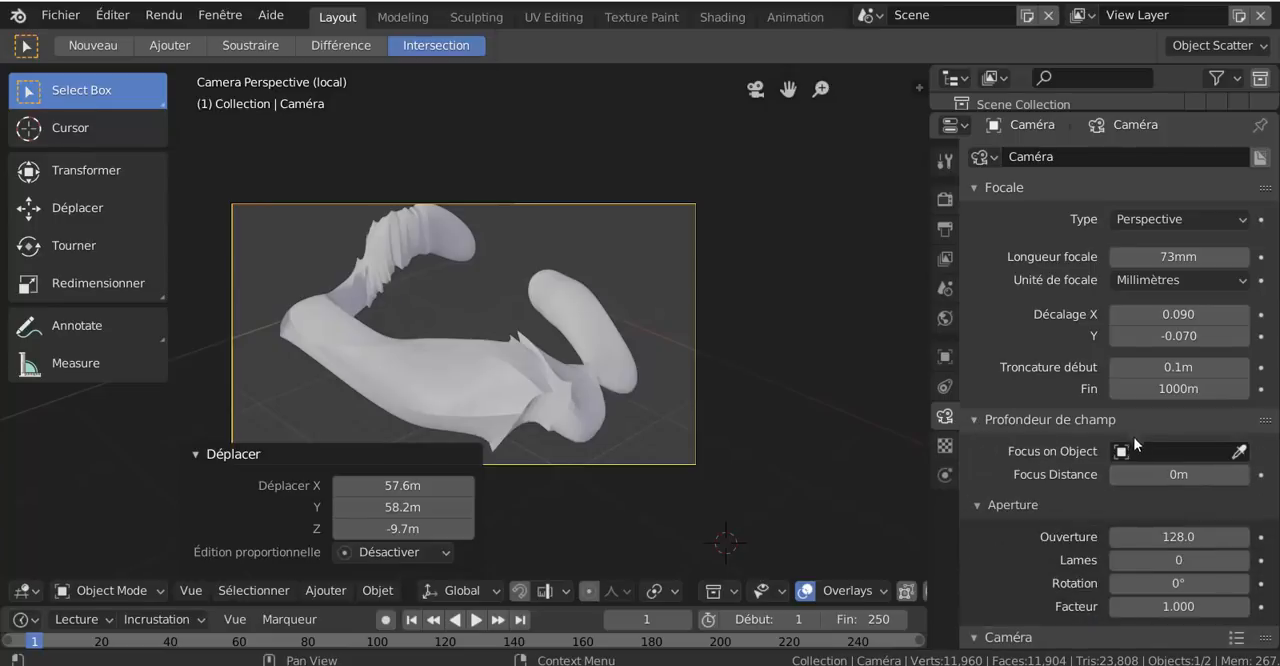
scroll(1120, 476, down, 4)
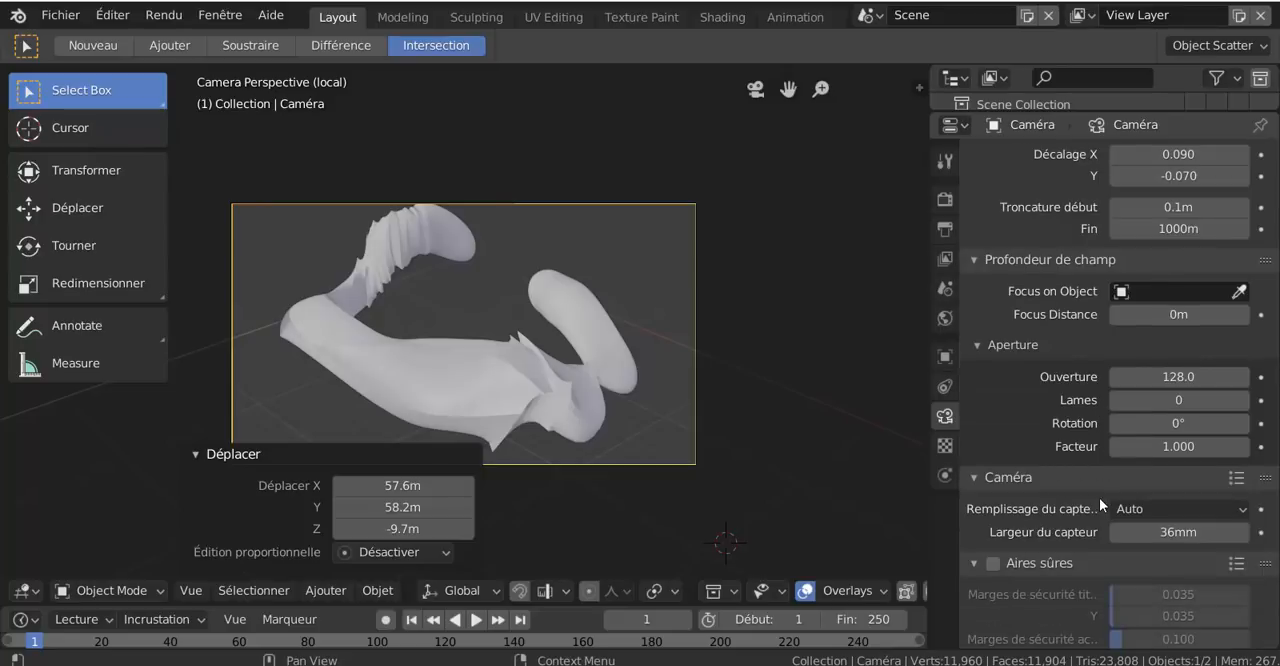
Set the camera's type to Orthogonale and compare the camera view with the user perspective
scroll(1079, 461, up, 4)
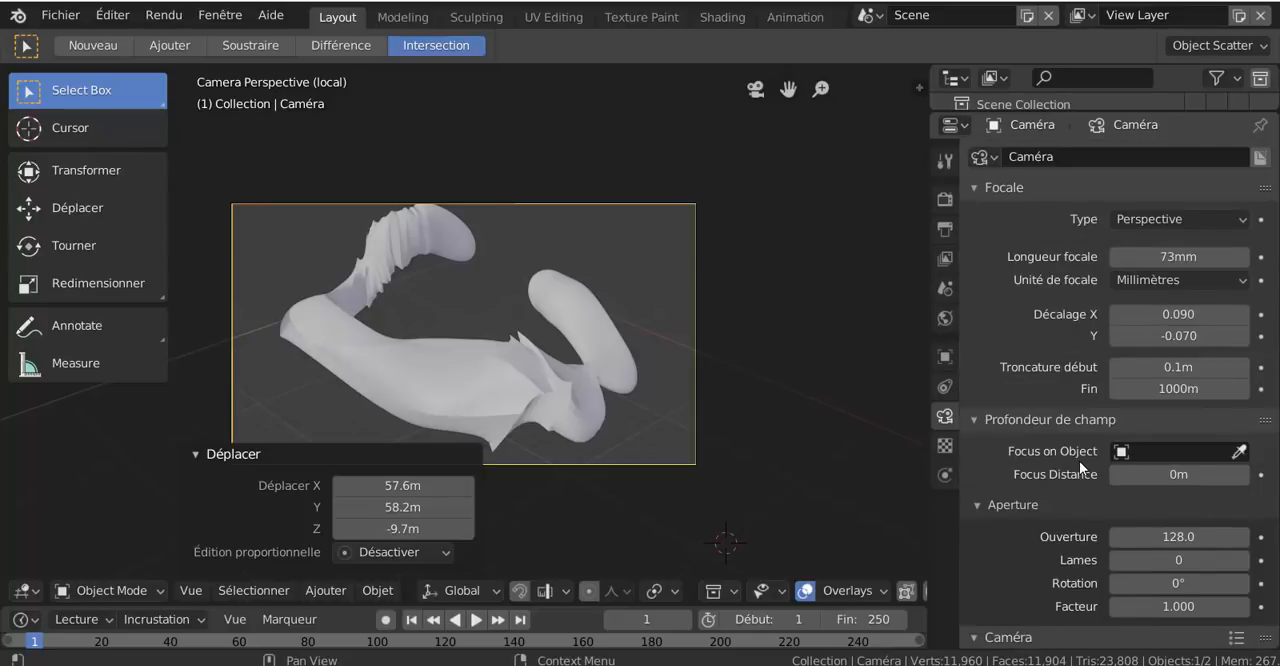
click(1168, 221)
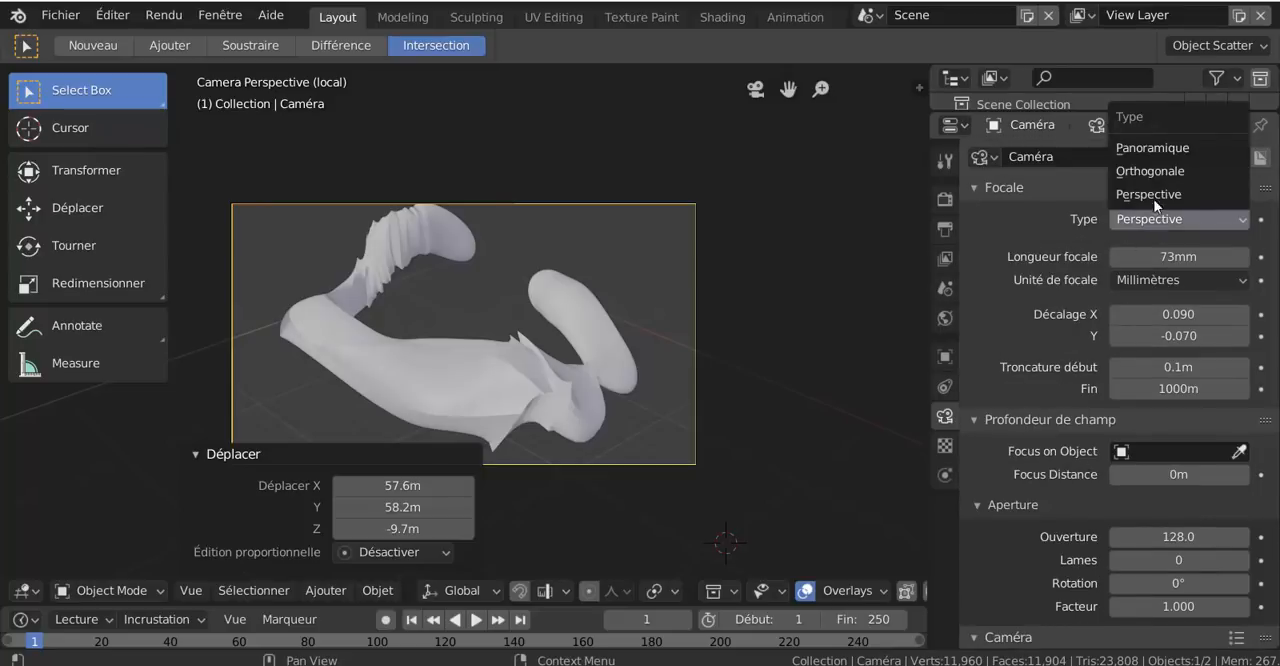
click(1156, 176)
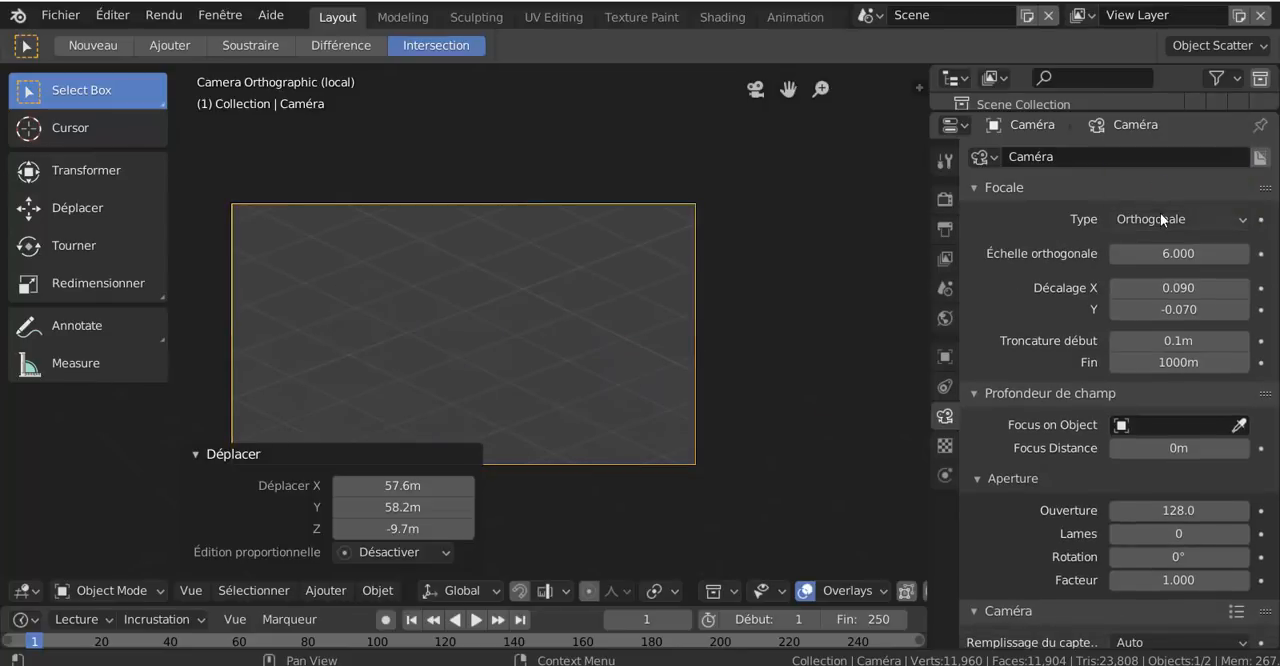
click(1161, 219)
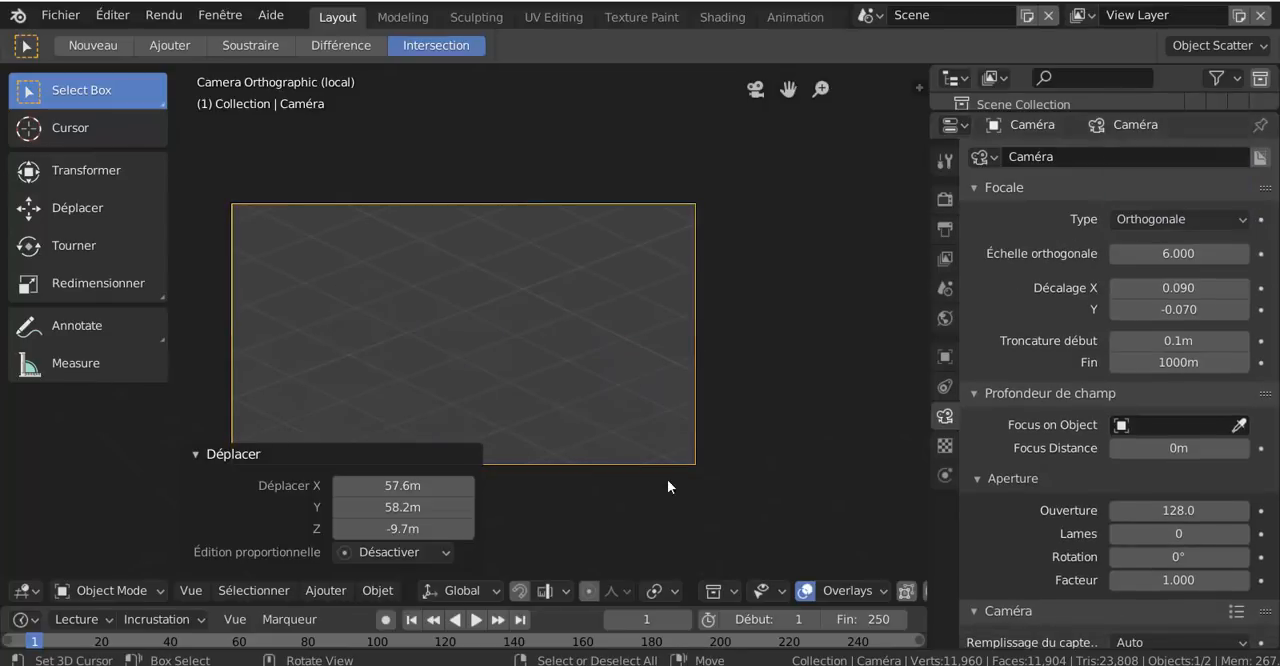
scroll(709, 457, down, 5)
scroll(709, 457, up, 4)
scroll(709, 457, down, 3)
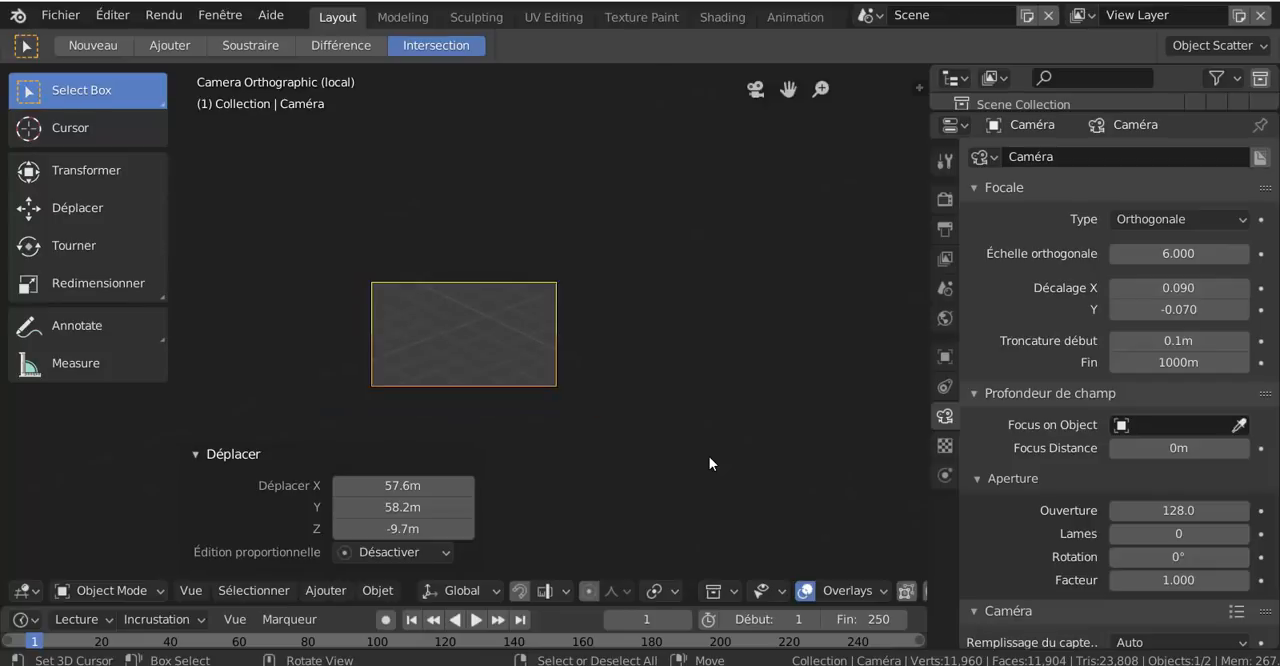
key(KP_0)
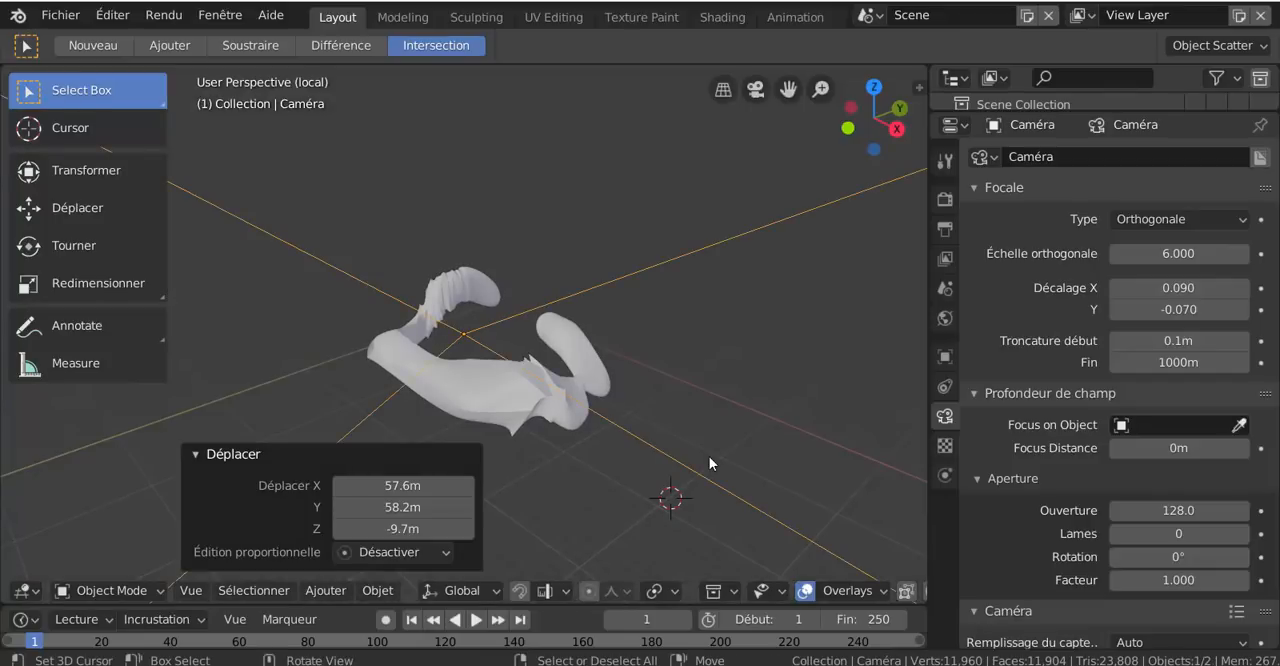
key(KP_0)
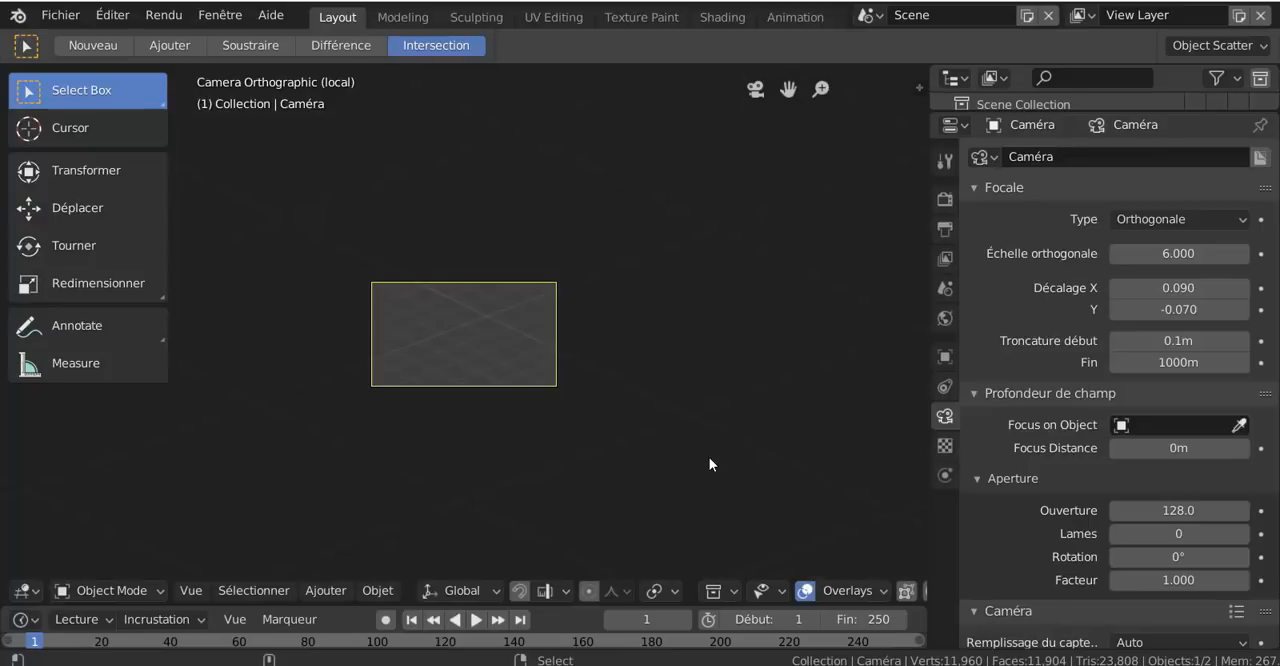
Set the camera's type back to Perspective
click(1167, 219)
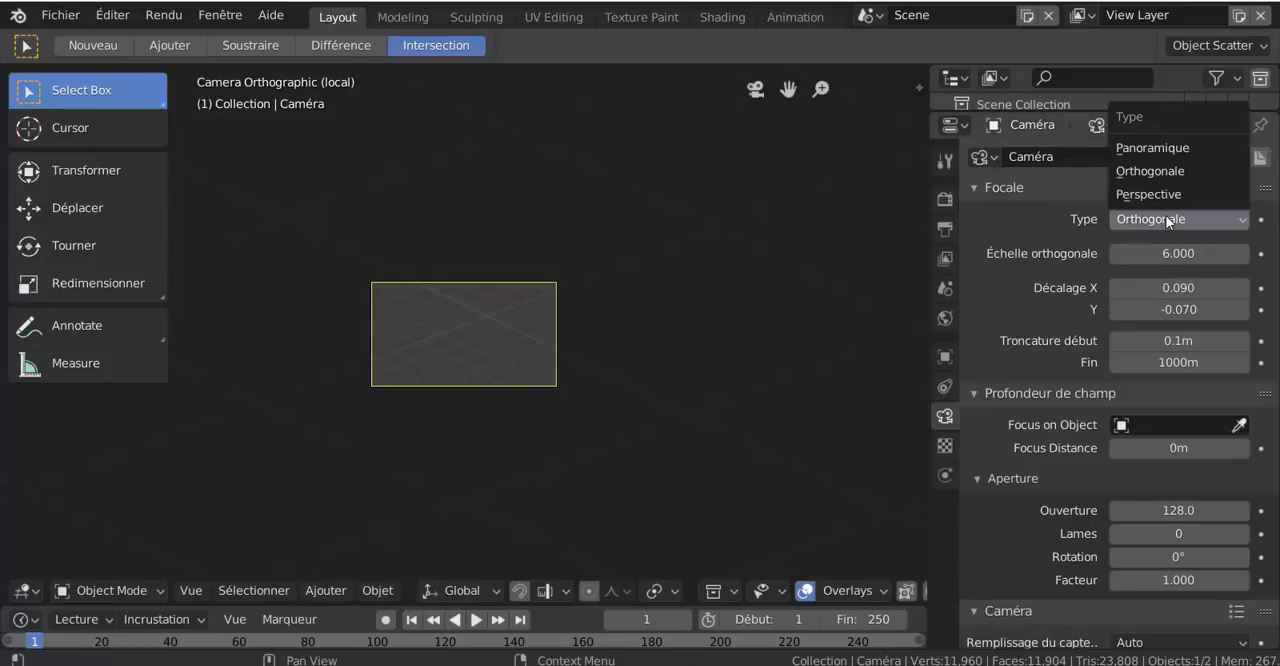
click(1170, 195)
scroll(690, 400, up, 4)
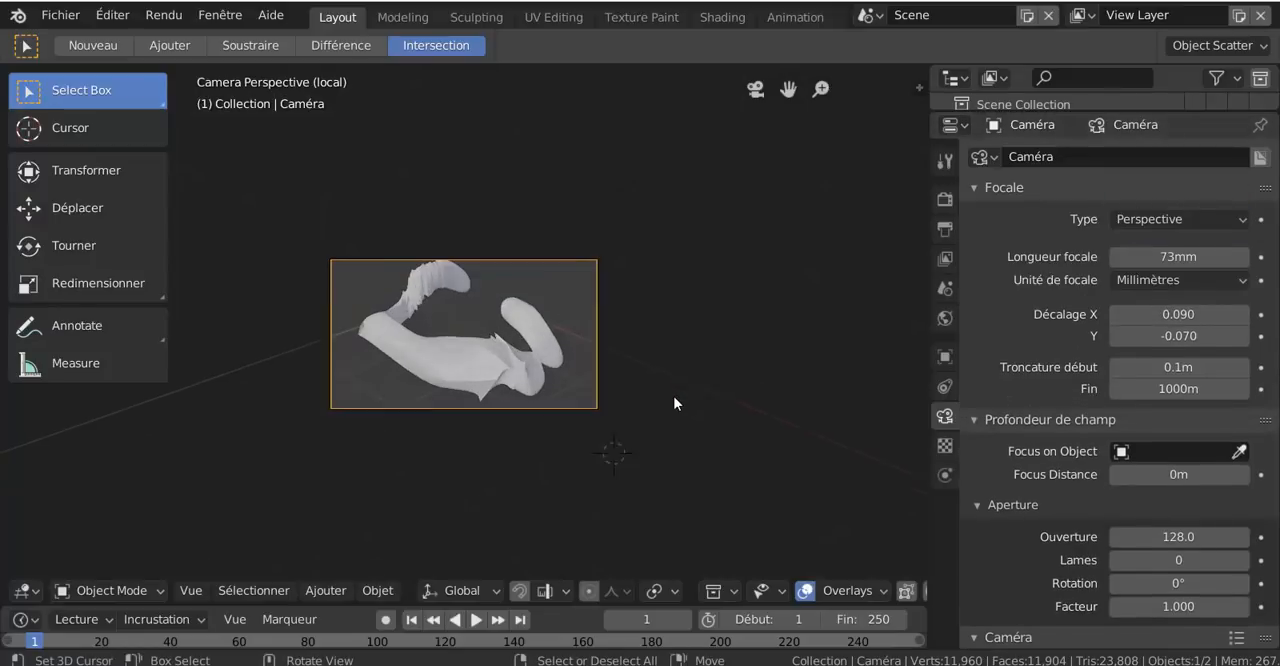
scroll(701, 405, up, 2)
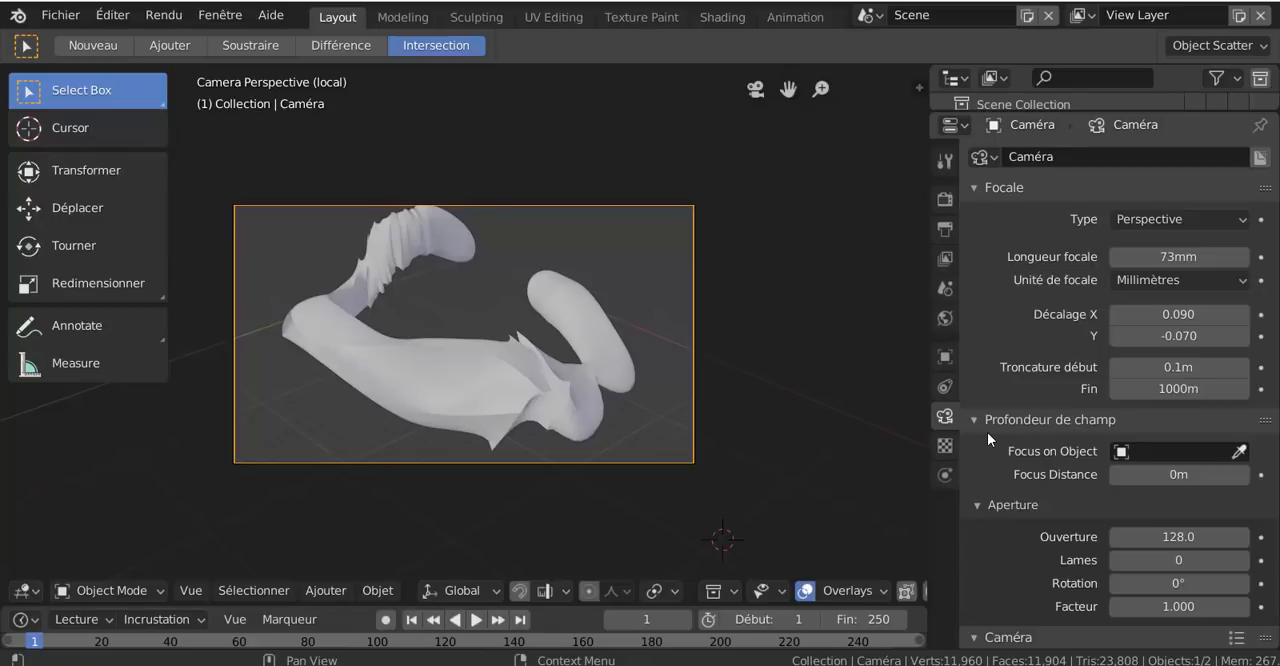
Look through the camera's depth of field, sensor, safe areas and background images settings, toggling background images on and off
scroll(987, 432, down, 5)
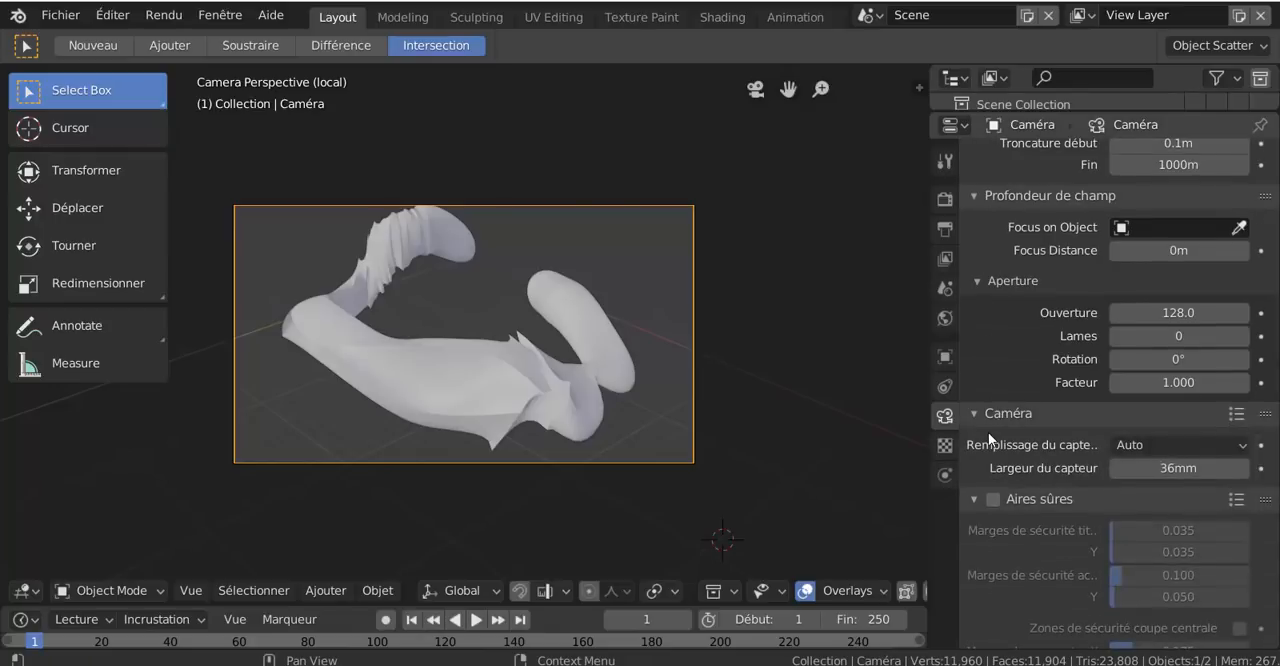
scroll(1015, 490, down, 2)
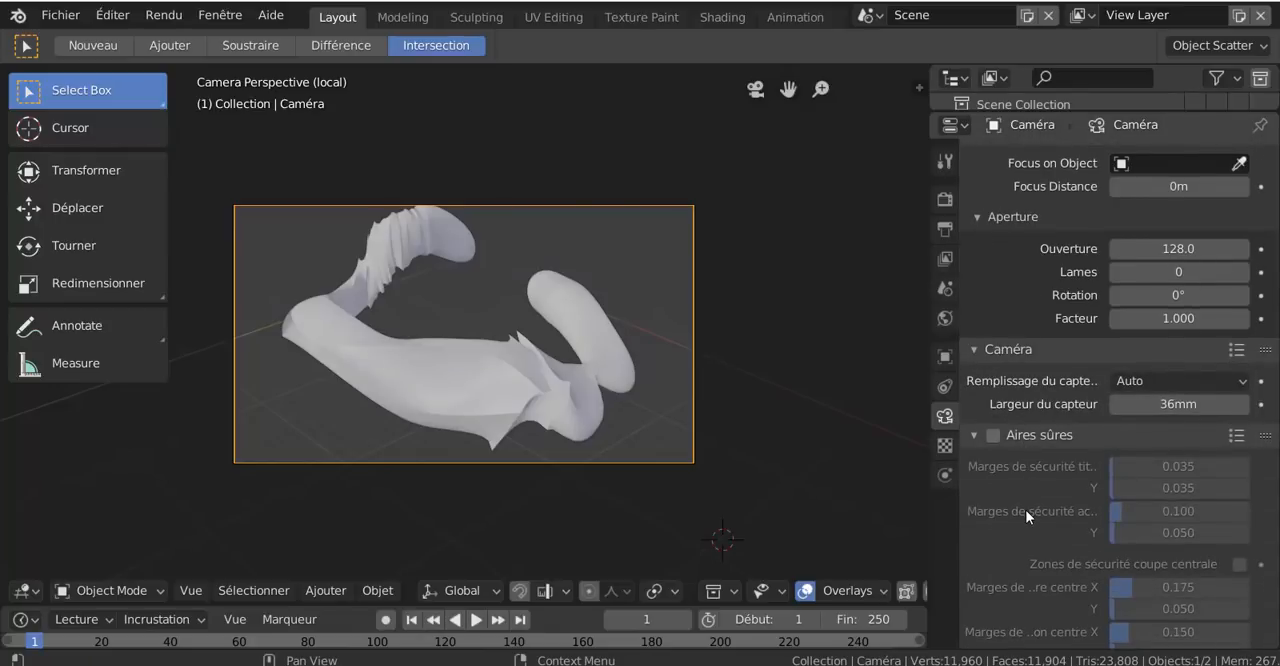
scroll(1025, 509, down, 4)
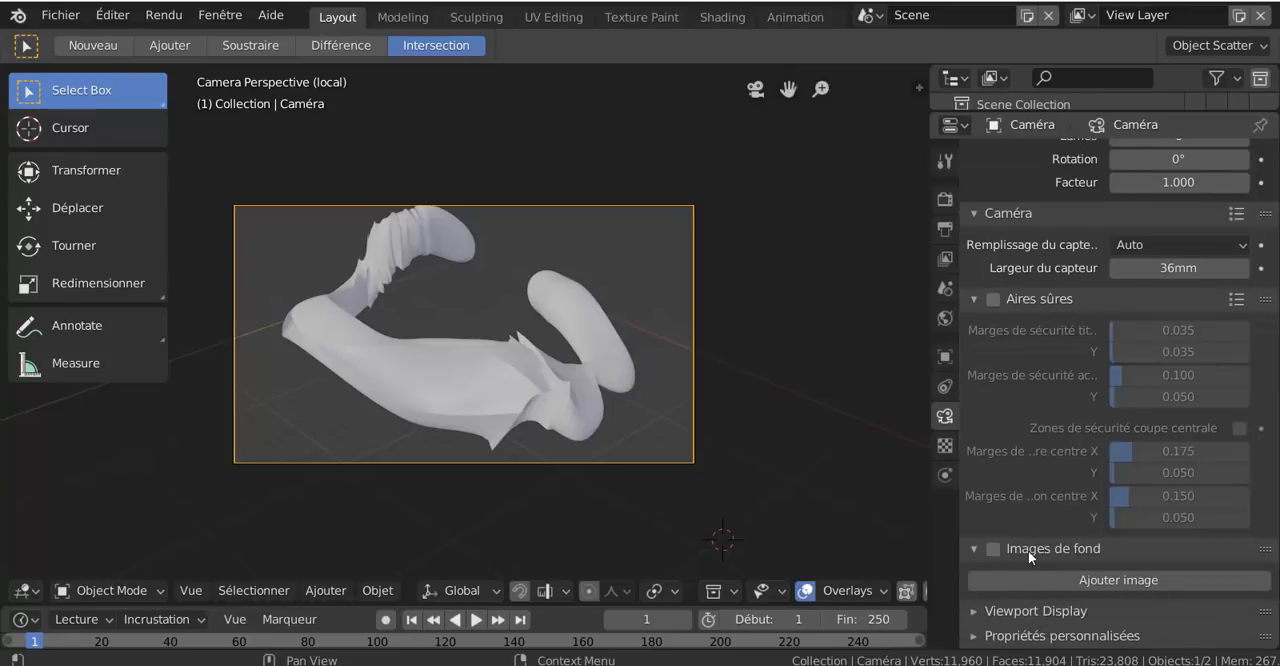
click(990, 550)
click(990, 550)
scroll(1038, 540, up, 8)
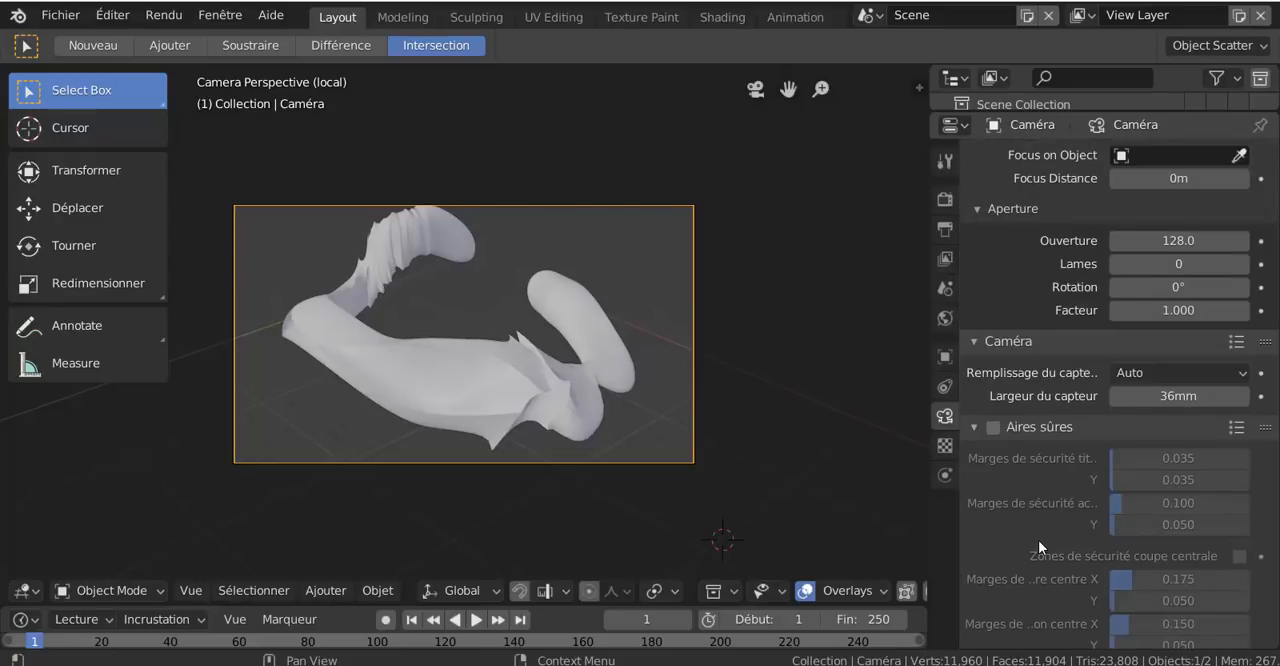
scroll(1038, 539, up, 5)
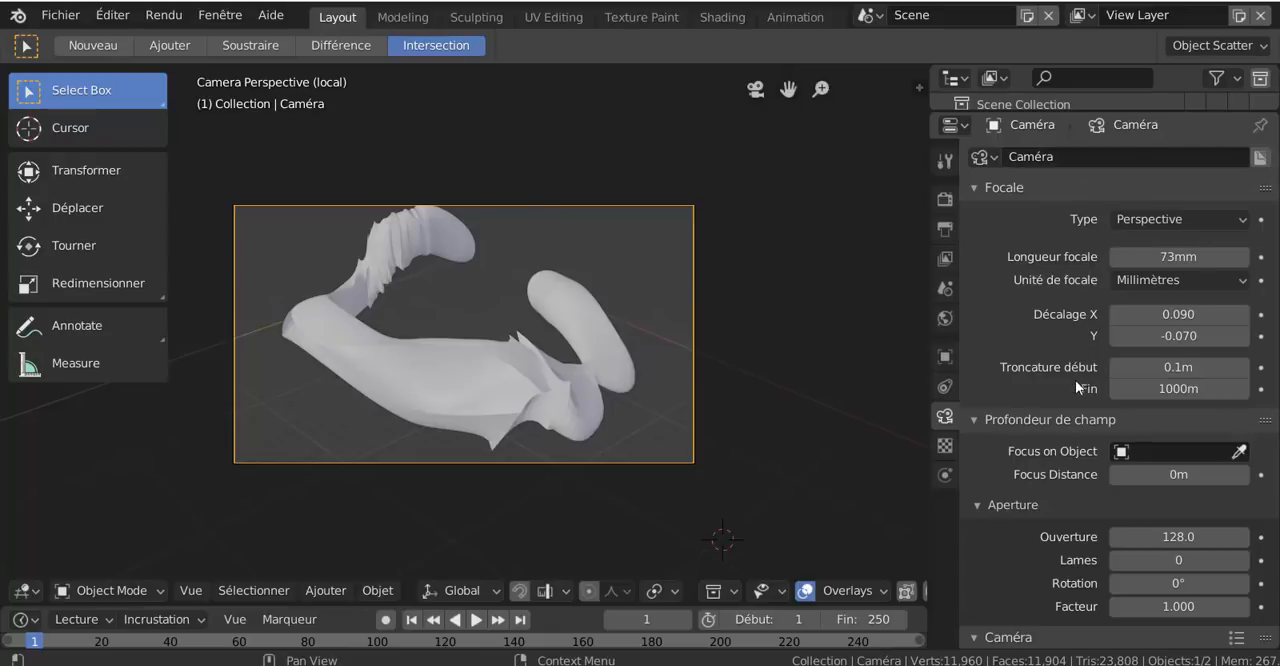
scroll(1062, 431, down, 9)
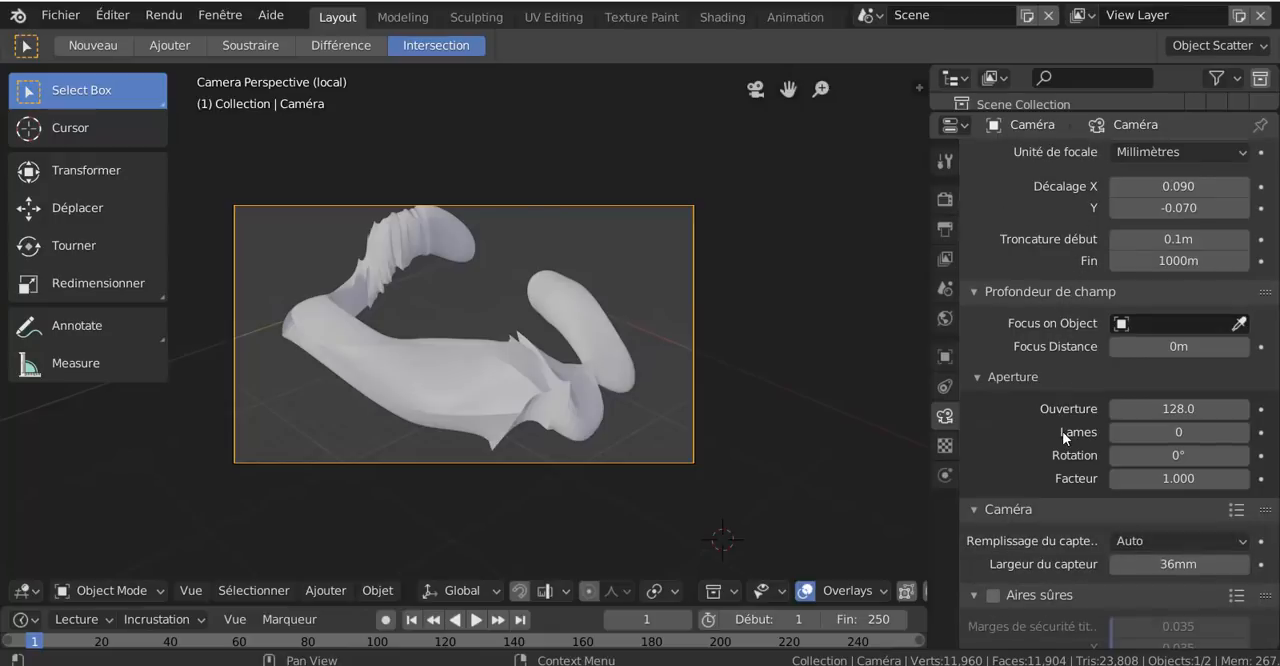
scroll(1062, 431, down, 3)
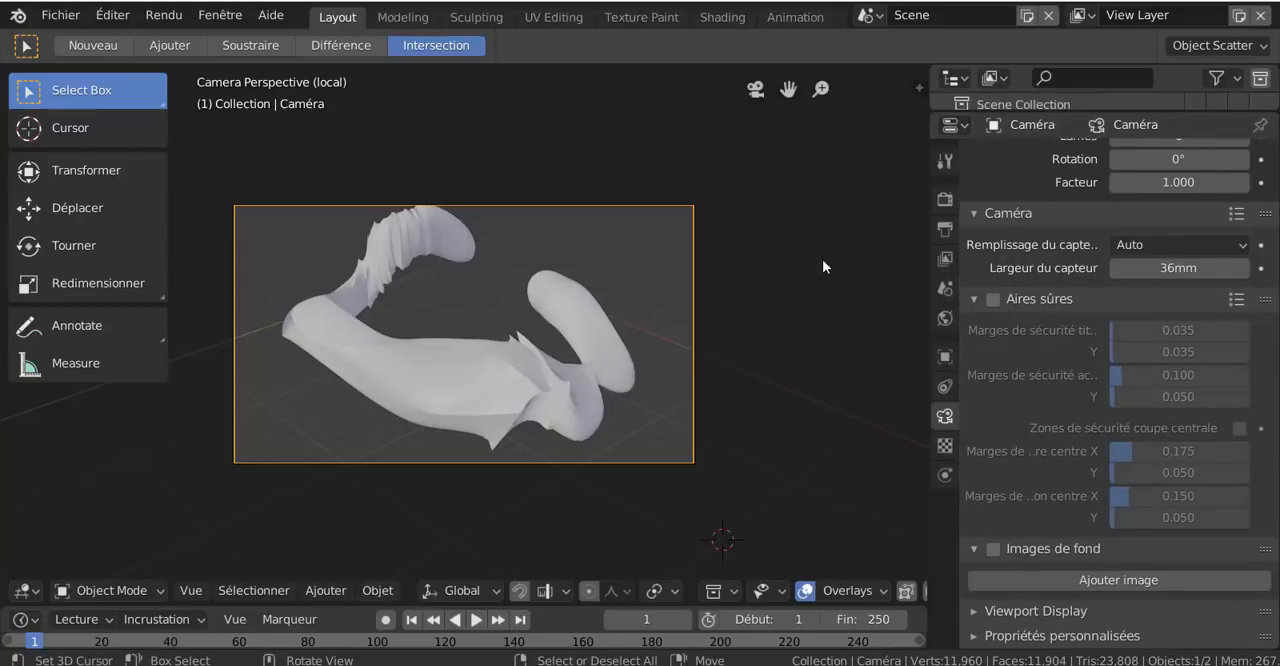
Render the current frame from the camera, view the whole image and close the render window
key(F12)
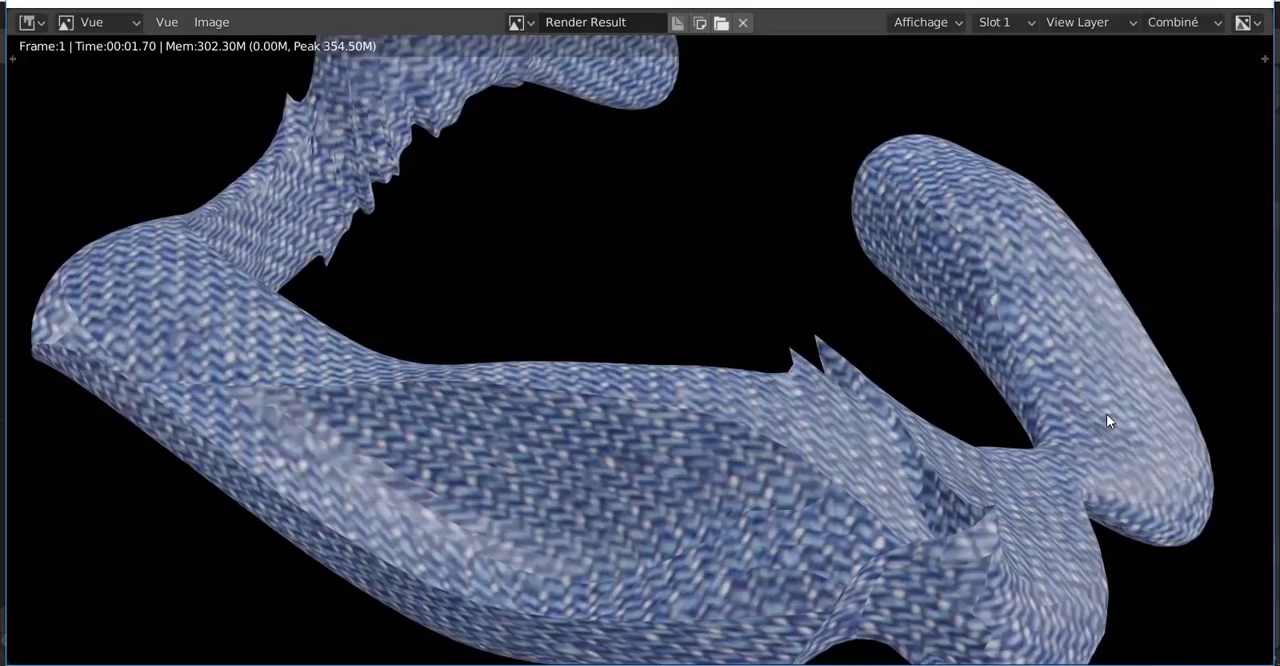
scroll(1158, 416, down, 3)
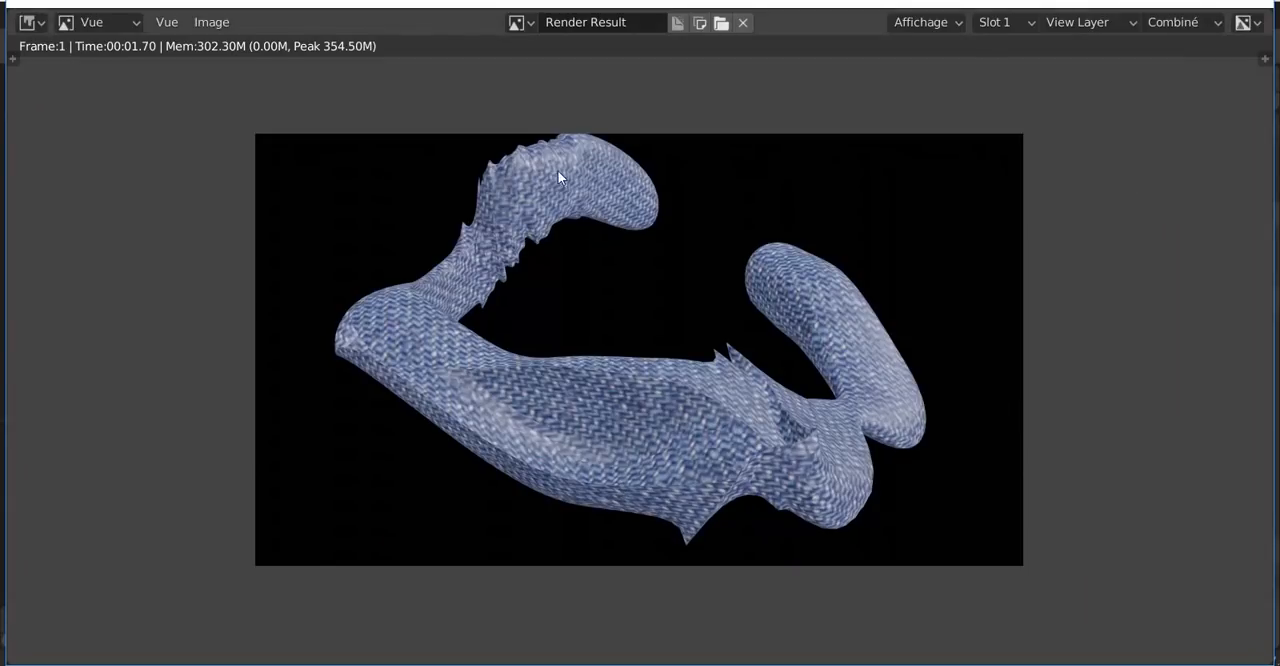
click(1249, 5)
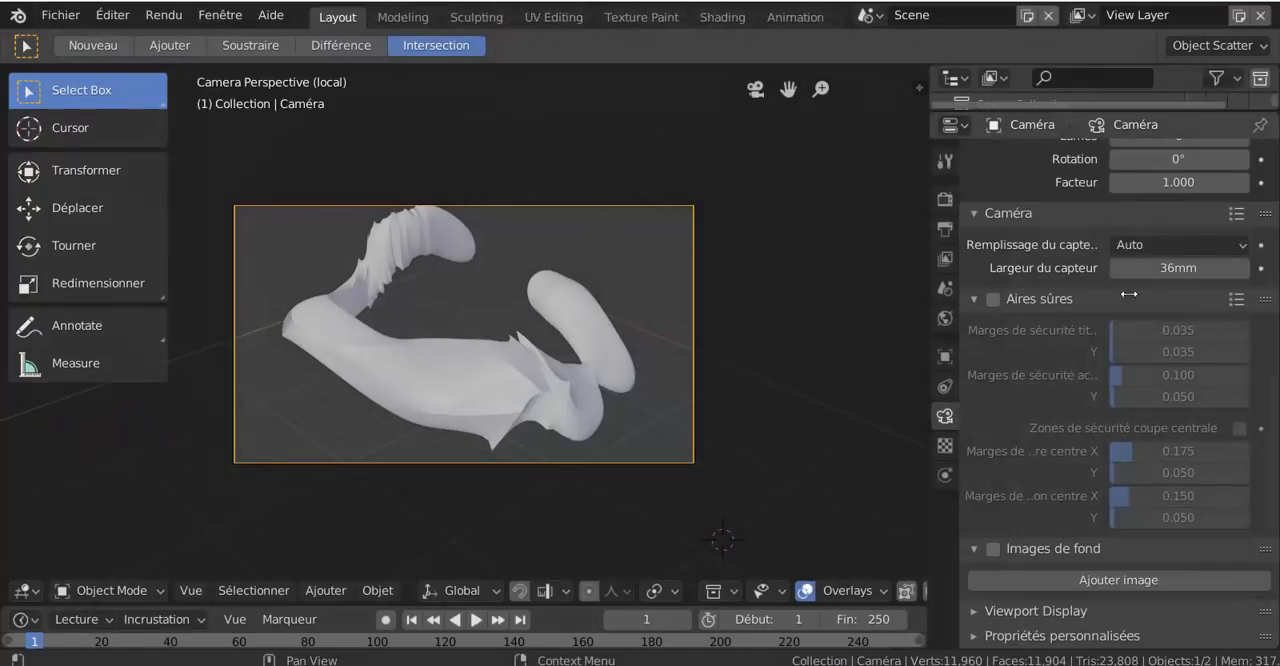
Select the mesh and set its material's metallic to 0.536, specular to 0.584, and roughness and sheen tint to 0
scroll(1058, 241, up, 3)
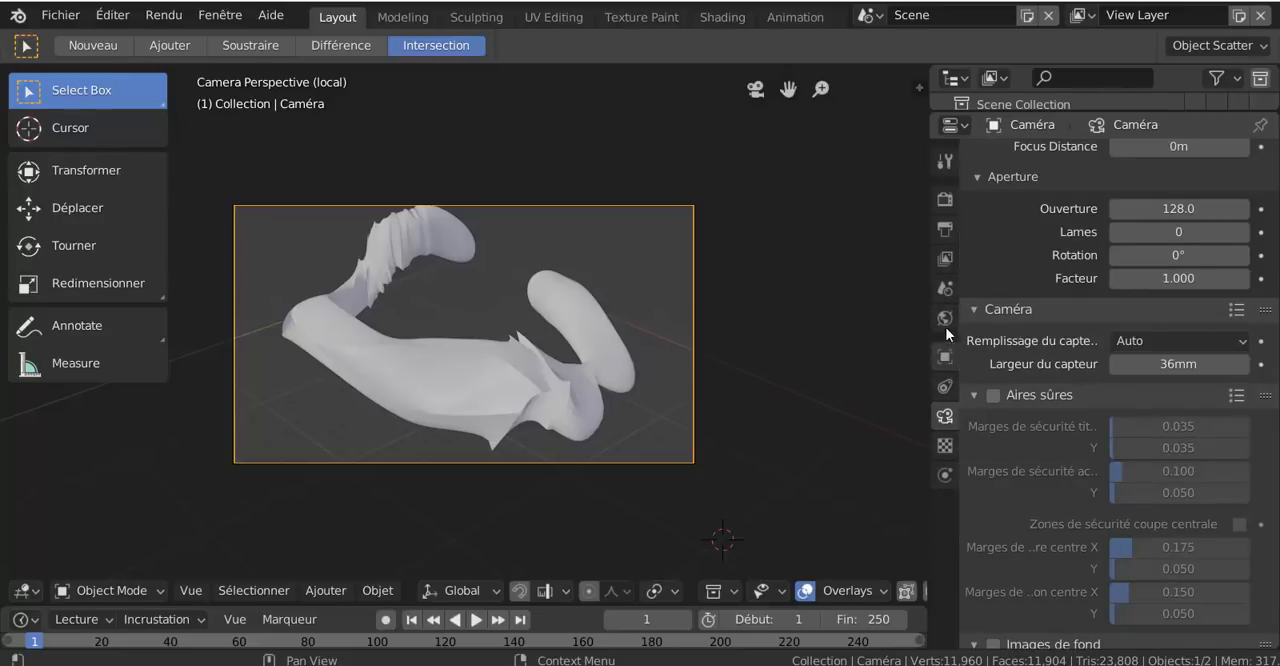
click(602, 378)
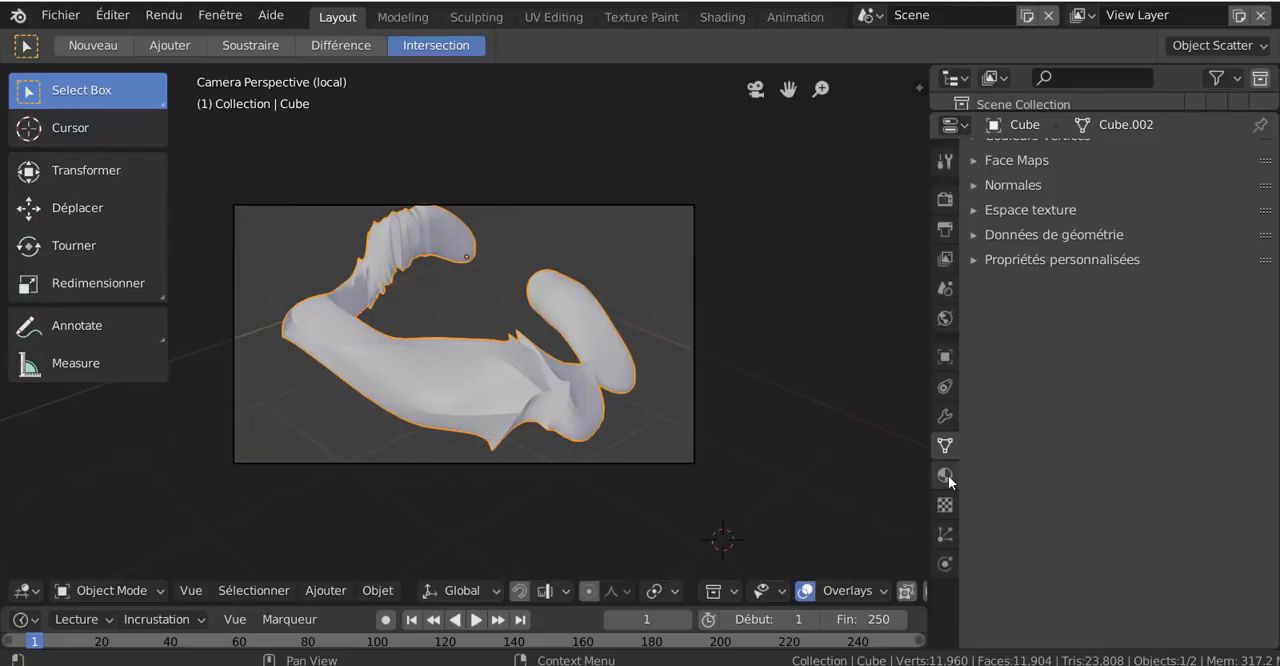
click(945, 475)
scroll(1029, 450, down, 4)
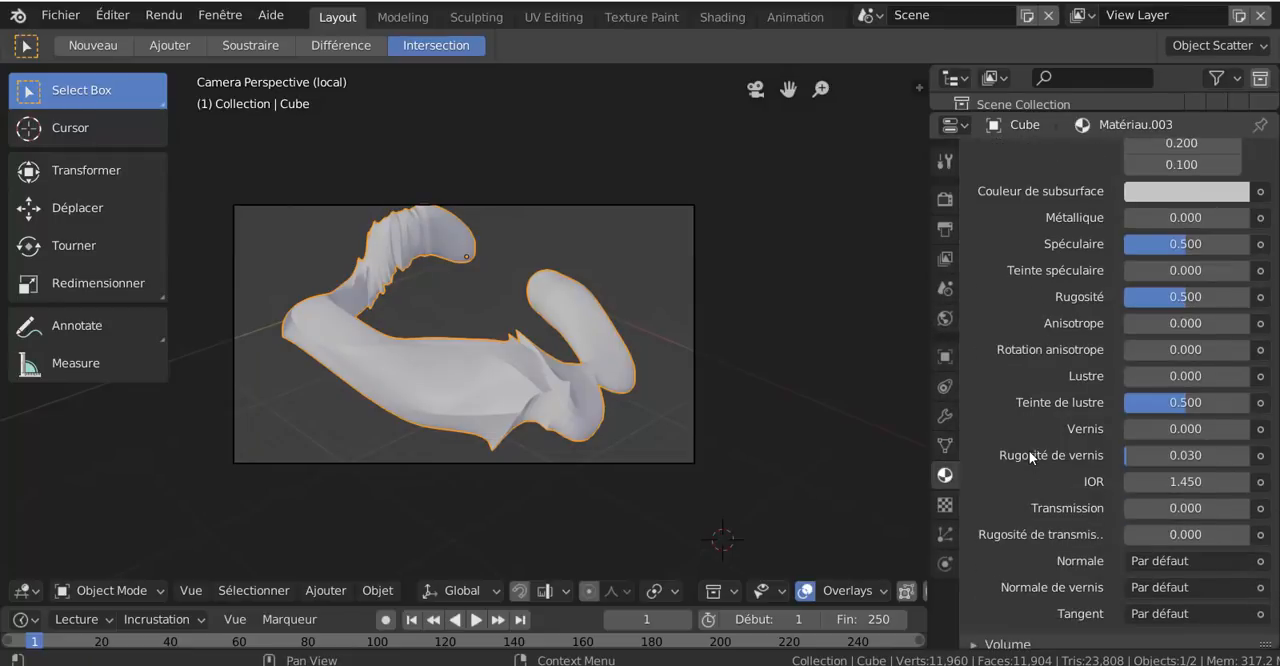
scroll(1029, 450, up, 2)
drag(1190, 308, 1134, 308)
drag(1172, 360, 1130, 360)
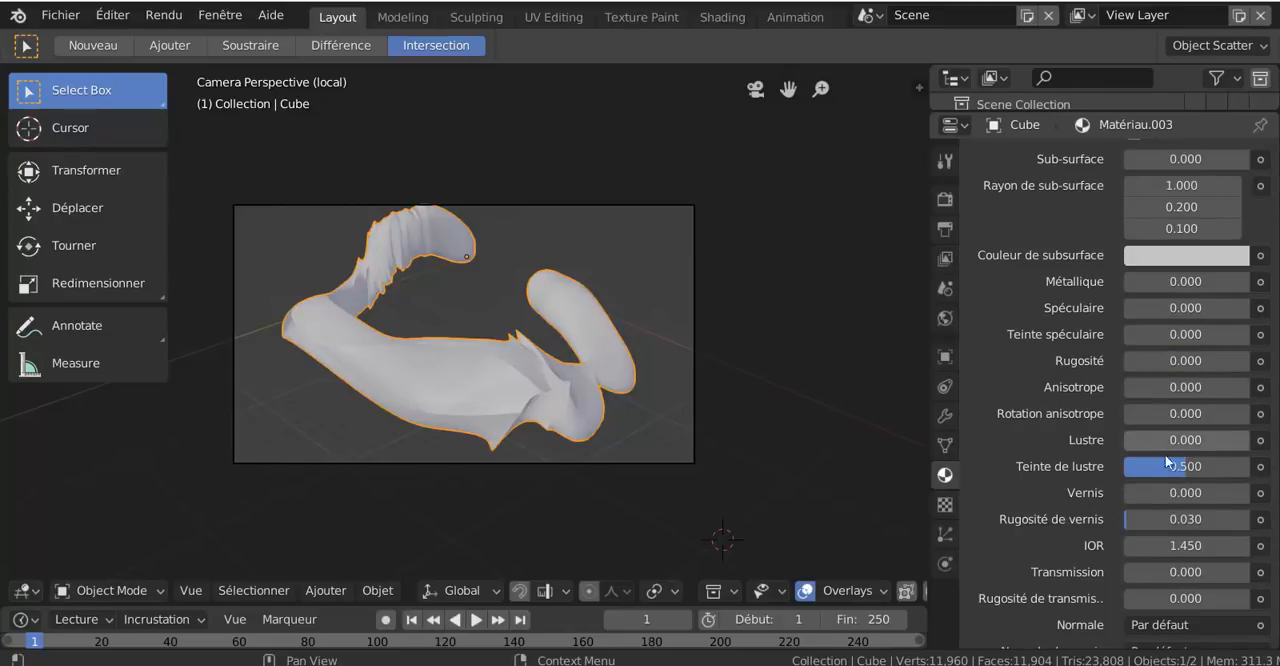
drag(1166, 466, 1130, 466)
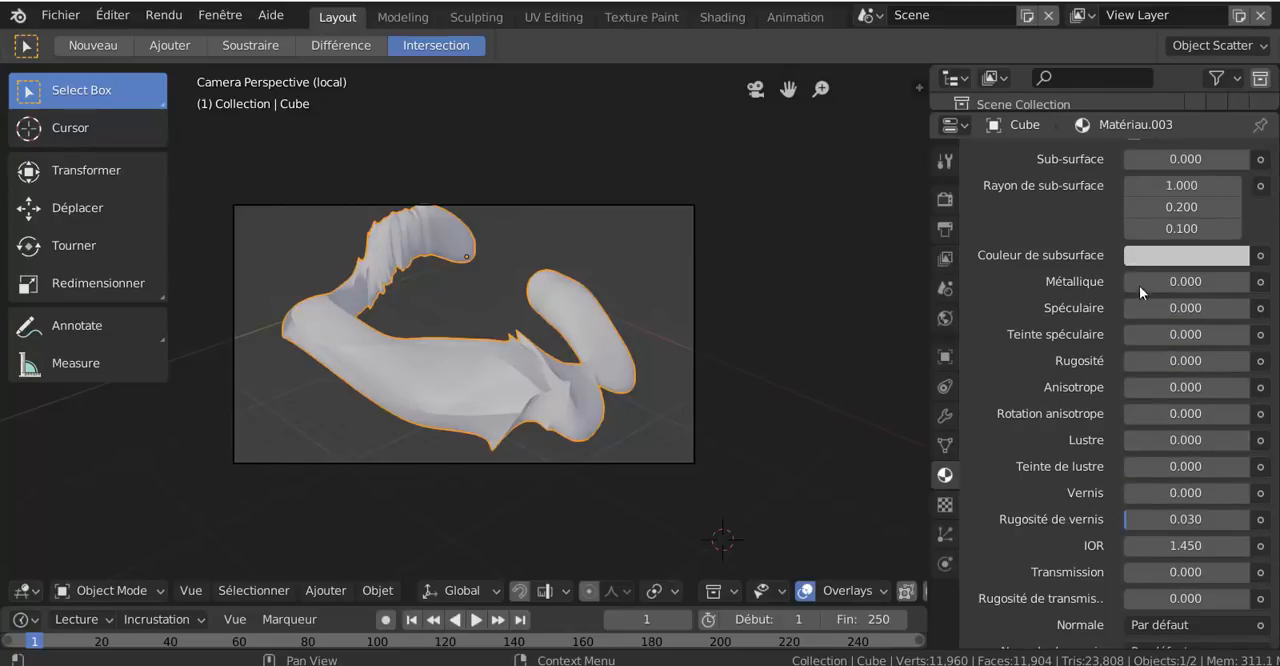
drag(1129, 283, 1201, 311)
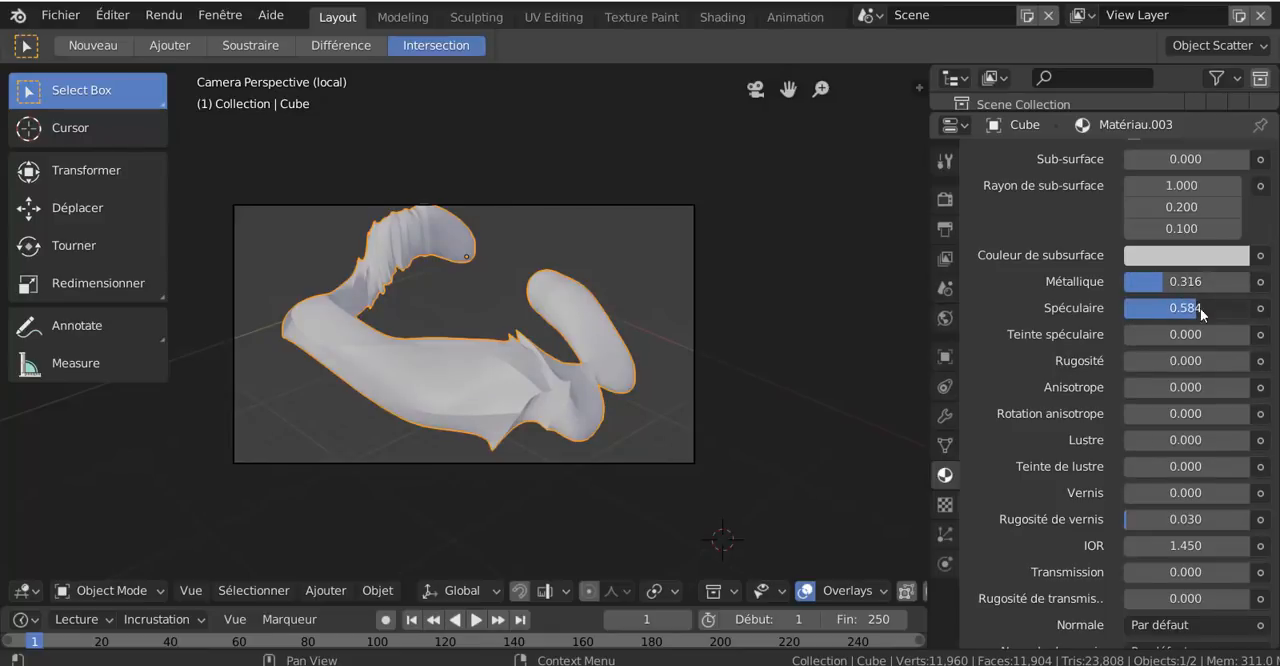
drag(1132, 283, 1159, 283)
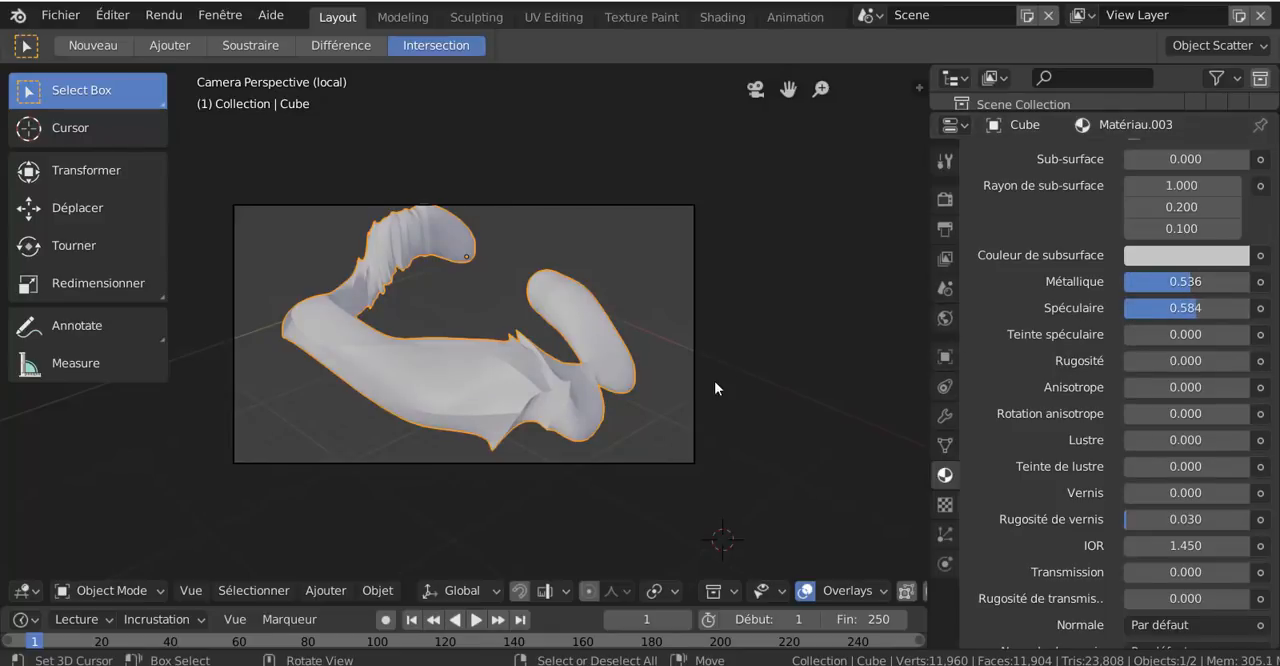
Render the frame again with the changed material, inspect the reflections on the fabric and close the render window
key(F12)
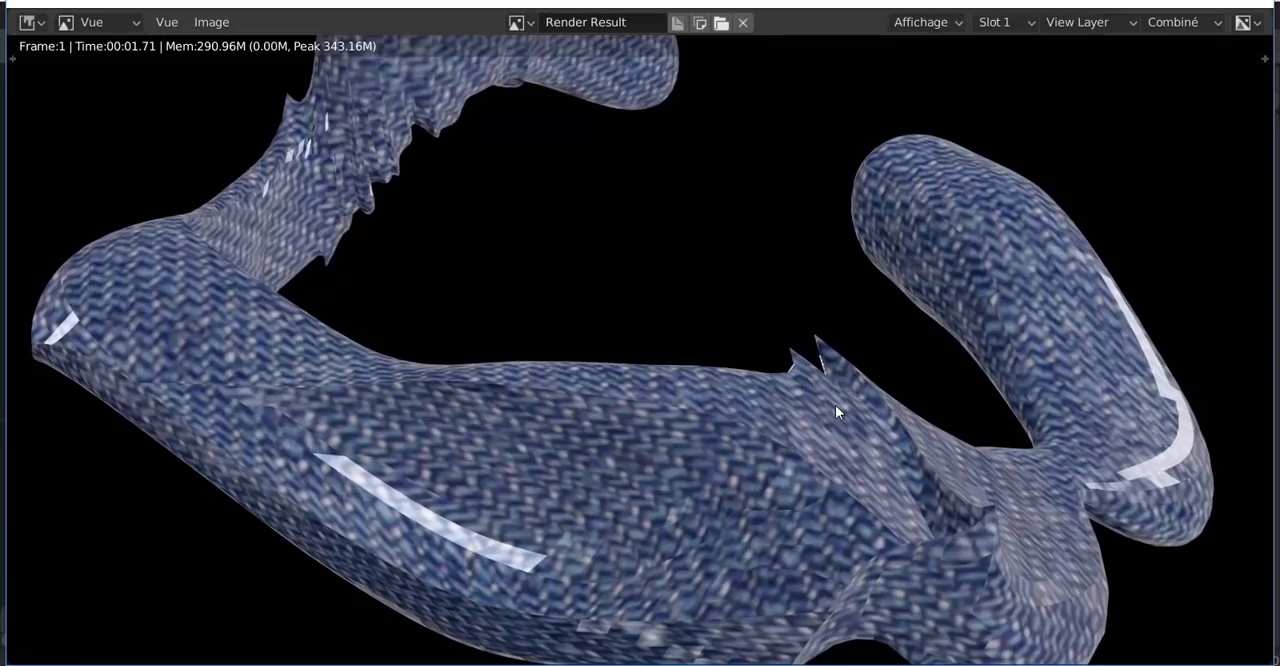
scroll(847, 410, down, 2)
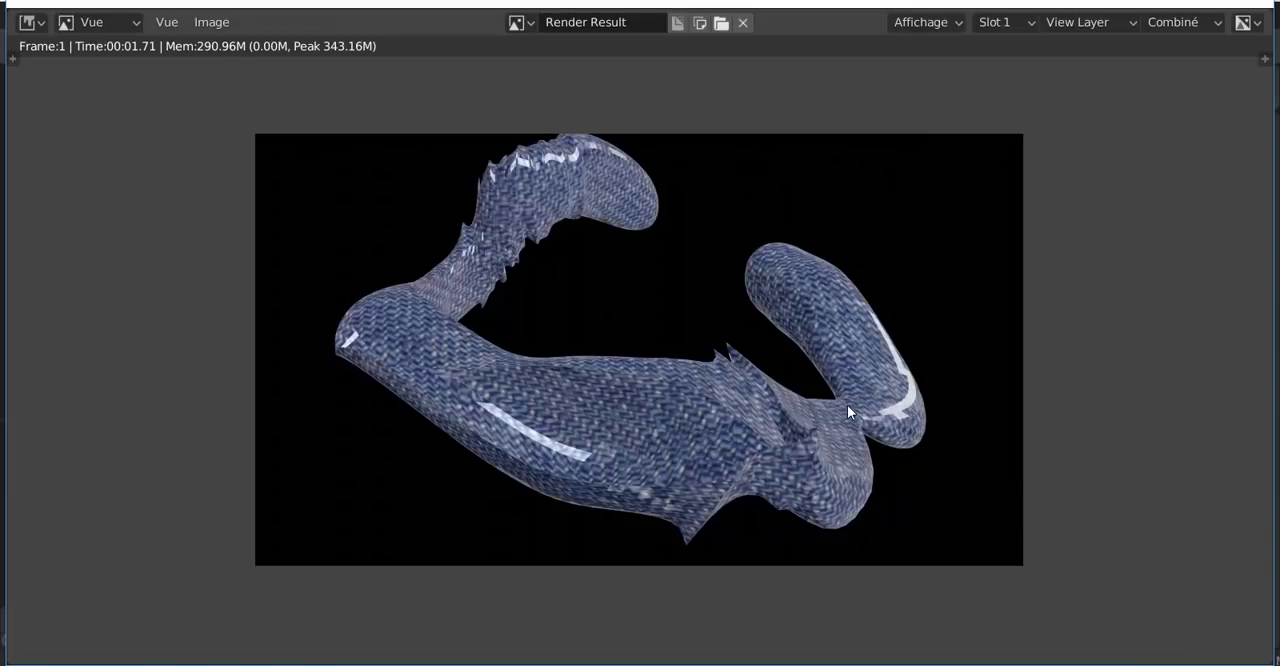
scroll(847, 410, up, 1)
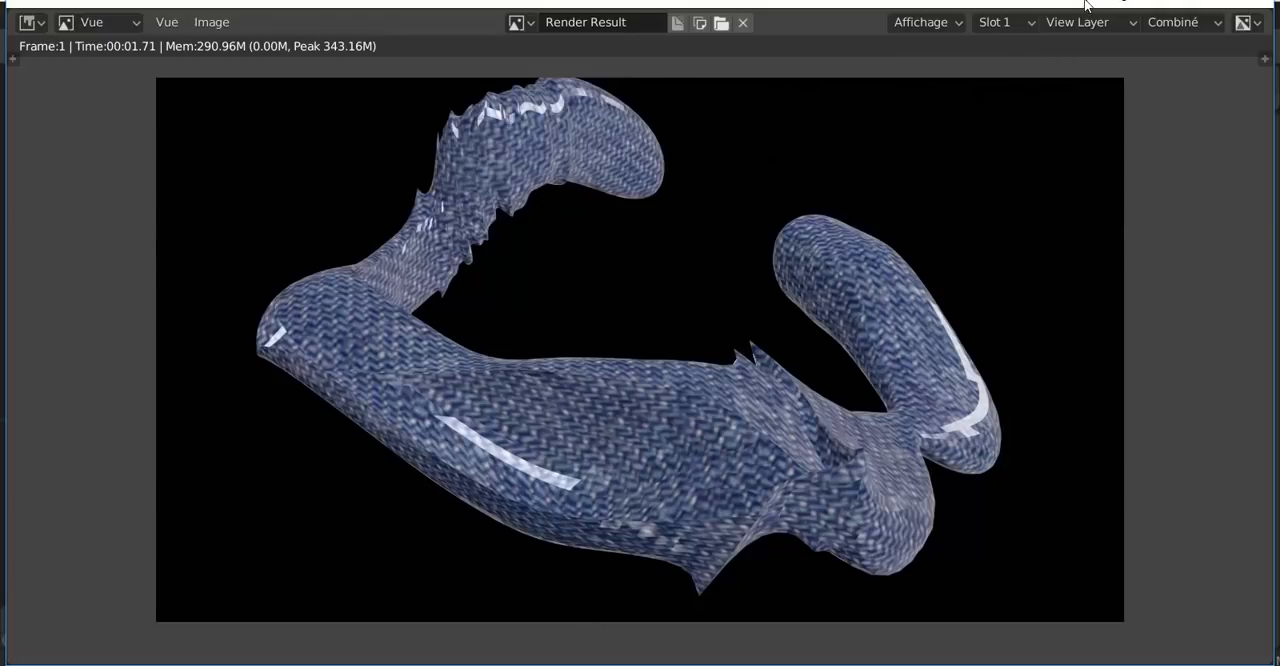
click(1255, 4)
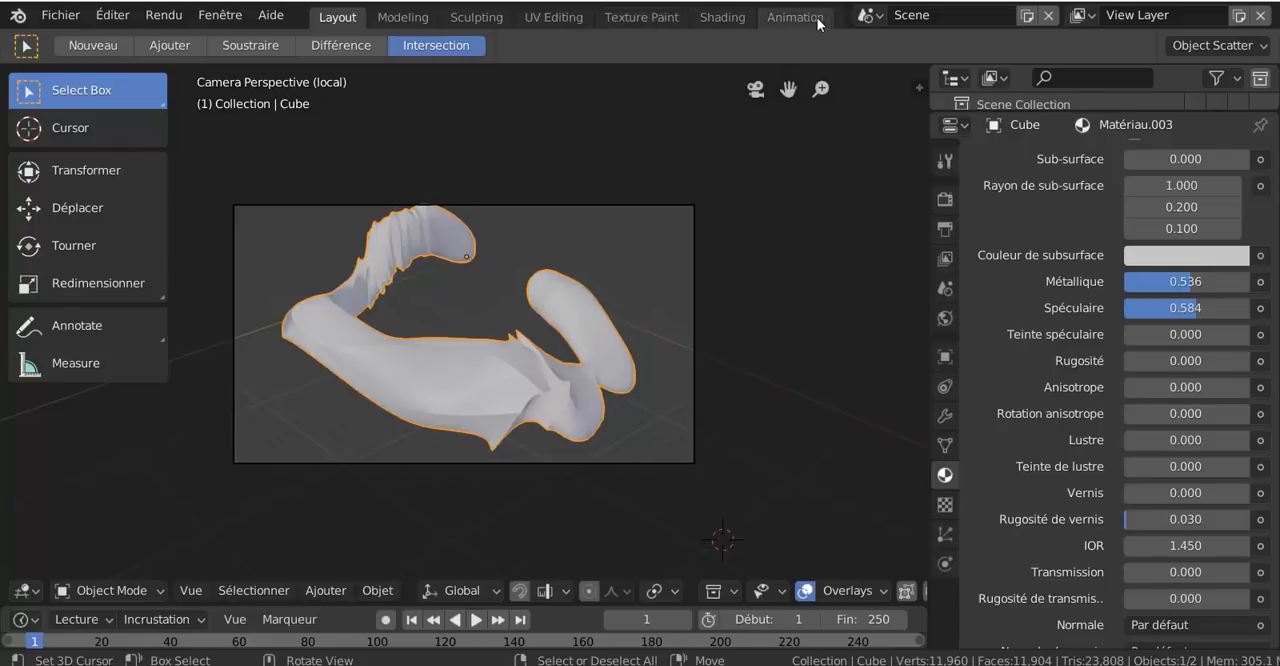
Switch to the Animation workspace and move the Dope Sheet's current frame to 42
click(867, 15)
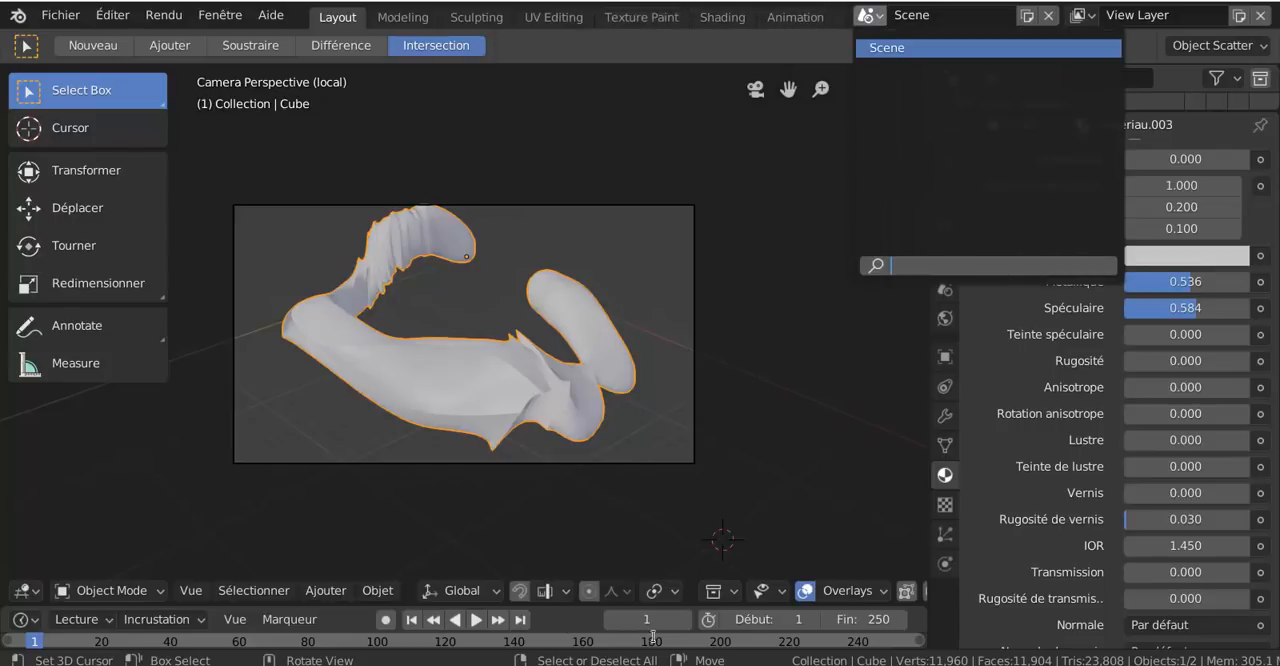
click(810, 18)
click(812, 18)
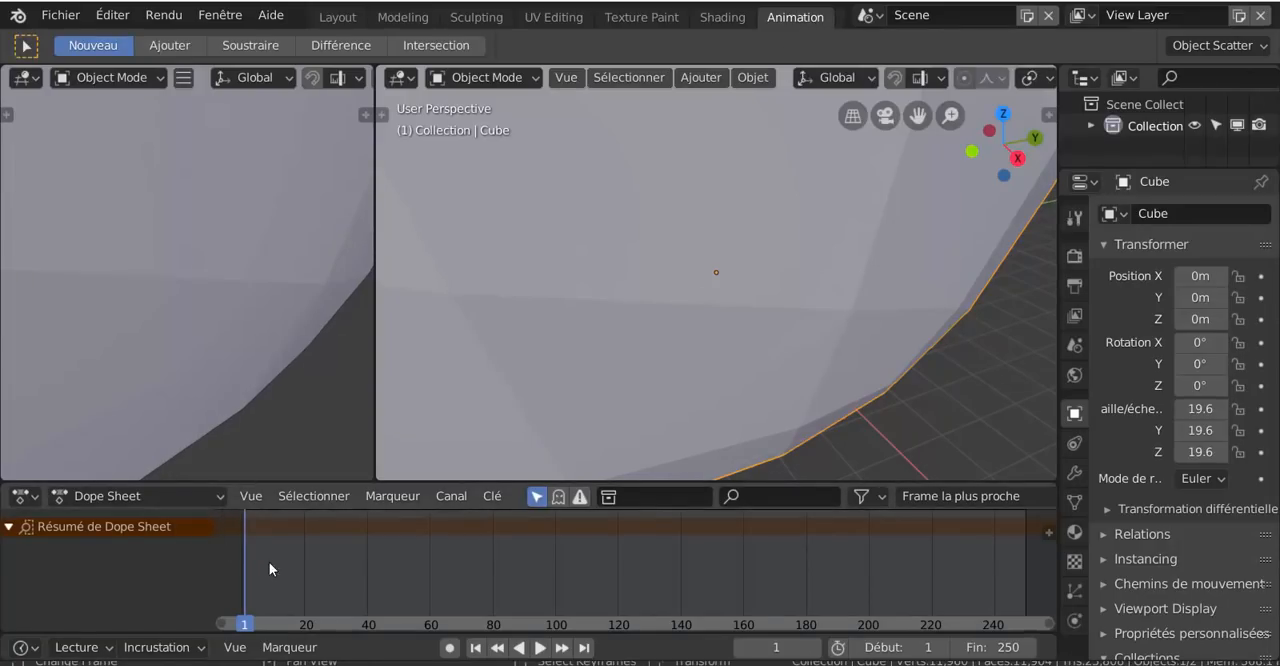
scroll(512, 405, up, 2)
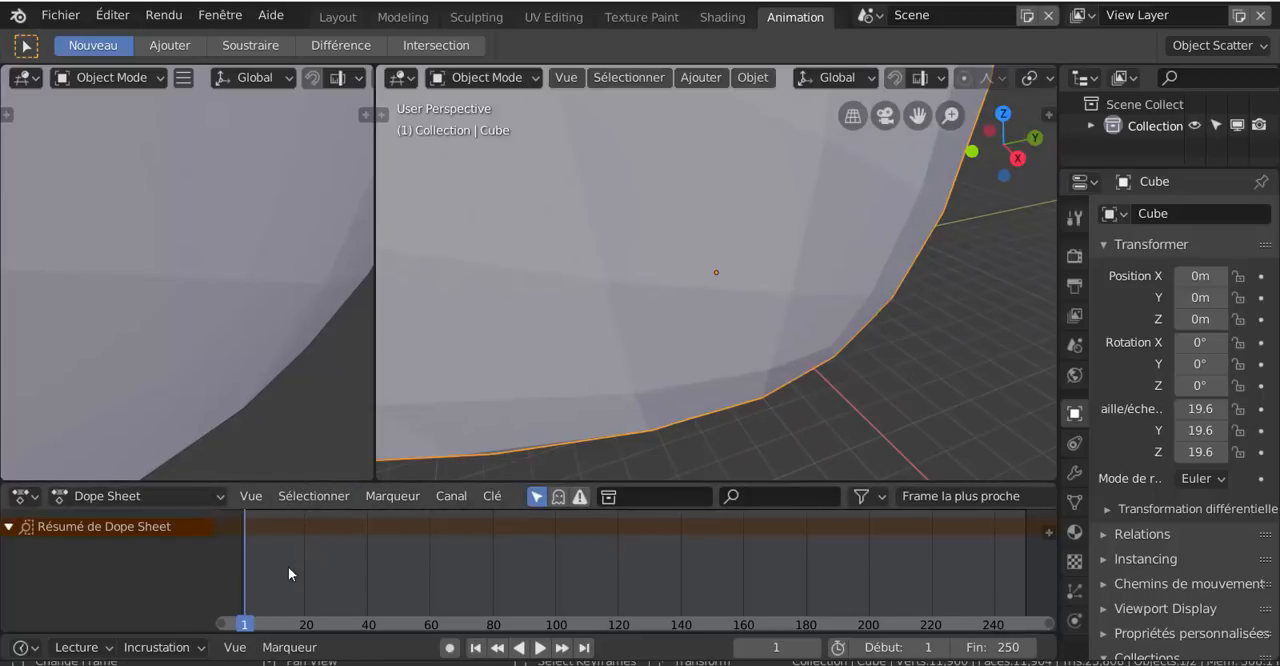
drag(236, 571, 373, 543)
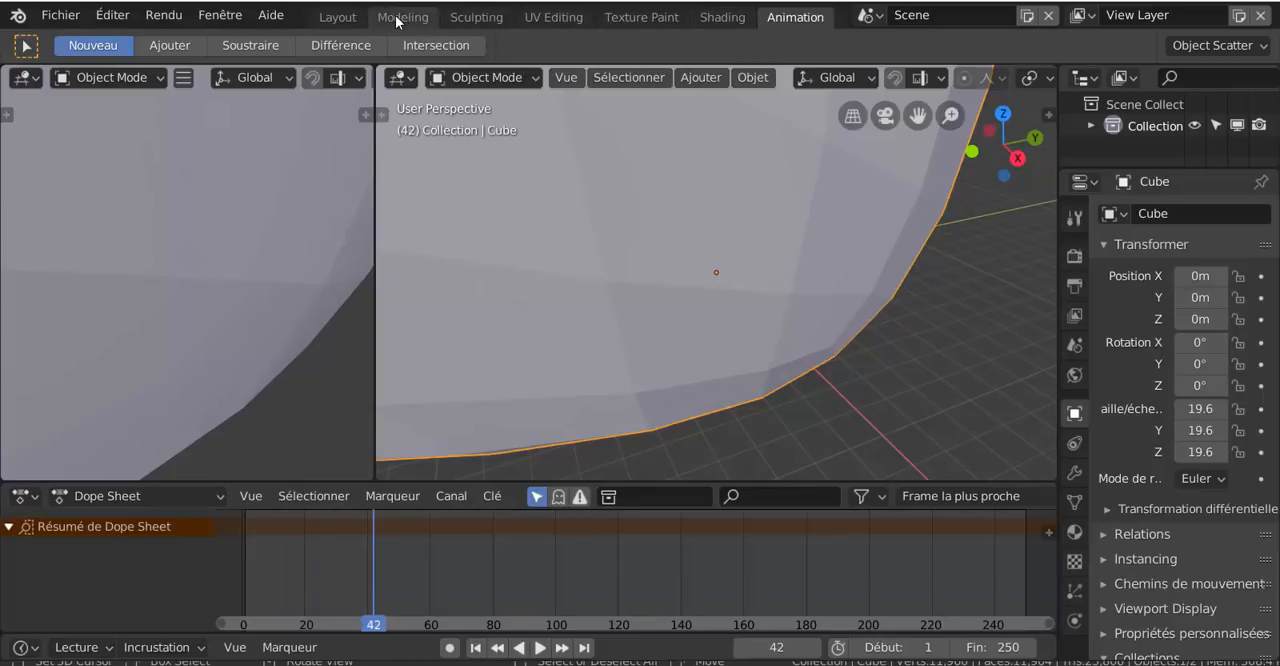
Switch to the Shading workspace, fit Matériau.003's node tree in view and enlarge the node editor upwards
click(340, 18)
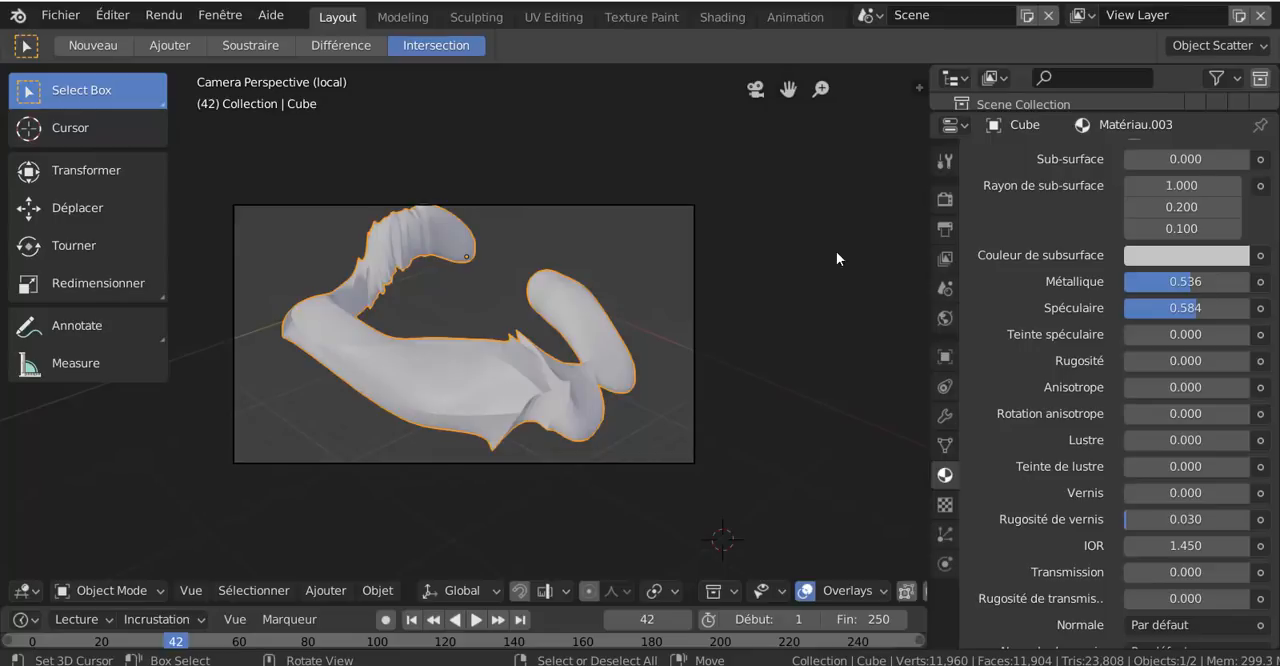
click(721, 20)
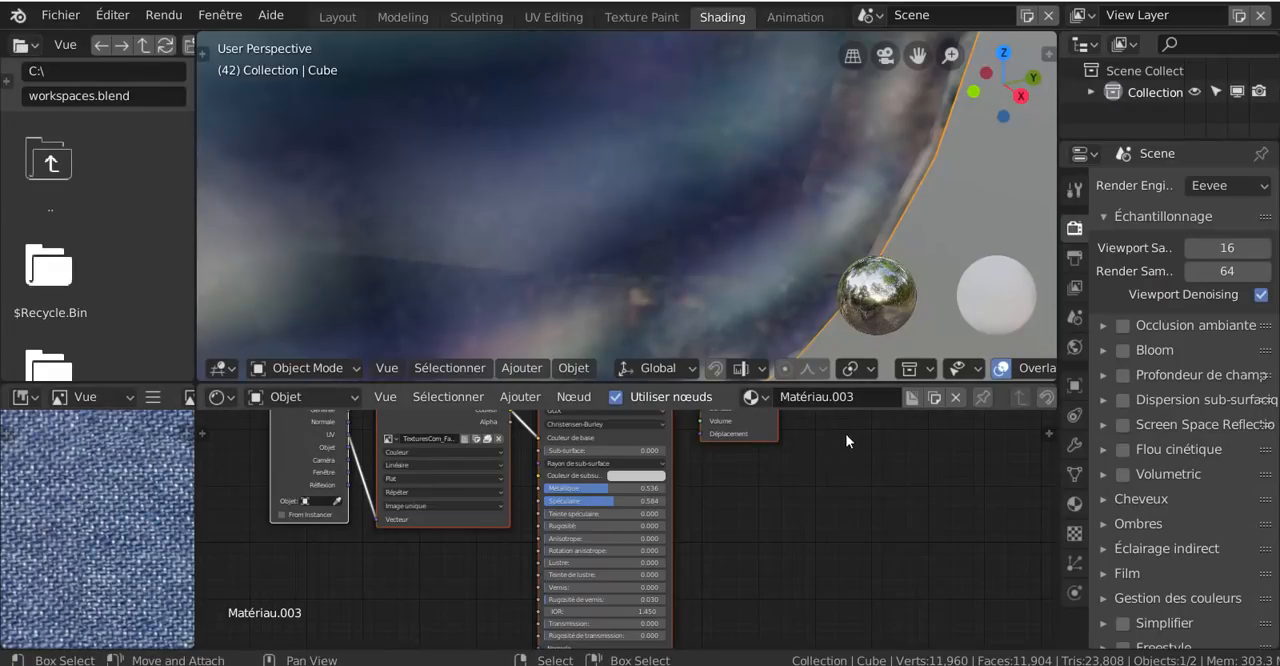
key(Home)
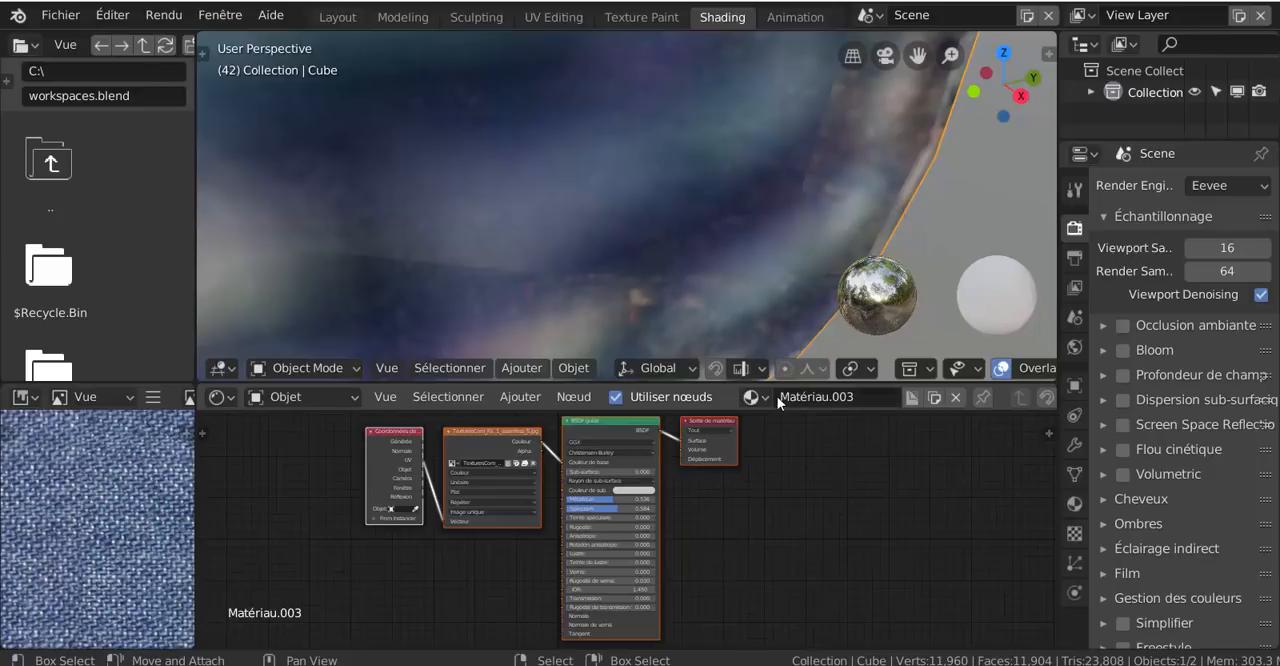
scroll(264, 527, down, 2)
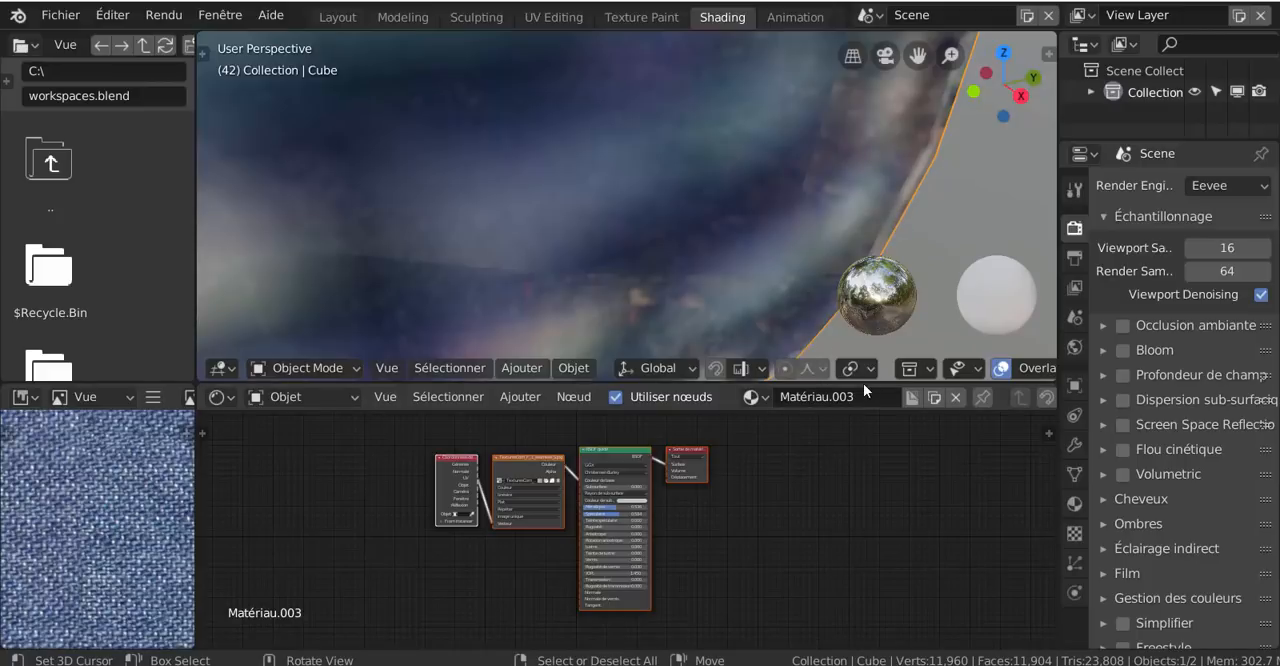
drag(863, 383, 871, 212)
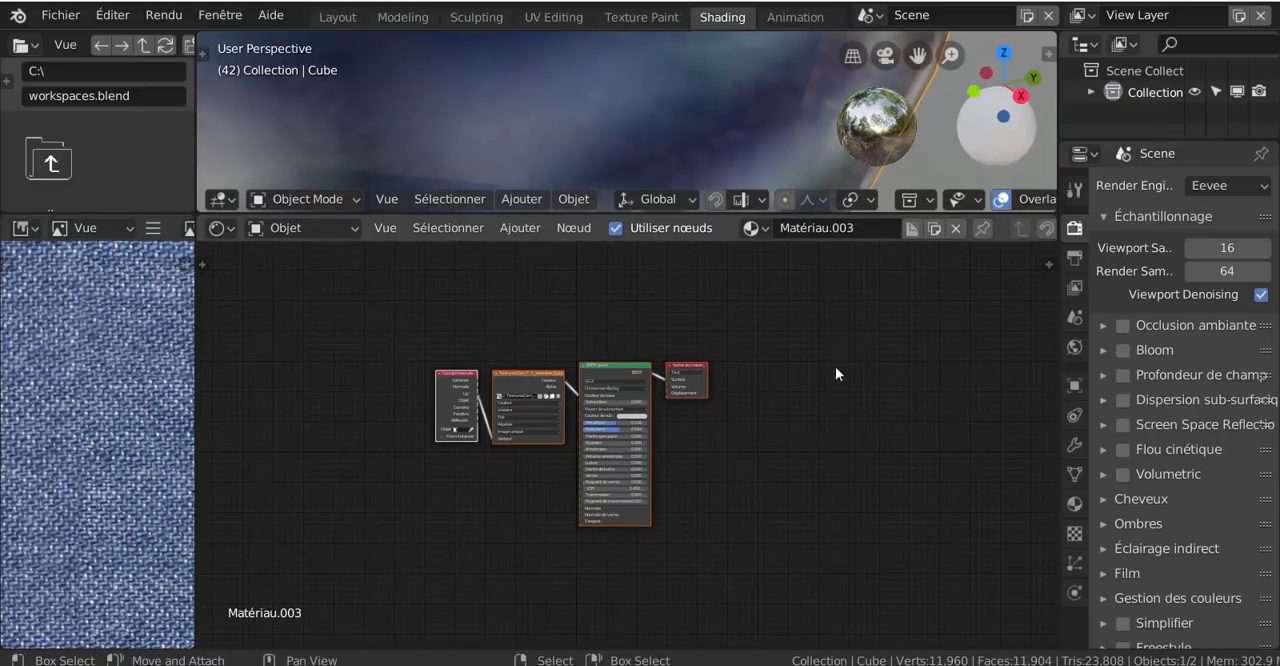
scroll(529, 418, up, 1)
scroll(529, 418, up, 2)
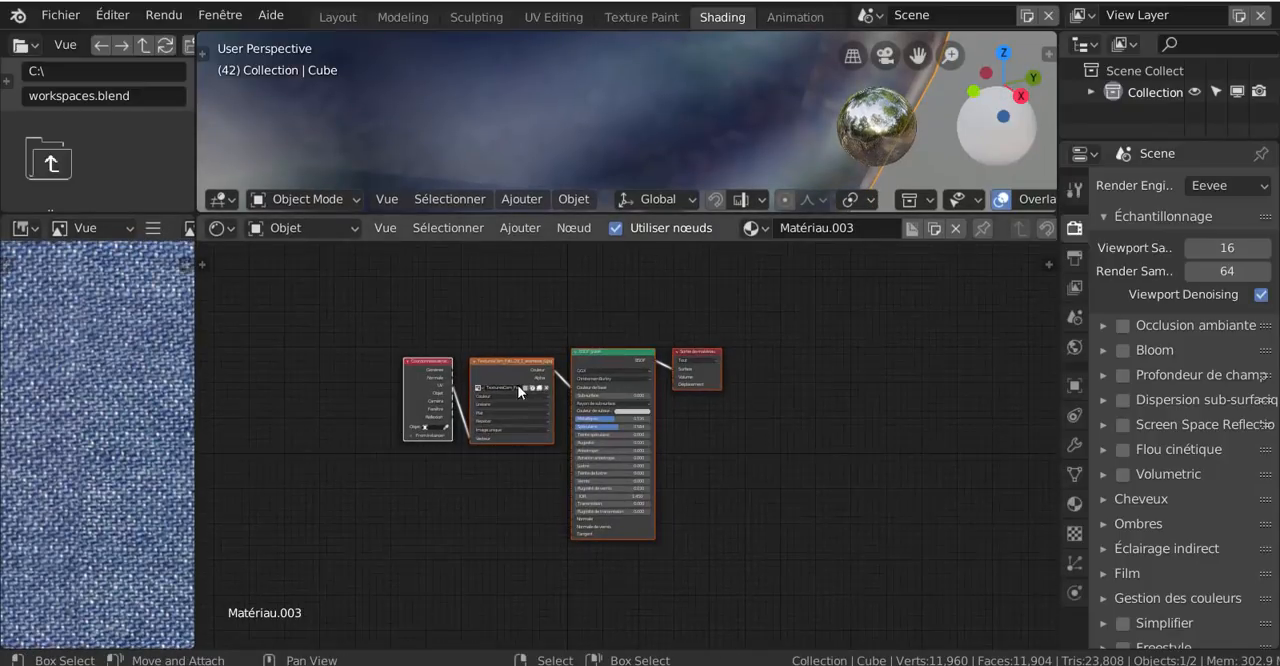
Delete the fabric image texture node and the texture coordinates node from Matériau.003
middle_drag(555, 351, 678, 311)
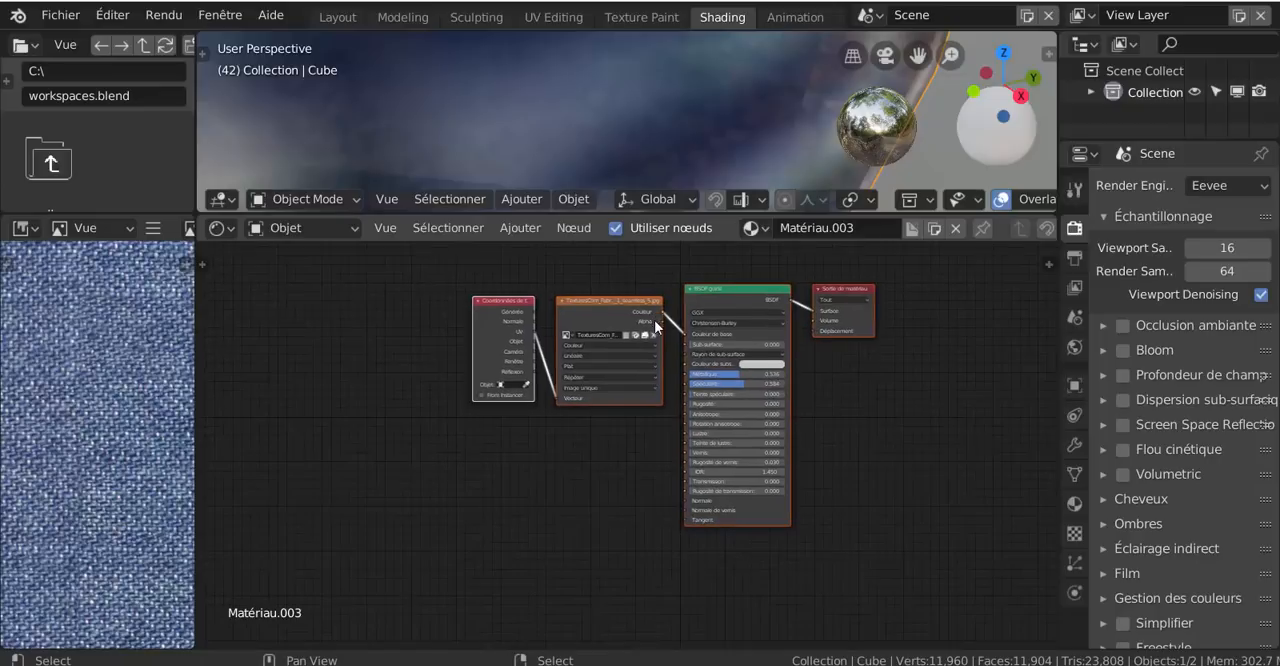
scroll(660, 321, up, 2)
drag(696, 304, 645, 292)
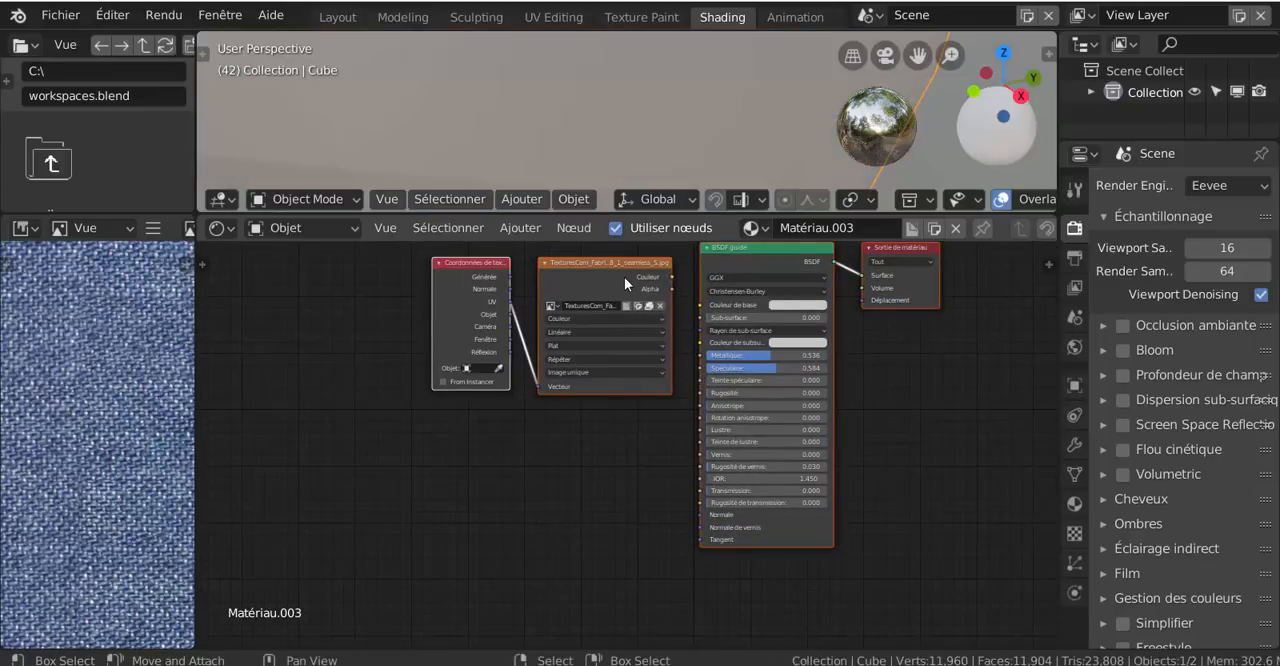
click(606, 291)
key(Delete)
click(457, 280)
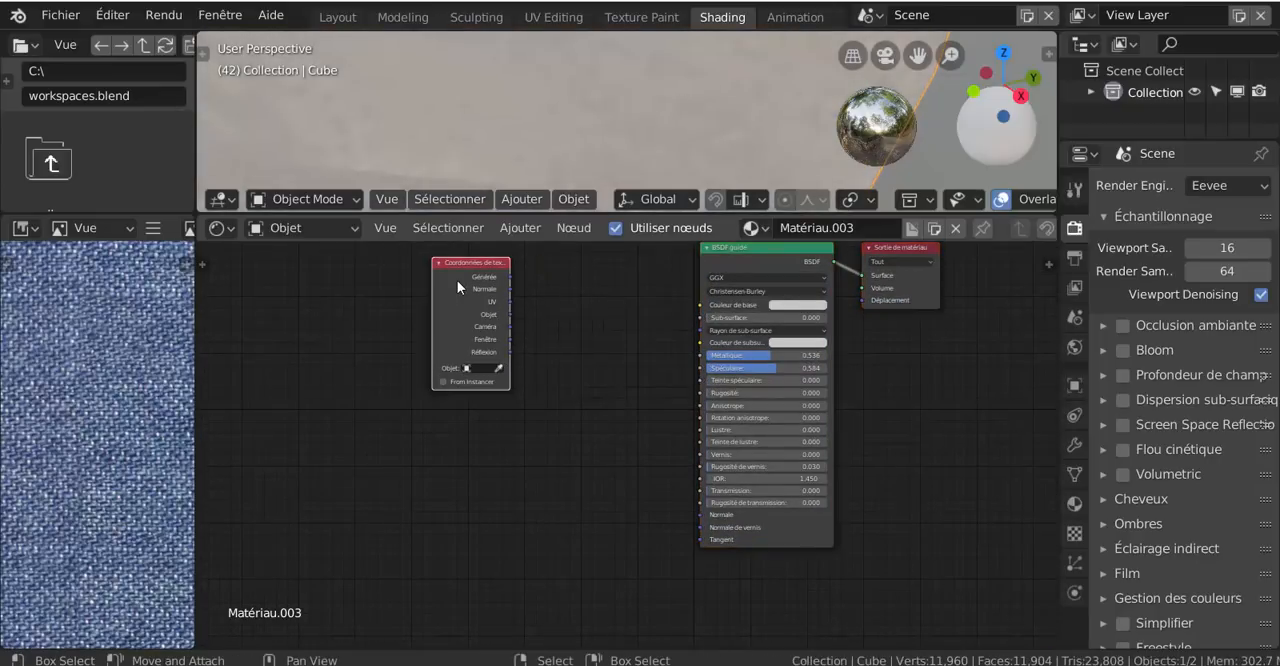
key(Delete)
scroll(570, 352, down, 2)
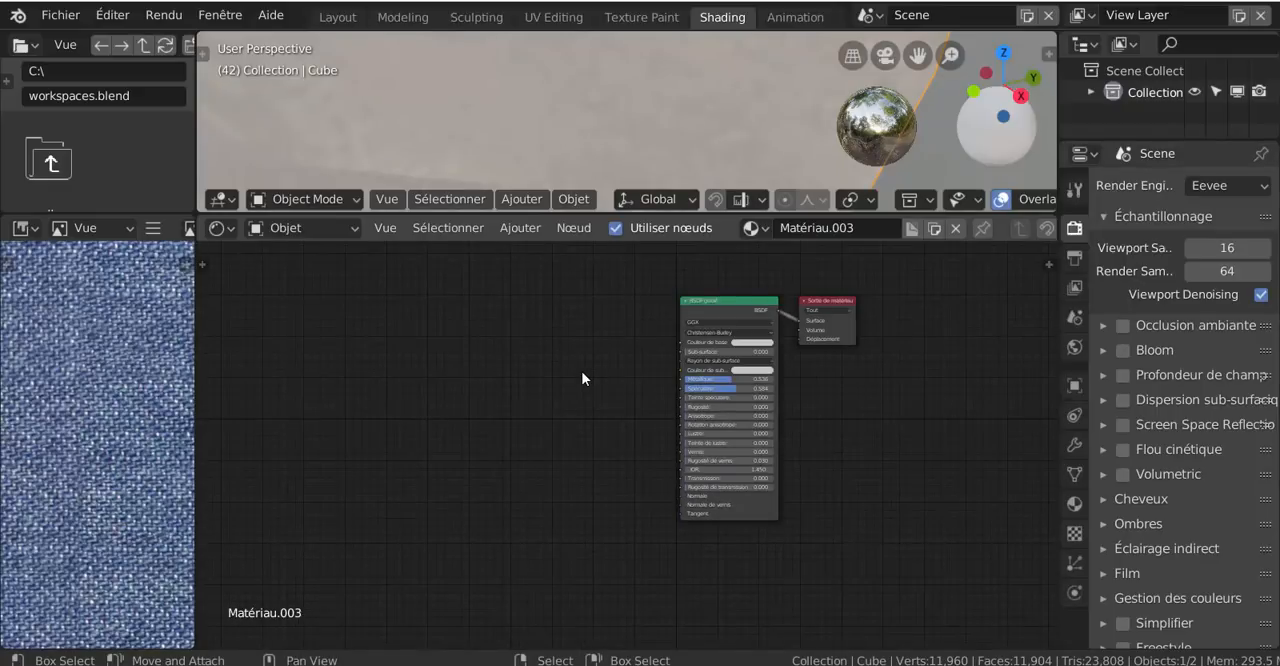
middle_drag(594, 360, 569, 417)
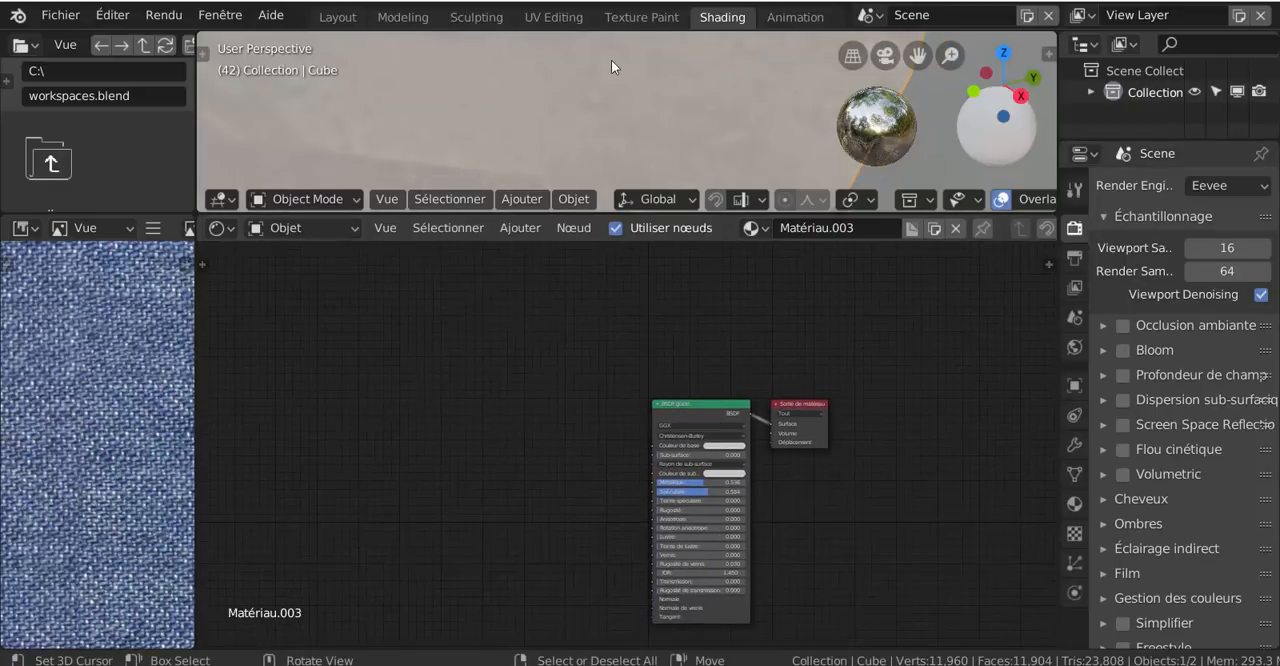
Bring Wood09_col from the bois folder in File Explorer into Matériau.003 as an image texture node beside the BSDF node
scroll(611, 60, down, 1)
click(574, 199)
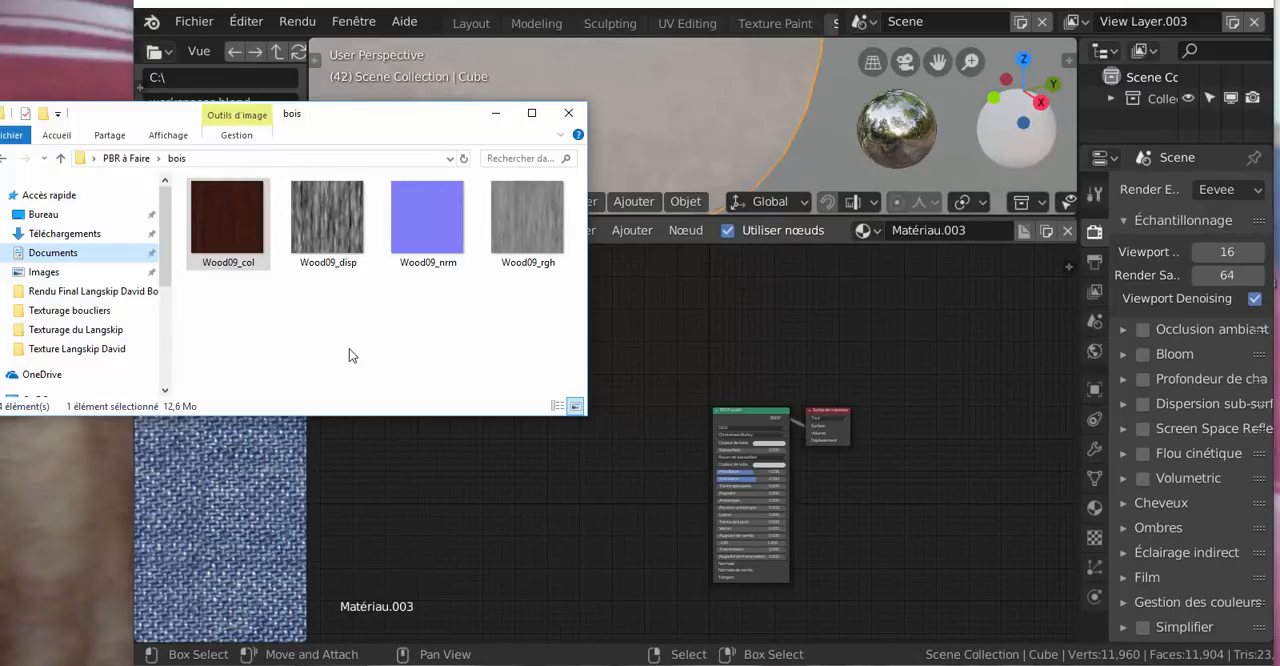
drag(226, 238, 502, 476)
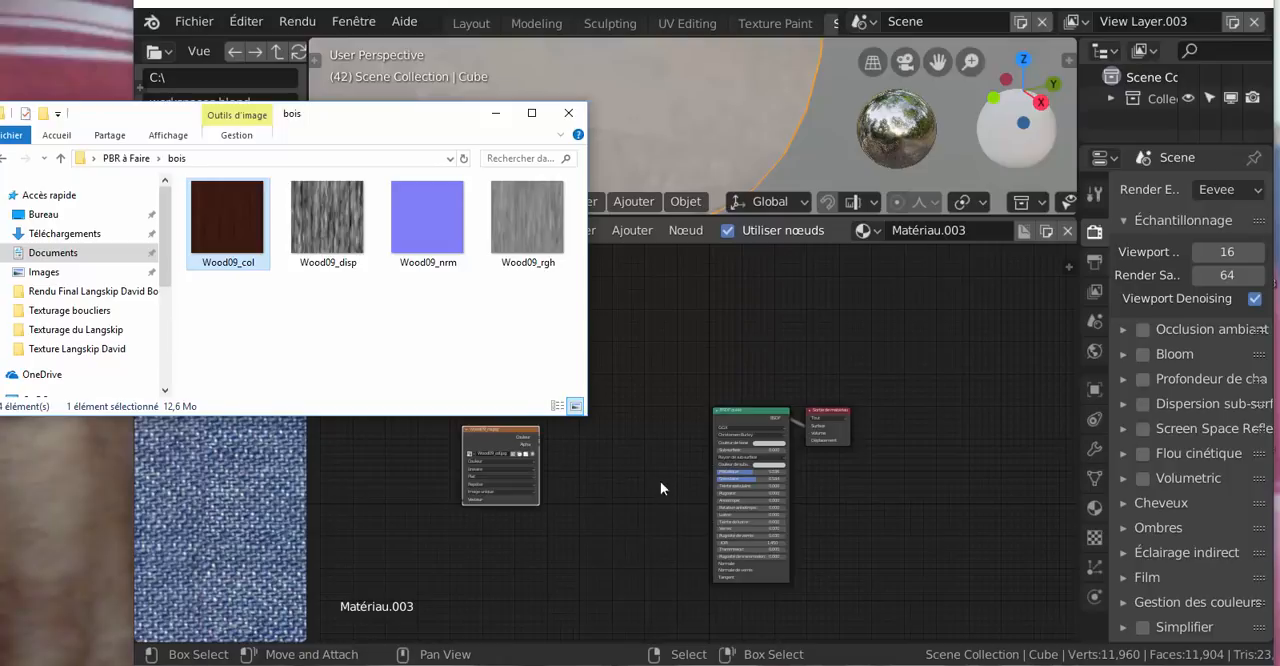
scroll(617, 466, up, 2)
middle_drag(622, 467, 762, 394)
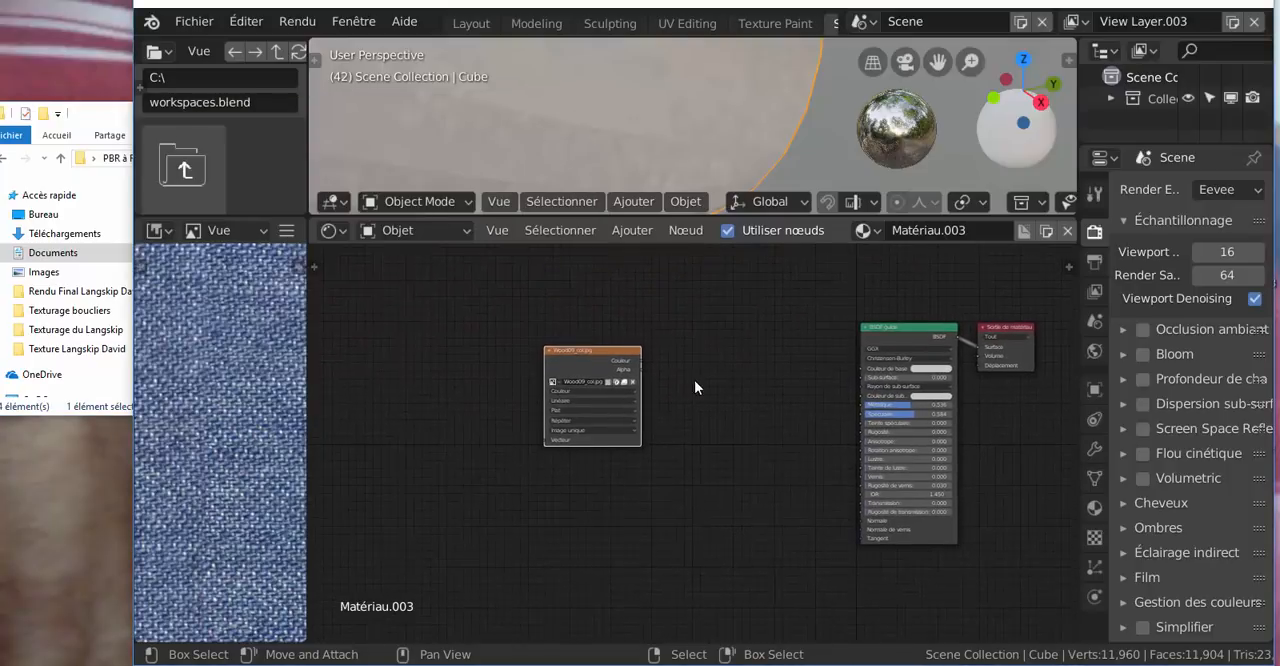
scroll(655, 378, up, 6)
middle_drag(579, 410, 489, 458)
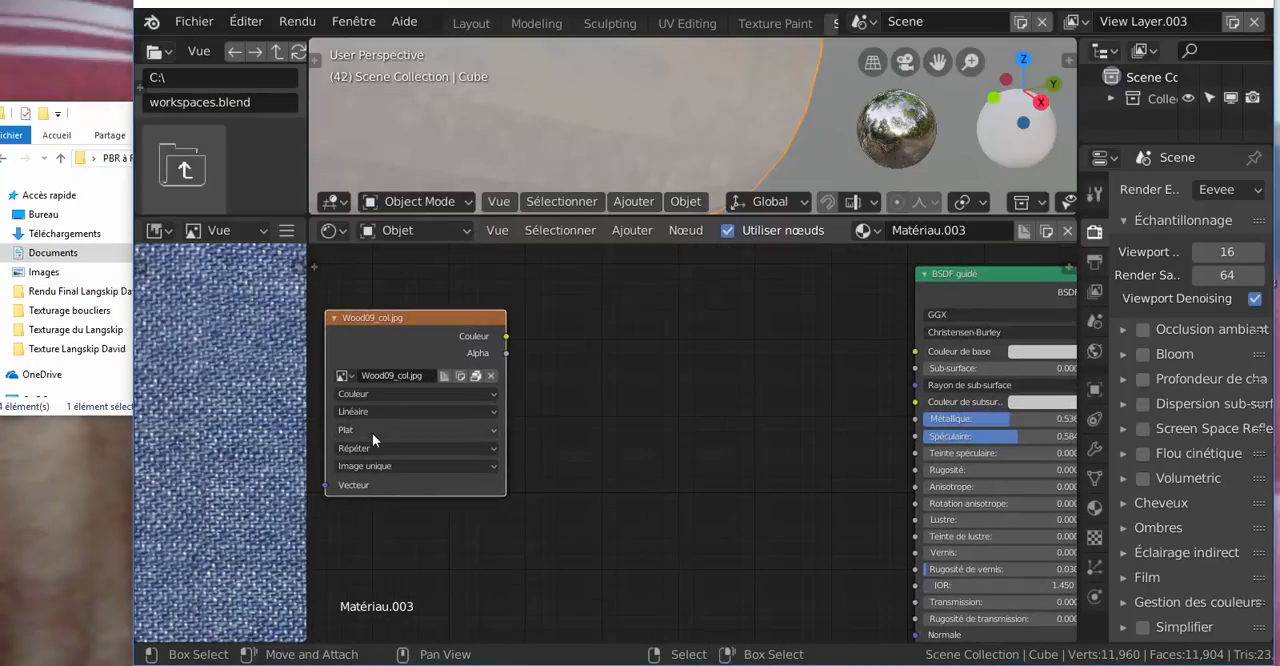
drag(408, 336, 506, 324)
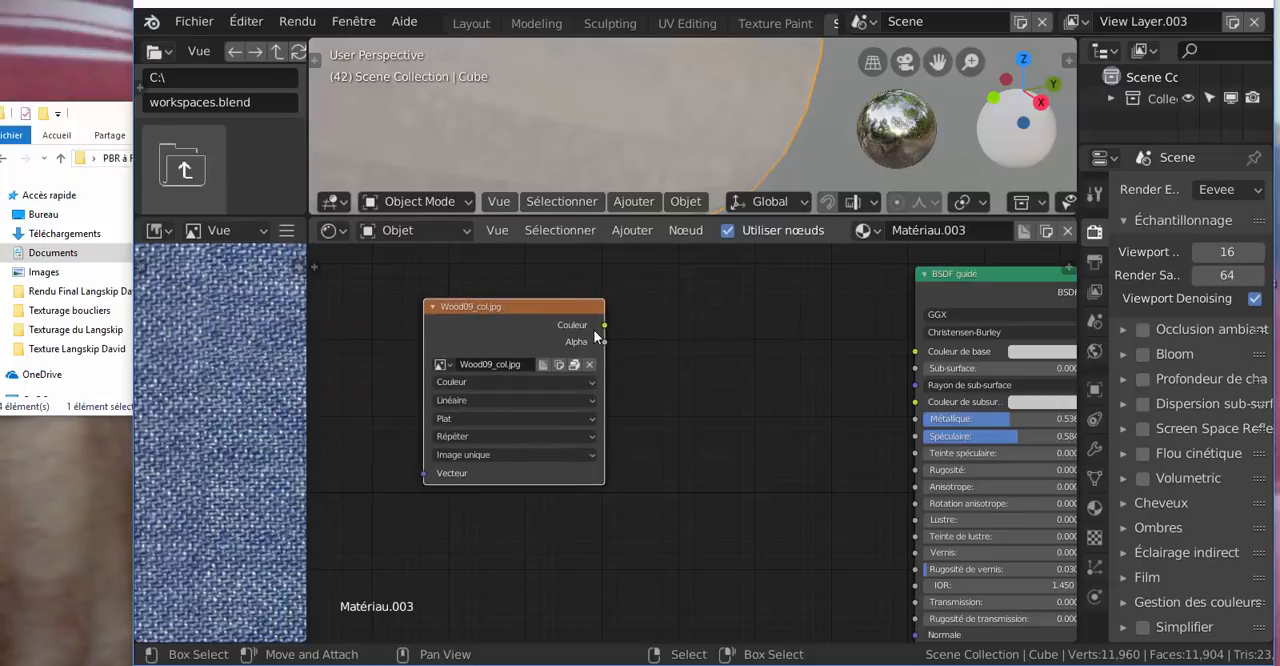
Connect Wood09_col's Couleur output to the BSDF's Couleur de base input and enlarge the 3D viewport to show the wood texture
drag(604, 325, 918, 352)
drag(549, 309, 687, 323)
scroll(665, 129, down, 1)
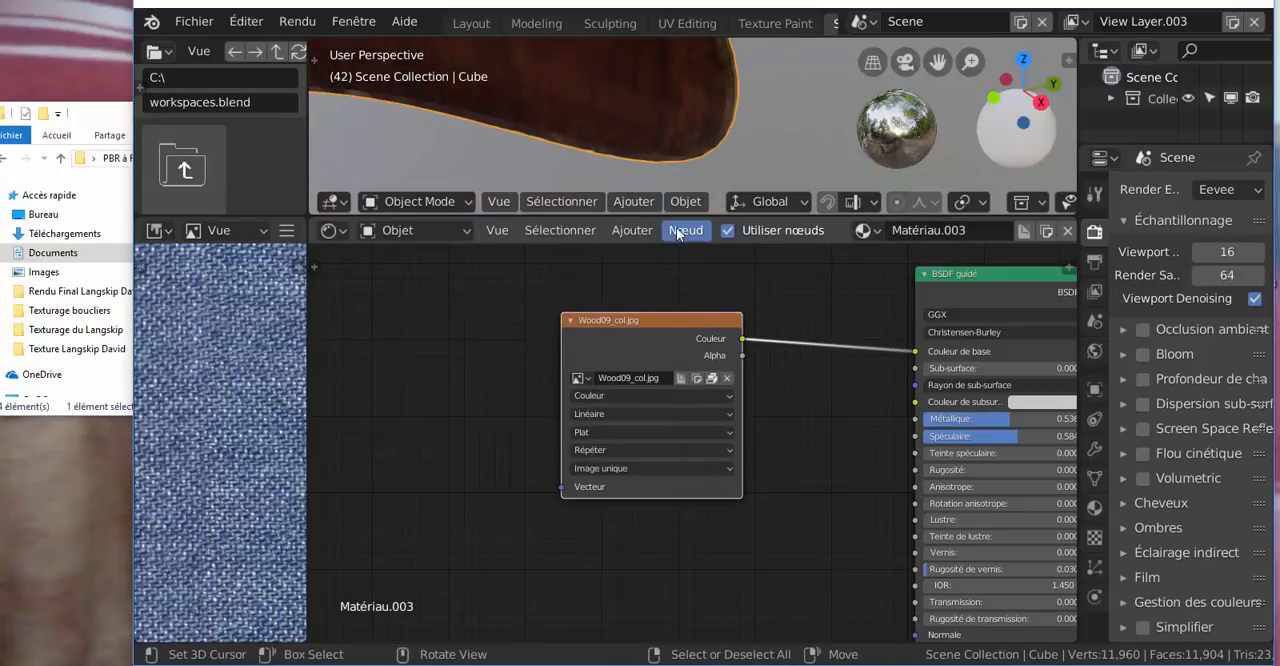
drag(669, 217, 594, 310)
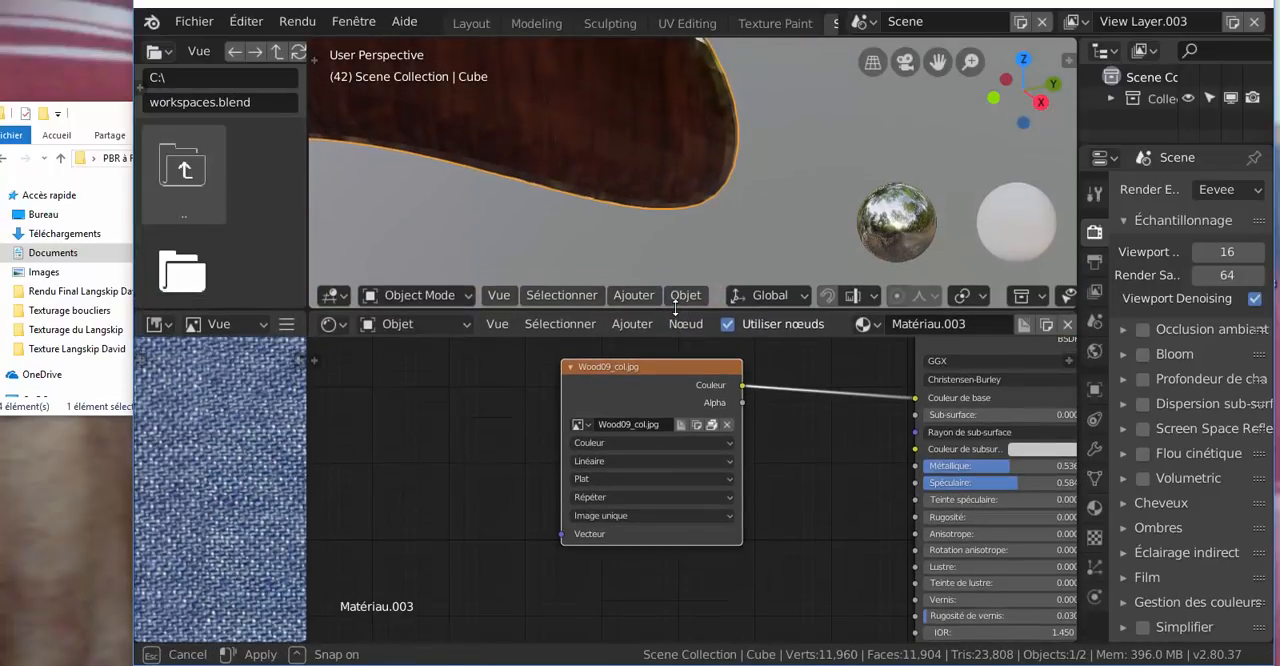
scroll(645, 197, down, 5)
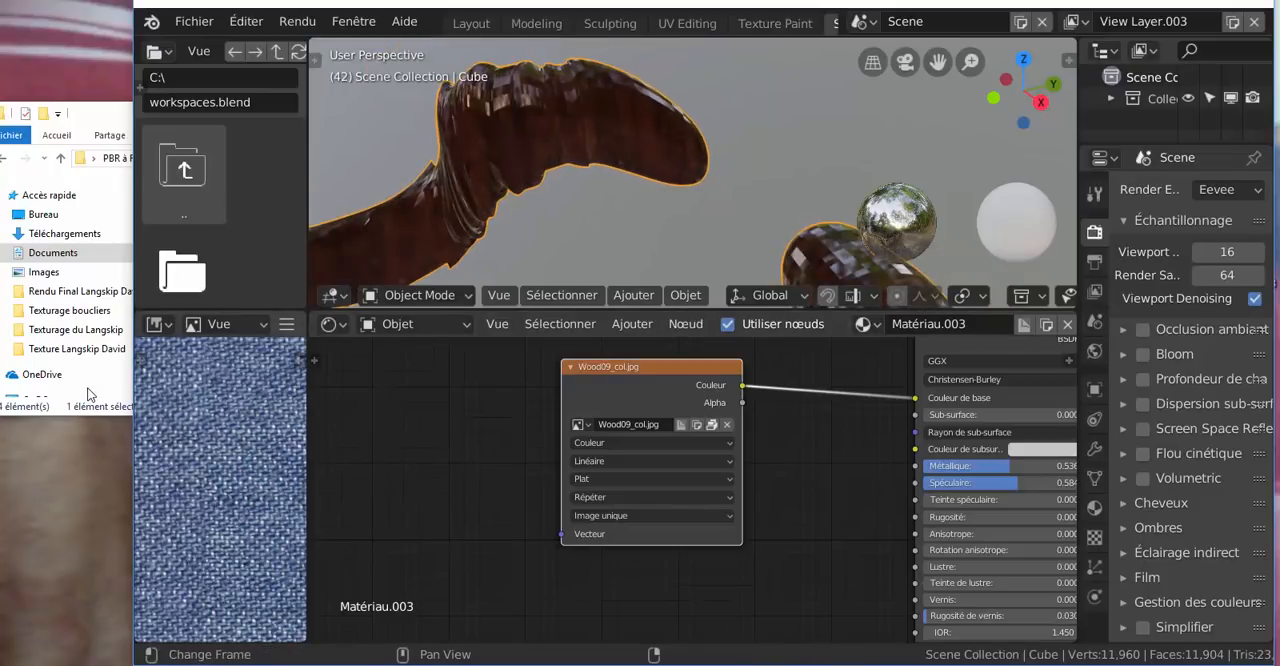
Add Wood09_disp from the bois folder as an image texture node and place it on the output side of the BSDF node
click(94, 120)
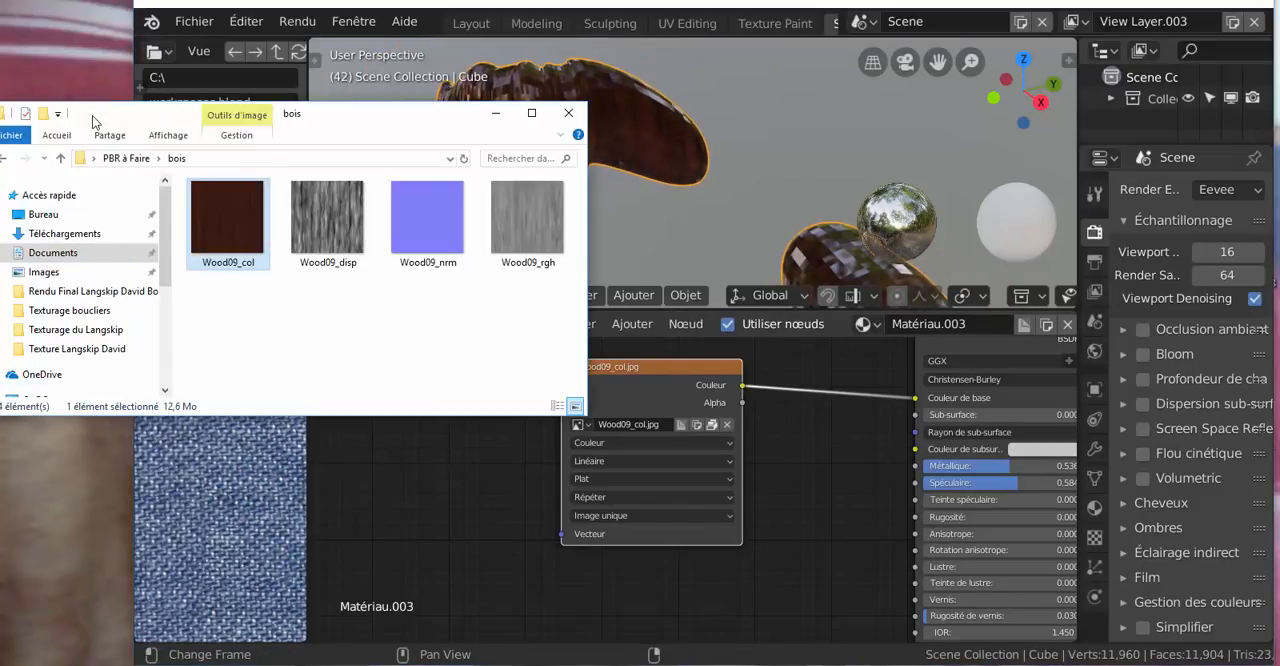
click(332, 218)
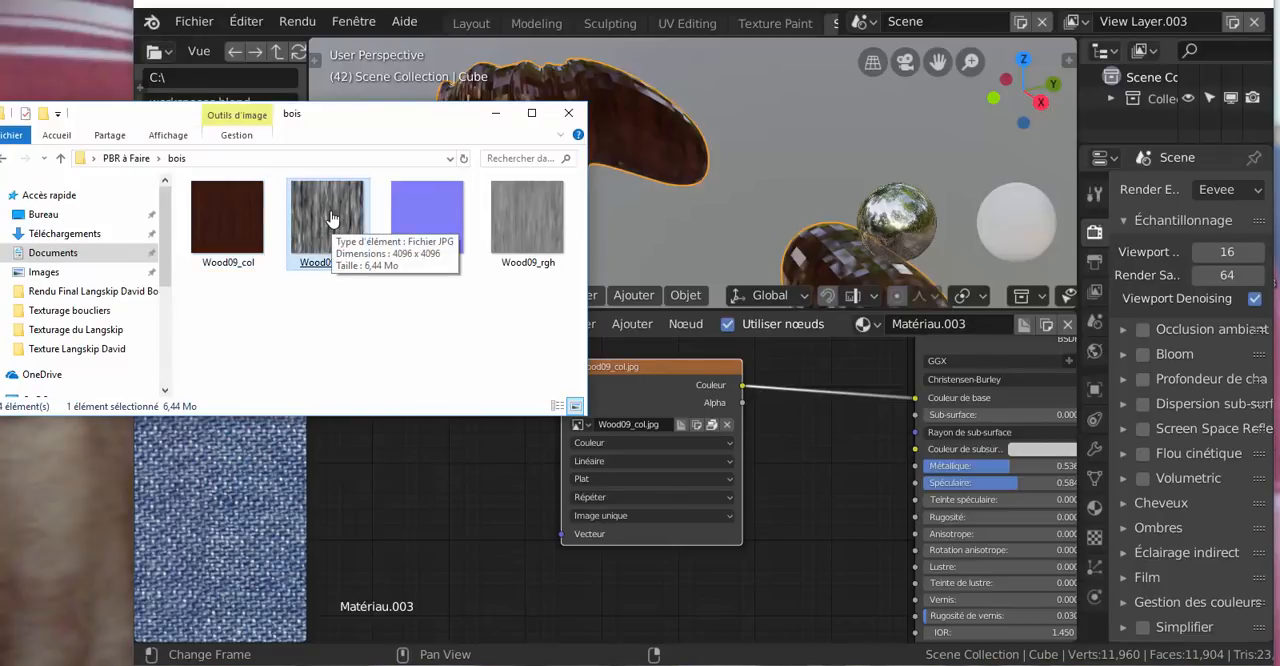
drag(332, 218, 783, 564)
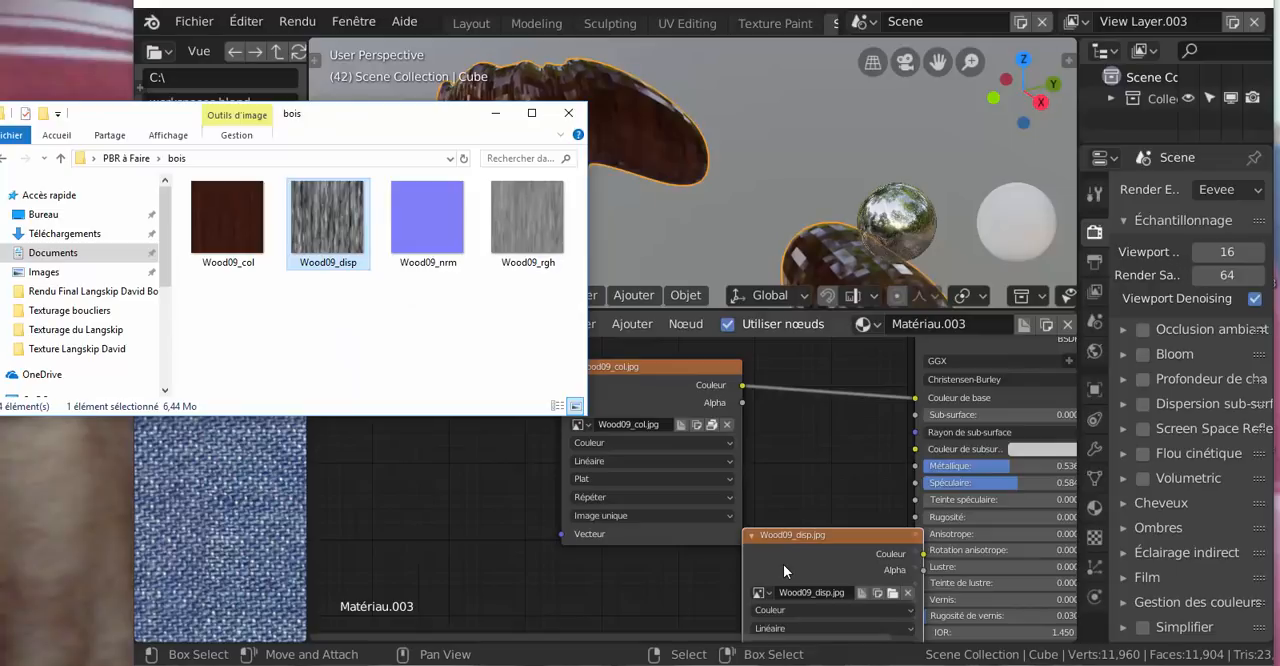
middle_drag(817, 481, 675, 380)
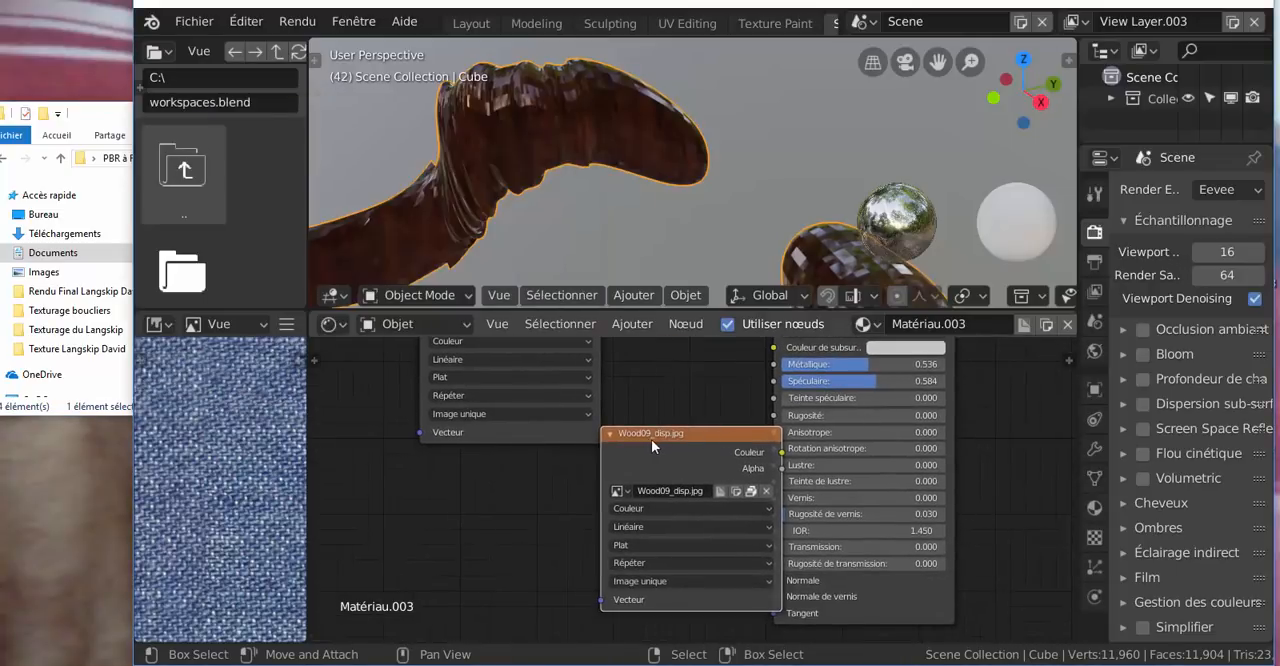
drag(658, 443, 1033, 480)
scroll(706, 492, down, 5)
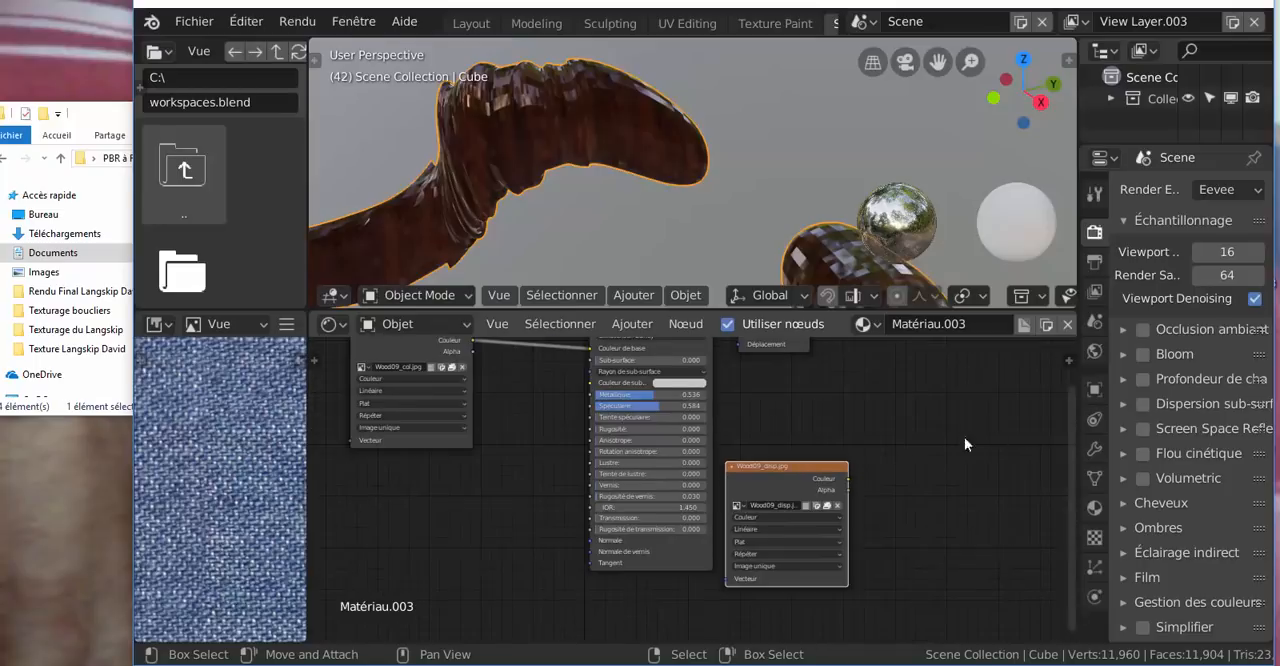
Move the material output node away from the BSDF and connect Wood09_disp's Couleur output to its Déplacement input
drag(784, 358, 905, 408)
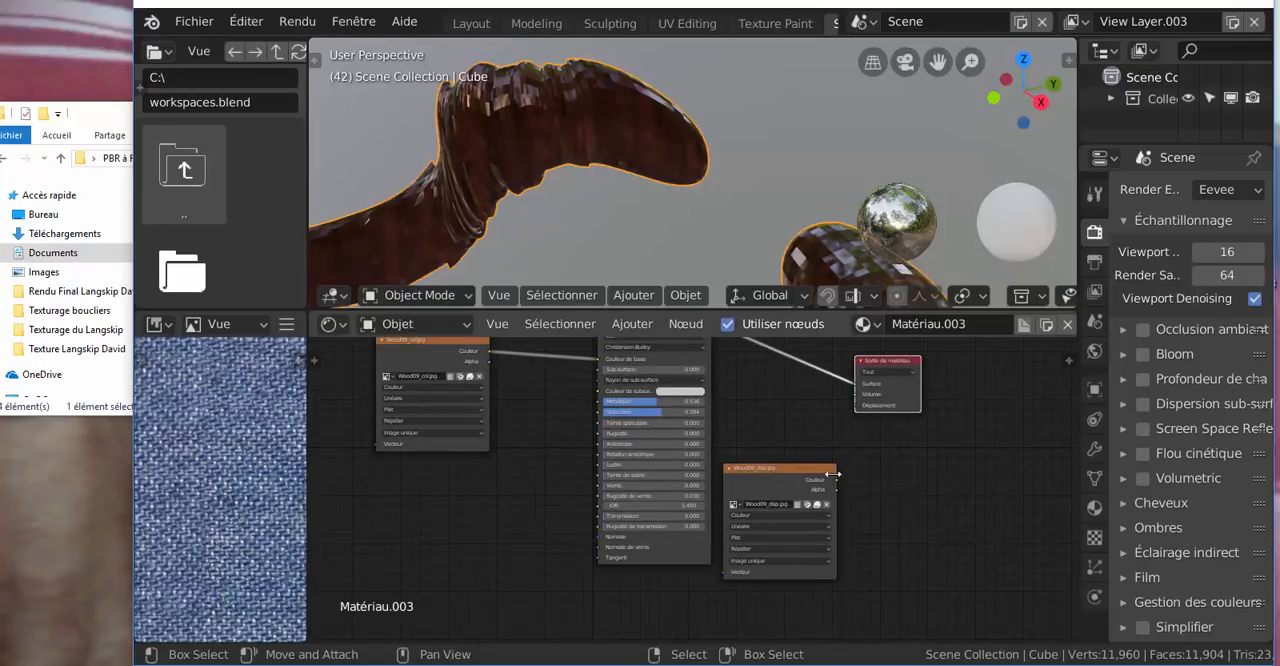
drag(838, 482, 847, 453)
drag(854, 411, 856, 406)
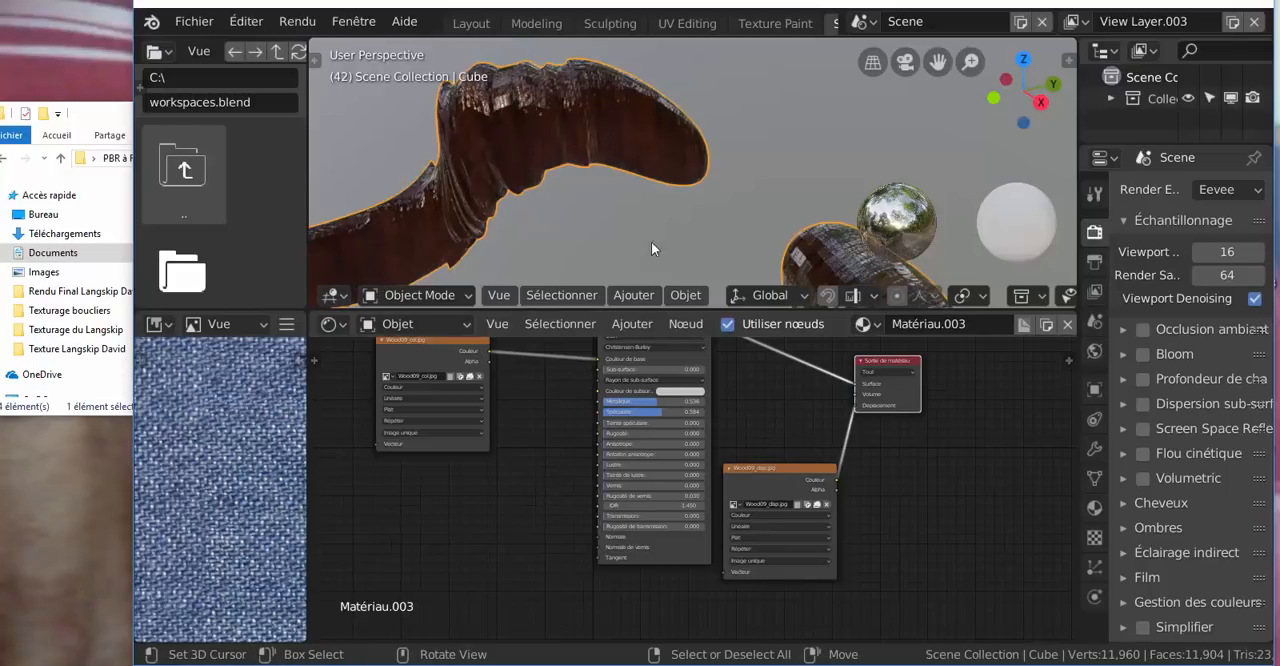
middle_drag(532, 502, 605, 531)
scroll(532, 211, up, 1)
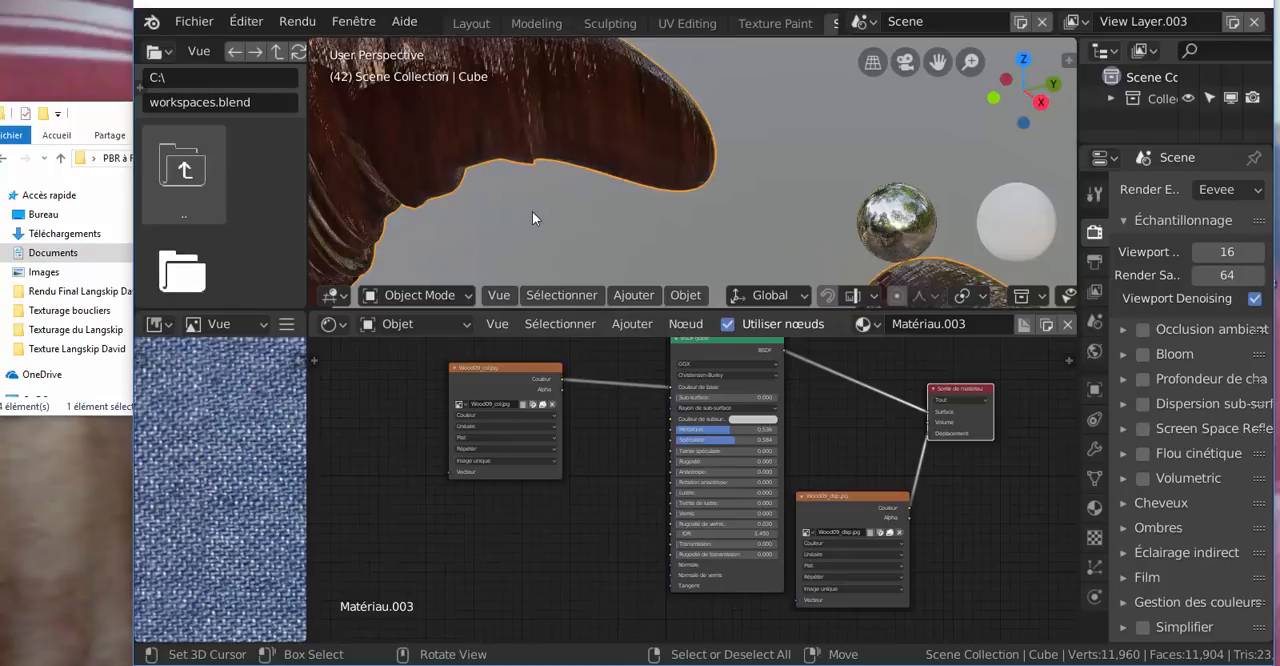
Add Wood09_rgh from the bois folder as an image texture node below the Wood09_col node
click(95, 116)
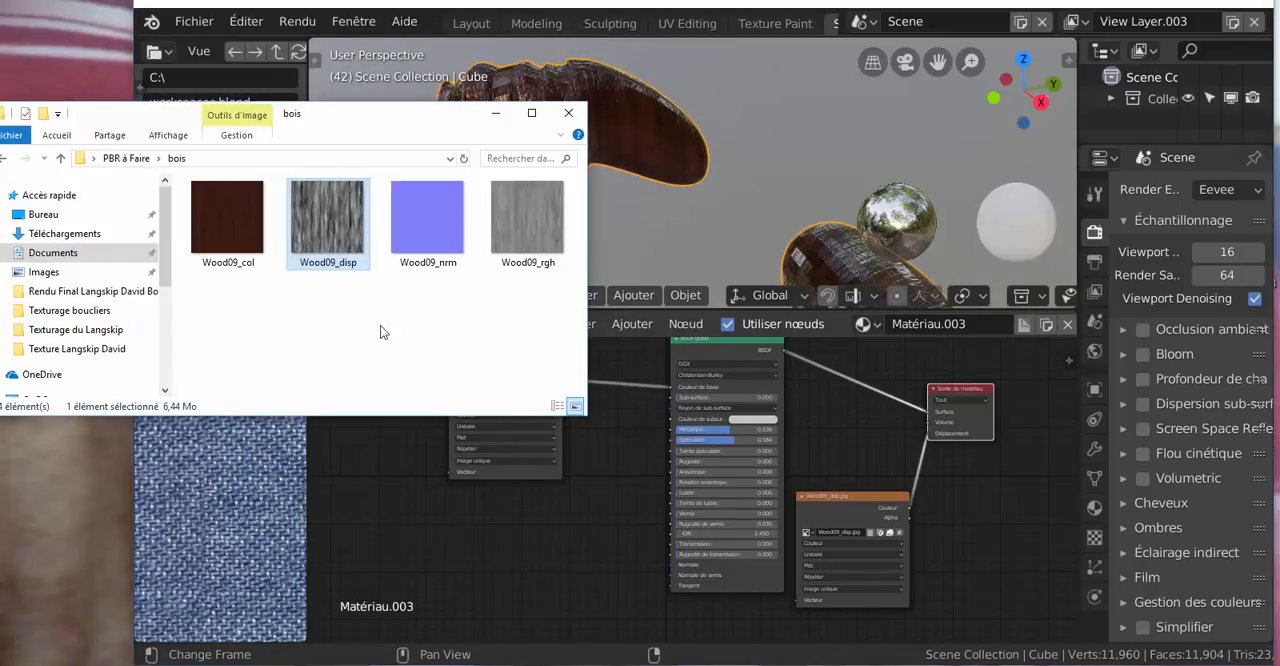
click(418, 226)
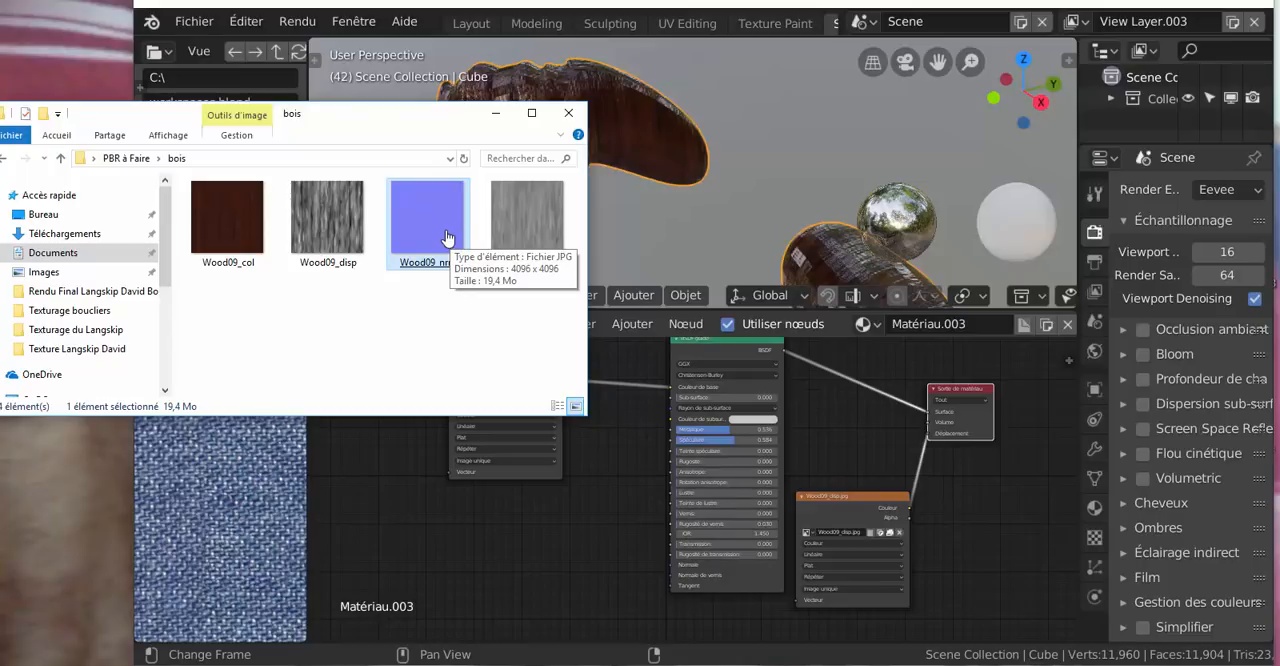
click(518, 232)
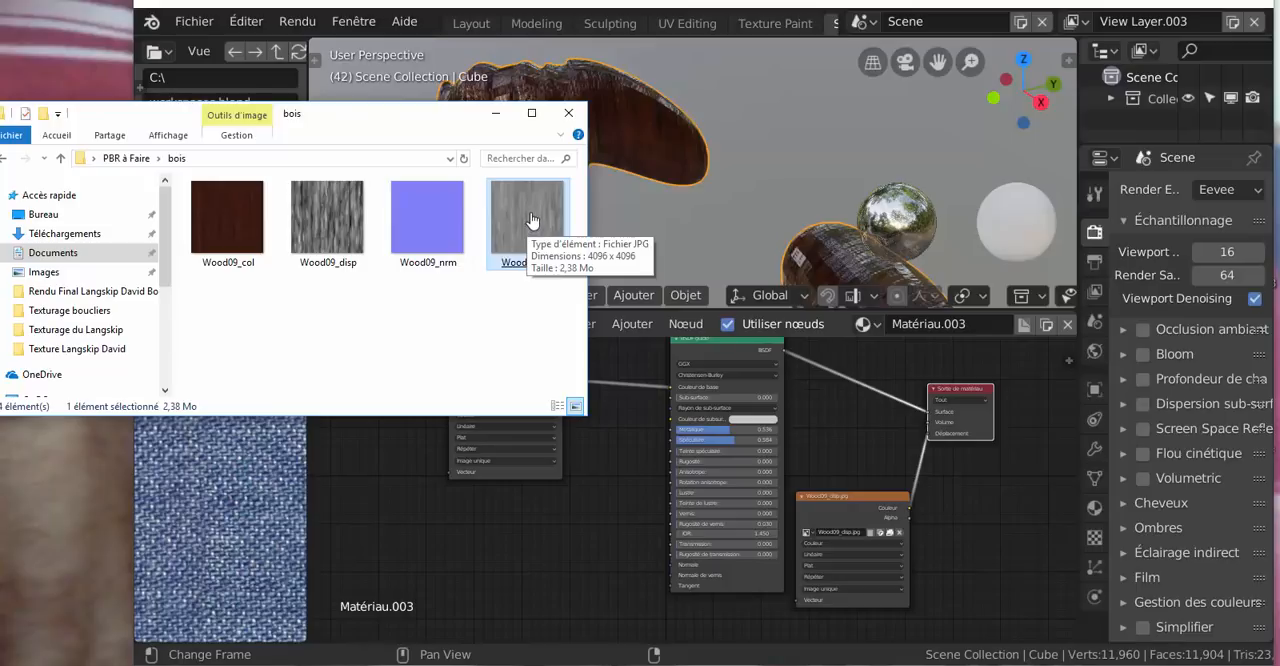
drag(531, 221, 494, 523)
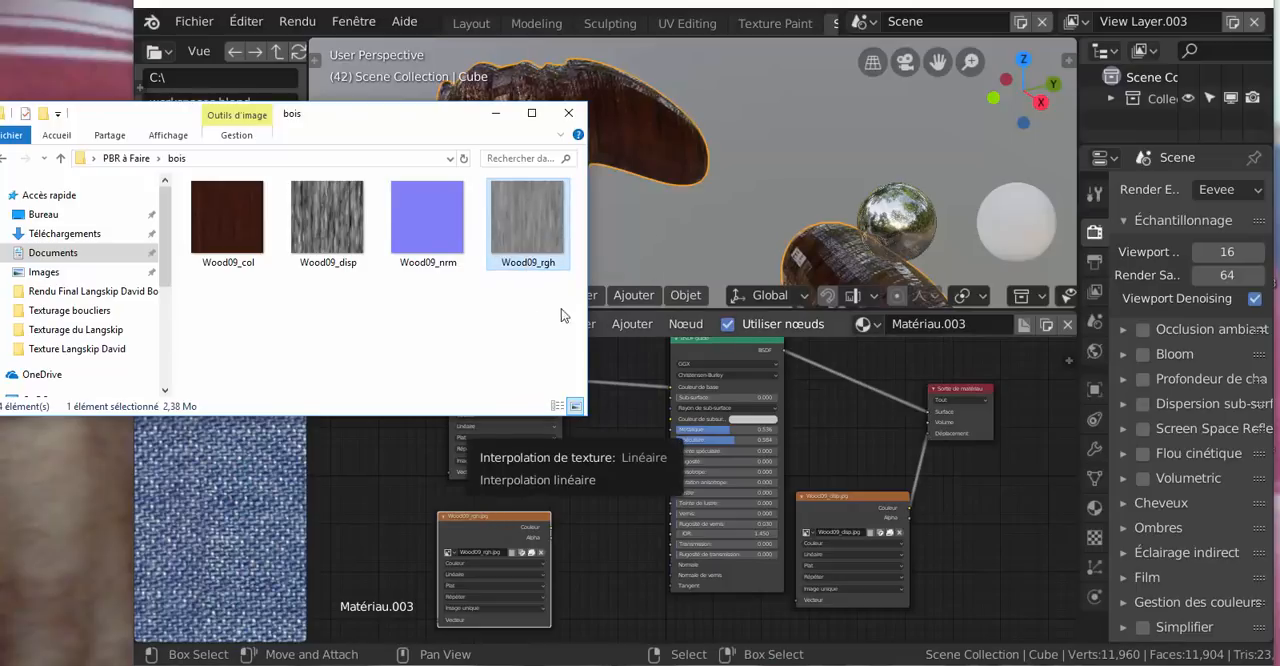
middle_drag(617, 558, 622, 504)
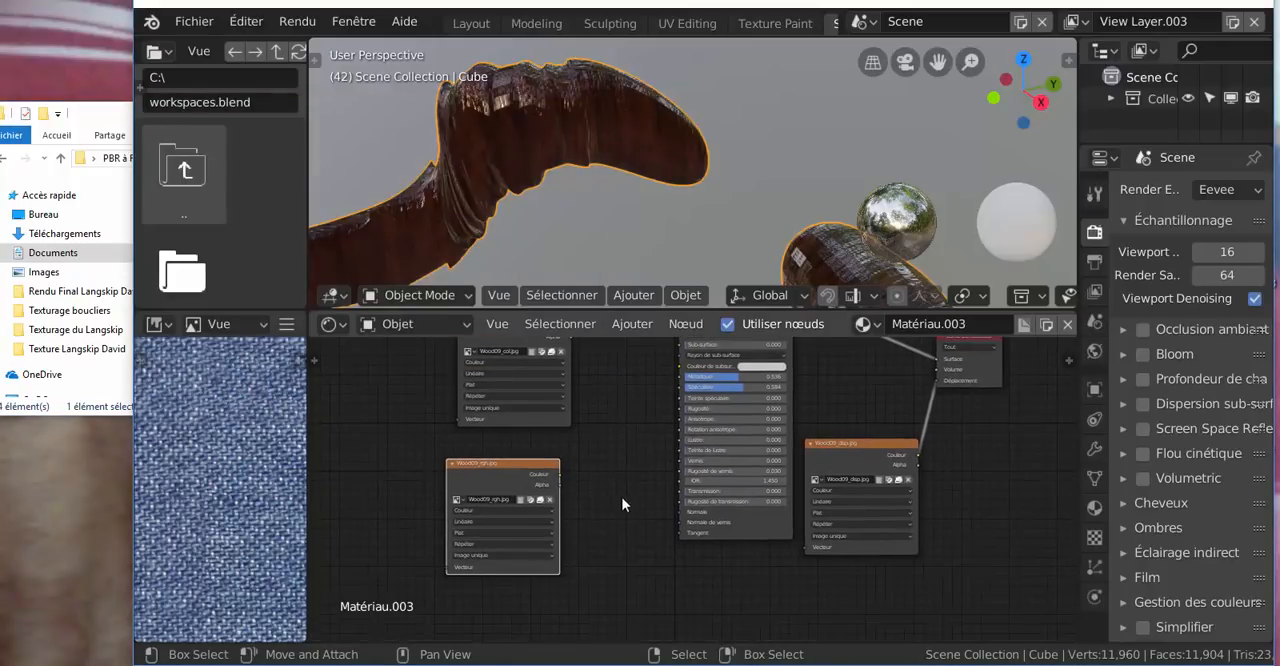
Reposition the Wood09_rgh node and connect its Couleur output to the BSDF's Rugosité de vernis input
scroll(569, 520, up, 2)
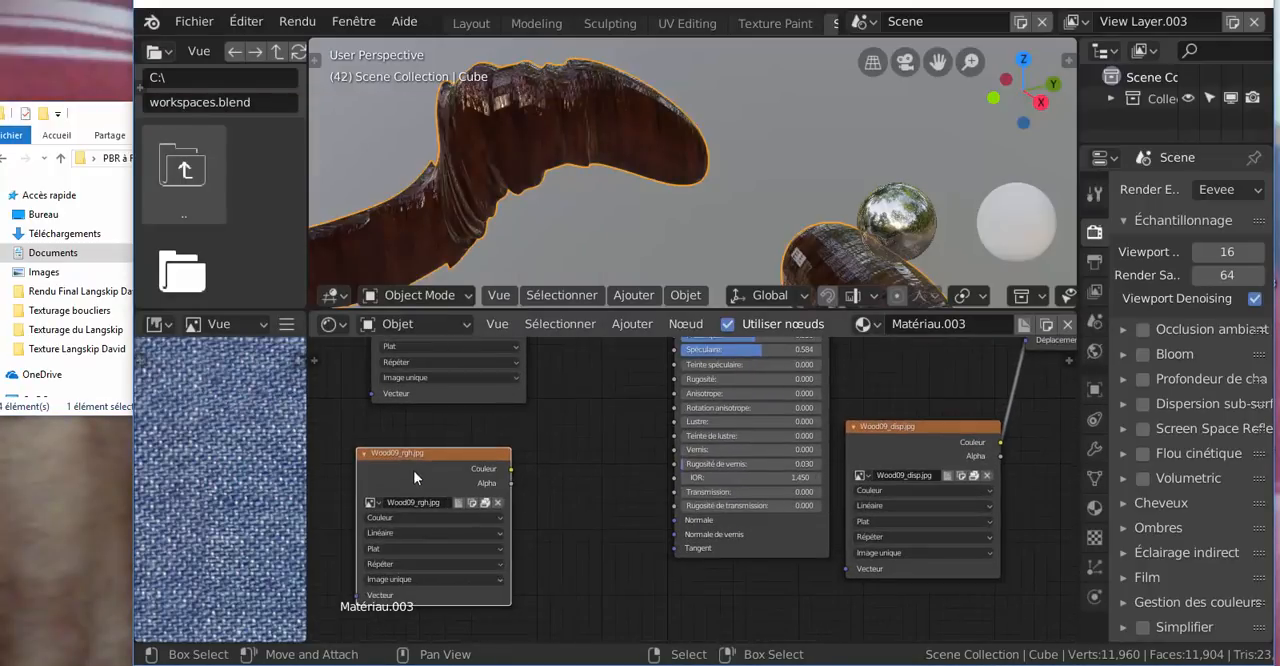
drag(446, 451, 518, 438)
scroll(597, 443, up, 2)
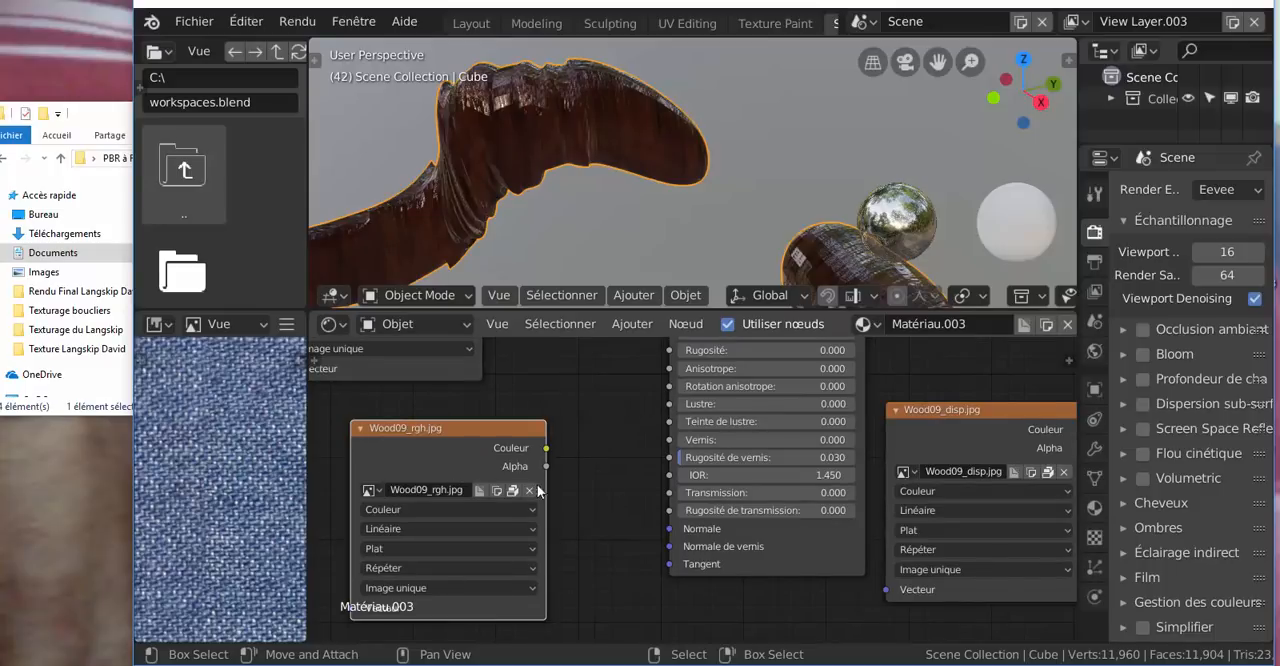
drag(681, 461, 618, 468)
drag(559, 447, 667, 461)
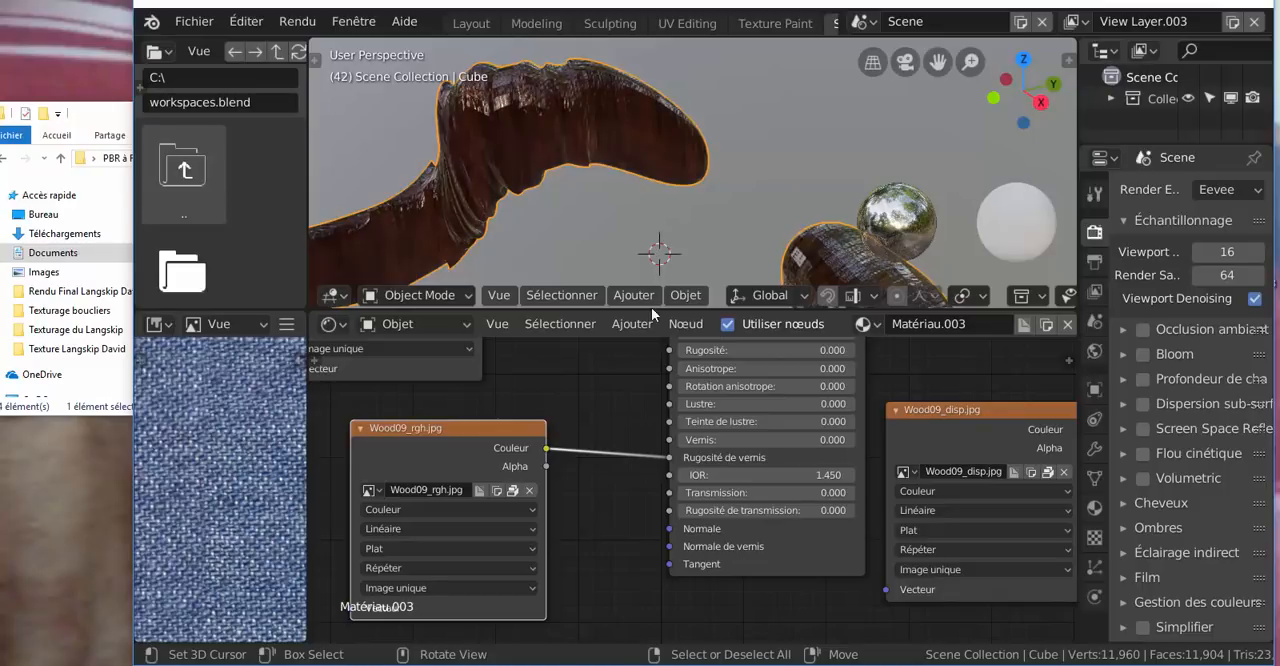
Add Wood09_nrm from the bois folder as an image texture node and connect its Couleur output to the BSDF's Normale input
scroll(610, 487, down, 4)
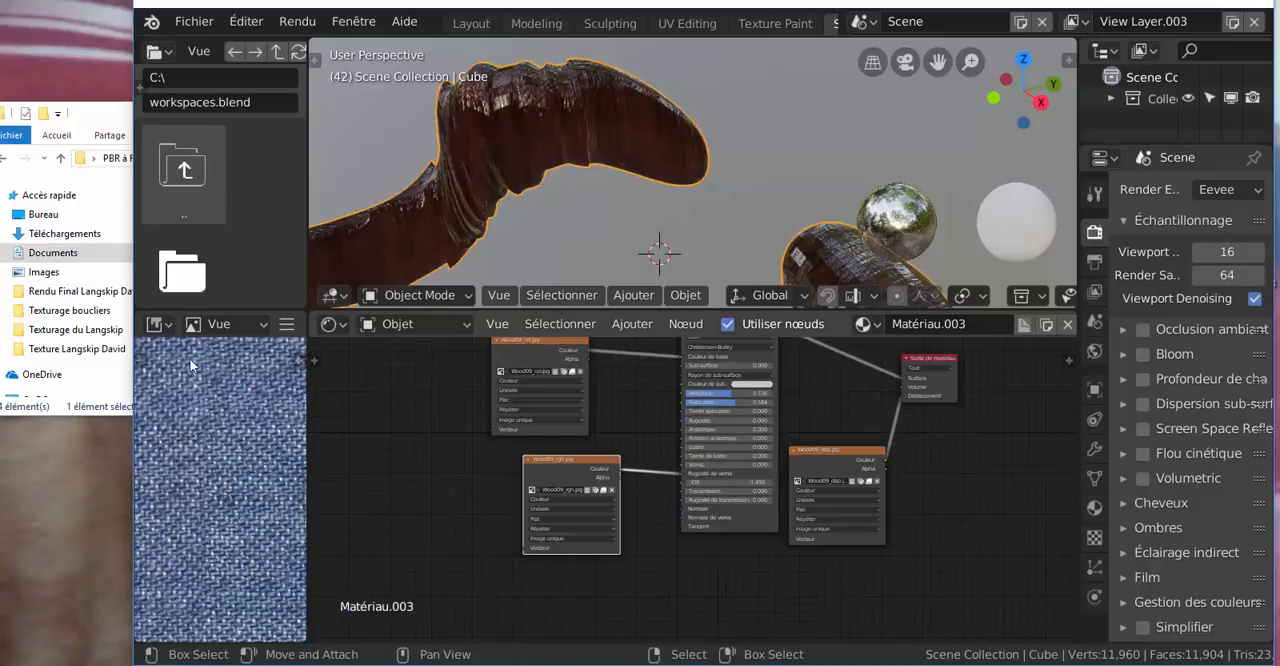
click(88, 115)
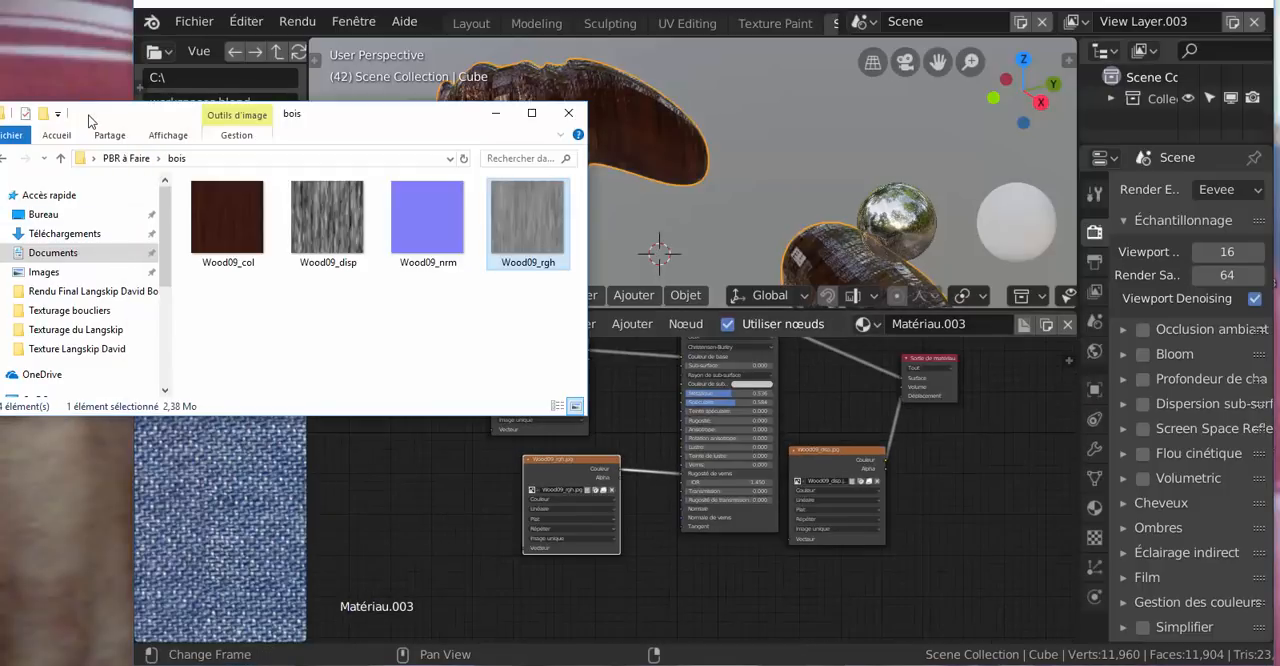
click(415, 247)
drag(434, 228, 684, 509)
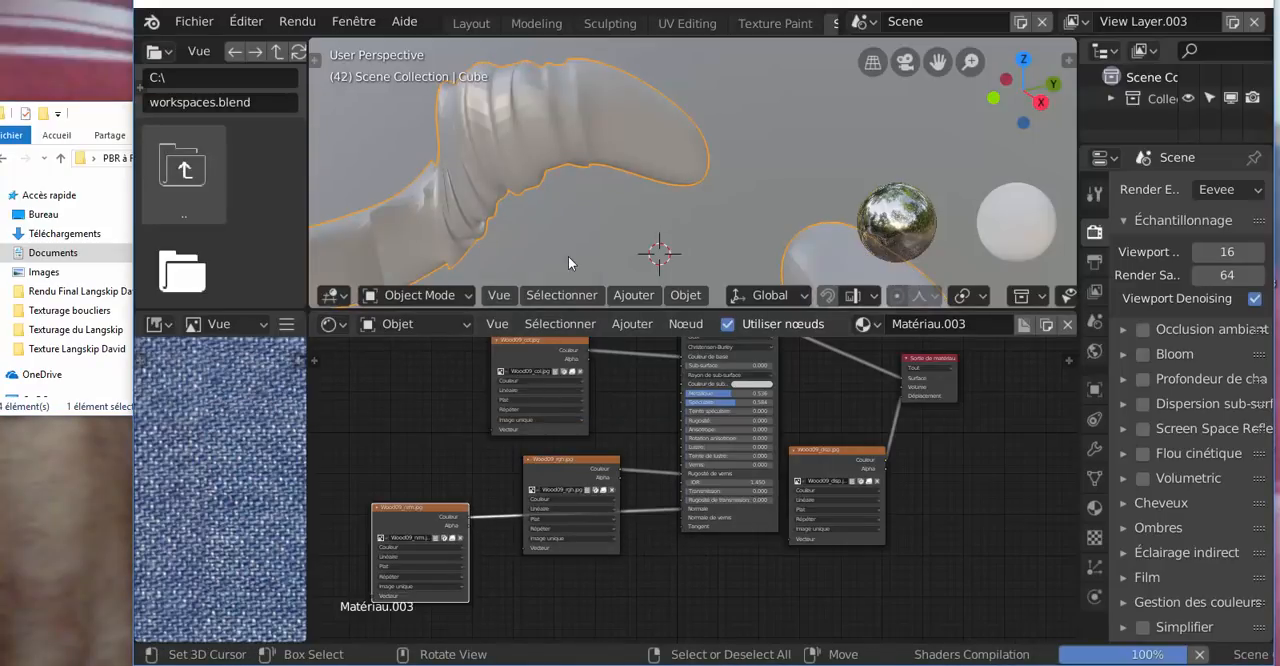
scroll(592, 243, down, 5)
scroll(594, 236, up, 2)
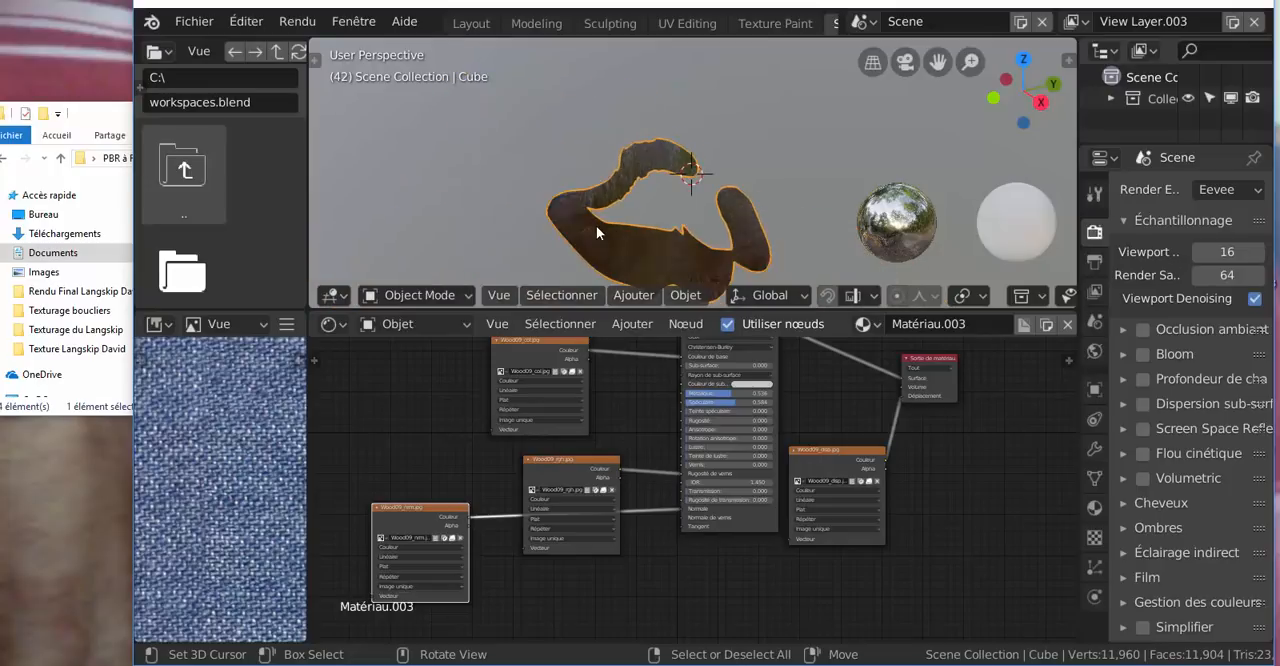
scroll(594, 228, up, 3)
middle_drag(533, 222, 1060, 240)
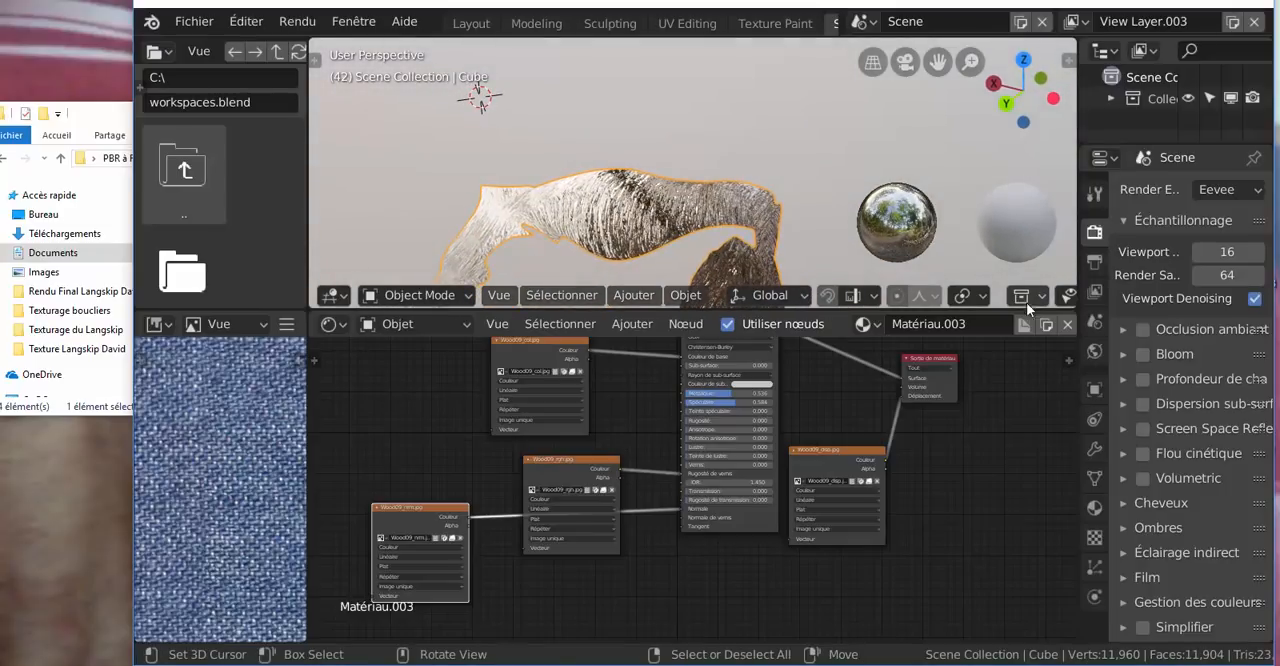
Delete the four Wood09 image texture nodes from the material: colour, roughness, normal and displacement
scroll(664, 452, down, 2)
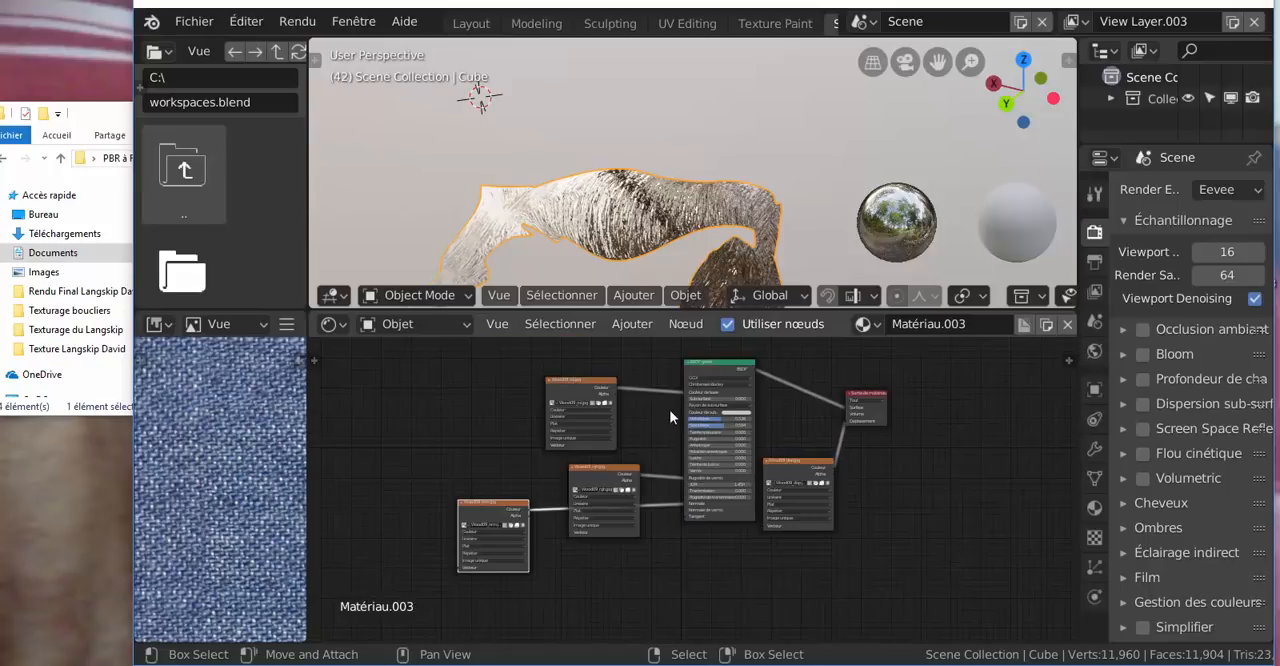
click(575, 396)
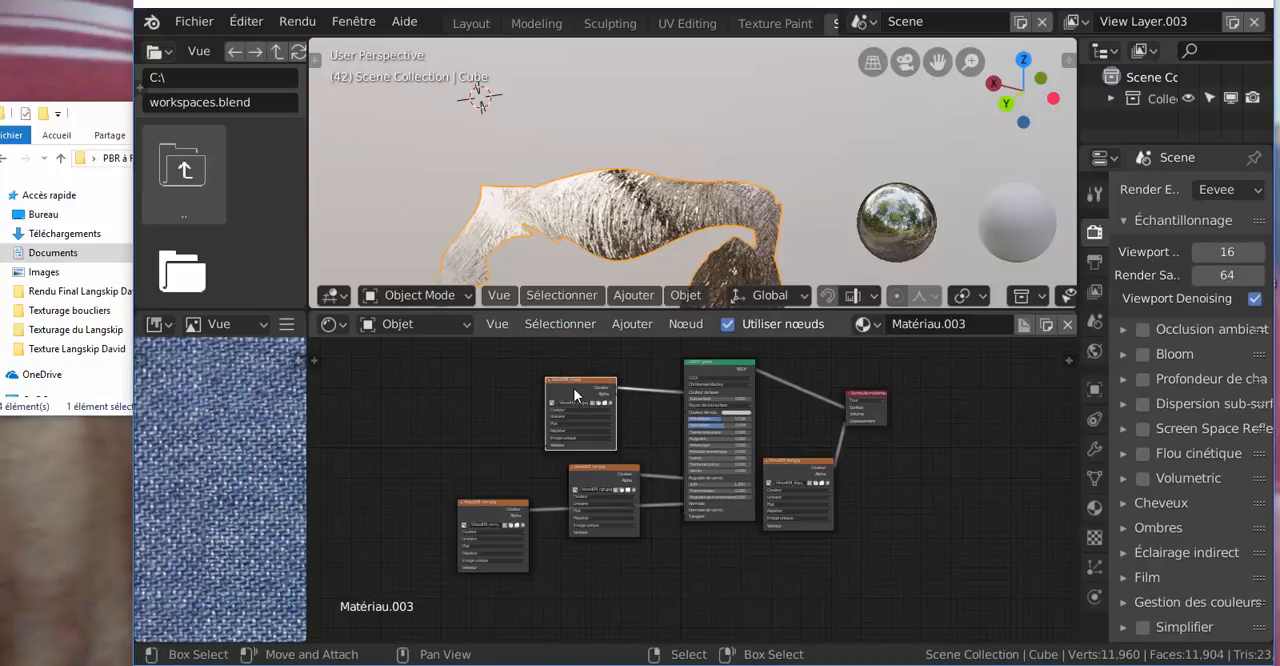
key(Delete)
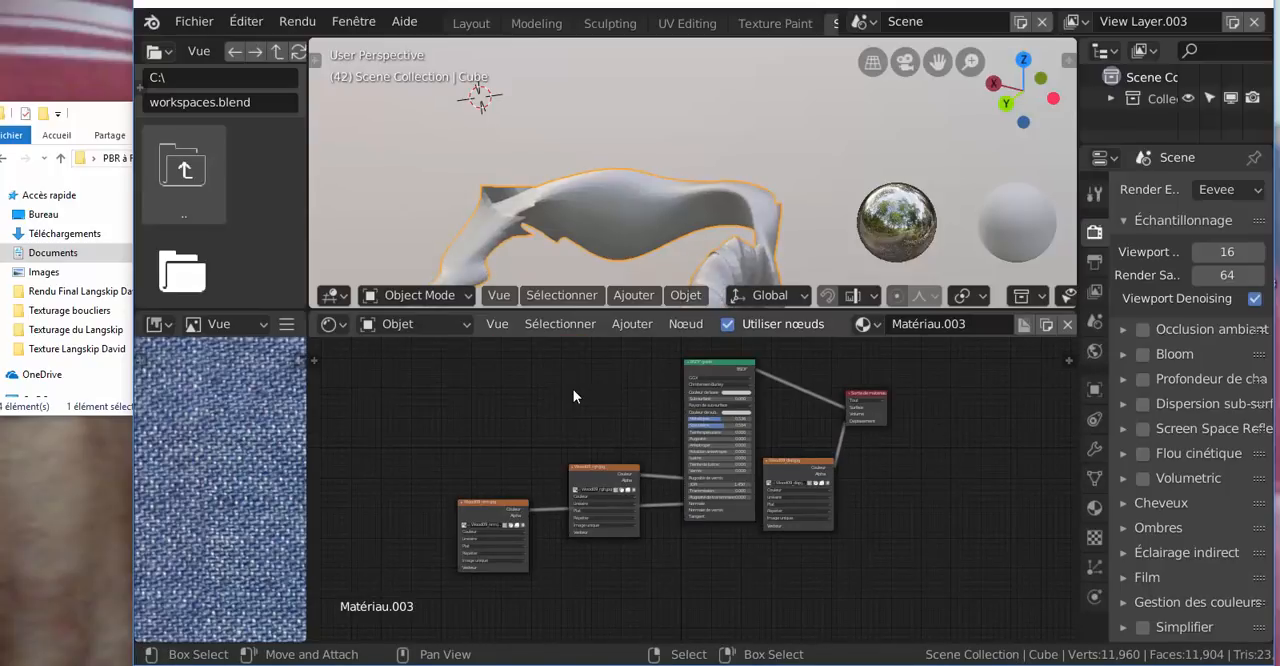
click(609, 470)
key(Delete)
click(501, 510)
key(Delete)
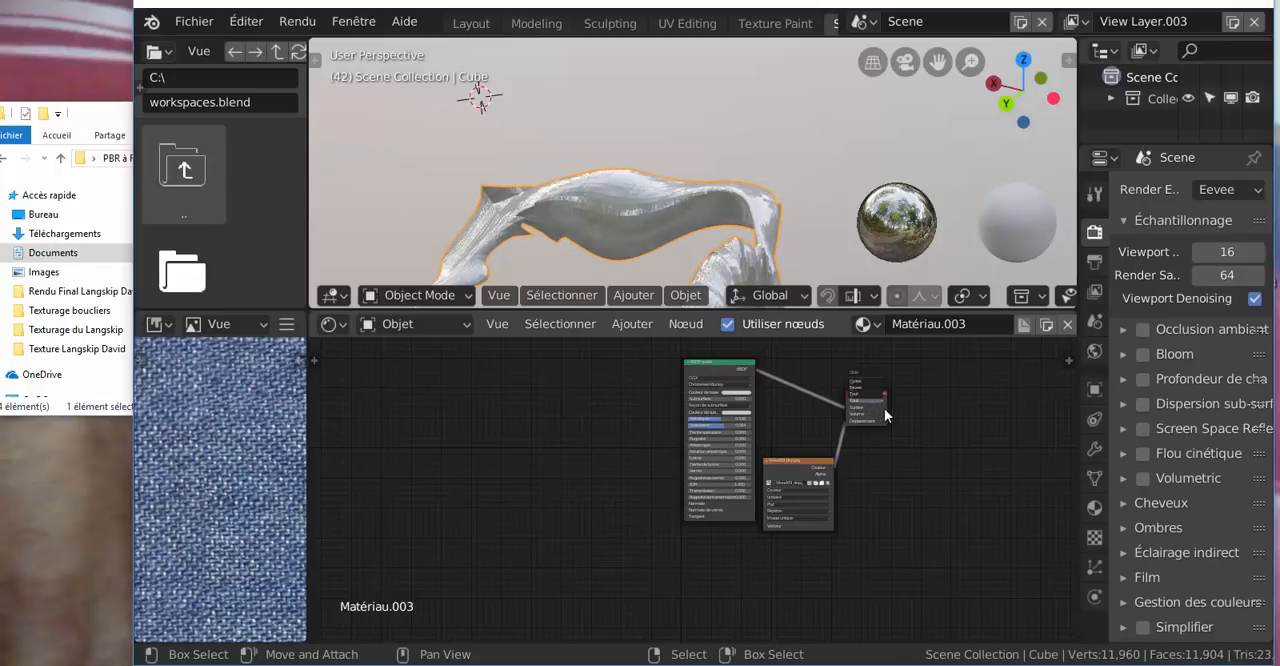
click(800, 469)
key(Delete)
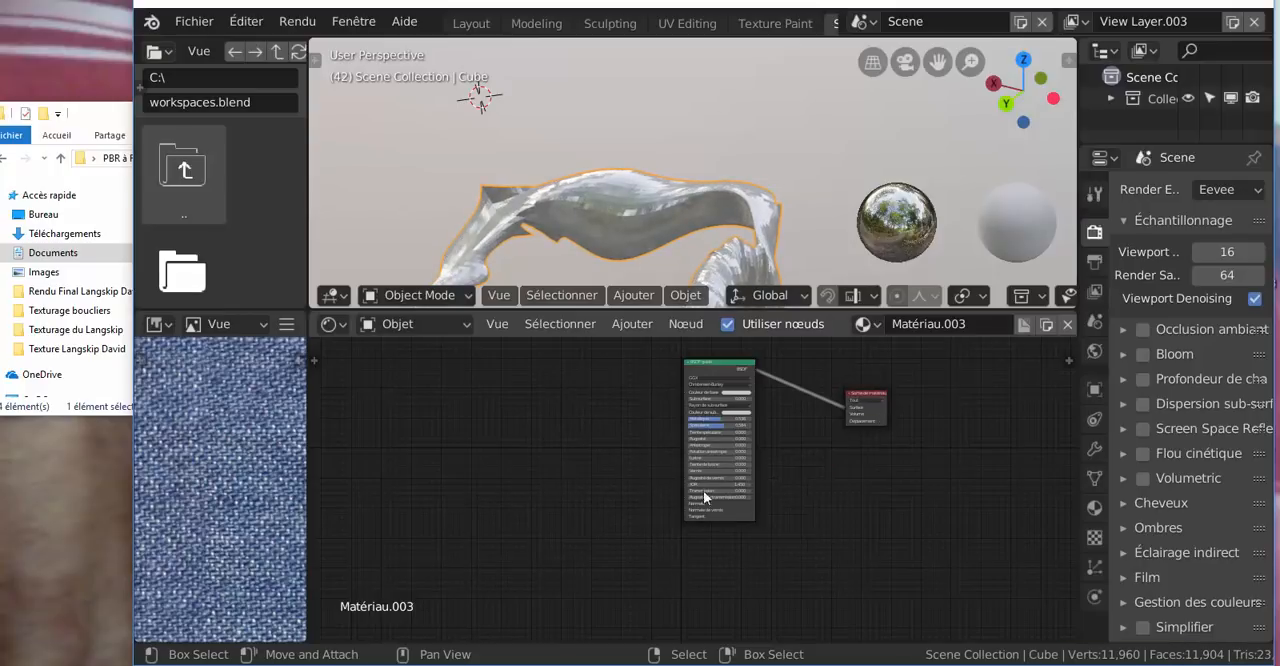
Switch to File Explorer, browse the PBR à Faire folder and view the texture maps in Organique 3
click(91, 119)
drag(339, 121, 422, 116)
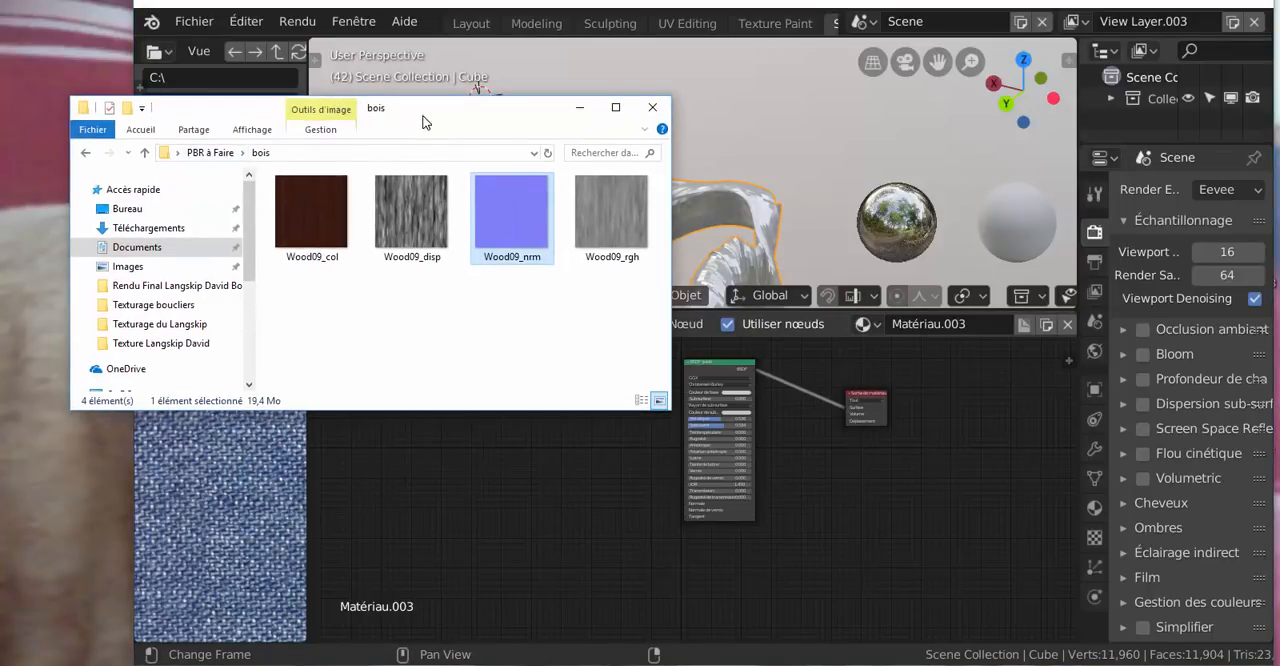
click(86, 152)
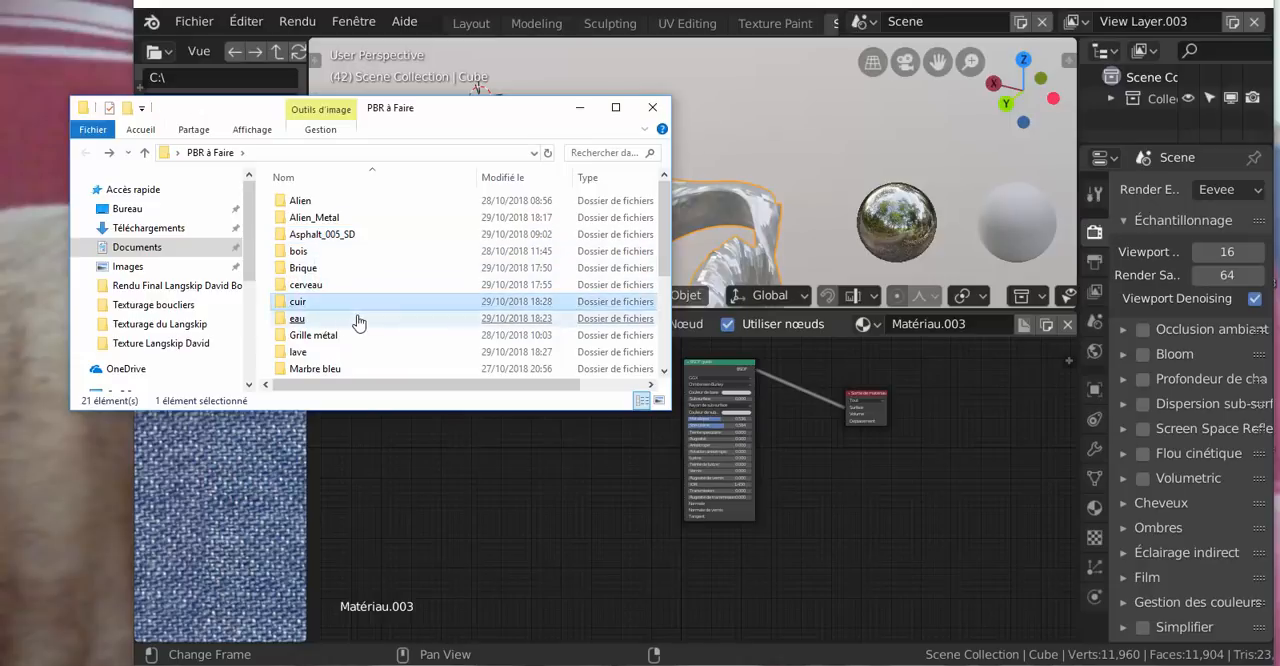
scroll(360, 325, down, 1)
scroll(360, 325, down, 1)
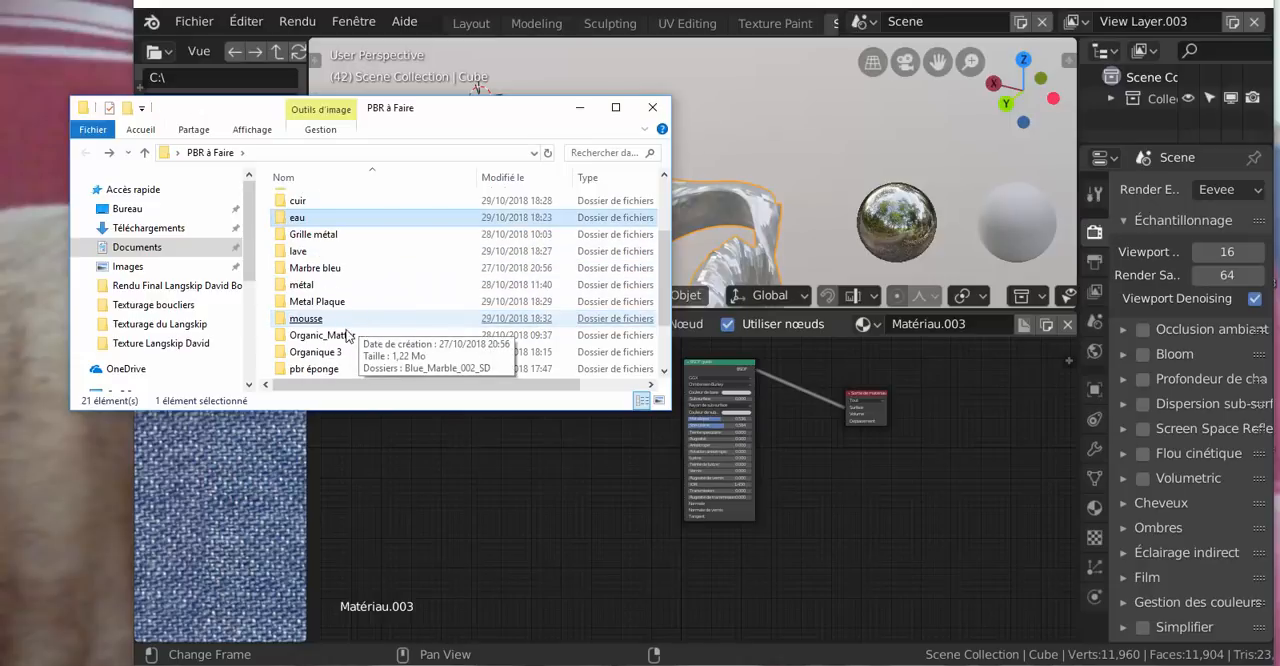
click(341, 337)
double_click(314, 352)
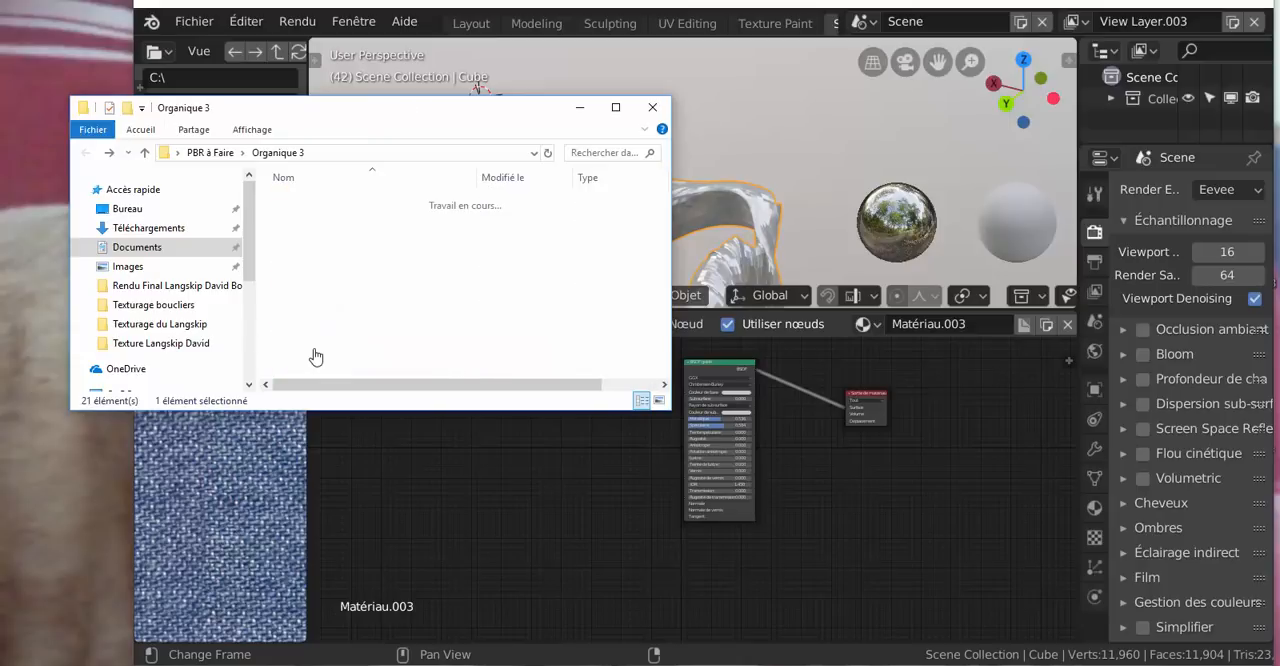
click(315, 355)
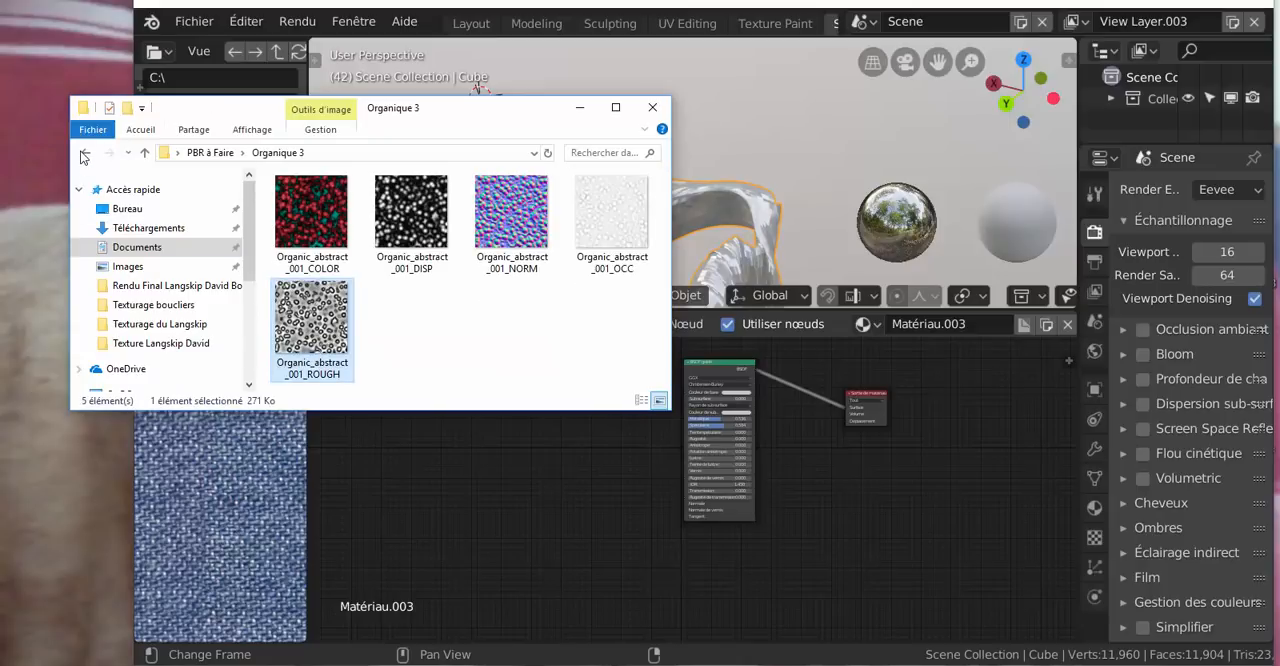
Return to PBR à Faire and open the Organic_Matter folder to examine its NORM, OCC and DISP maps
click(85, 152)
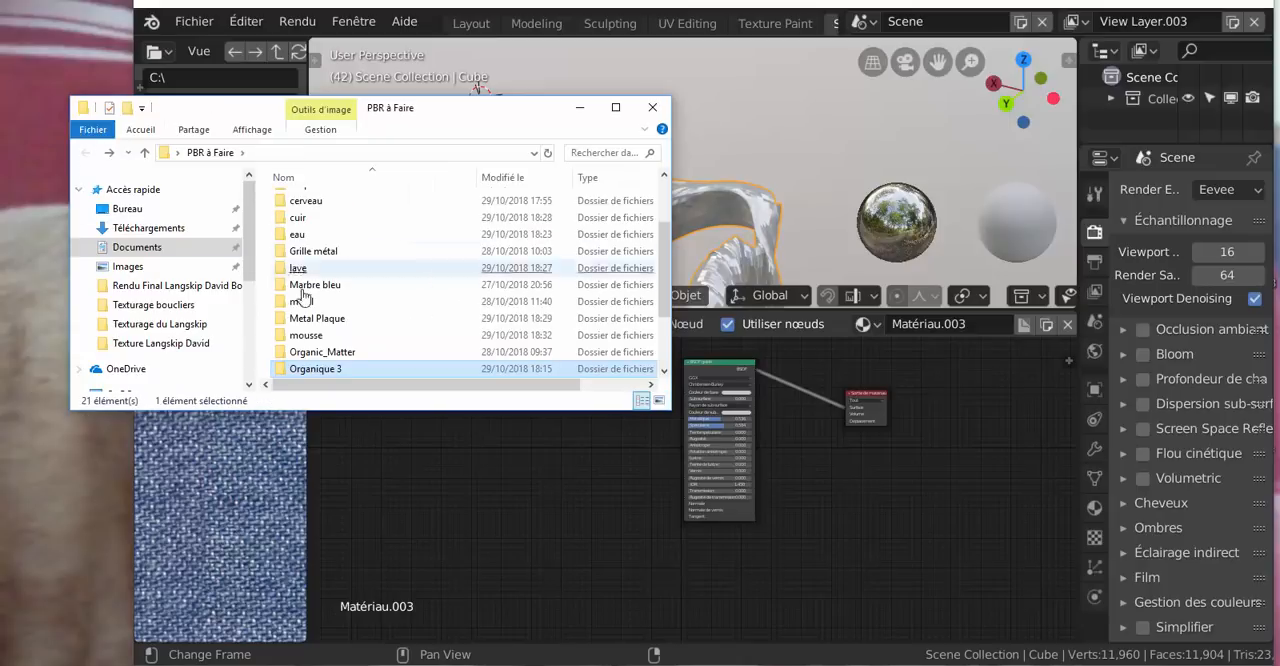
click(310, 371)
double_click(310, 353)
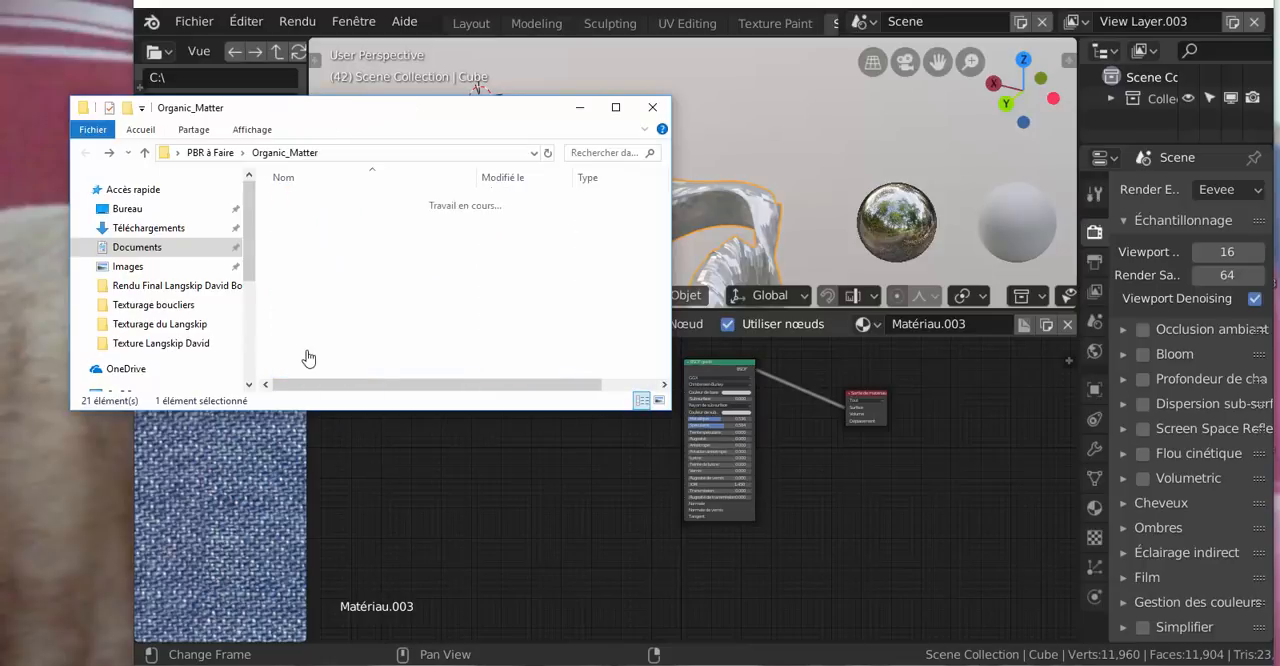
click(308, 357)
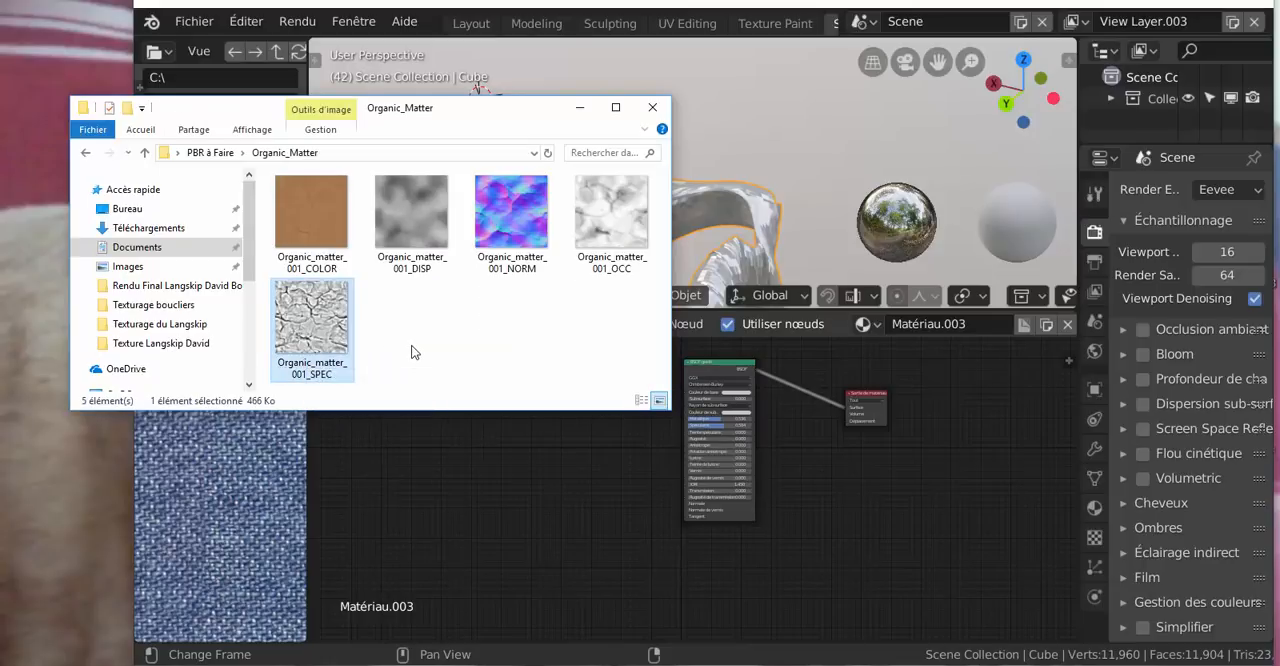
click(509, 262)
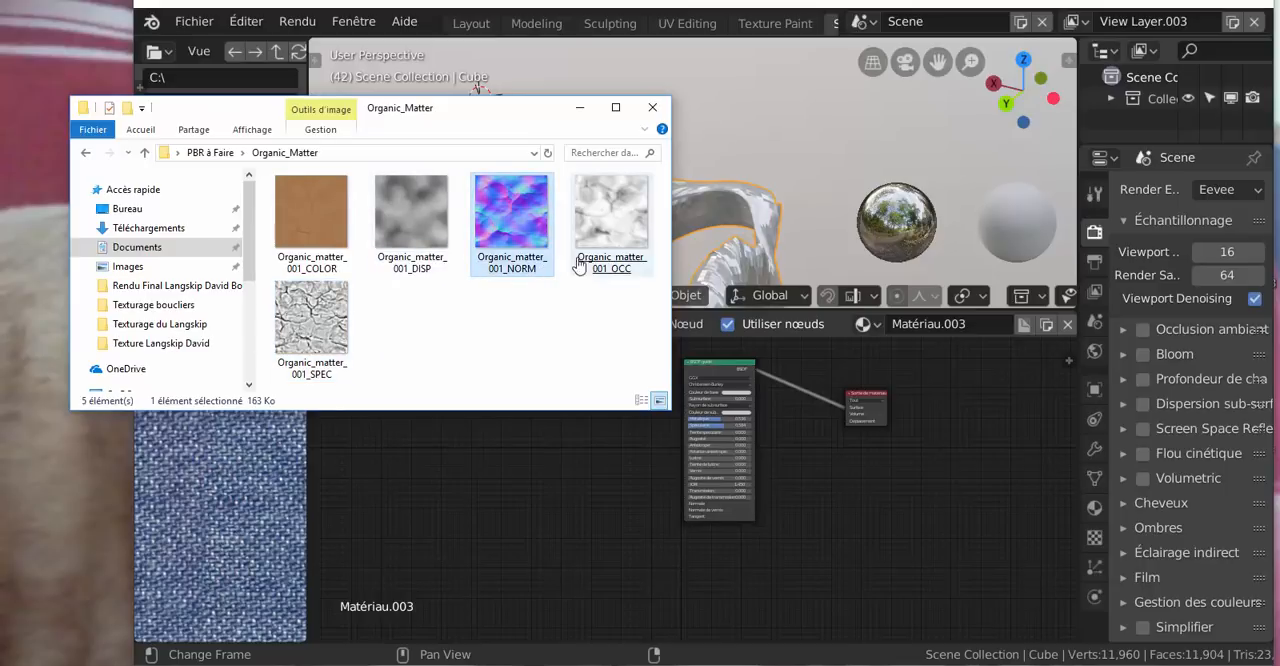
click(600, 268)
click(430, 265)
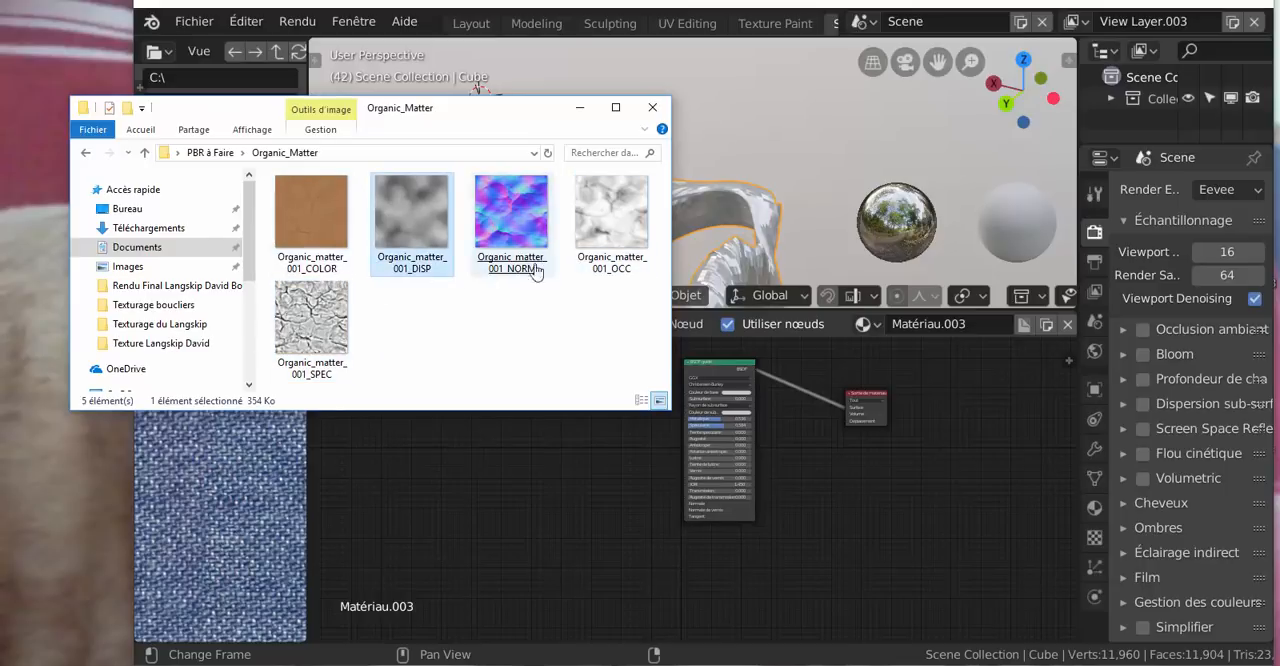
click(608, 262)
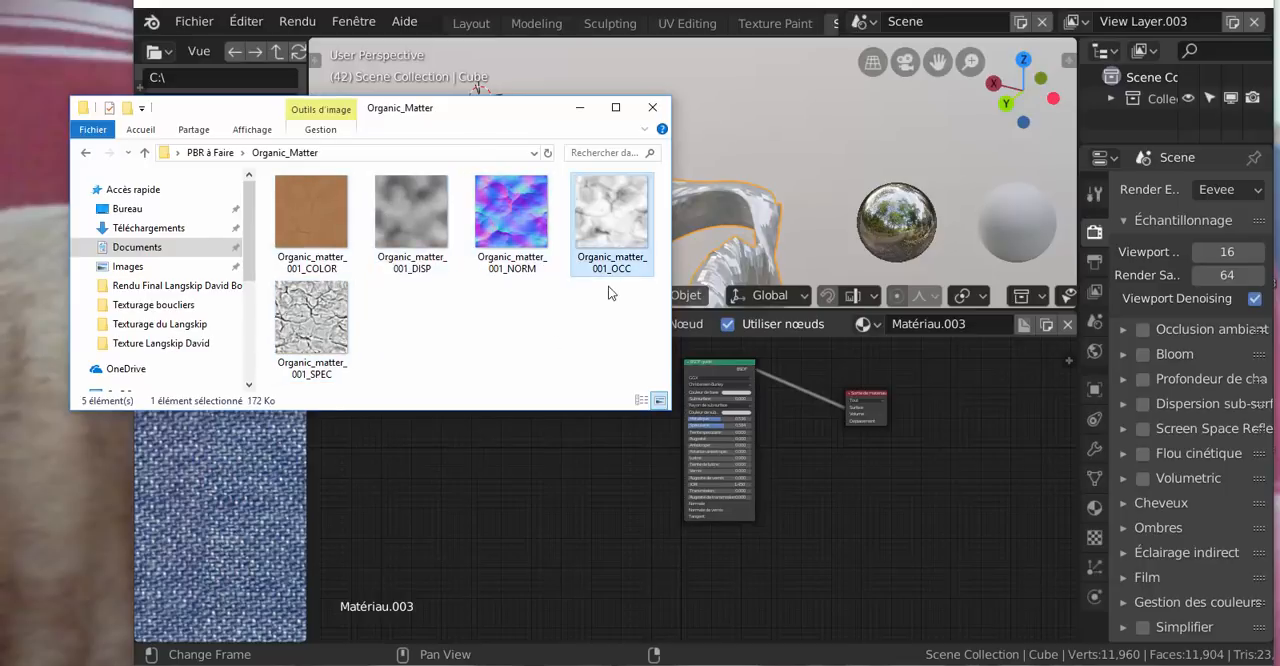
Add Organic_matter_001_COLOR as an image texture node on the BSDF's input side and connect its Couleur output to Couleur de base
drag(484, 115, 342, 195)
drag(200, 289, 592, 422)
scroll(600, 513, up, 3)
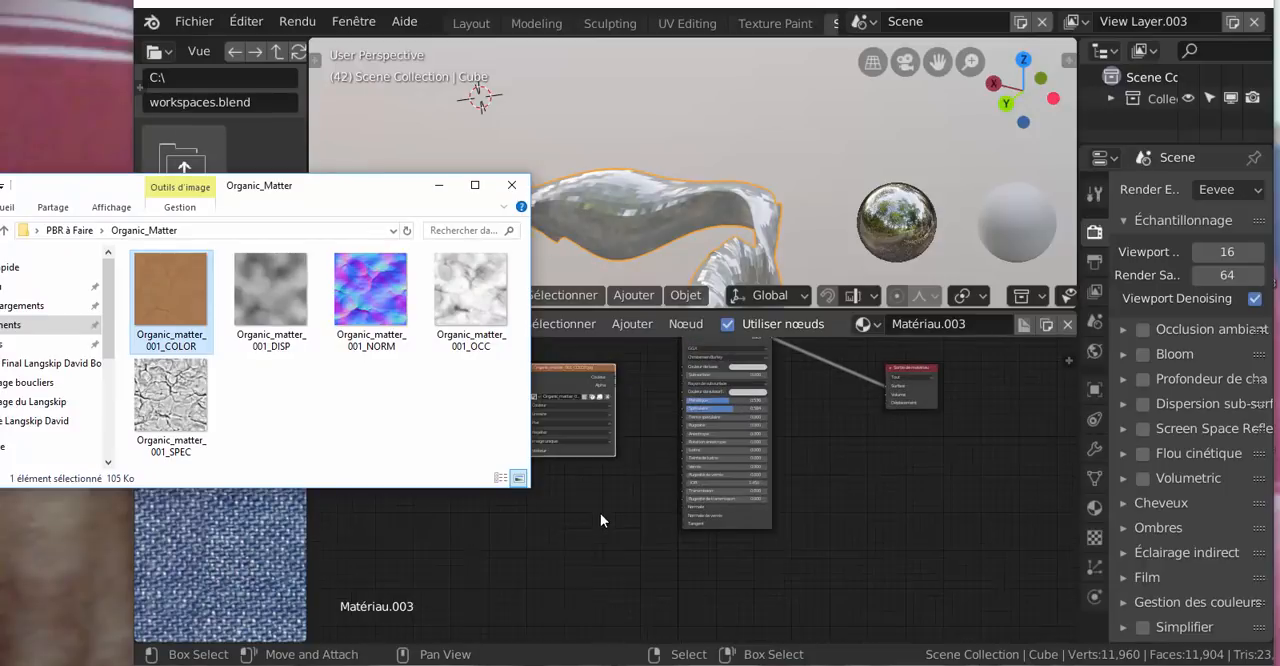
middle_drag(602, 512, 631, 548)
scroll(633, 460, up, 2)
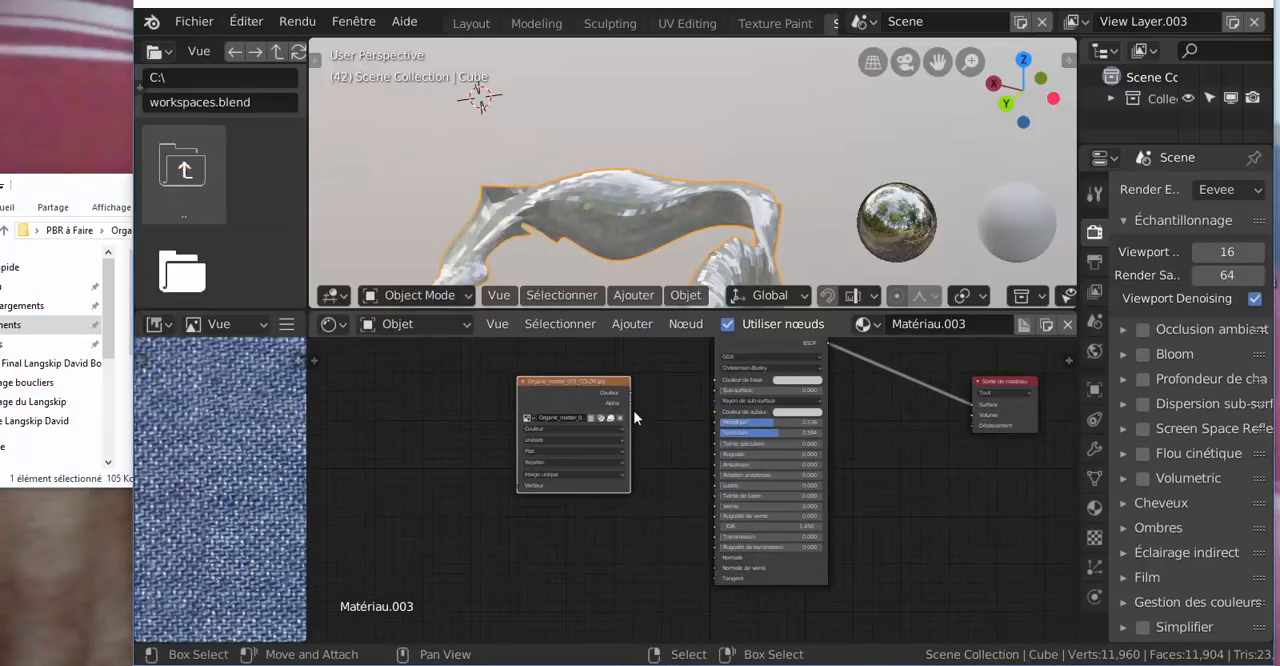
drag(630, 393, 718, 378)
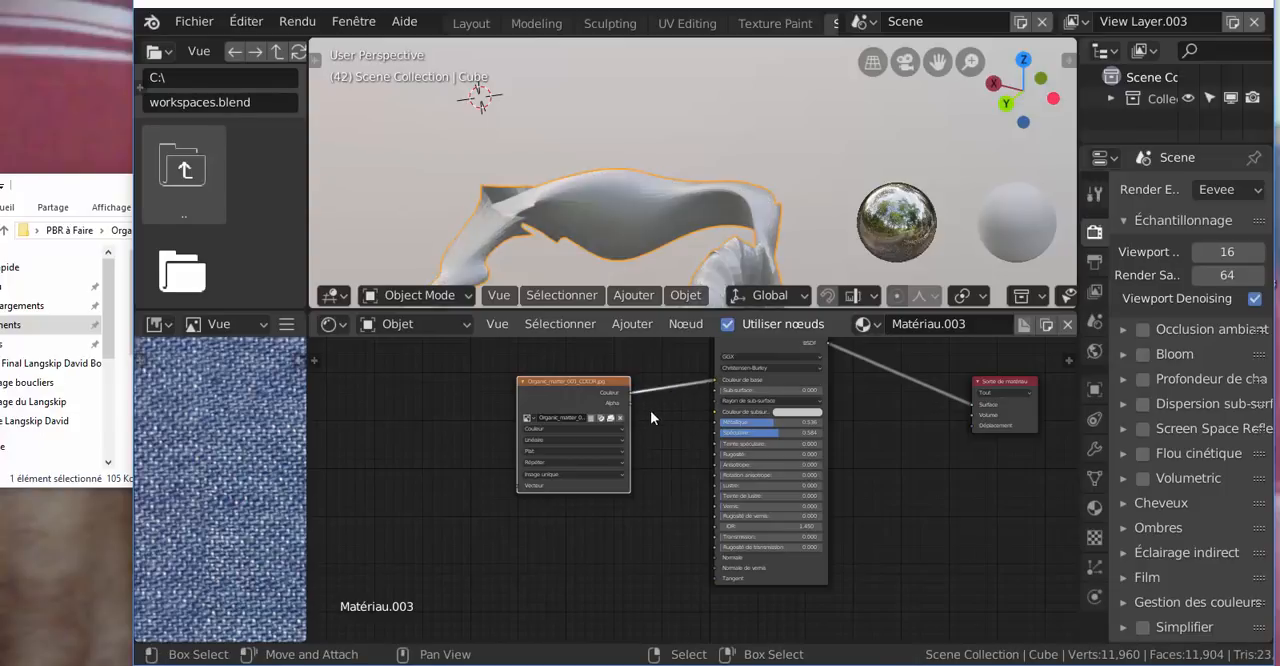
click(675, 114)
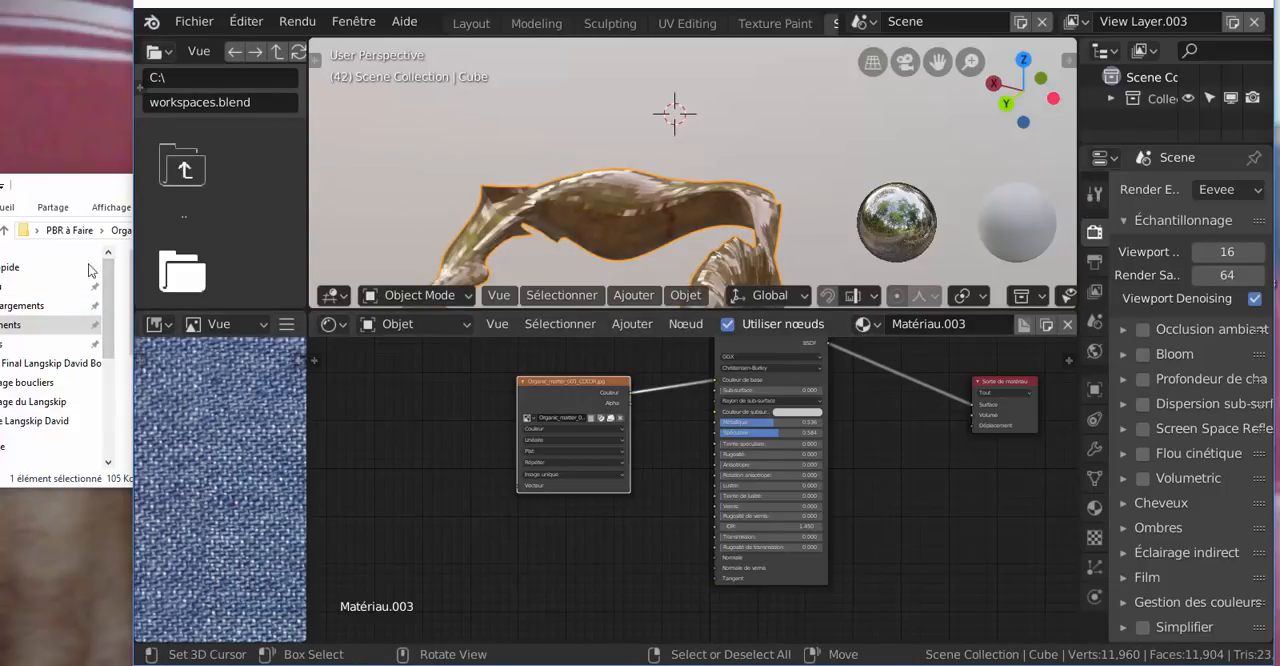
Add Organic_matter_001_DISP as an image texture node below the material output and connect its Couleur output to Déplacement
click(64, 197)
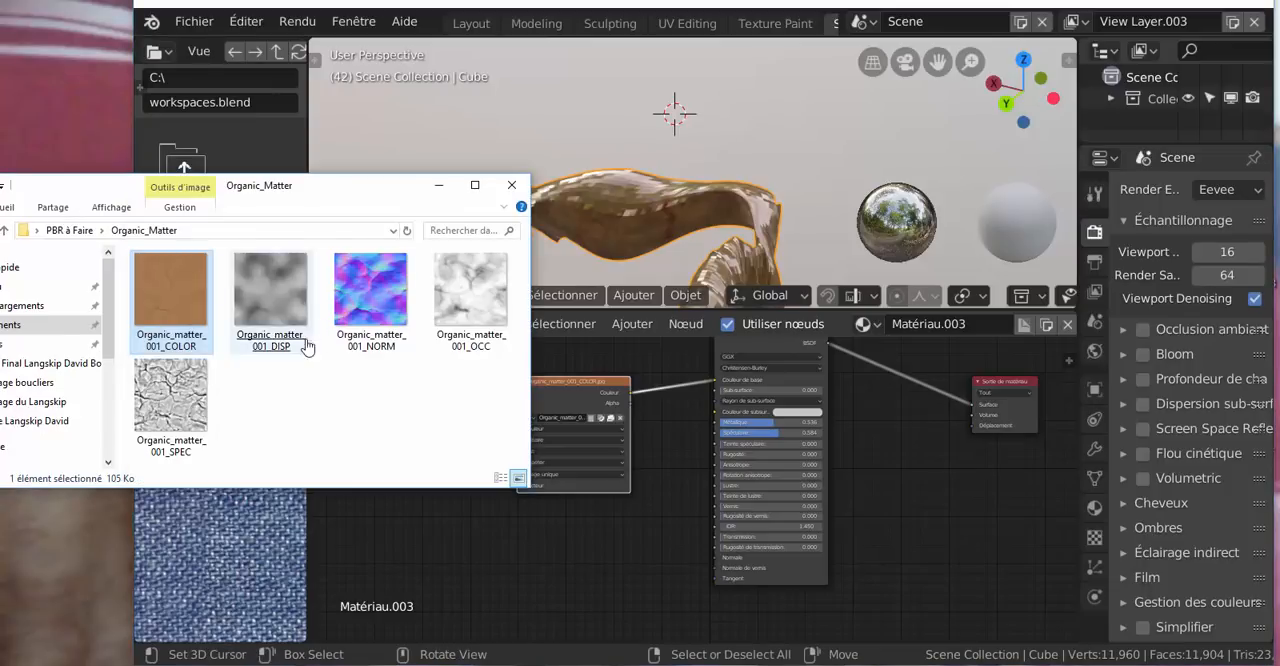
drag(305, 345, 926, 467)
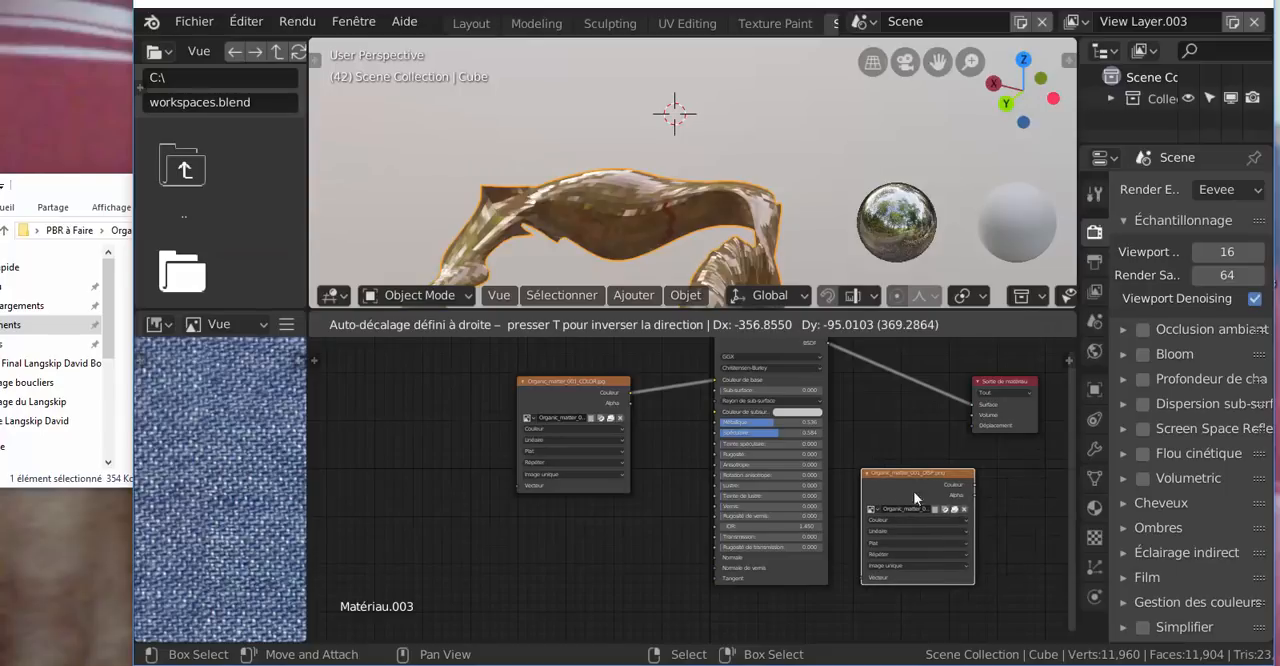
click(914, 497)
mouse_move(974, 484)
mouse_down()
mouse_move(964, 430)
mouse_move(946, 426)
mouse_up()
shift+right_click(431, 216)
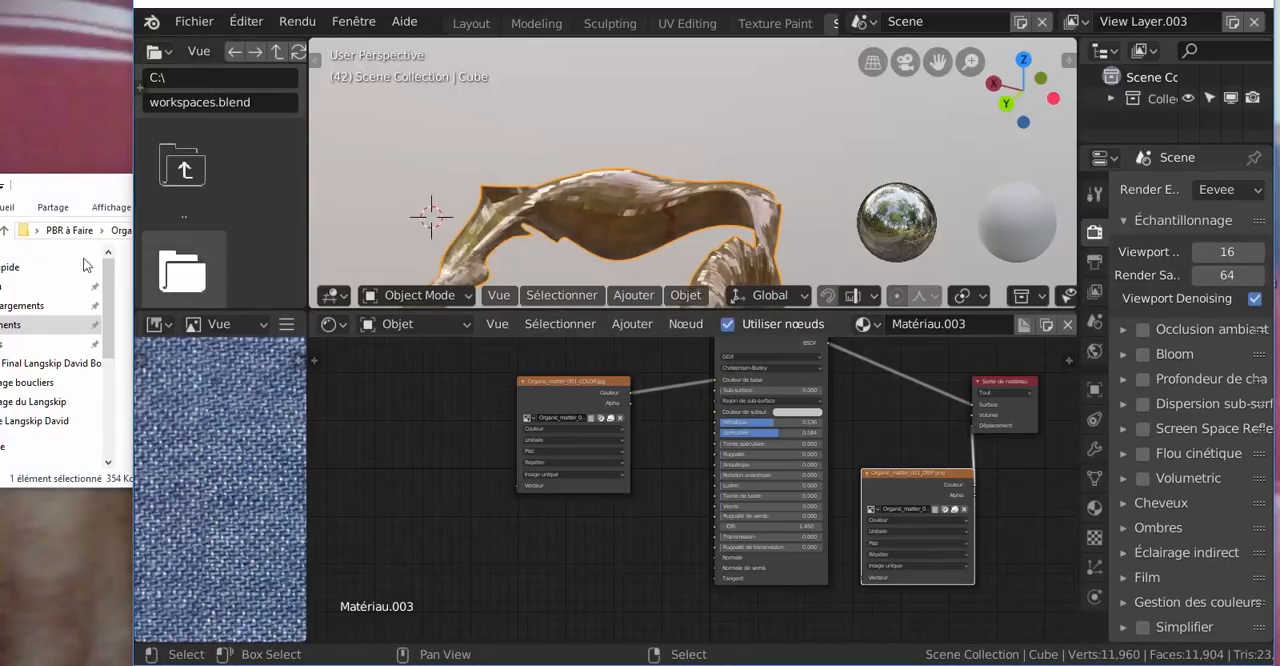
Add Organic_matter_001_NORM as an image texture node below the COLOR node and connect its Couleur output to the BSDF's Normale input
click(49, 190)
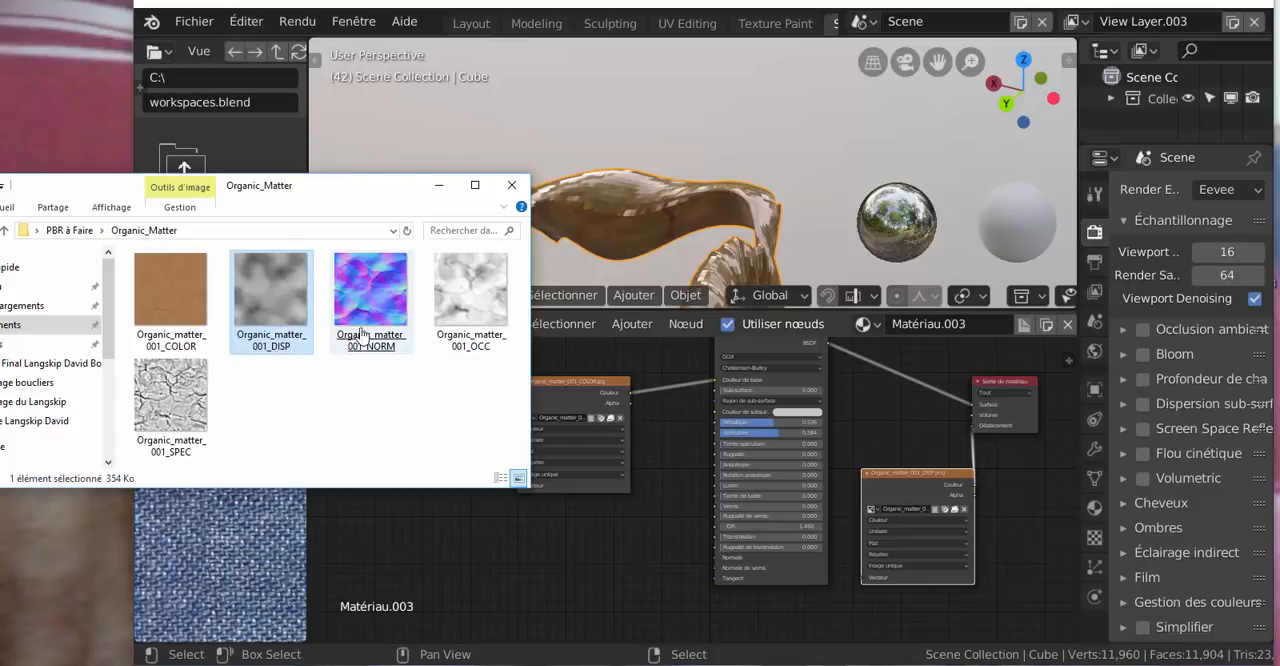
click(377, 296)
drag(377, 296, 718, 557)
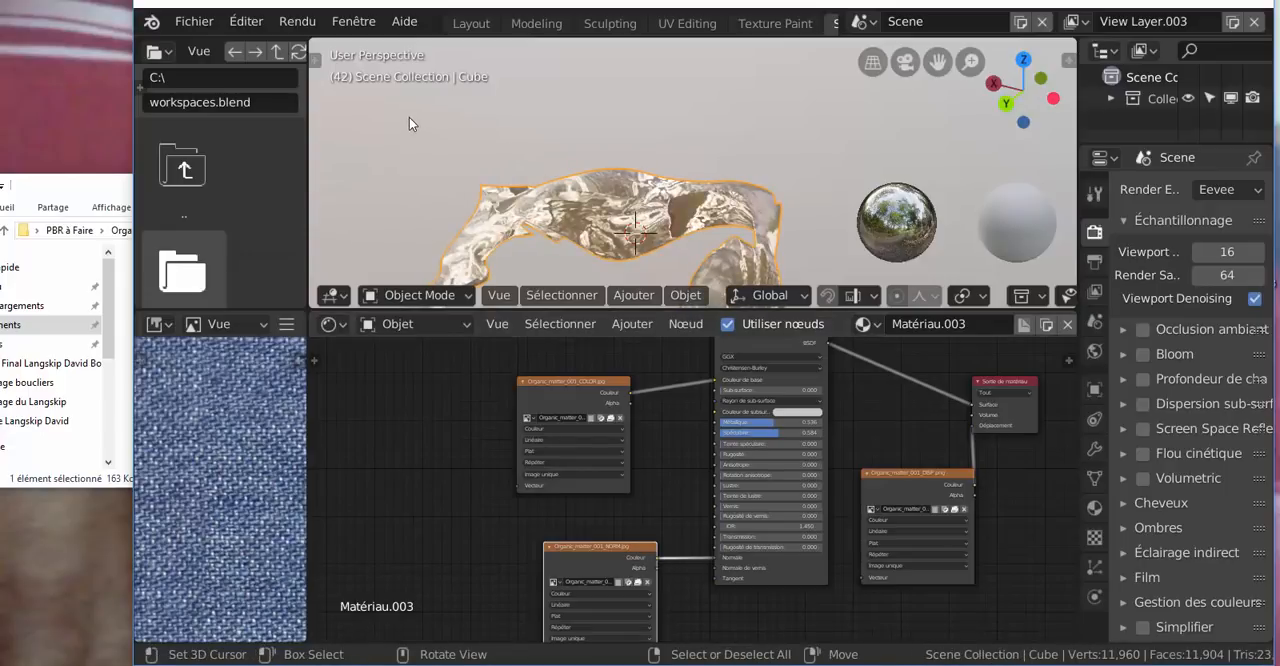
Add Organic_matter_001_OCC as an image texture node and move it up beside the COLOR node, on the side away from the BSDF
click(56, 191)
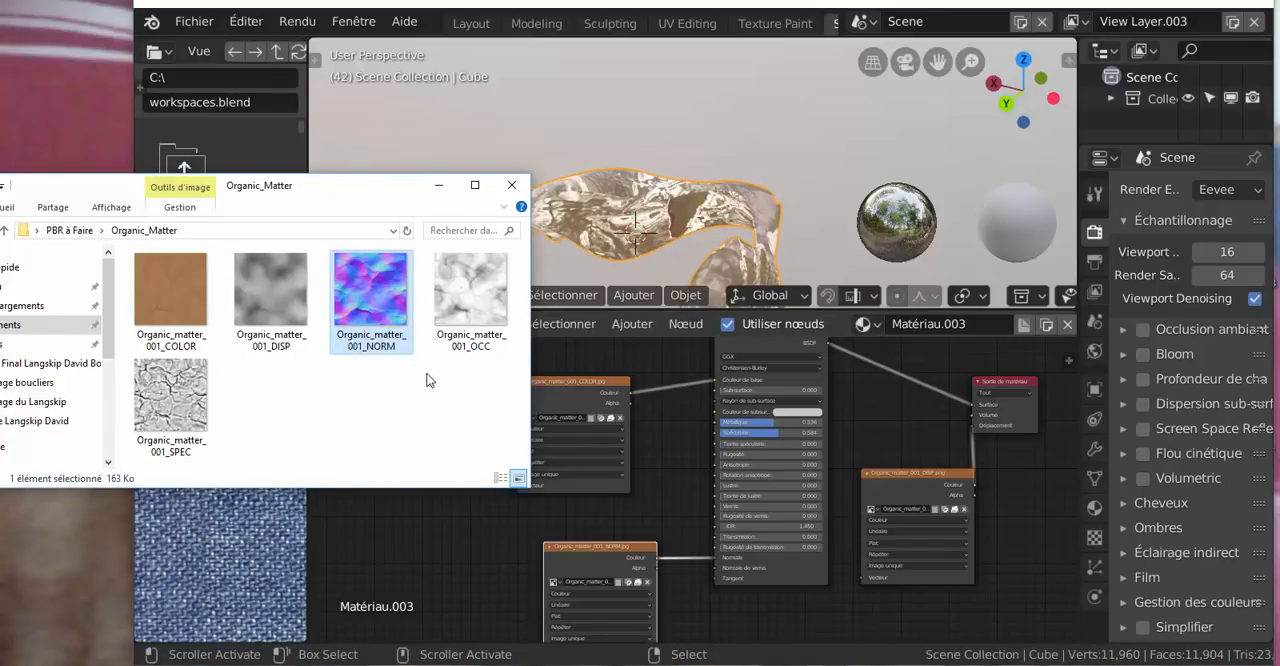
click(474, 314)
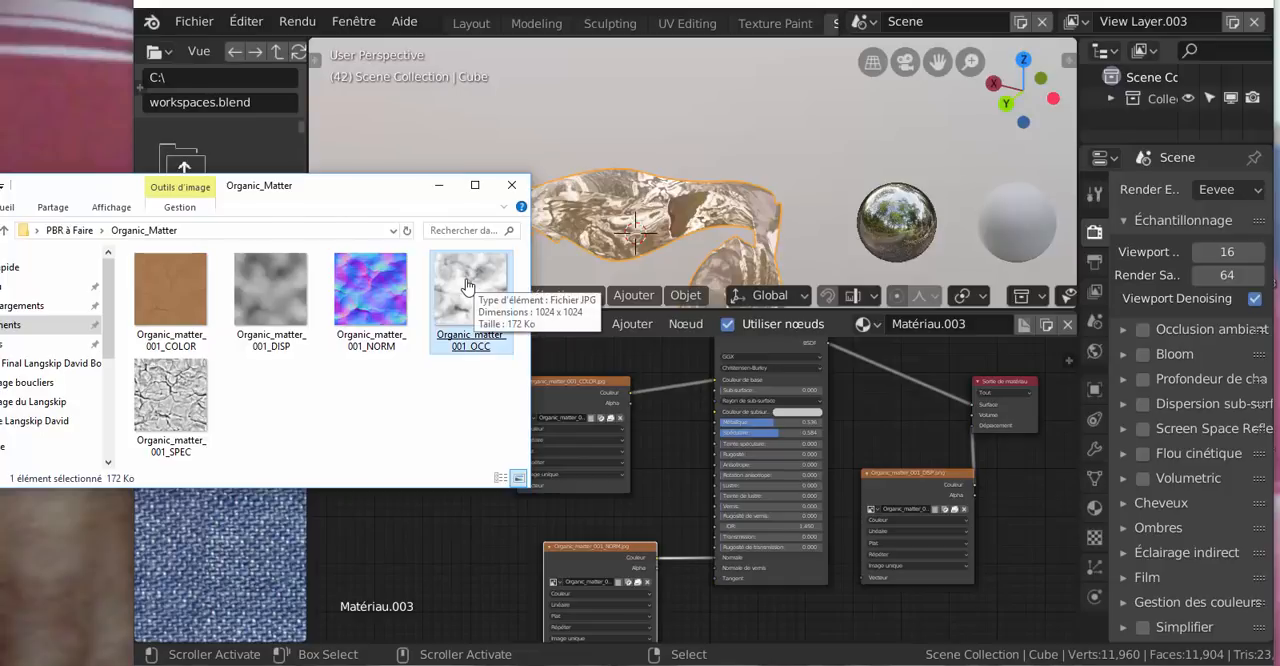
drag(466, 292, 450, 555)
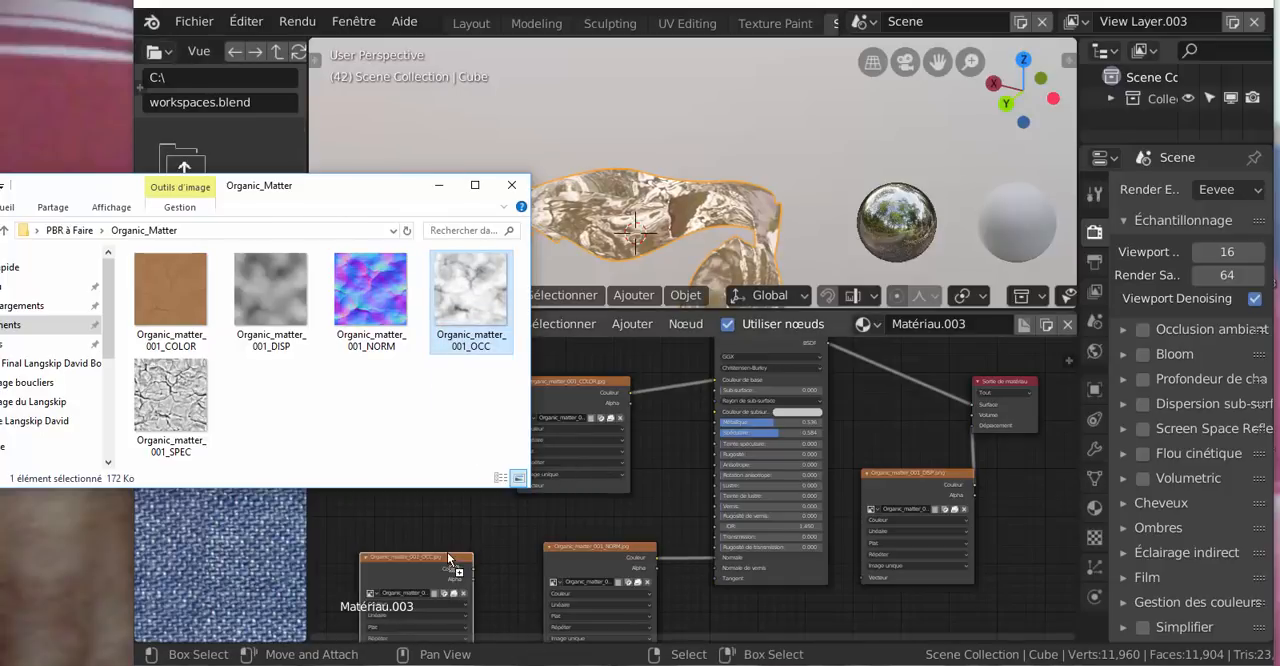
scroll(484, 531, down, 1)
click(491, 527)
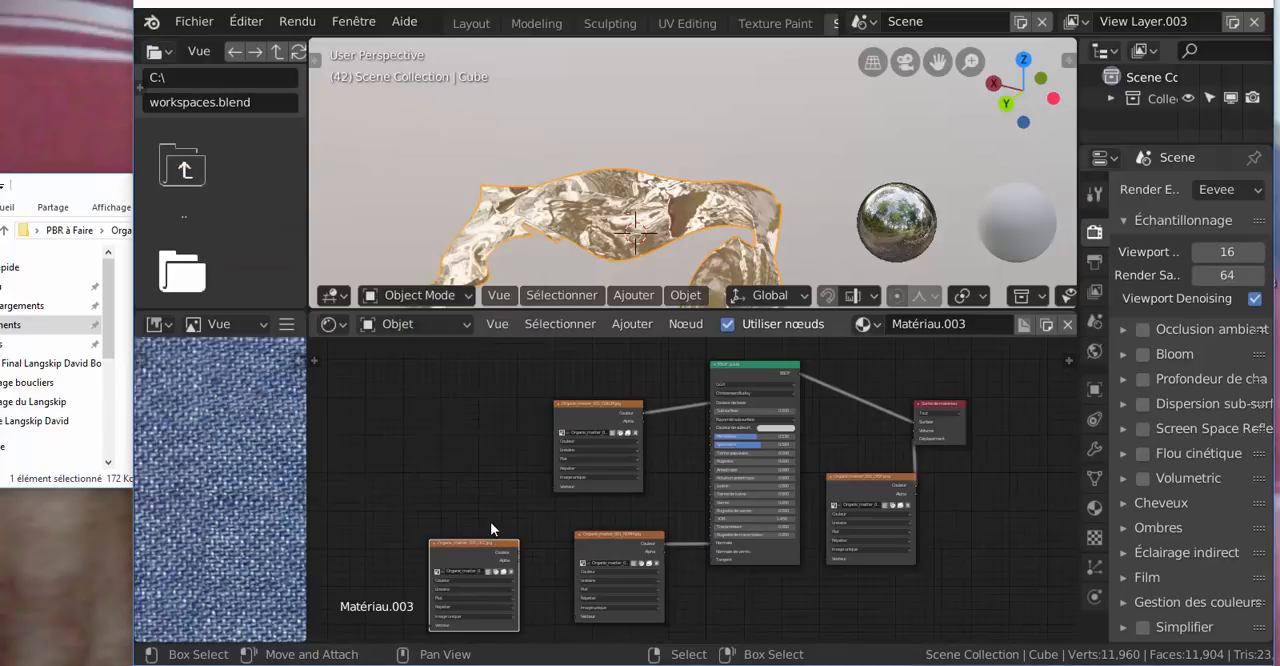
drag(485, 539, 493, 452)
scroll(725, 530, up, 2)
scroll(725, 536, up, 1)
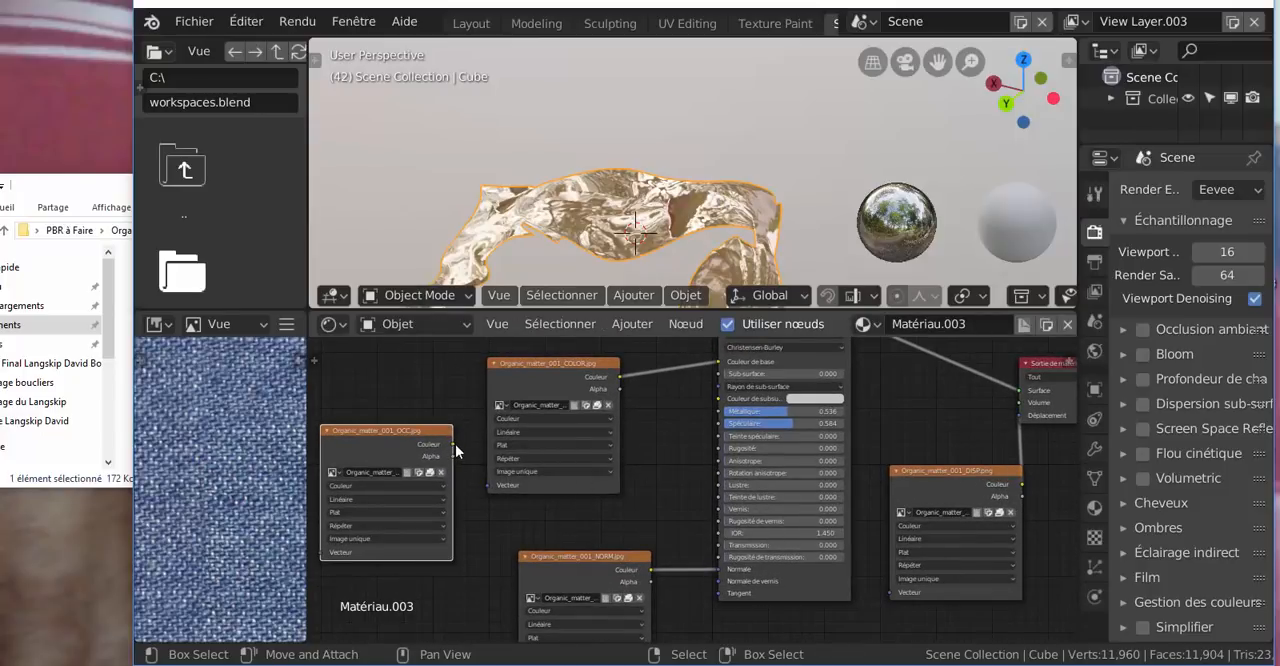
Connect the OCC node's Couleur output to the material output's Volume input and move the OCC node beside the DISP node
drag(453, 445, 1019, 403)
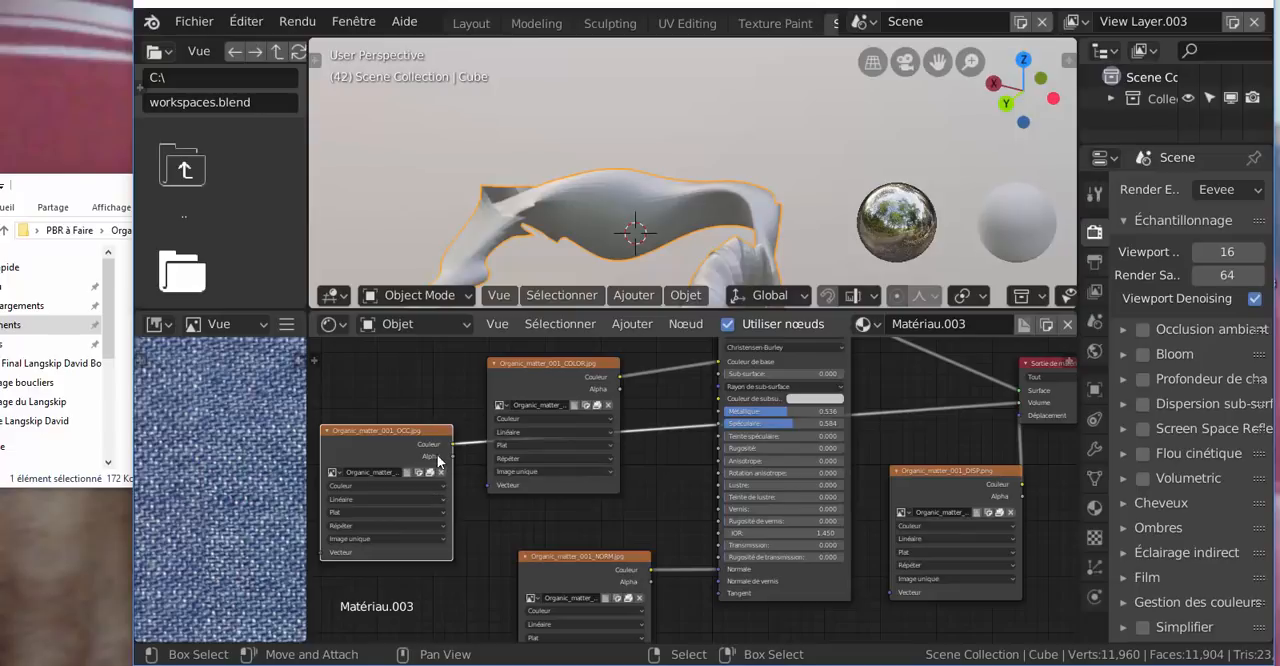
shift+right_click(497, 165)
scroll(408, 432, down, 1)
scroll(408, 432, down, 1)
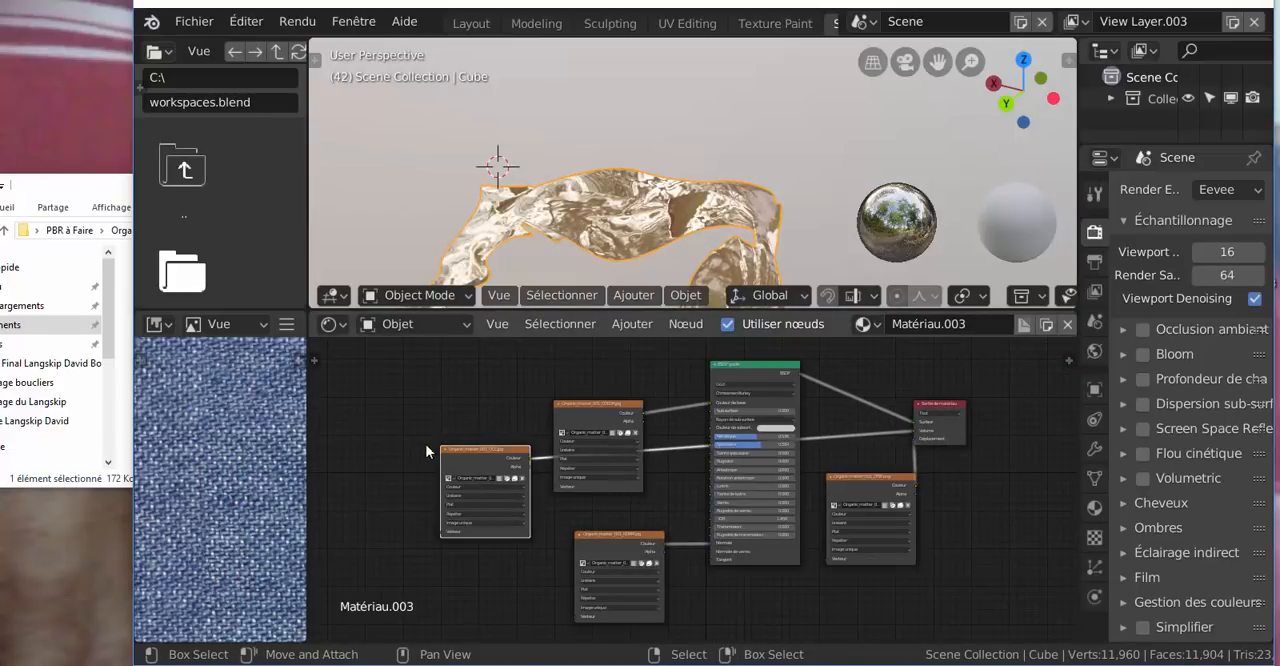
drag(469, 454, 963, 491)
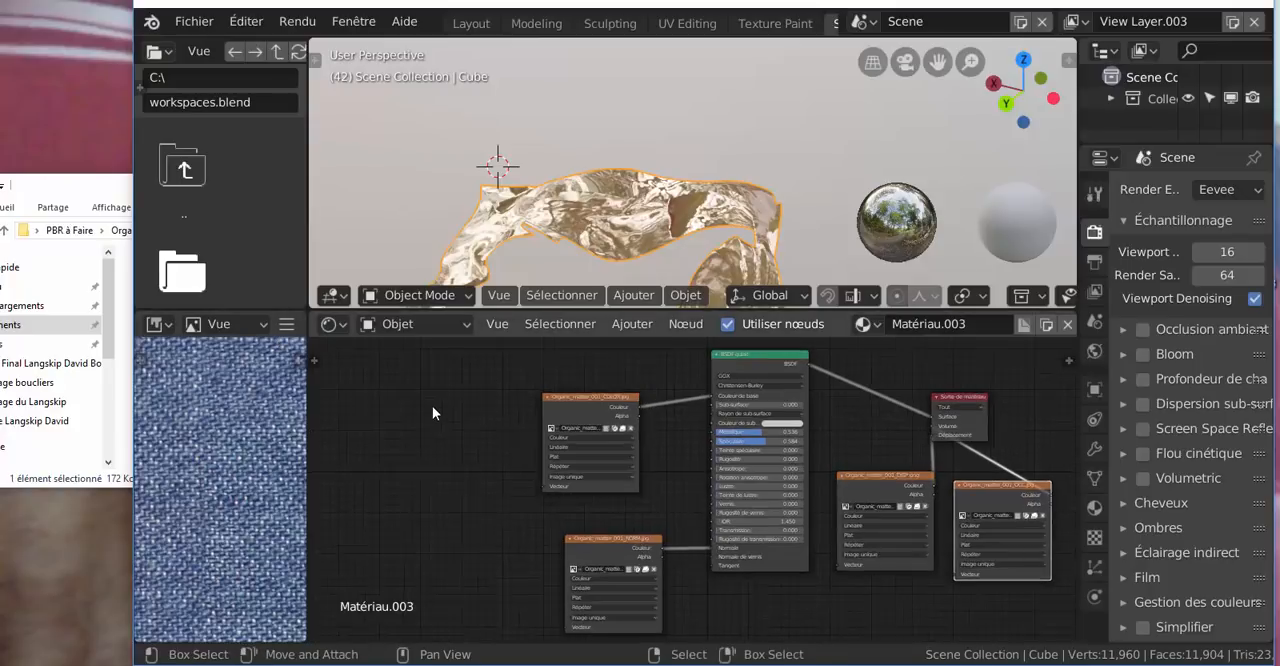
scroll(410, 406, up, 1)
View the Organic_matter_001_SPEC image and add it as an image texture node beside the NORM node
click(57, 193)
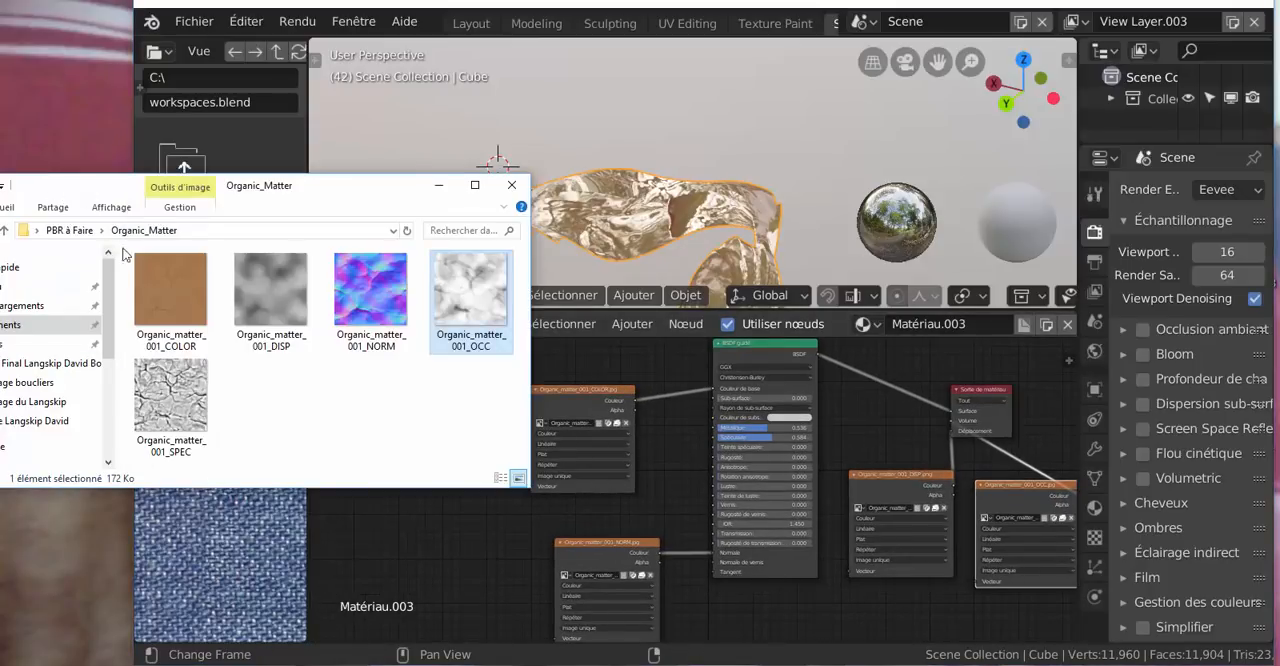
click(168, 390)
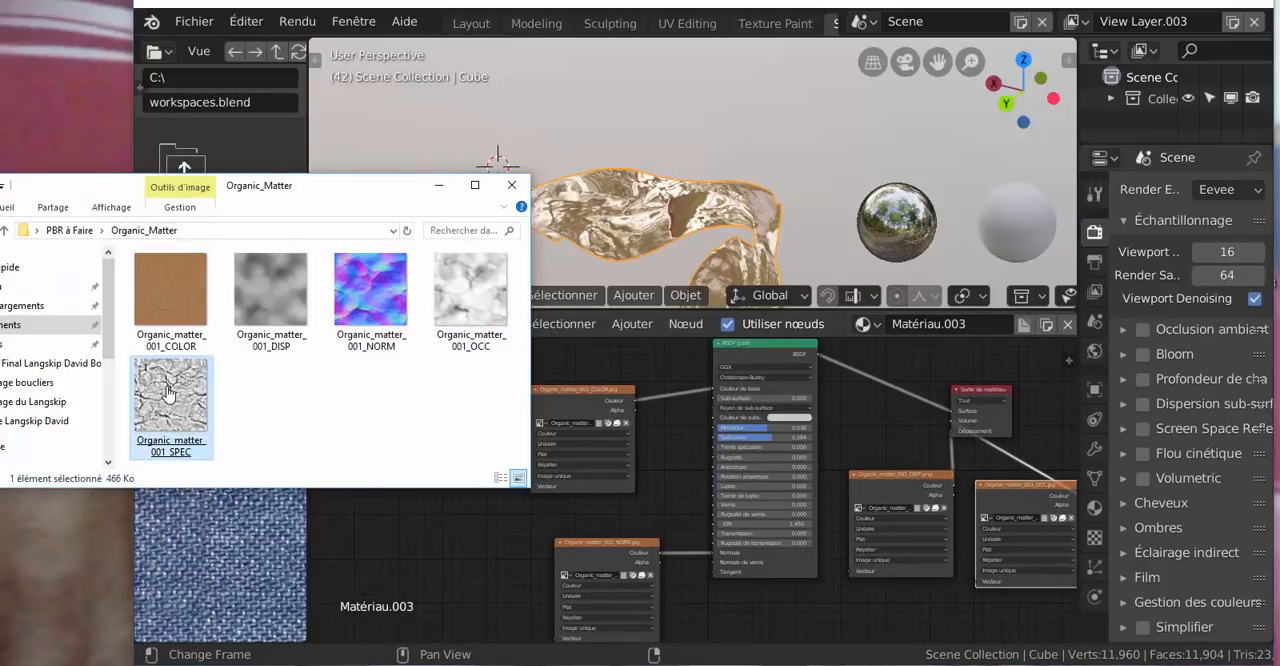
drag(175, 412, 460, 534)
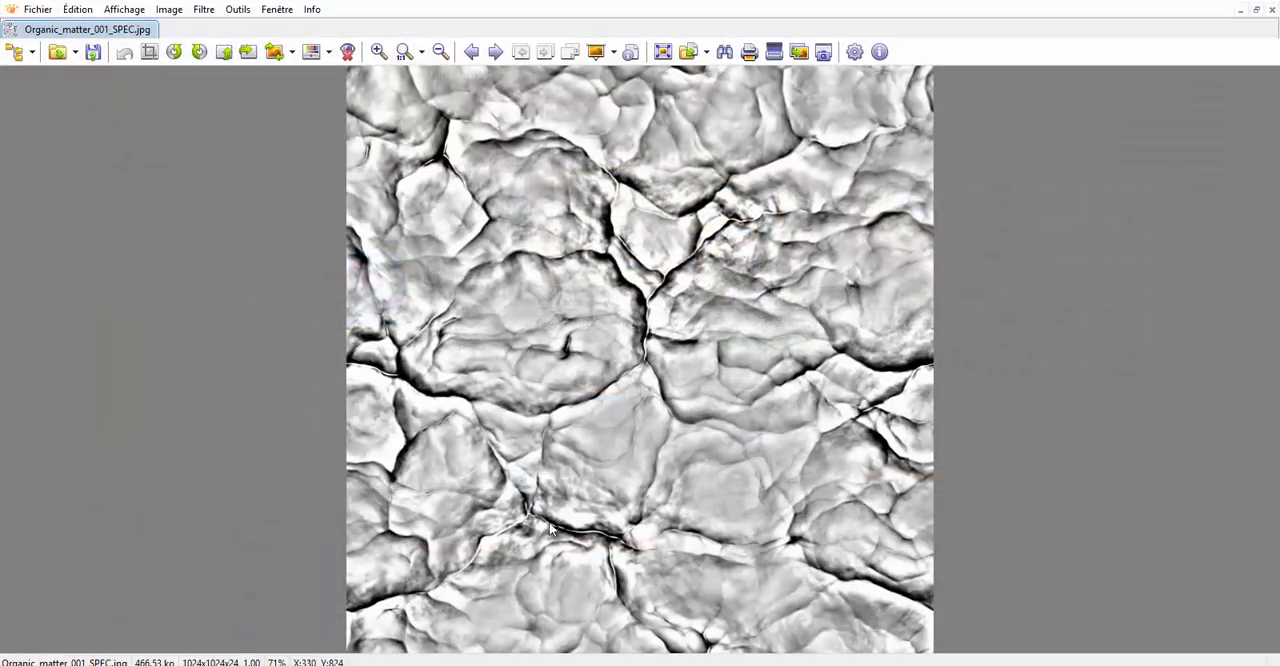
click(1268, 7)
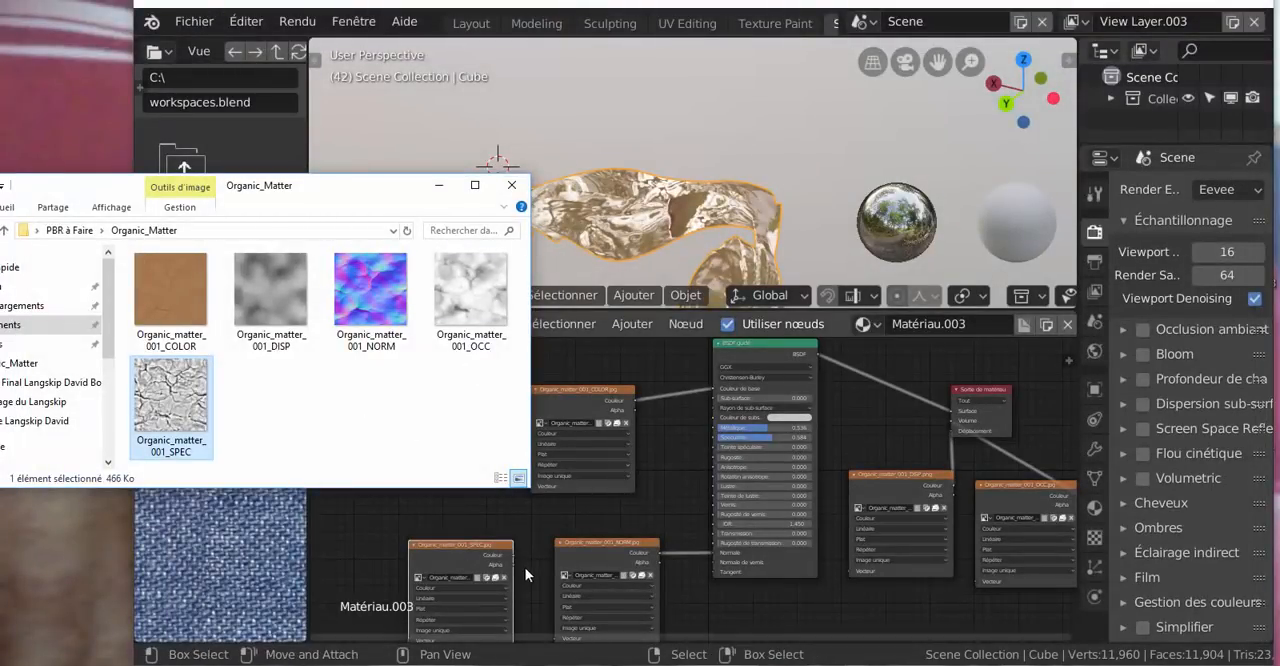
Set the BSDF's Métallique and Spéculaire to 0.000 and connect the SPEC node's Couleur output to Spéculaire
drag(512, 553, 695, 472)
drag(770, 437, 719, 427)
scroll(673, 460, up, 3)
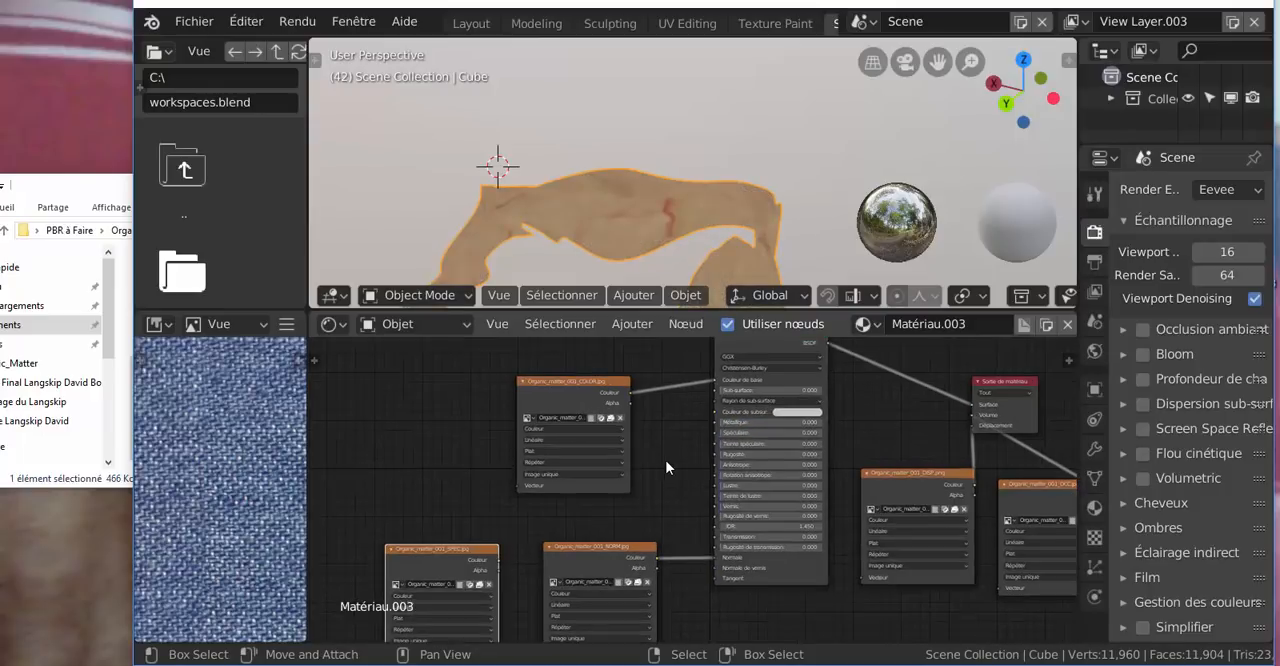
middle_drag(673, 467, 674, 417)
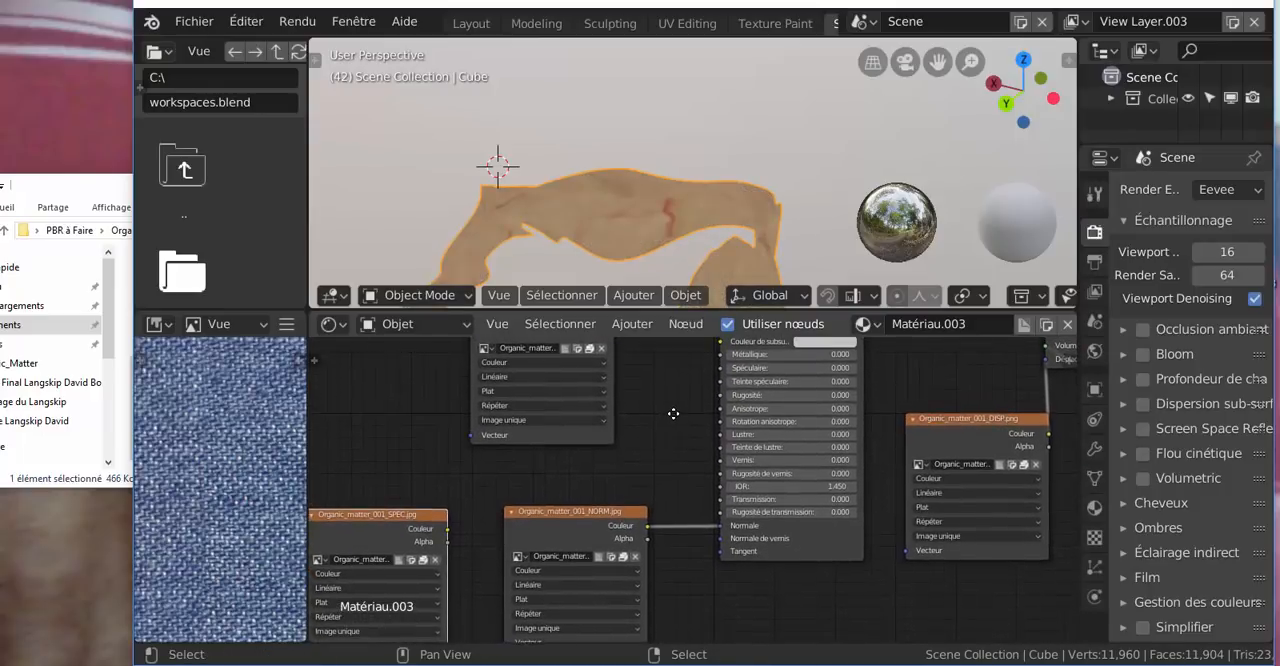
drag(449, 531, 691, 407)
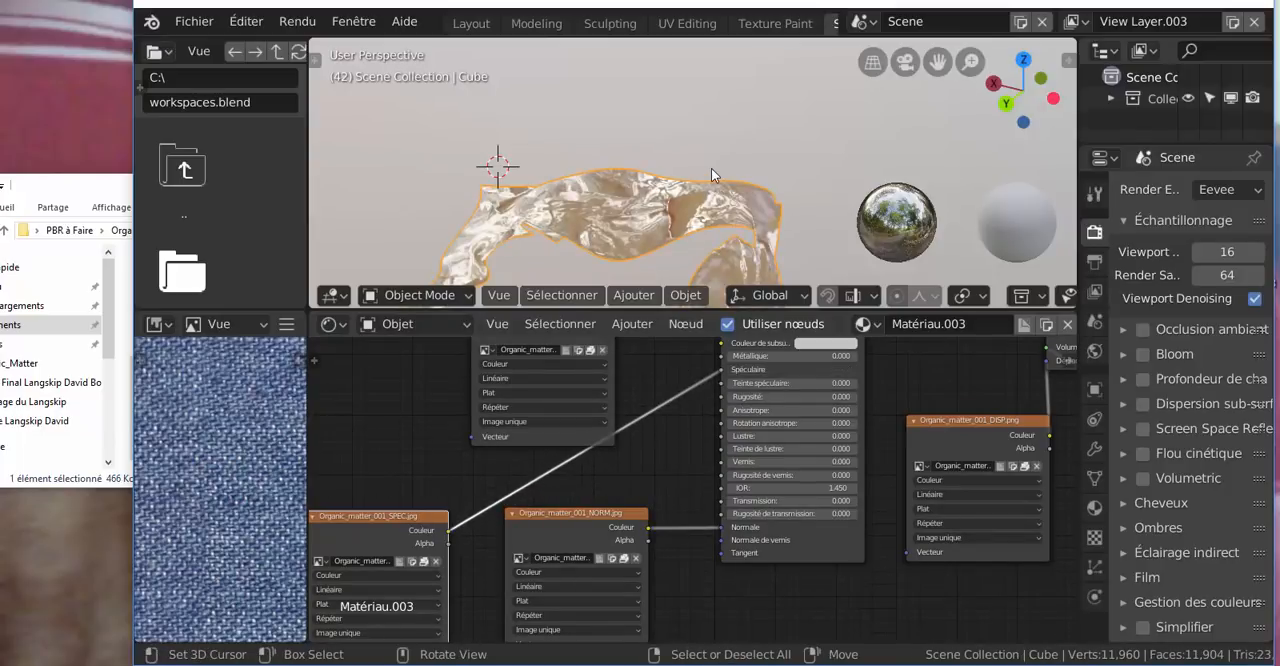
Examine the organic material on the mesh from another angle and close the Organic_Matter texture folder
scroll(693, 208, down, 4)
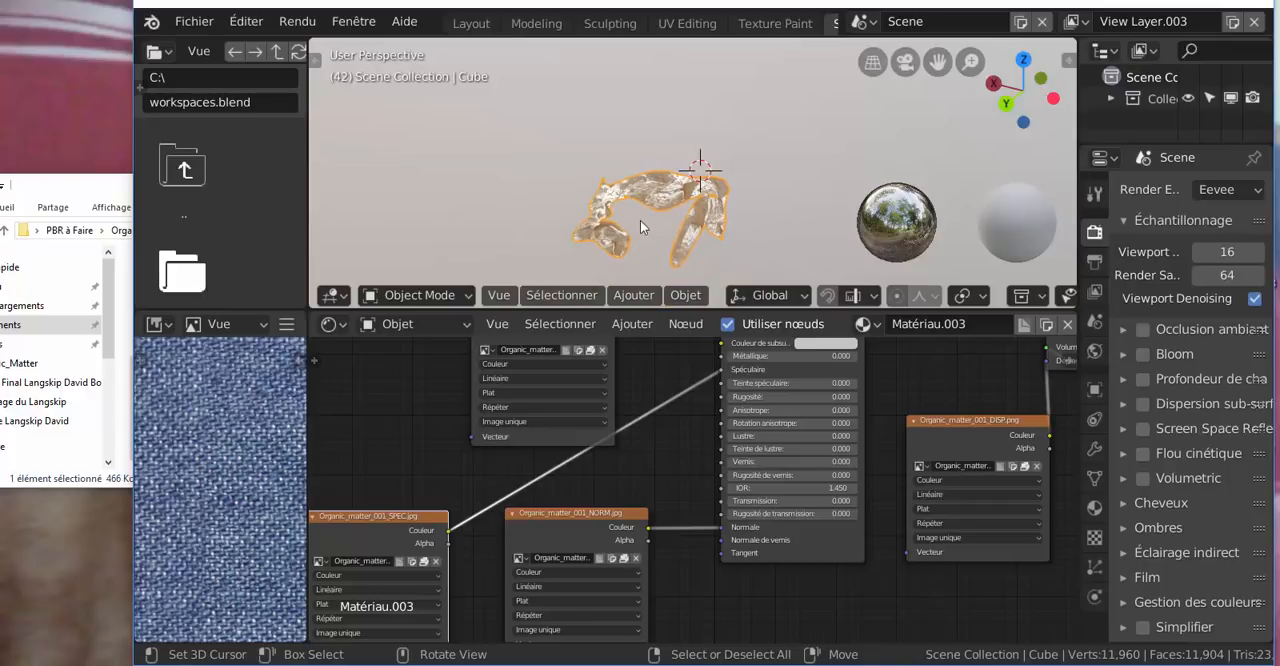
middle_drag(643, 223, 630, 200)
scroll(697, 236, up, 2)
scroll(573, 212, up, 2)
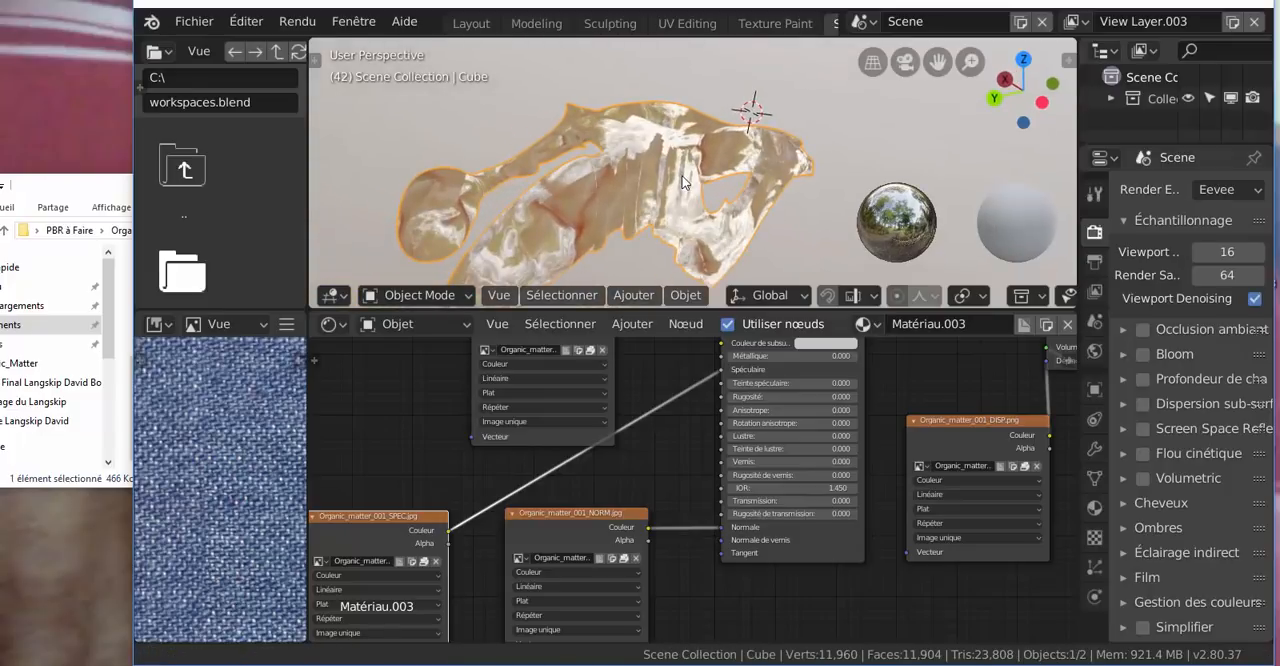
click(80, 190)
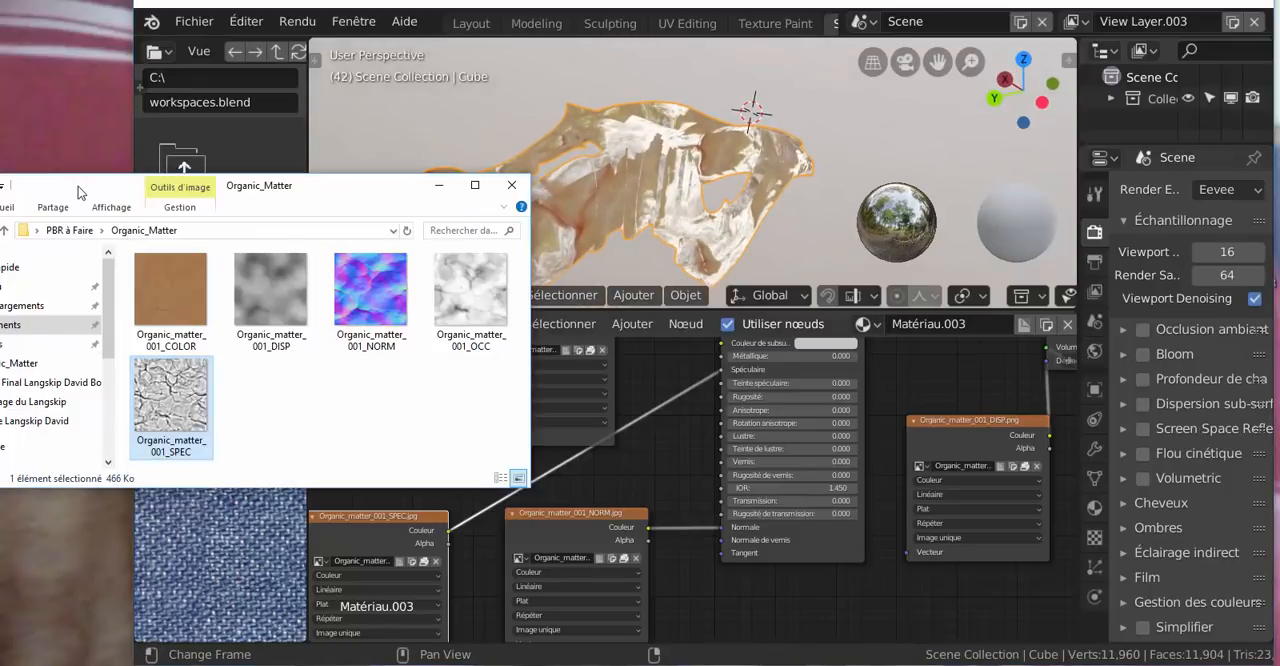
click(171, 280)
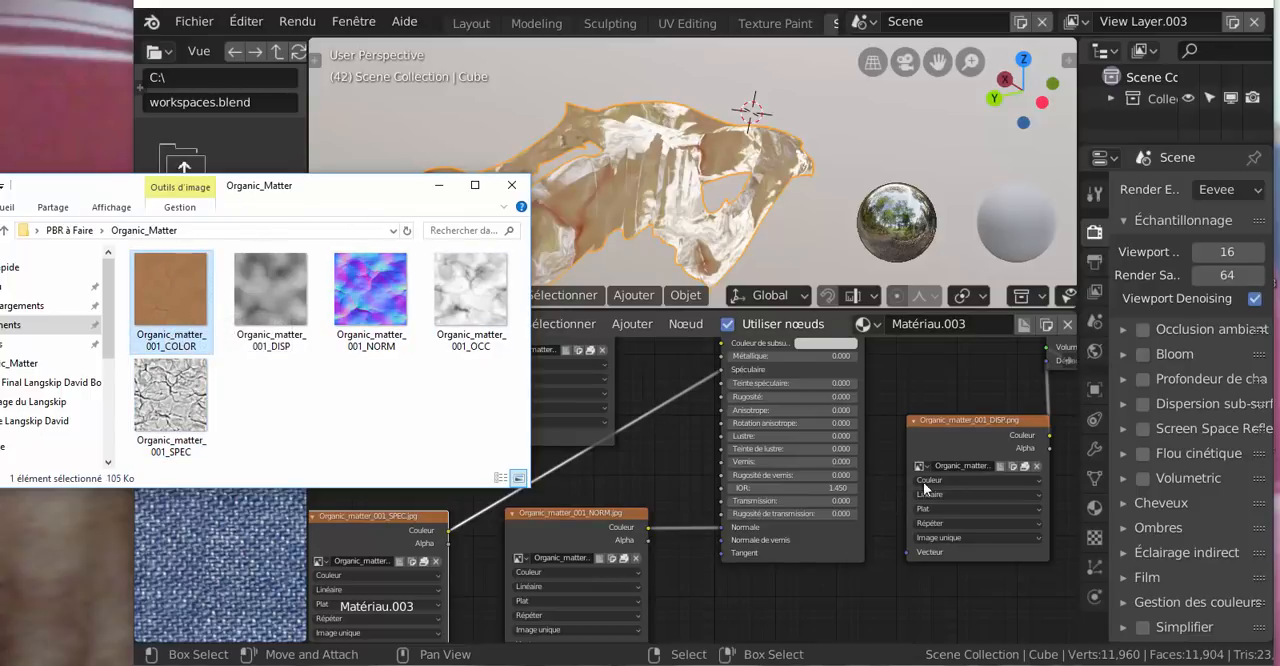
scroll(923, 482, down, 2)
click(513, 187)
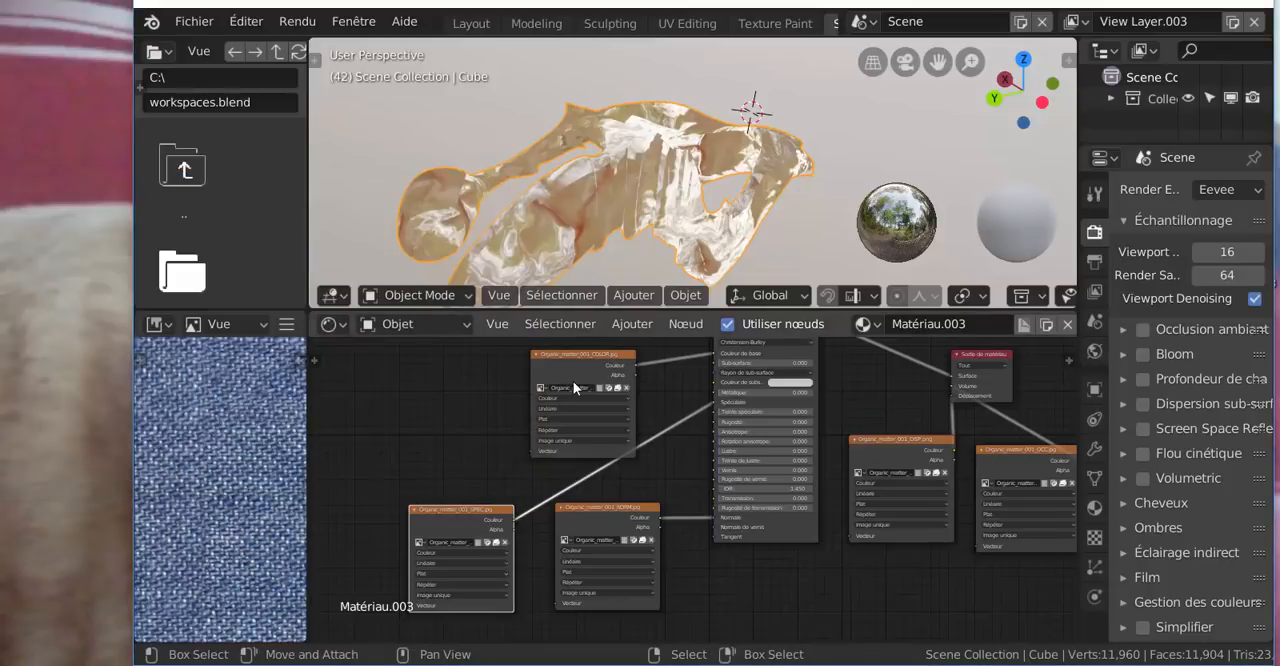
Delete the DISP, OCC, COLOR, NORM and SPEC organic matter image texture nodes from the material
scroll(609, 395, down, 4)
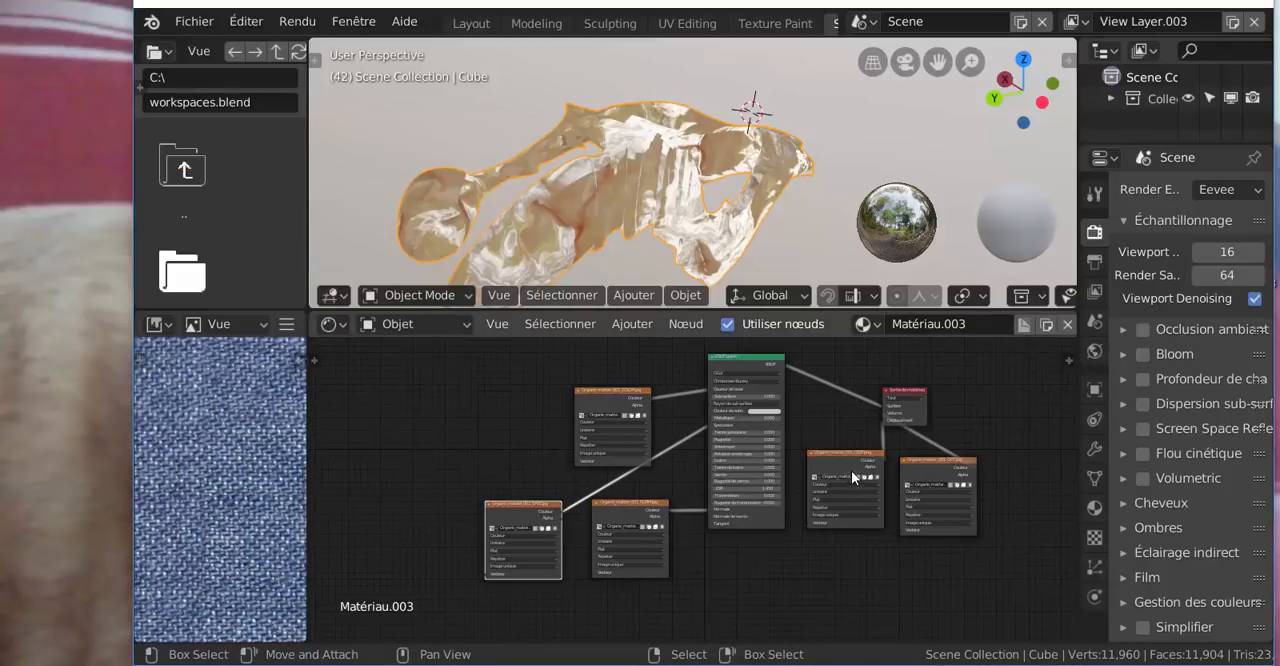
click(846, 458)
key(Delete)
click(936, 470)
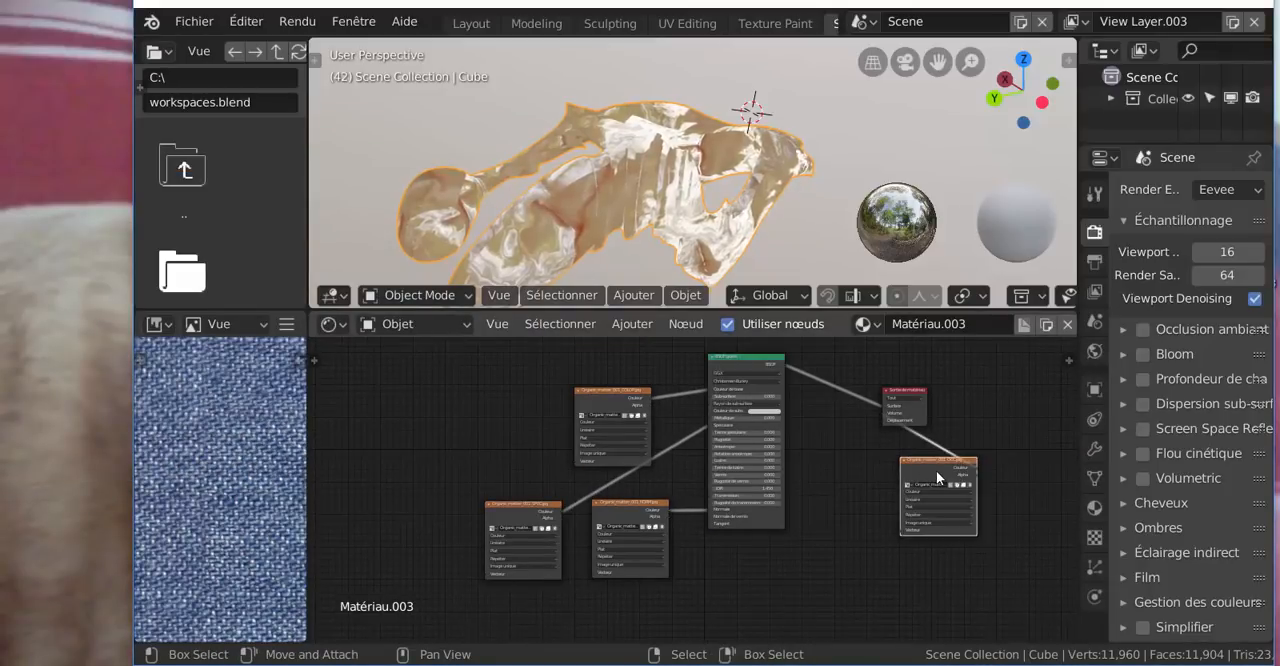
key(Delete)
click(594, 408)
key(Delete)
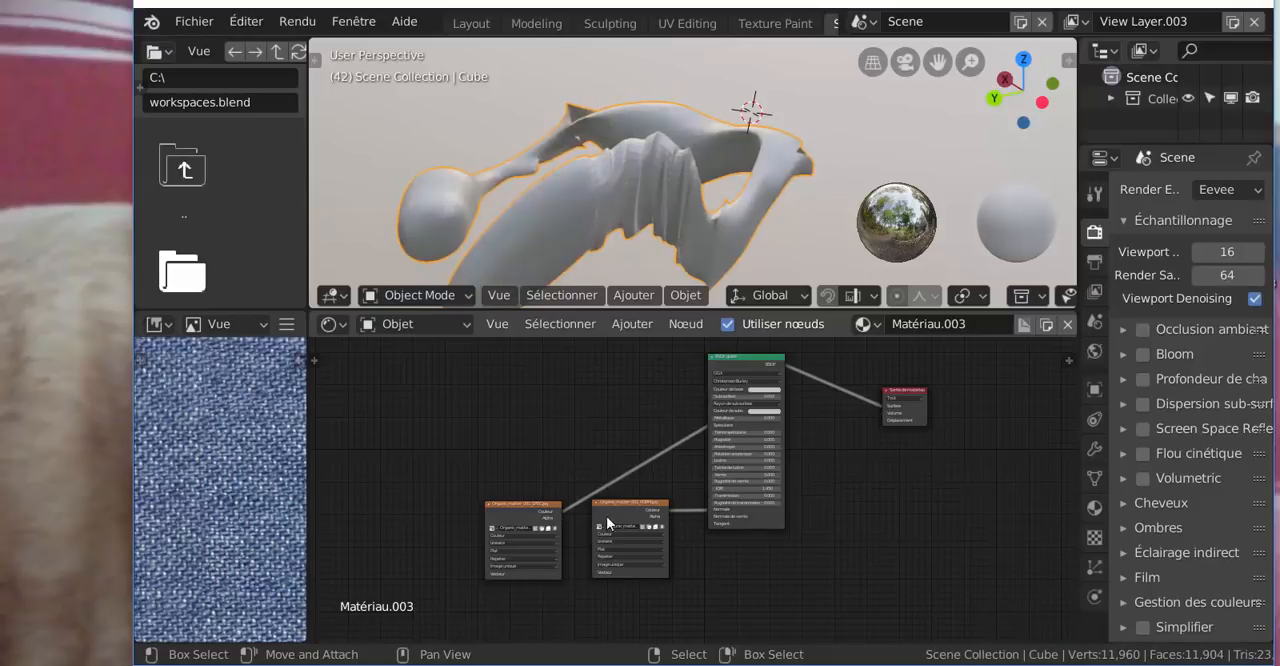
click(615, 522)
key(Delete)
click(514, 514)
key(Delete)
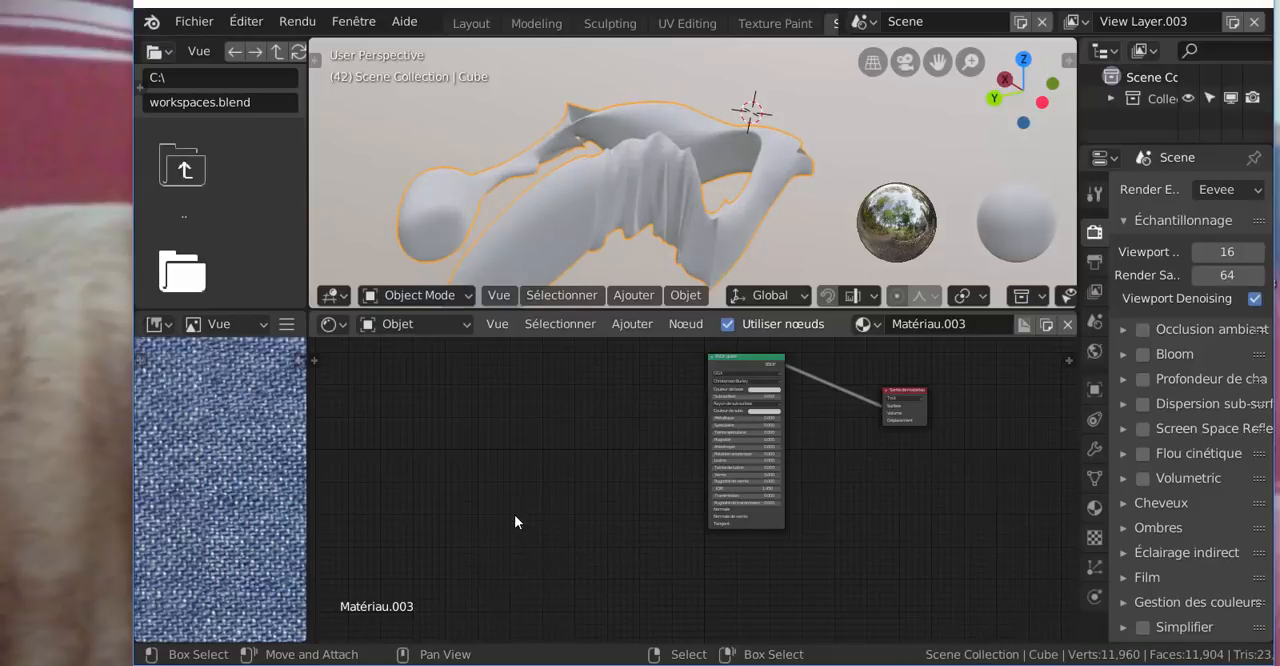
Add Brain_Matter_001_COLOR from the cerveau folder as an image texture node and connect its Couleur output to Couleur de base
click(354, 21)
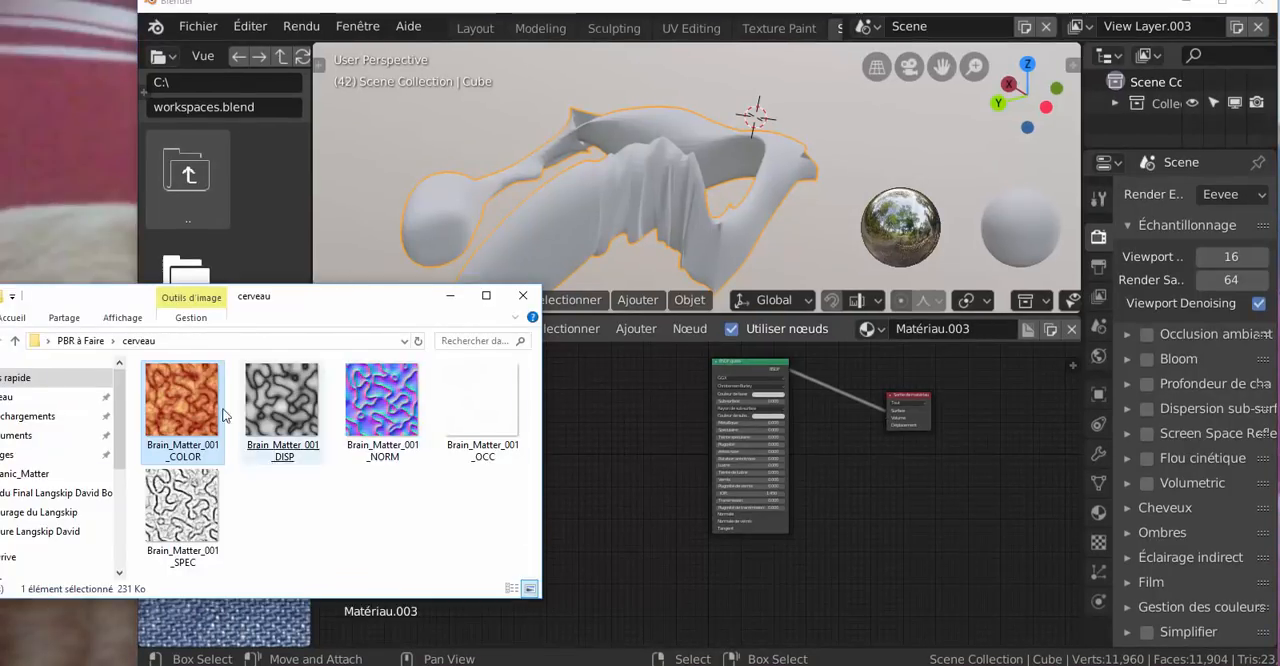
drag(205, 415, 624, 423)
scroll(670, 440, up, 2)
middle_drag(675, 437, 717, 482)
scroll(715, 459, up, 4)
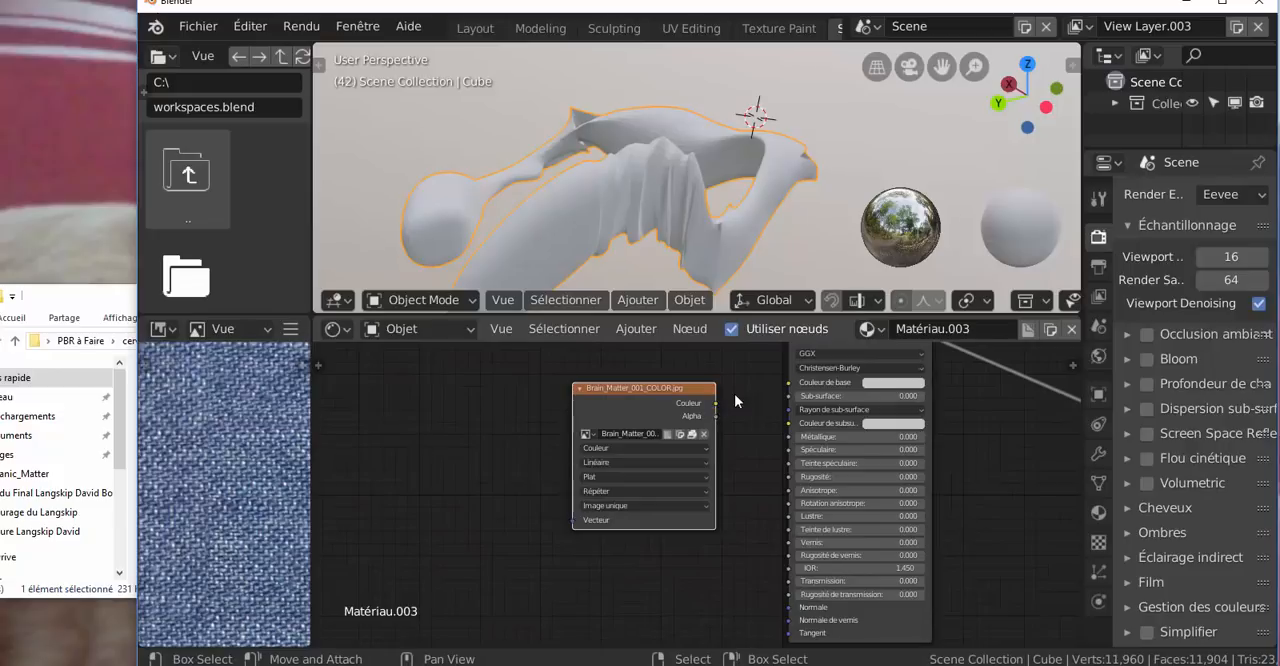
drag(716, 403, 788, 382)
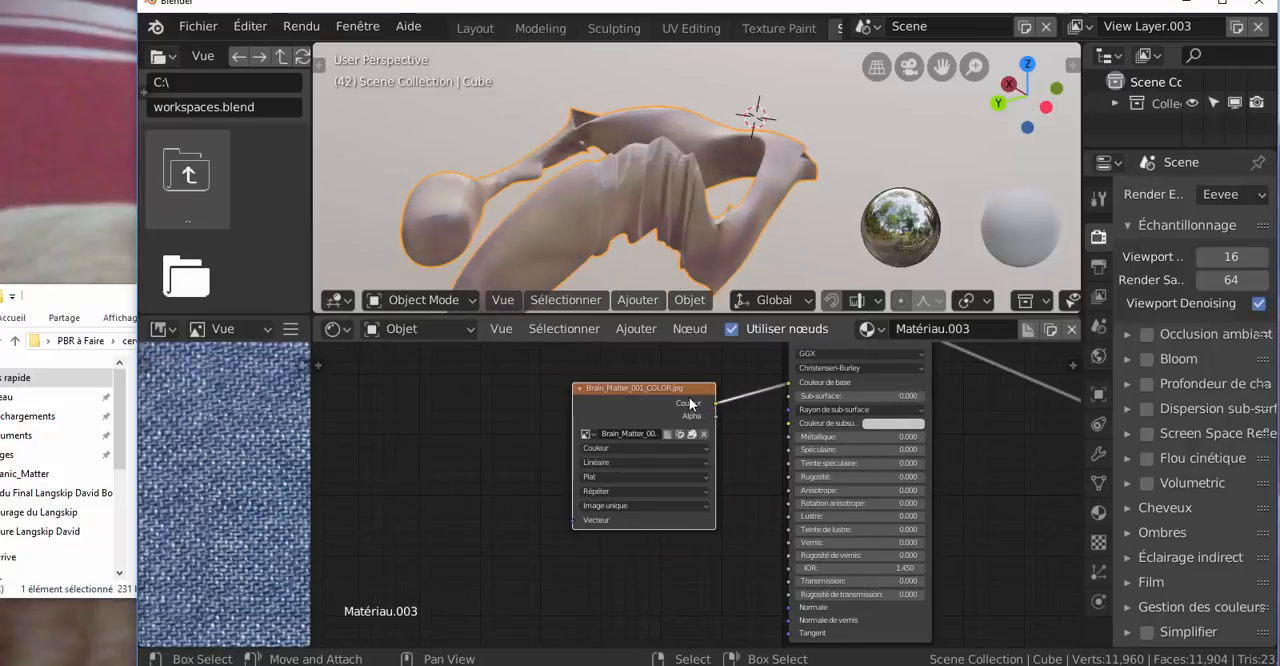
drag(649, 388, 648, 364)
Add Brain_Matter_001_DISP as an image texture node below the material output and connect its Couleur output to Déplacement
click(86, 308)
click(290, 426)
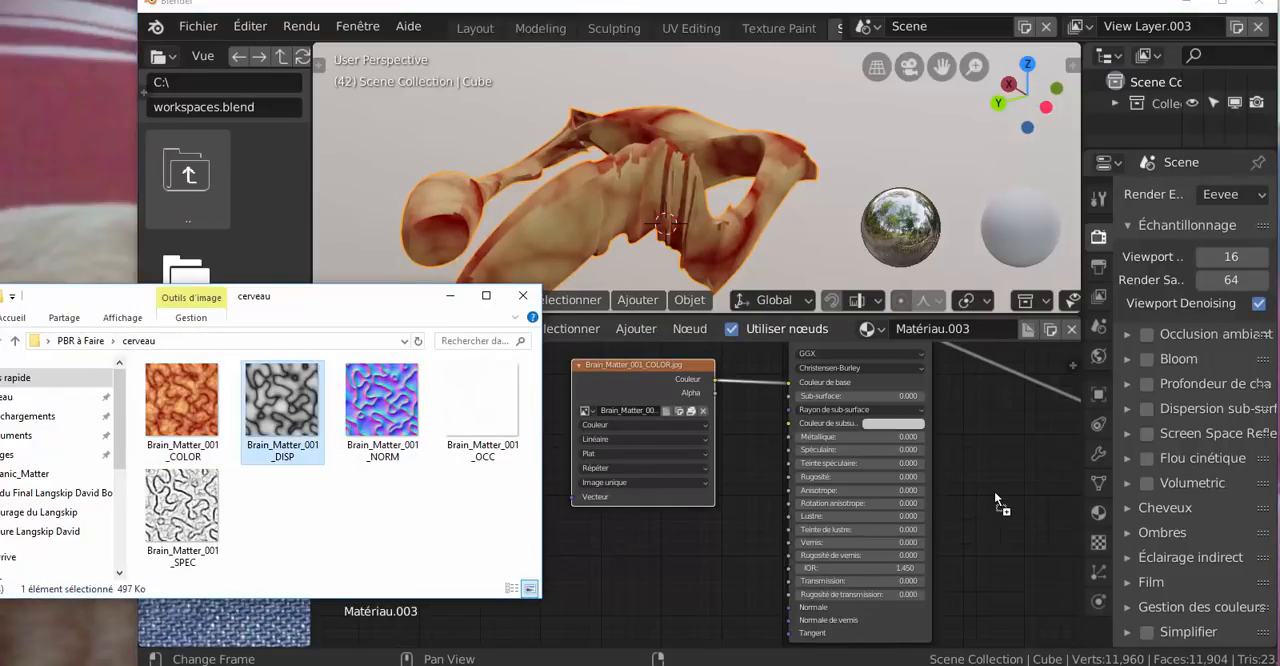
drag(994, 491, 994, 491)
middle_drag(998, 499, 705, 488)
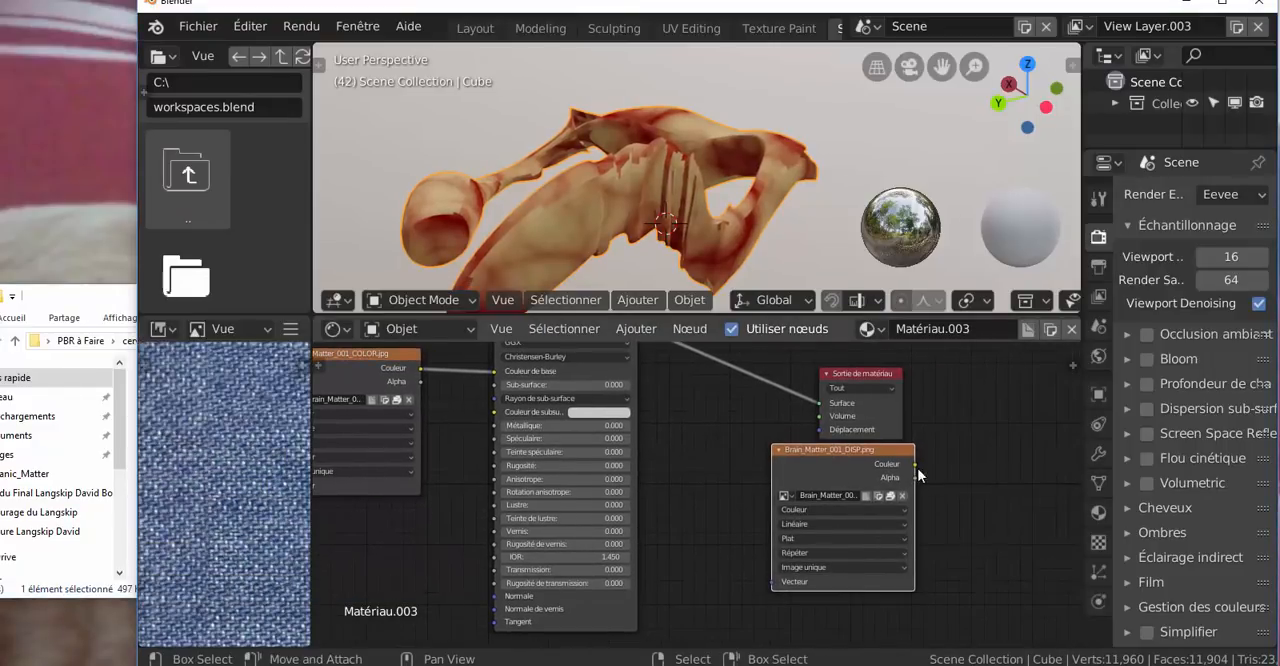
drag(914, 466, 925, 441)
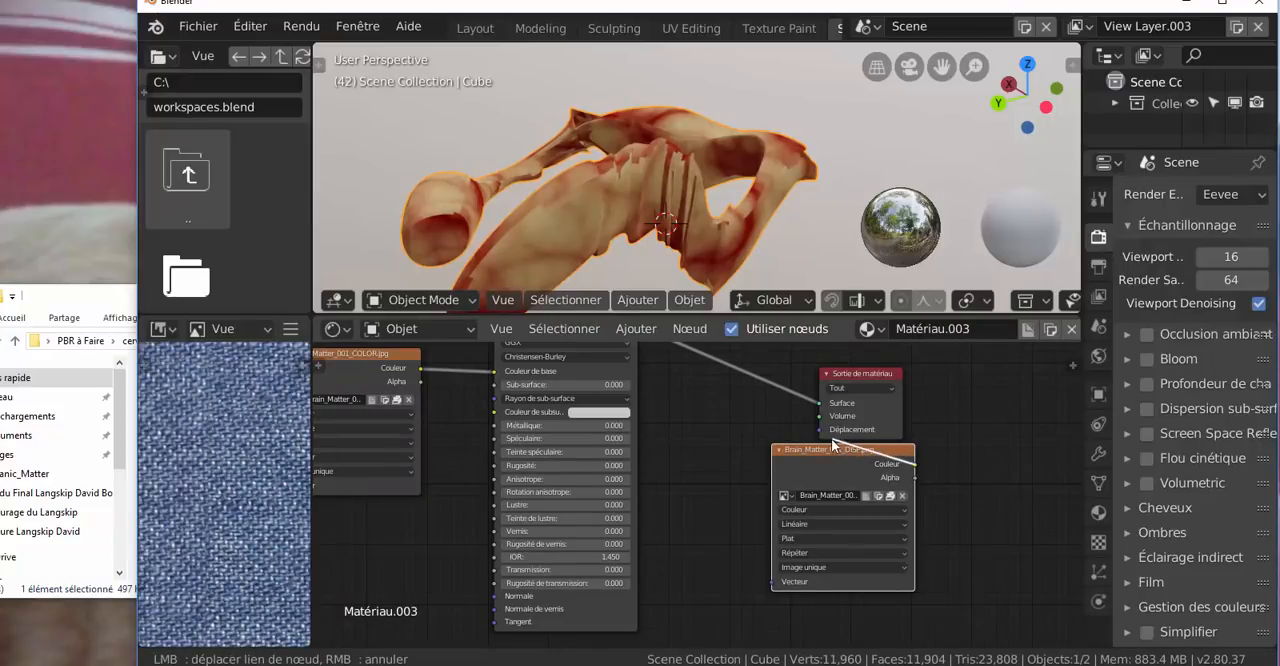
drag(831, 438, 819, 429)
key(Home)
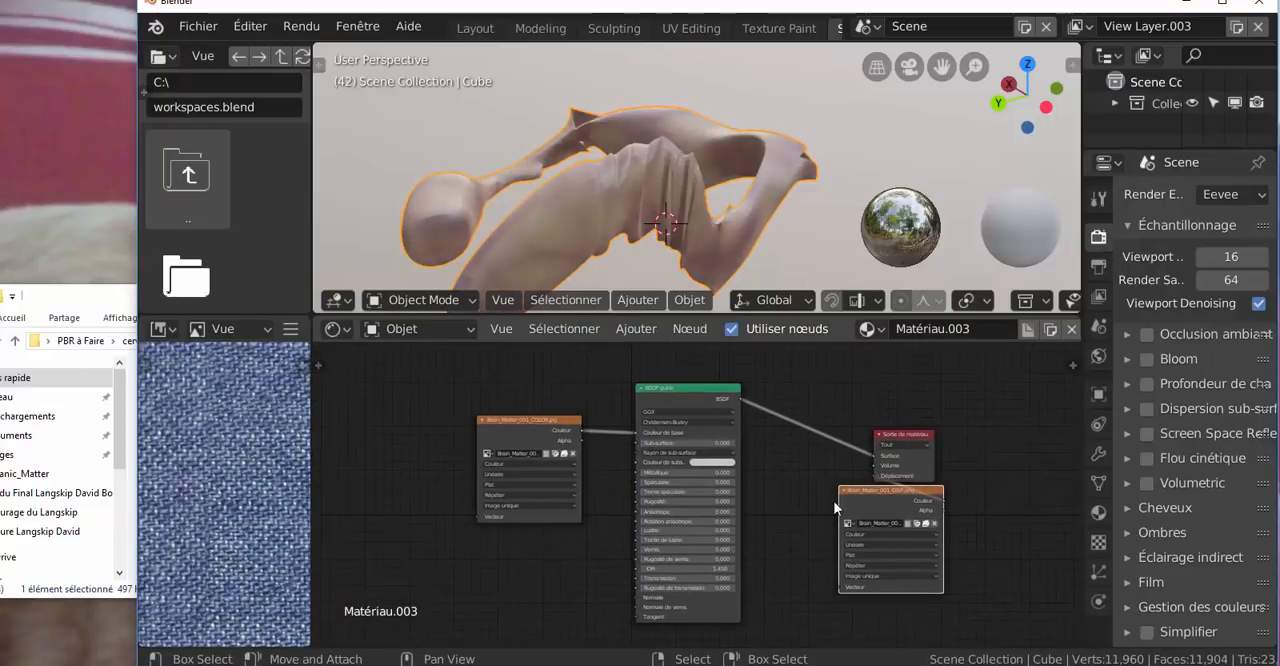
shift+right_click(840, 187)
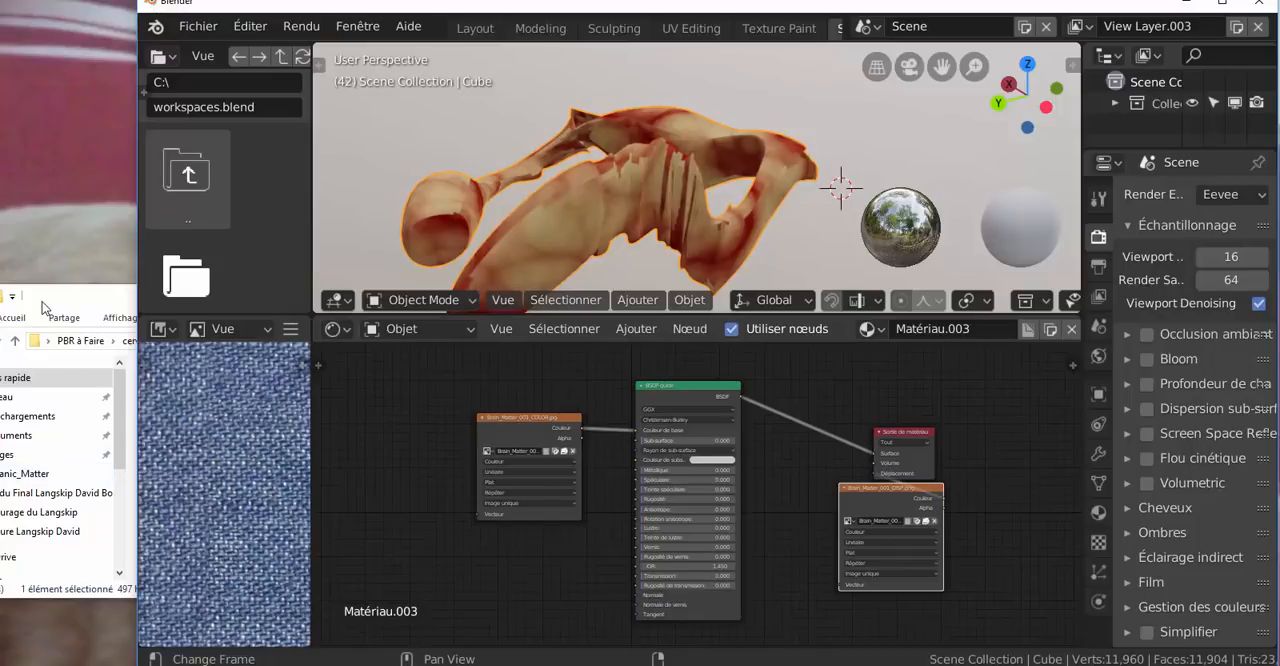
View the Brain_Matter_001_NORM image and add it to the material as an image texture node
click(42, 302)
click(381, 406)
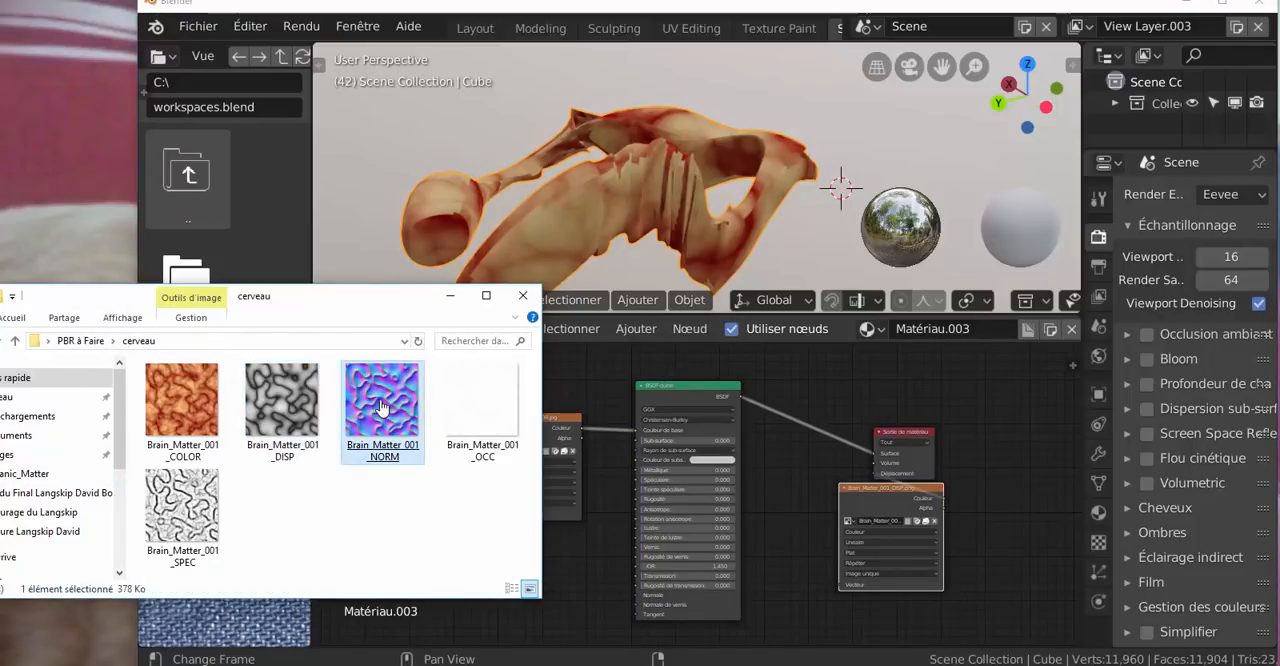
double_click(381, 406)
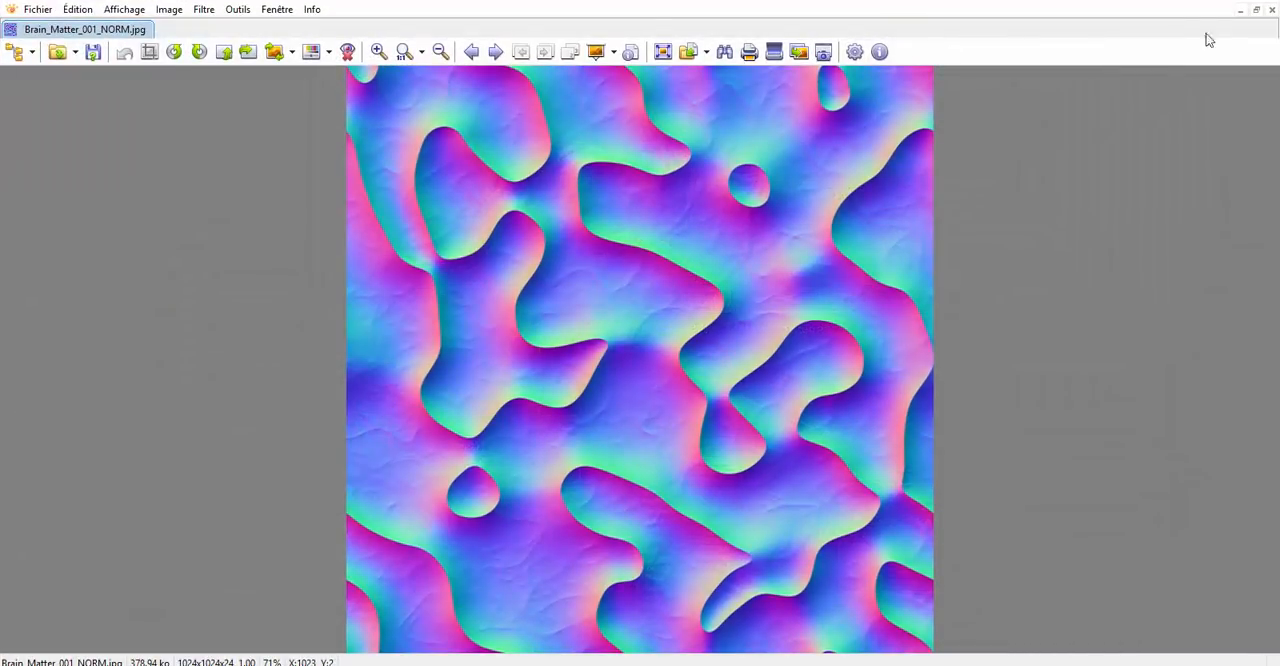
click(1259, 1)
drag(396, 380, 598, 440)
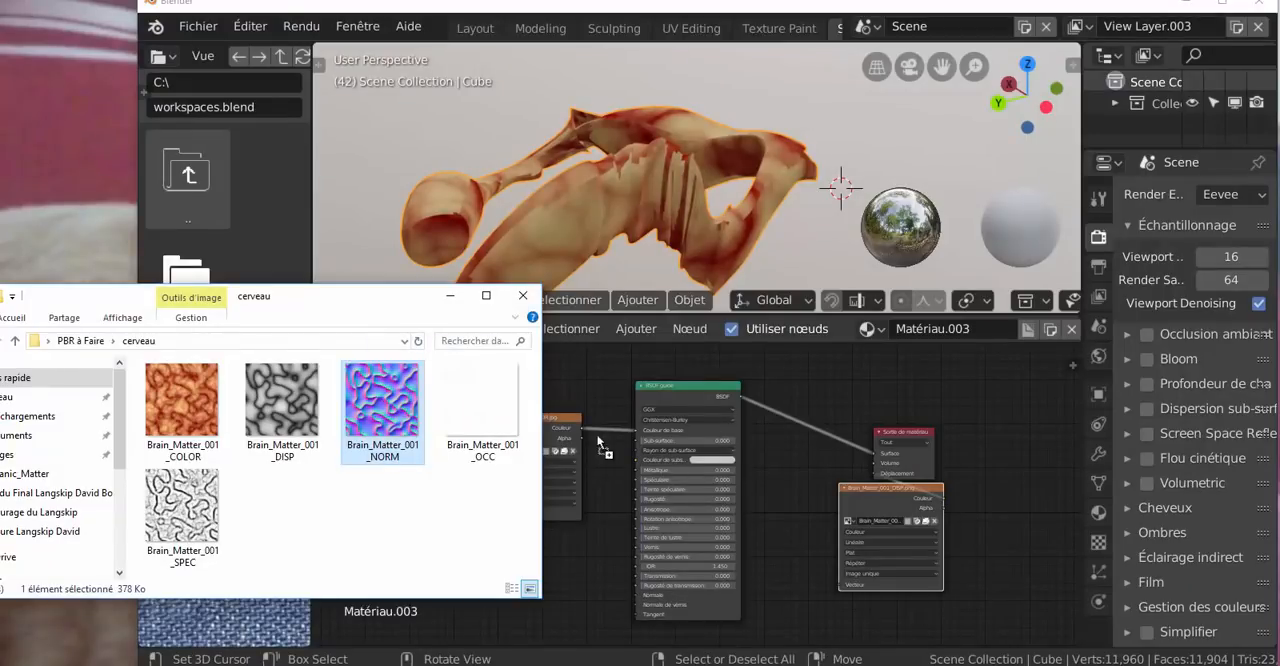
drag(599, 567, 583, 573)
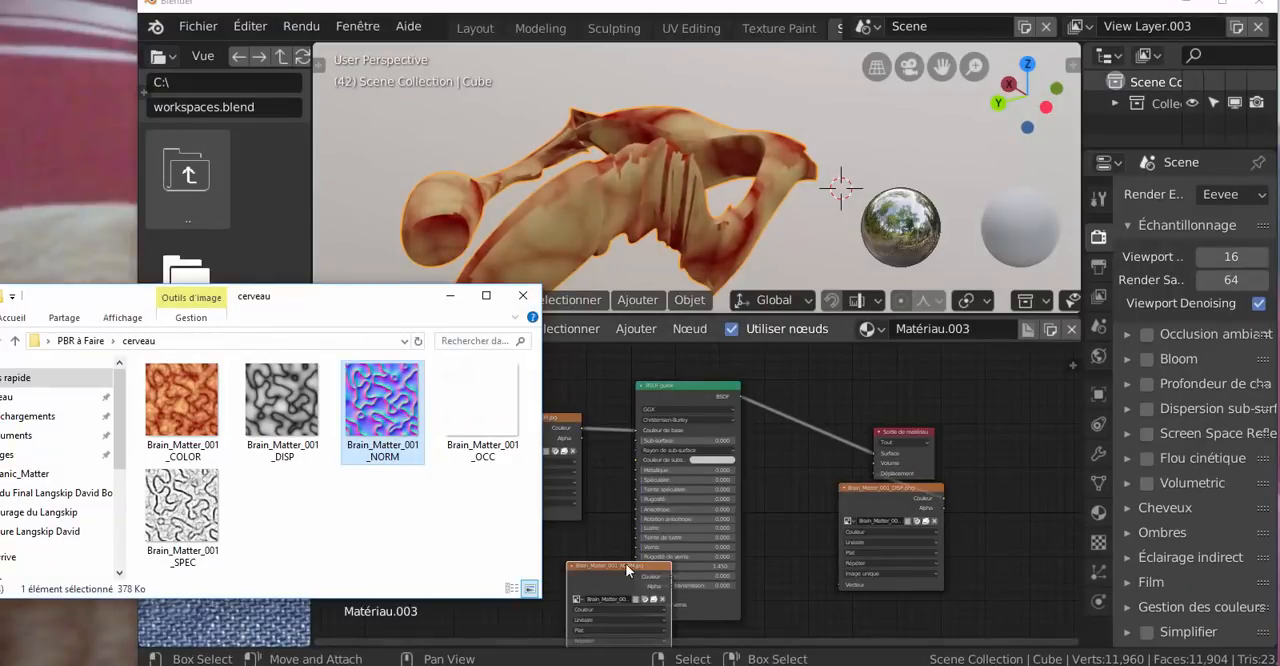
Move the brain NORM node below the COLOR node and connect its Couleur output to the BSDF's Normale input
scroll(860, 391, down, 4)
middle_drag(890, 384, 989, 330)
drag(745, 555, 676, 547)
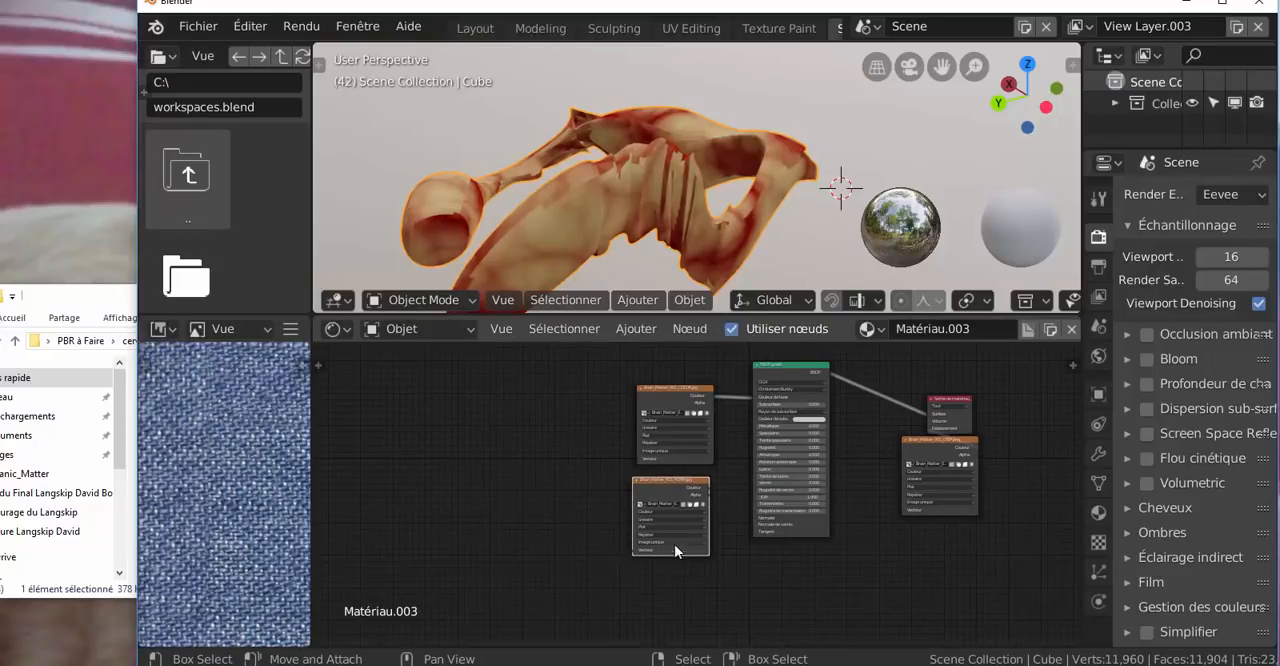
scroll(681, 542, up, 3)
mouse_move(728, 485)
mouse_down()
mouse_move(778, 536)
mouse_move(795, 536)
mouse_up()
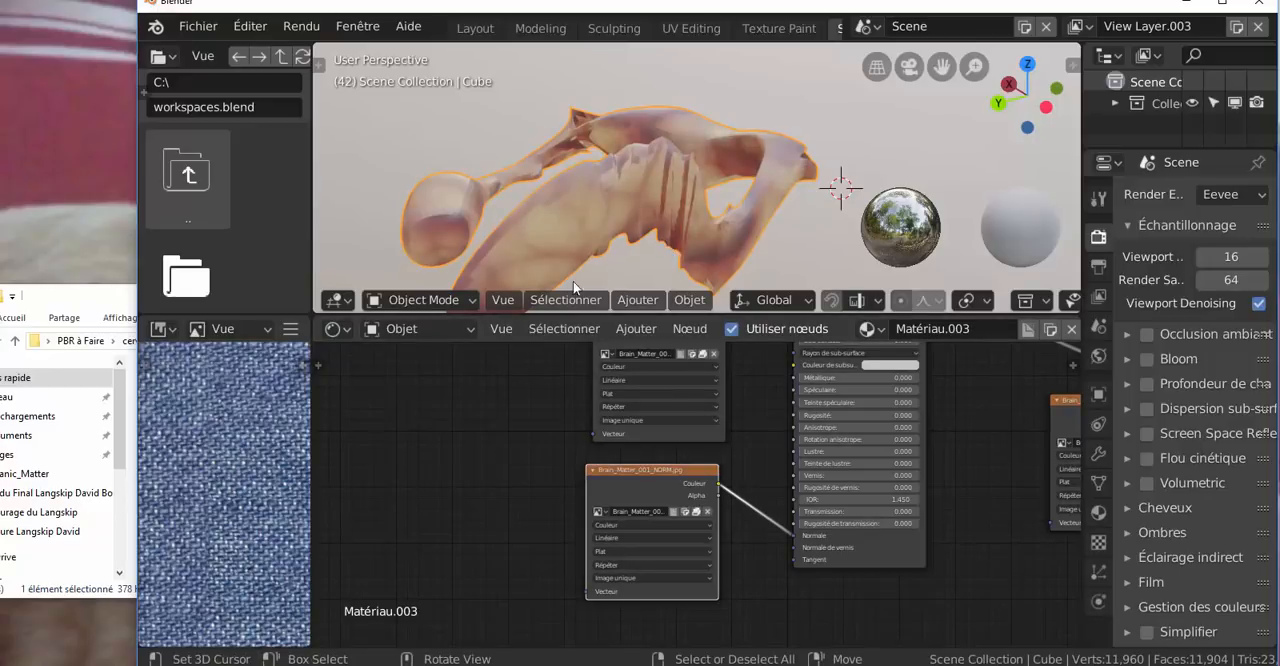
click(668, 238)
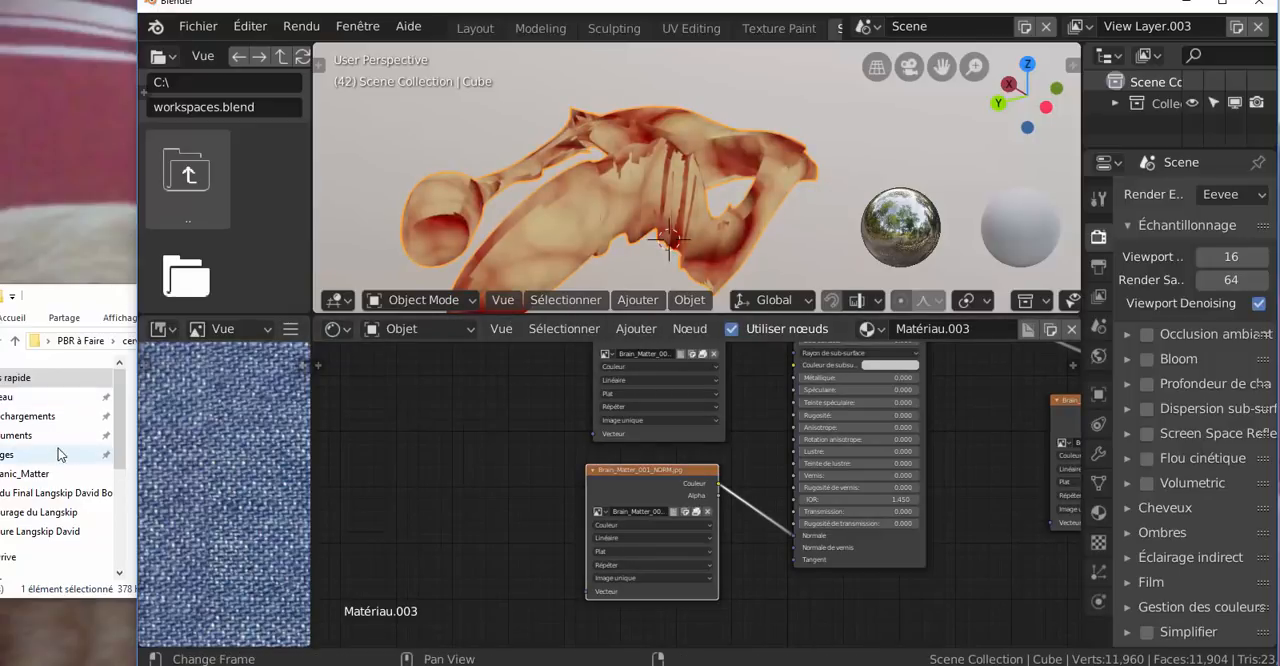
View the Brain_Matter_001_OCC image from the cerveau folder and add it to the material as an image texture node
click(58, 293)
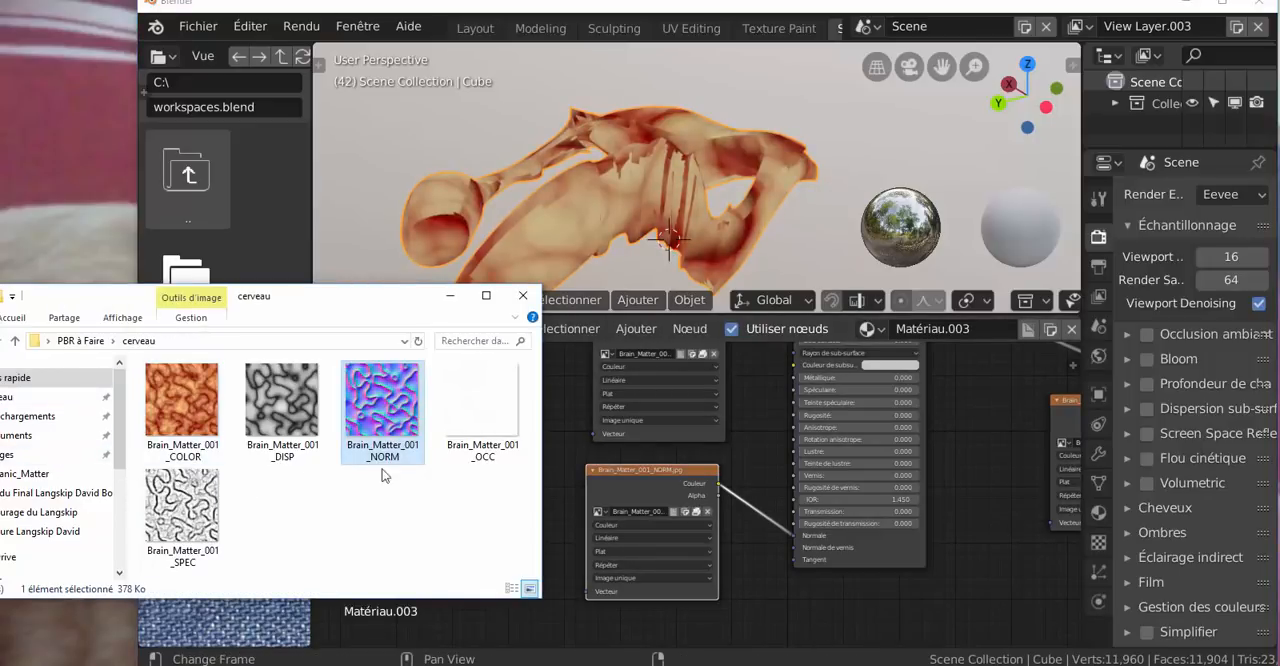
double_click(463, 418)
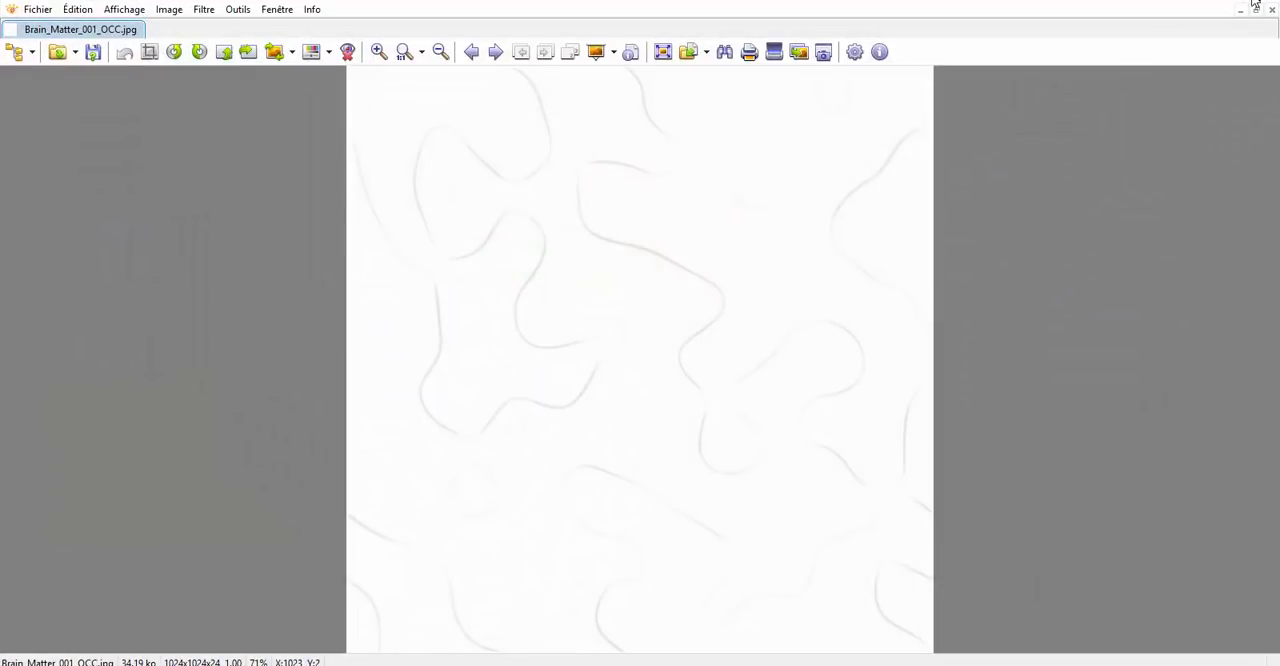
click(1271, 8)
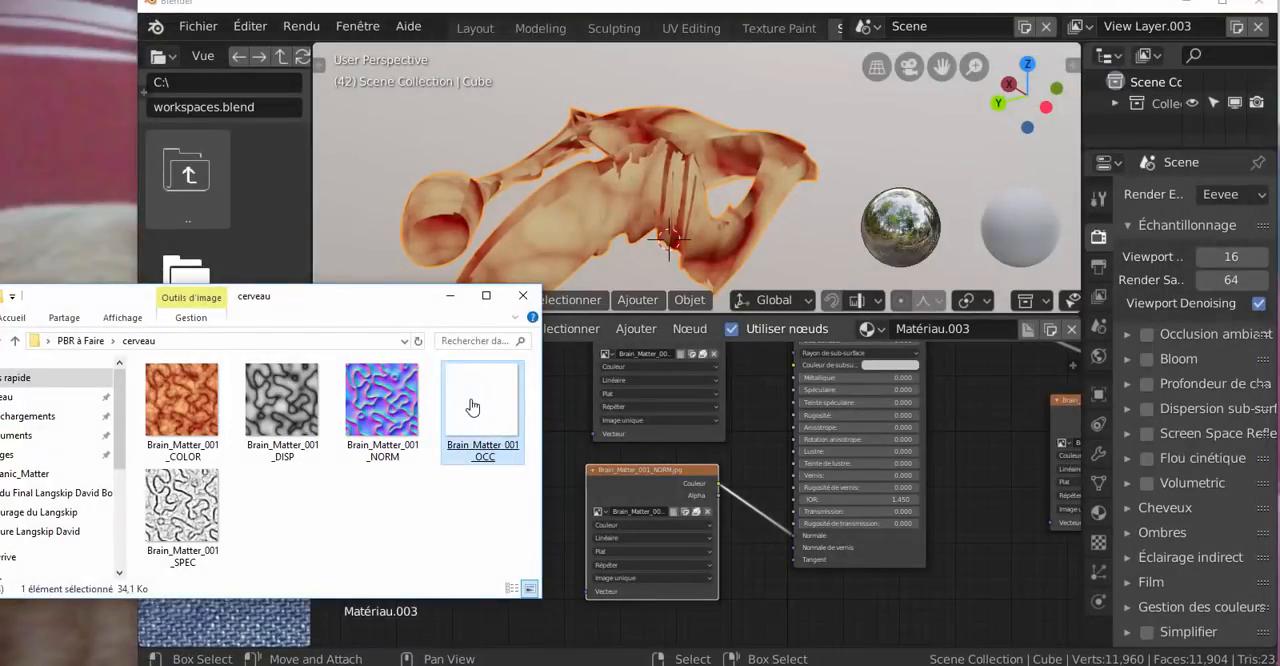
drag(490, 410, 887, 592)
drag(972, 529, 968, 506)
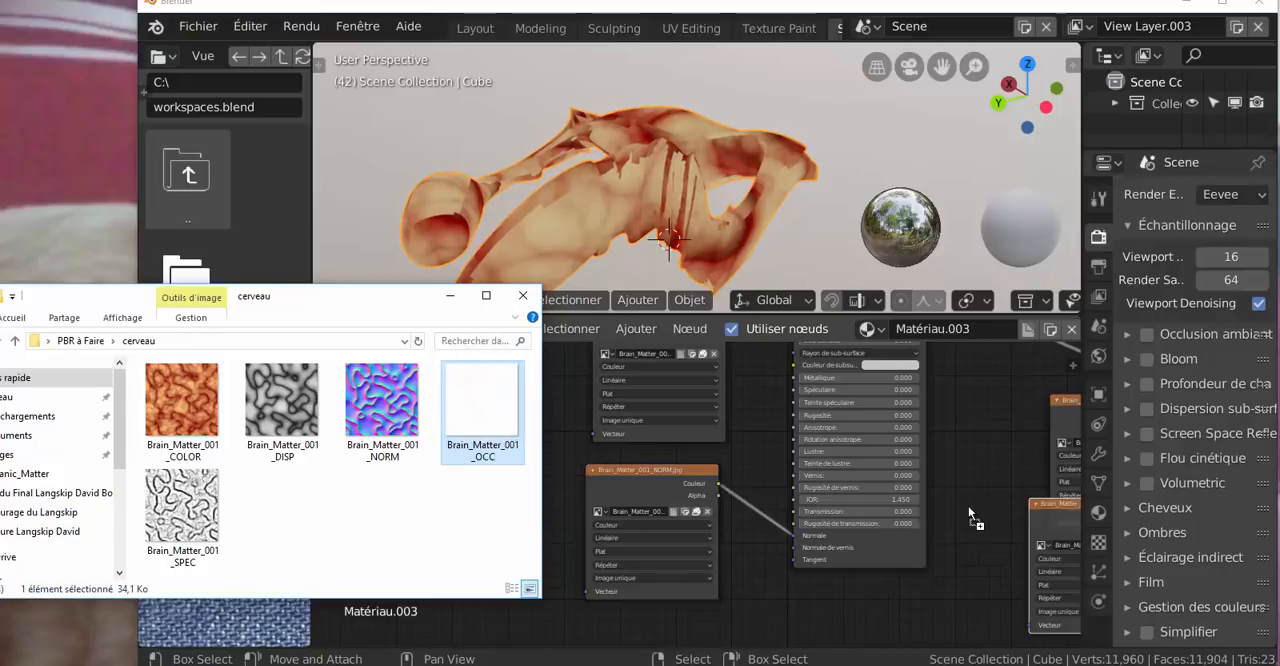
Place the brain OCC node between the BSDF and the DISP node and connect its Couleur output to the material output
middle_drag(972, 547, 686, 529)
drag(753, 500, 653, 535)
drag(825, 398, 925, 450)
drag(712, 533, 735, 479)
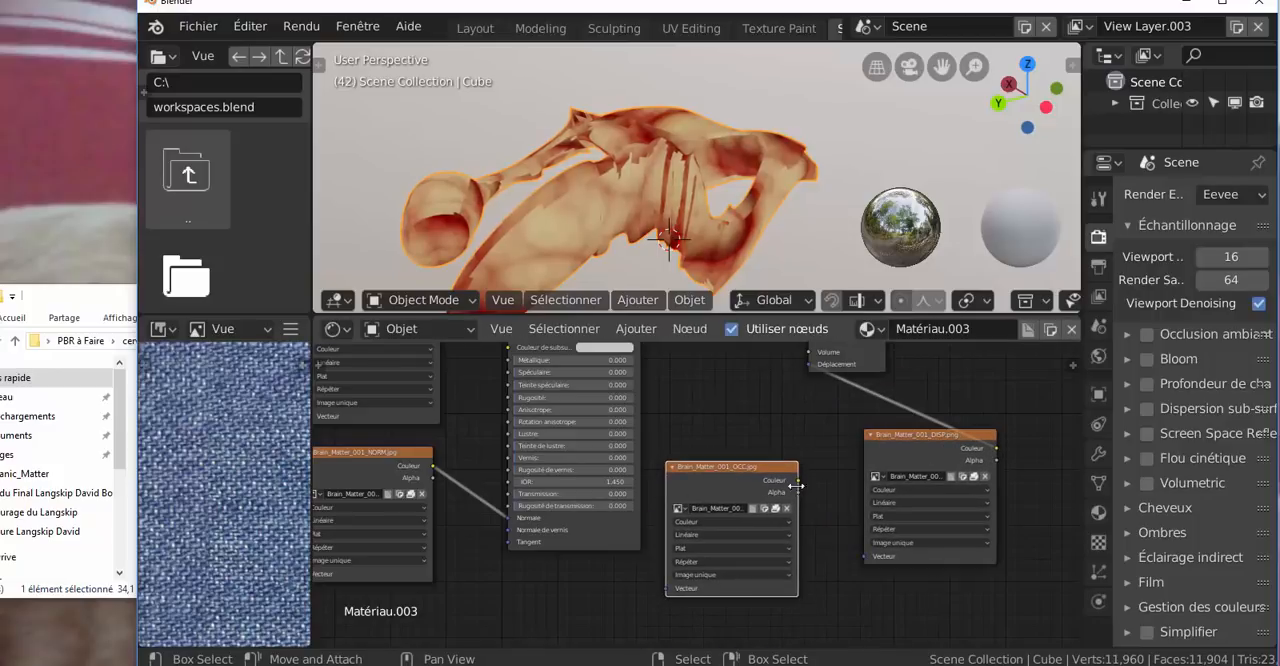
middle_drag(791, 486, 799, 536)
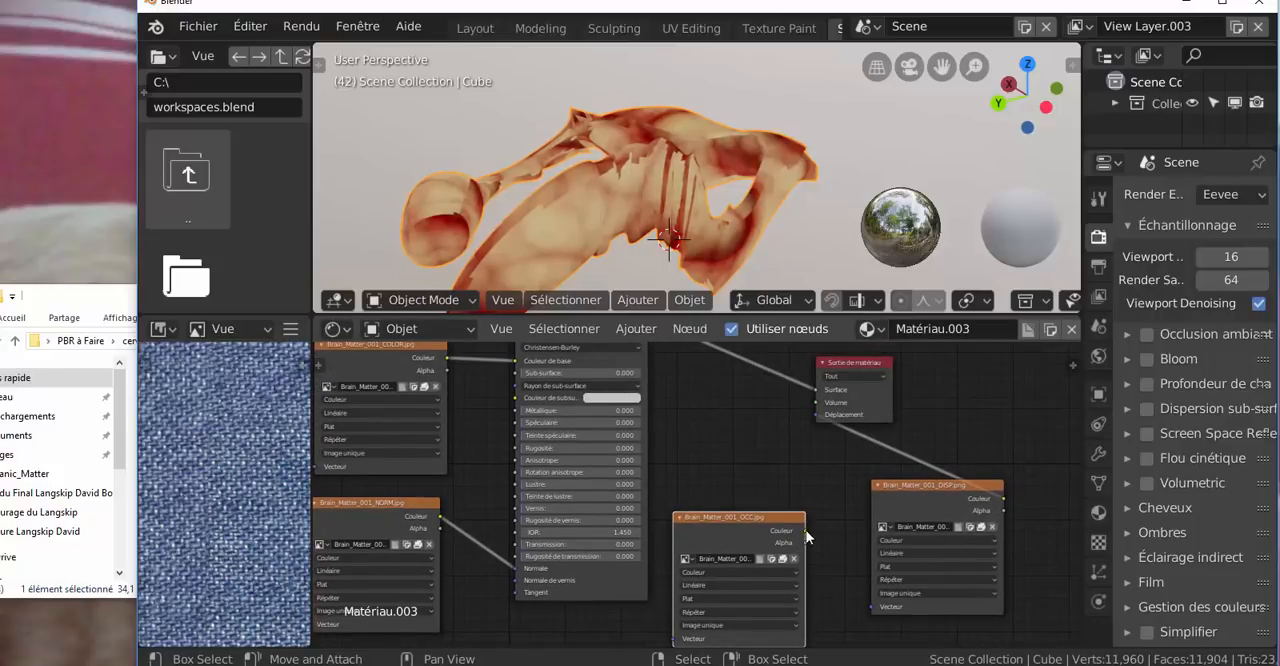
mouse_move(805, 531)
mouse_down()
mouse_move(806, 401)
mouse_move(816, 414)
mouse_up()
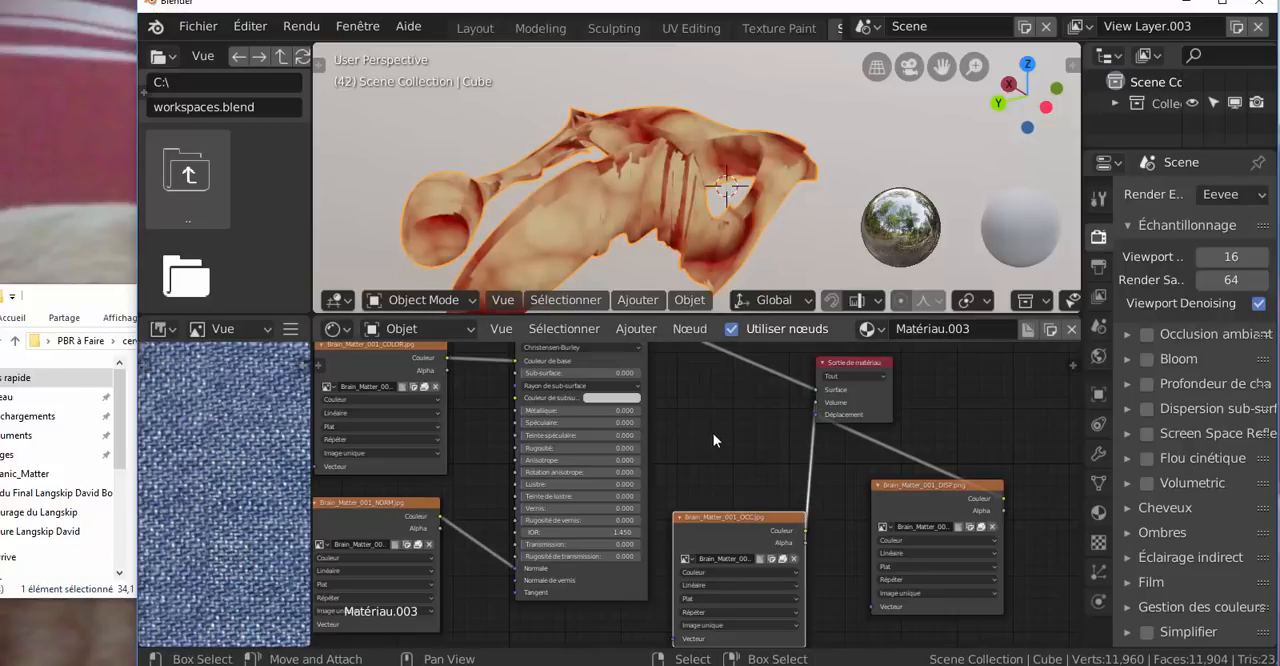
middle_drag(721, 436, 774, 421)
drag(790, 501, 788, 433)
Add Brain_Matter_001_SPEC from the cerveau folder as an image texture node, minimize the folder window and maximize the Blender window
click(31, 302)
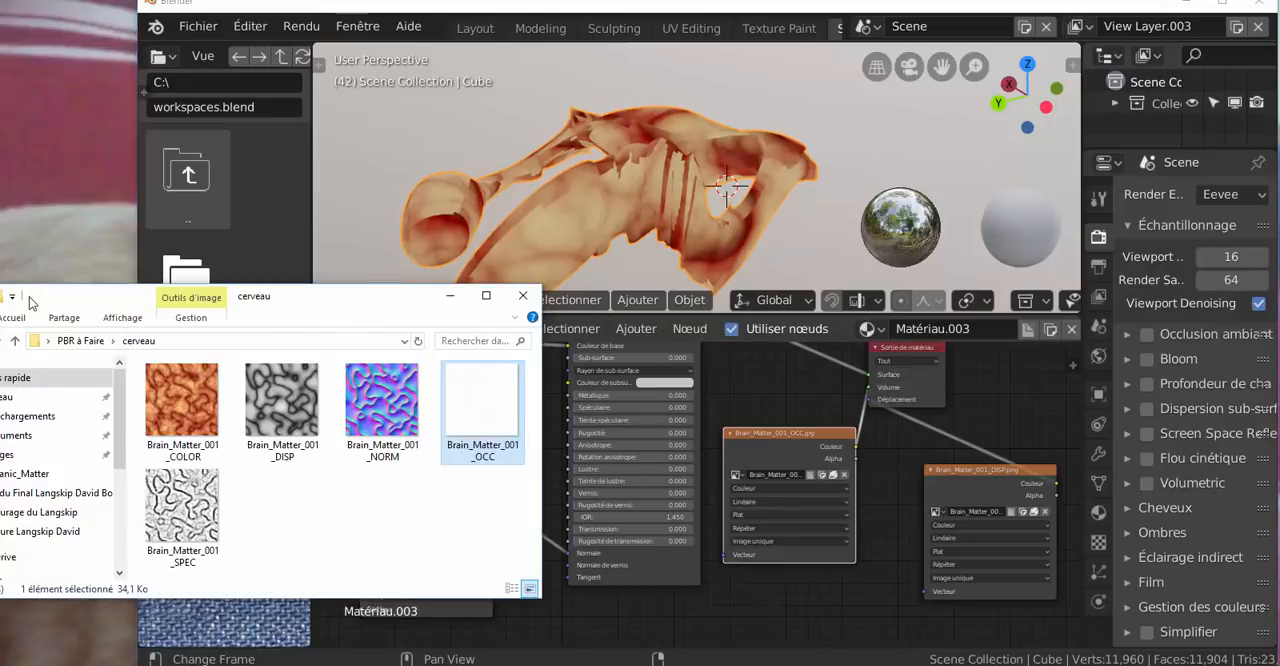
drag(181, 505, 635, 597)
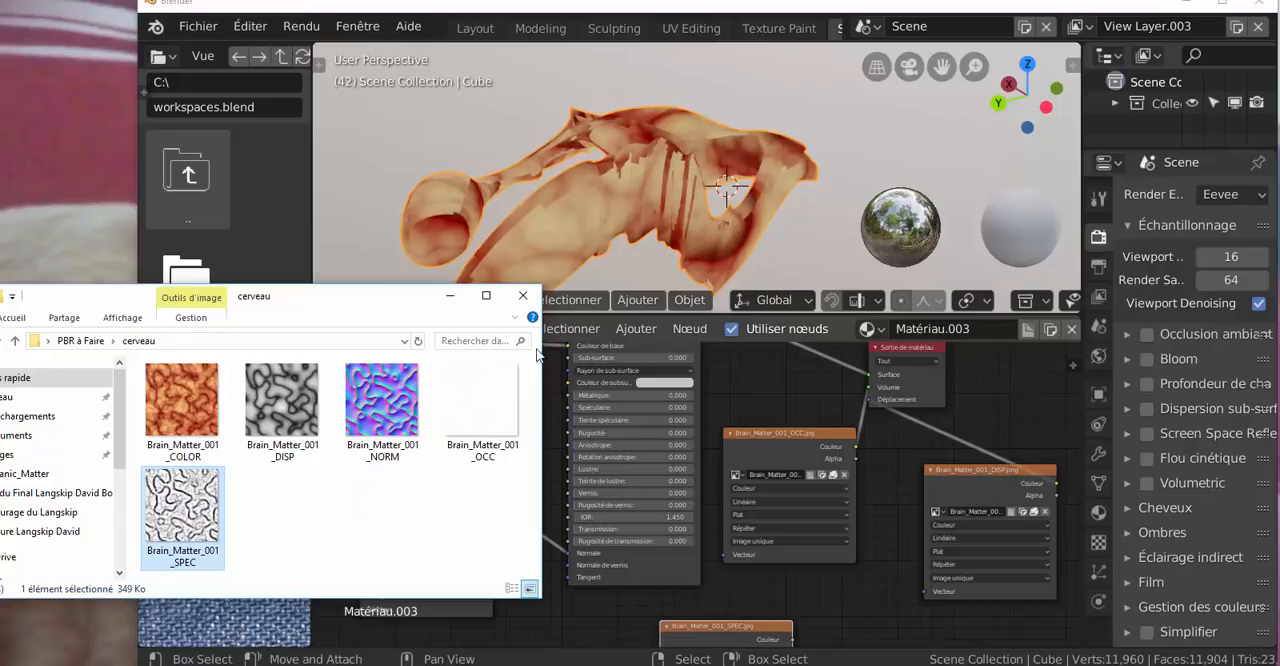
click(453, 300)
click(1222, 7)
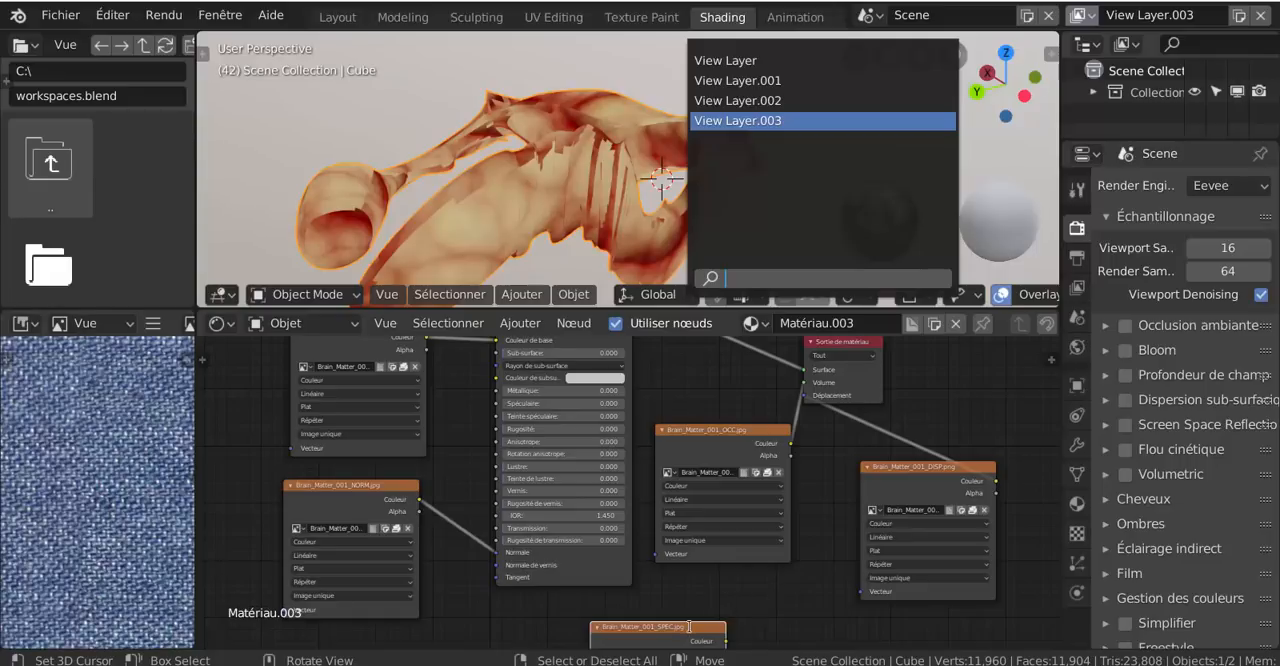
Move the brain SPEC node beside the COLOR node and connect its Couleur output to the BSDF's Spéculaire input
drag(621, 638, 527, 600)
scroll(677, 583, down, 4)
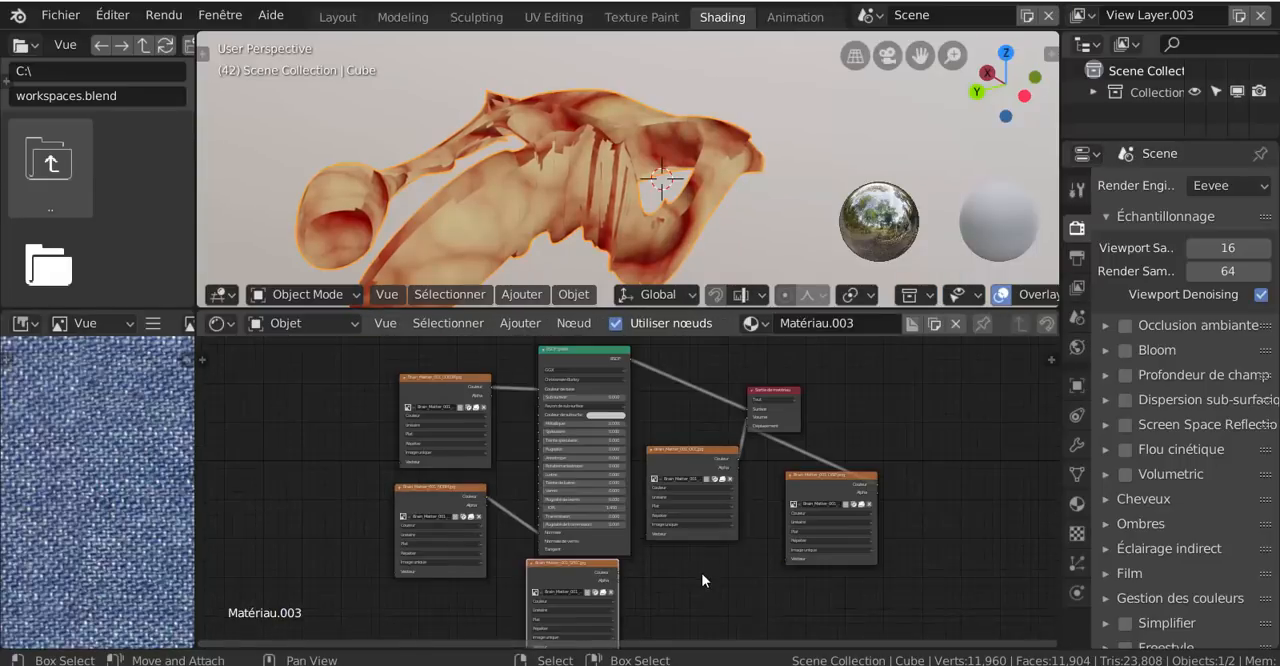
key(g)
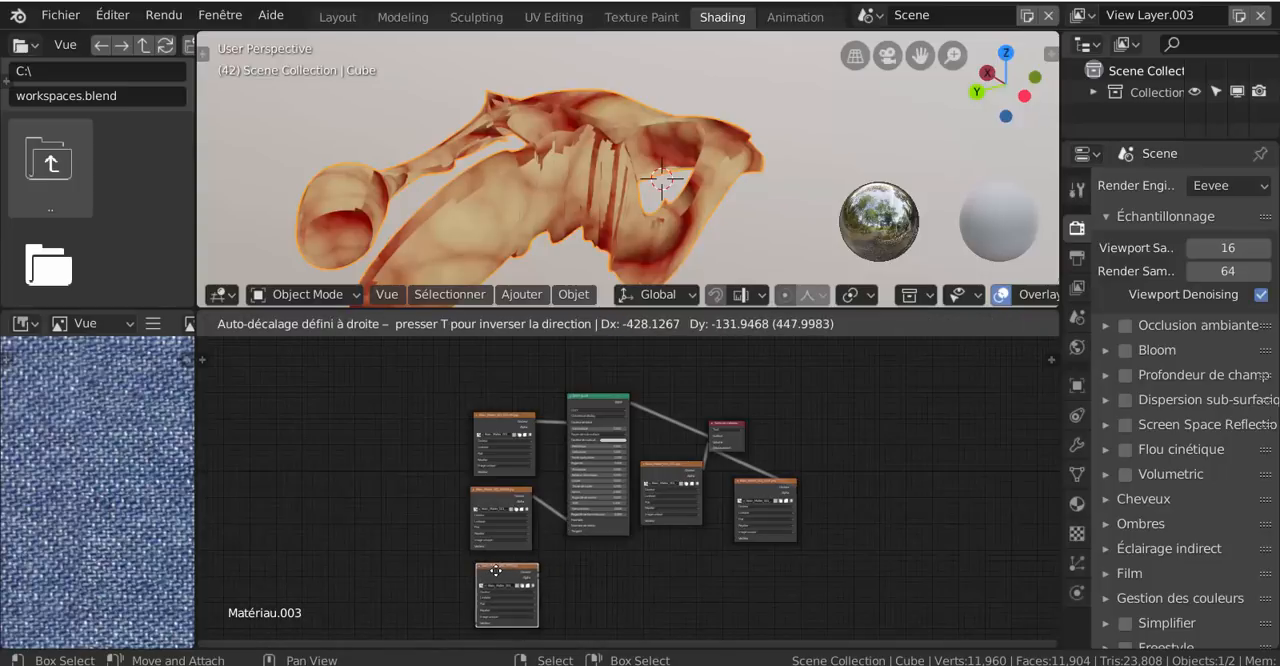
click(547, 587)
scroll(542, 581, up, 2)
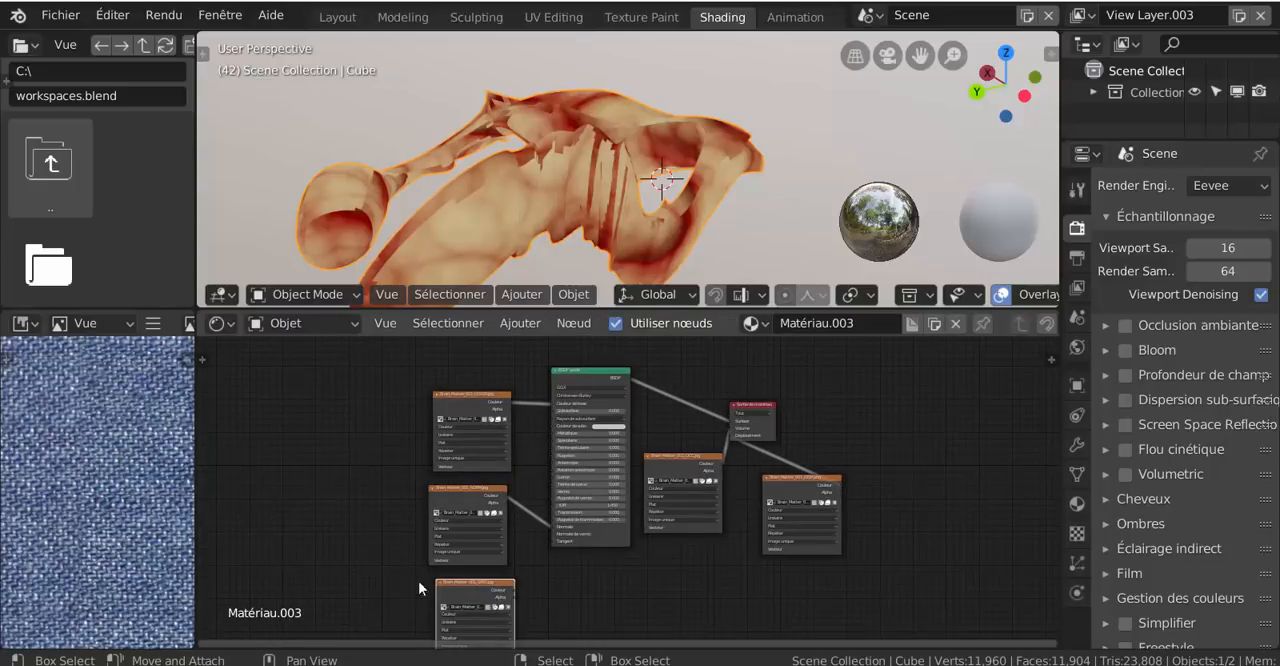
key(g)
click(392, 441)
scroll(379, 479, up, 2)
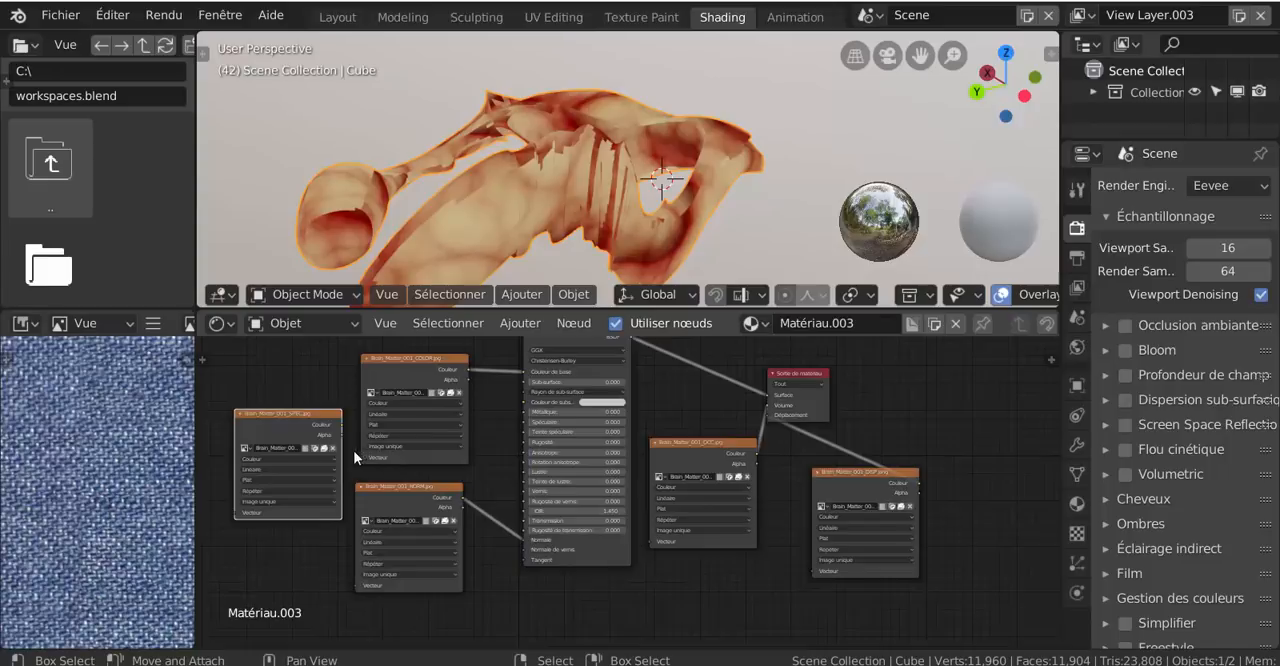
scroll(353, 450, up, 1)
mouse_move(319, 421)
mouse_down()
mouse_move(503, 478)
mouse_move(501, 513)
mouse_move(513, 415)
mouse_up()
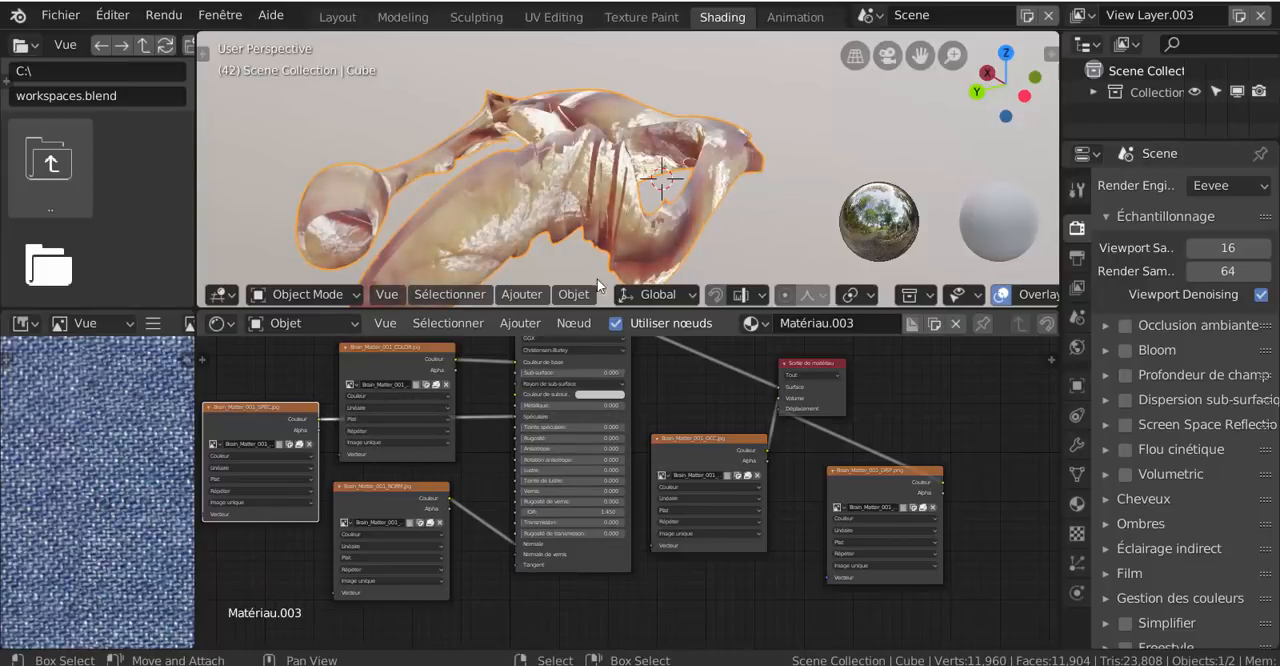
Examine how the brain material reflects light on the model from another angle and review the BSDF's inputs
click(733, 150)
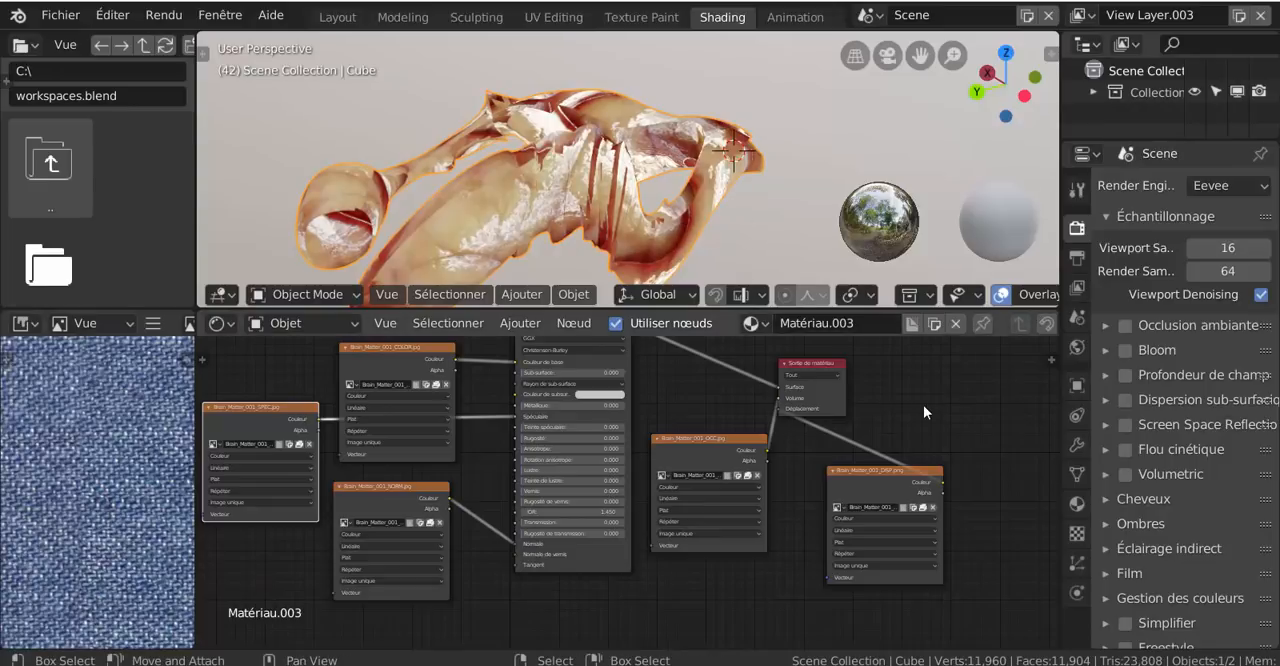
scroll(923, 405, down, 2)
scroll(828, 378, down, 1)
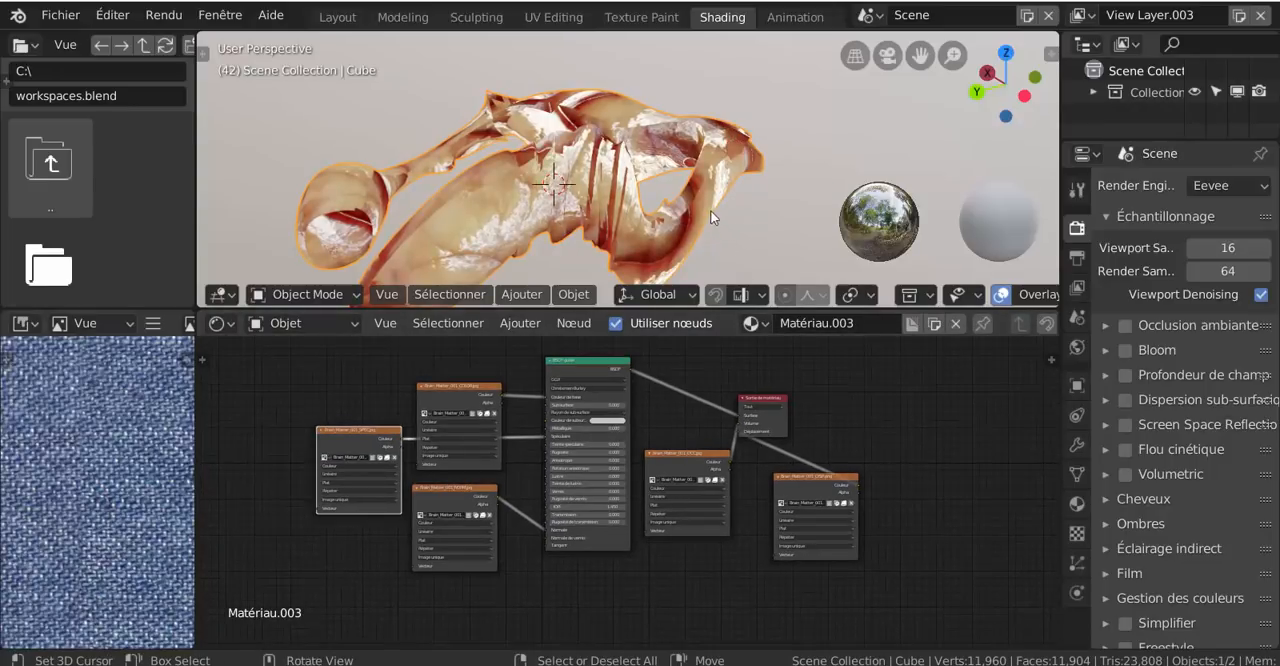
middle_drag(710, 210, 665, 176)
scroll(384, 387, up, 2)
middle_drag(525, 224, 535, 165)
scroll(521, 497, up, 2)
scroll(521, 497, up, 1)
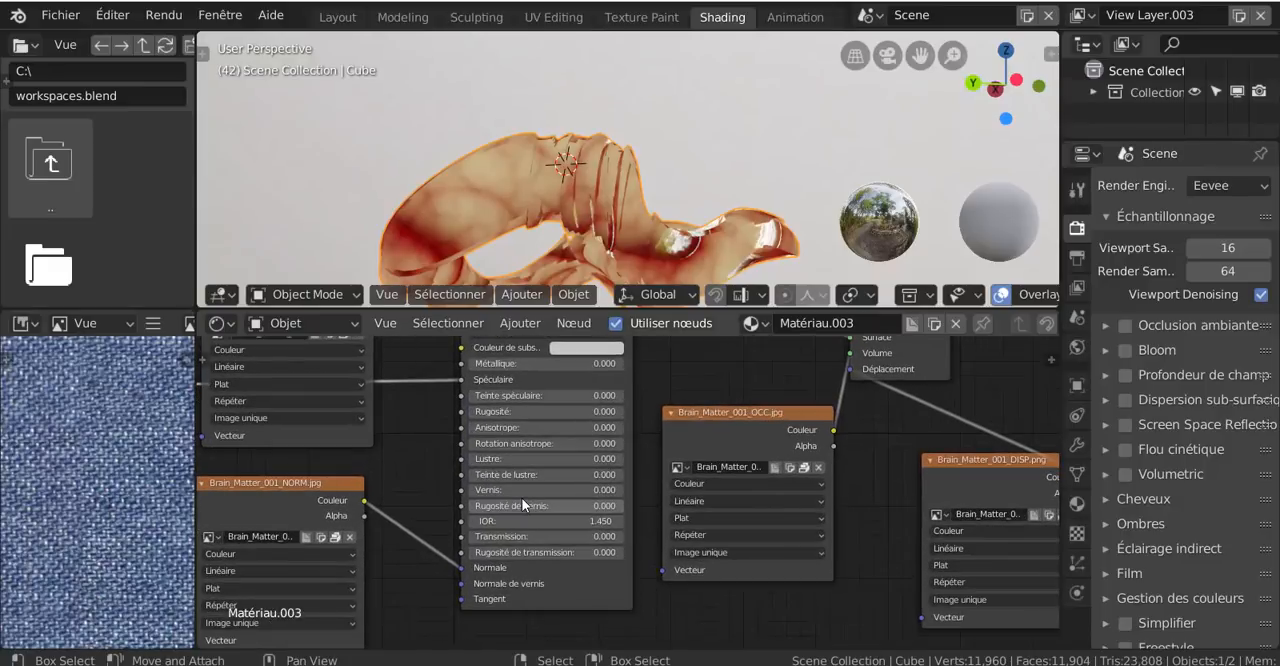
Disconnect the SPEC texture from the BSDF's Spéculaire input and set the Spéculaire value to 0.021
scroll(494, 442, down, 2)
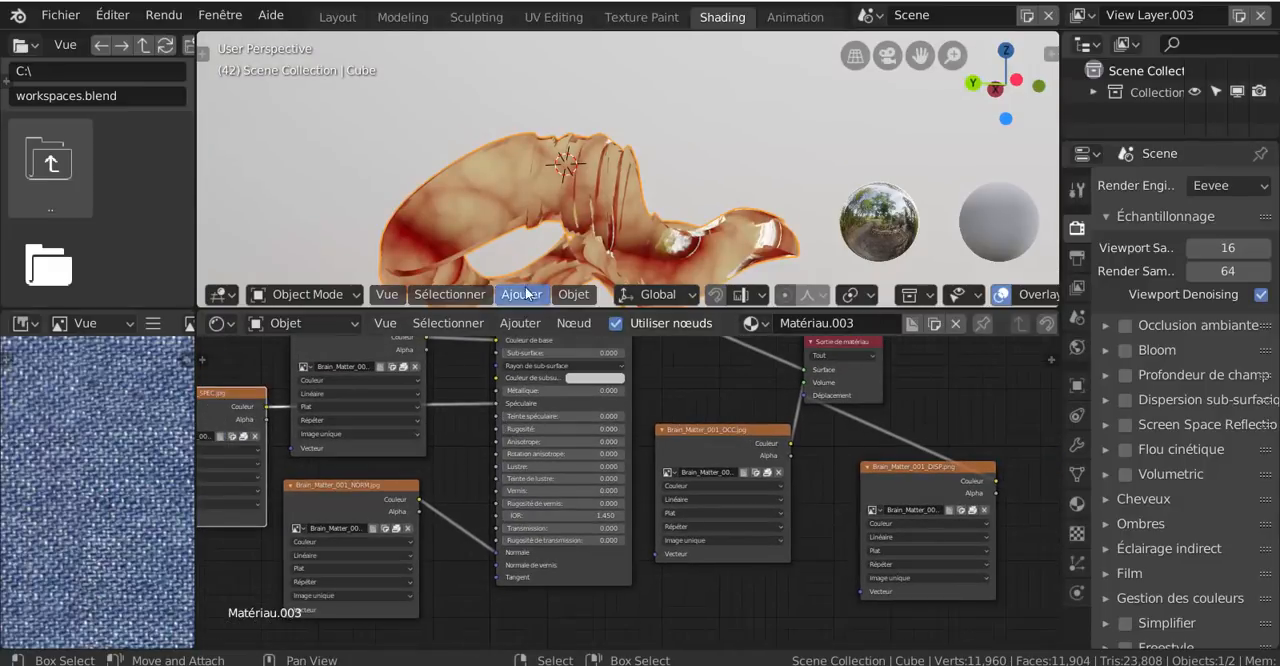
drag(493, 403, 470, 410)
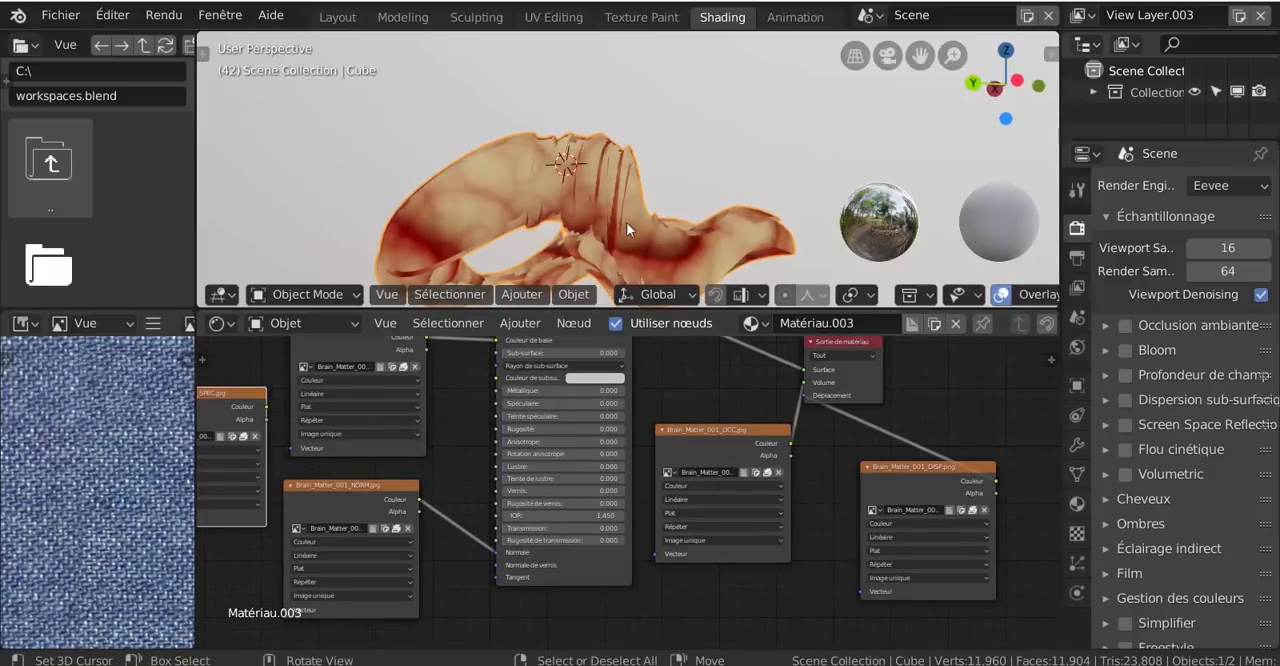
middle_drag(662, 220, 694, 255)
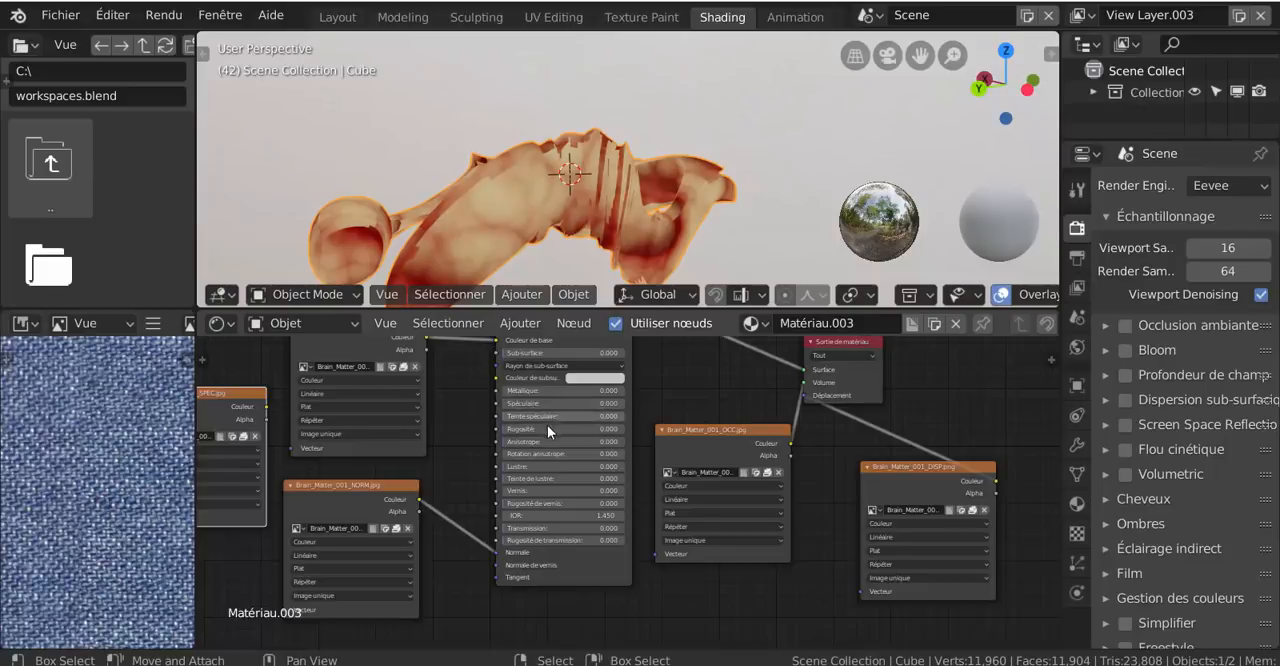
scroll(547, 425, up, 1)
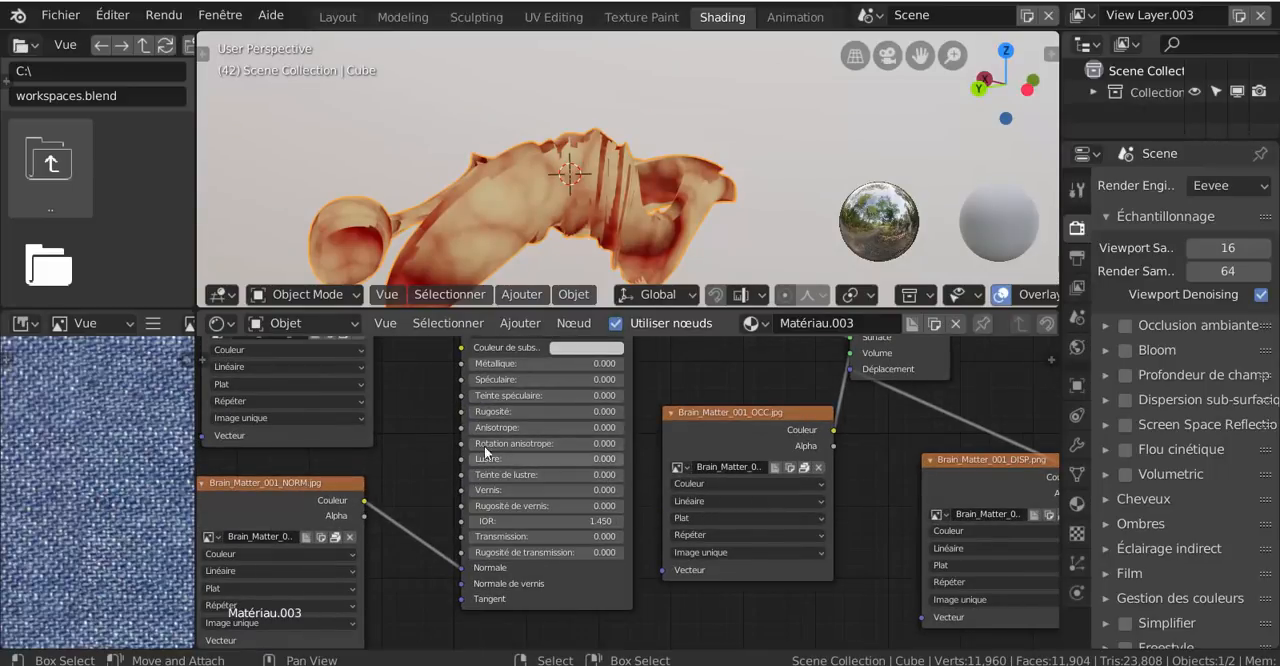
mouse_move(476, 385)
mouse_down()
mouse_move(492, 385)
mouse_move(479, 382)
mouse_up()
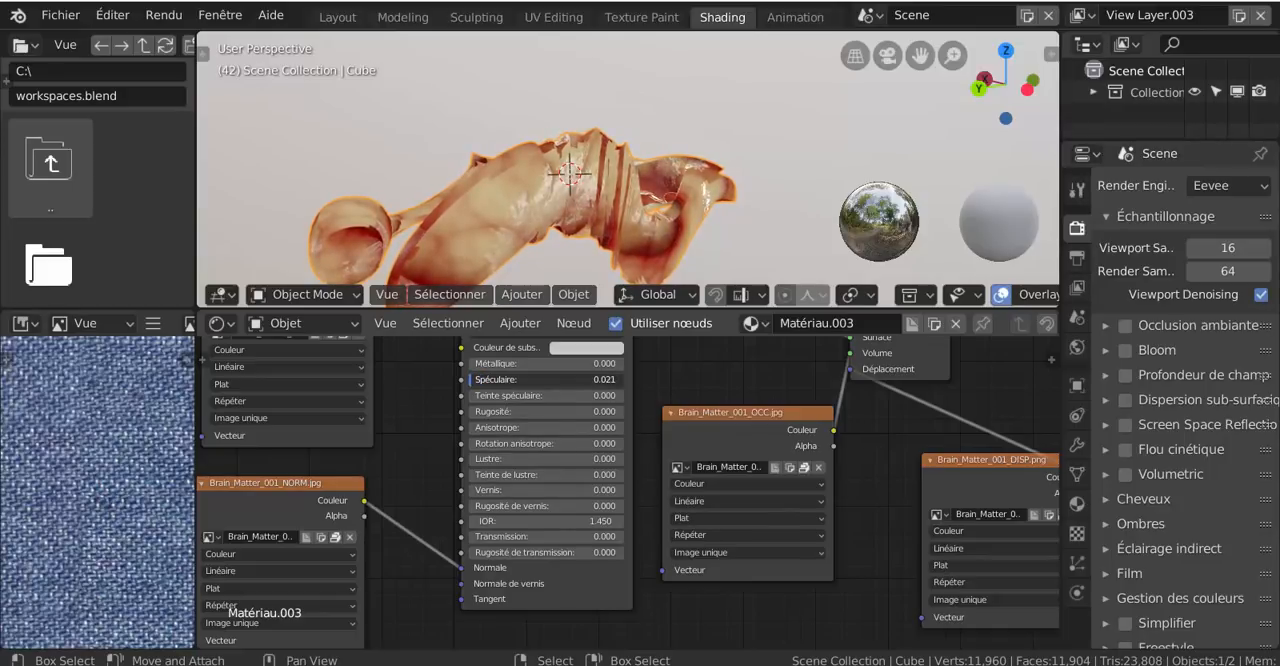
Enlarge the 3D viewport over the node editor and inspect the brain material on the model from several angles
middle_drag(591, 154, 572, 173)
scroll(595, 216, up, 3)
scroll(572, 173, down, 3)
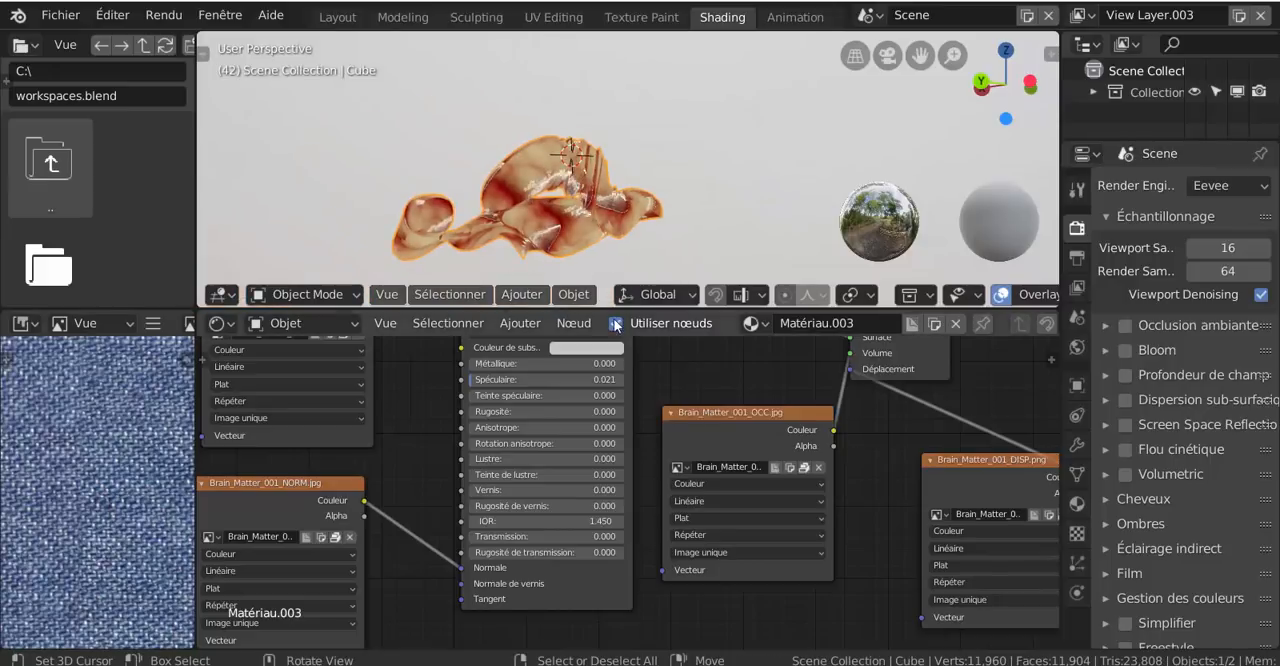
drag(601, 306, 597, 528)
scroll(671, 422, up, 4)
middle_drag(672, 418, 607, 457)
scroll(612, 400, down, 3)
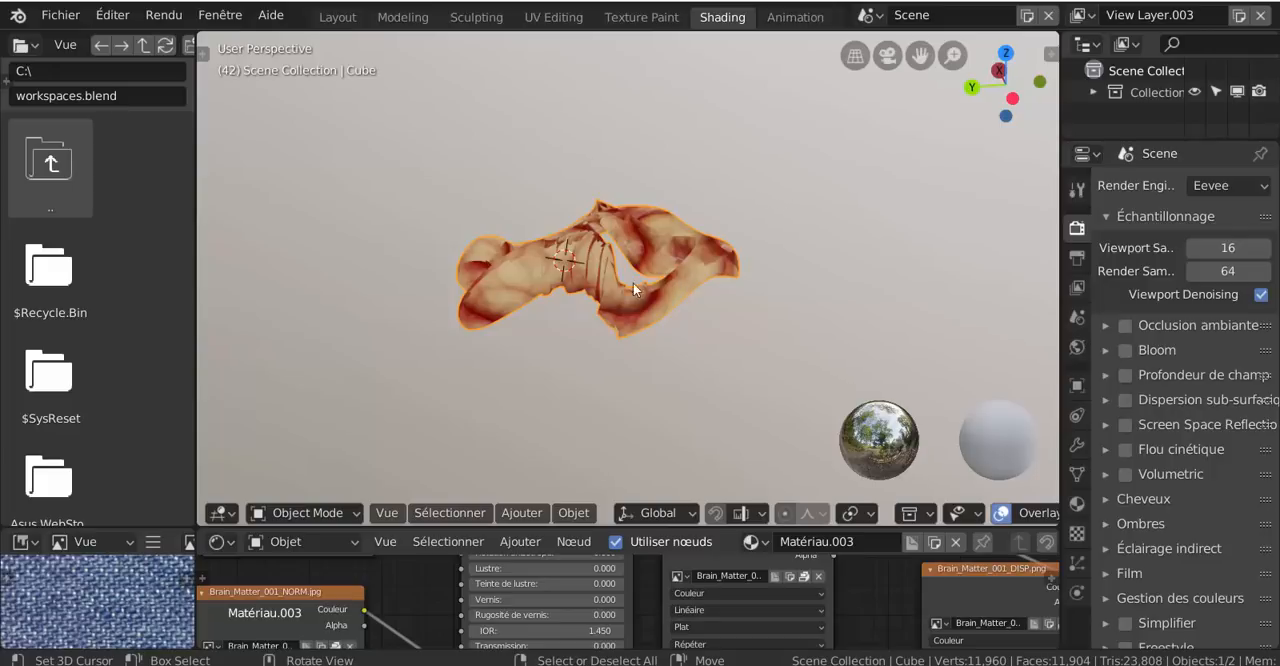
Switch to the Sculpting workspace and paint a Mask stroke over the upper piece of the mesh
click(477, 18)
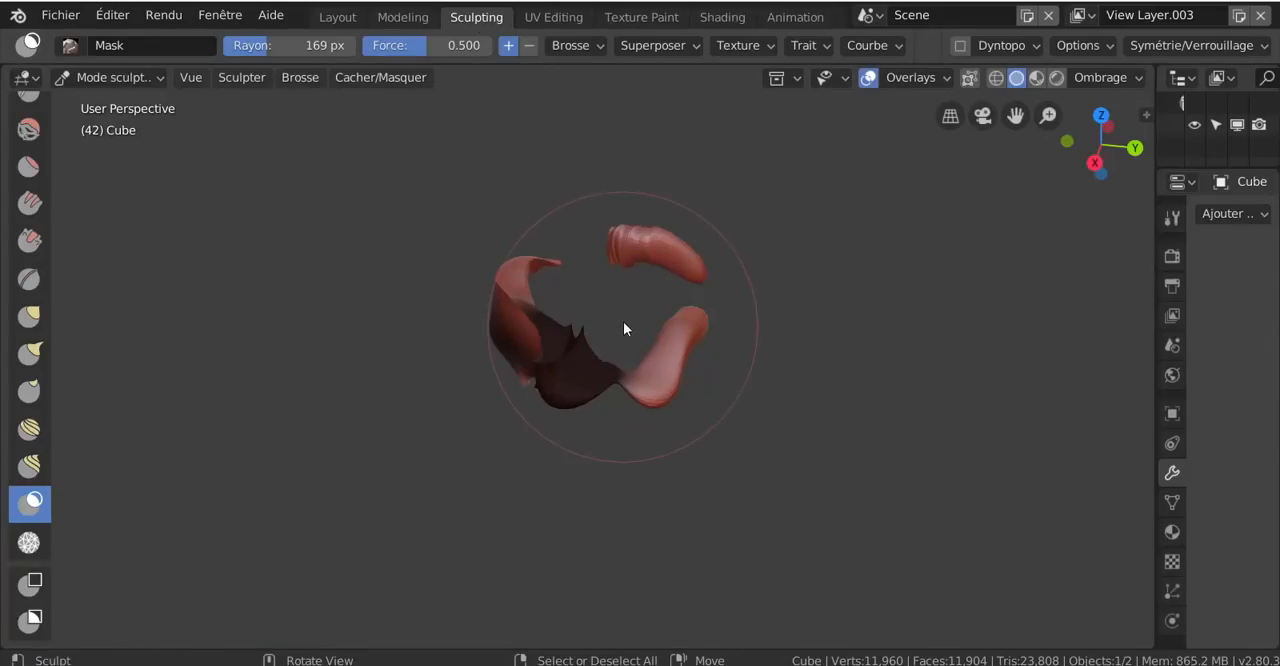
drag(671, 263, 703, 266)
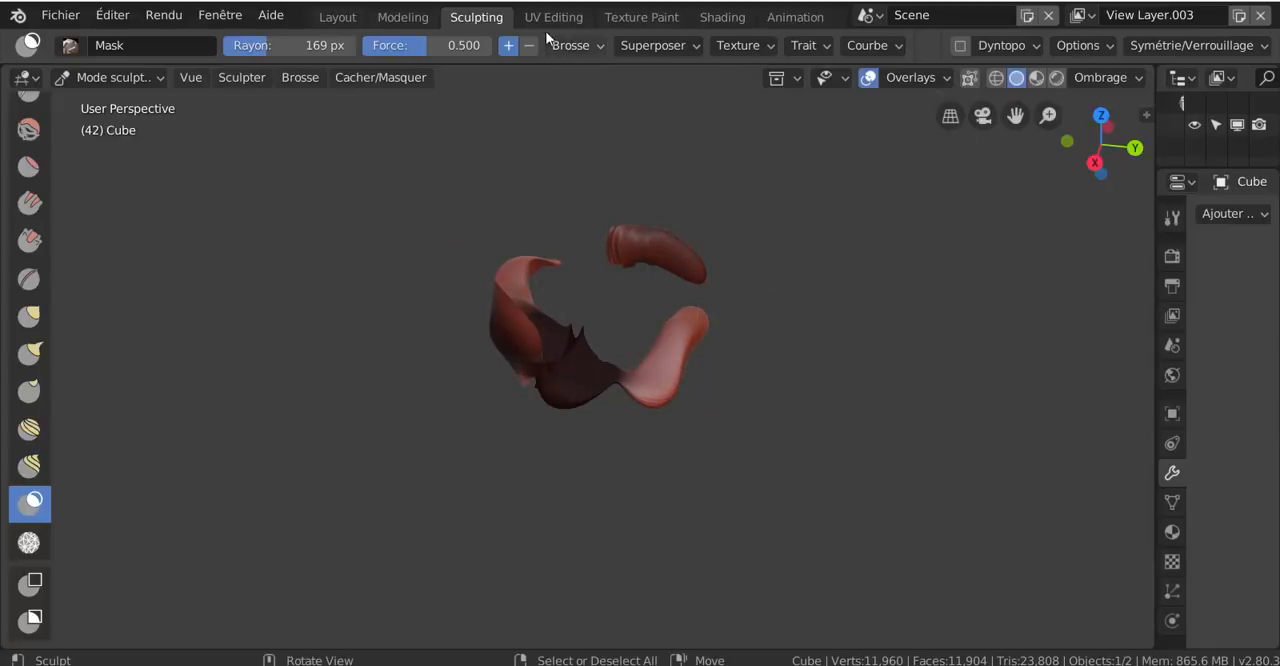
Switch to the Layout workspace and widen the 3D viewport by narrowing the properties area
click(333, 18)
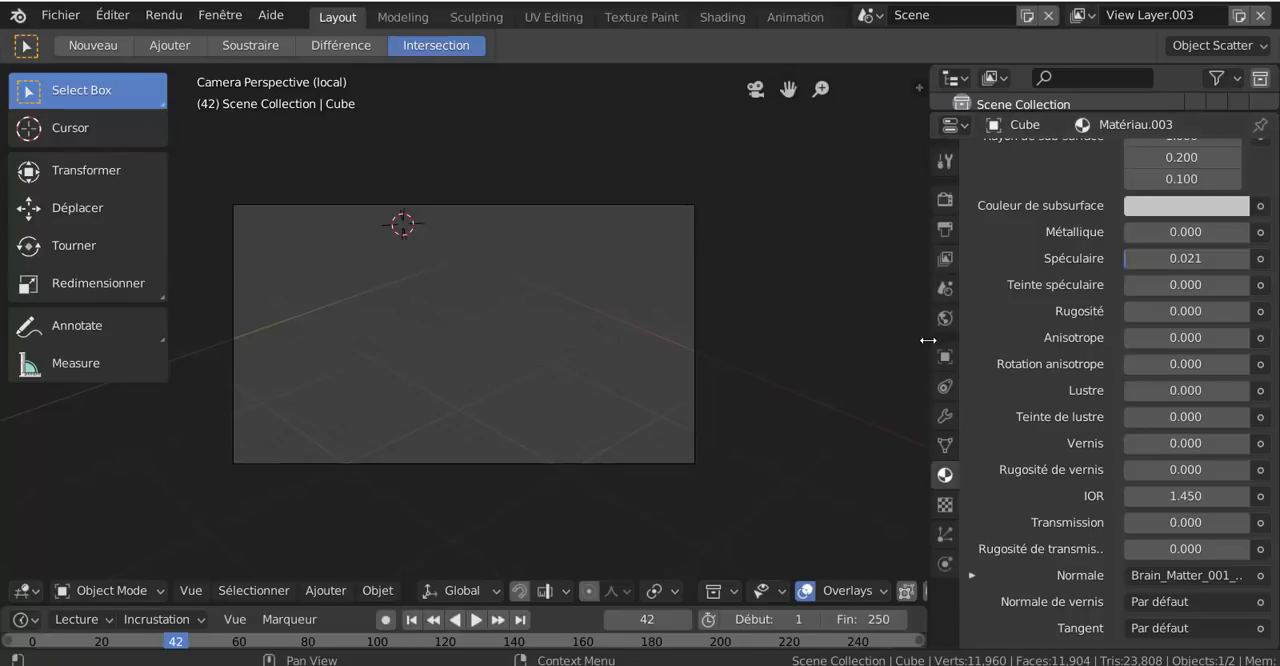
drag(928, 340, 1110, 328)
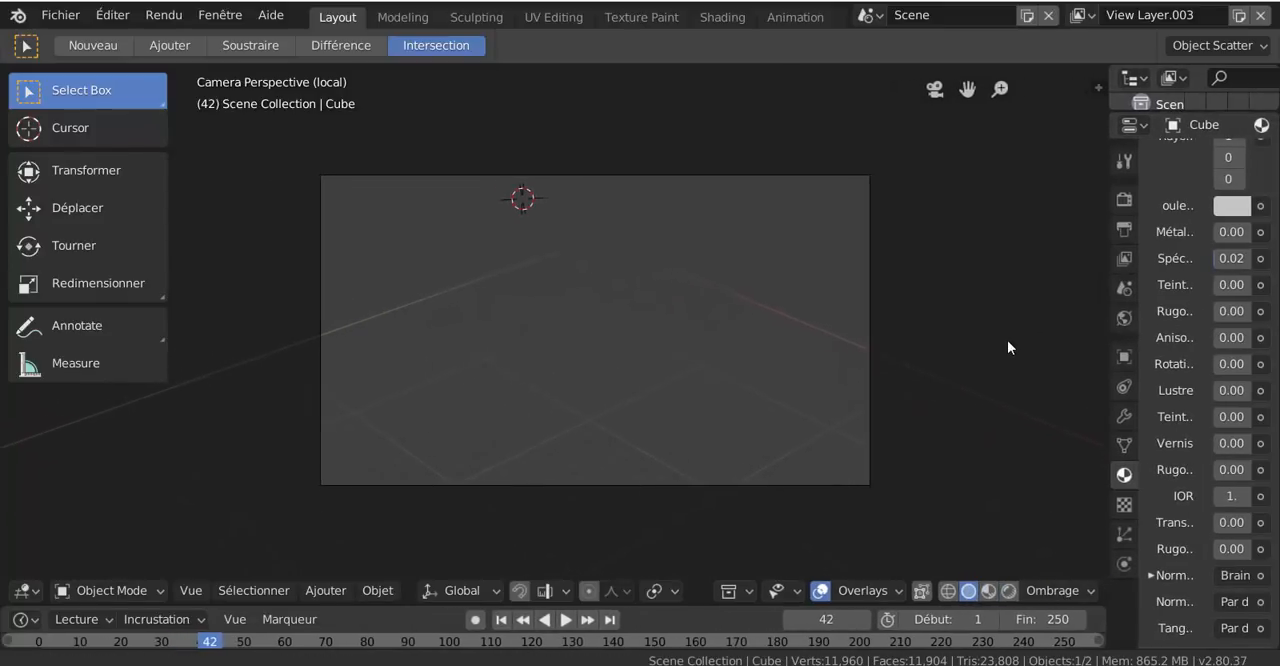
scroll(576, 356, up, 1)
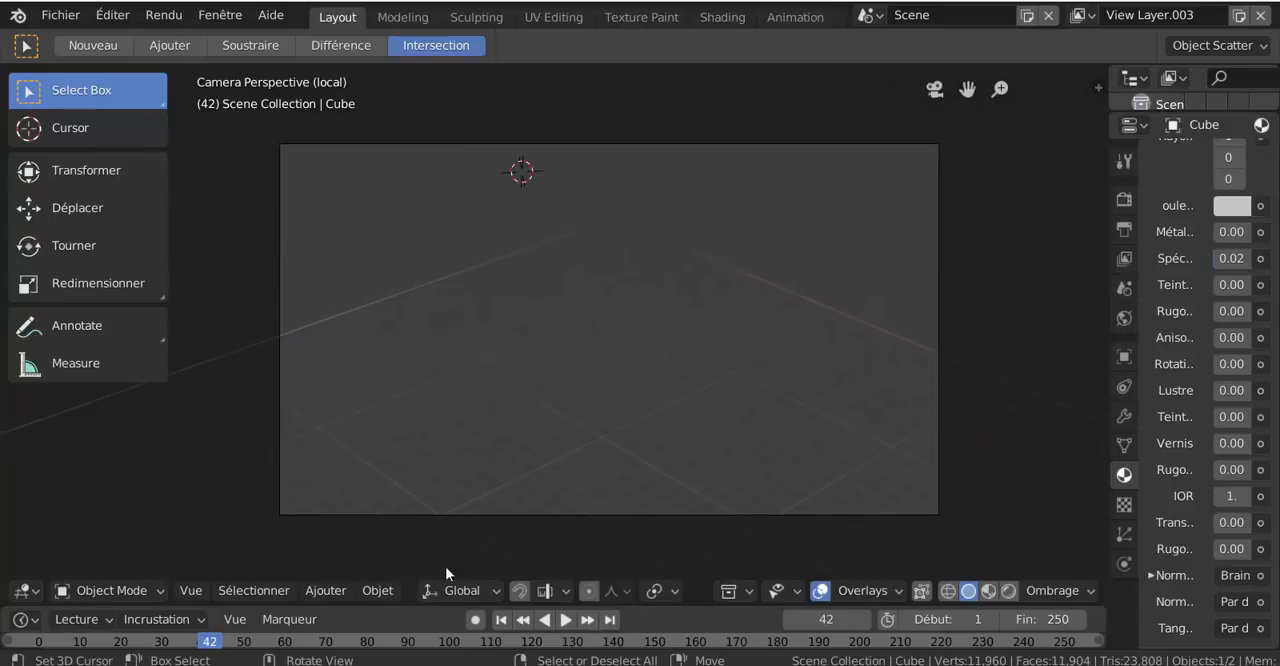
Look over the Layout scene from the camera, front orthographic and top orthographic views
click(324, 590)
scroll(597, 329, down, 2)
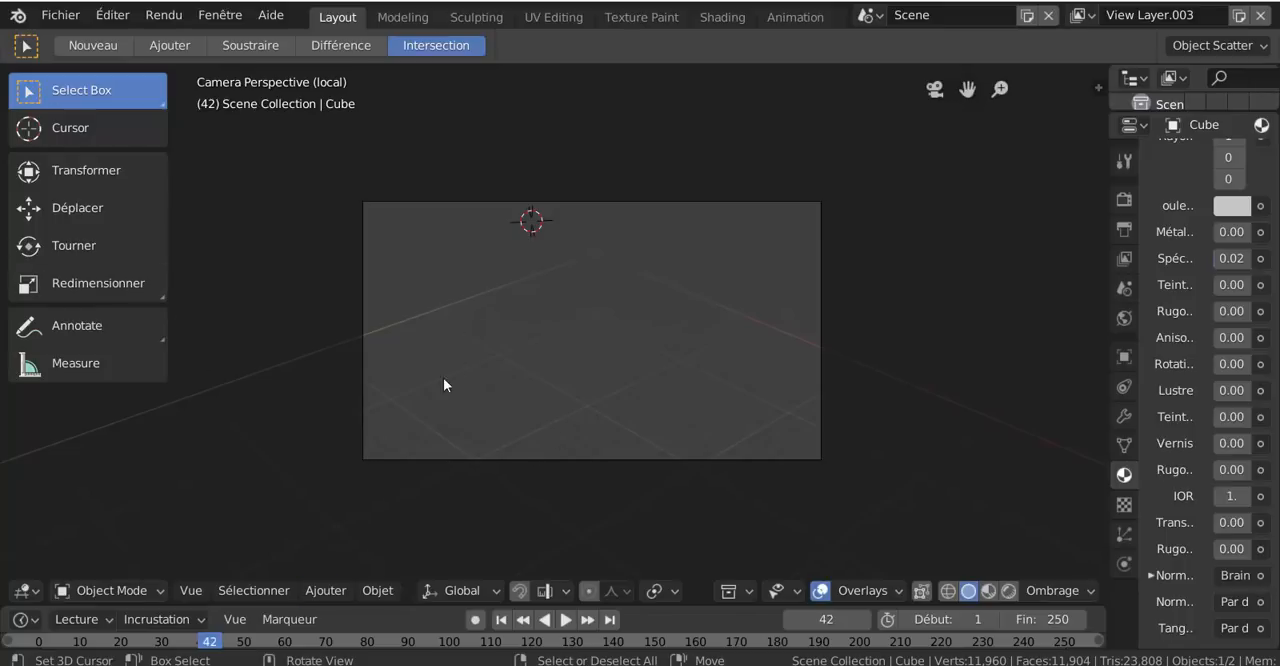
scroll(563, 369, down, 5)
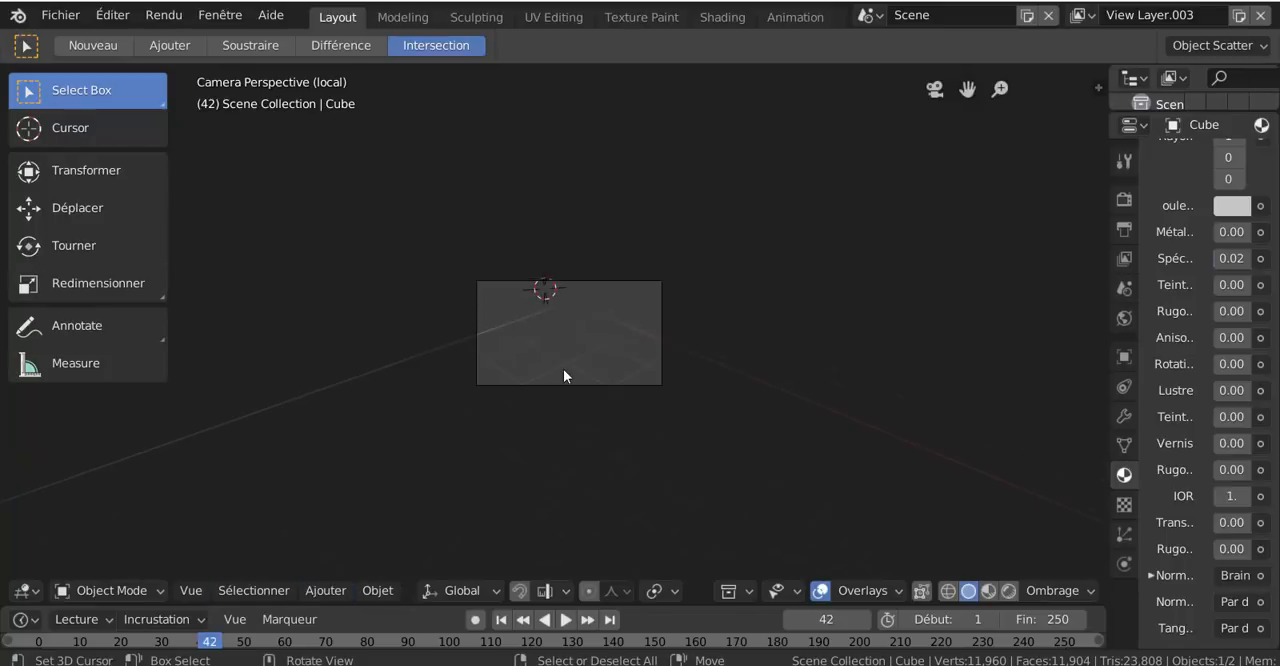
scroll(563, 369, up, 4)
key(KP_1)
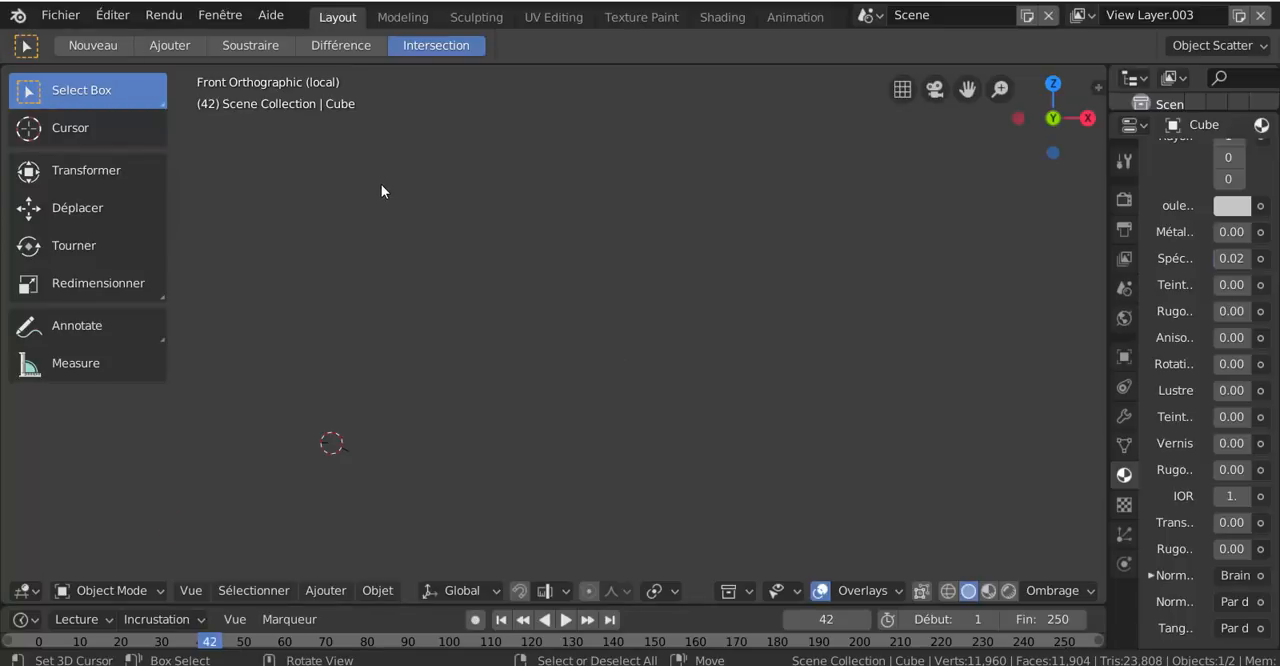
scroll(433, 260, down, 5)
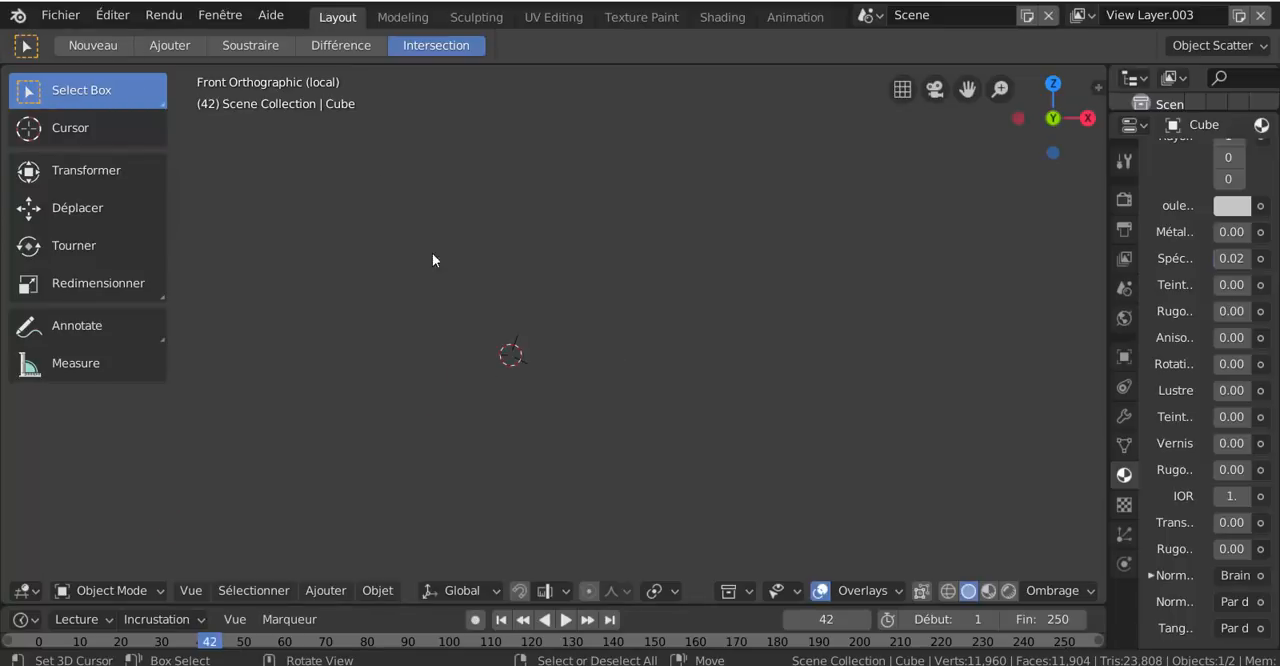
shift+right_click(860, 247)
key(KP_7)
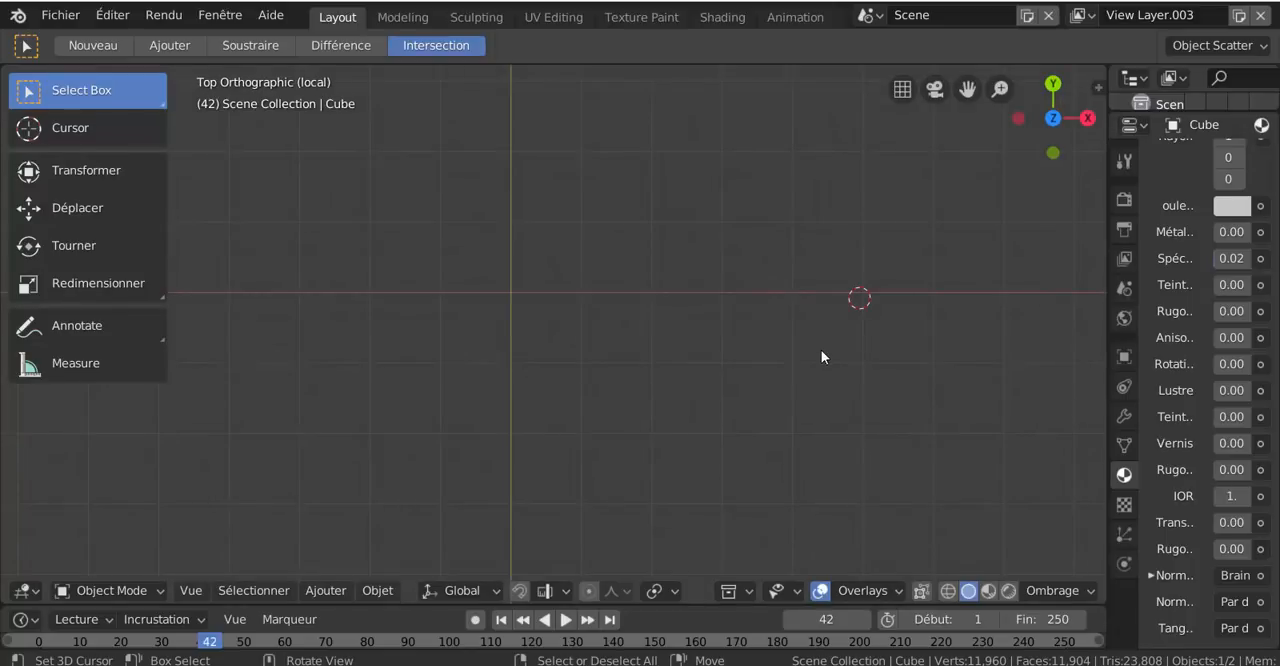
scroll(821, 357, up, 2)
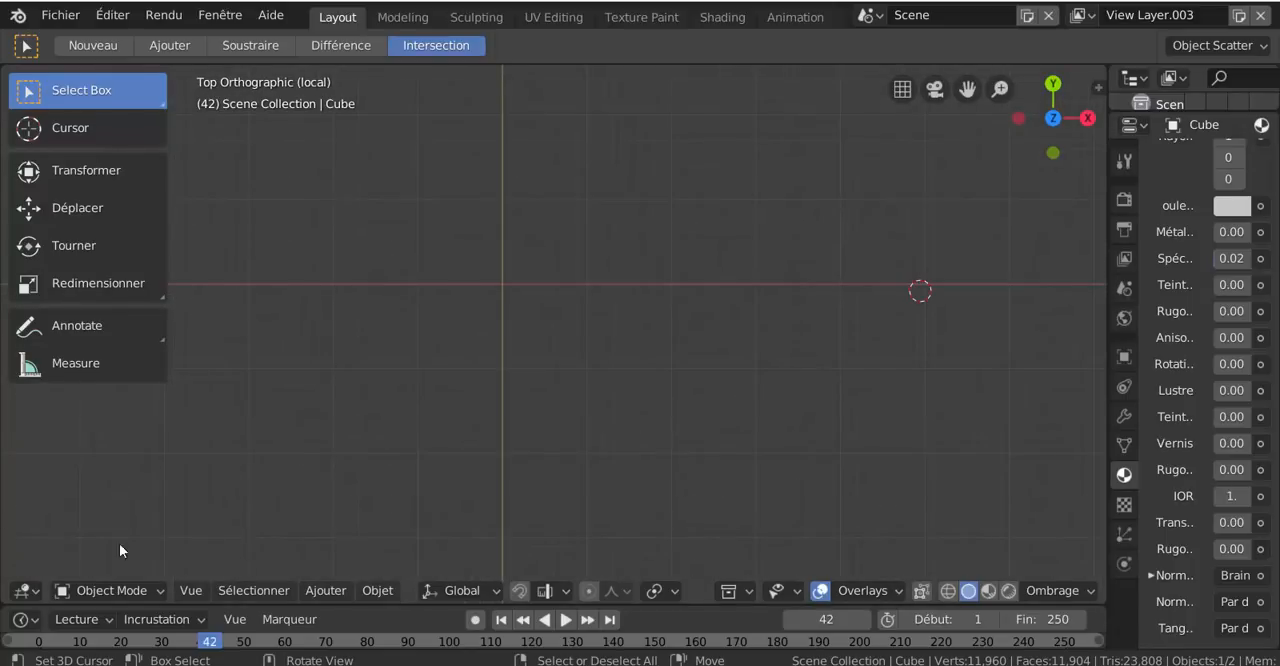
Add a mesh cube at the 3D cursor's current location
click(326, 590)
mouse_move(325, 566)
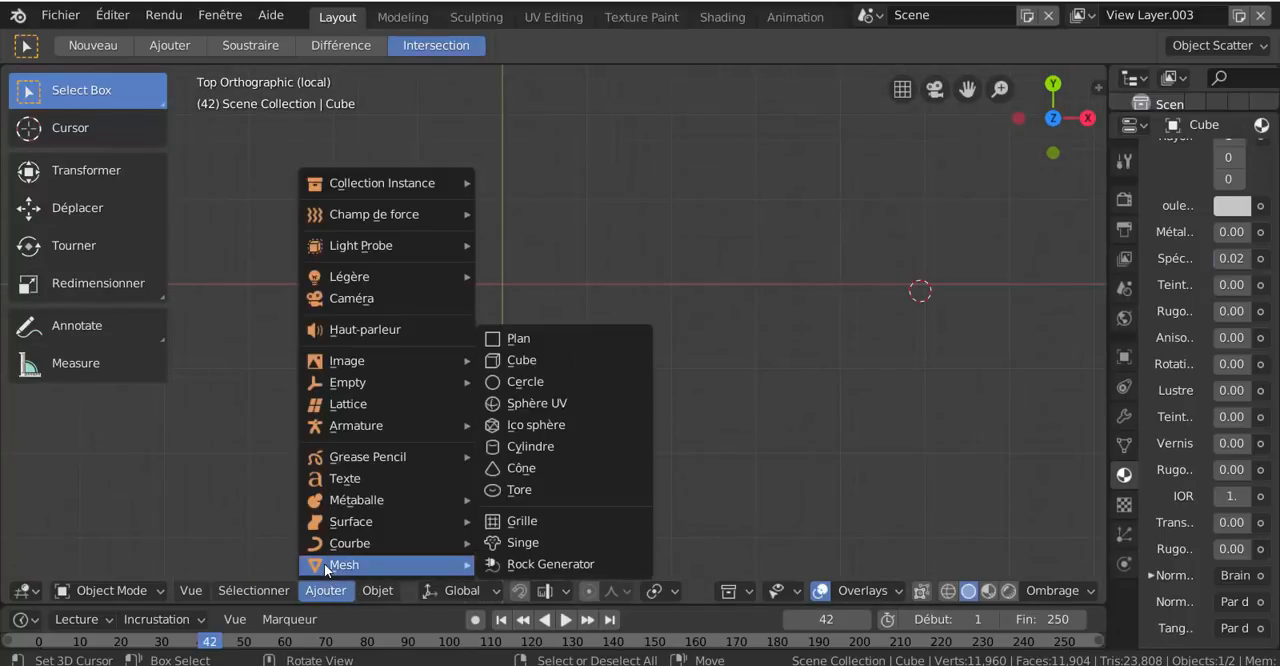
click(522, 361)
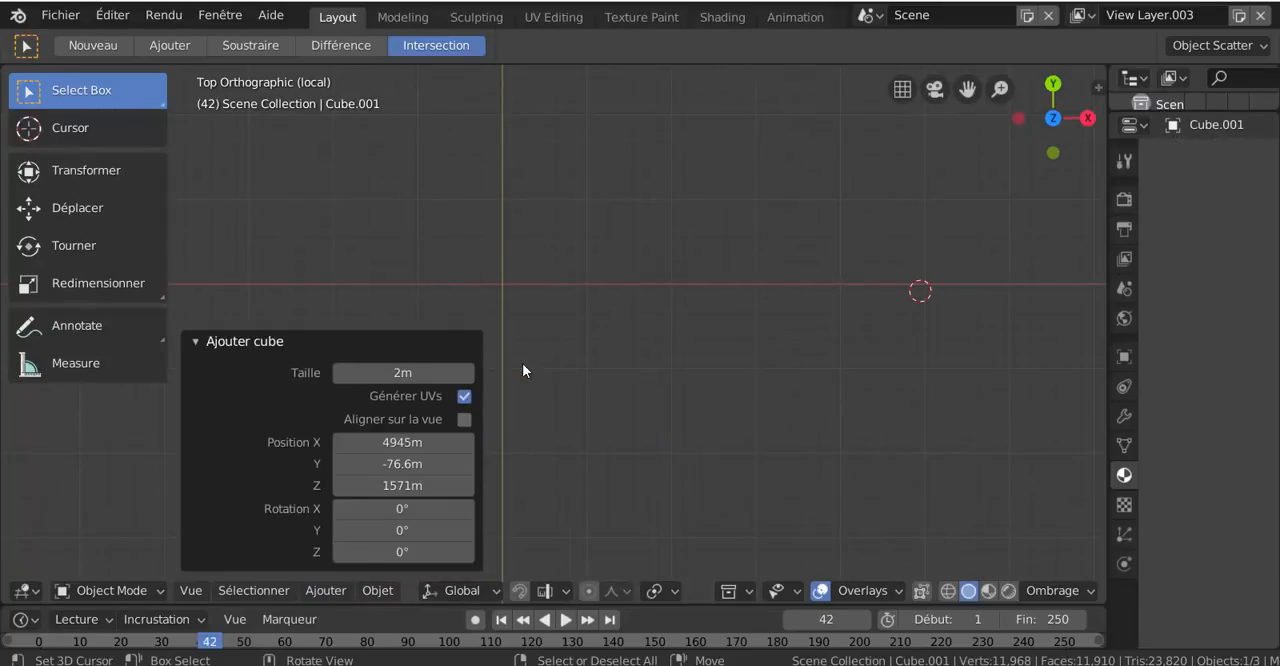
Snap the 3D cursor to the world origin and add another mesh cube there
scroll(641, 330, down, 1)
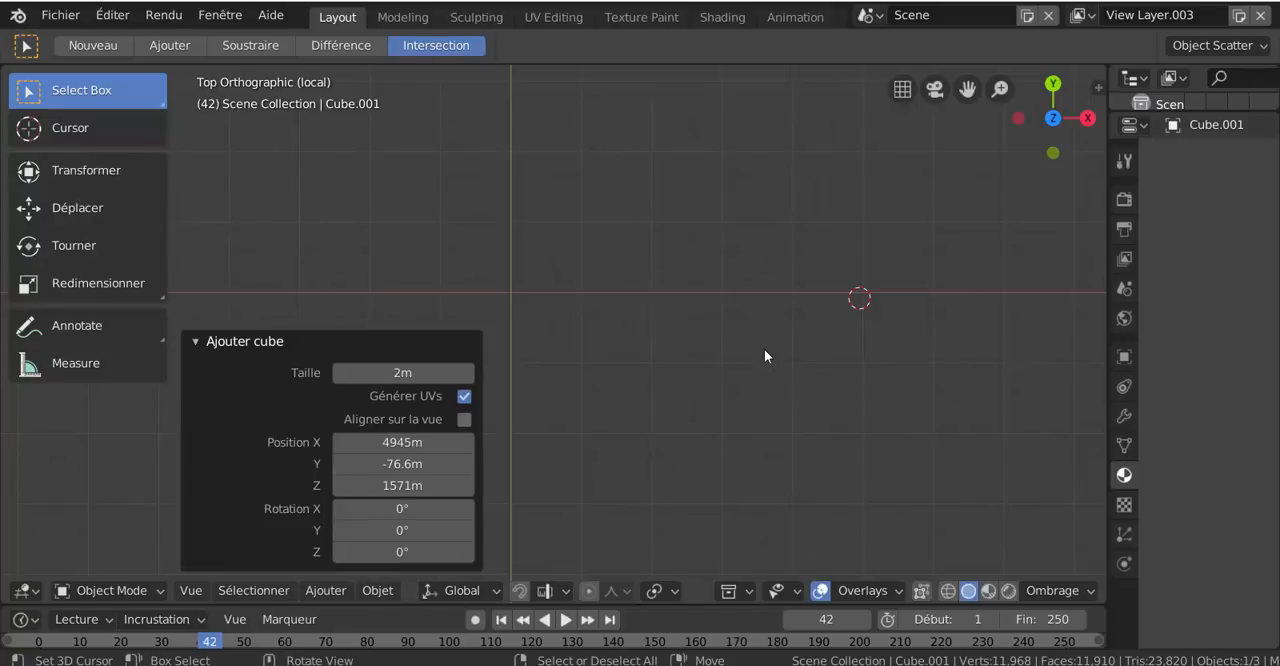
key(shift+s)
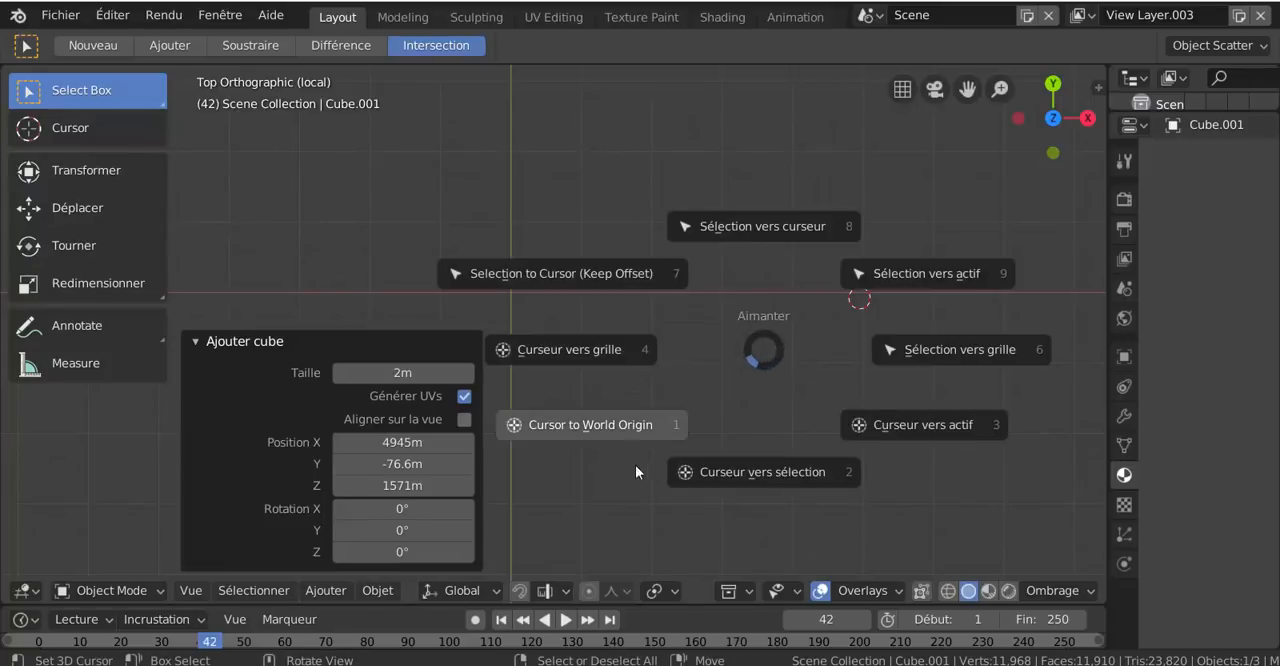
click(626, 425)
click(325, 590)
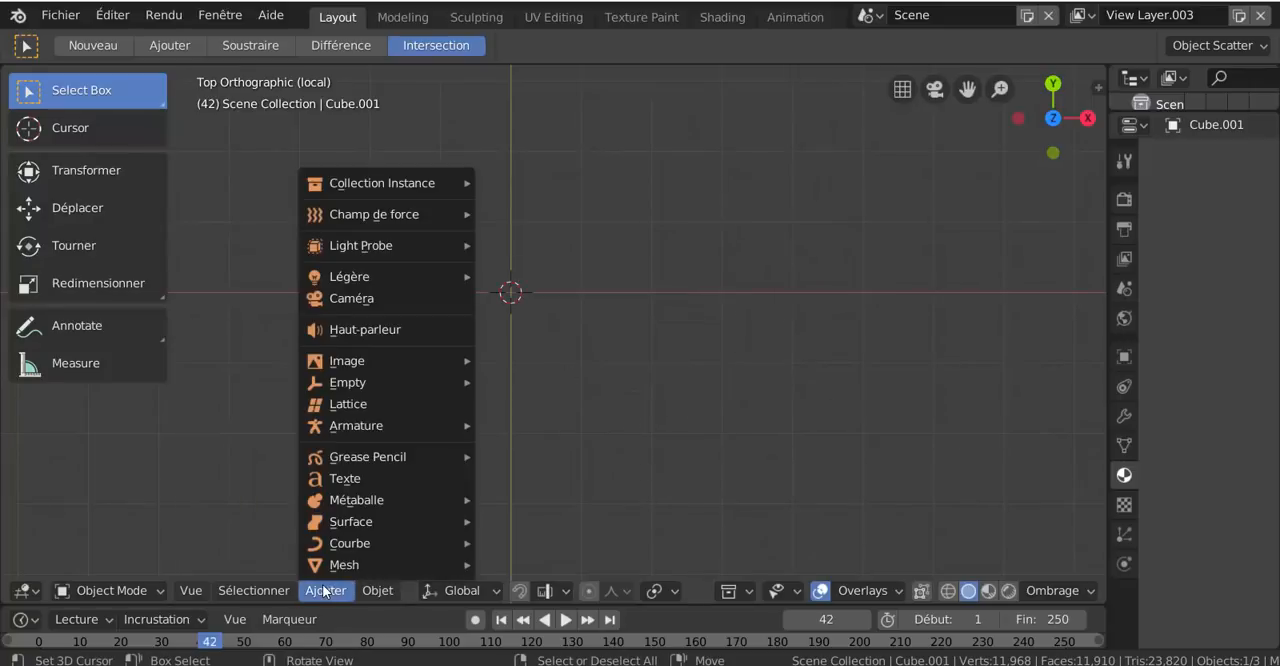
mouse_move(330, 564)
click(528, 361)
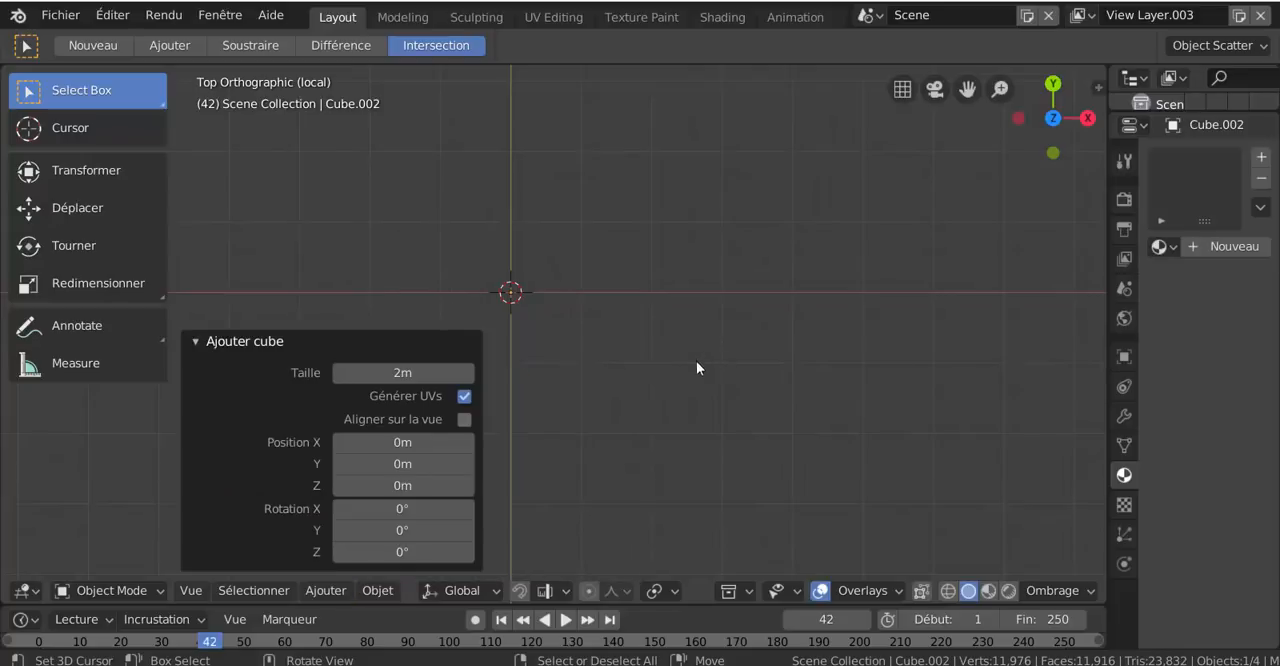
Set the Select Box mode to Ajouter, collapse the Ajouter cube settings and look around the origin for the cube
click(156, 43)
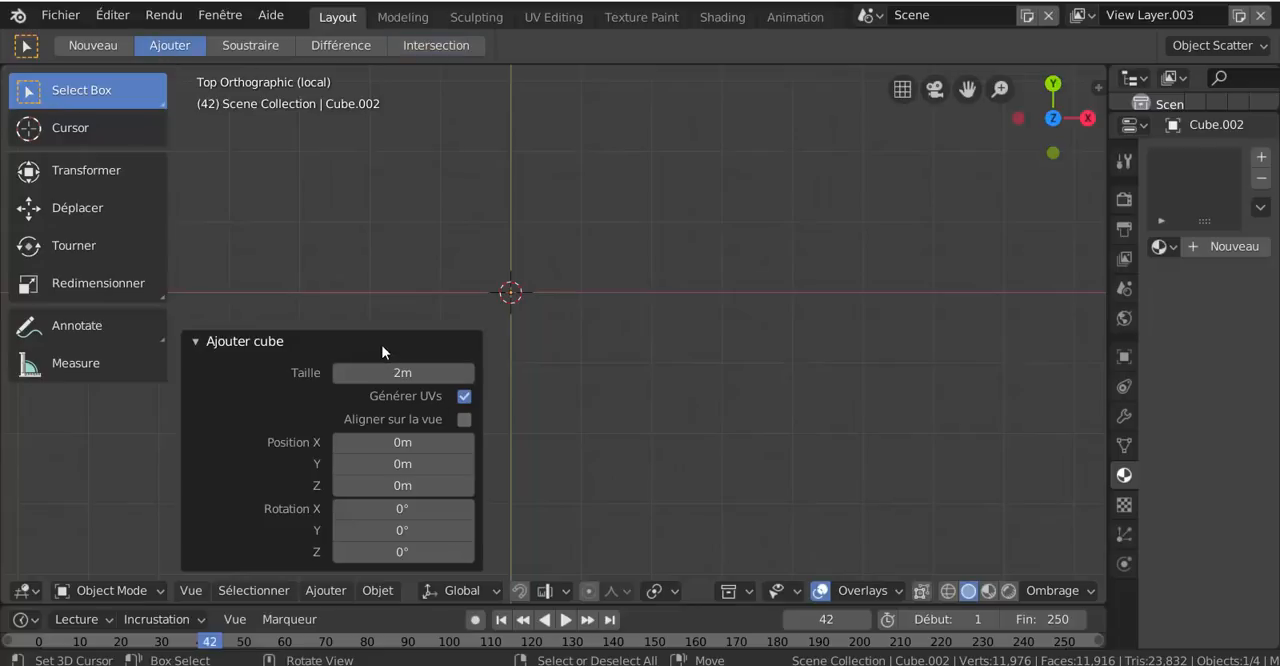
click(252, 344)
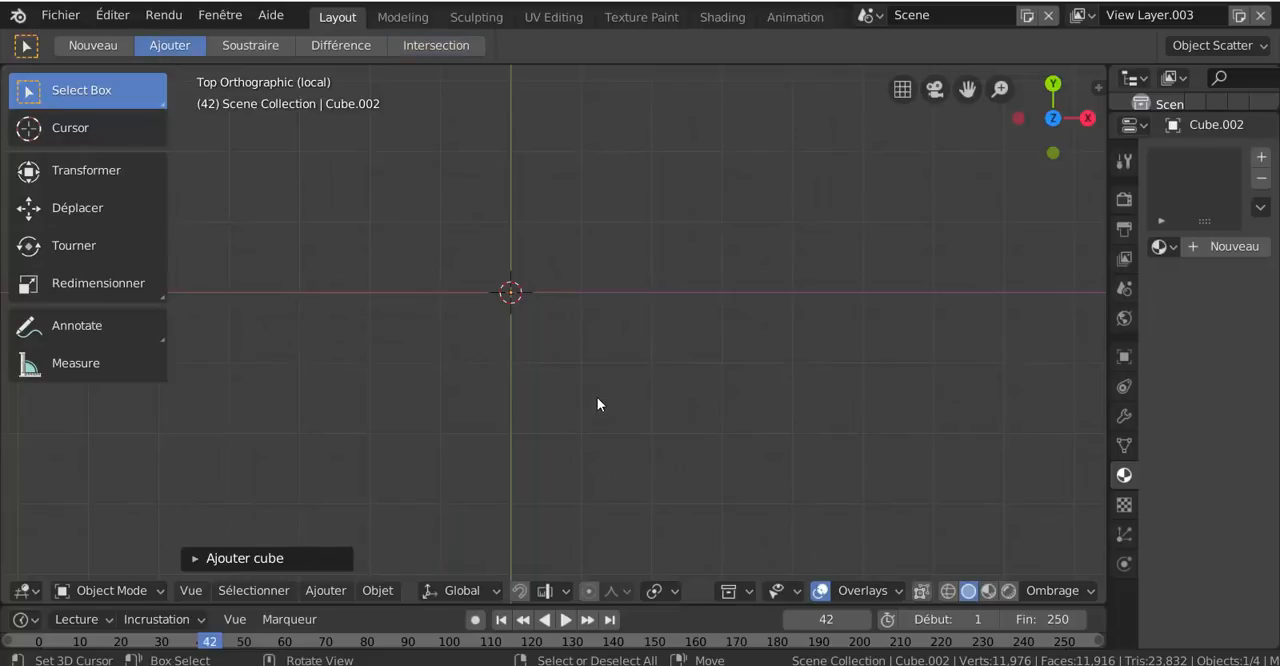
scroll(597, 397, up, 7)
scroll(597, 397, down, 7)
scroll(662, 418, up, 2)
scroll(662, 418, down, 1)
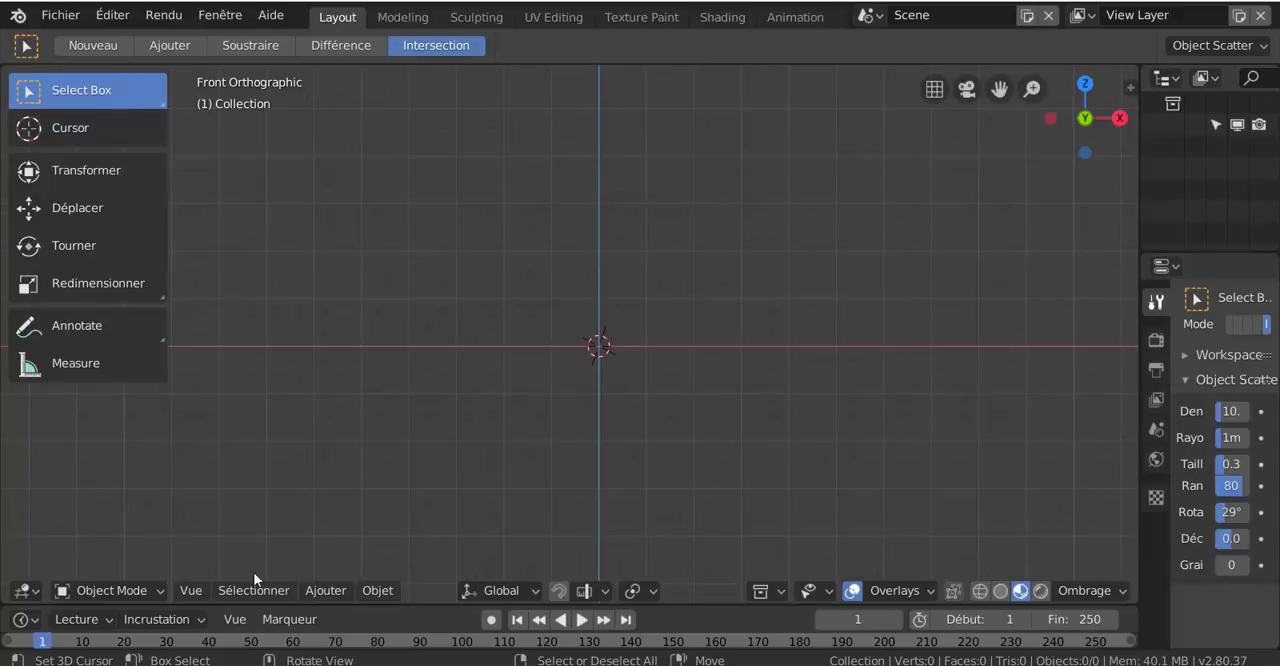
Add a mesh cube at the origin of the empty scene and view it in perspective
click(320, 591)
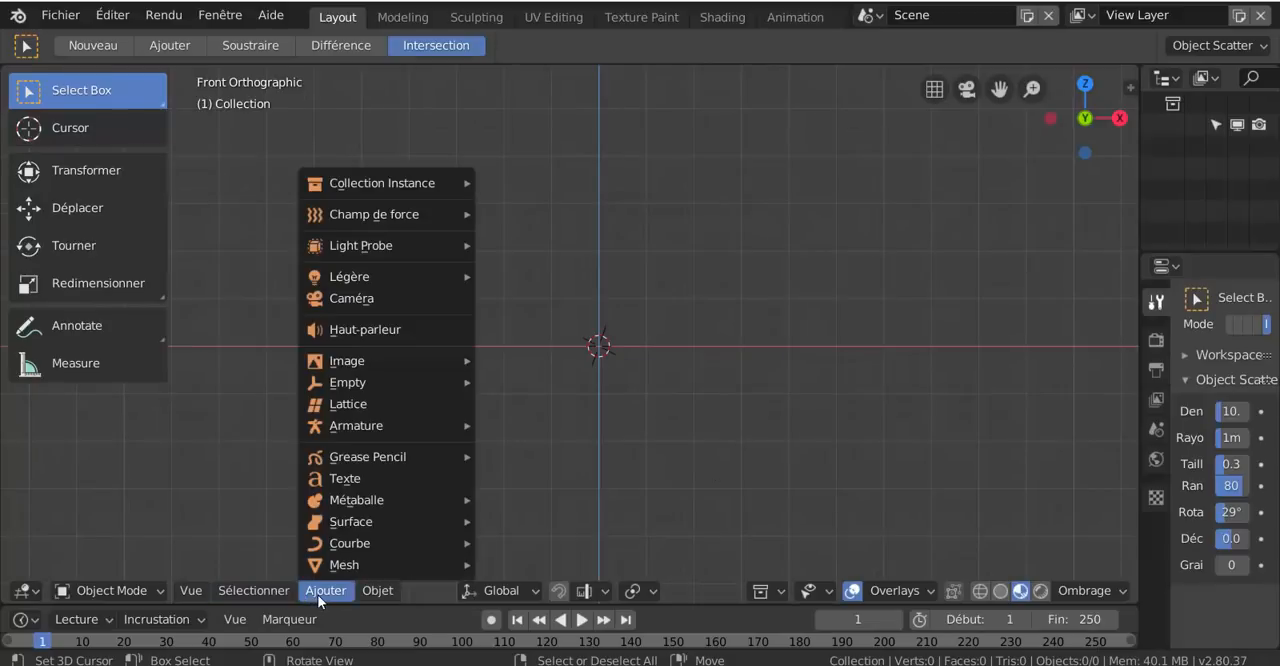
mouse_move(333, 568)
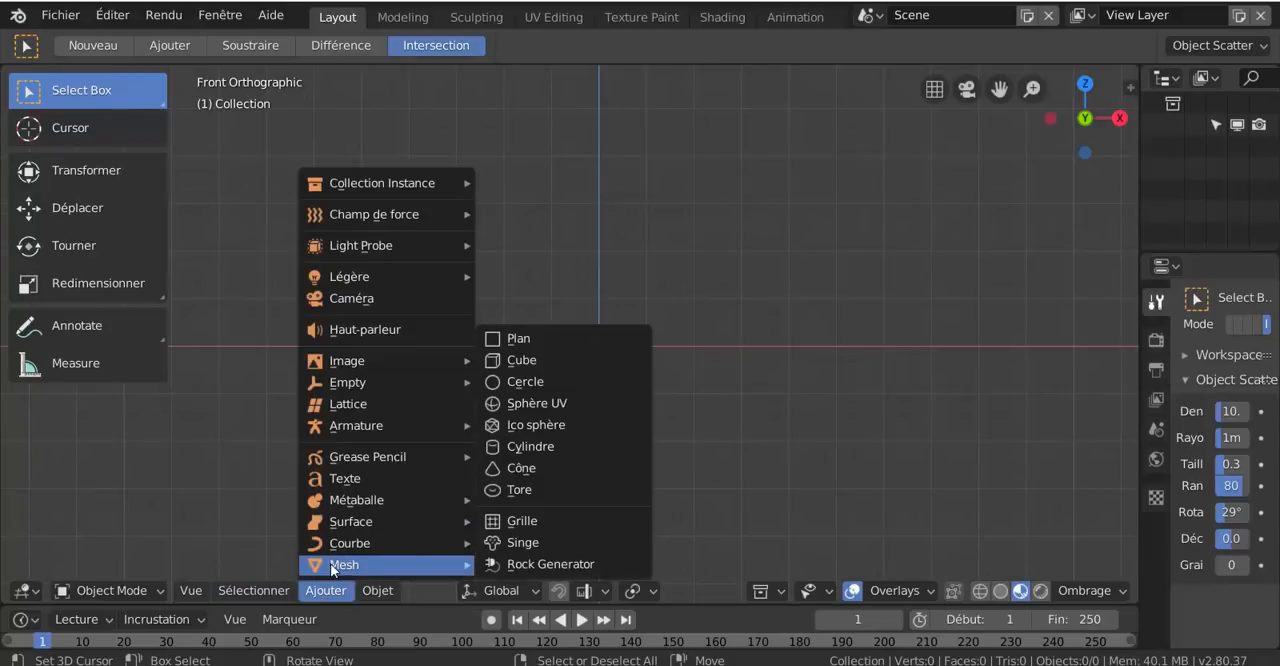
click(493, 362)
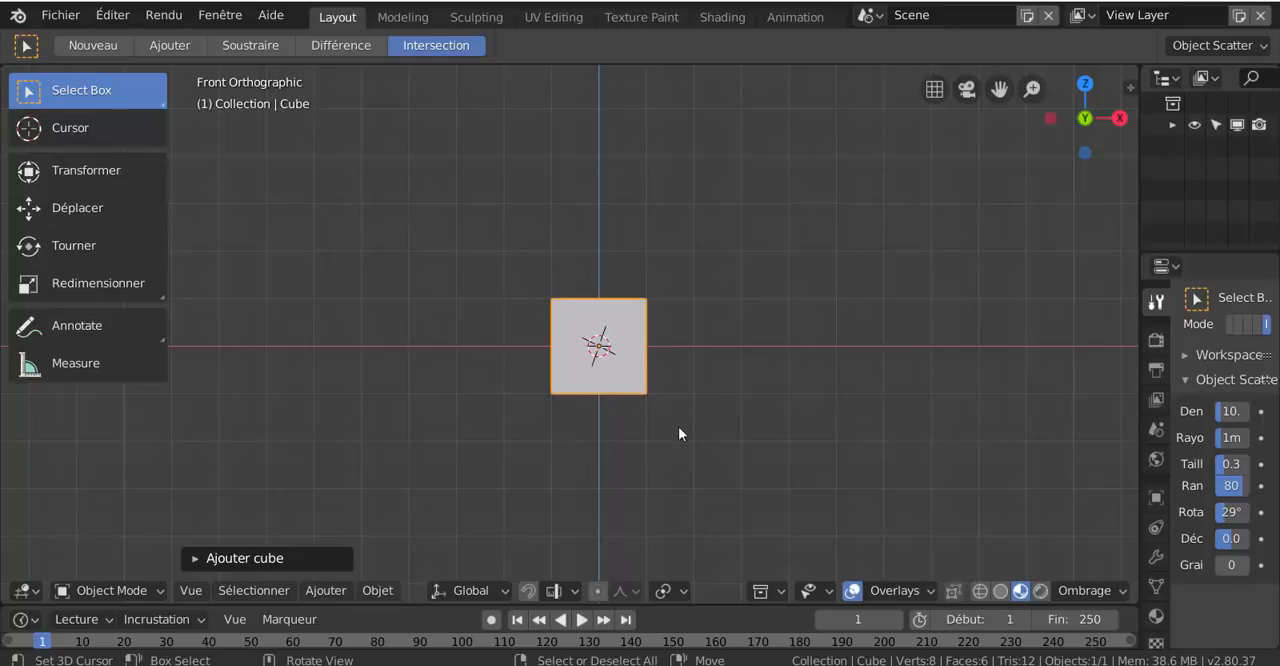
middle_drag(629, 409, 663, 378)
middle_drag(589, 398, 563, 389)
scroll(562, 390, up, 2)
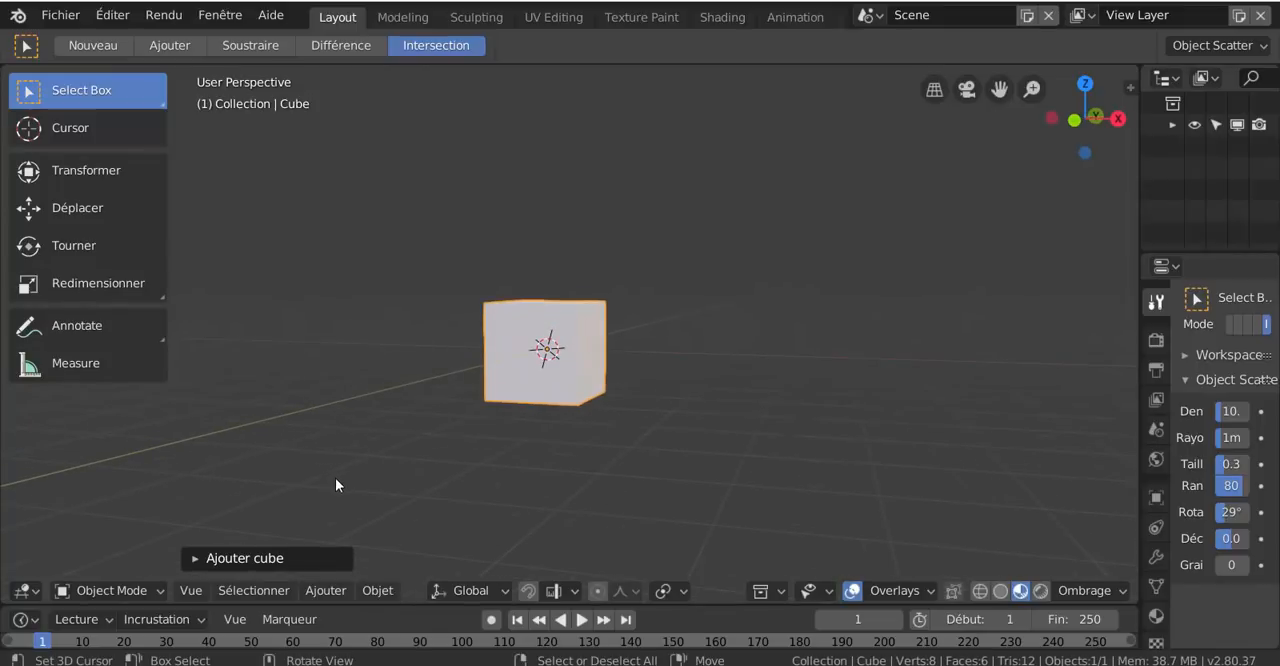
Put the cube into Edit Mode, browse the mesh commands and view the cube from a raised corner angle
key(ctrl+Tab)
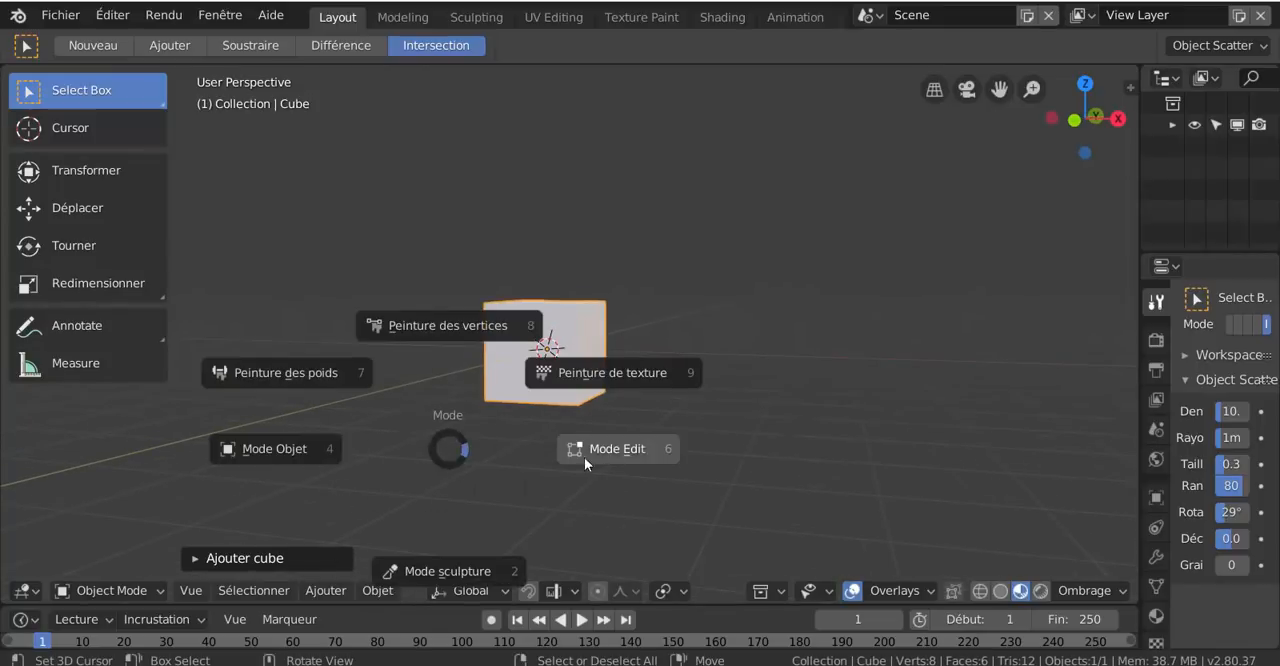
click(588, 455)
click(446, 590)
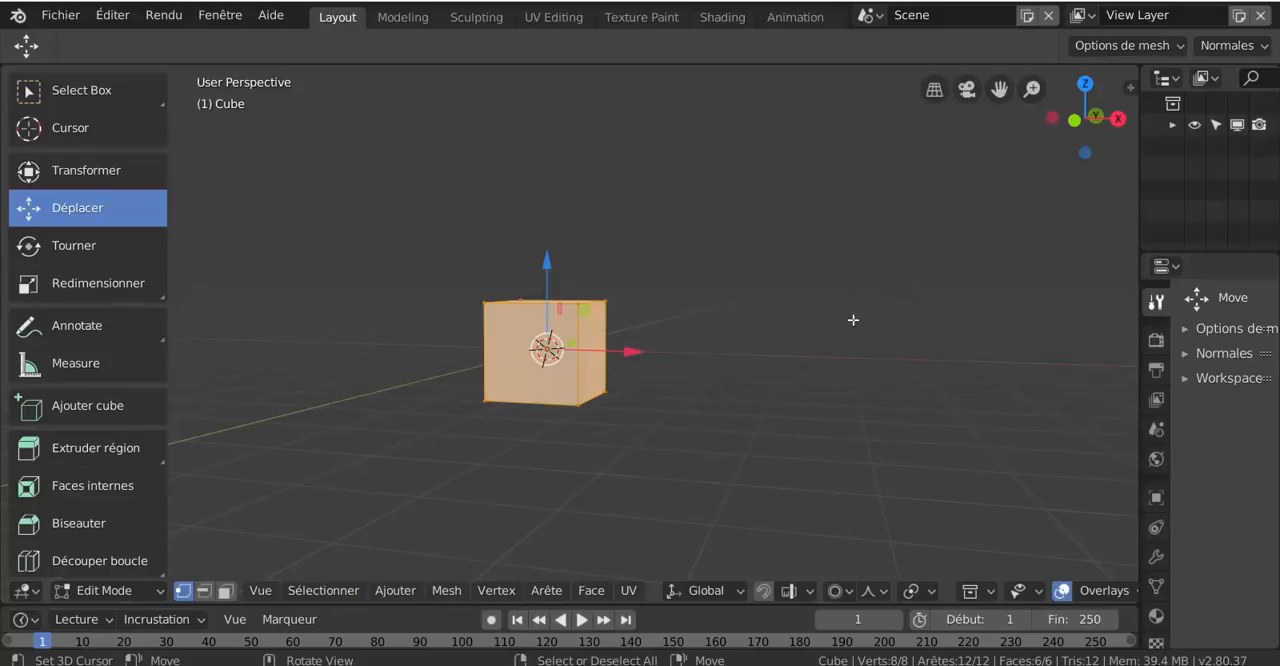
right_click(853, 333)
mouse_move(810, 212)
middle_drag(736, 327, 636, 312)
scroll(744, 324, up, 8)
scroll(740, 323, down, 5)
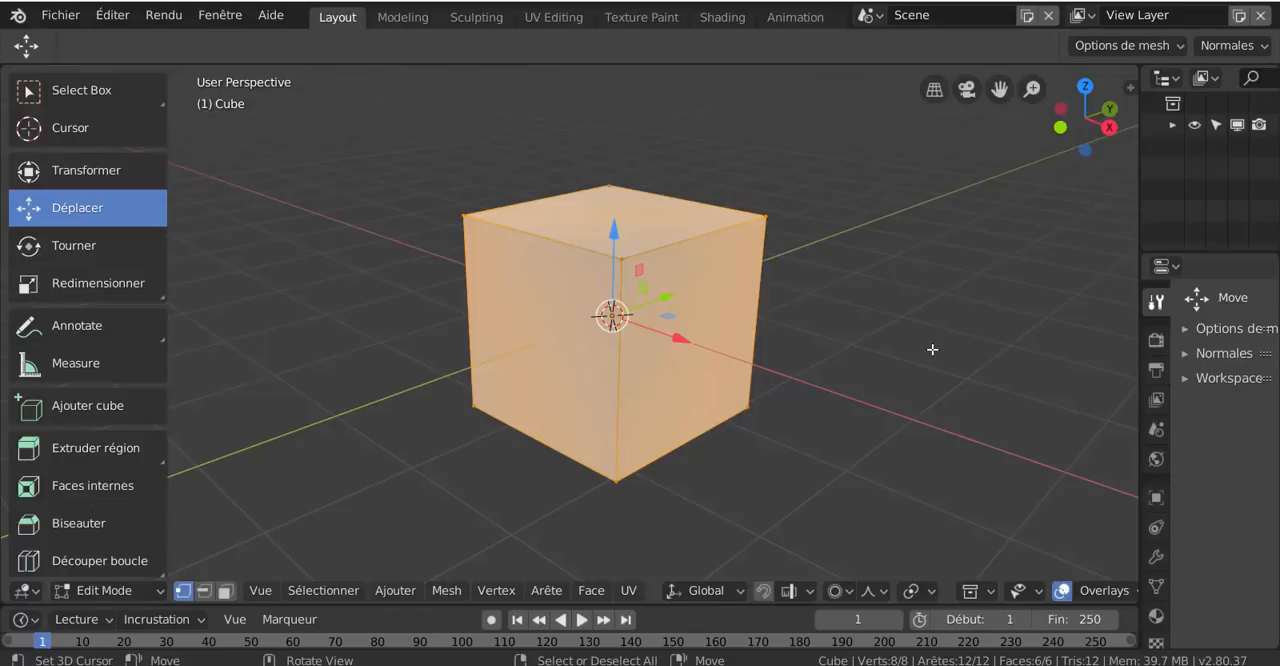
Turn off proportional editing for the cube's mesh
click(837, 590)
click(852, 571)
shift+middle_drag(751, 486, 786, 463)
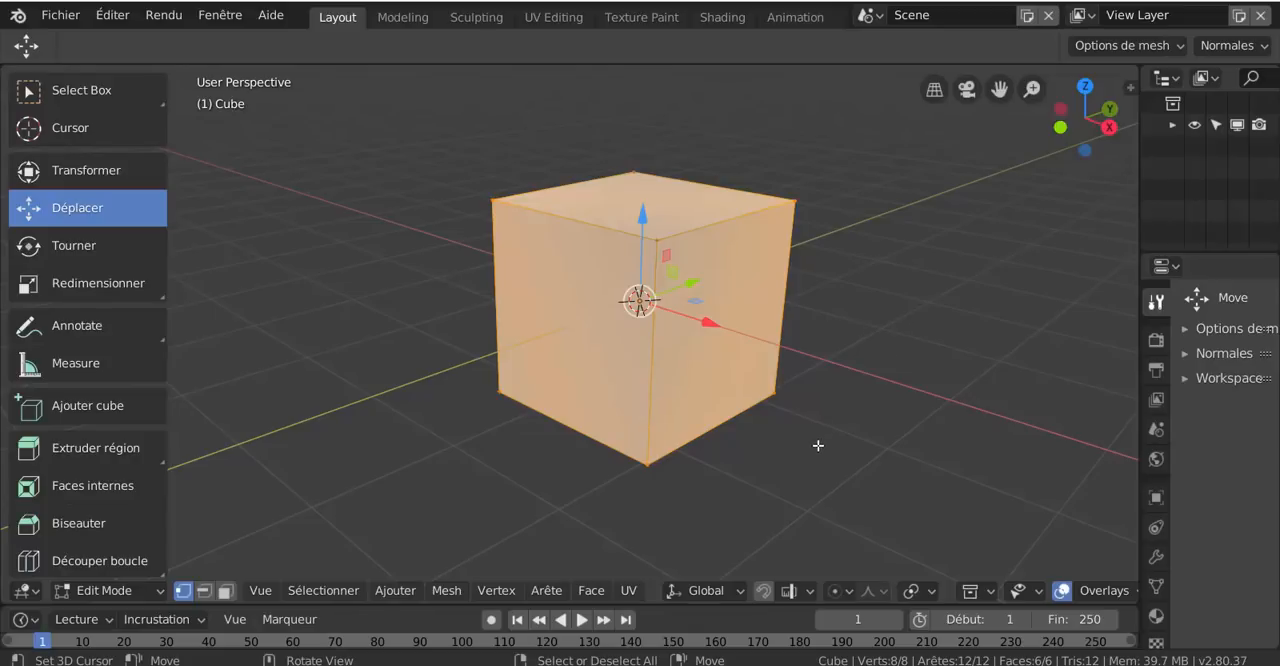
scroll(864, 419, up, 1)
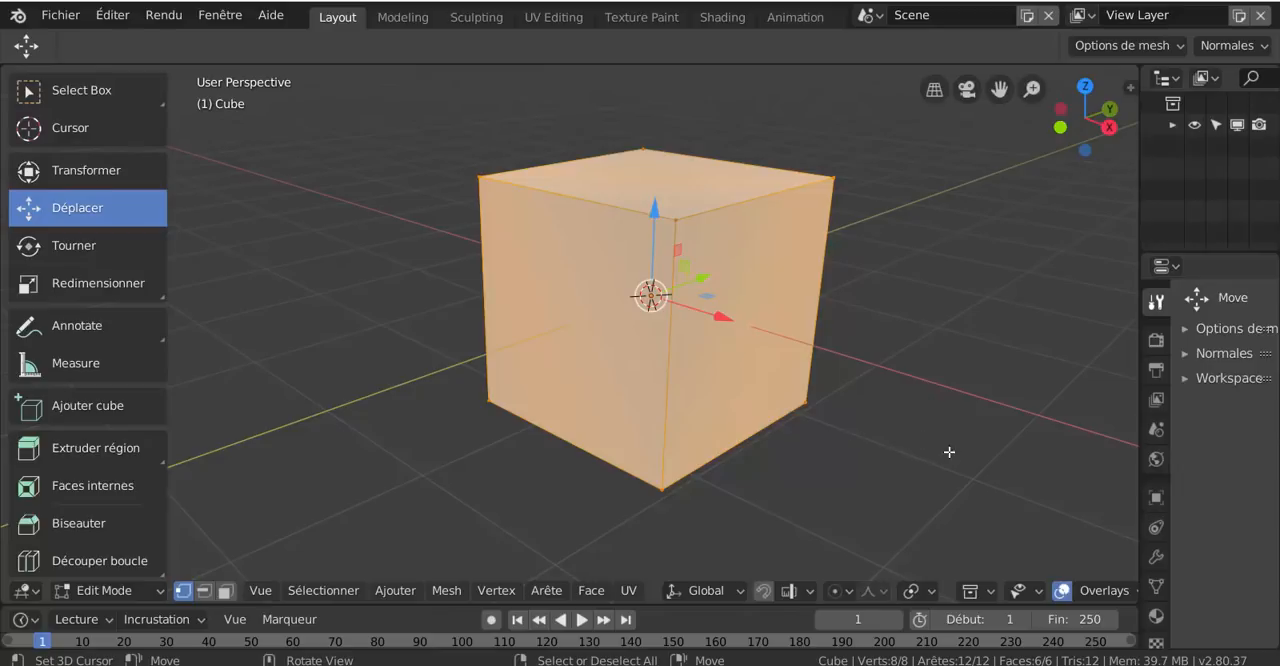
middle_drag(898, 454, 791, 439)
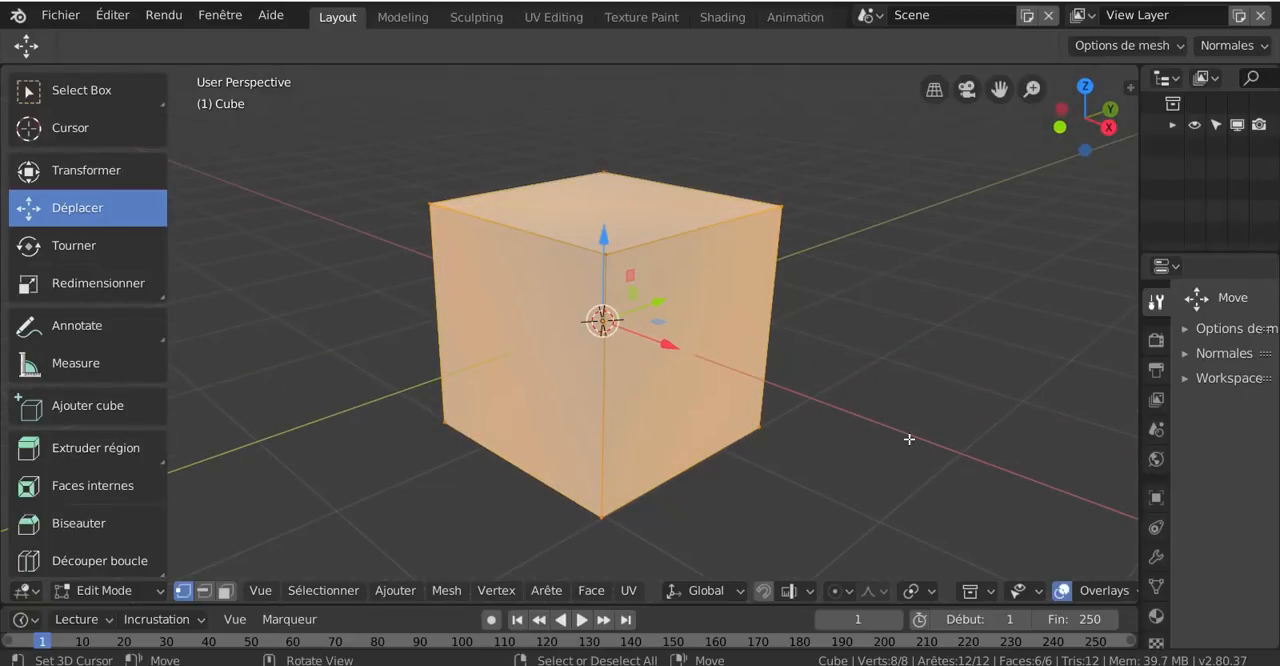